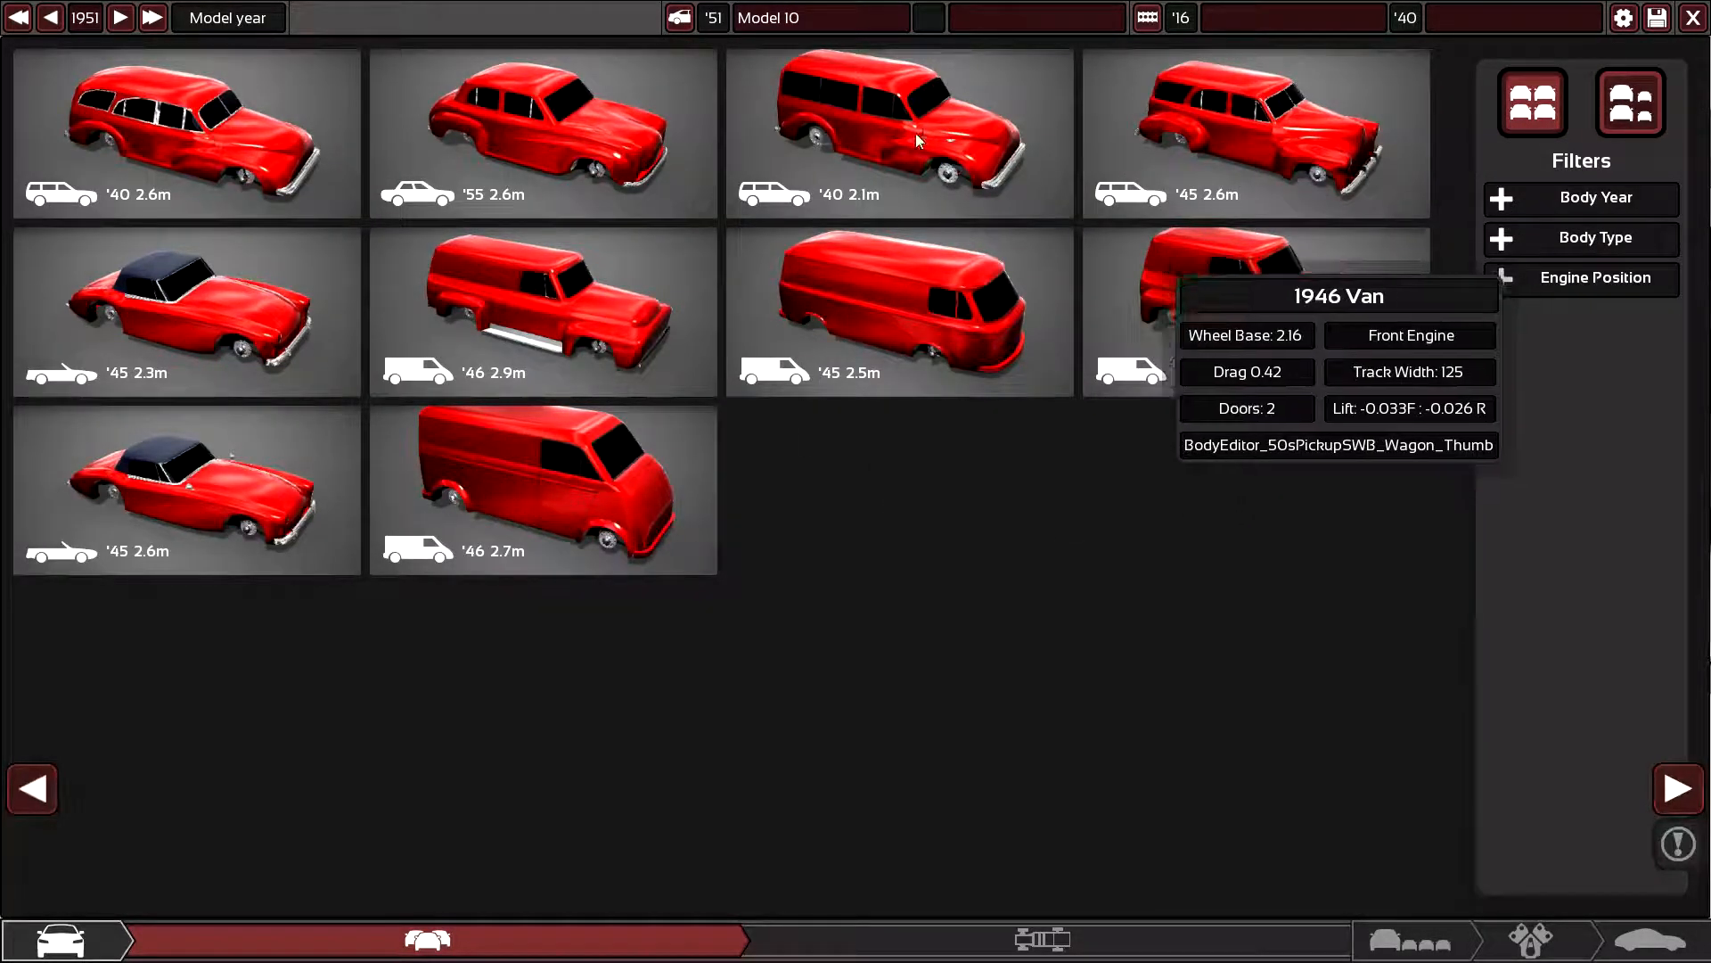
# - Compare candidate bodies: 1945 wagon, 1946 van, 1945 convertible, 1955 sedan and 1940 wagon
pyautogui.click(1224, 189)
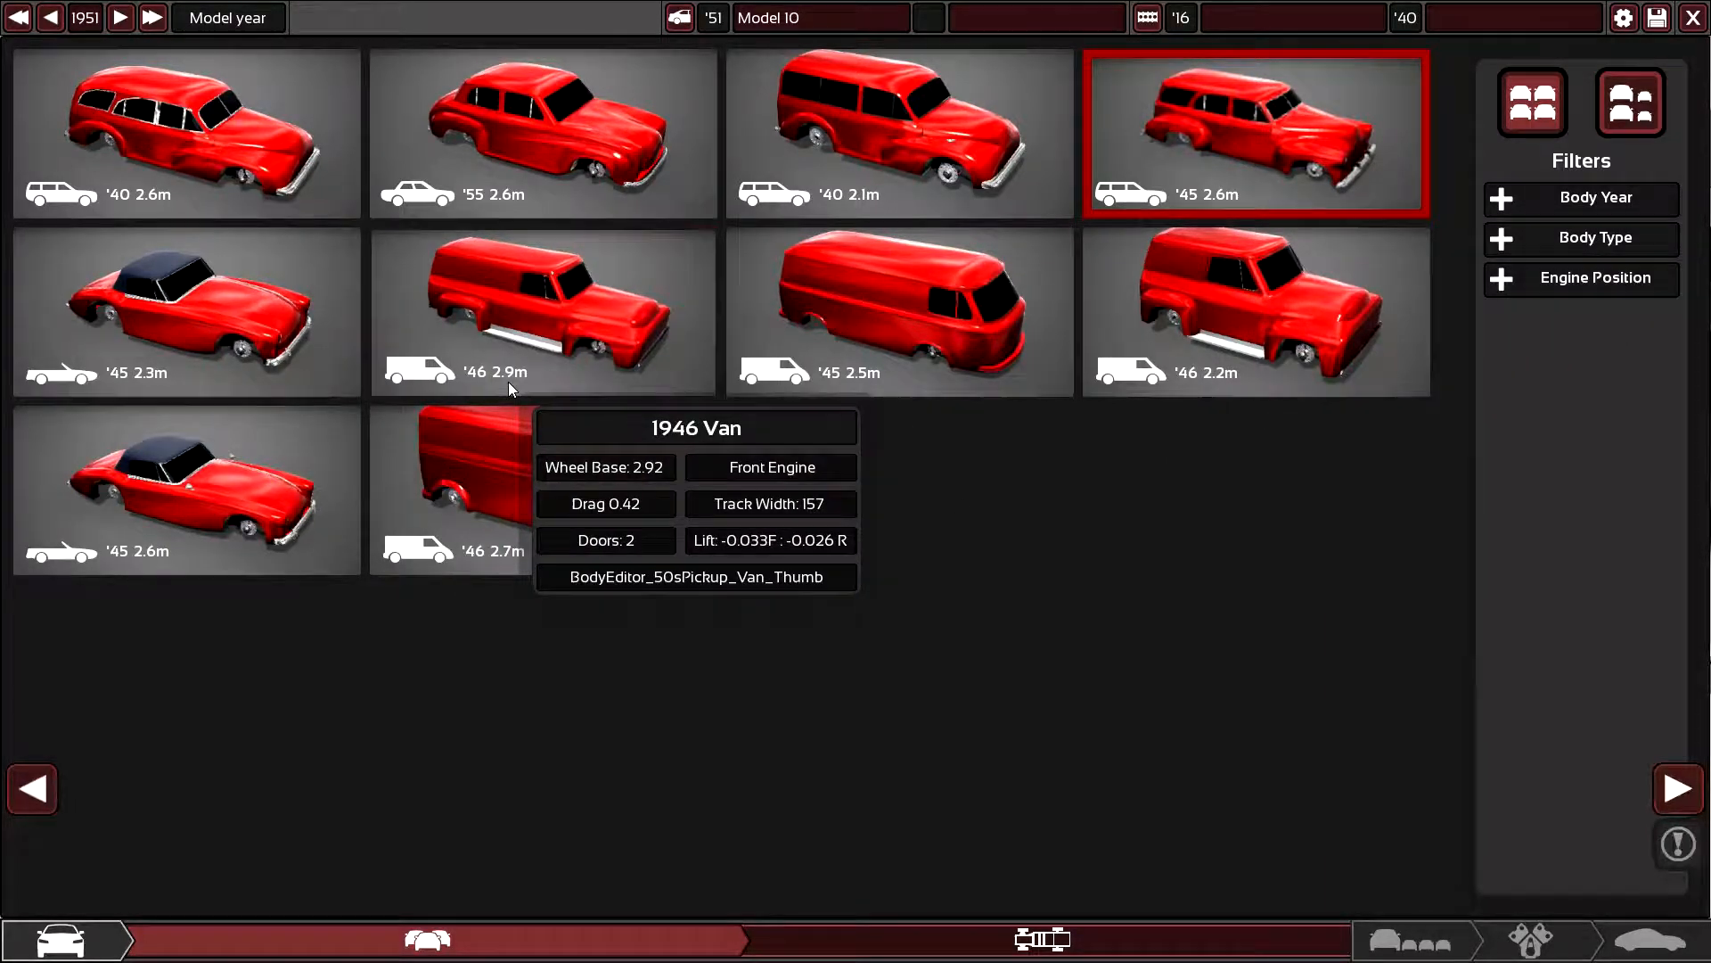
pyautogui.click(508, 386)
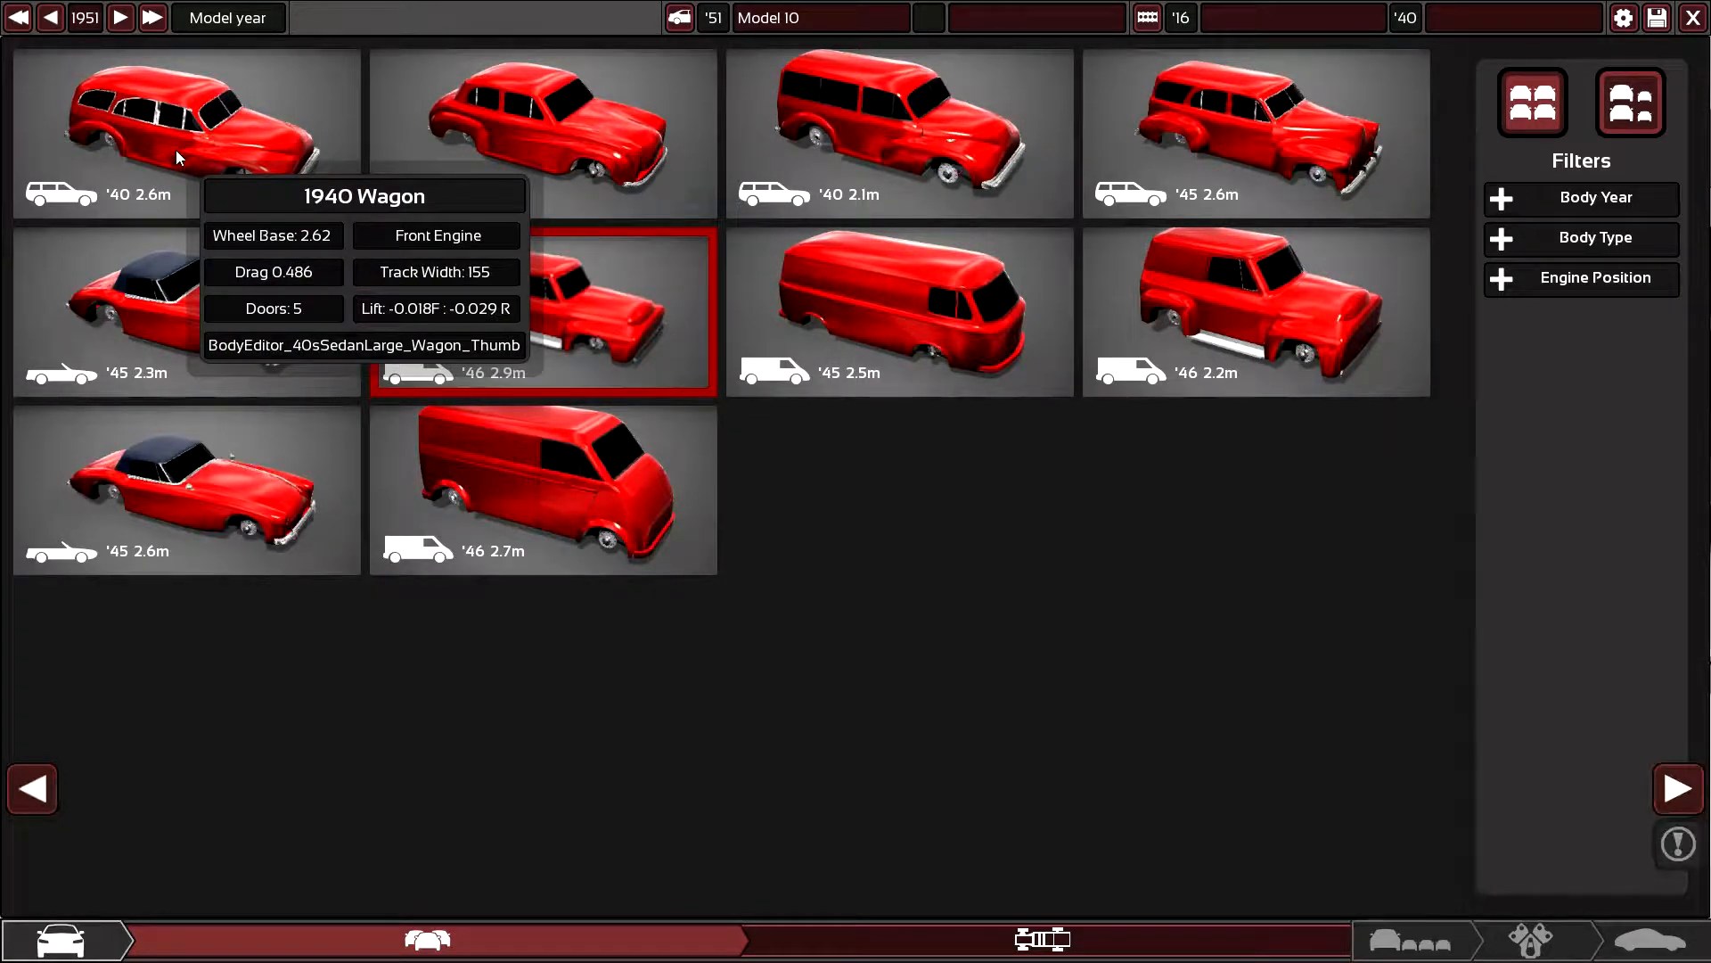
pyautogui.click(240, 498)
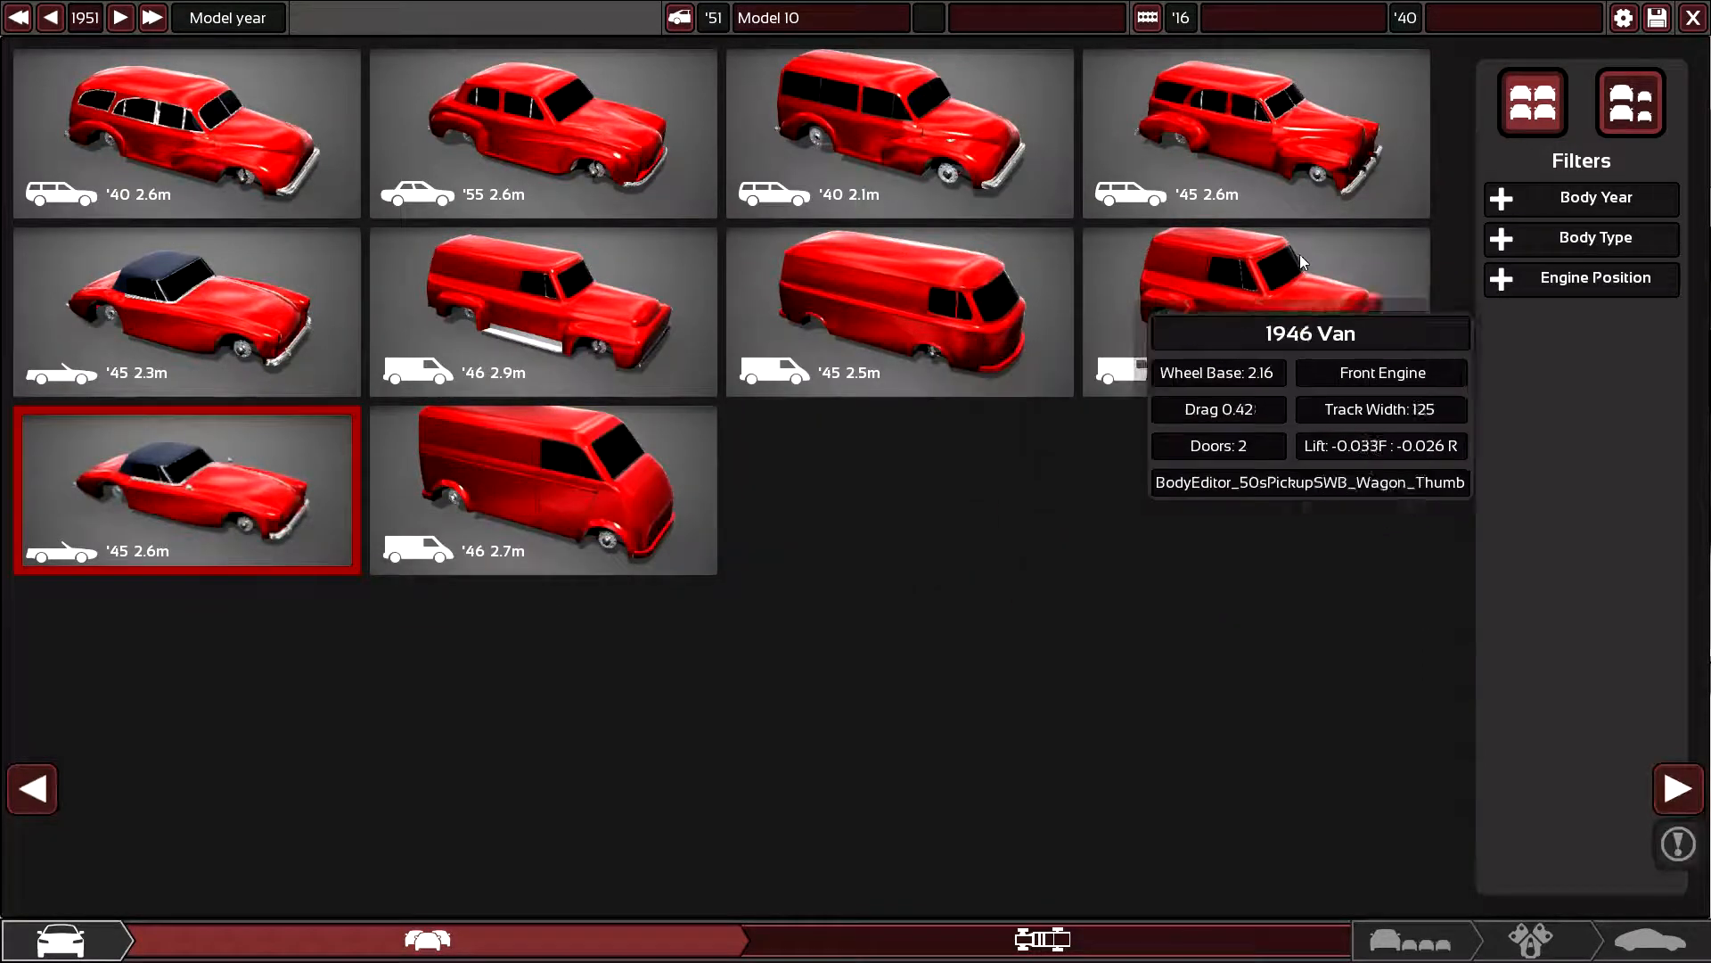
pyautogui.click(561, 111)
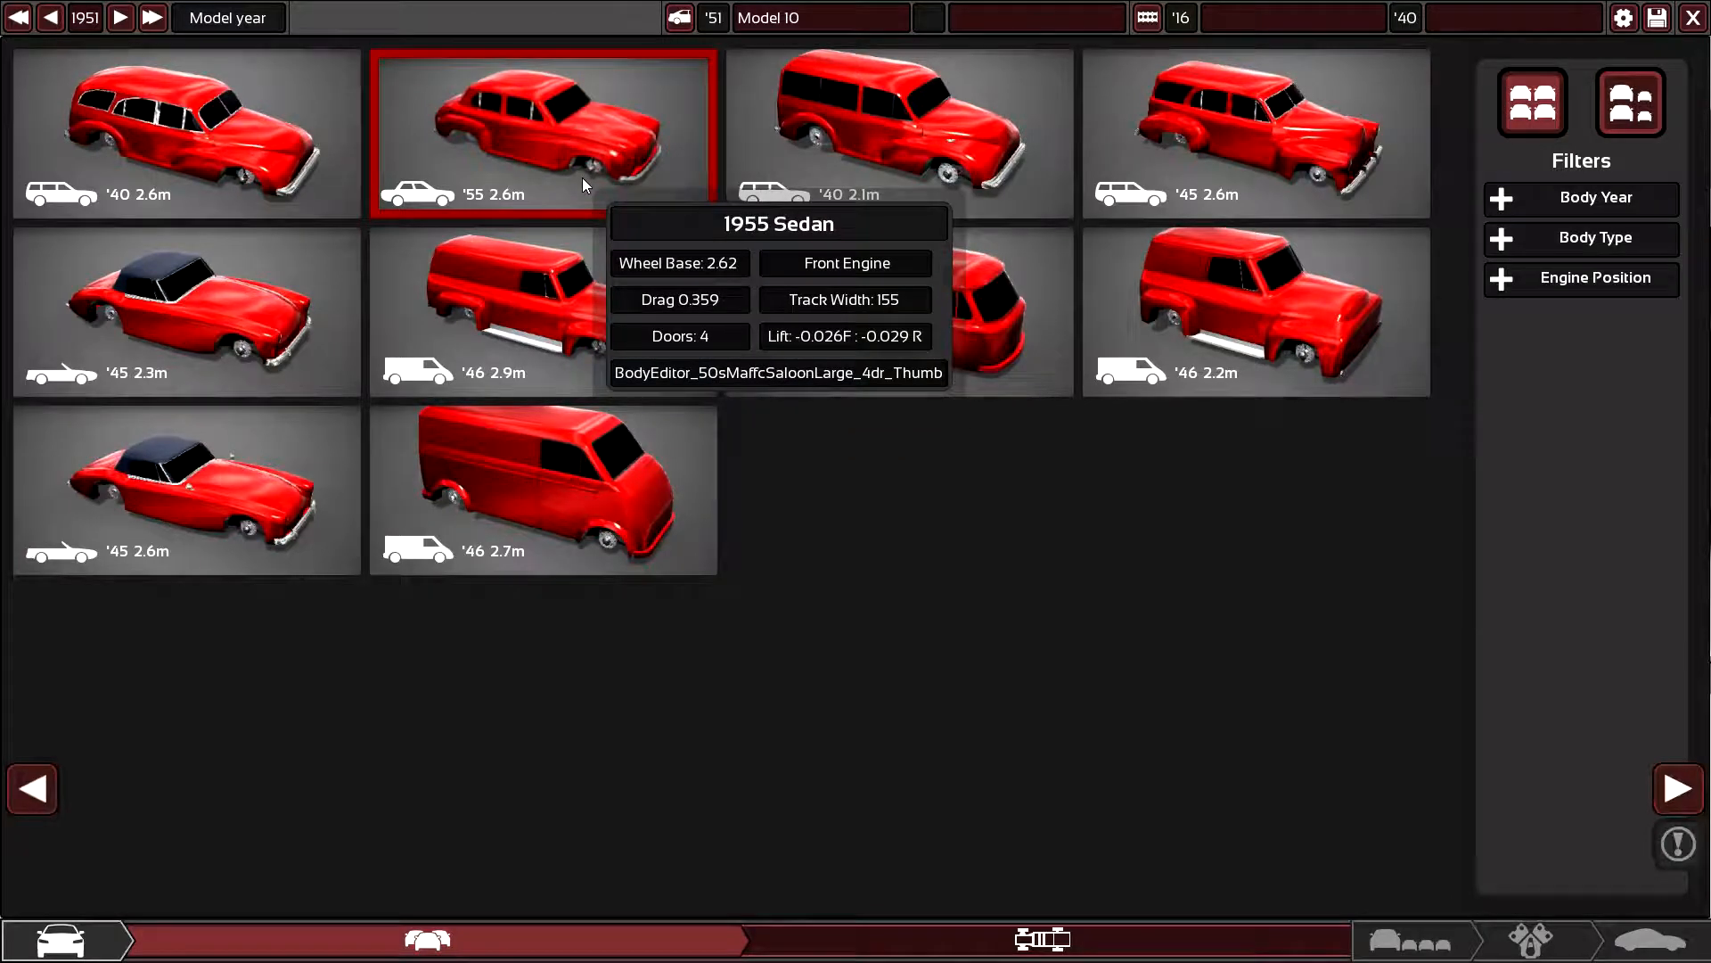
pyautogui.click(177, 174)
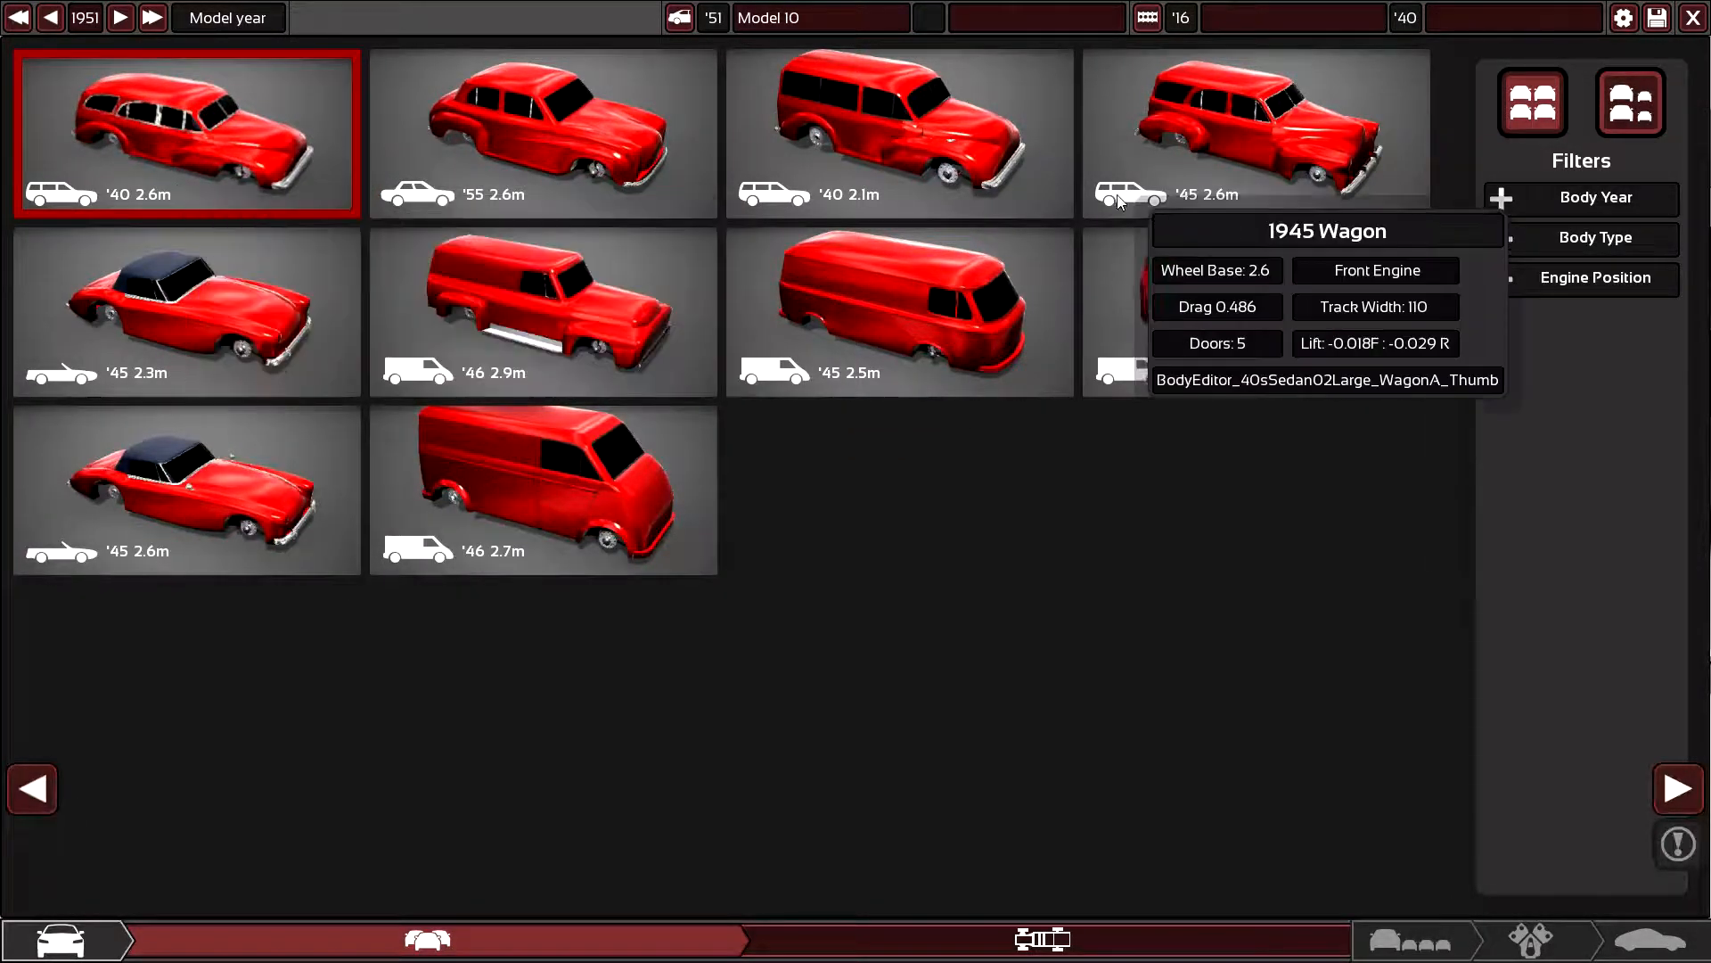
# - Settle on the 1946 2.9 m van body and proceed to chassis setup
pyautogui.click(1243, 201)
pyautogui.click(571, 293)
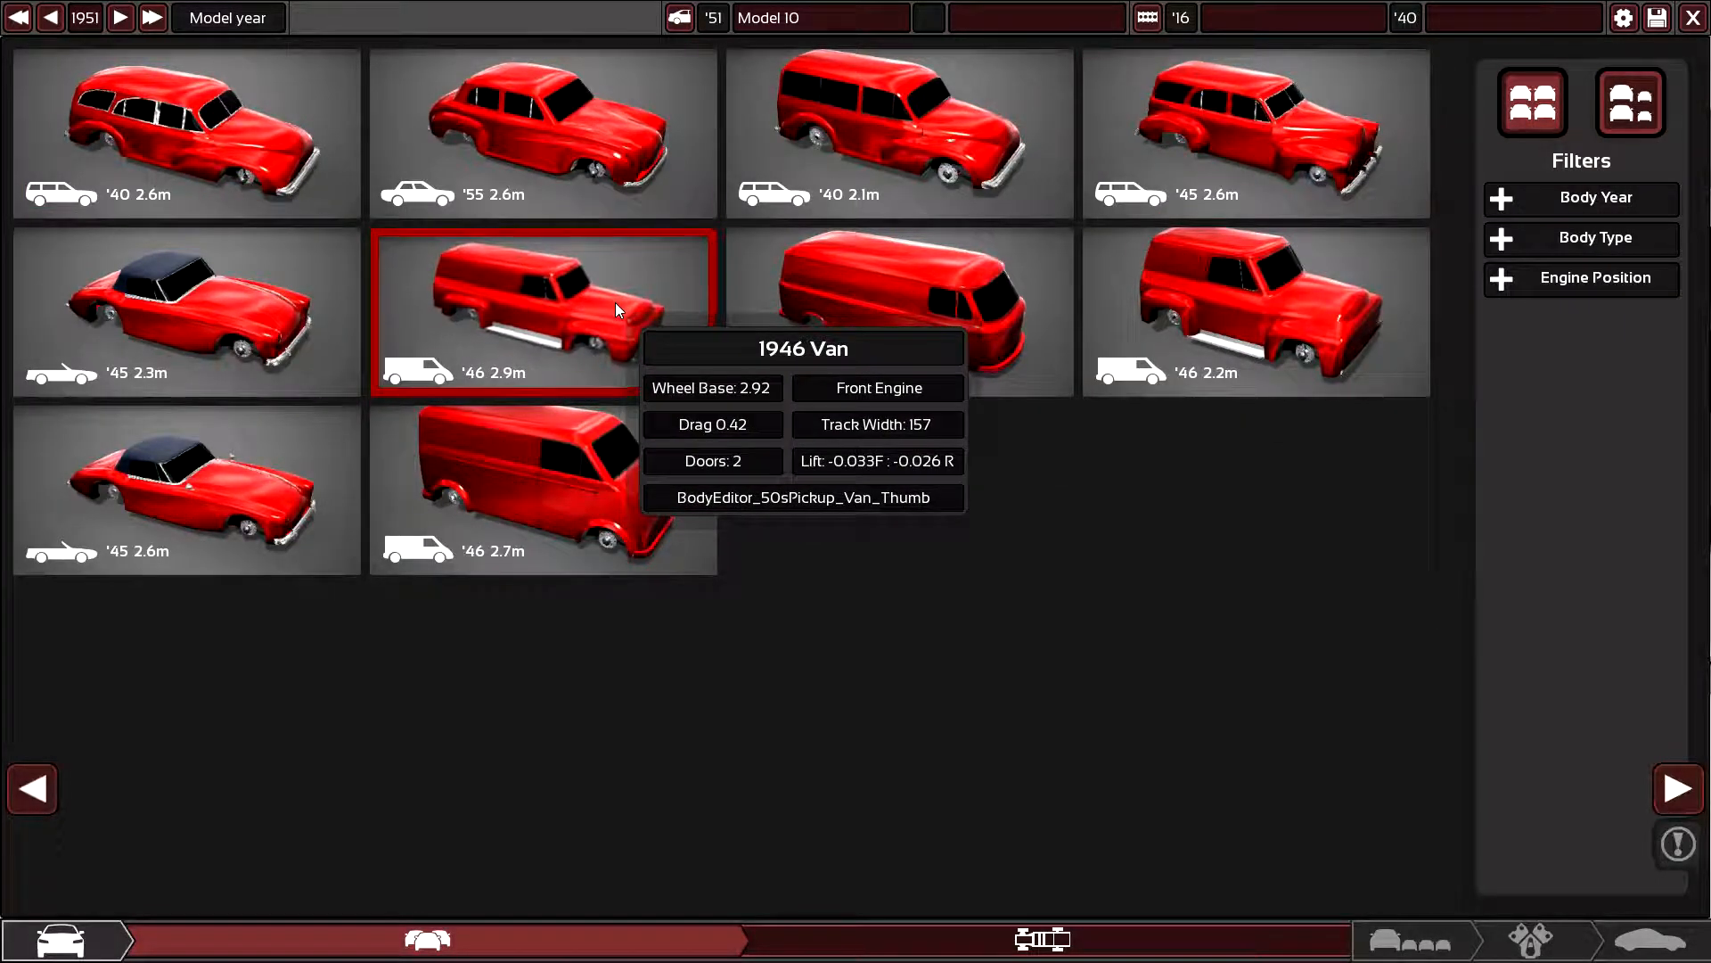
pyautogui.click(1677, 788)
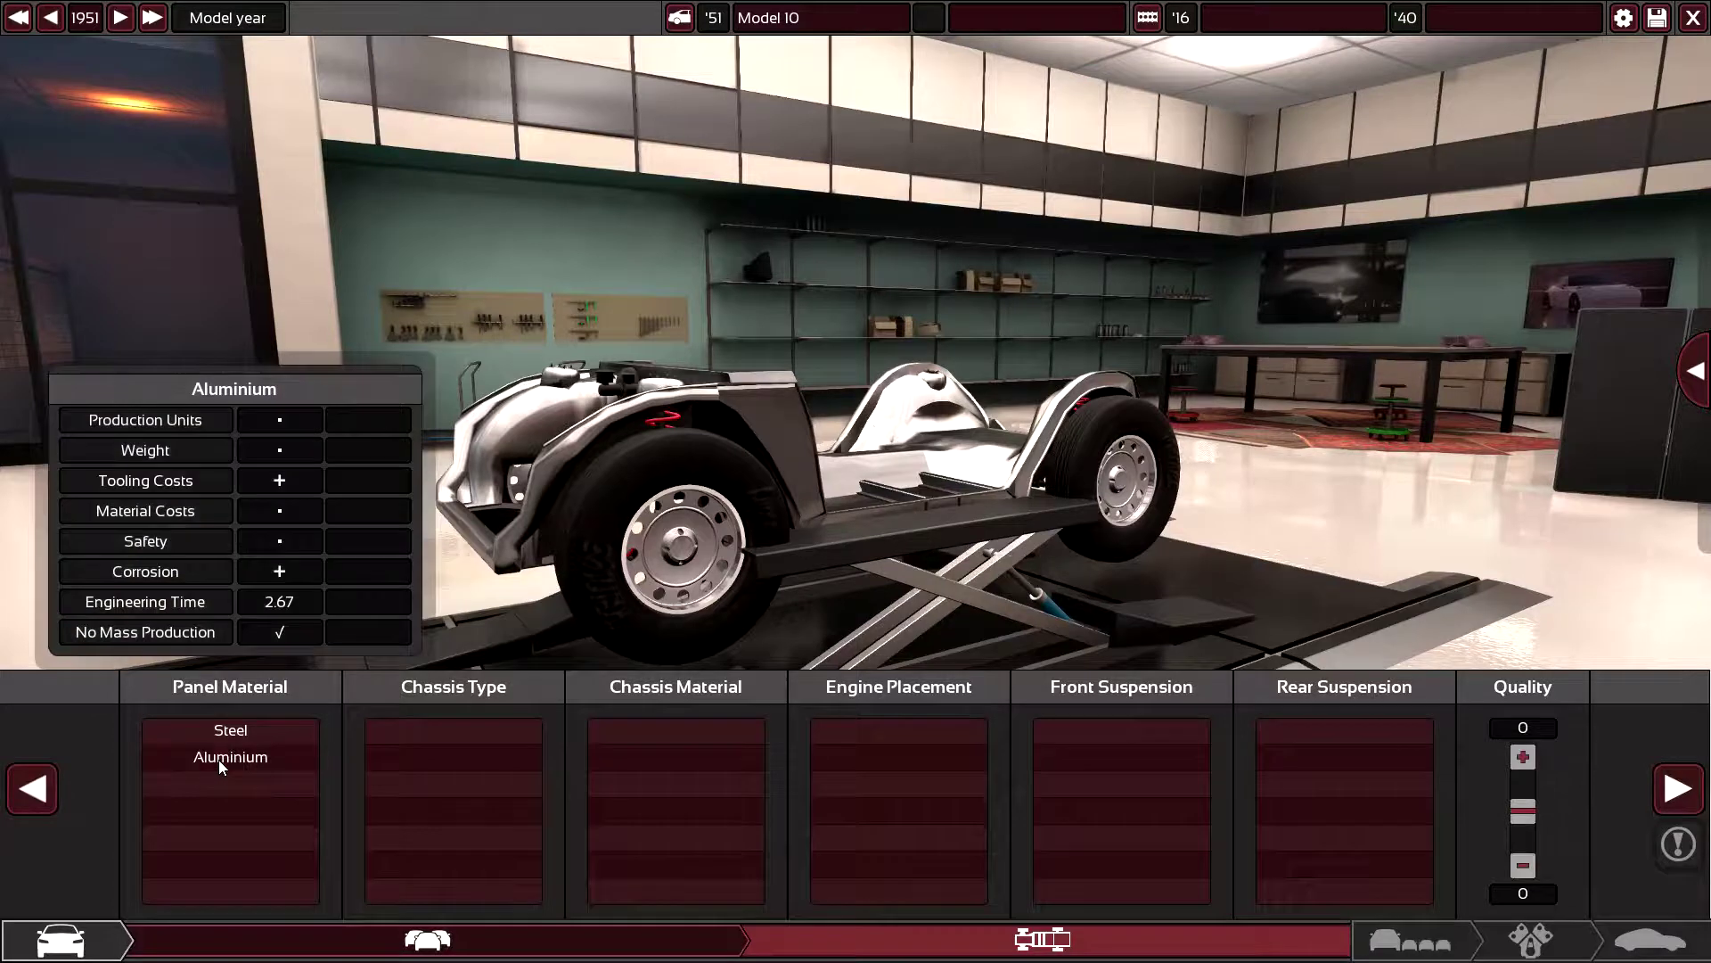
# - Choose steel body panels and a steel ladder frame chassis
pyautogui.click(218, 760)
pyautogui.moveTo(452, 784)
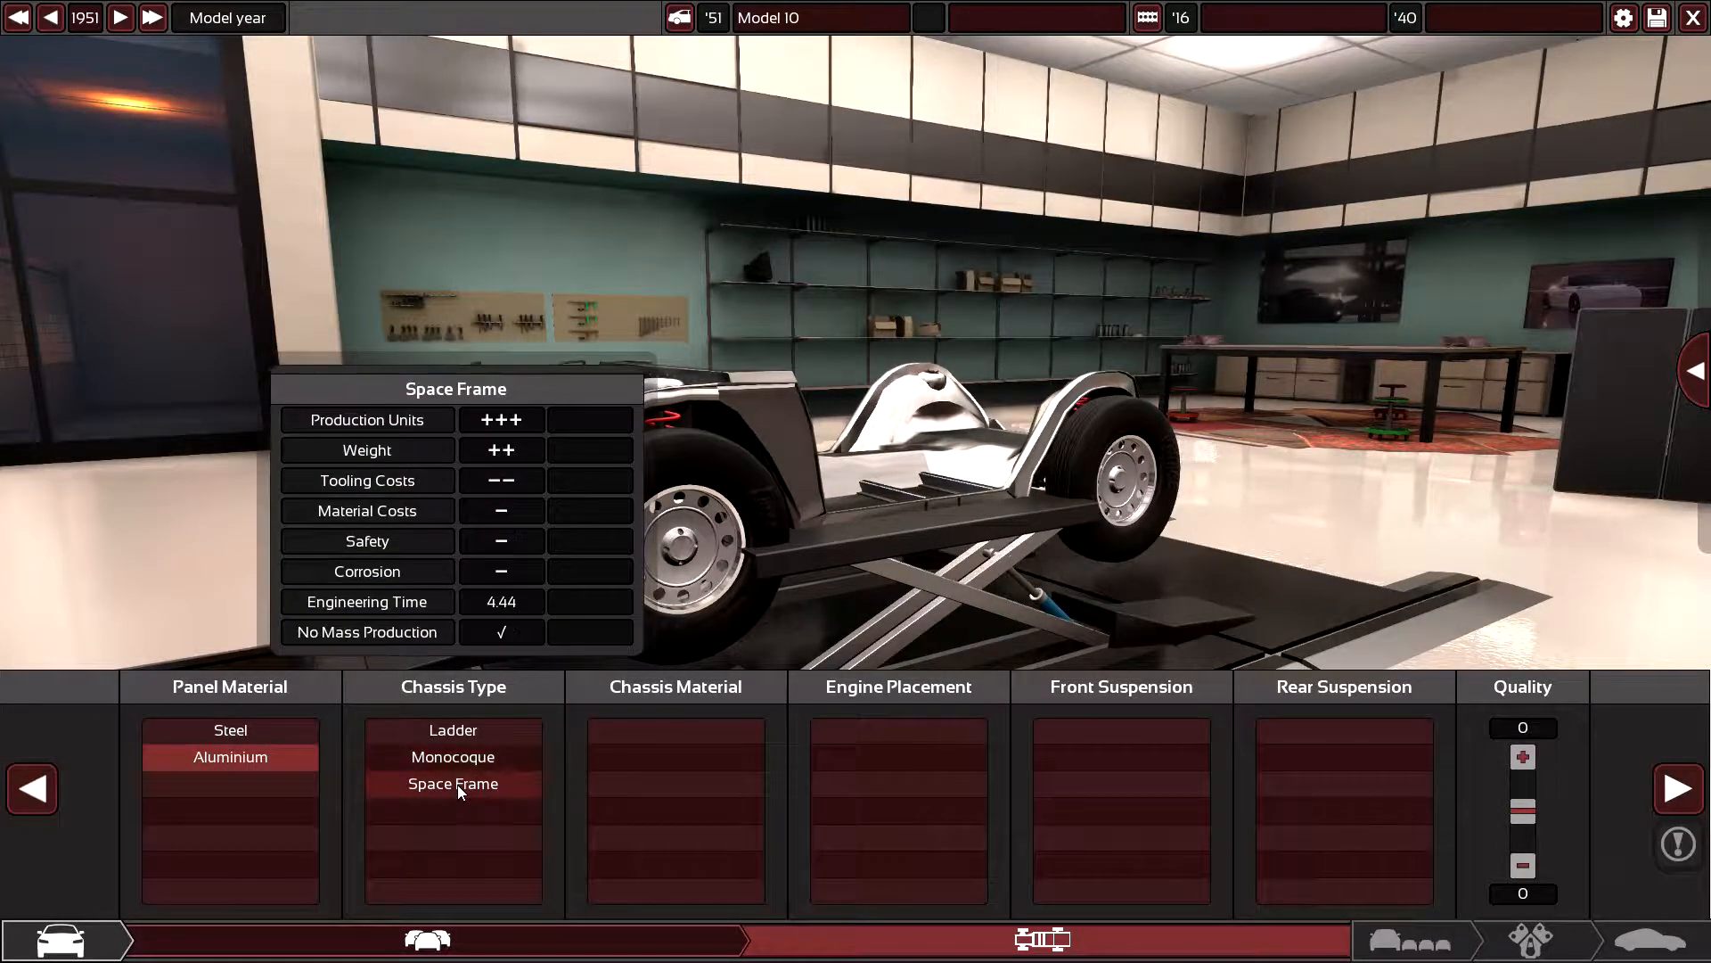
pyautogui.click(482, 726)
pyautogui.click(280, 733)
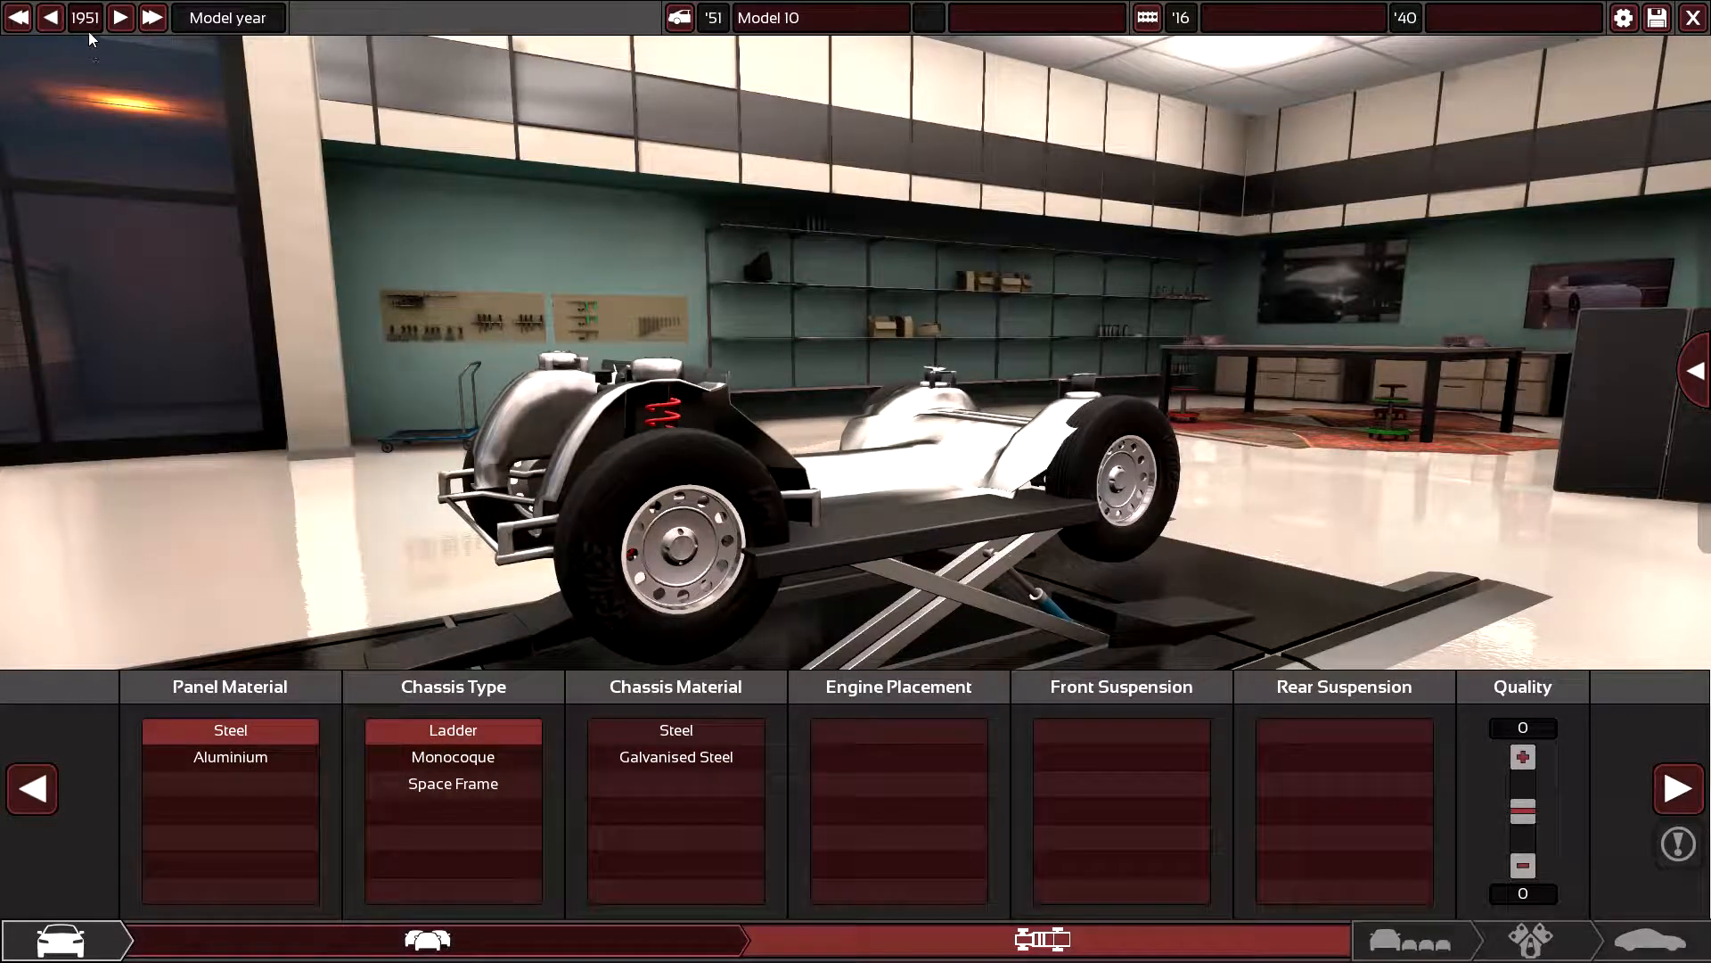
pyautogui.click(700, 726)
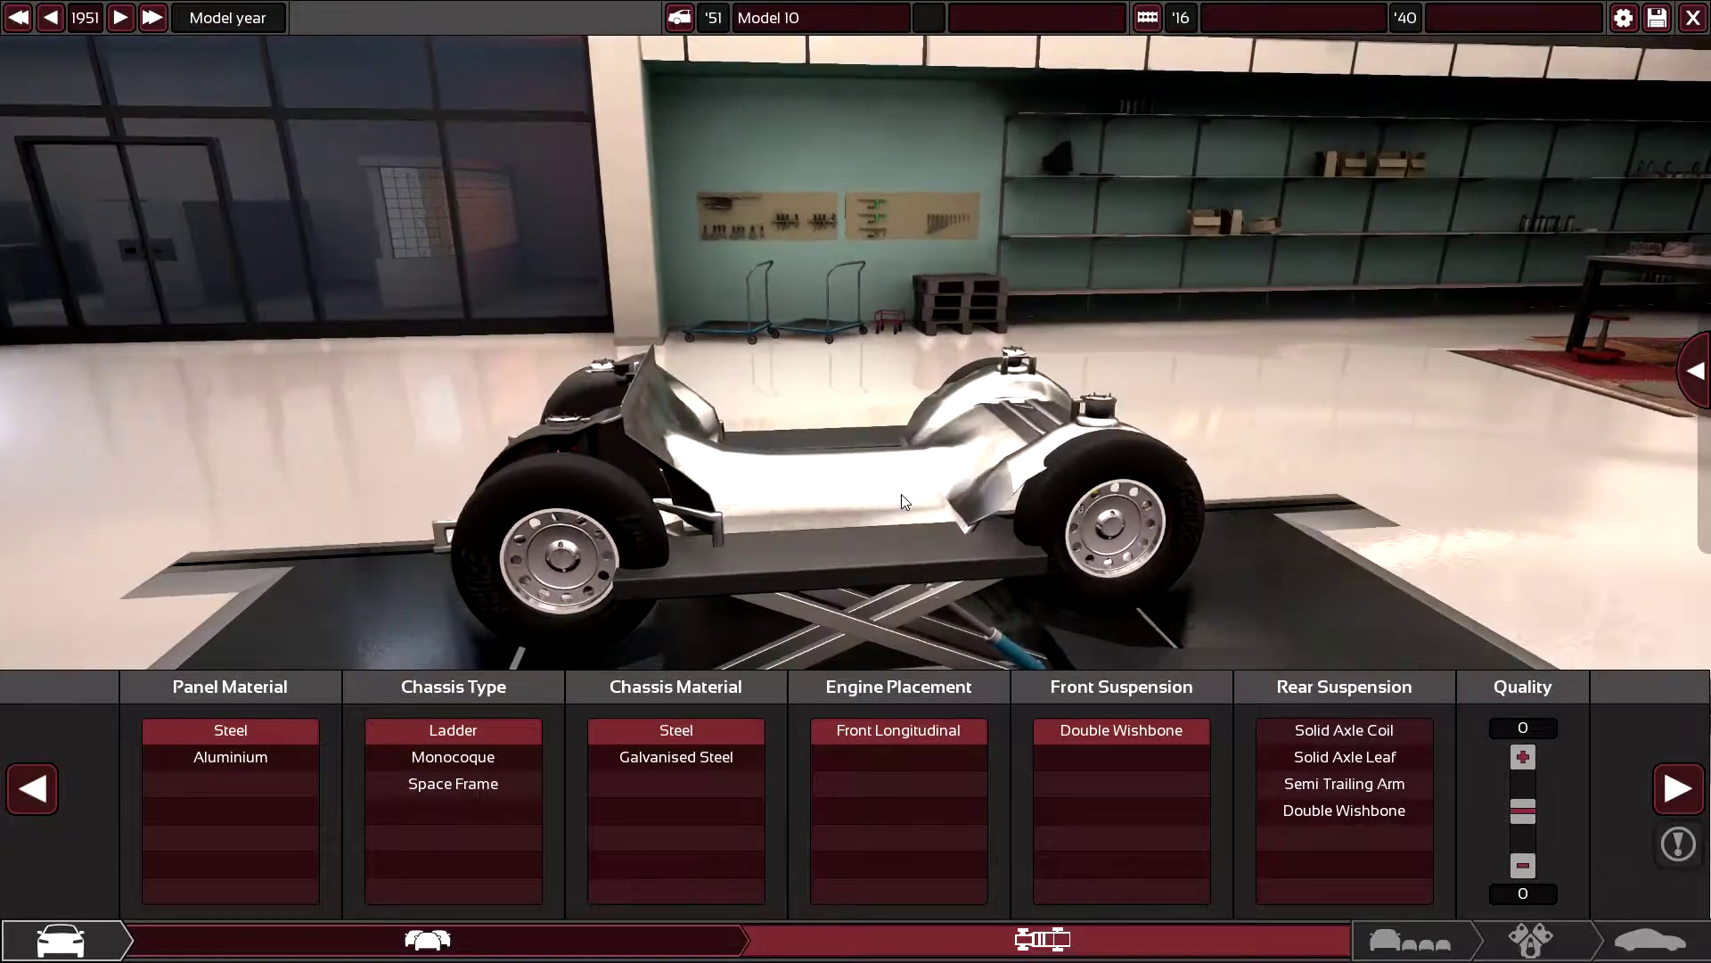
# - Keep steel panels after comparing aluminium and fit solid axle coil rear suspension
pyautogui.moveTo(901, 493); pyautogui.dragTo(674, 576)
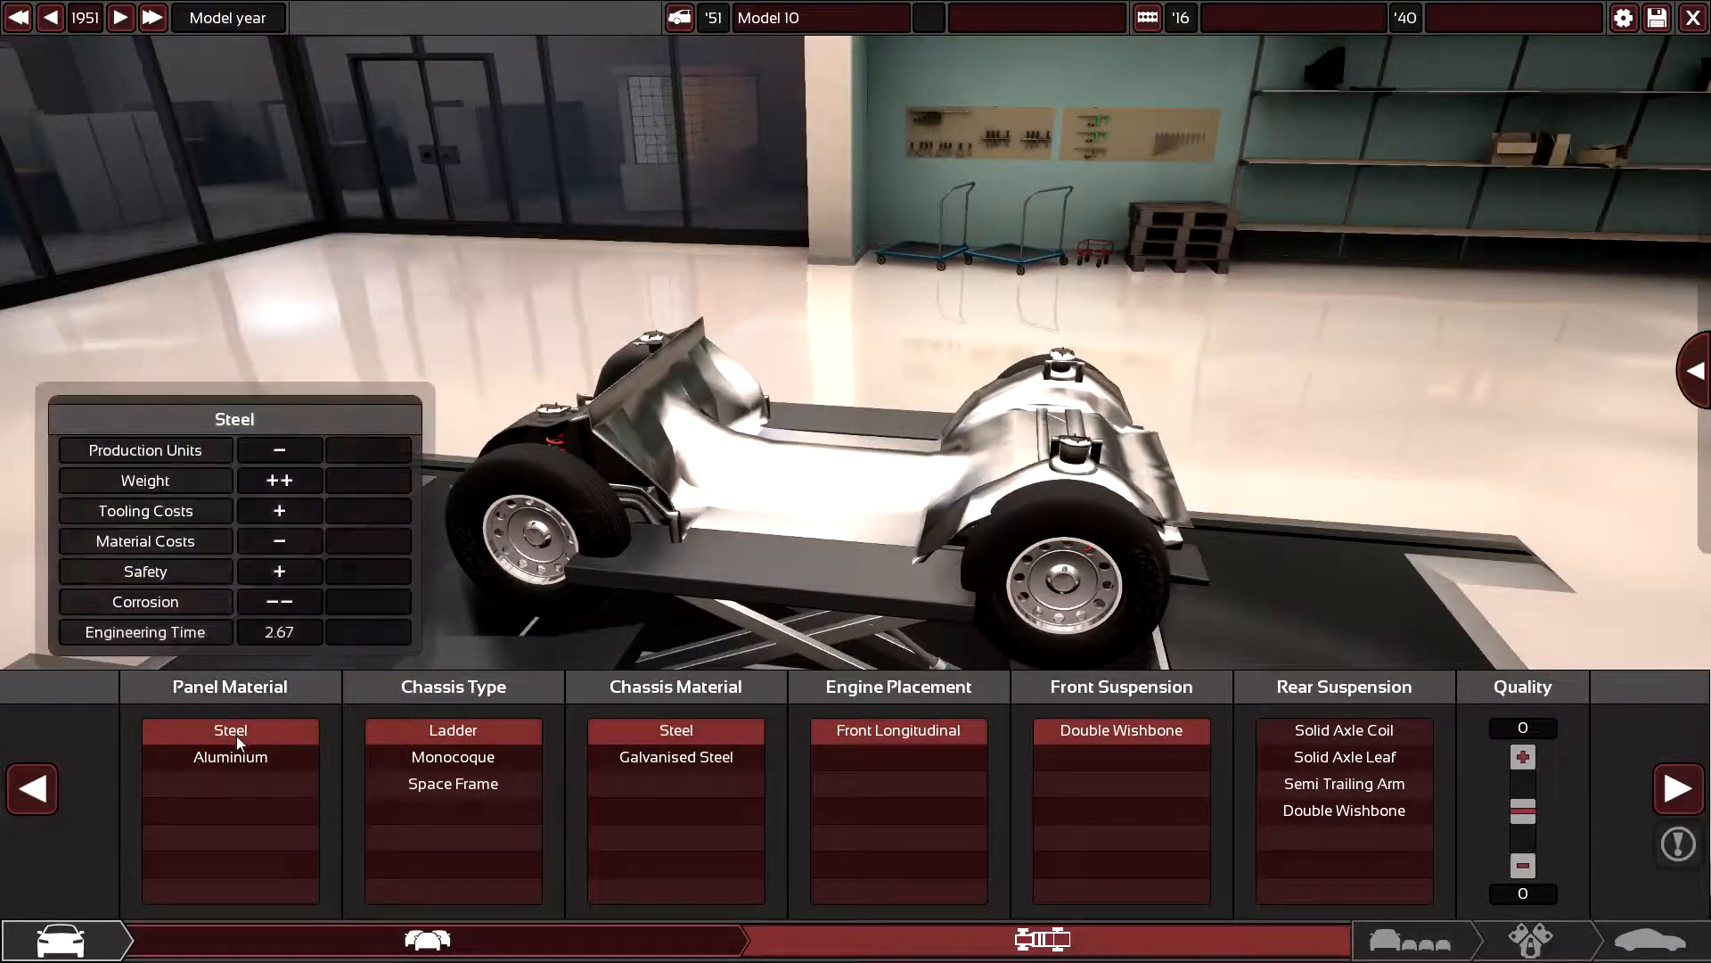
pyautogui.moveTo(852, 517); pyautogui.dragTo(1100, 504)
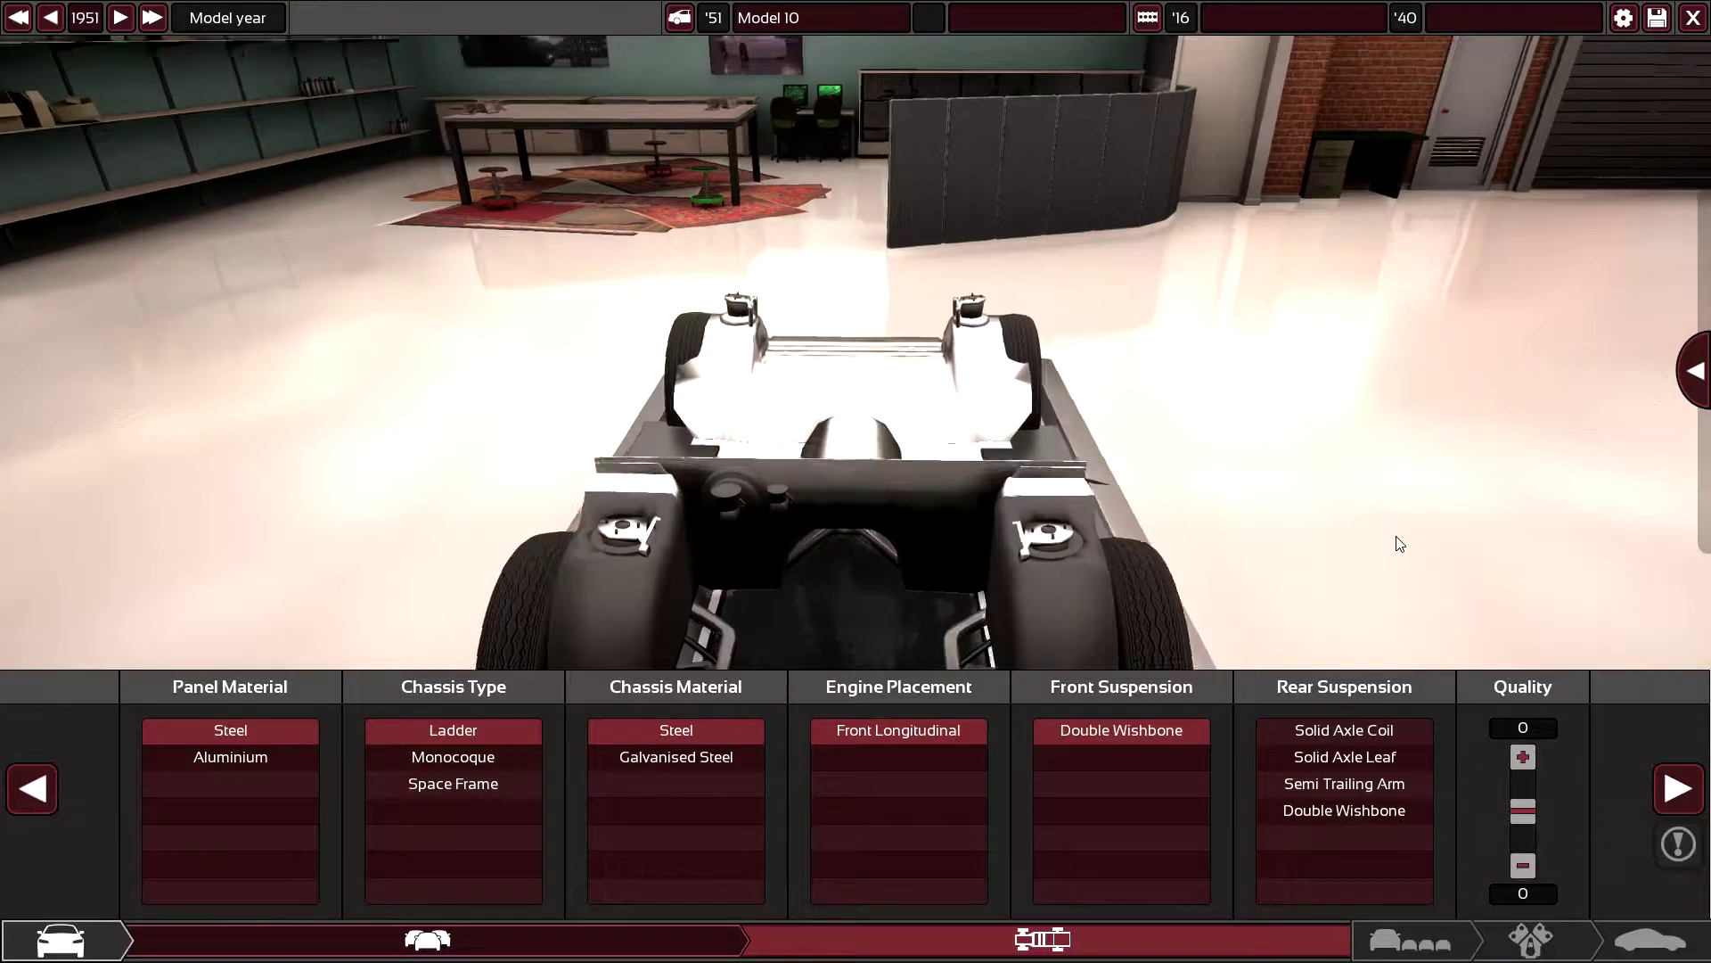
pyautogui.moveTo(1099, 504)
pyautogui.mouseDown()
pyautogui.moveTo(1352, 247)
pyautogui.moveTo(1193, 339)
pyautogui.mouseUp()
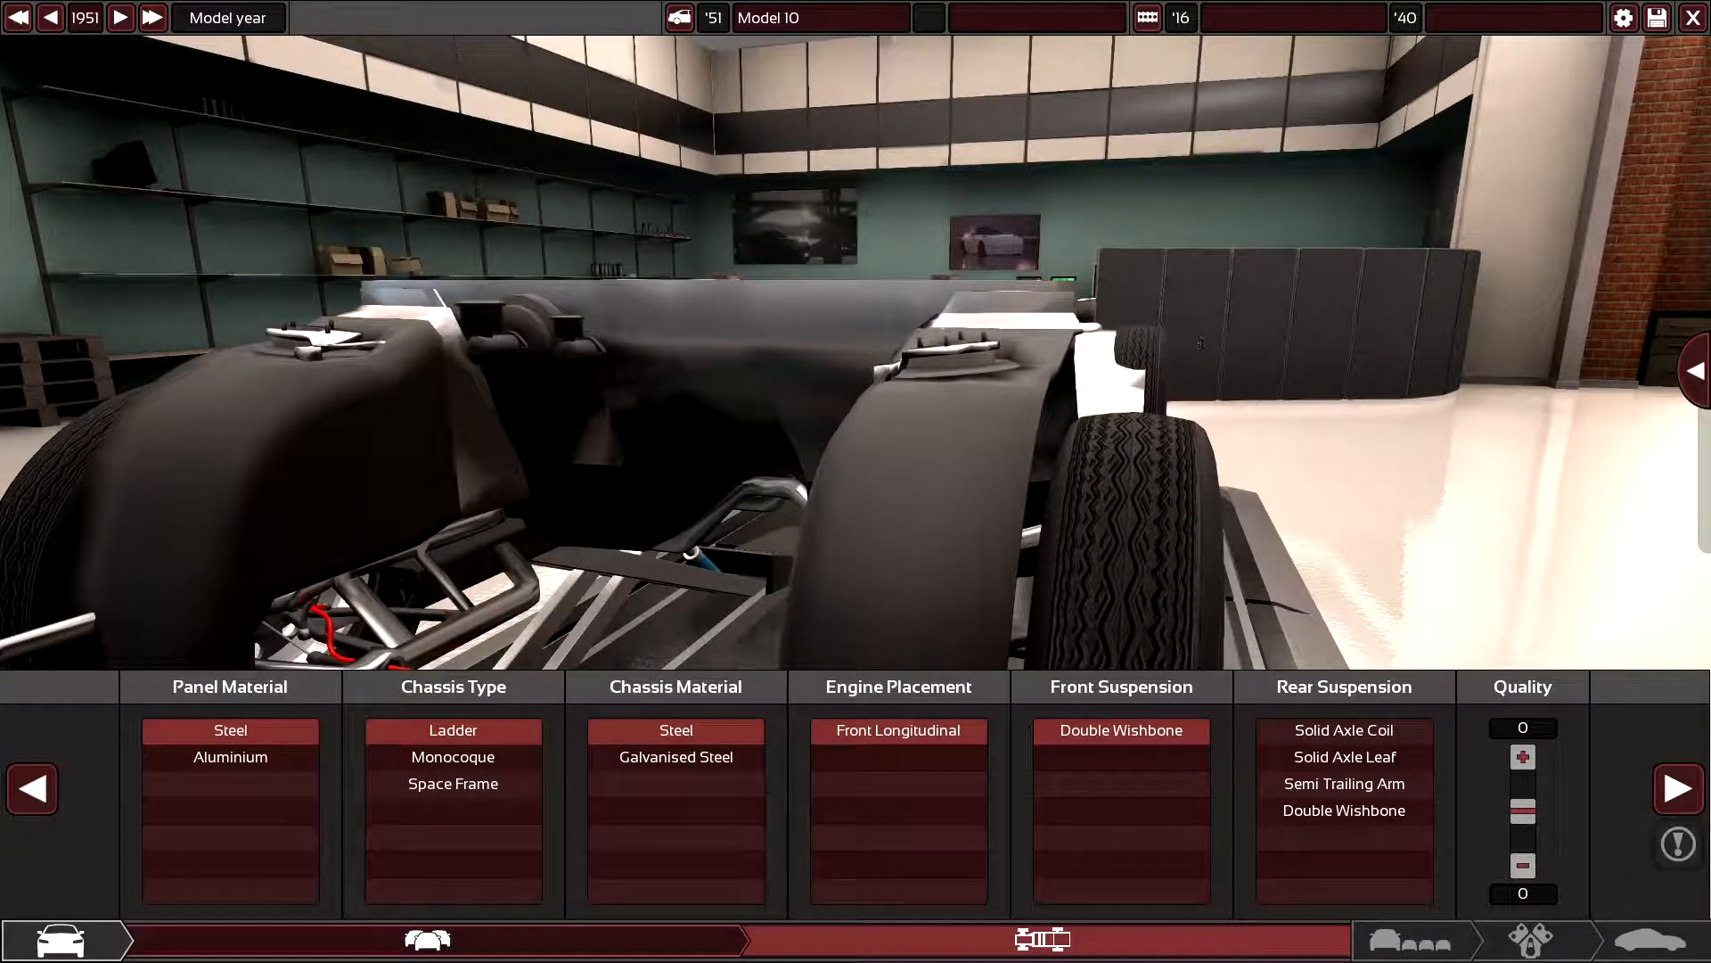
pyautogui.click(218, 758)
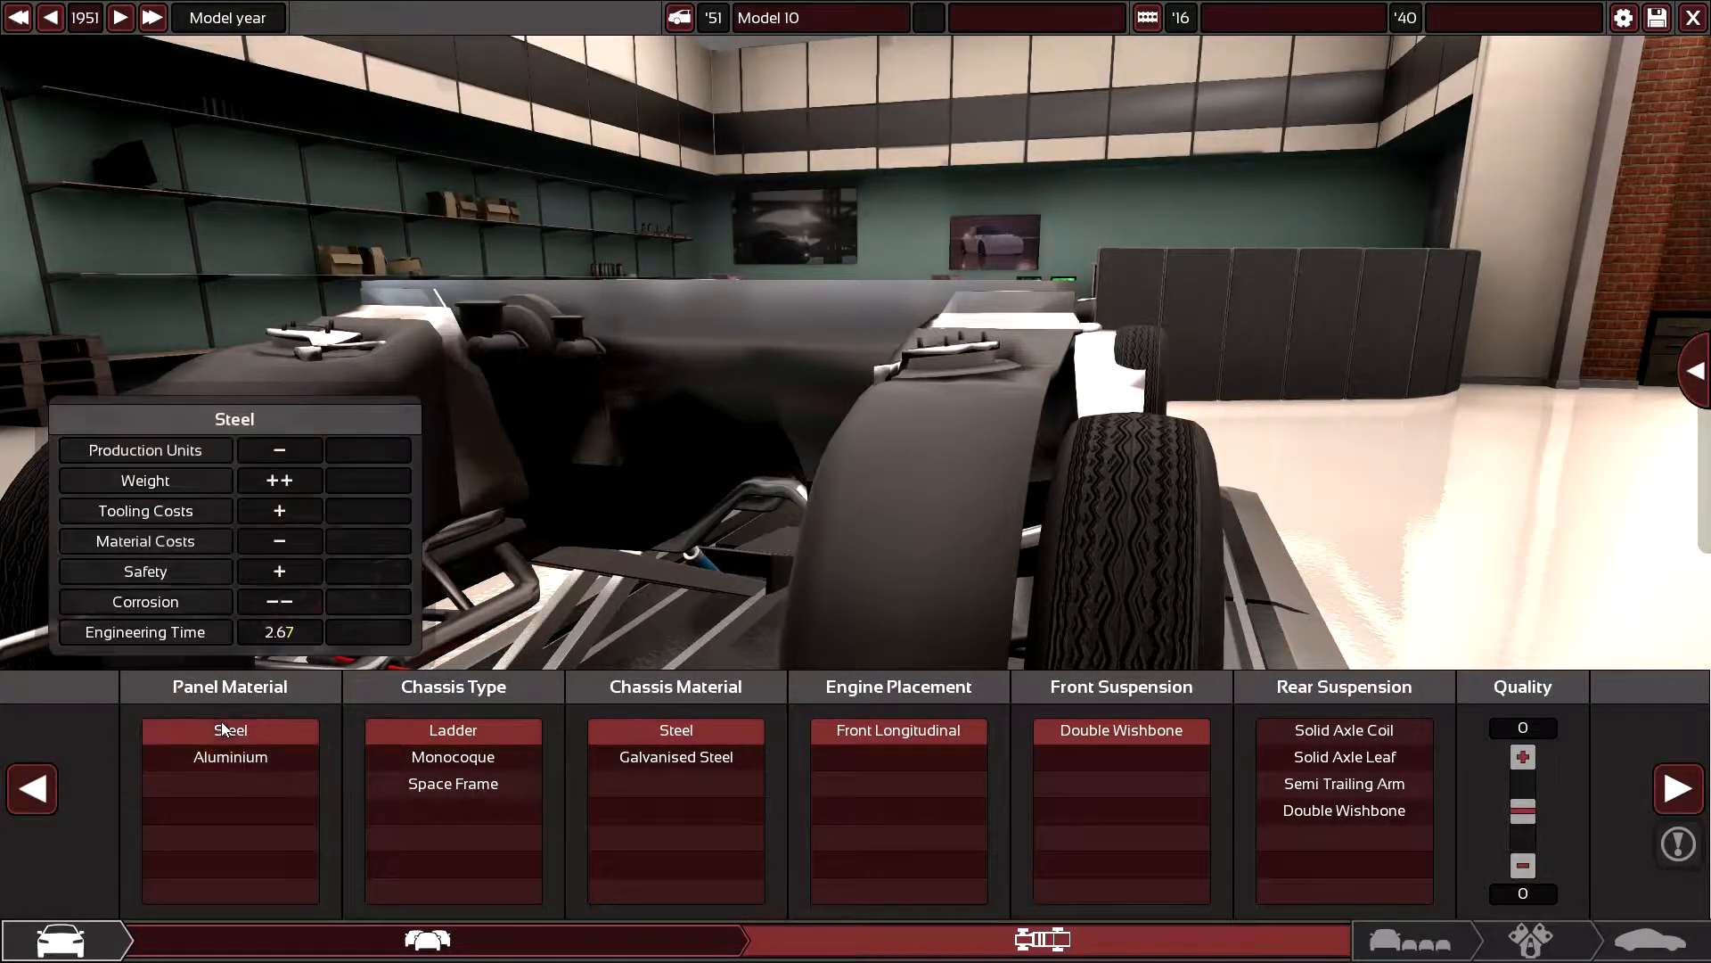
pyautogui.moveTo(802, 508)
pyautogui.mouseDown()
pyautogui.moveTo(1142, 355)
pyautogui.moveTo(1200, 359)
pyautogui.moveTo(1210, 393)
pyautogui.moveTo(659, 467)
pyautogui.moveTo(884, 480)
pyautogui.moveTo(620, 605)
pyautogui.moveTo(927, 574)
pyautogui.moveTo(1011, 545)
pyautogui.mouseUp()
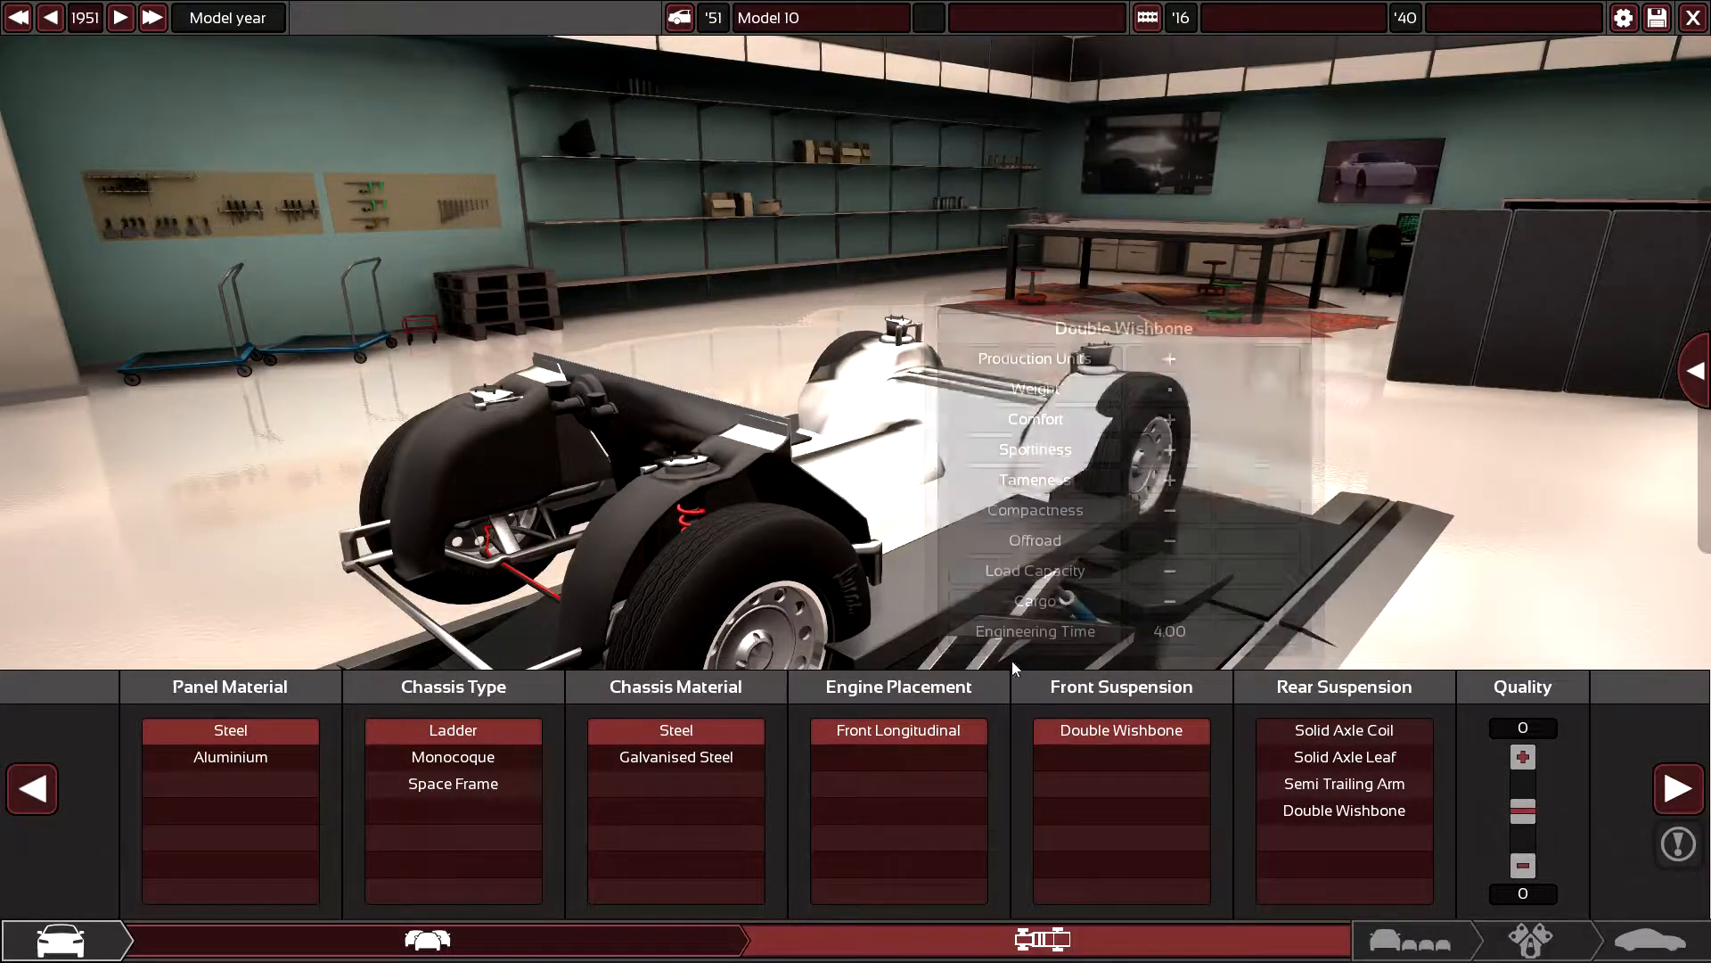
pyautogui.moveTo(1013, 661)
pyautogui.mouseDown()
pyautogui.moveTo(983, 504)
pyautogui.moveTo(1203, 642)
pyautogui.mouseUp()
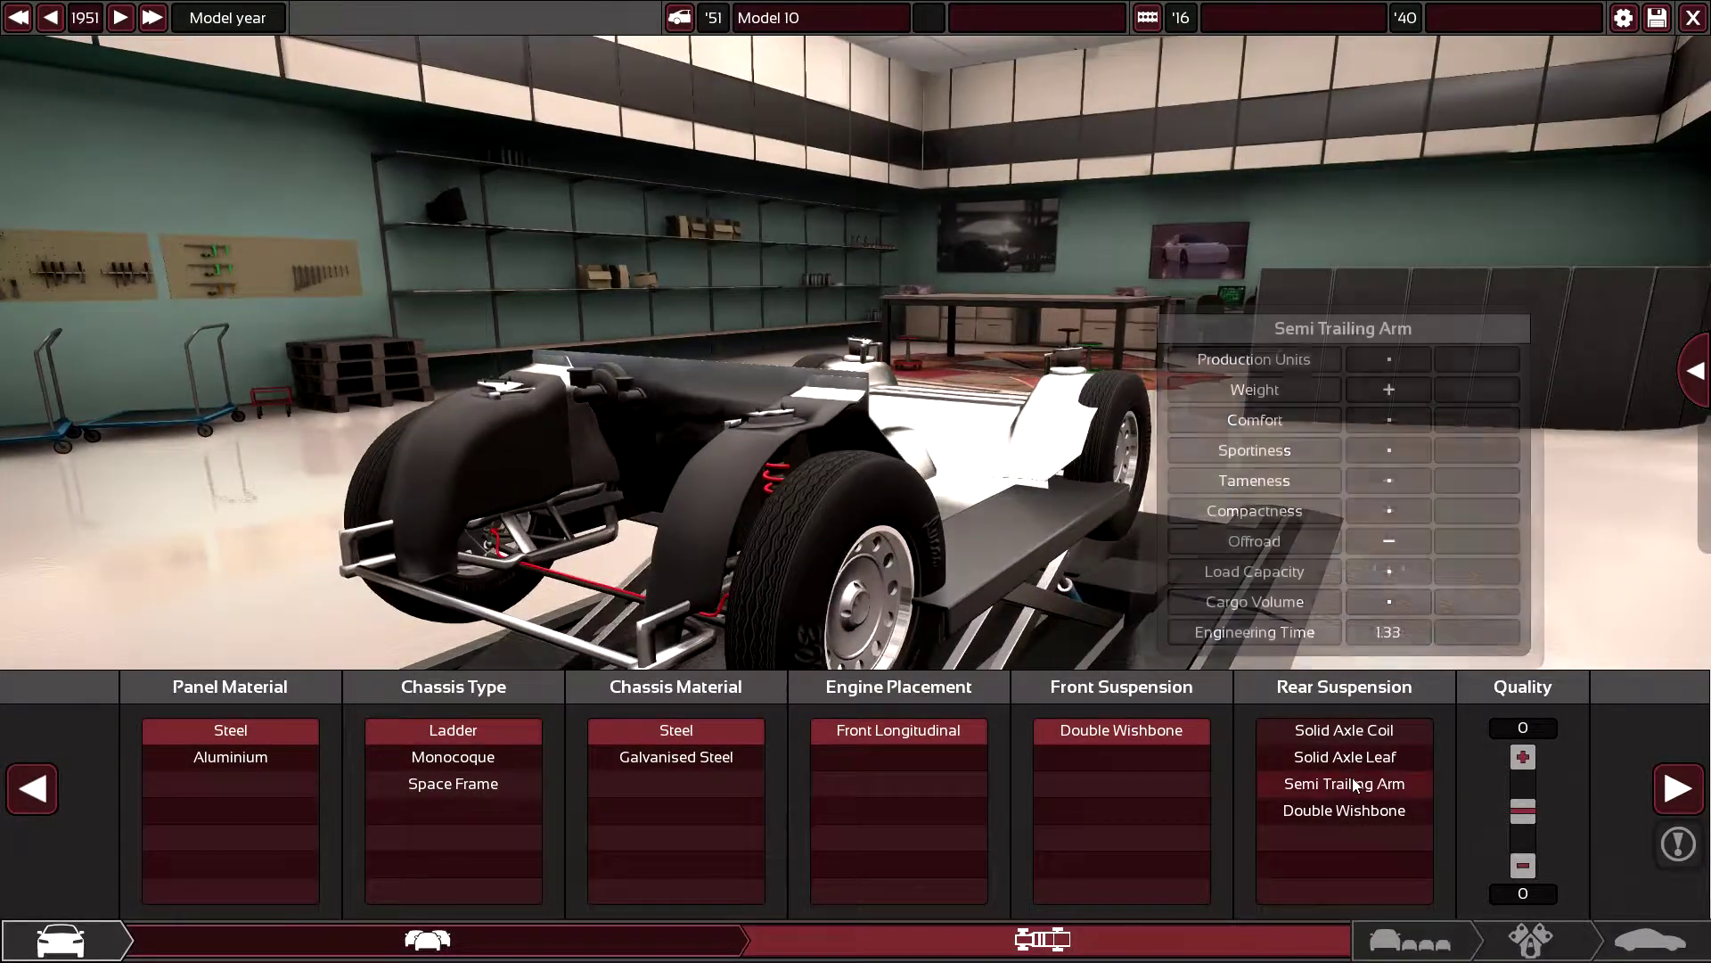
pyautogui.click(1368, 734)
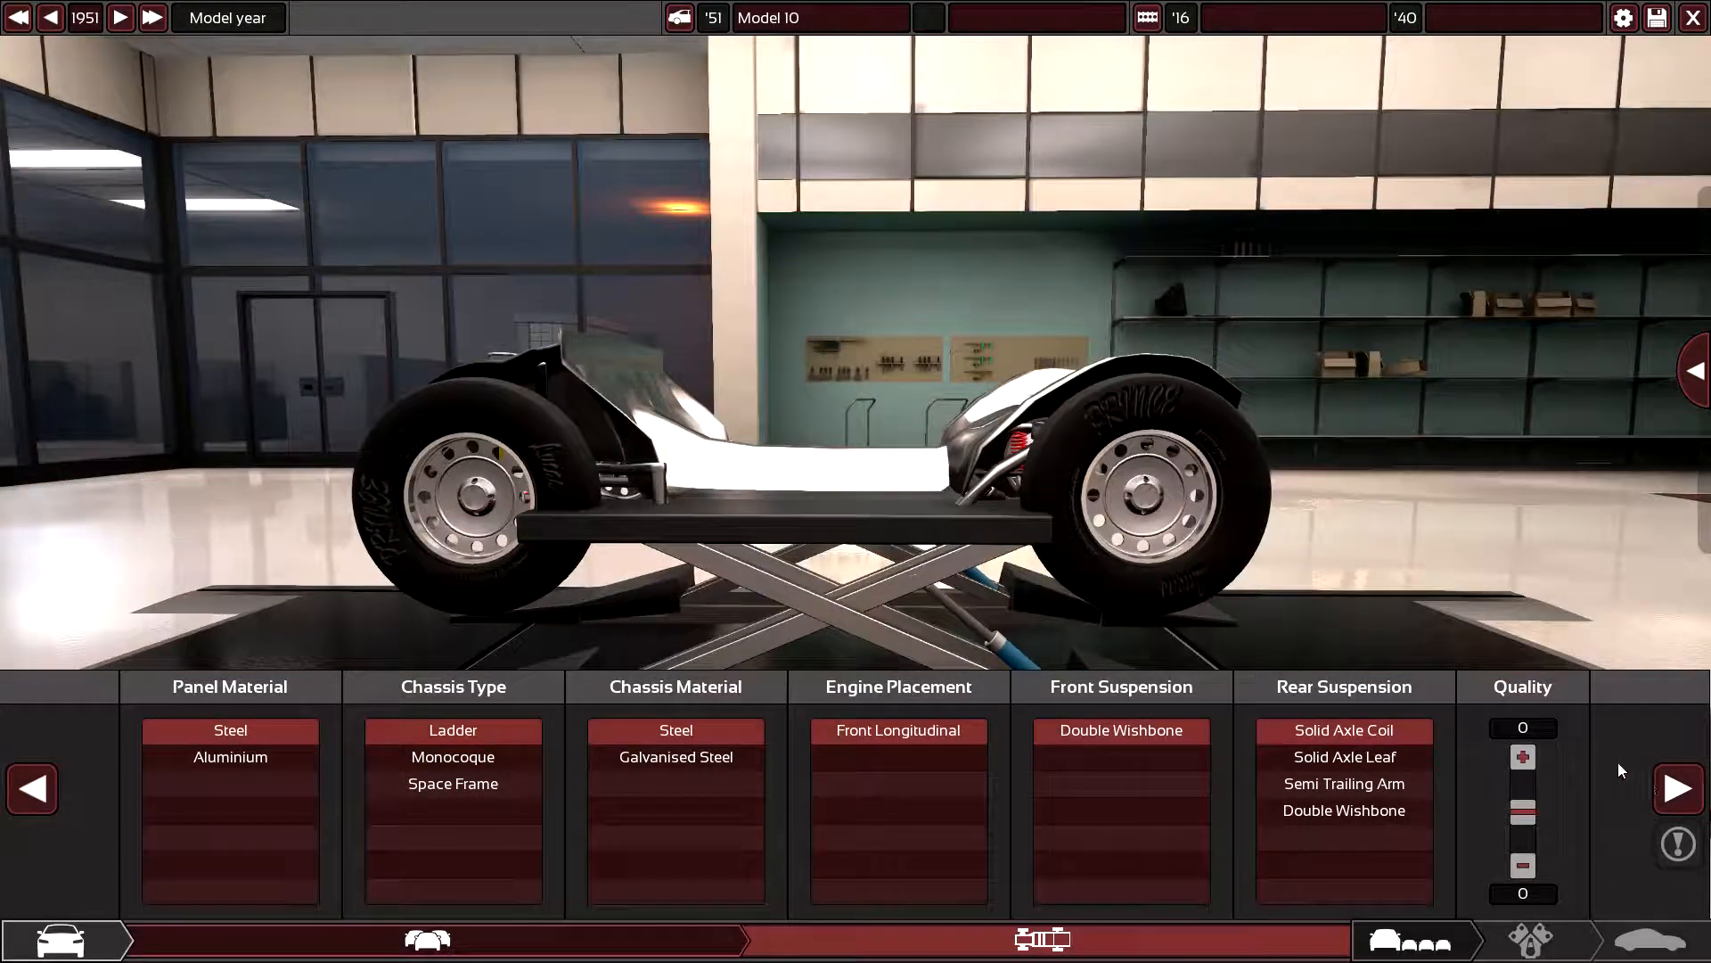
# - Try the 1946 pickup, choose the wagon-style variant, then return to the body catalogue
pyautogui.click(1677, 789)
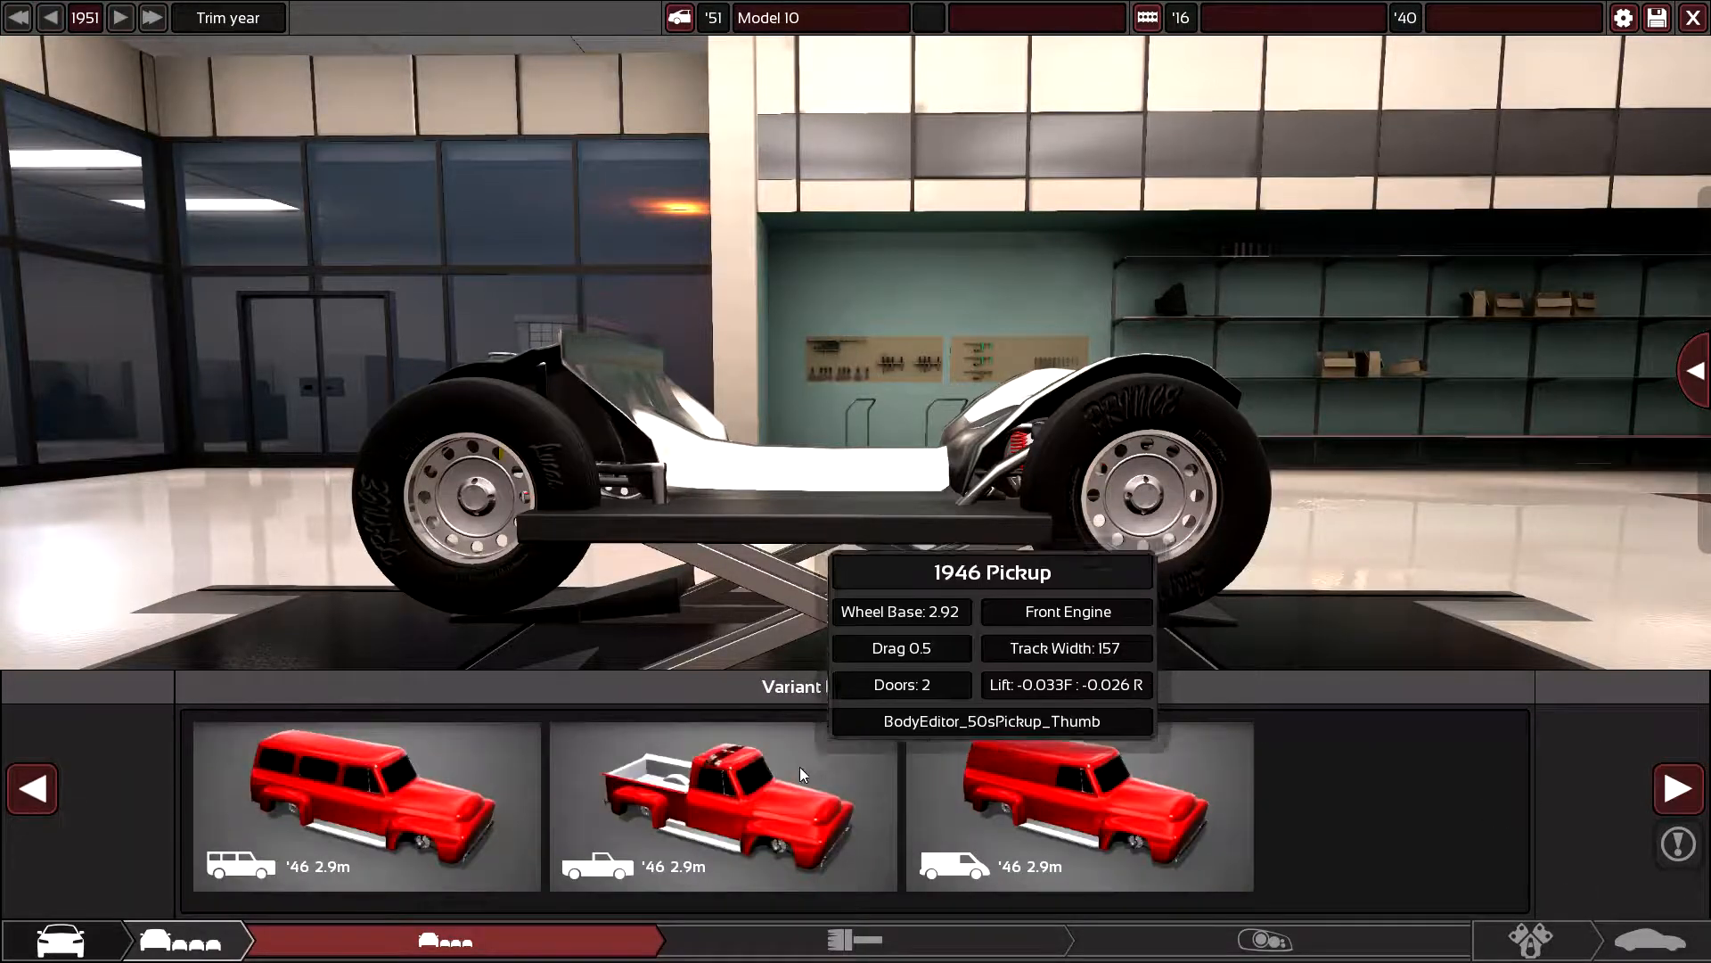
pyautogui.click(728, 780)
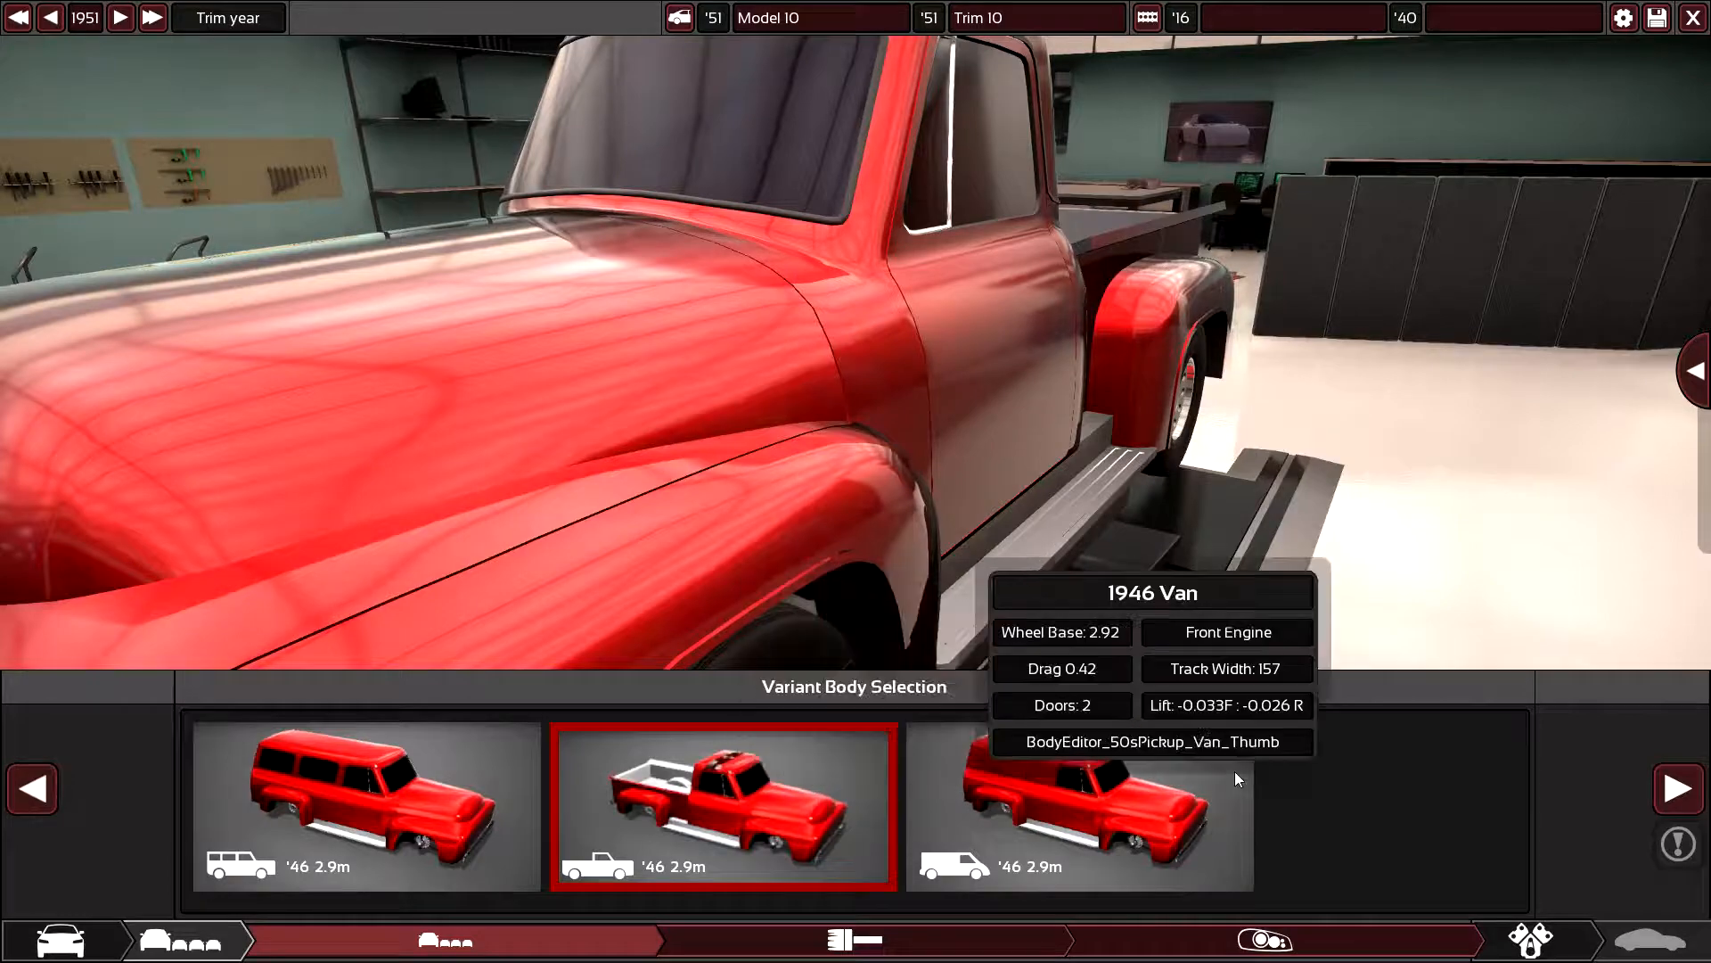
pyautogui.click(496, 758)
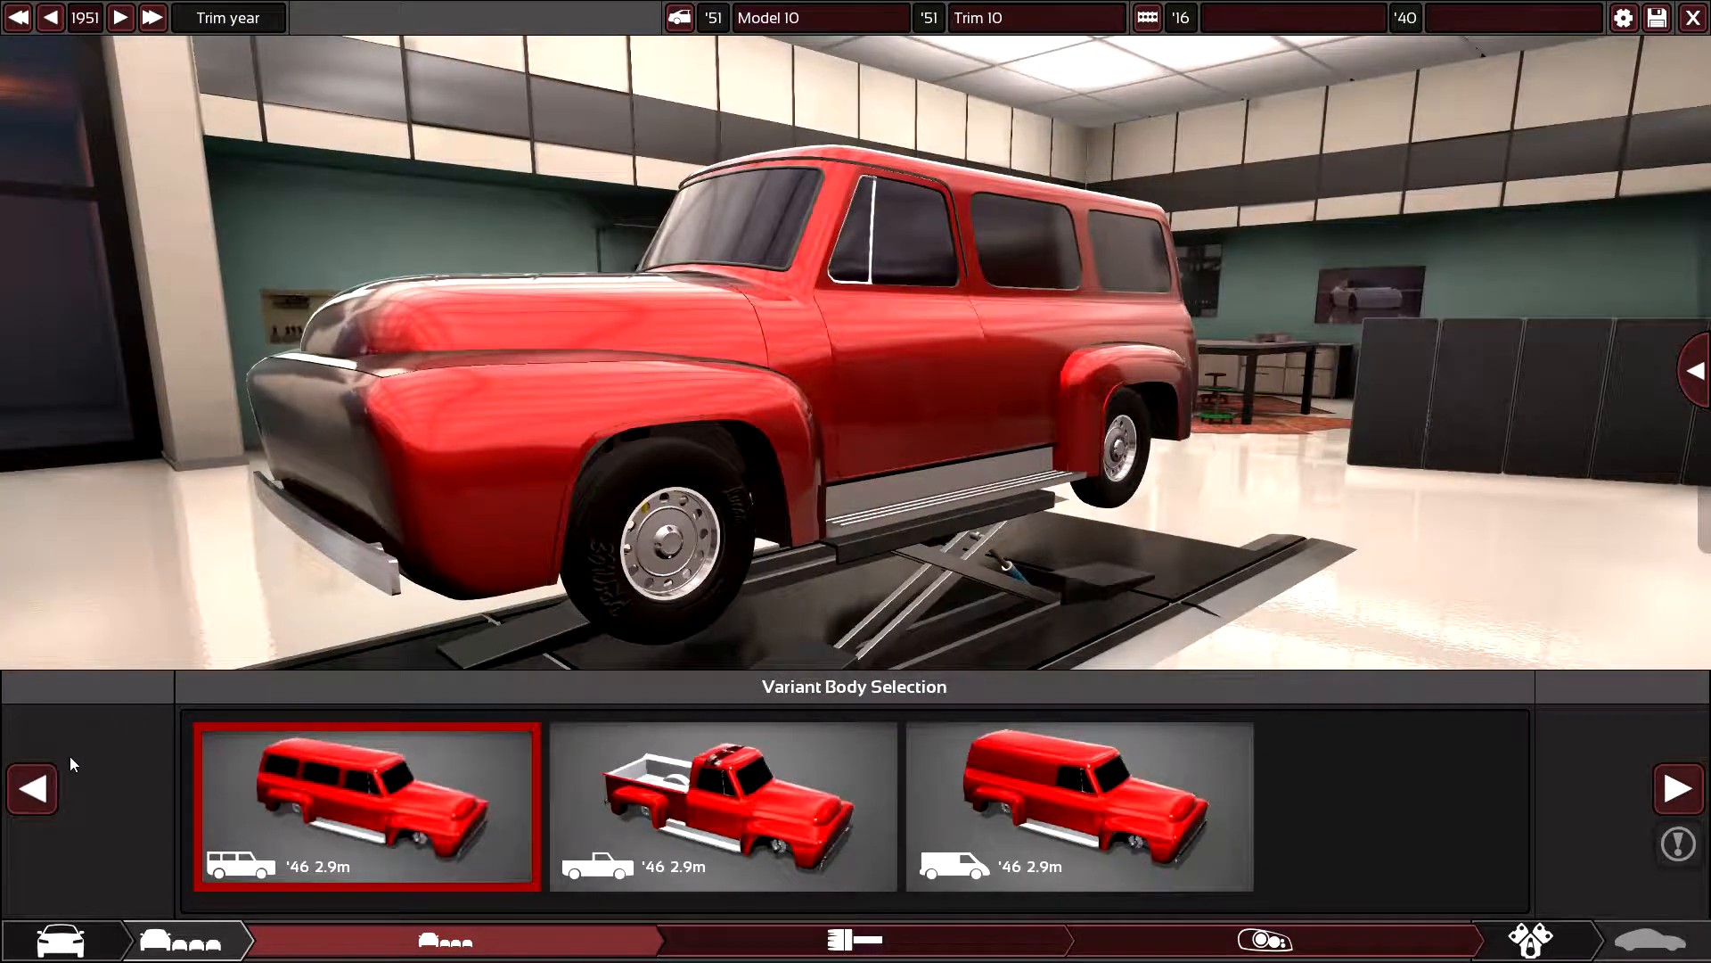
pyautogui.click(16, 783)
pyautogui.click(15, 781)
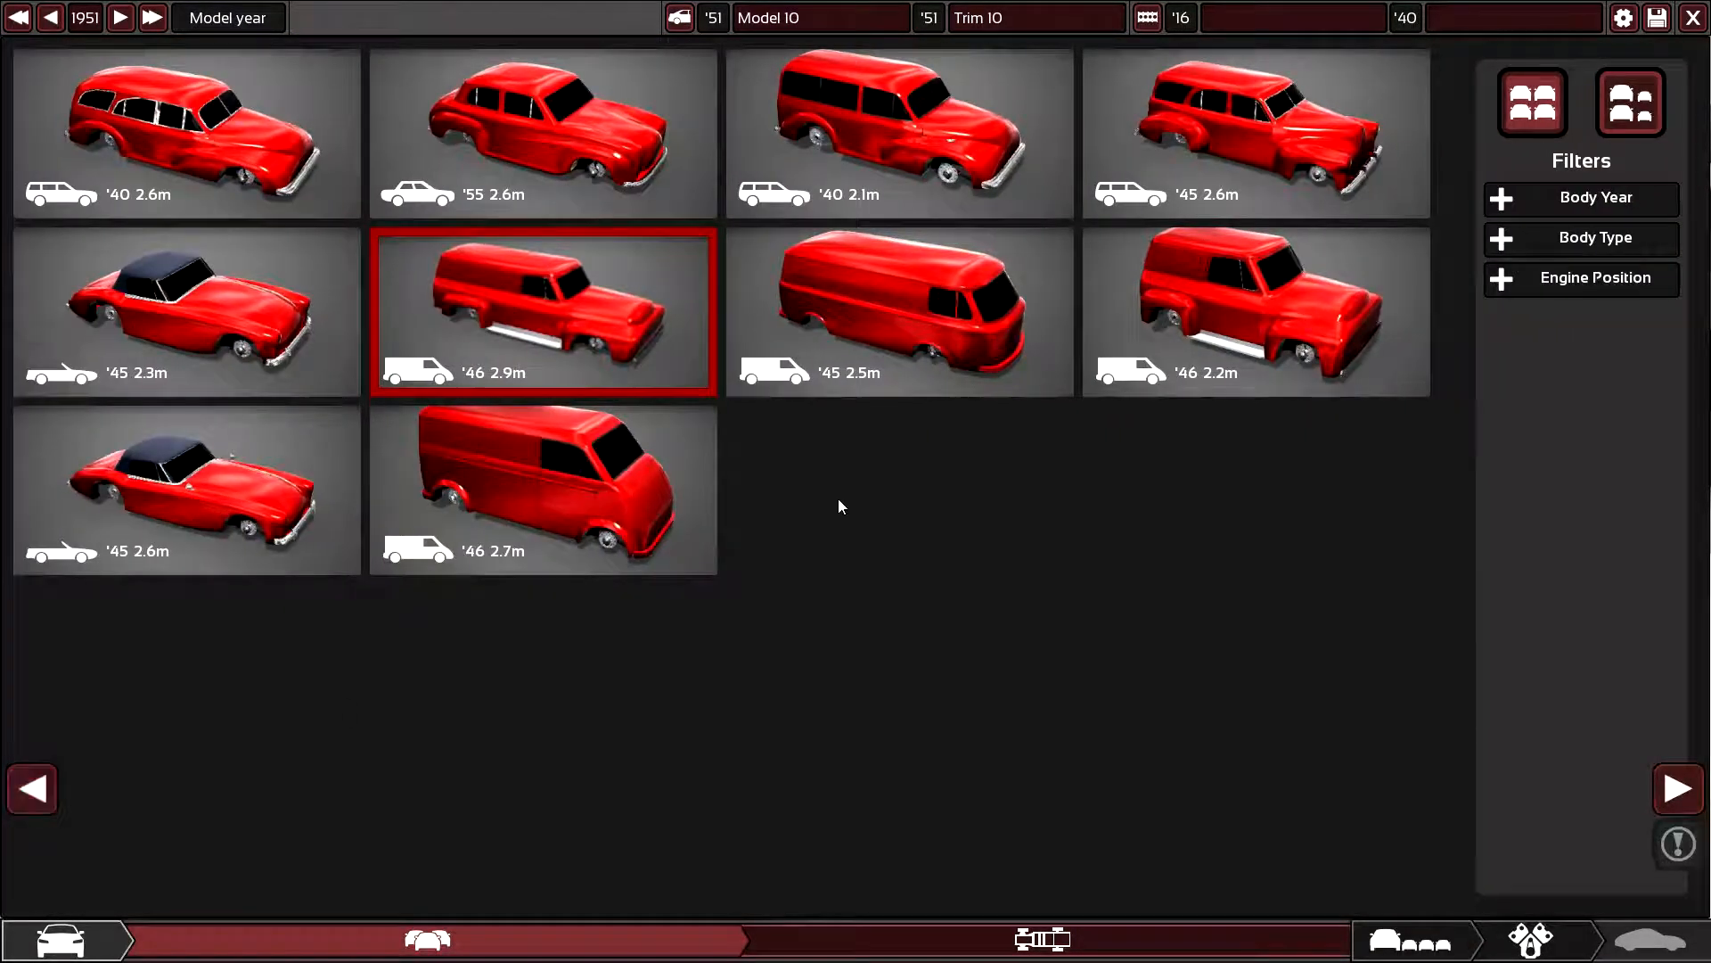
# - Load the 1945 wagon body onto the chassis and inspect it from several angles
pyautogui.click(1215, 136)
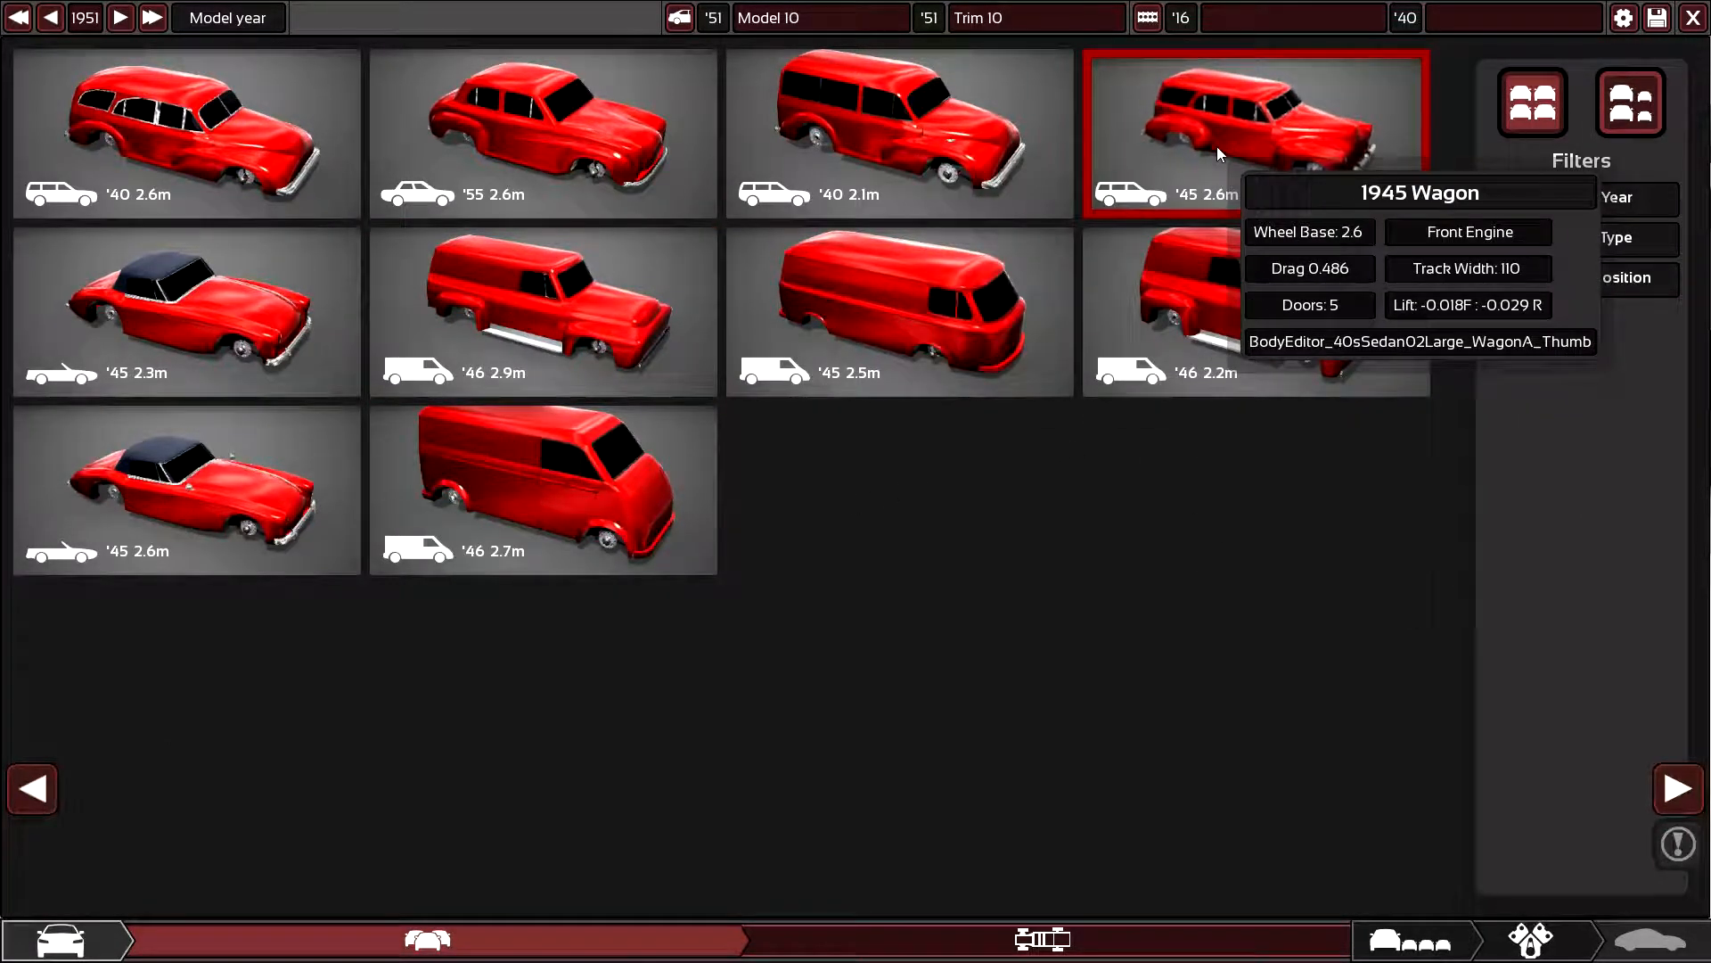
pyautogui.doubleClick(1217, 146)
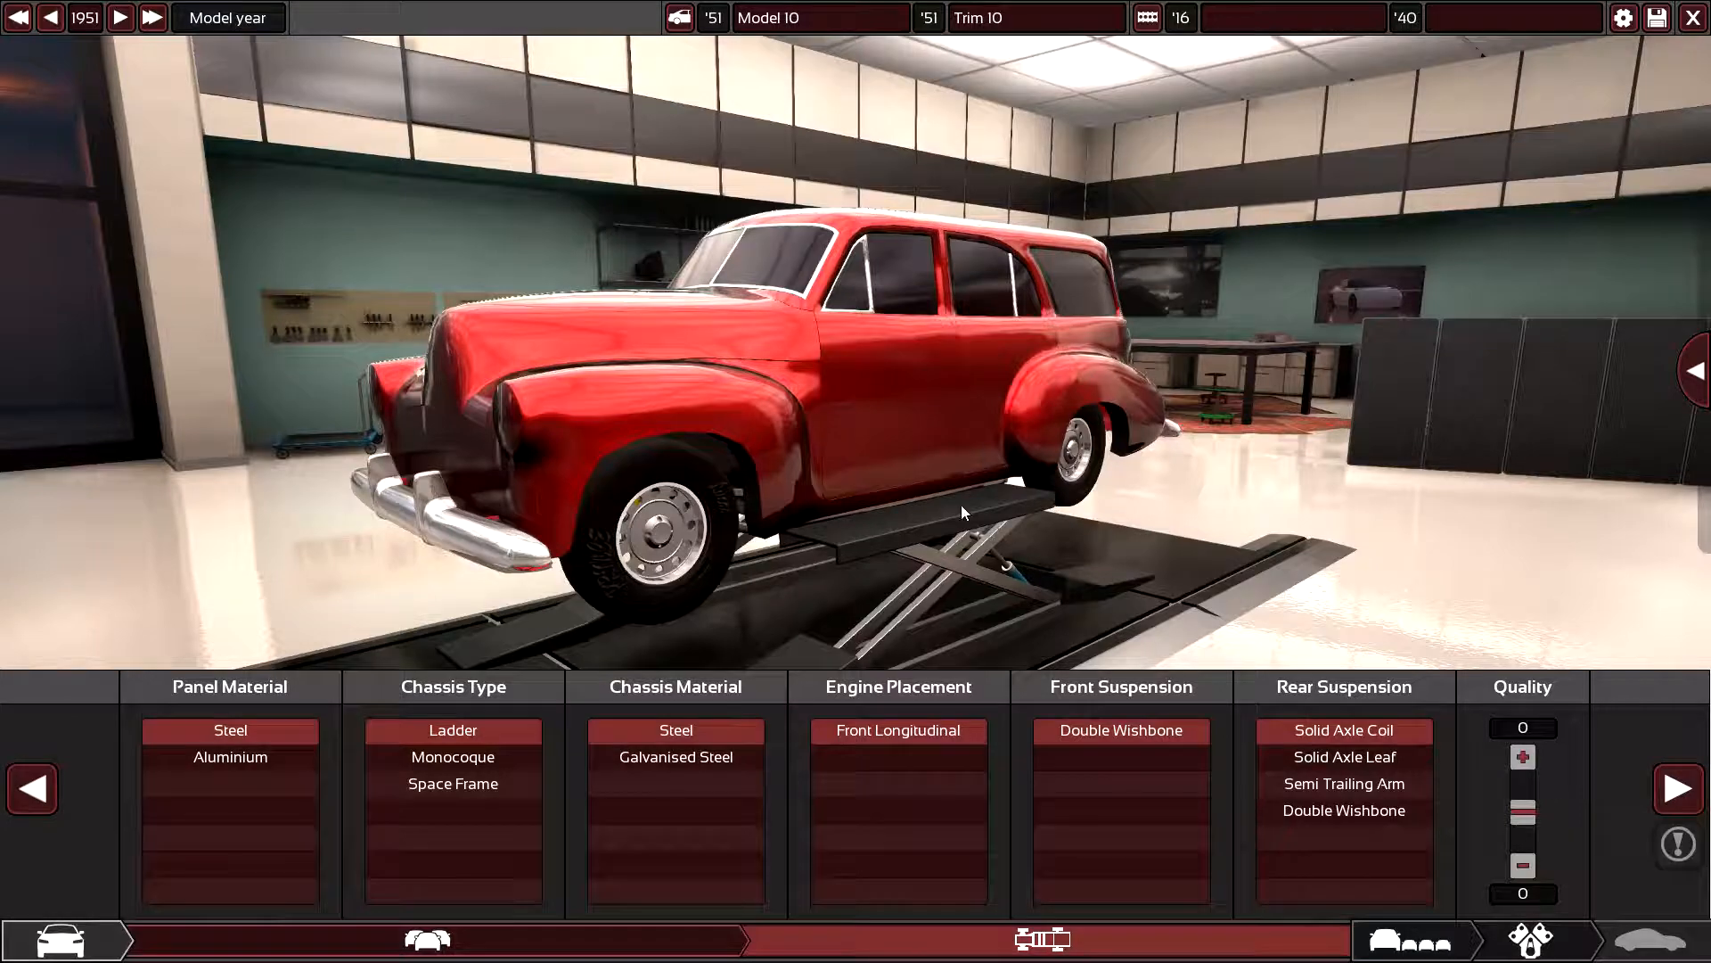
pyautogui.moveTo(962, 504); pyautogui.dragTo(848, 539)
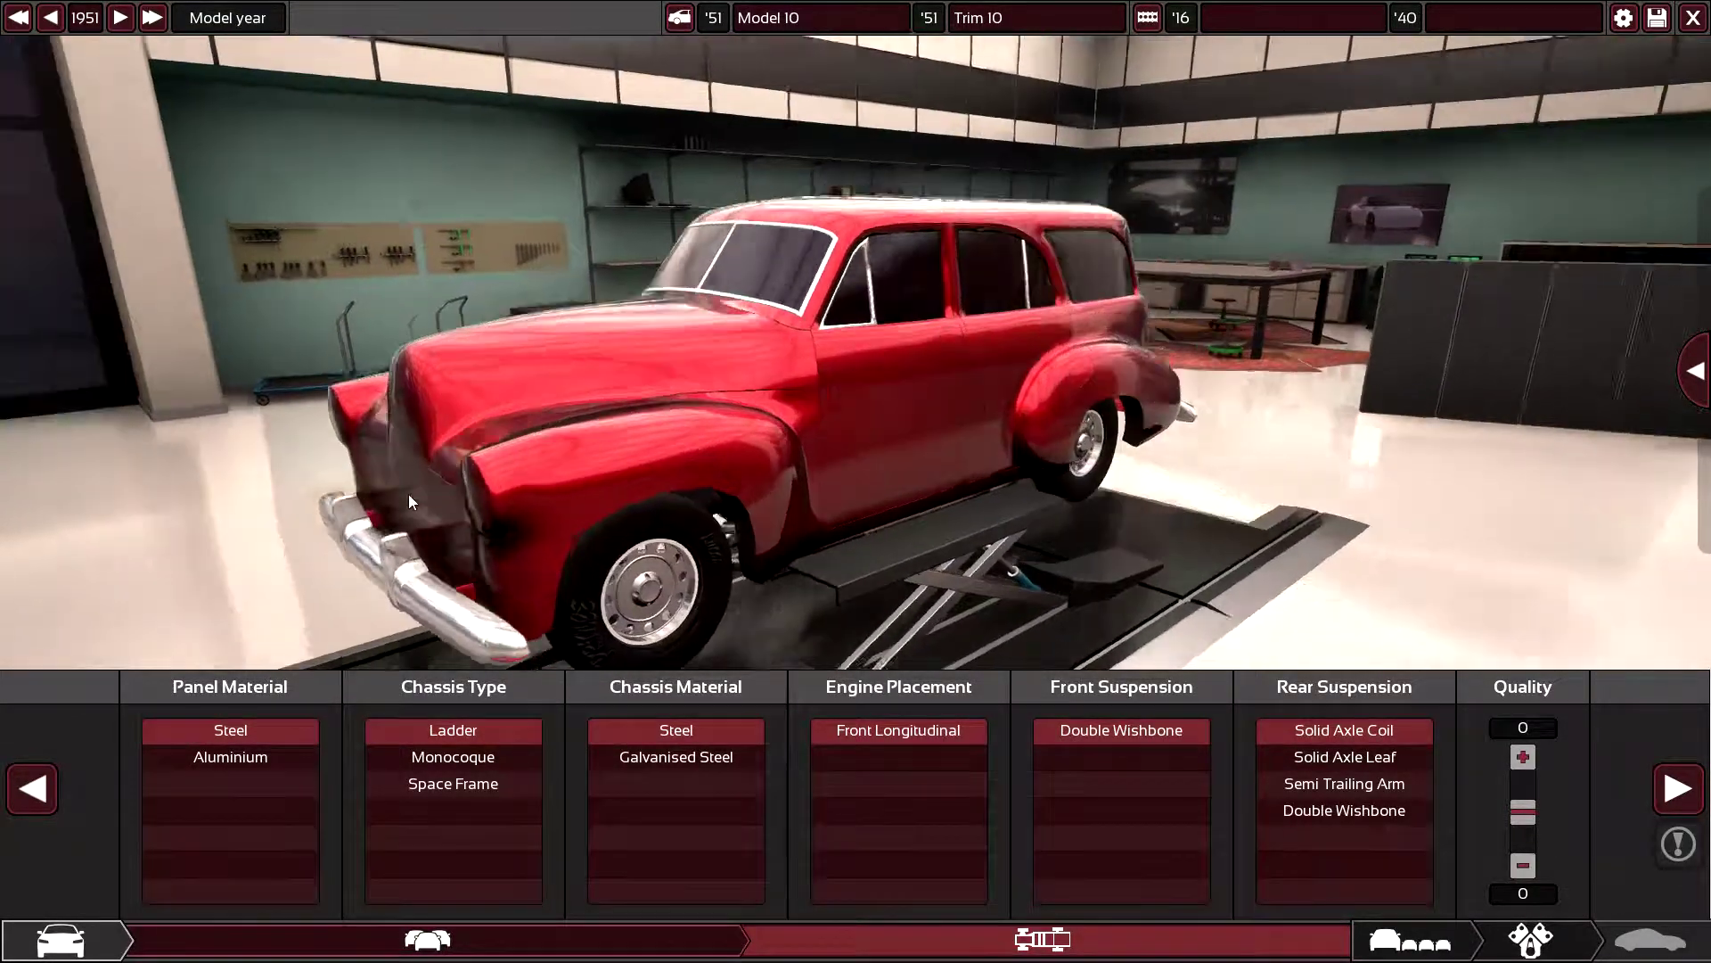
pyautogui.moveTo(408, 494); pyautogui.dragTo(307, 319)
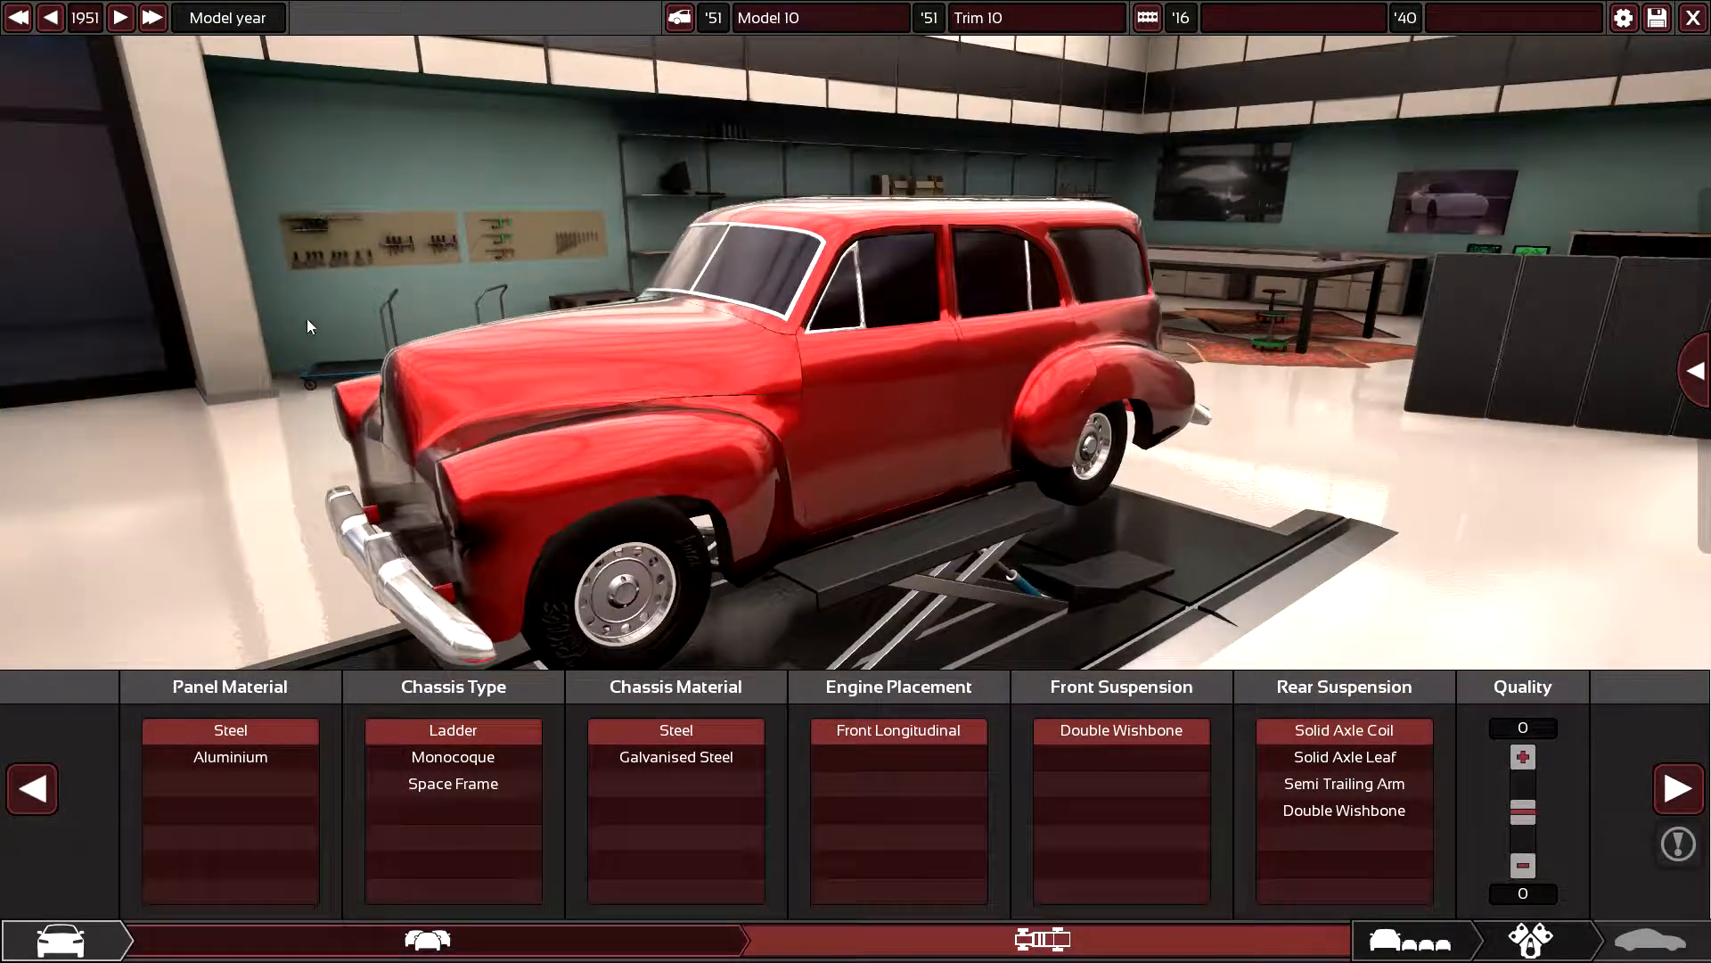
pyautogui.moveTo(482, 475); pyautogui.dragTo(1071, 359)
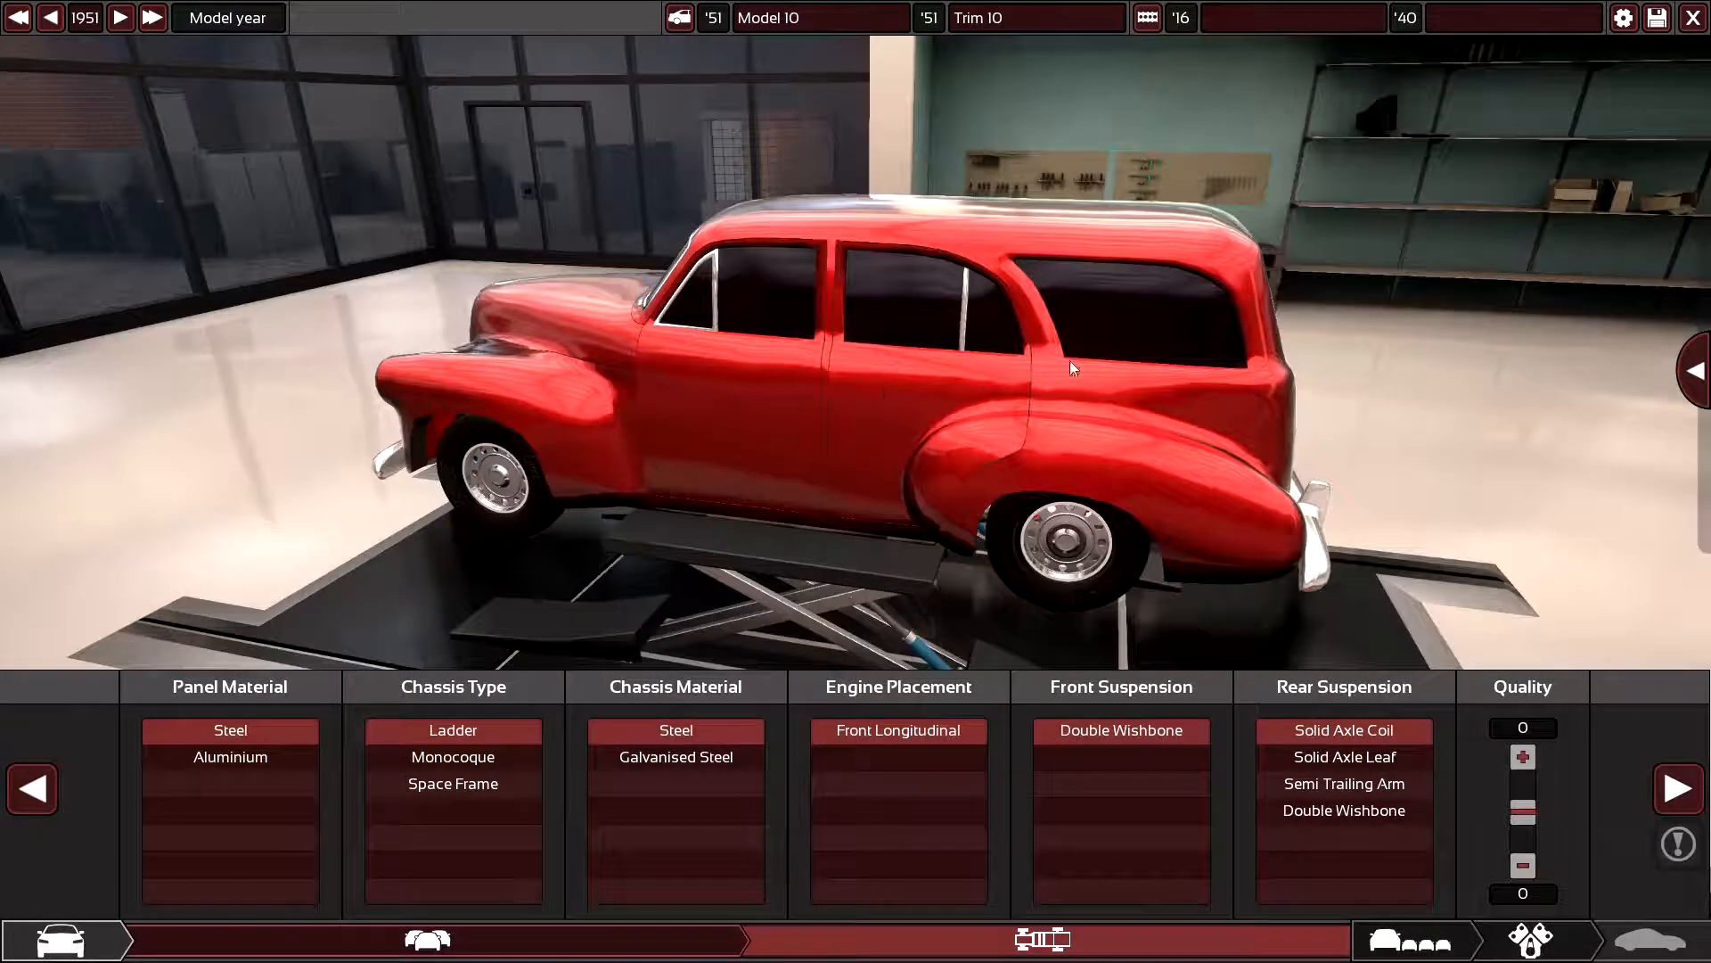
# - Try the 1945 coupe and panel van variants for the trim
pyautogui.click(1660, 795)
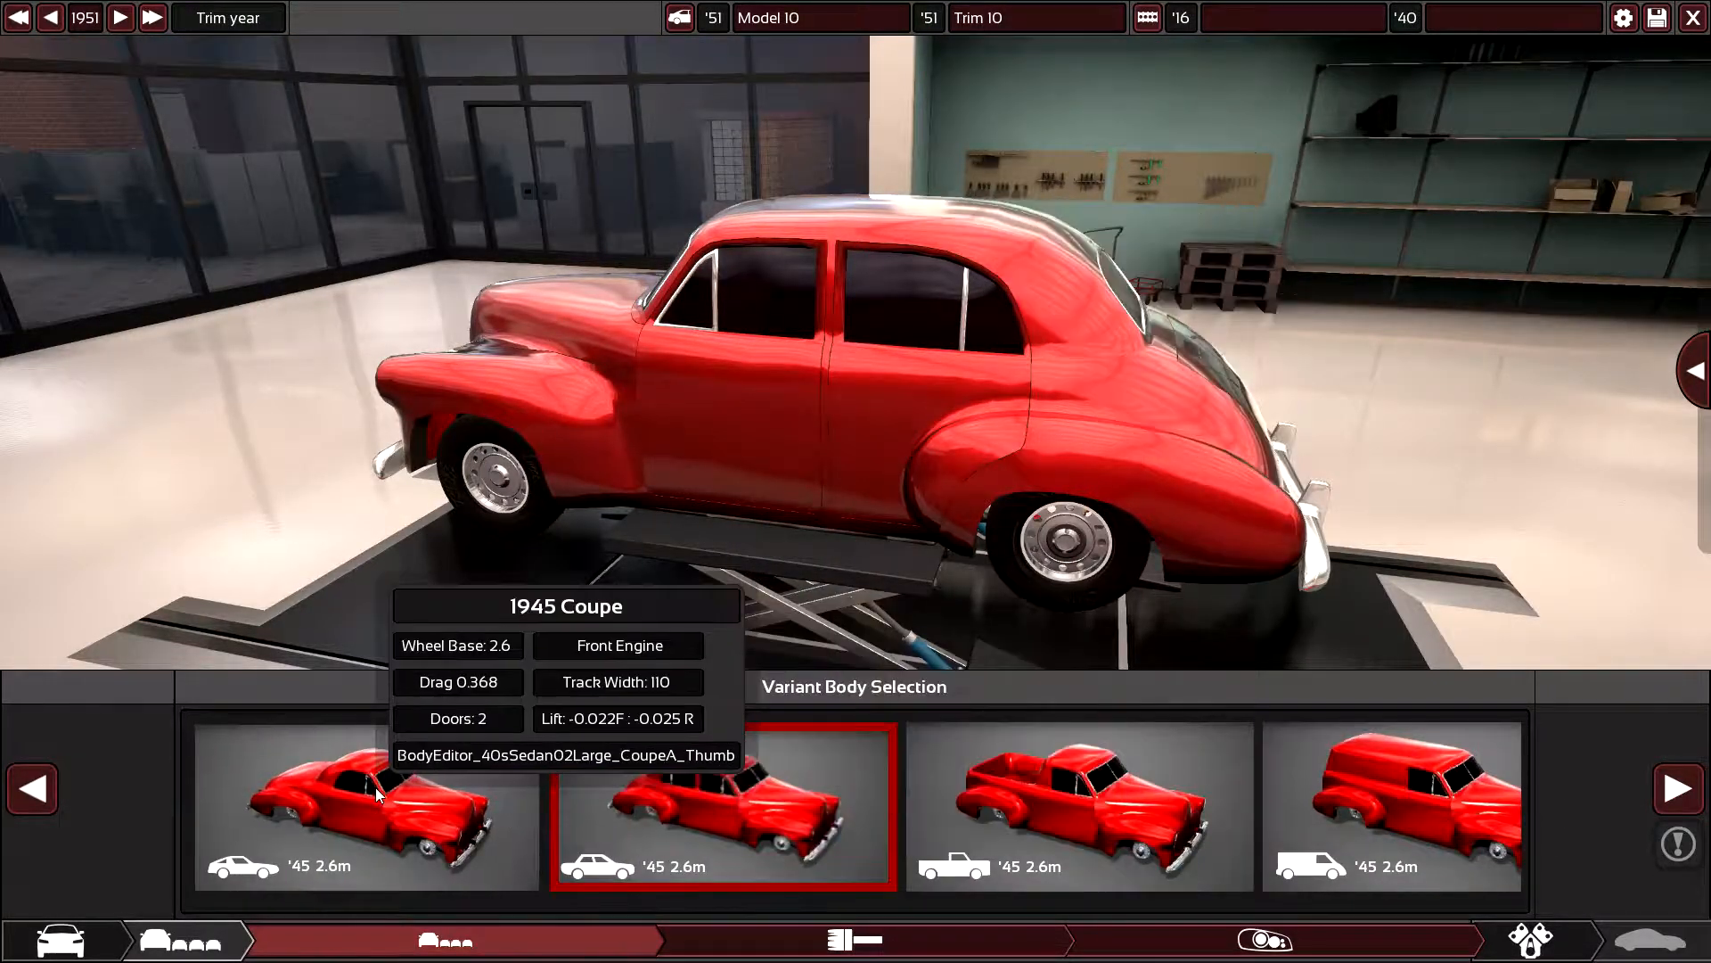
pyautogui.click(379, 787)
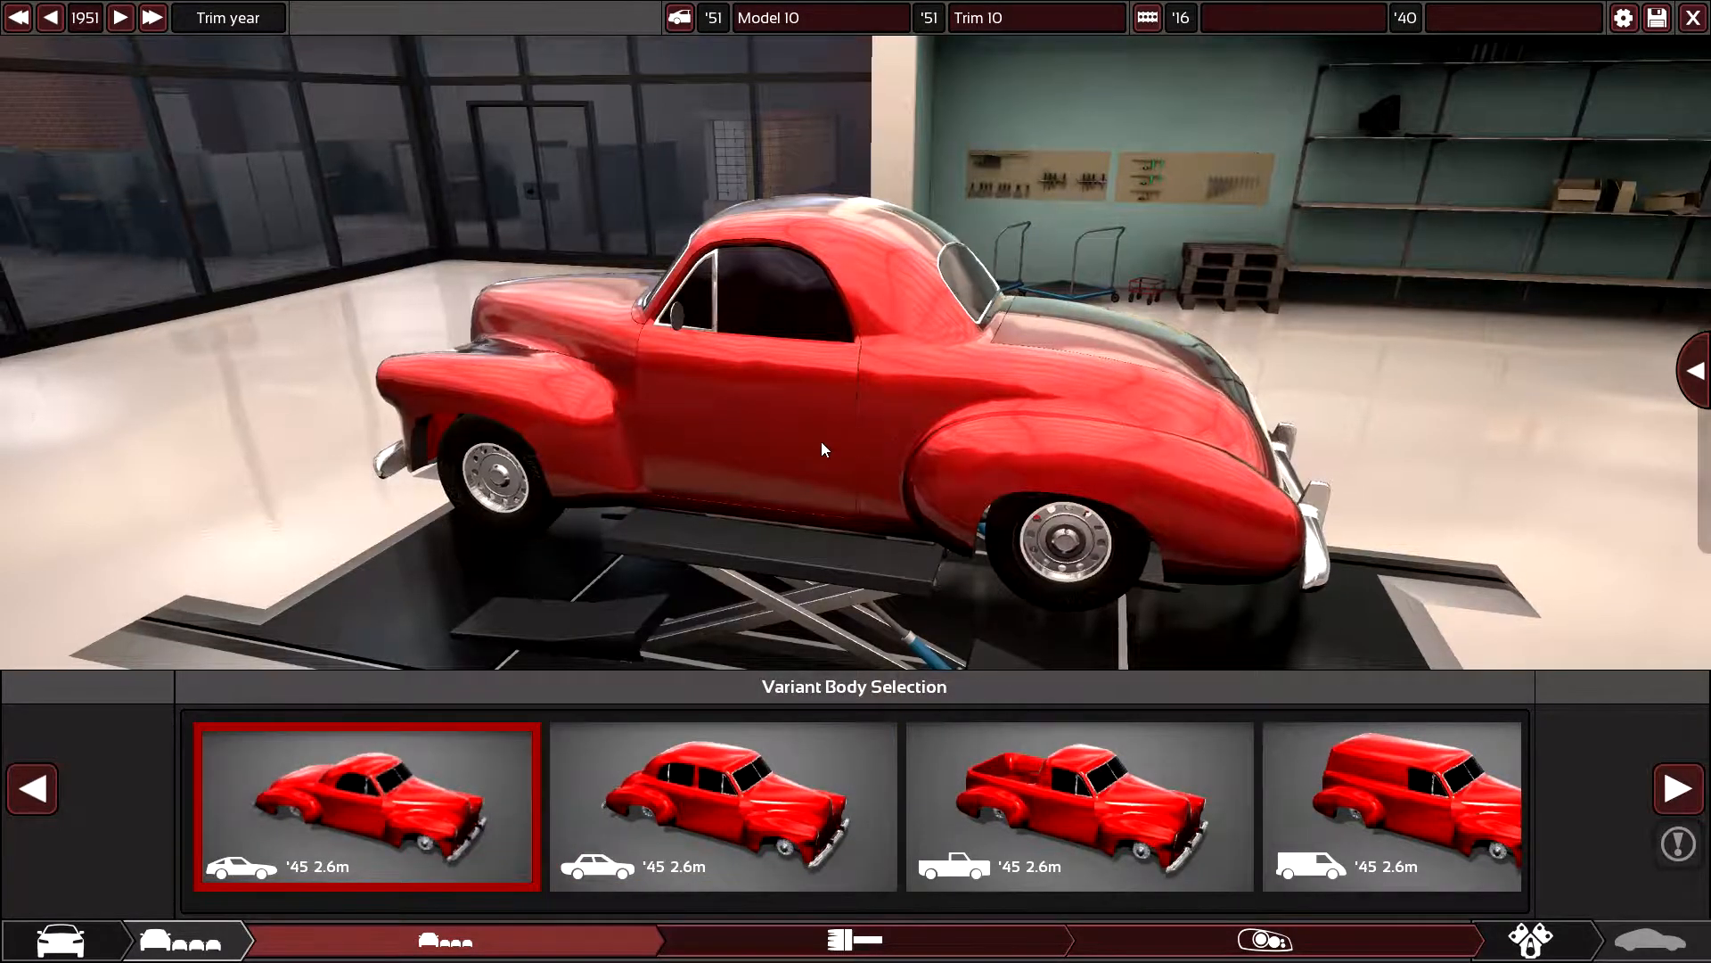
pyautogui.moveTo(821, 441)
pyautogui.mouseDown()
pyautogui.moveTo(411, 338)
pyautogui.moveTo(896, 271)
pyautogui.mouseUp()
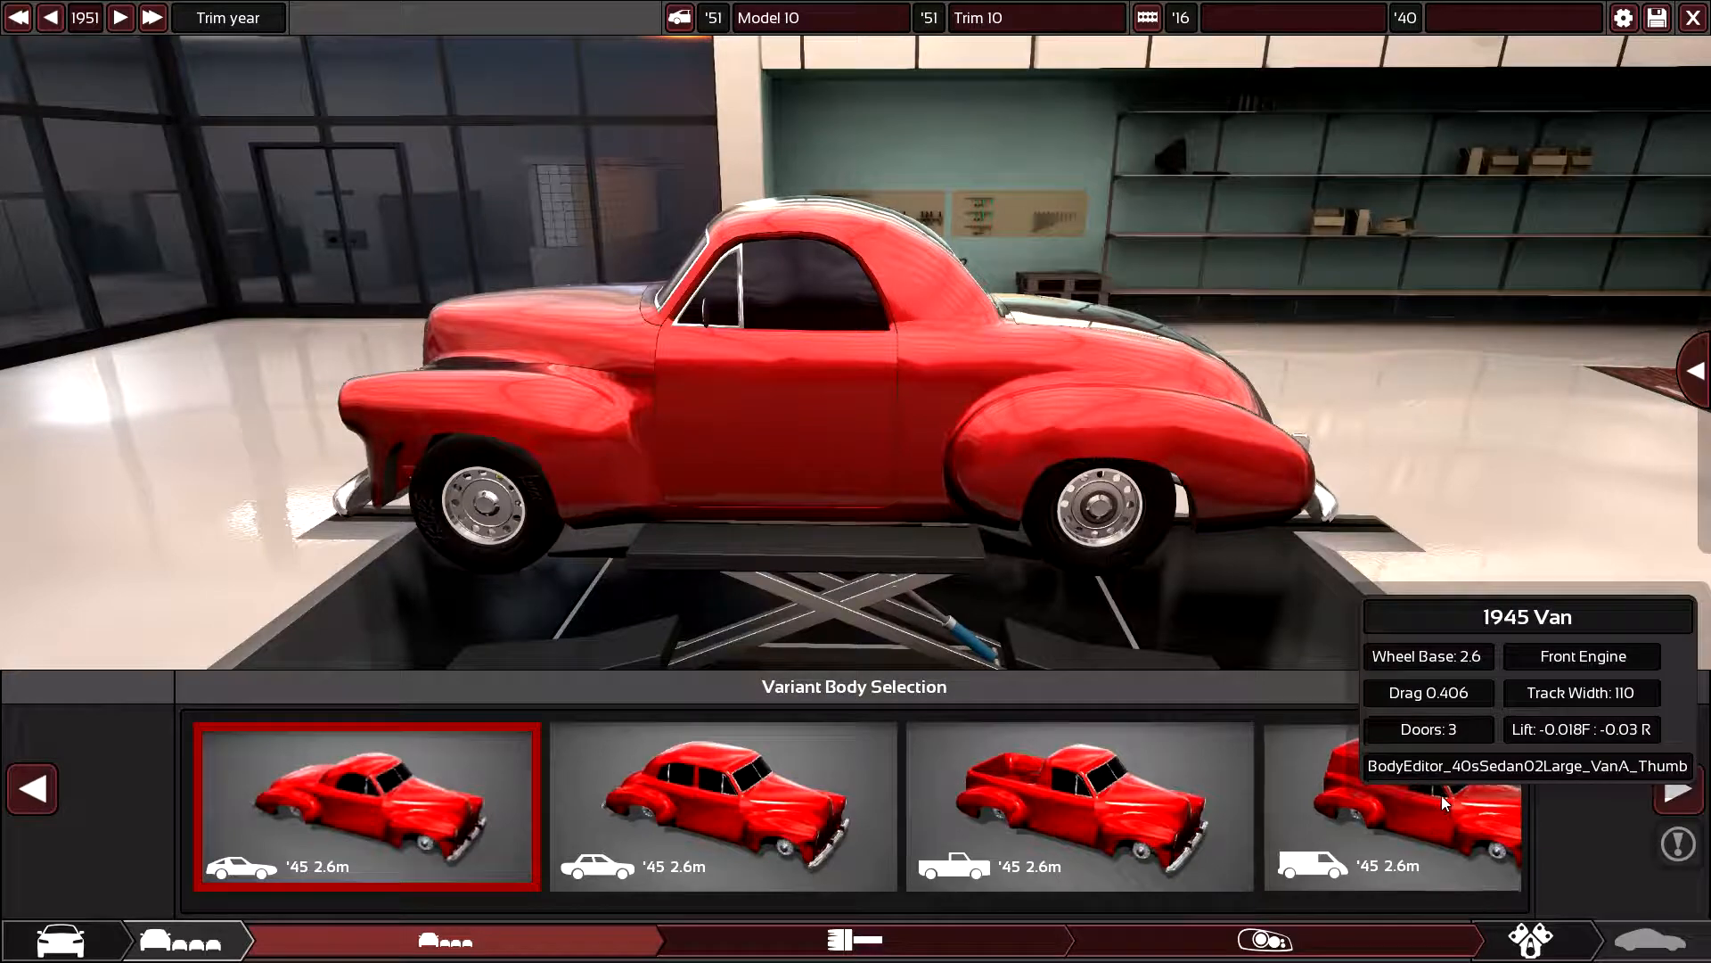
pyautogui.click(1442, 796)
pyautogui.moveTo(1458, 615); pyautogui.dragTo(1231, 374)
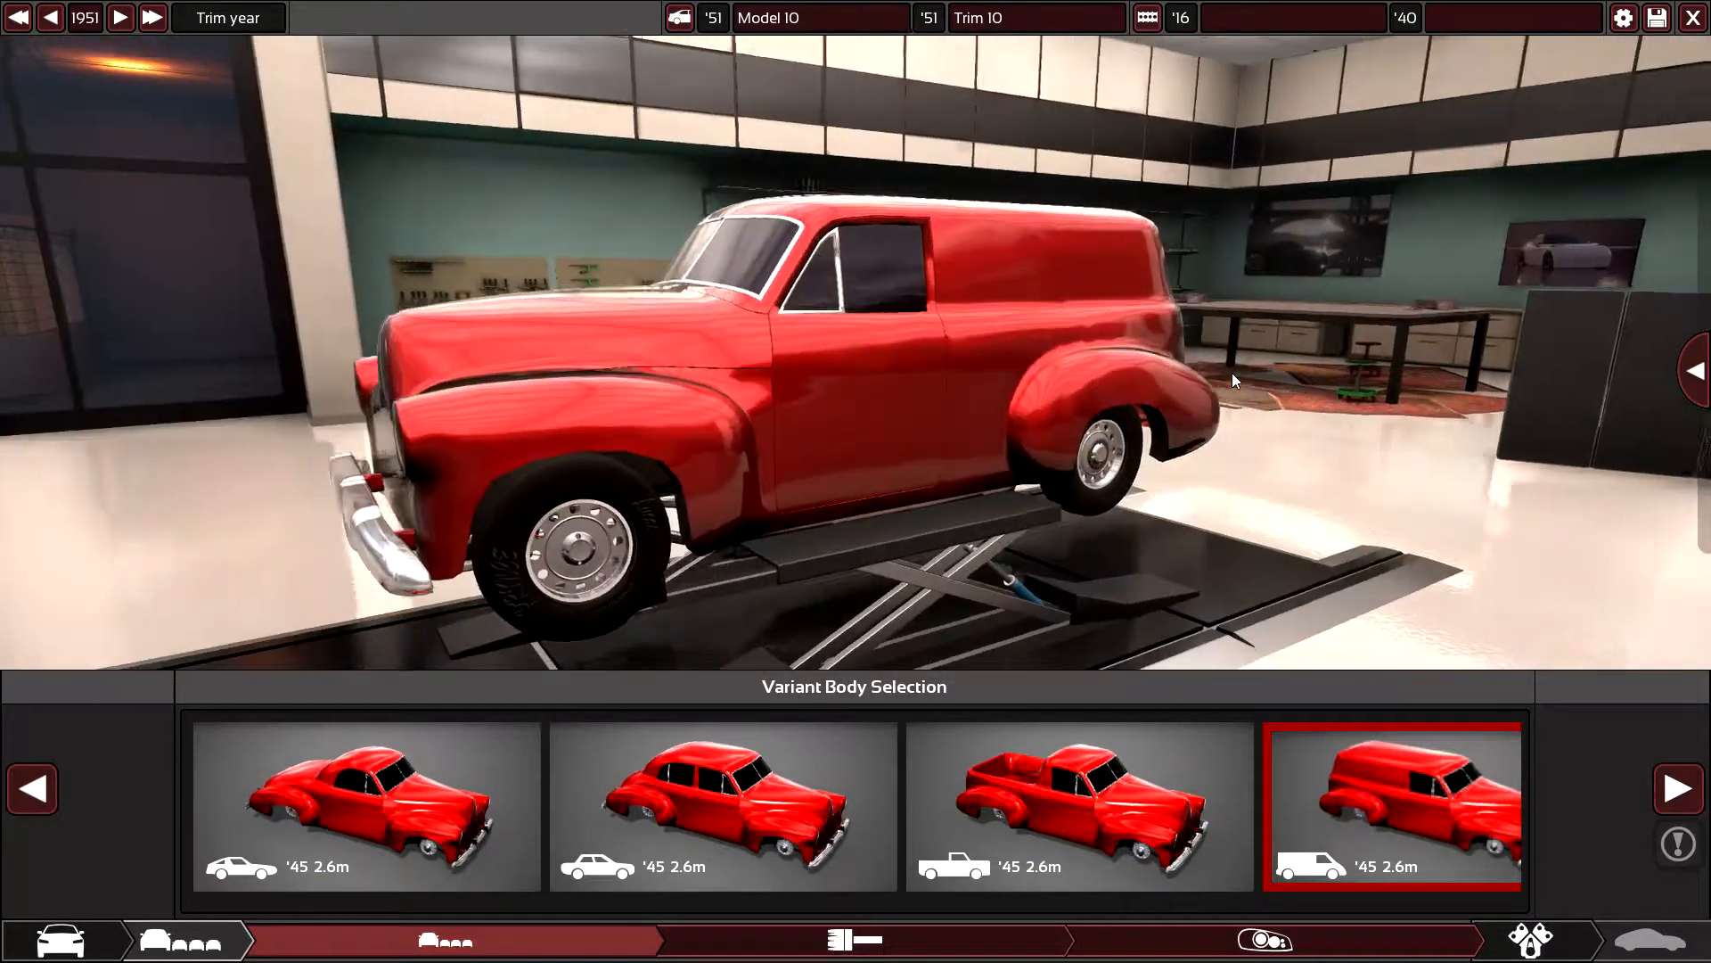
pyautogui.click(1678, 789)
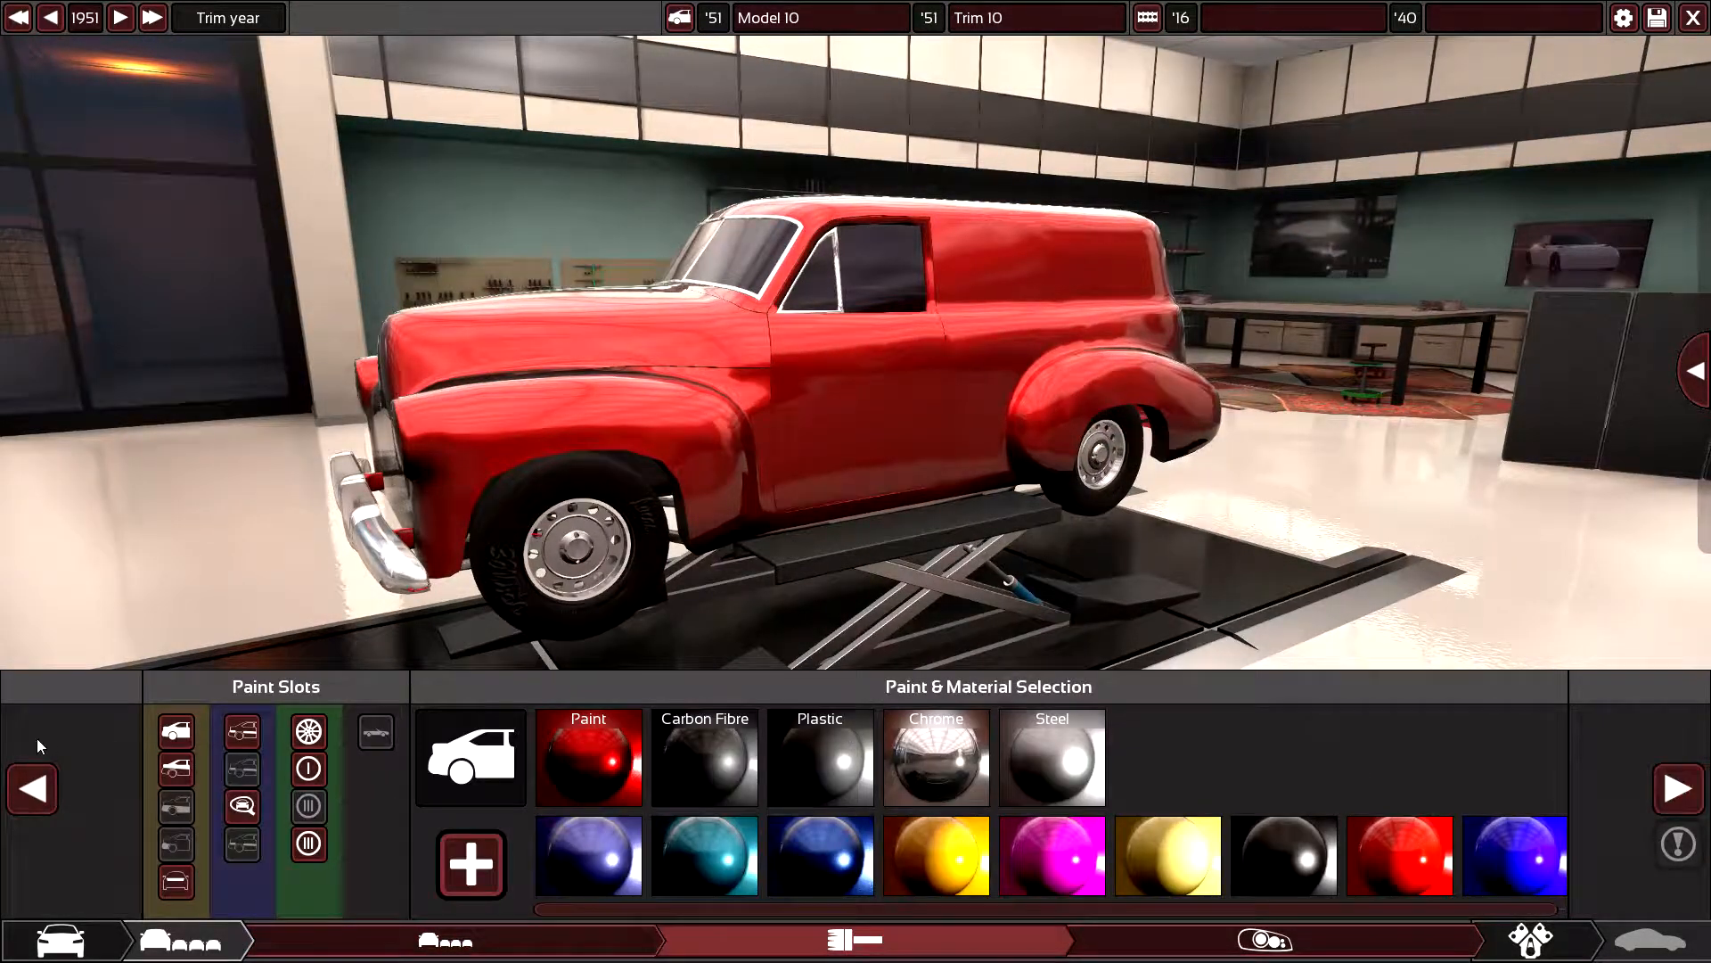
# - Switch the trim to the 1945 four-door sedan variant and move on to painting
pyautogui.click(34, 789)
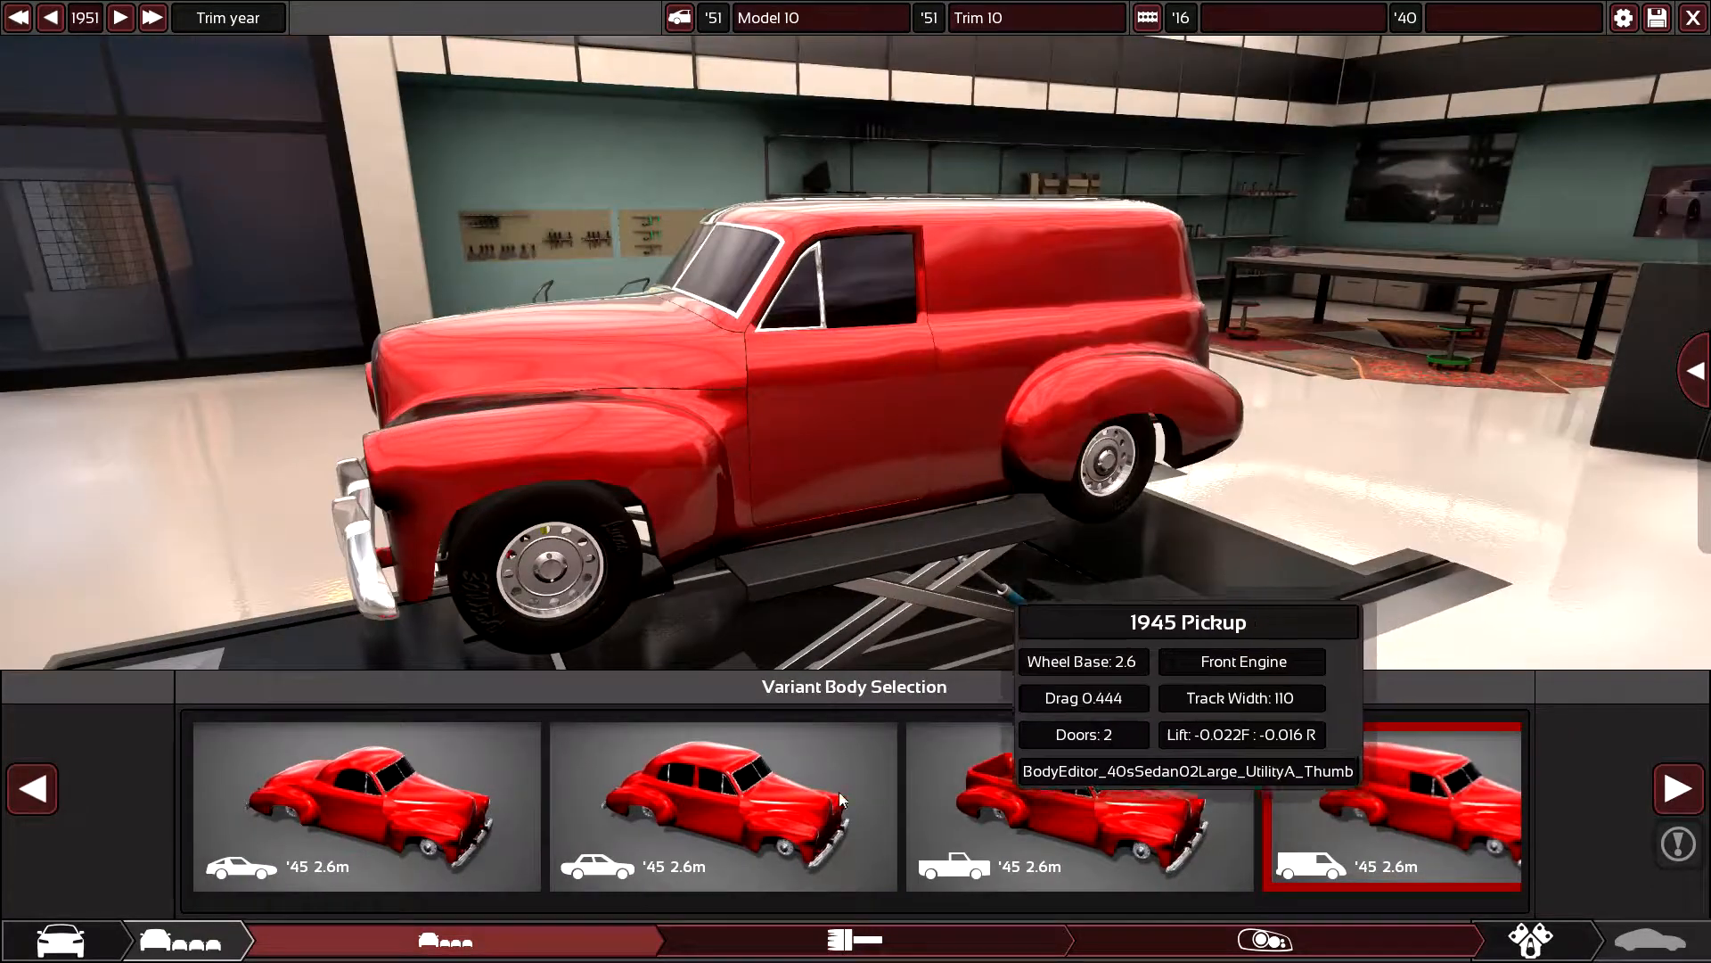
pyautogui.click(710, 789)
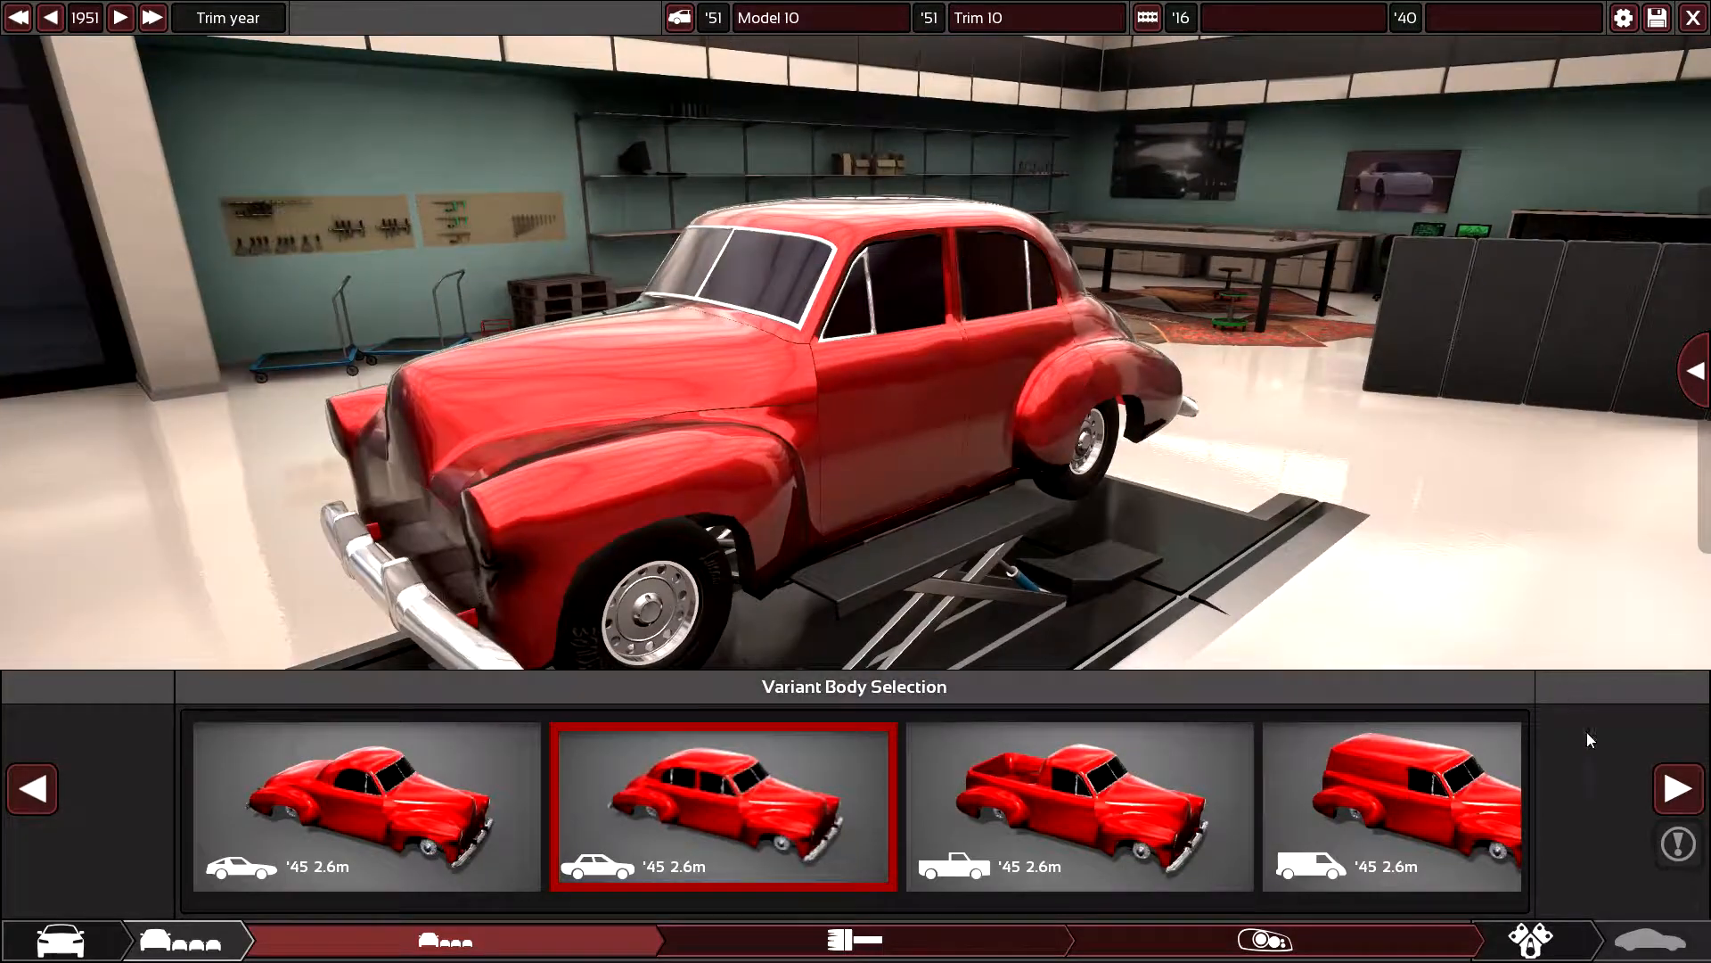
pyautogui.click(1678, 790)
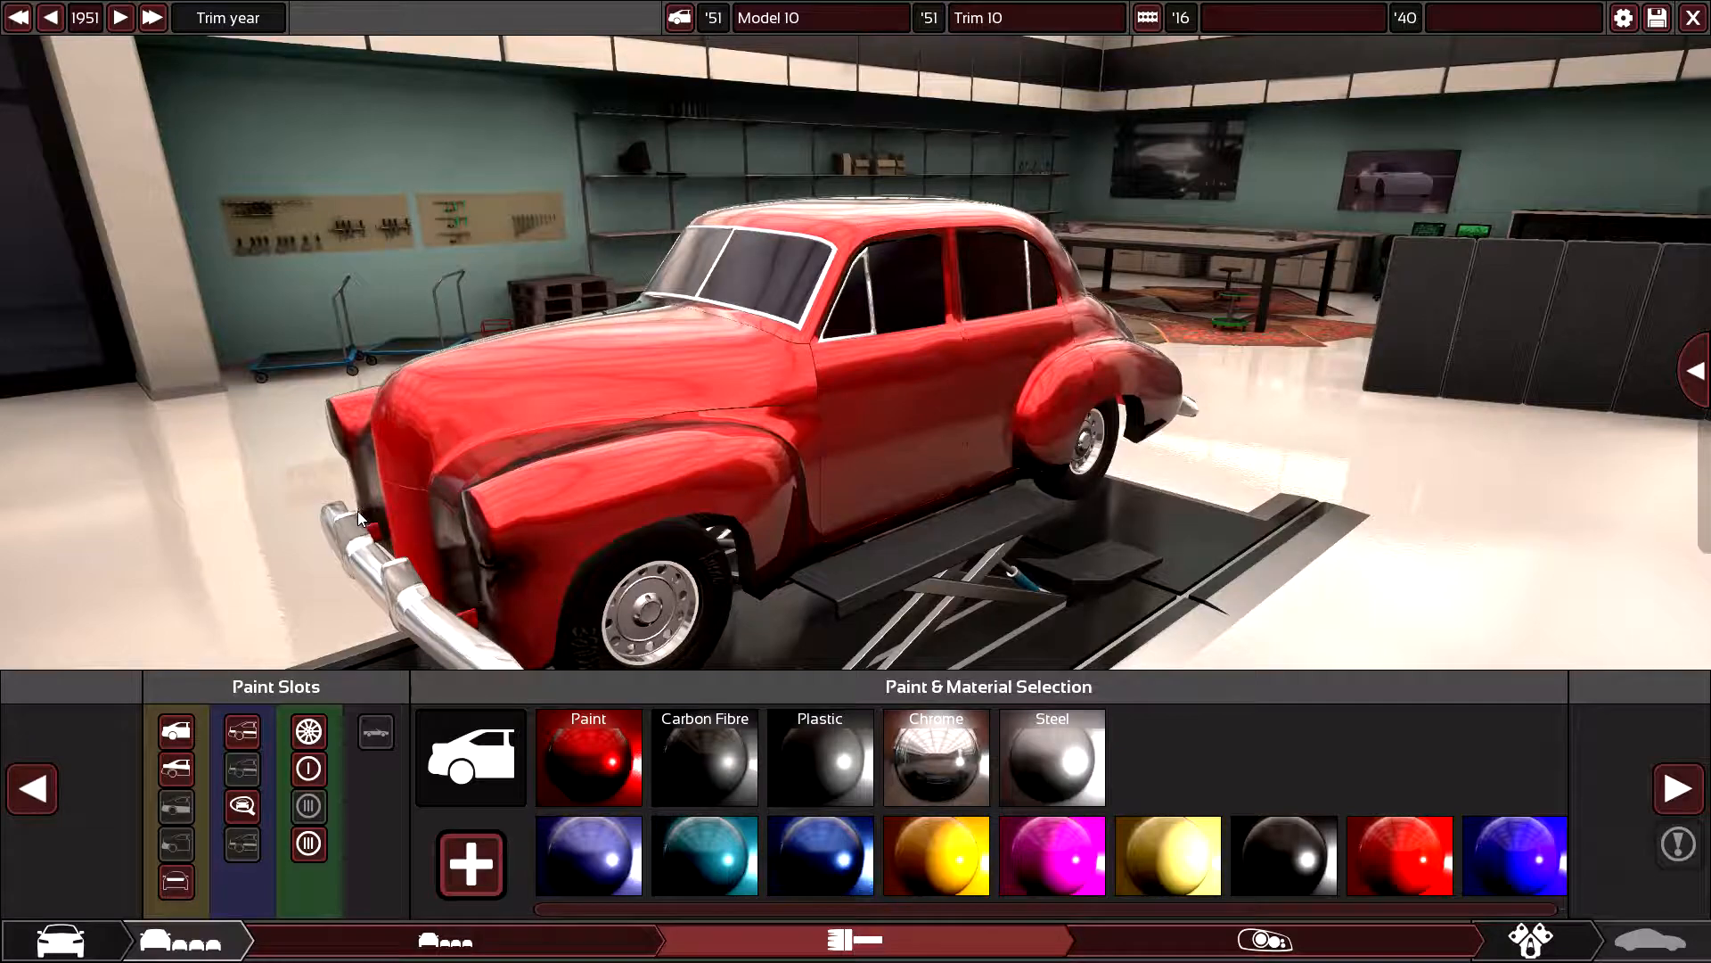
pyautogui.moveTo(356, 512)
pyautogui.mouseDown()
pyautogui.moveTo(750, 438)
pyautogui.moveTo(671, 649)
pyautogui.mouseUp()
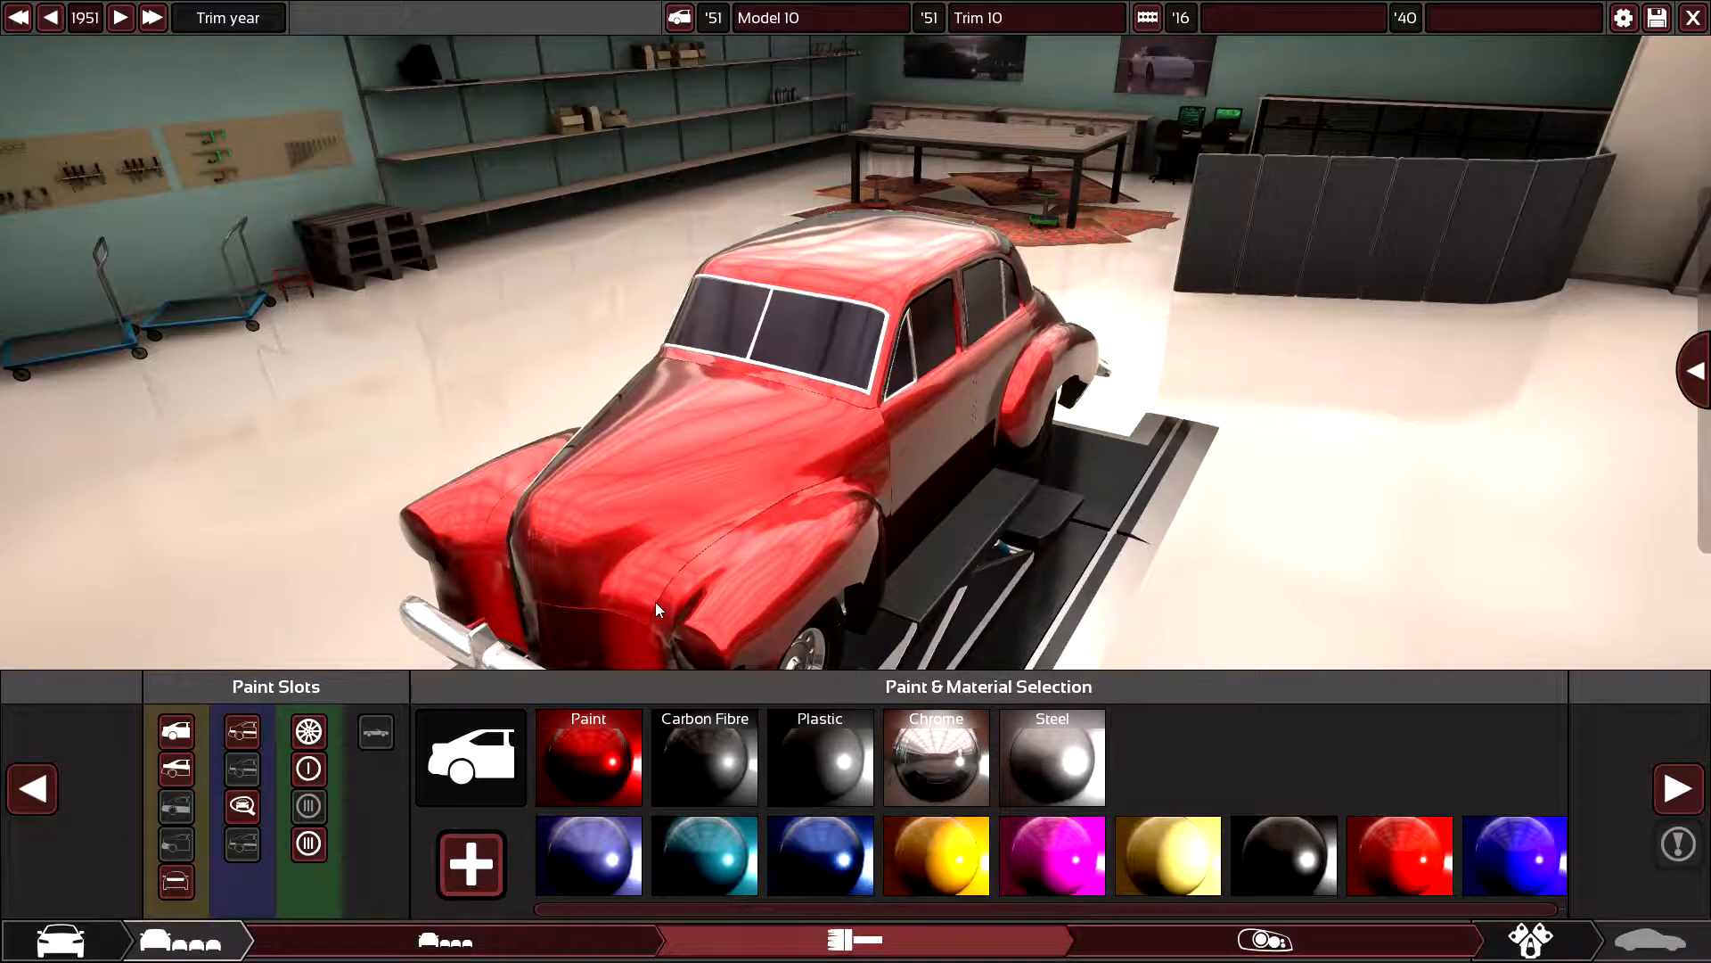
pyautogui.moveTo(662, 609); pyautogui.dragTo(745, 518)
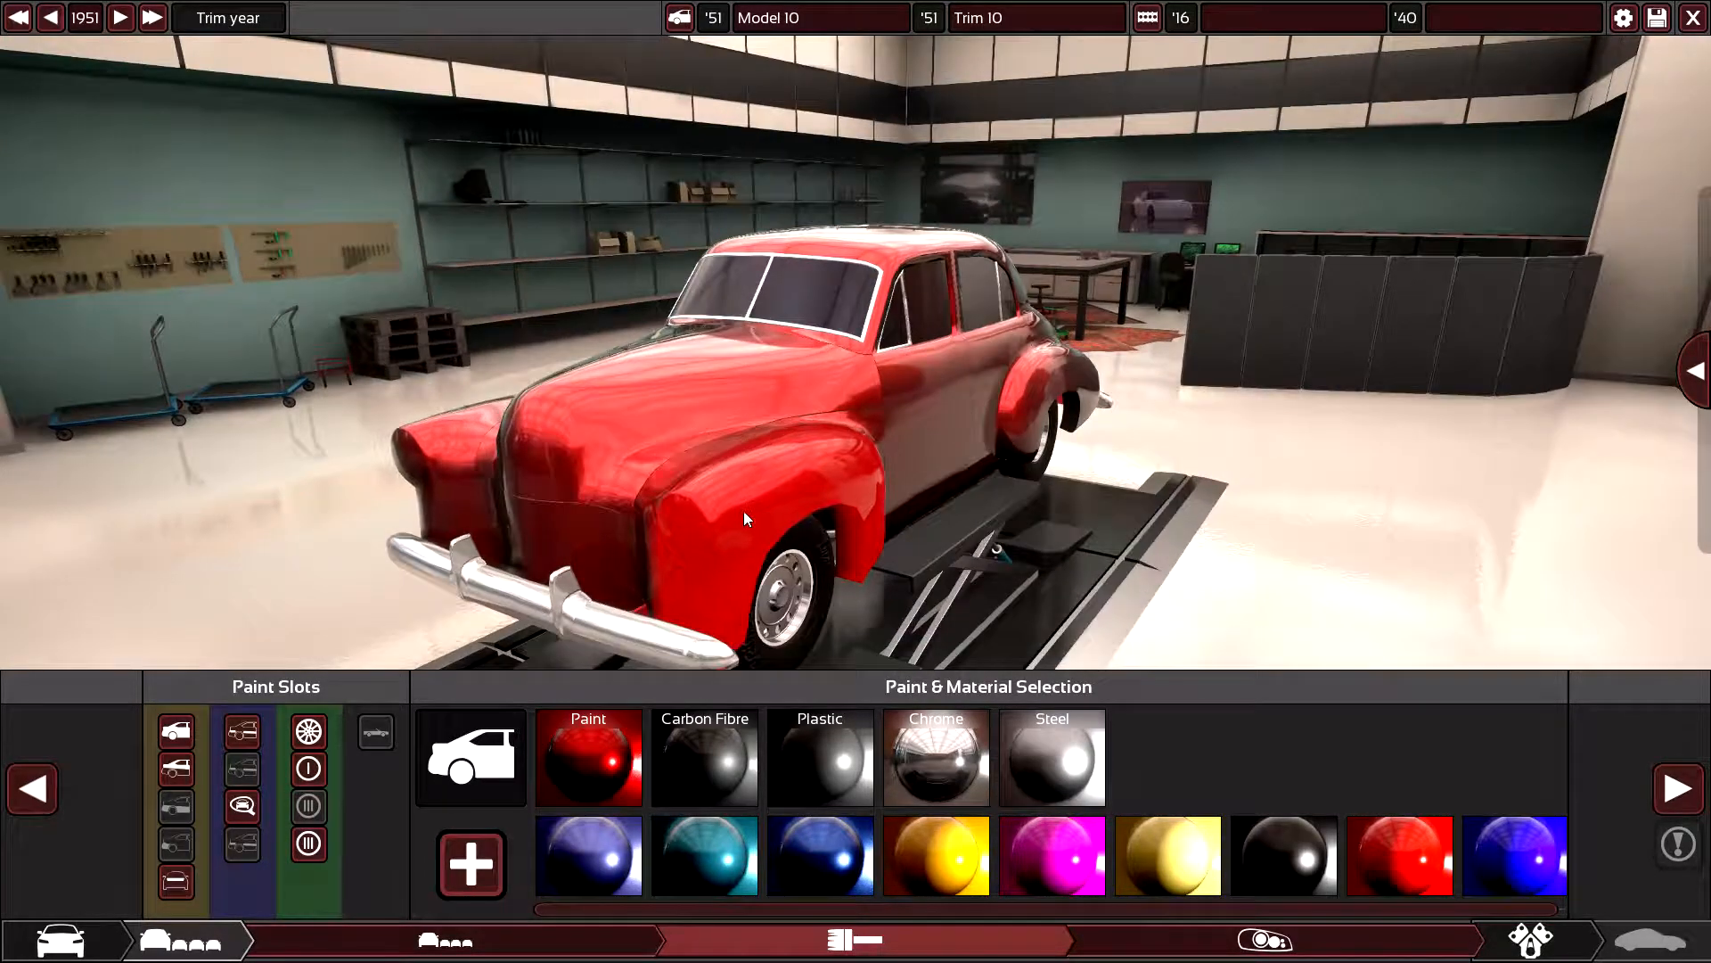
pyautogui.moveTo(728, 515)
pyautogui.mouseDown()
pyautogui.moveTo(1113, 555)
pyautogui.moveTo(675, 497)
pyautogui.moveTo(611, 505)
pyautogui.mouseUp()
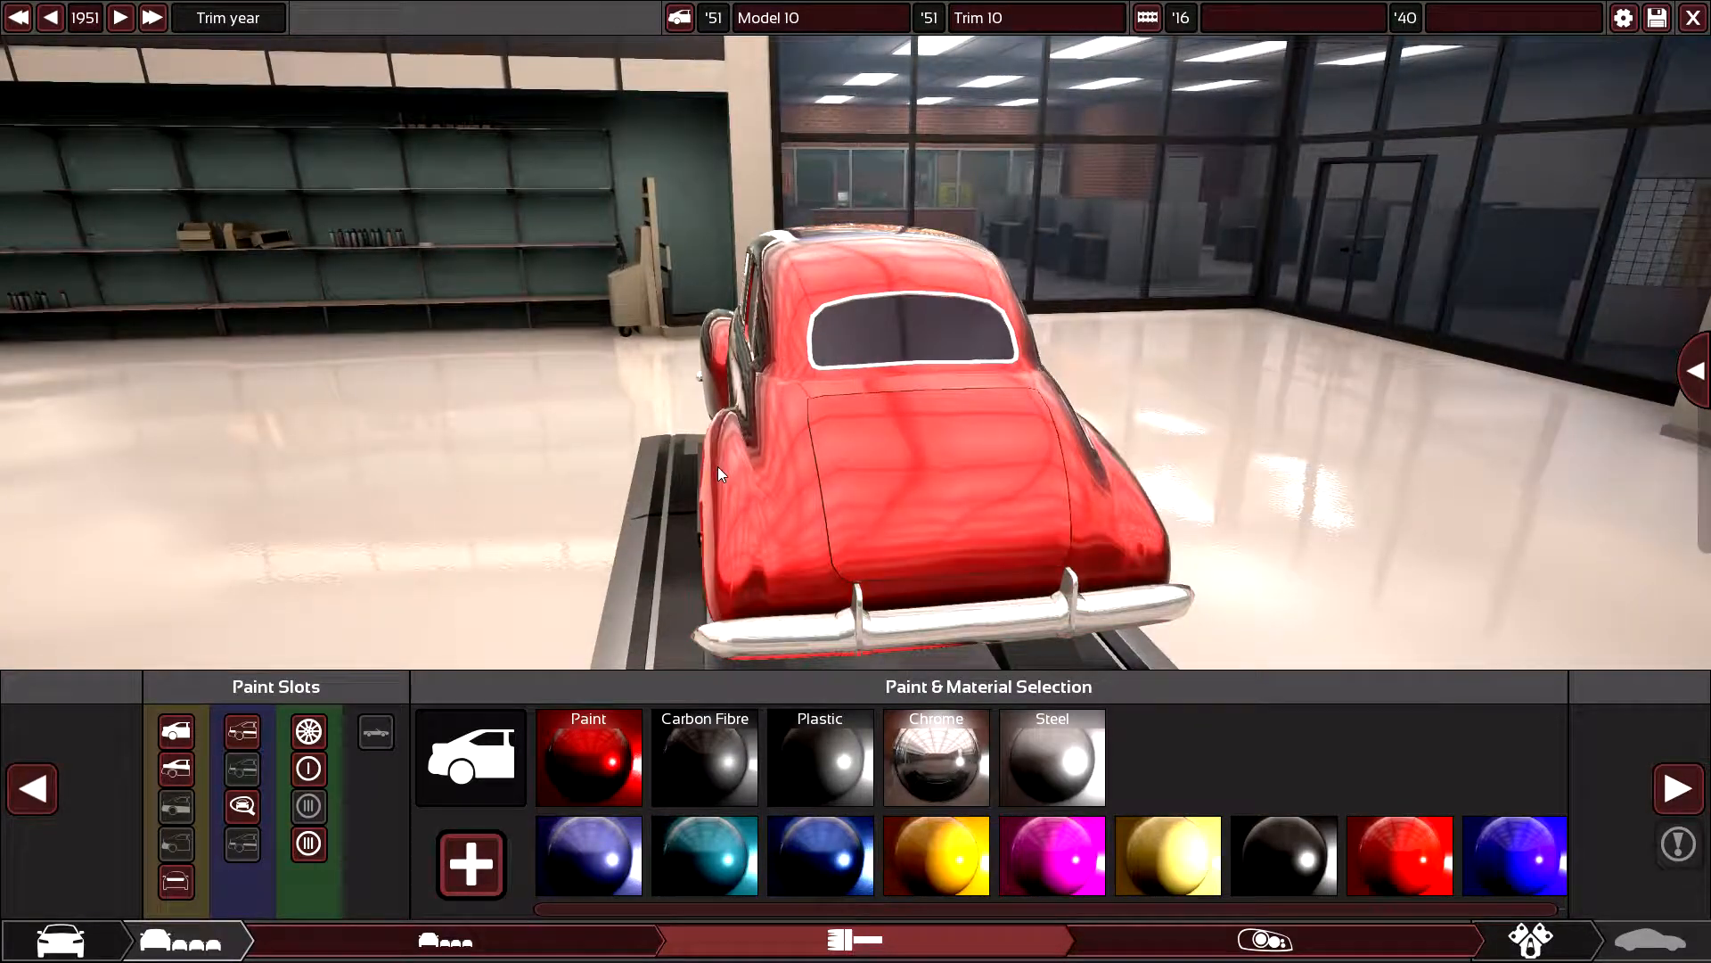
pyautogui.moveTo(878, 507)
pyautogui.mouseDown()
pyautogui.moveTo(1454, 411)
pyautogui.moveTo(1147, 357)
pyautogui.mouseUp()
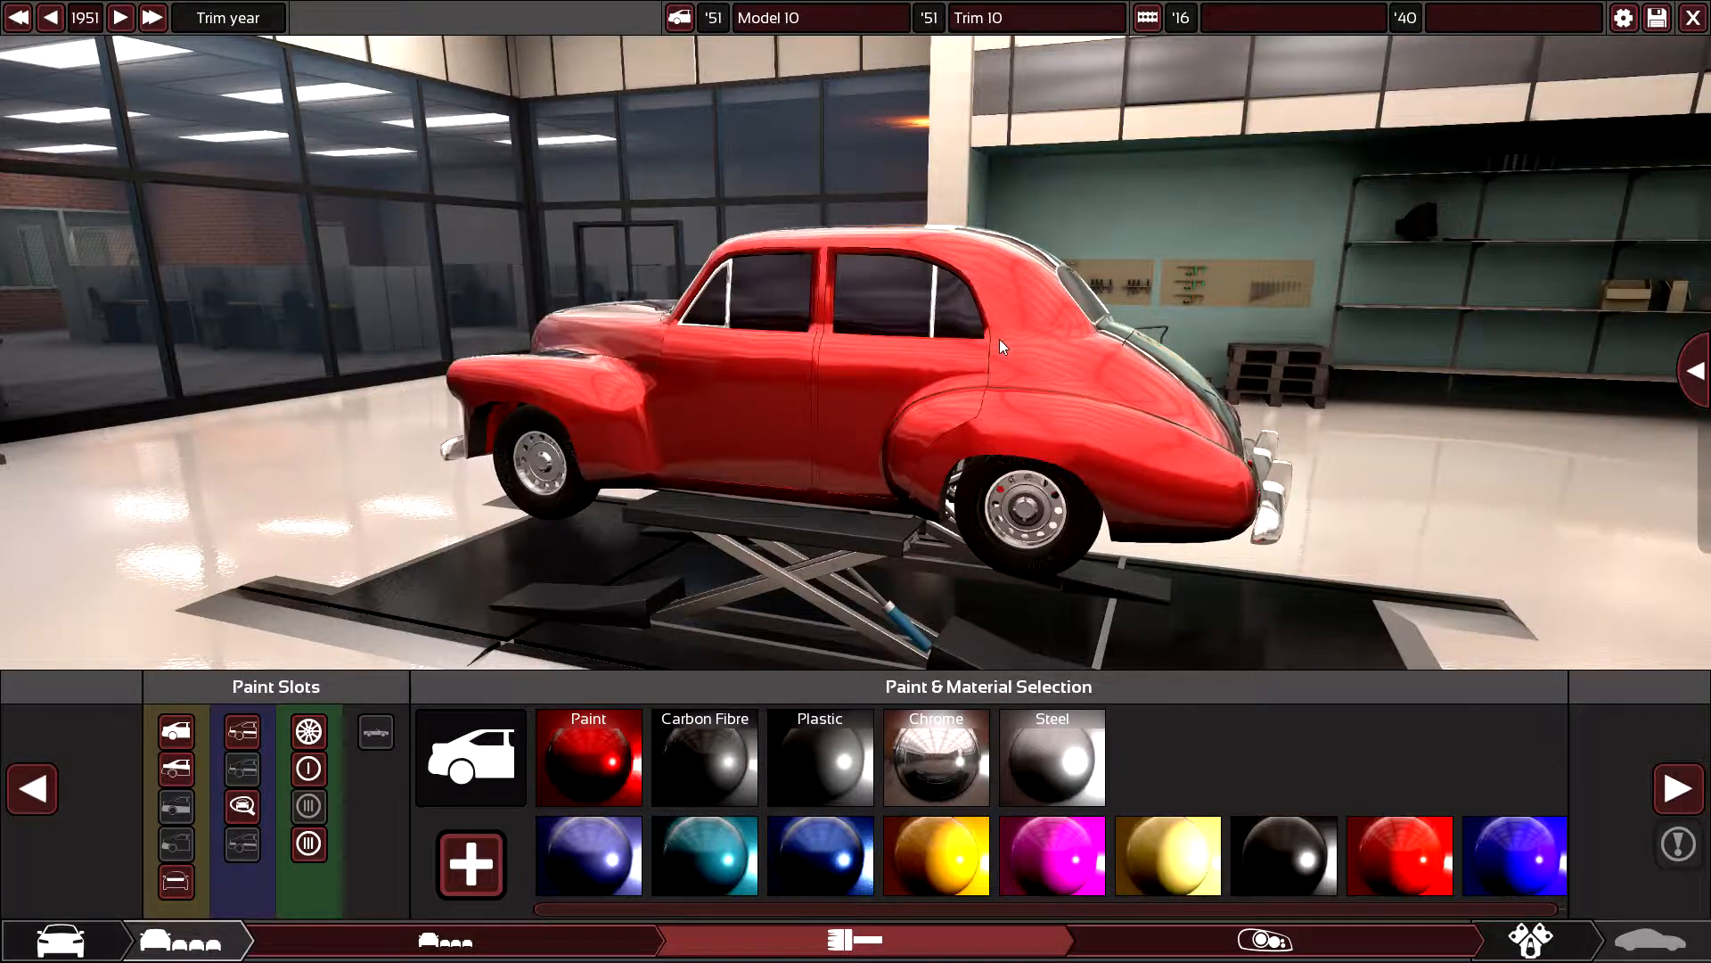
pyautogui.moveTo(998, 338); pyautogui.dragTo(1056, 341)
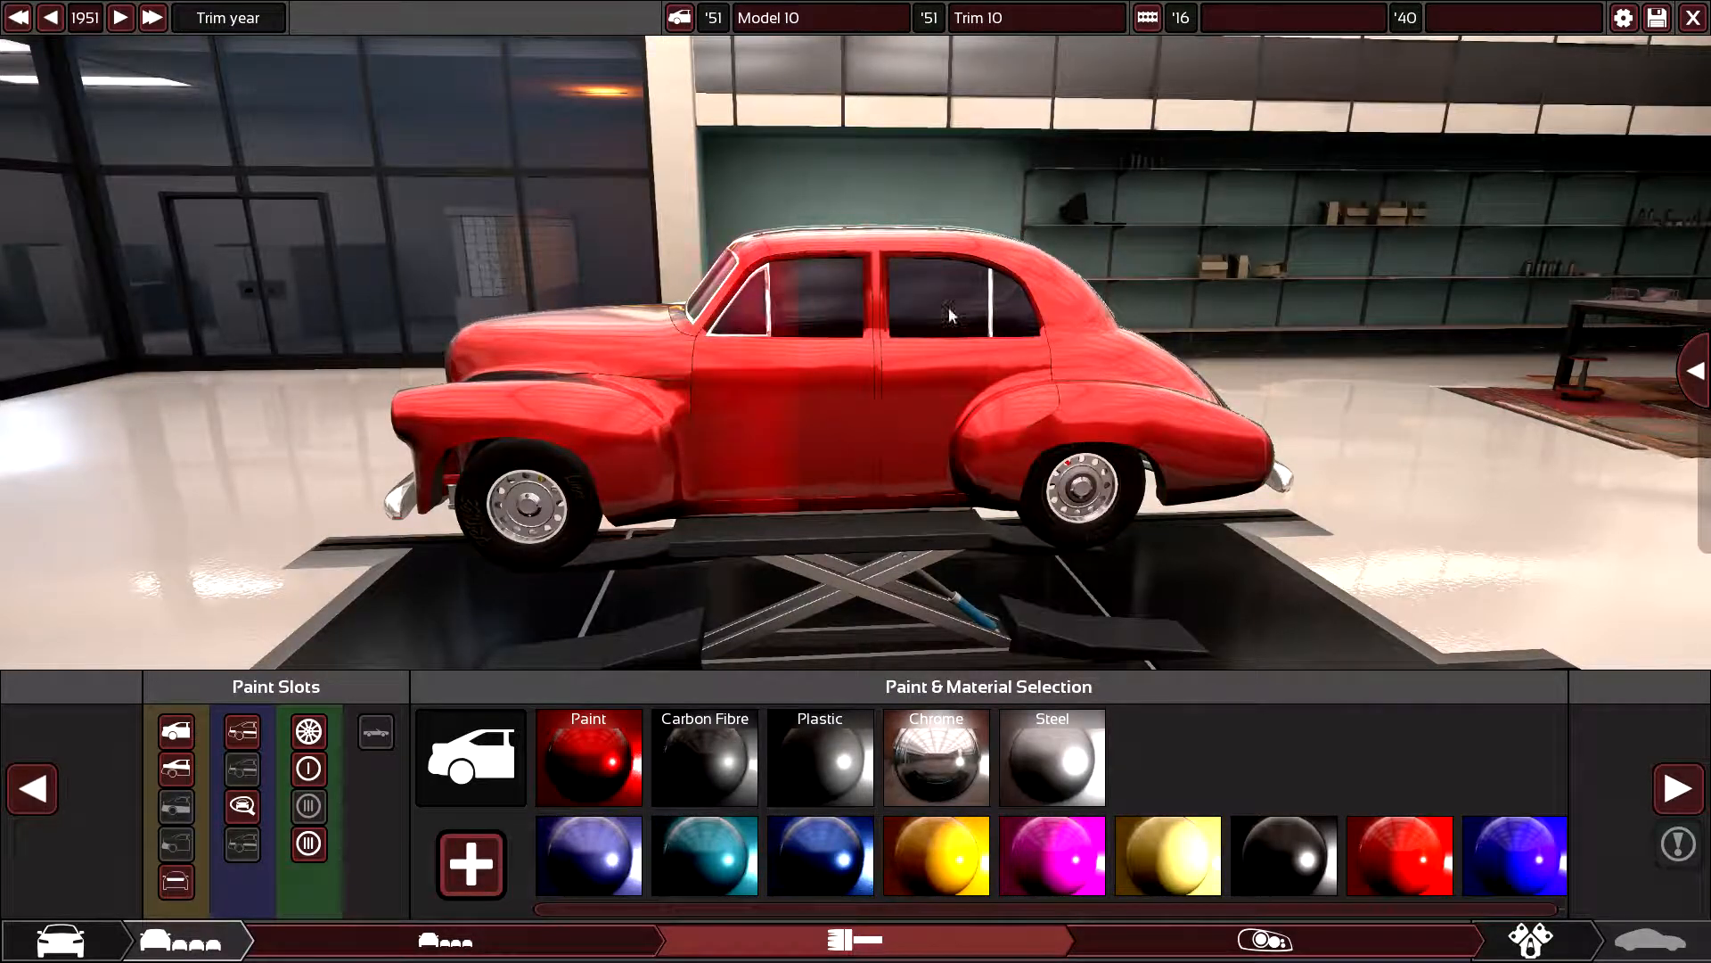
pyautogui.moveTo(1218, 694)
pyautogui.mouseDown()
pyautogui.moveTo(985, 530)
pyautogui.moveTo(585, 468)
pyautogui.moveTo(849, 432)
pyautogui.mouseUp()
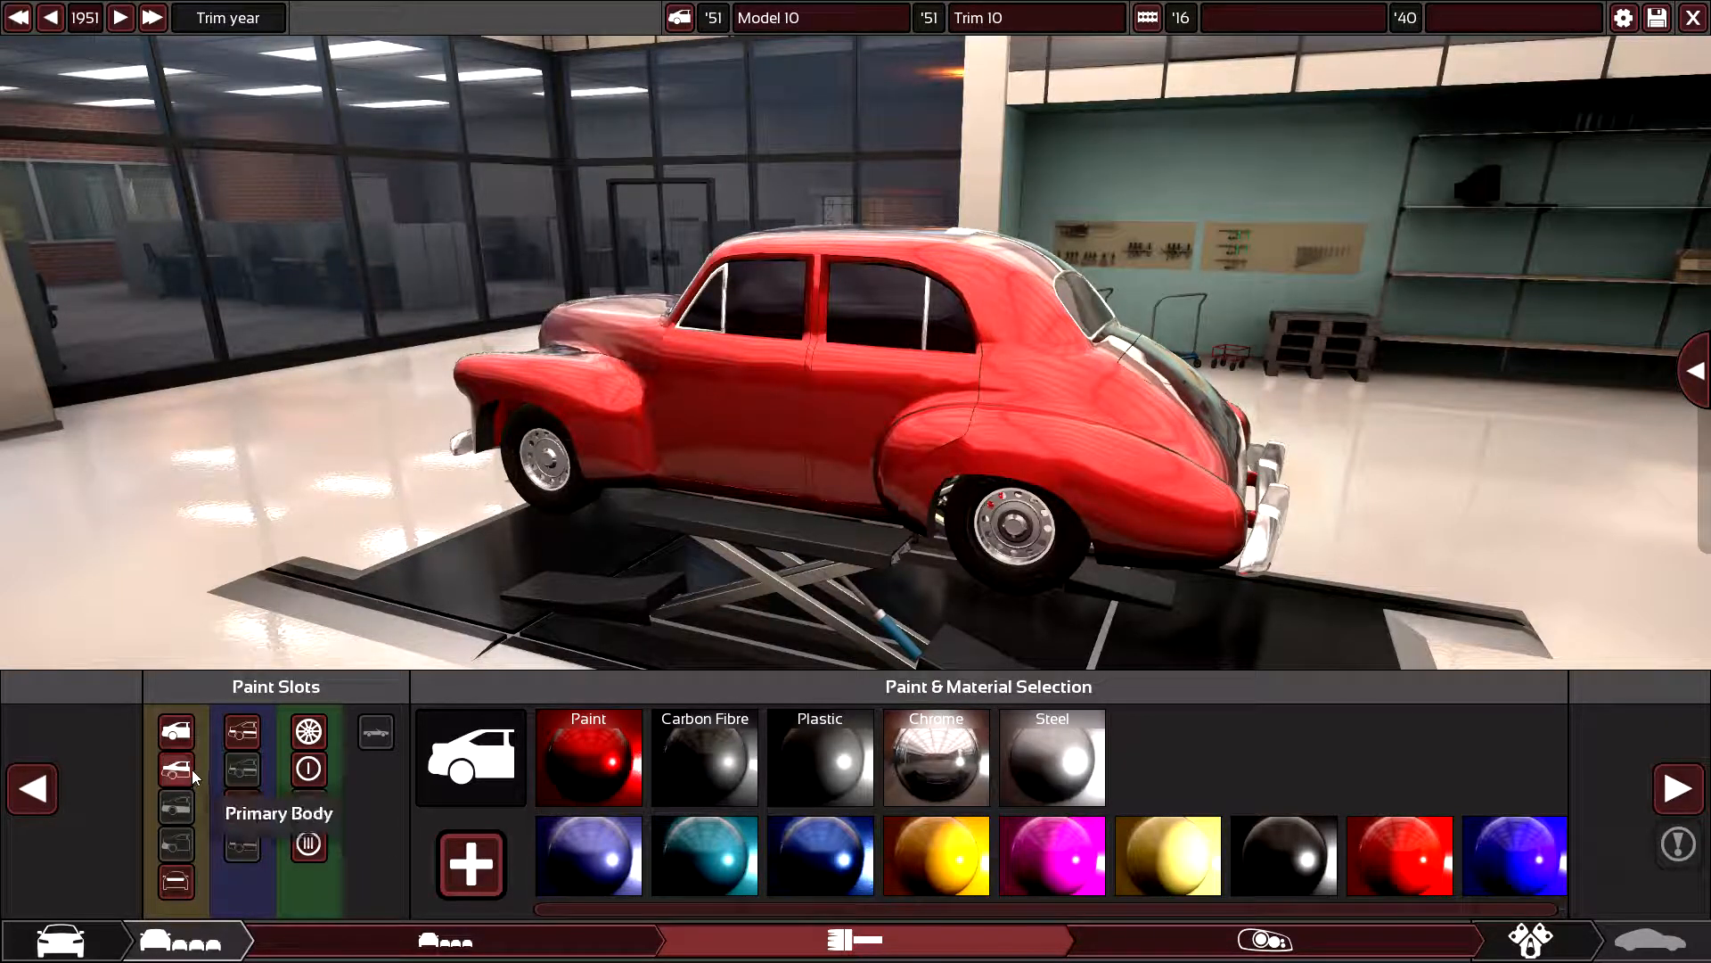
# - Try carbon fibre, blue and yellow finishes on the car body
pyautogui.click(722, 758)
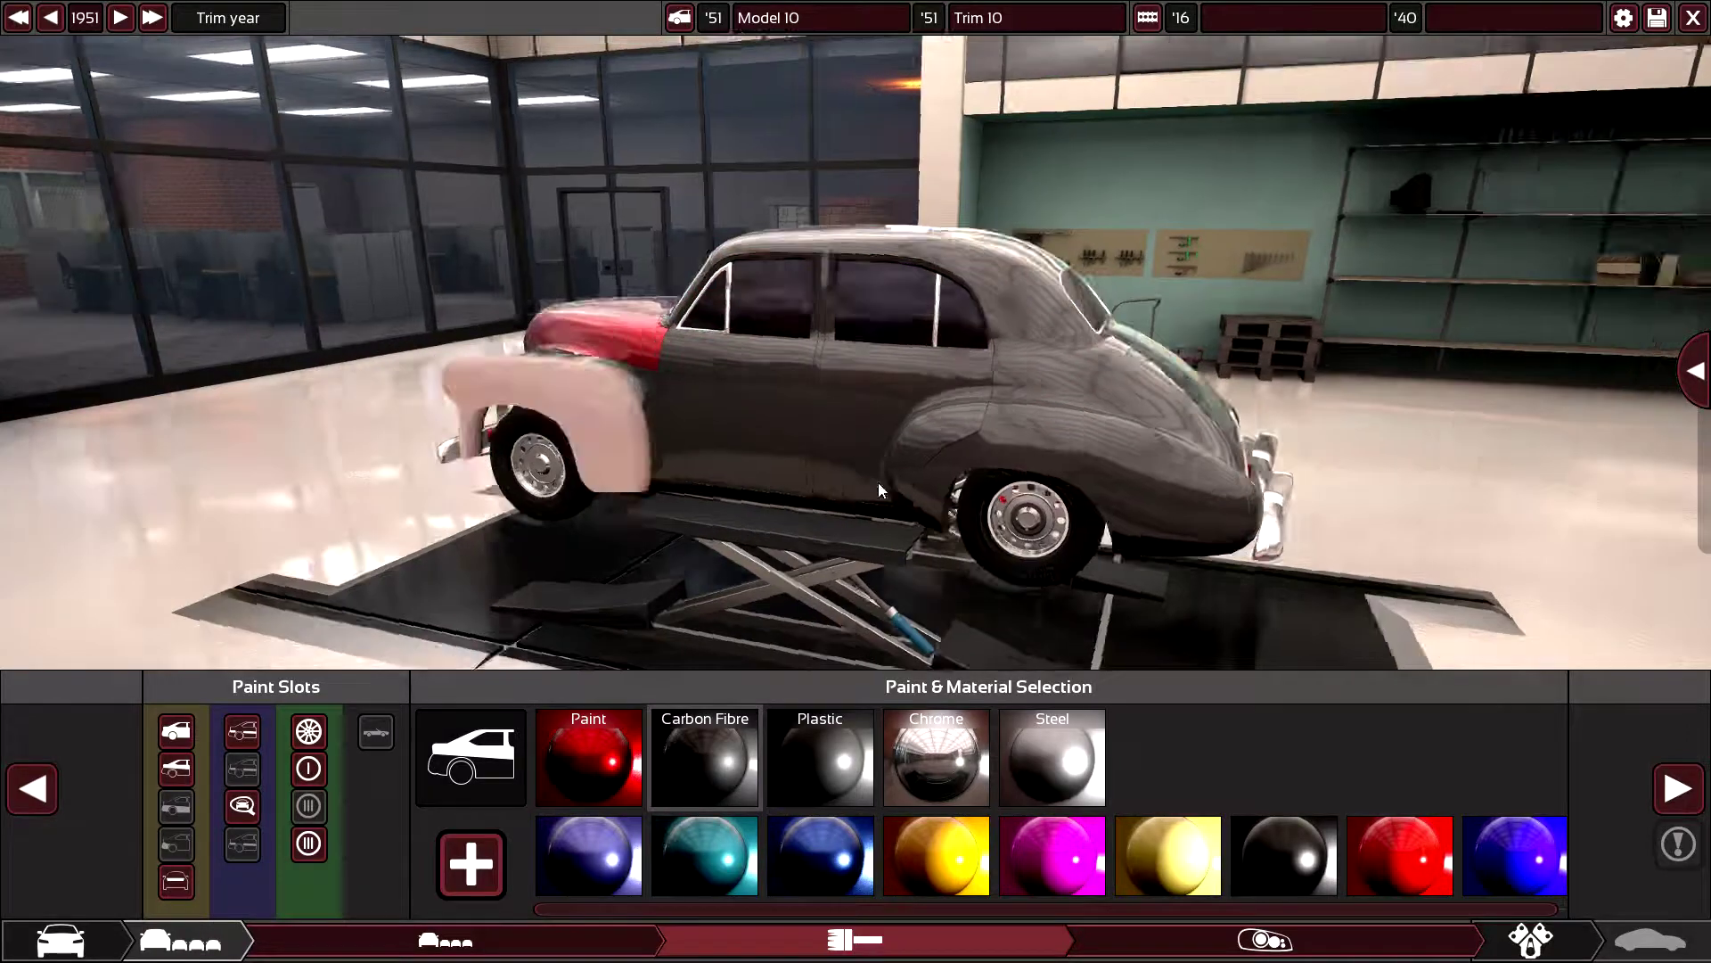
pyautogui.moveTo(878, 484); pyautogui.dragTo(1066, 531)
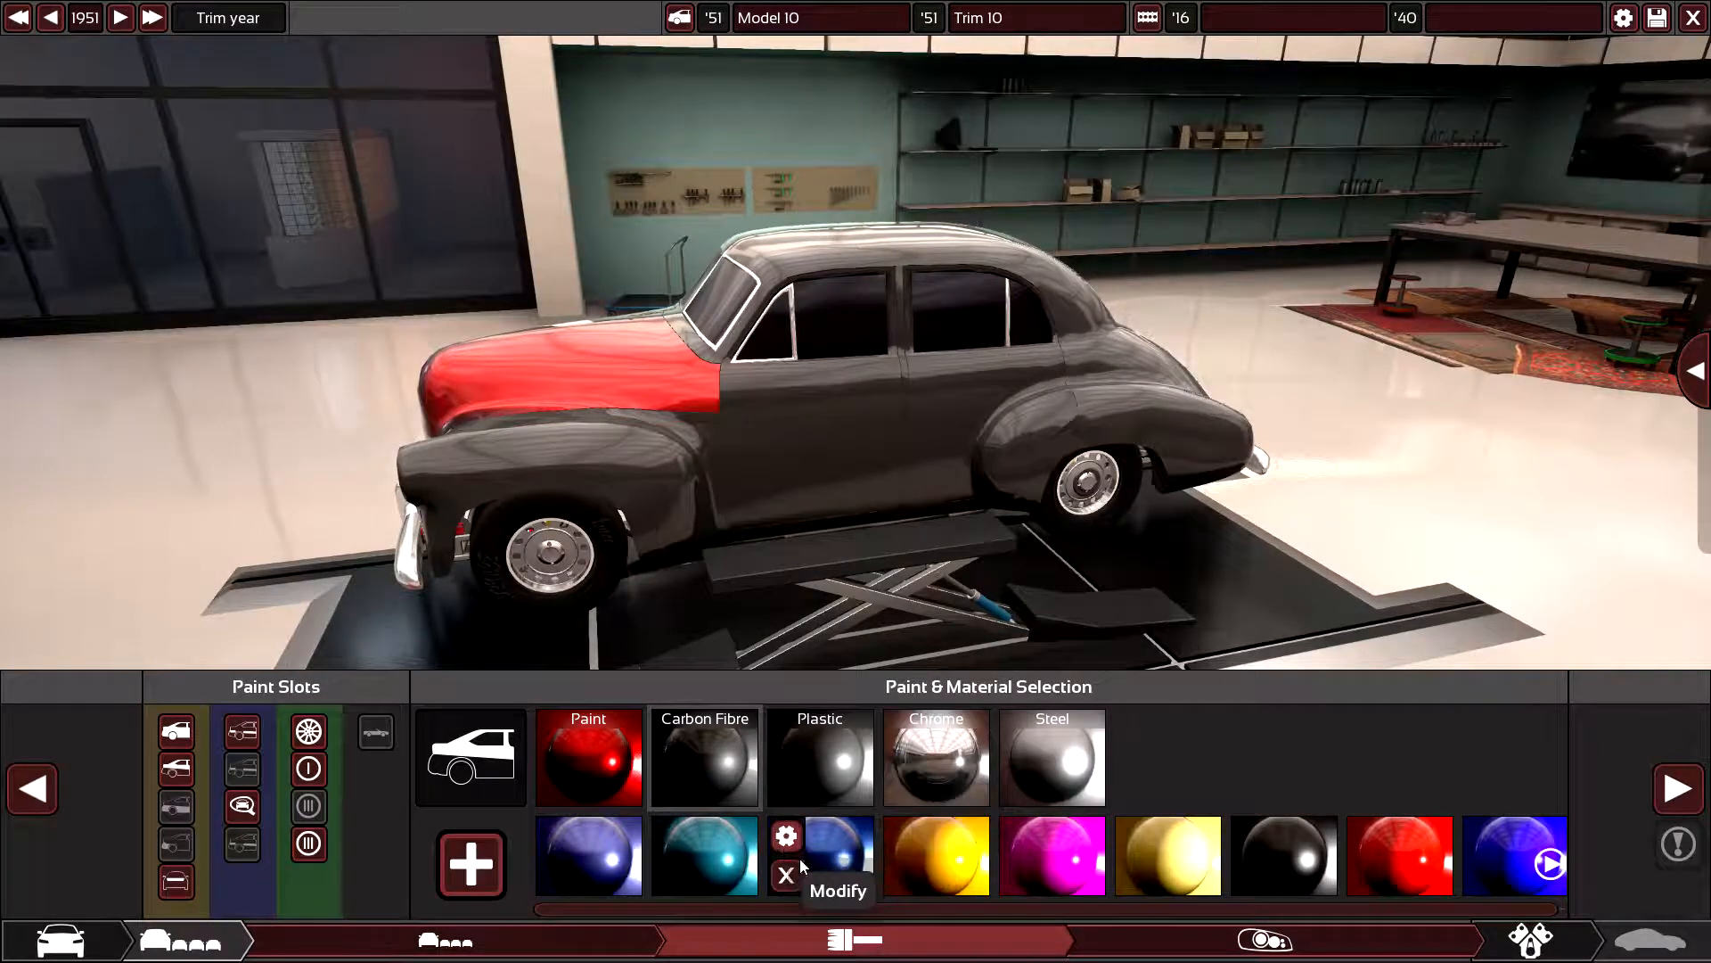
pyautogui.click(863, 867)
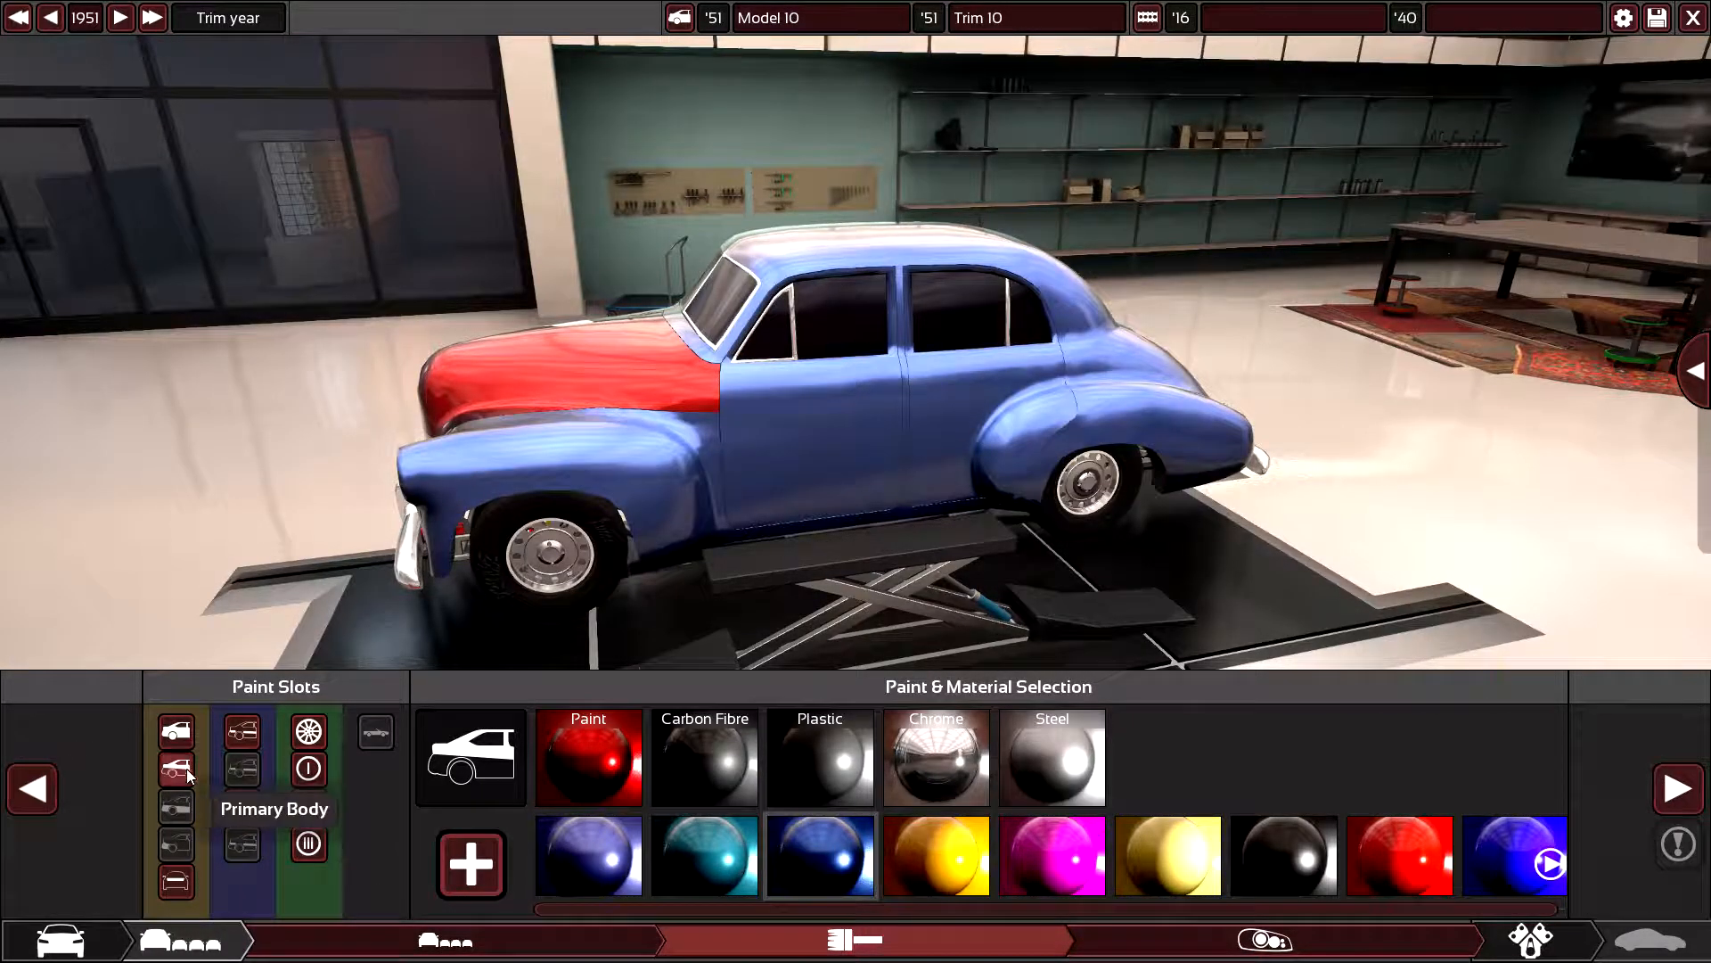
pyautogui.click(976, 860)
pyautogui.moveTo(797, 704)
pyautogui.mouseDown()
pyautogui.moveTo(1165, 432)
pyautogui.moveTo(1204, 473)
pyautogui.moveTo(544, 362)
pyautogui.moveTo(800, 339)
pyautogui.mouseUp()
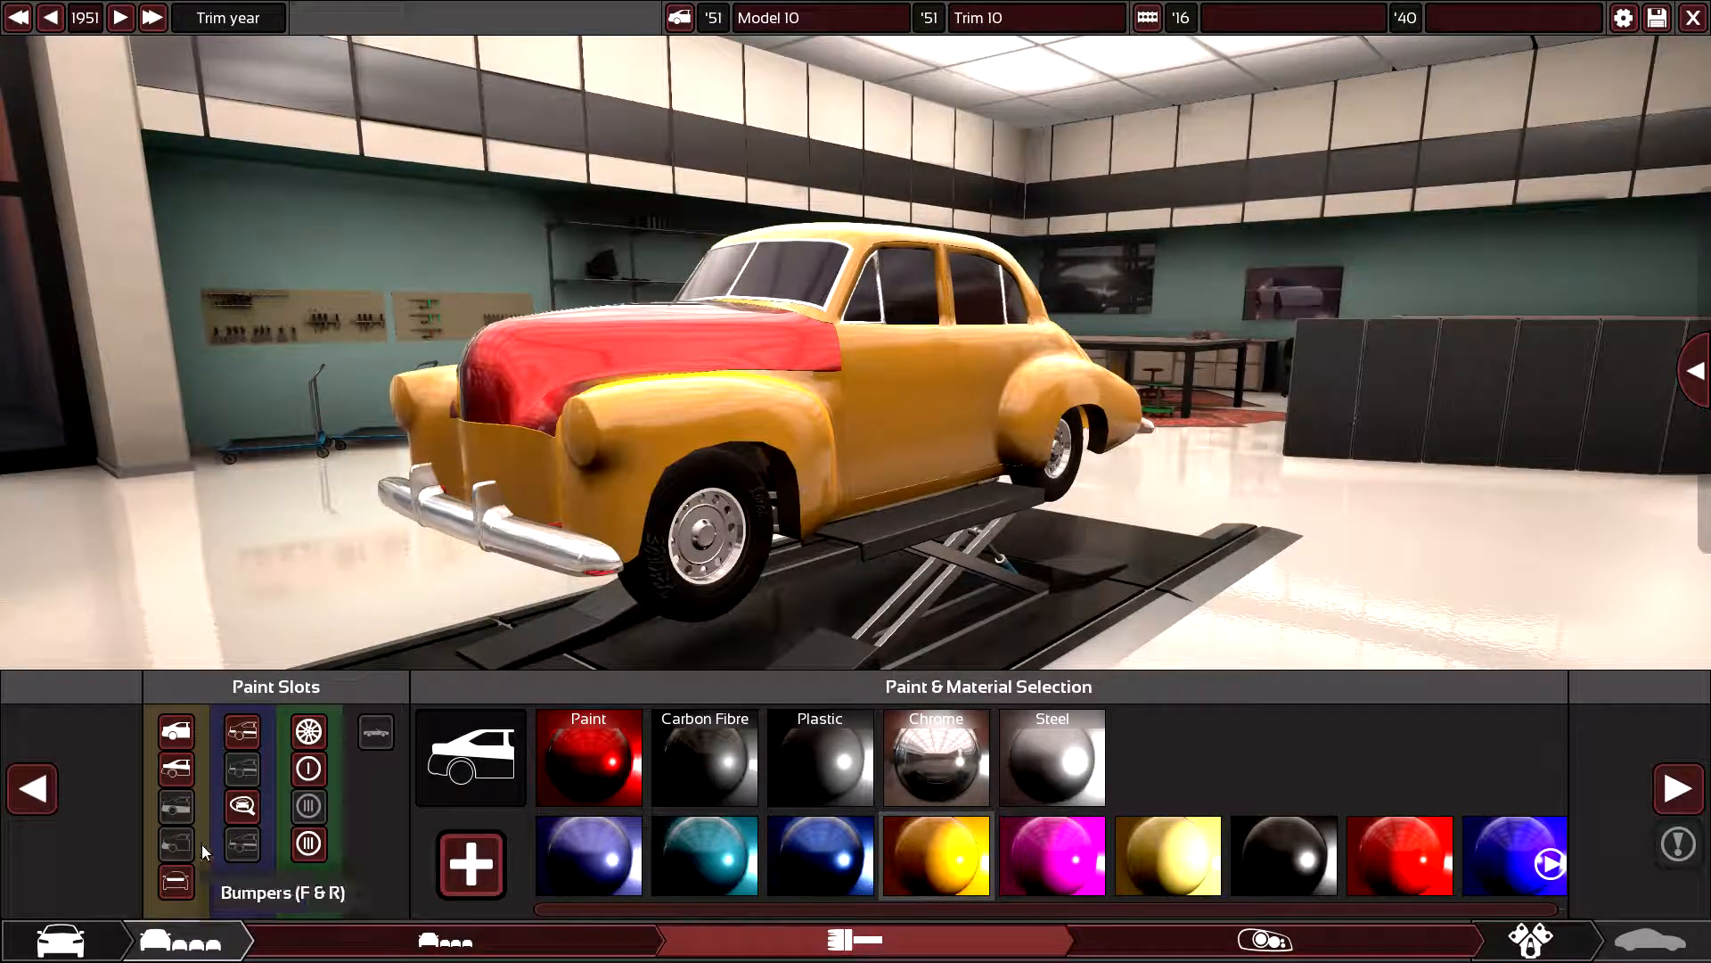
# - Try yellow then blue paint on the bonnet slot alone
pyautogui.click(176, 882)
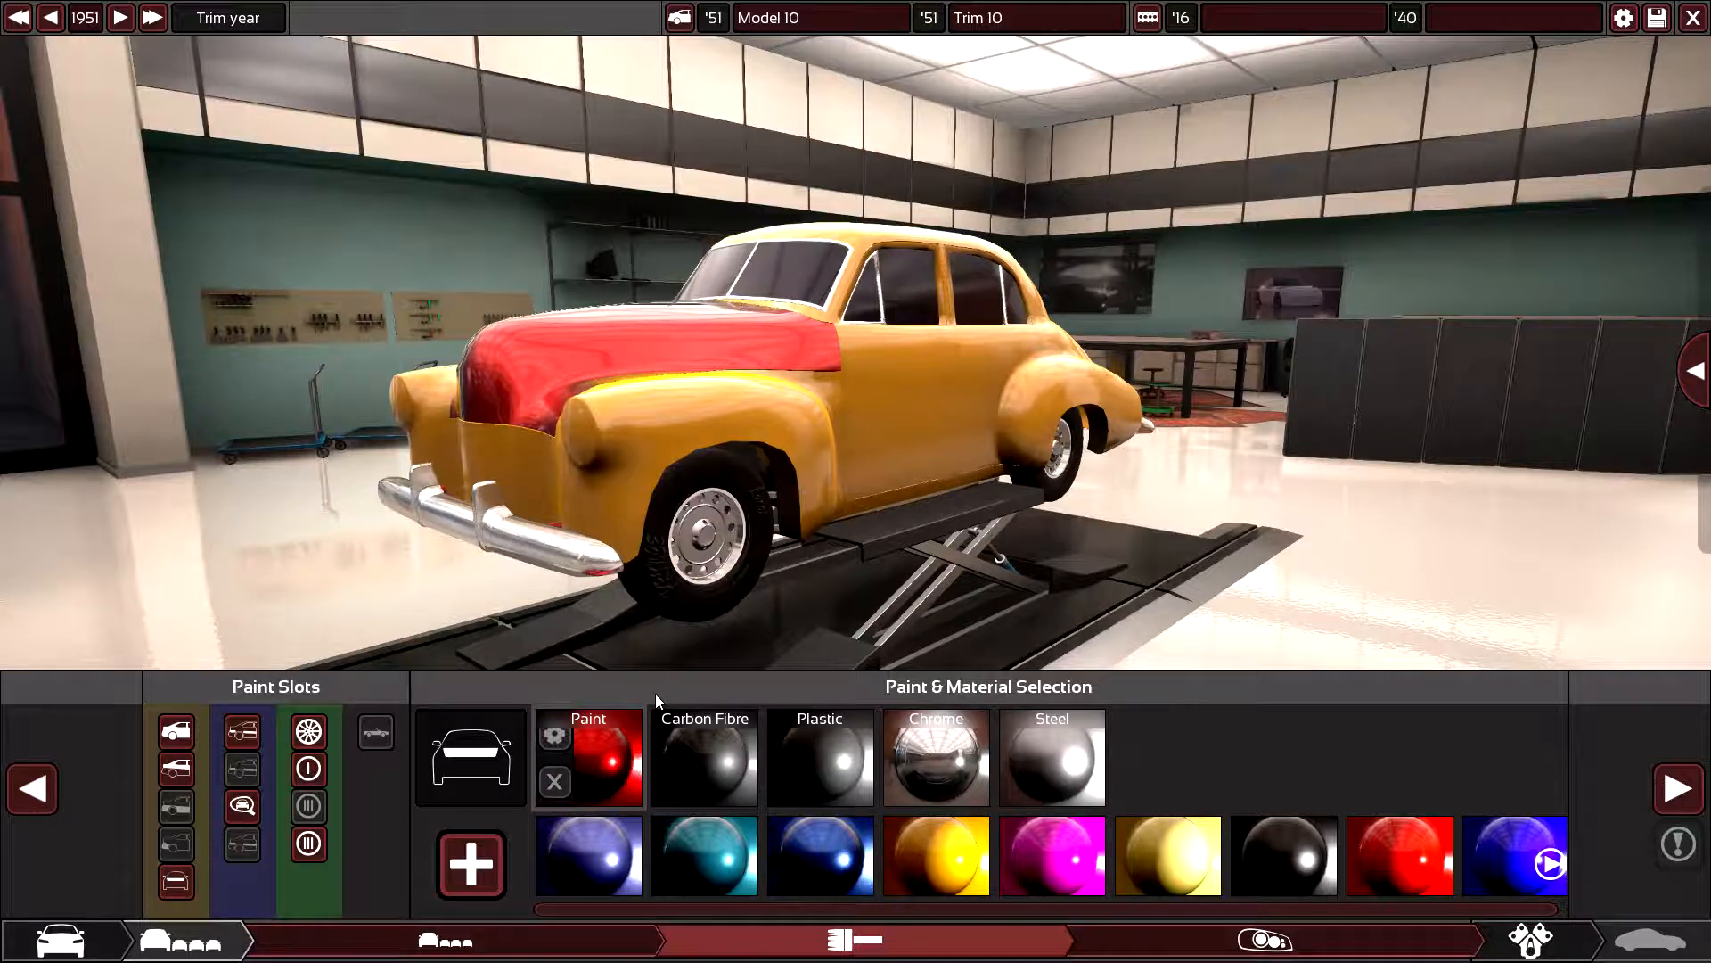
pyautogui.click(952, 852)
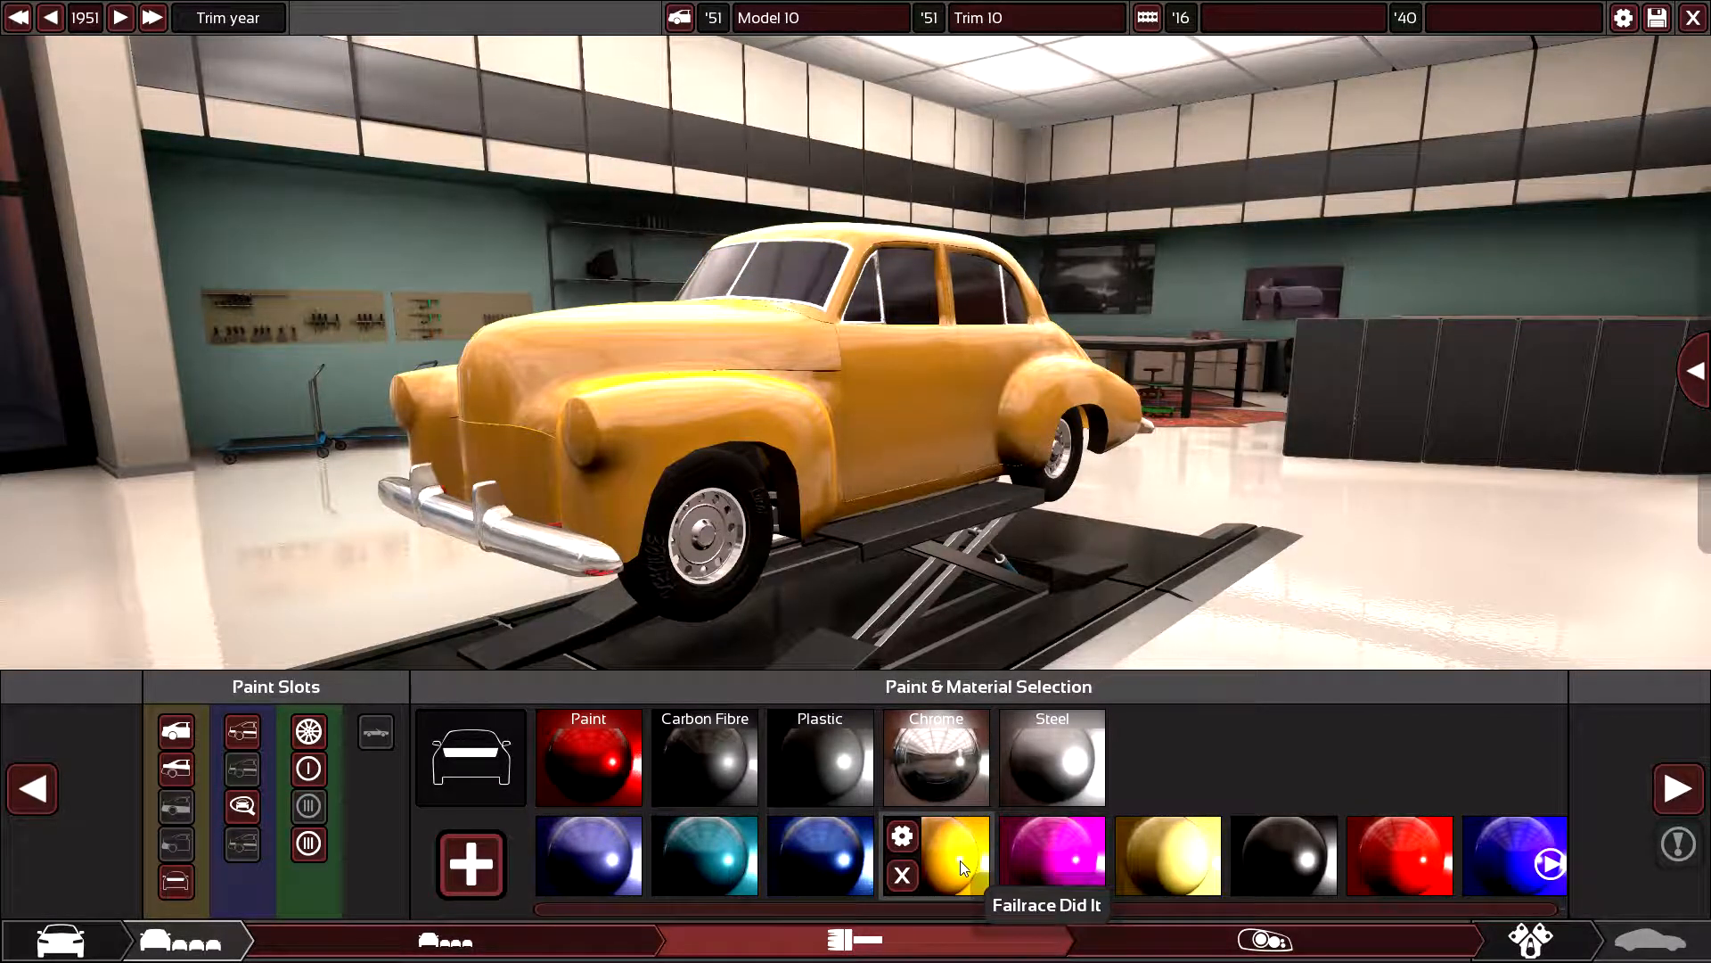
pyautogui.moveTo(816, 643); pyautogui.dragTo(737, 531)
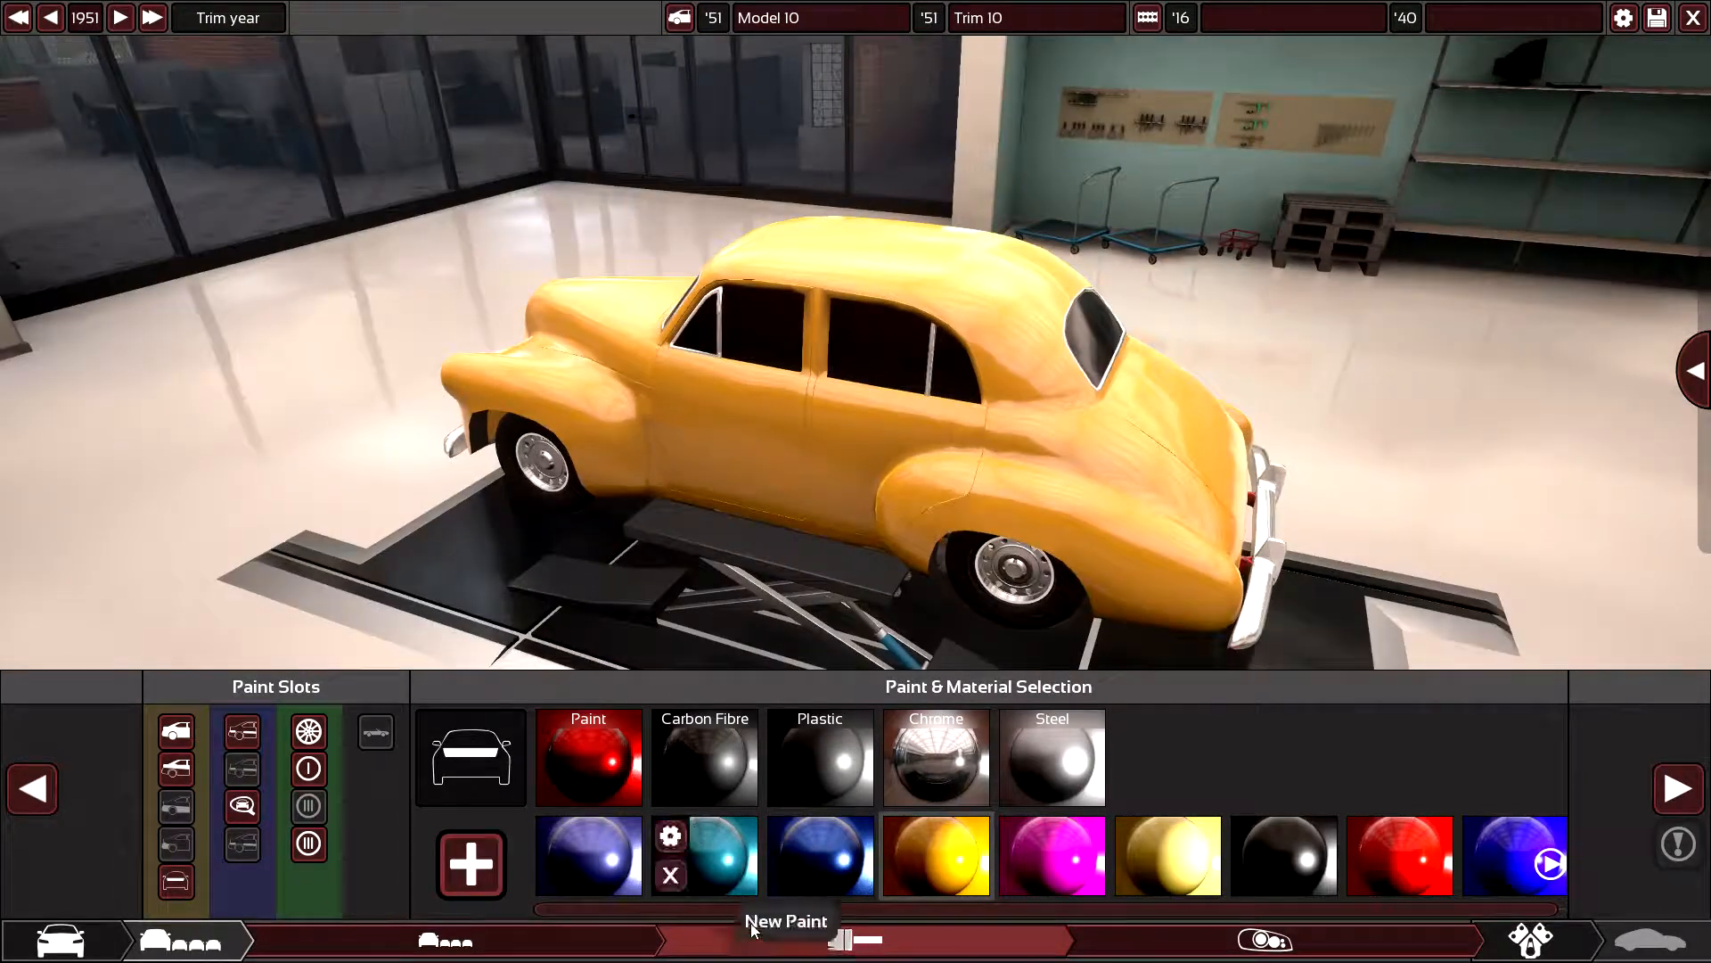
pyautogui.click(843, 856)
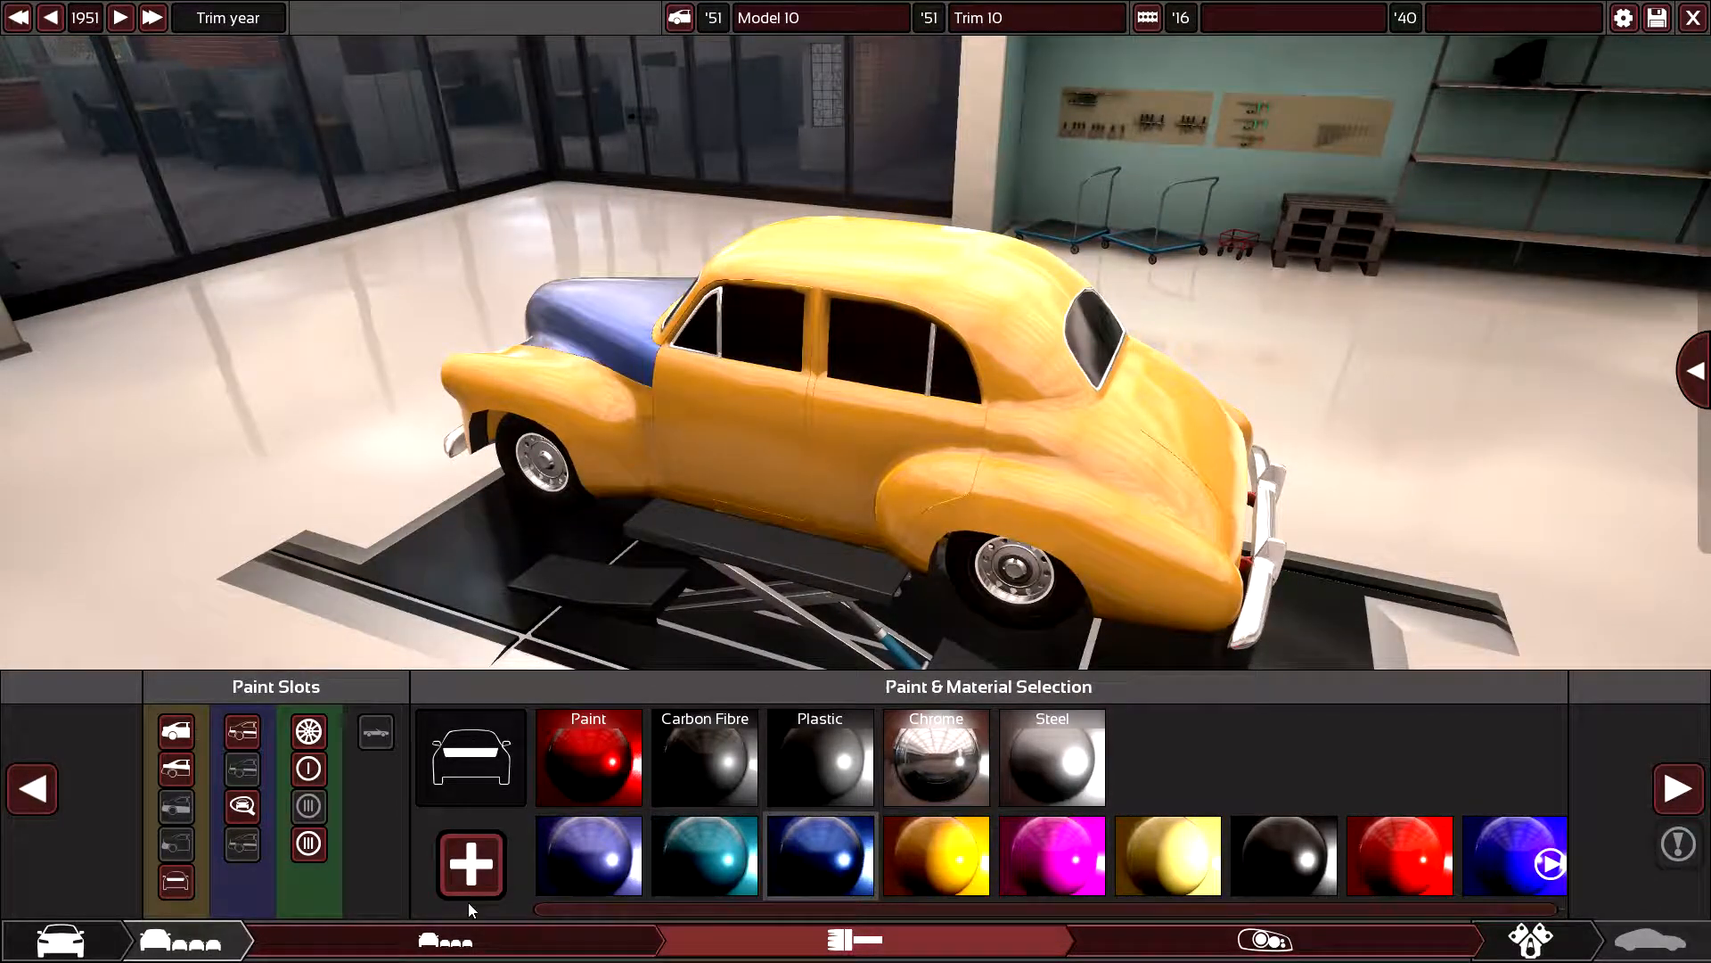
# - Paint the whole car blue, checking it against yellow from several views
pyautogui.click(176, 731)
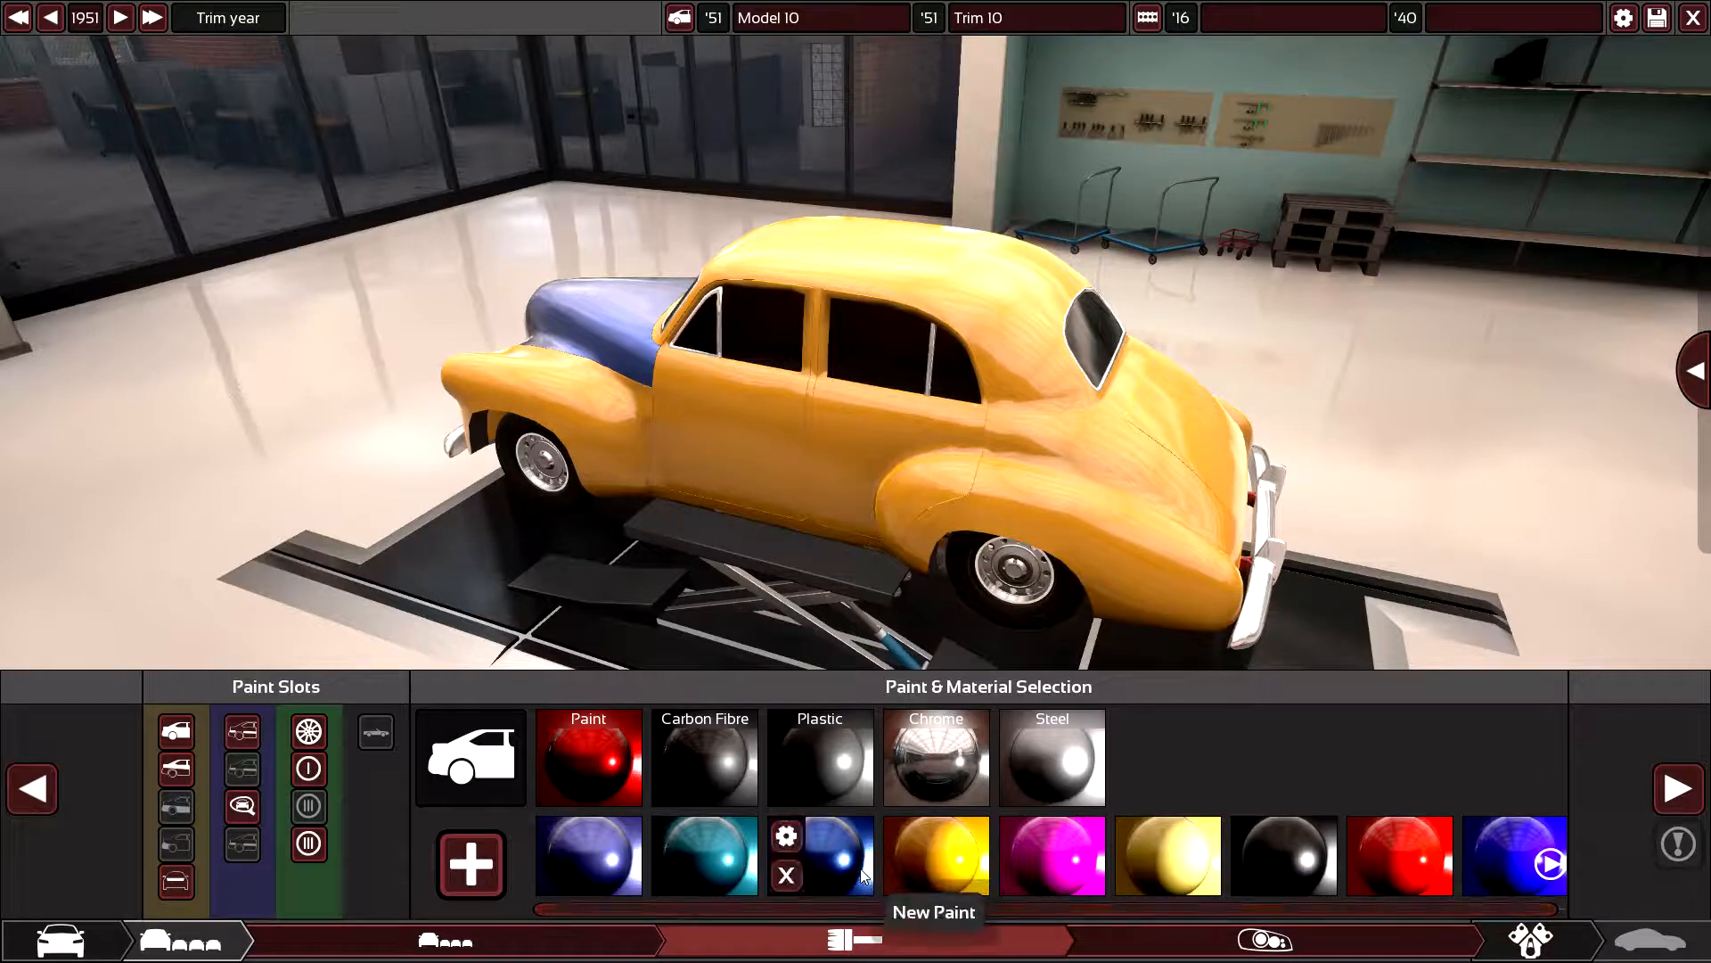
pyautogui.click(820, 855)
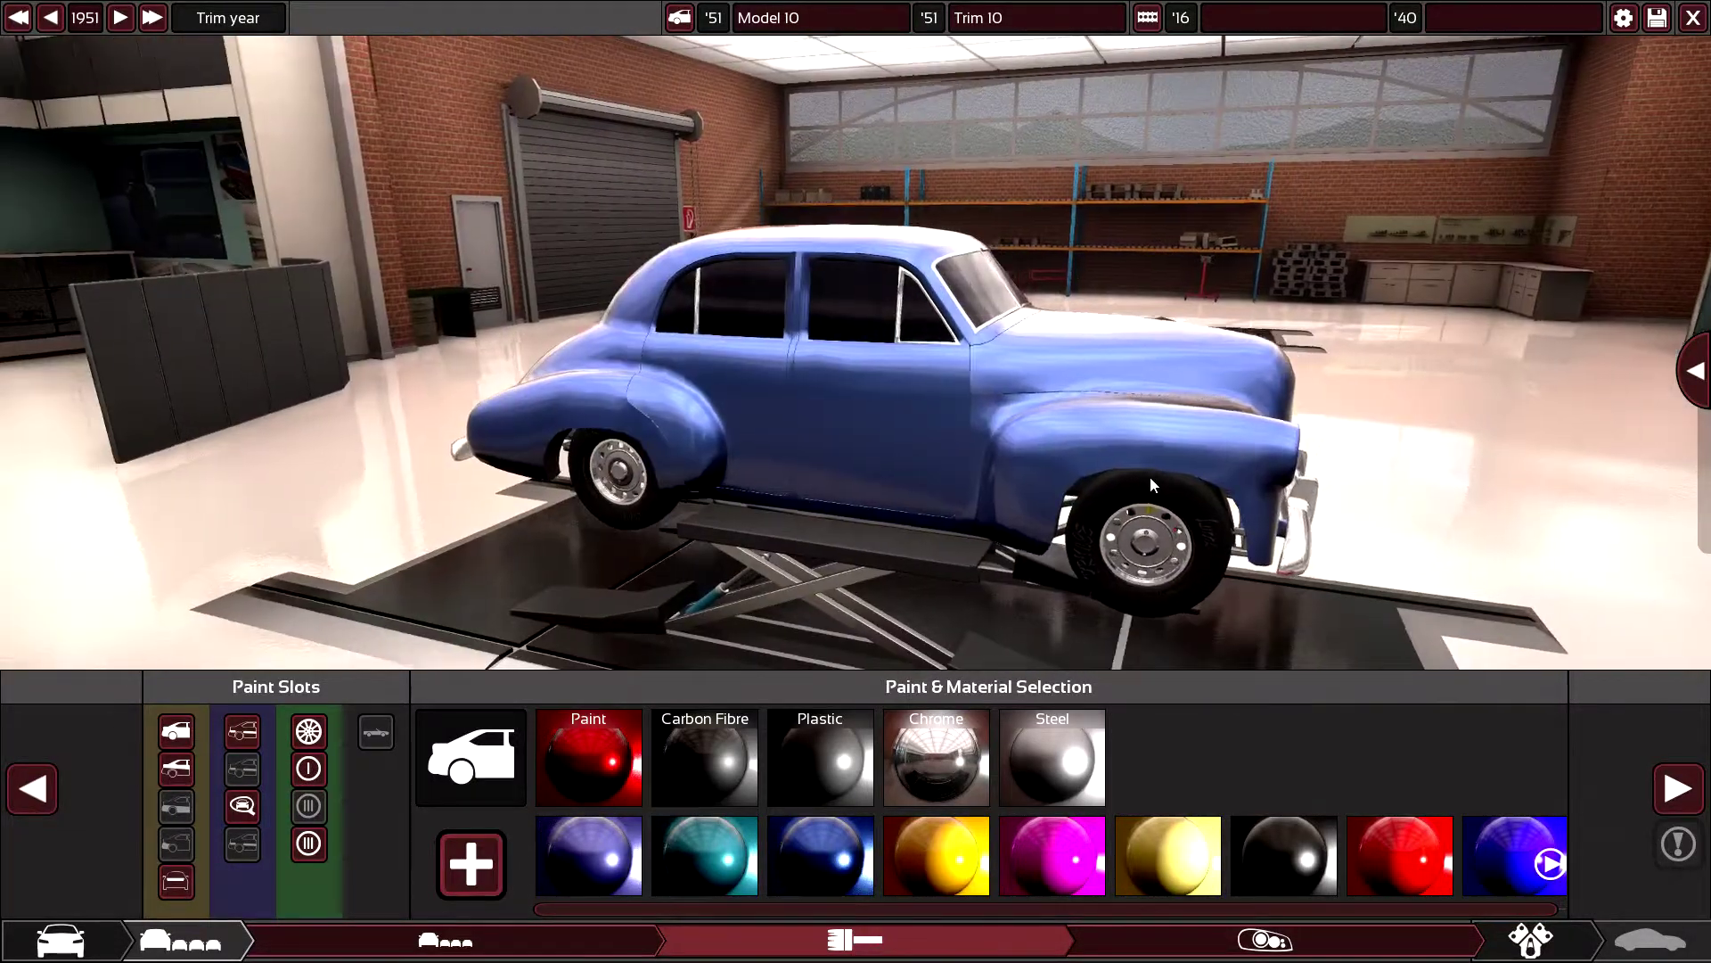
pyautogui.moveTo(1151, 477); pyautogui.dragTo(764, 512)
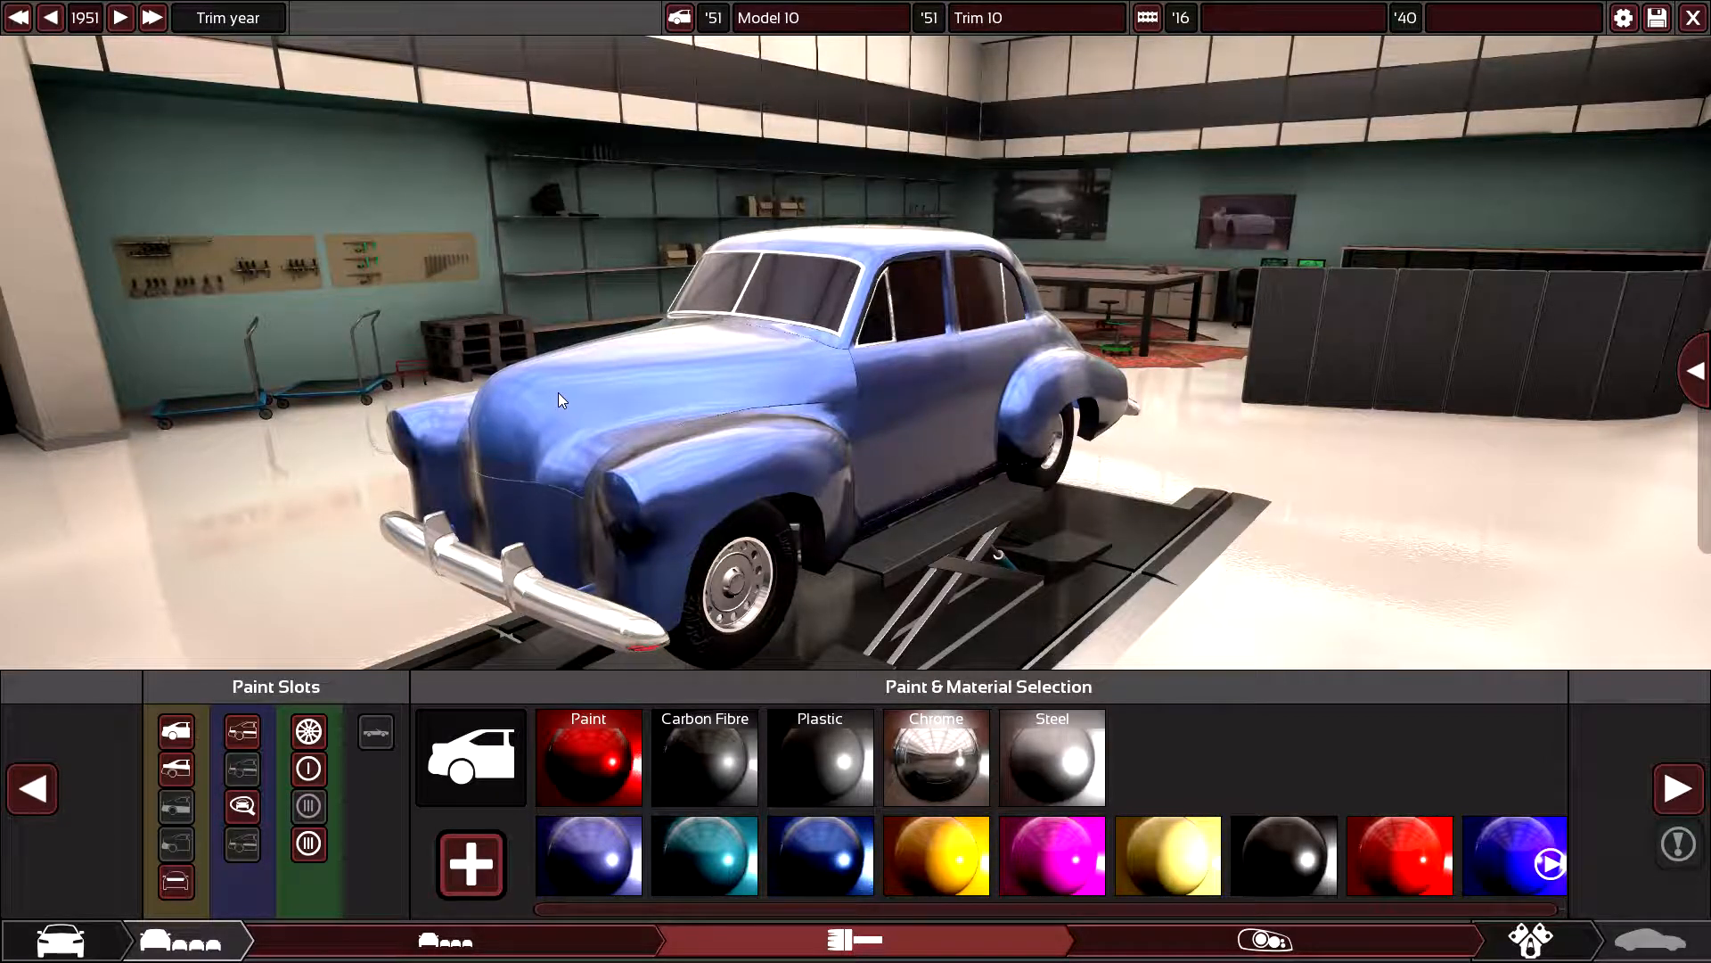
pyautogui.moveTo(566, 390); pyautogui.dragTo(579, 532)
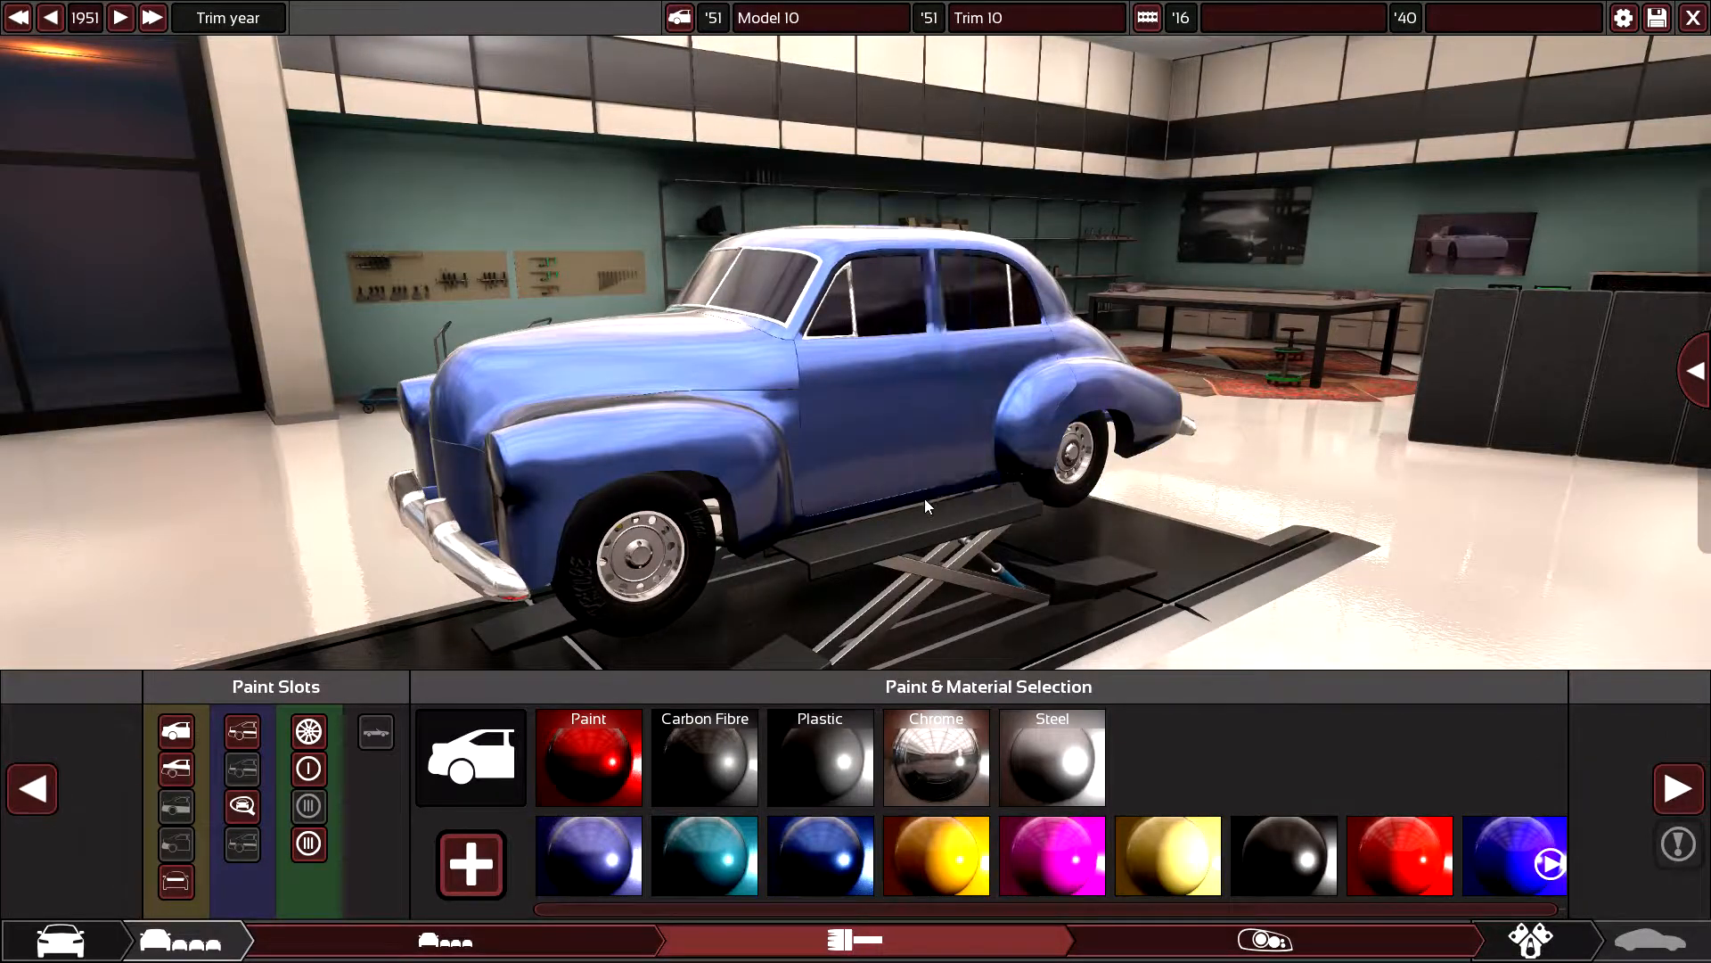
pyautogui.moveTo(924, 499); pyautogui.dragTo(716, 481)
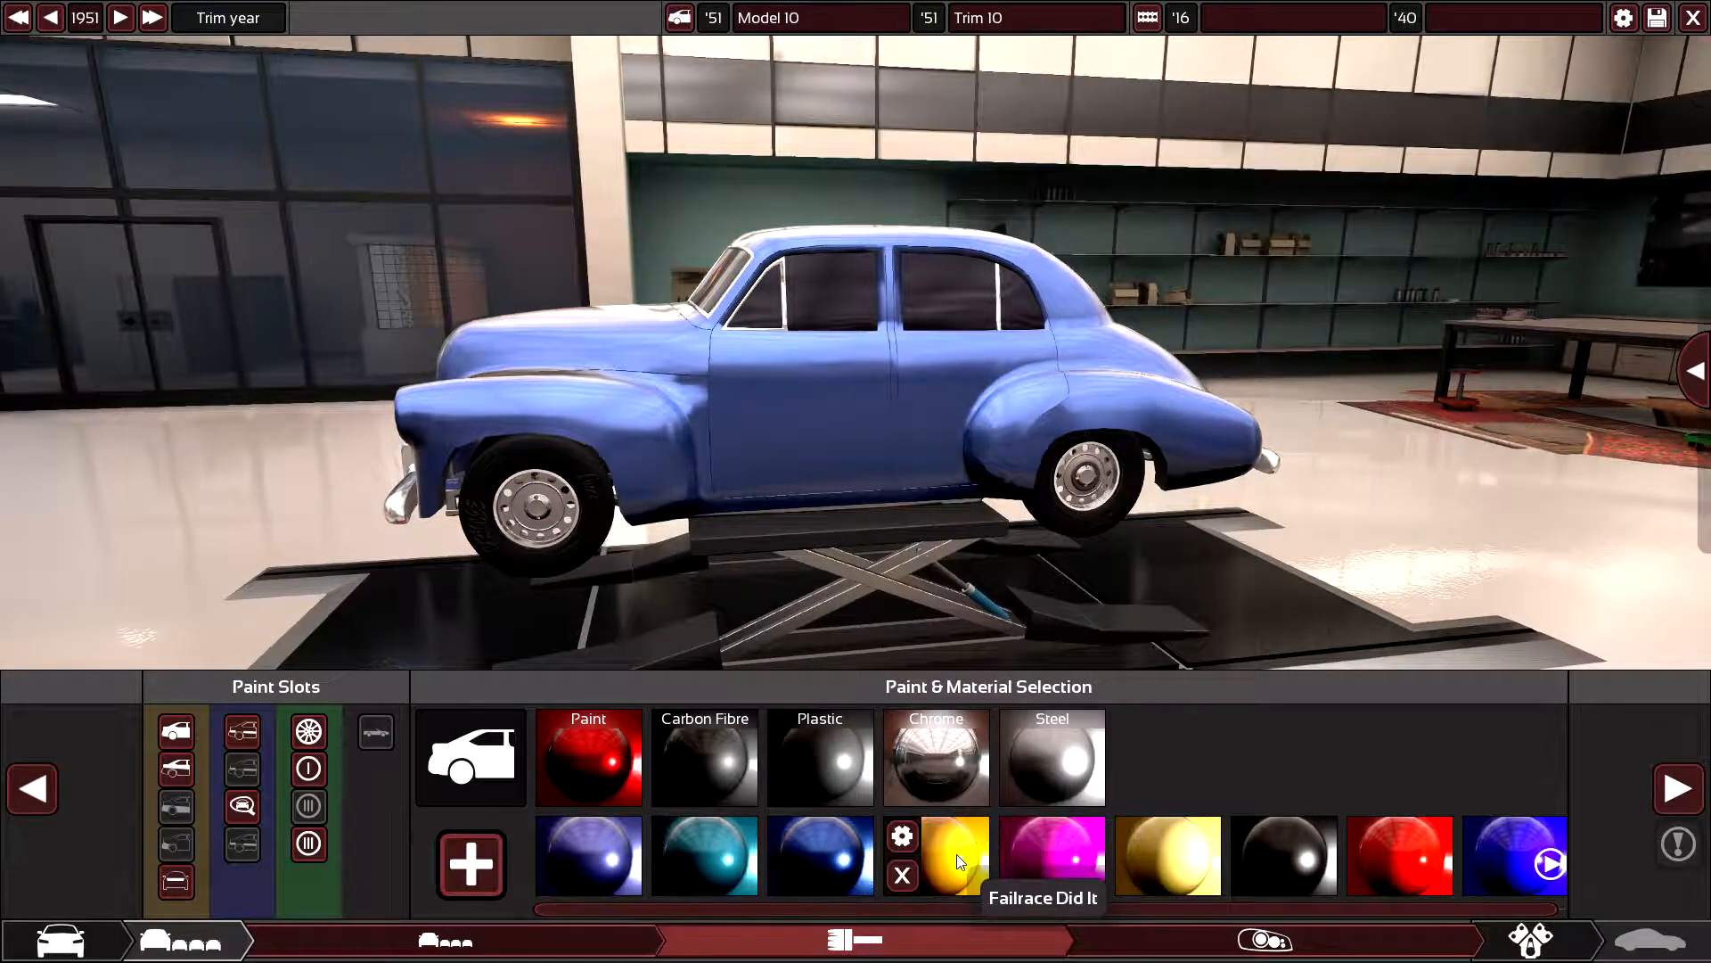
pyautogui.click(957, 855)
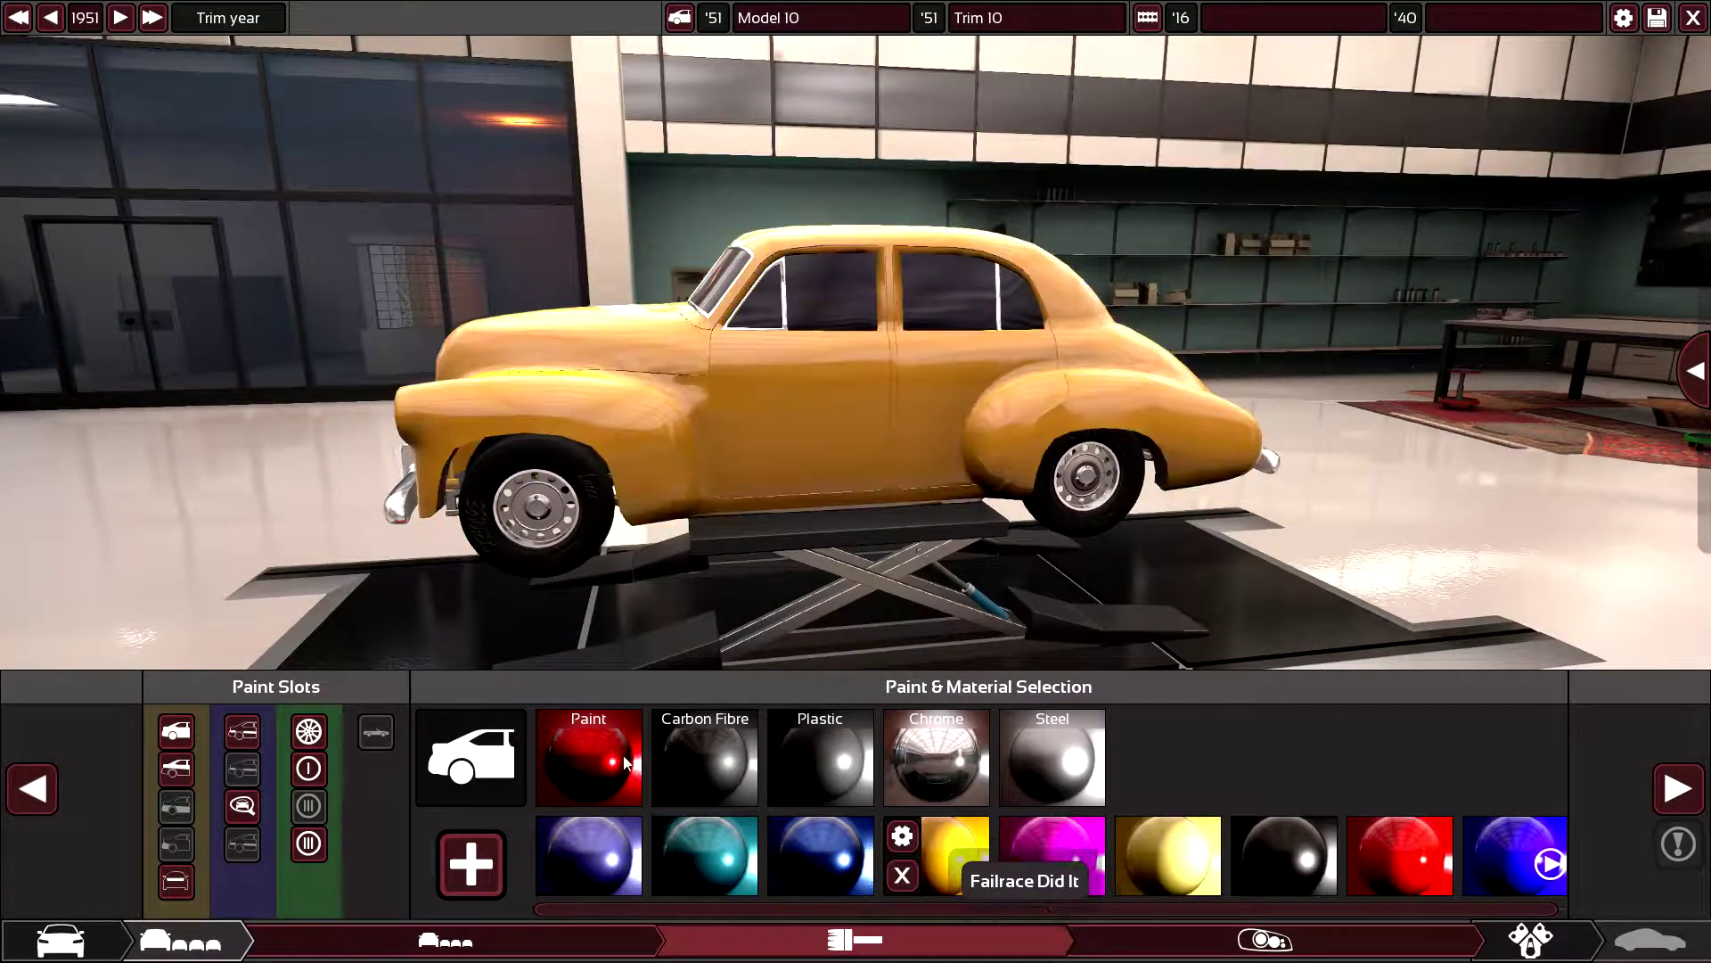
pyautogui.click(855, 857)
# - Decline deleting the Pretty Pink paint and move on to fixtures
pyautogui.click(1038, 866)
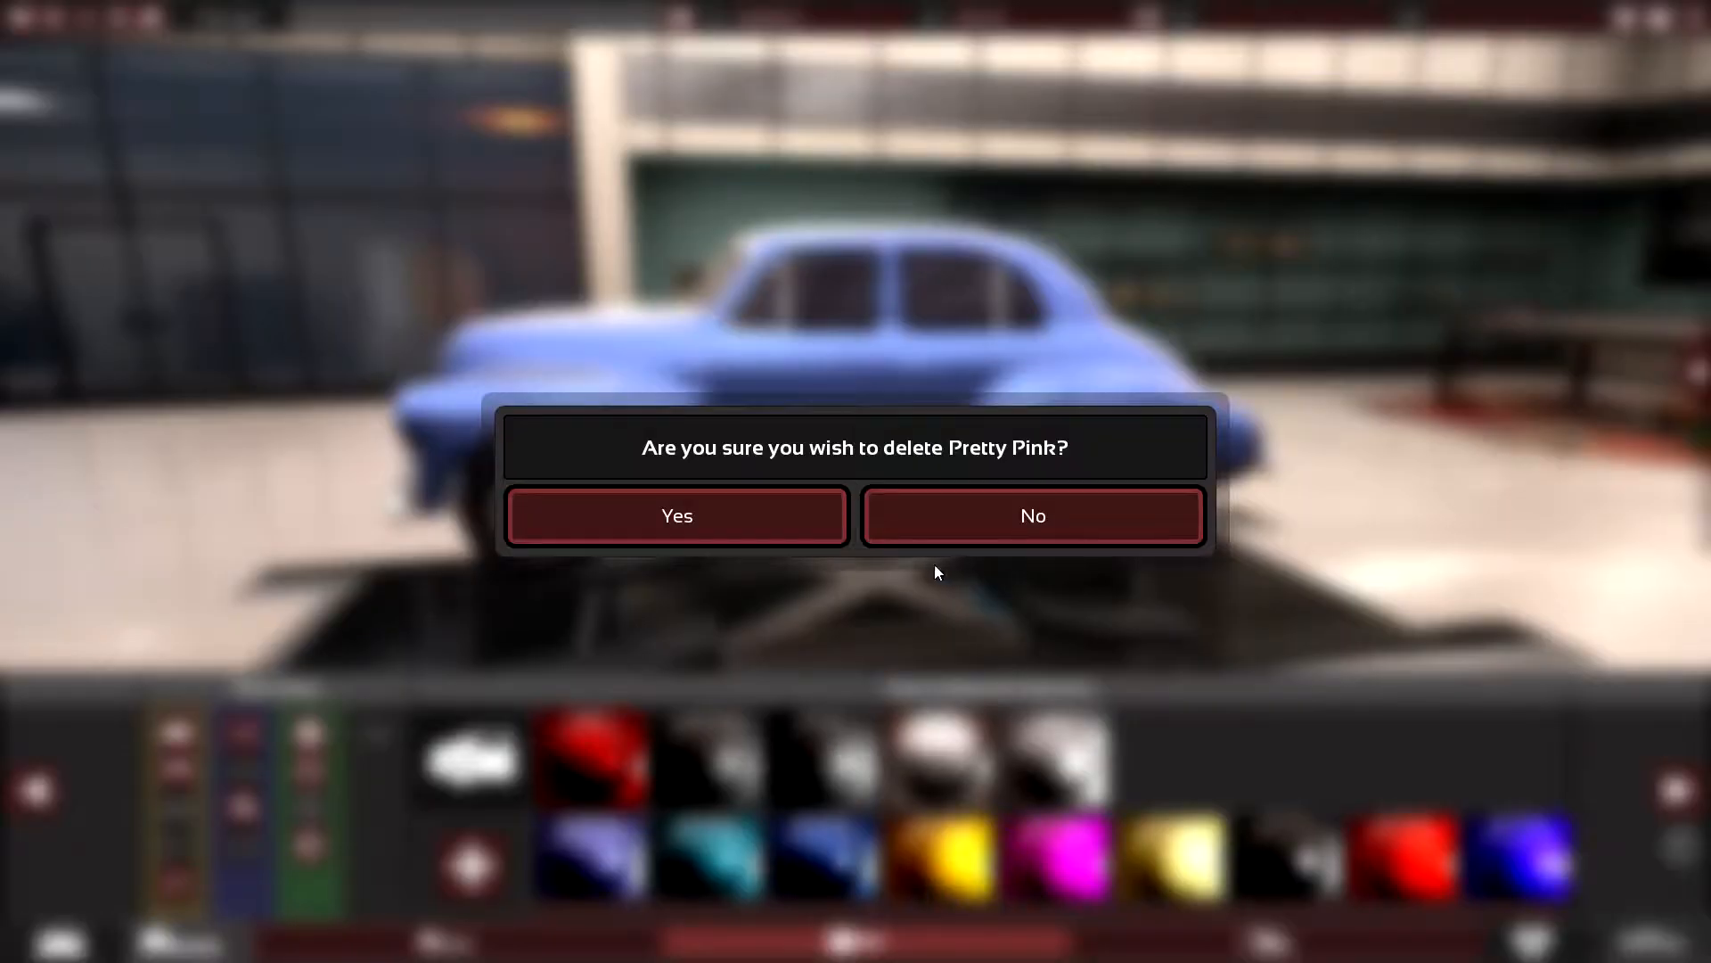
pyautogui.click(1017, 534)
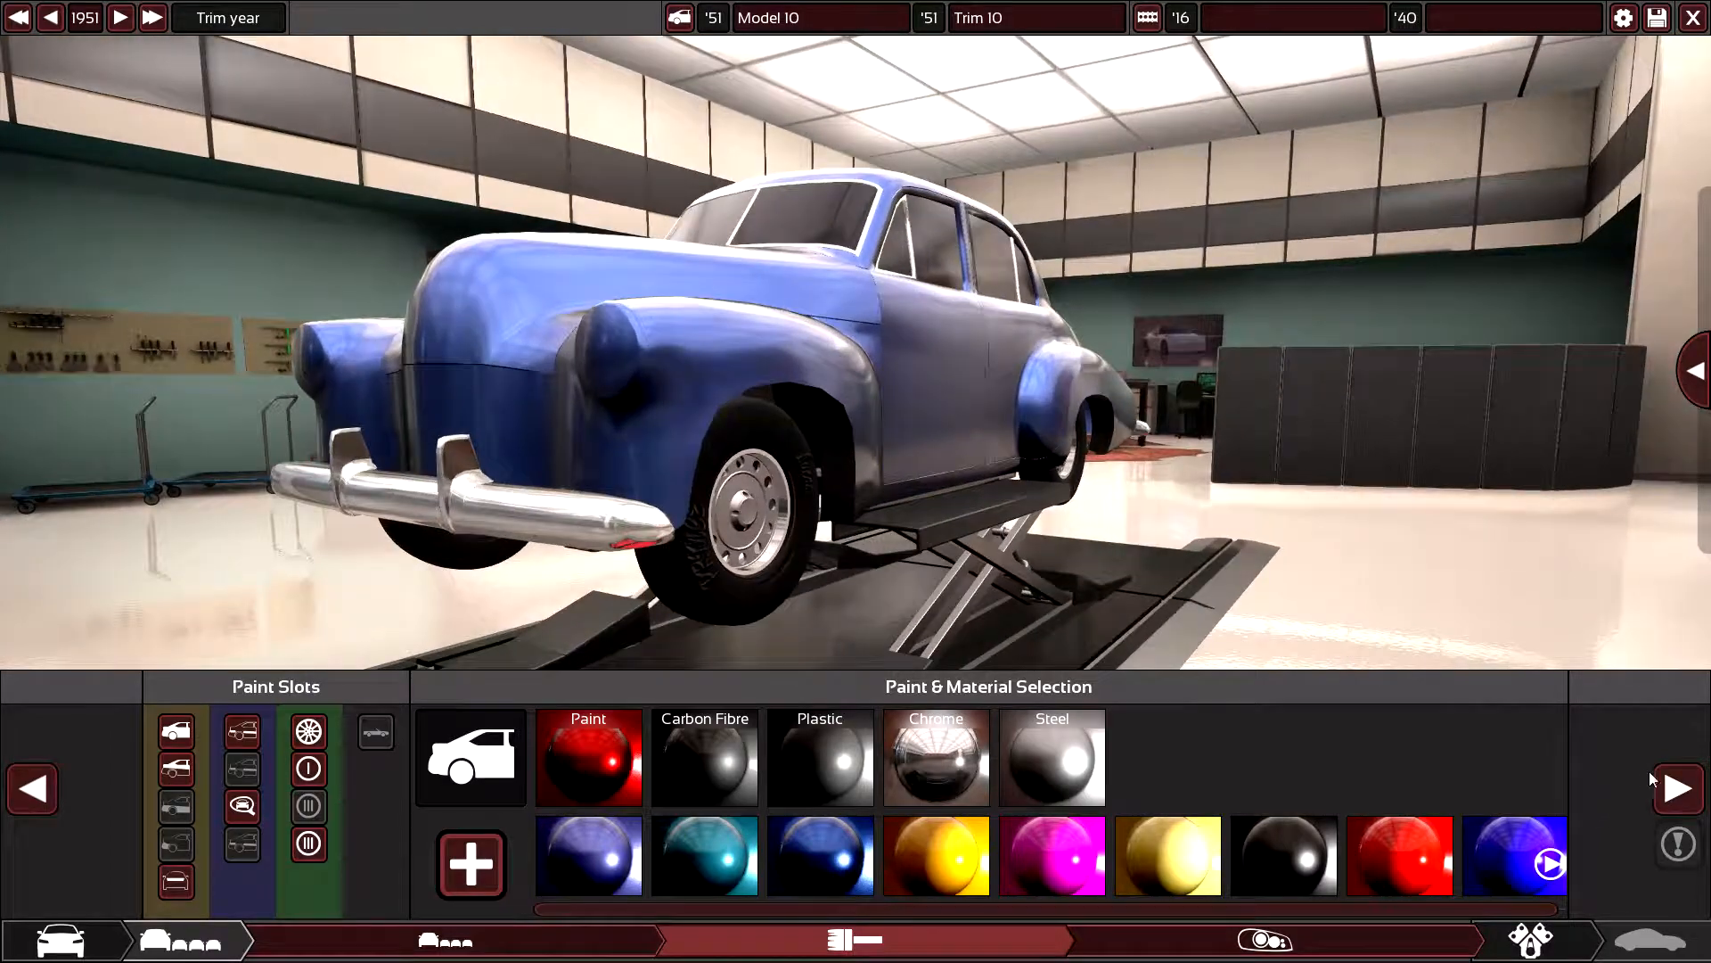
pyautogui.click(1672, 787)
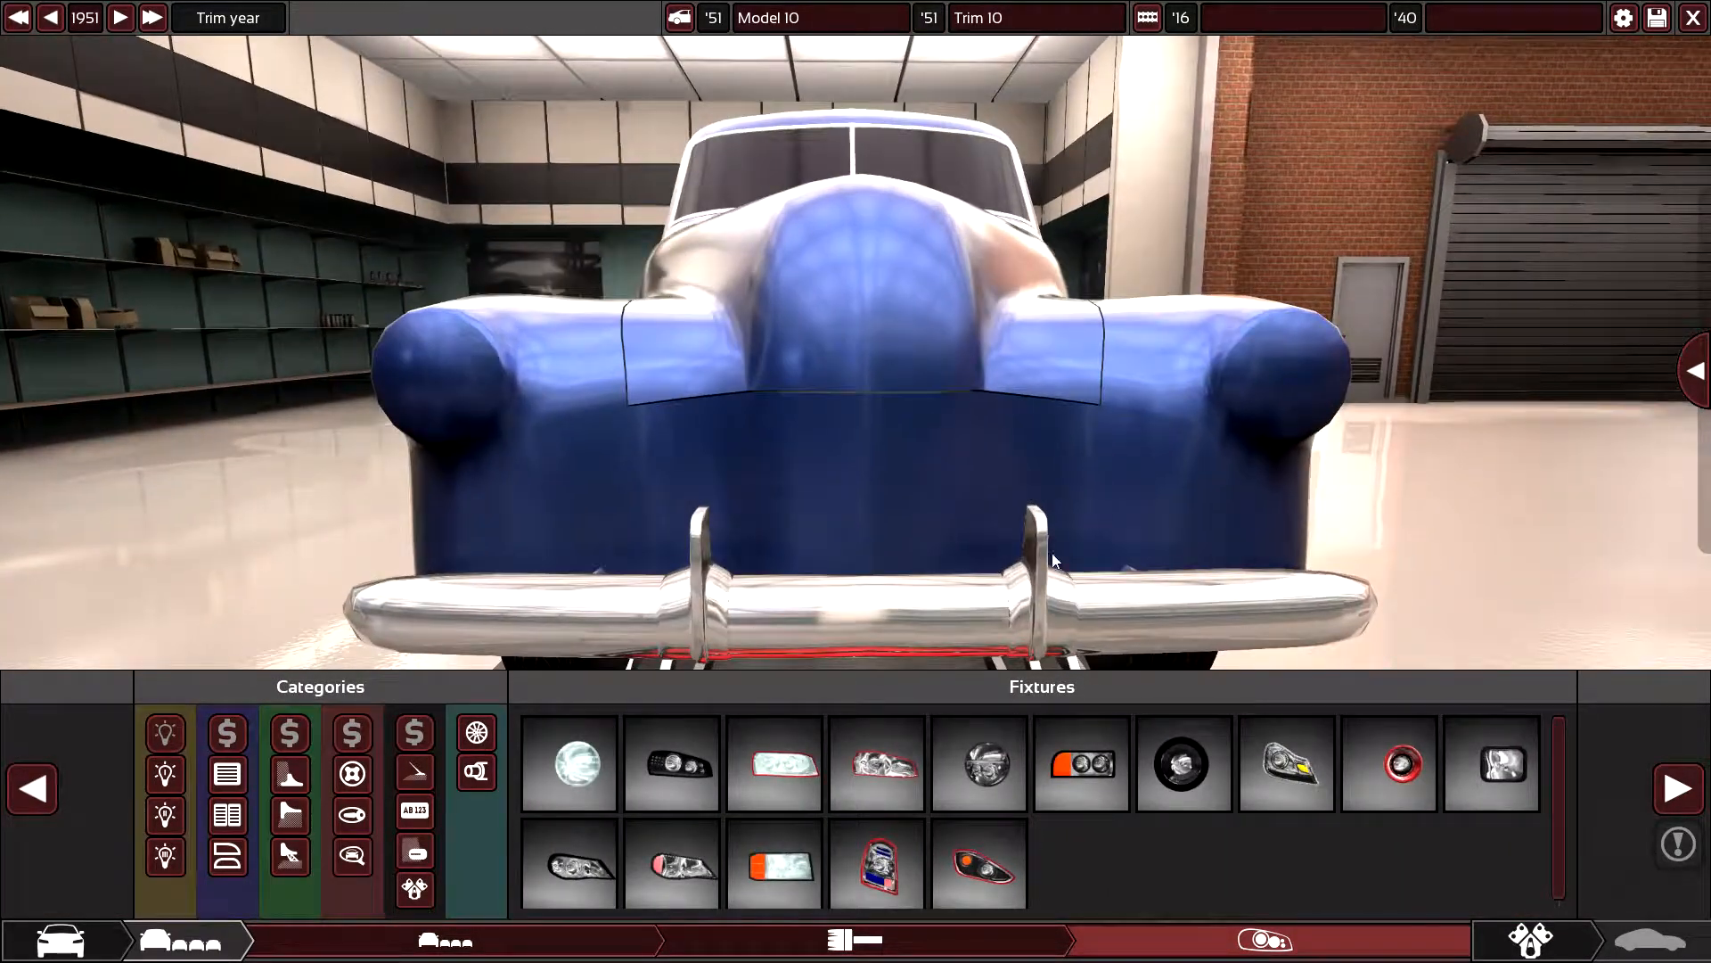
# - Place round headlights on both front fenders and enlarge them slightly
pyautogui.click(550, 761)
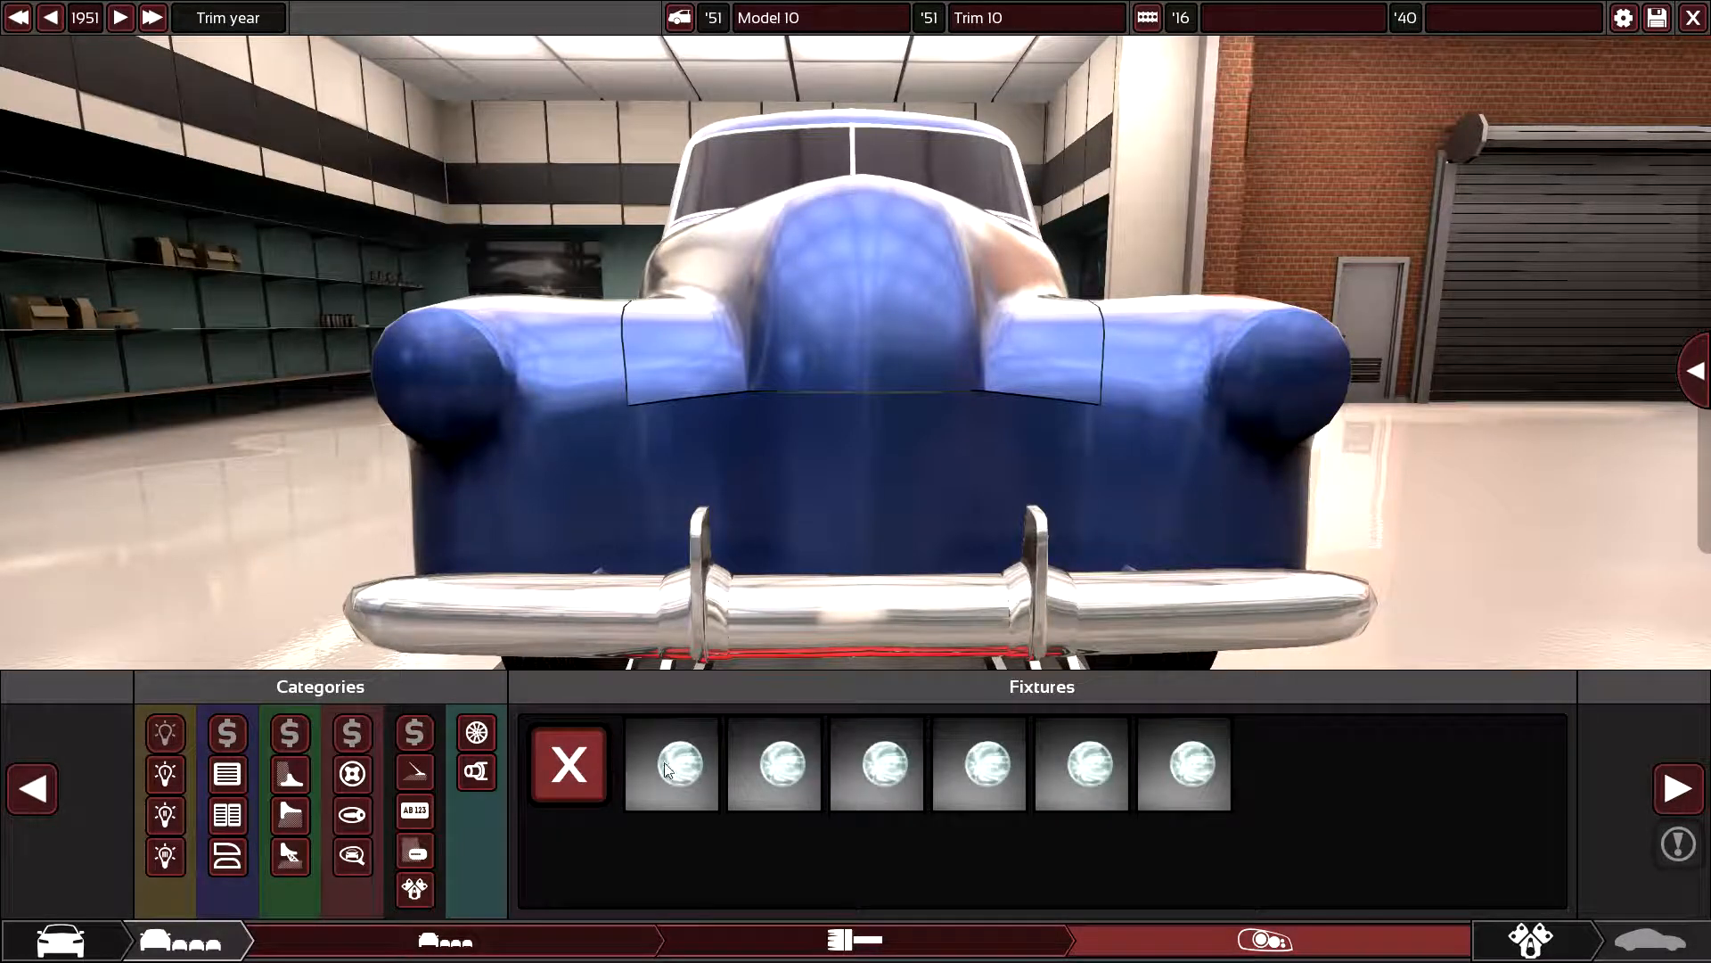
pyautogui.click(1186, 764)
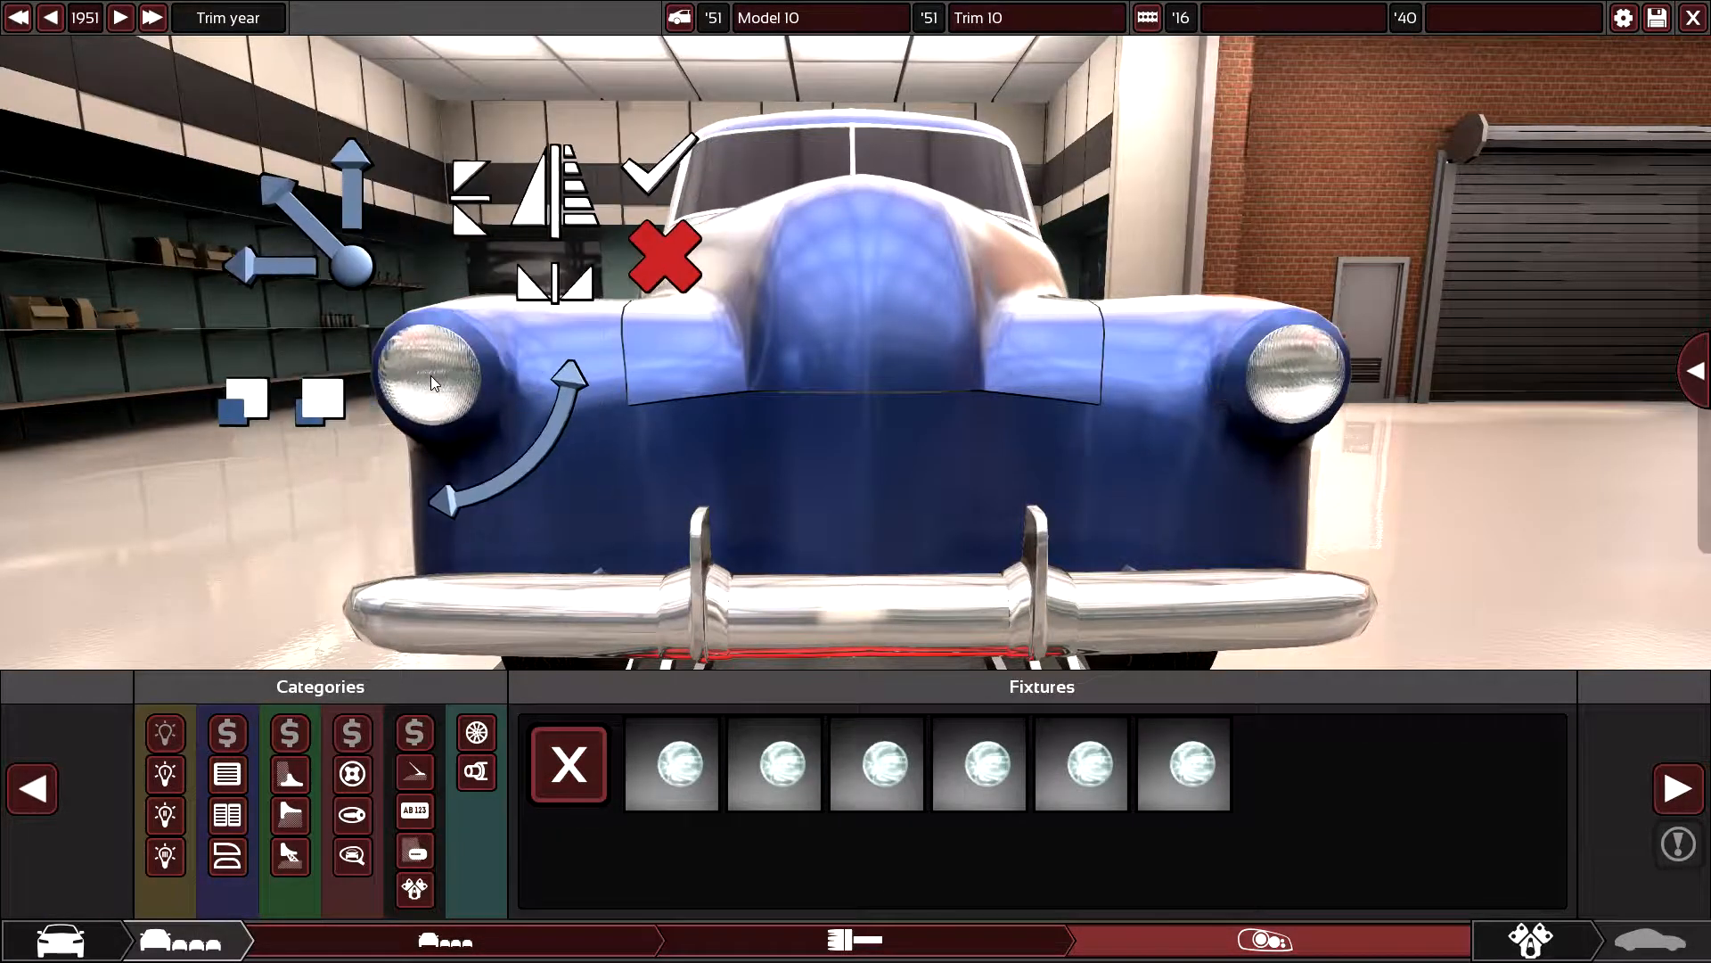
pyautogui.moveTo(349, 249); pyautogui.dragTo(283, 226)
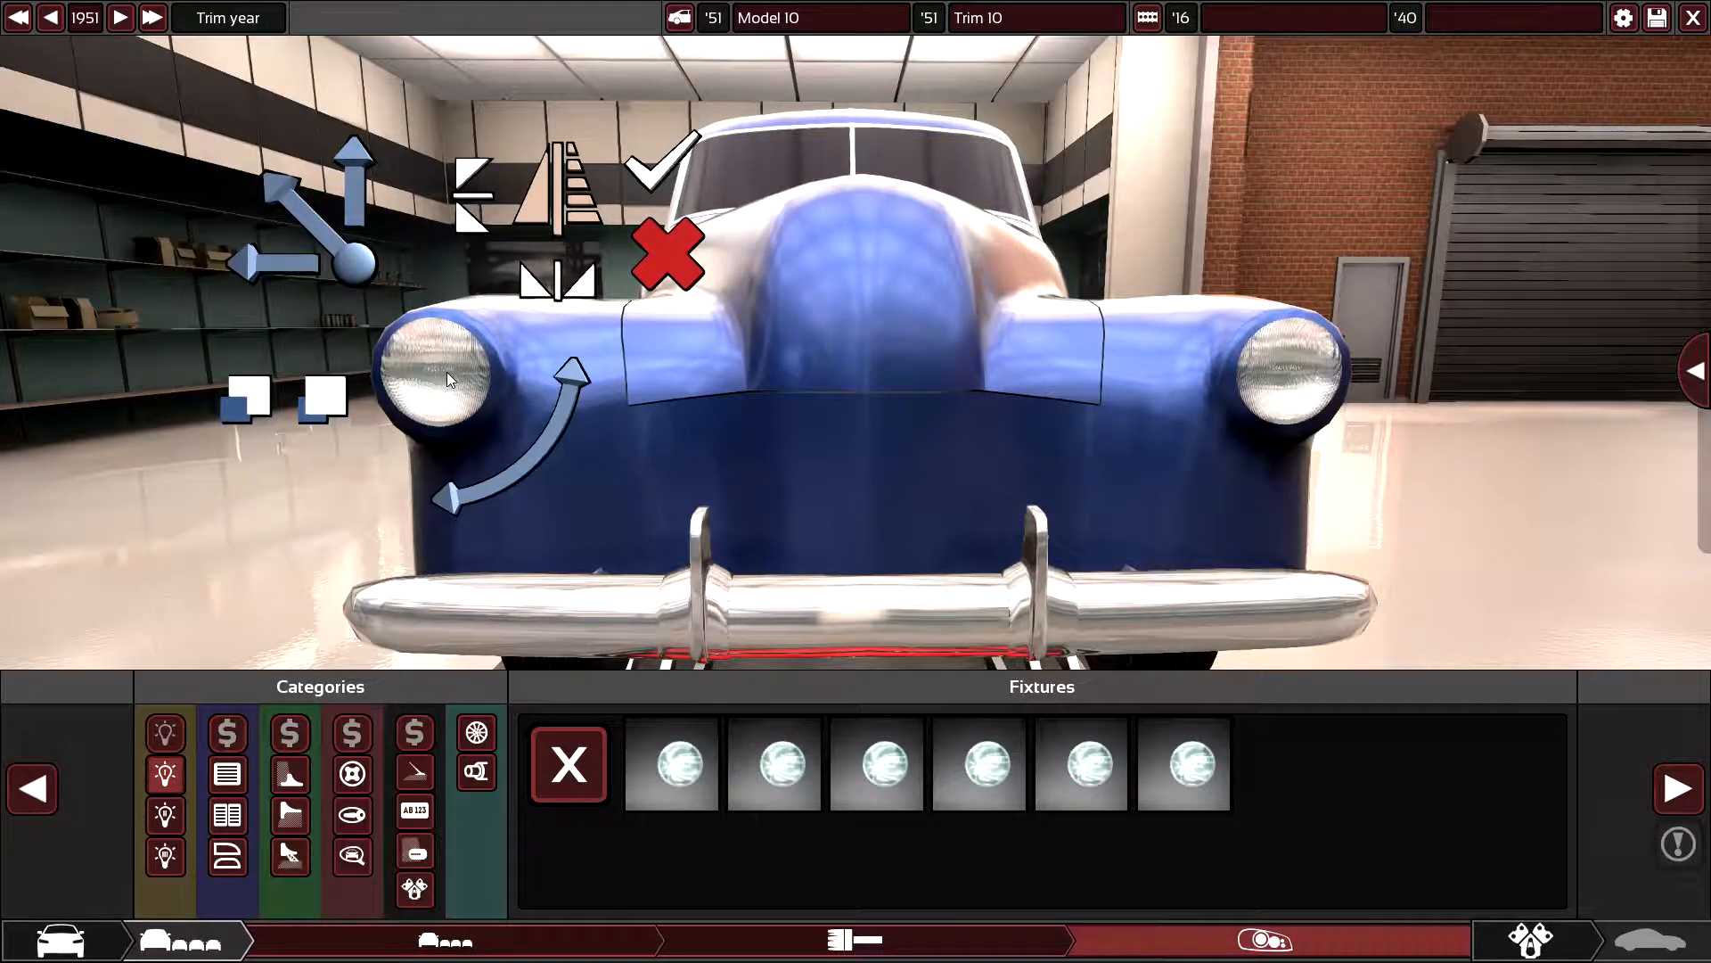
pyautogui.moveTo(447, 372); pyautogui.dragTo(428, 373)
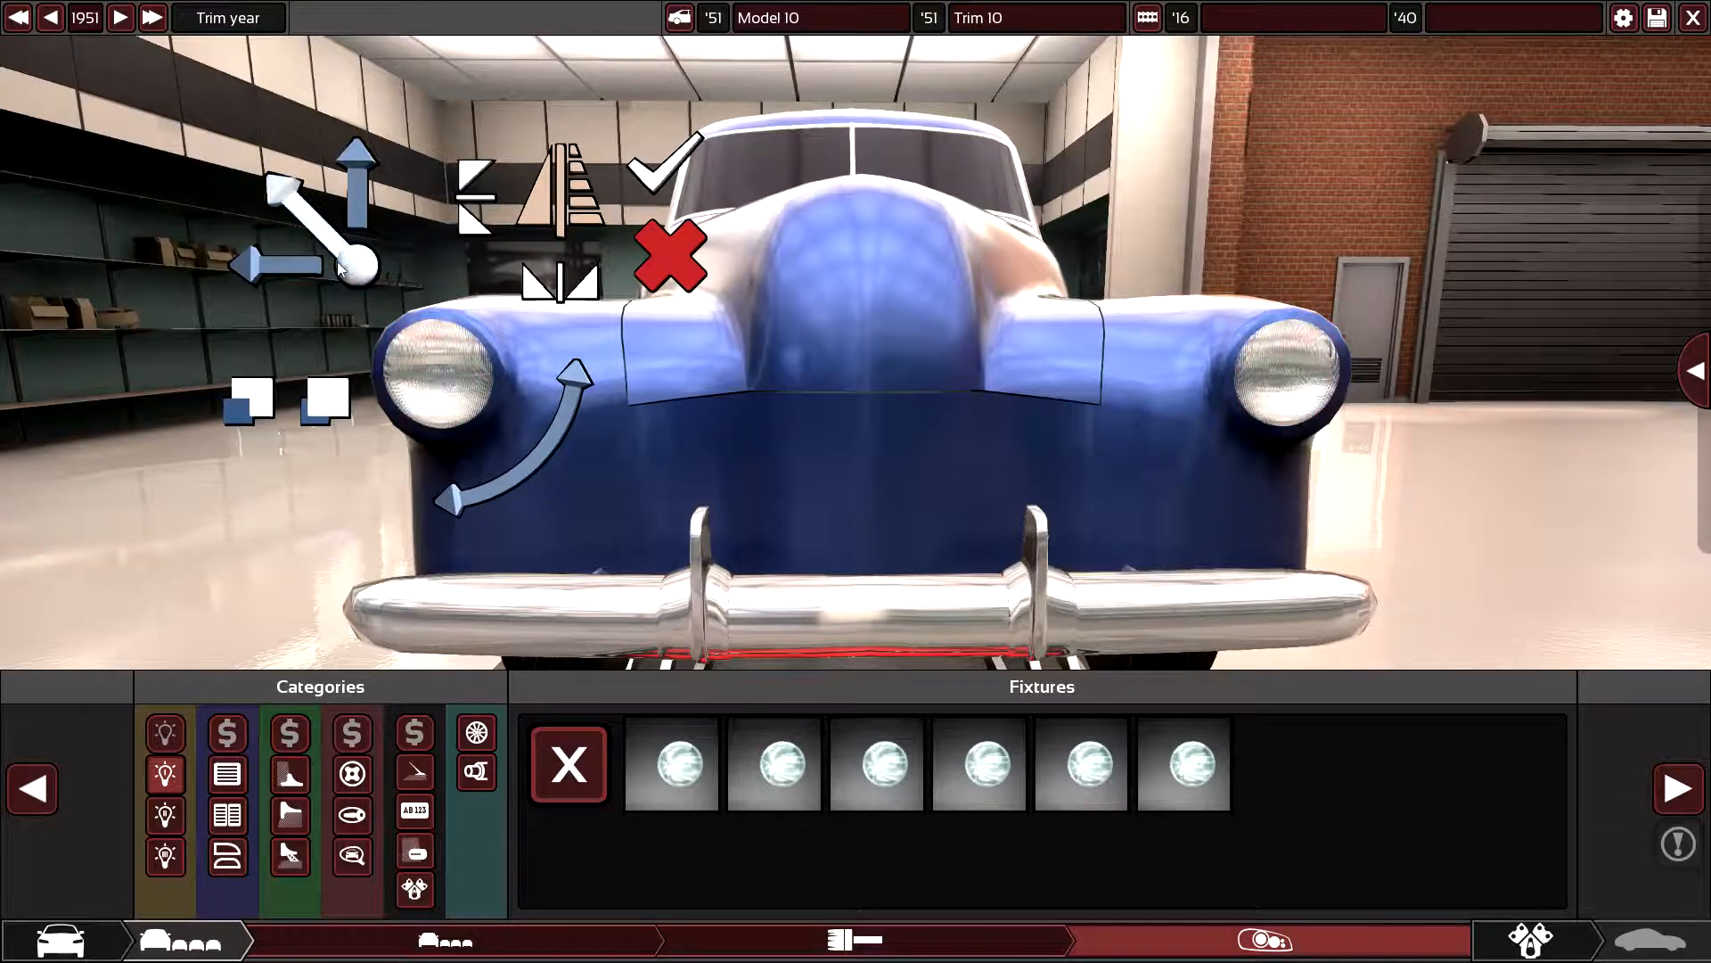
pyautogui.moveTo(341, 257); pyautogui.dragTo(332, 250)
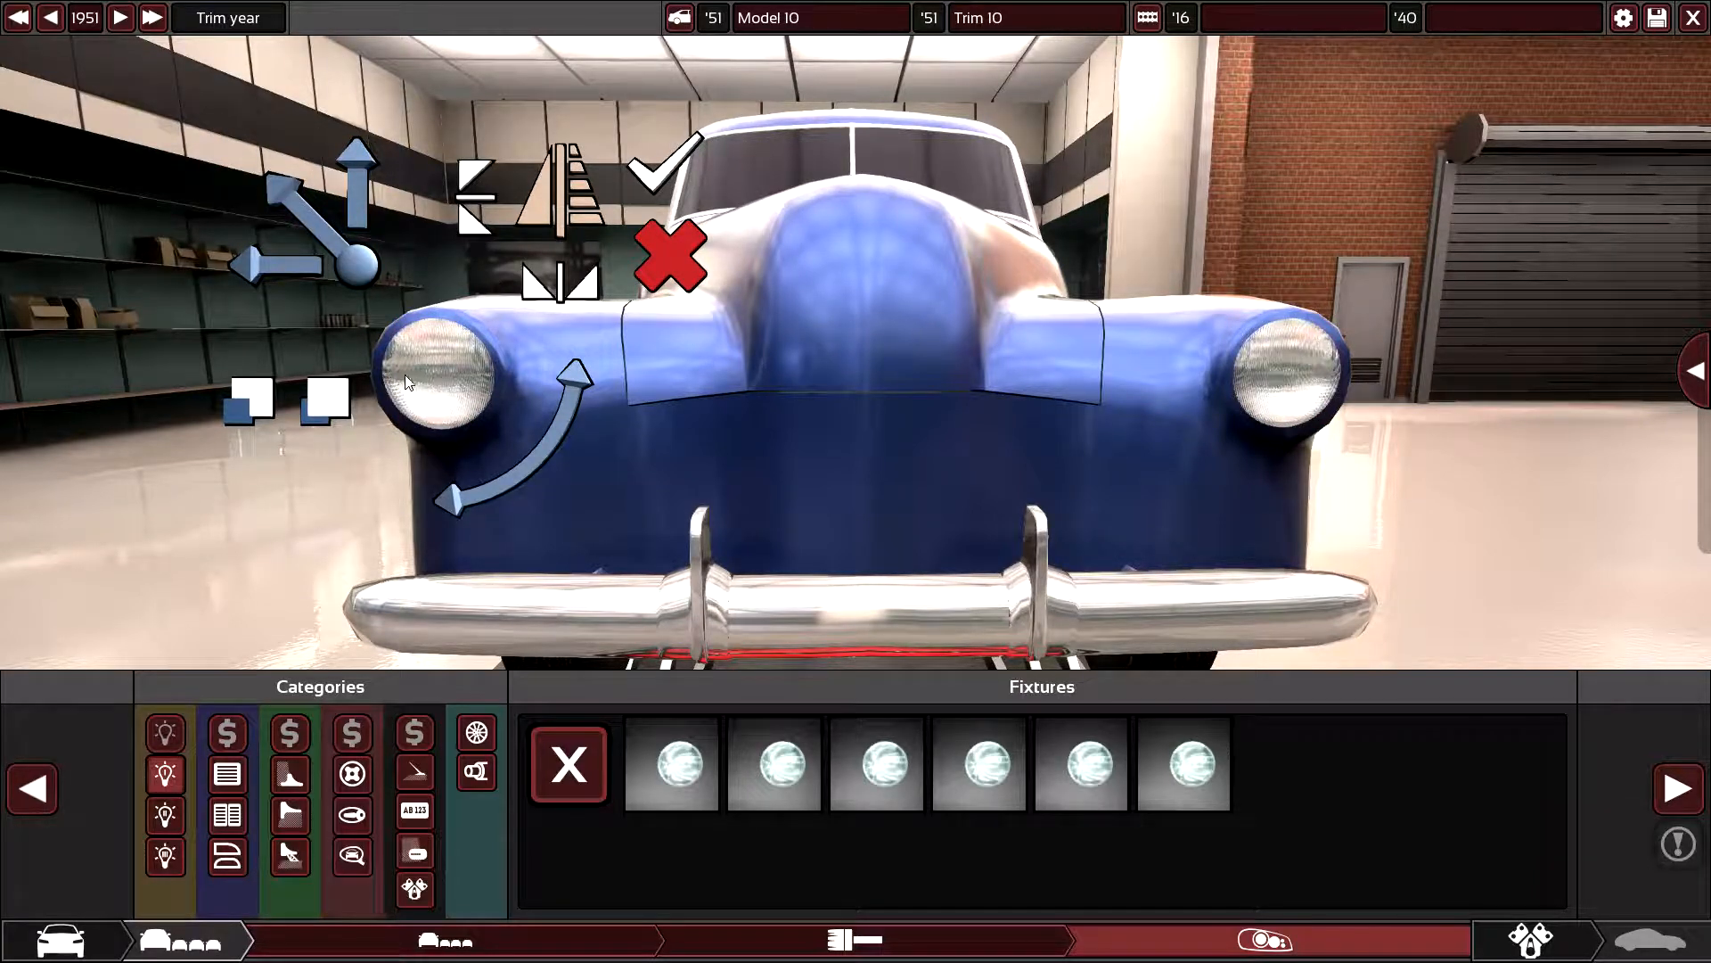
# - Nudge the headlights outward and confirm their placement
pyautogui.moveTo(615, 444)
pyautogui.mouseDown()
pyautogui.moveTo(752, 438)
pyautogui.moveTo(717, 299)
pyautogui.mouseUp()
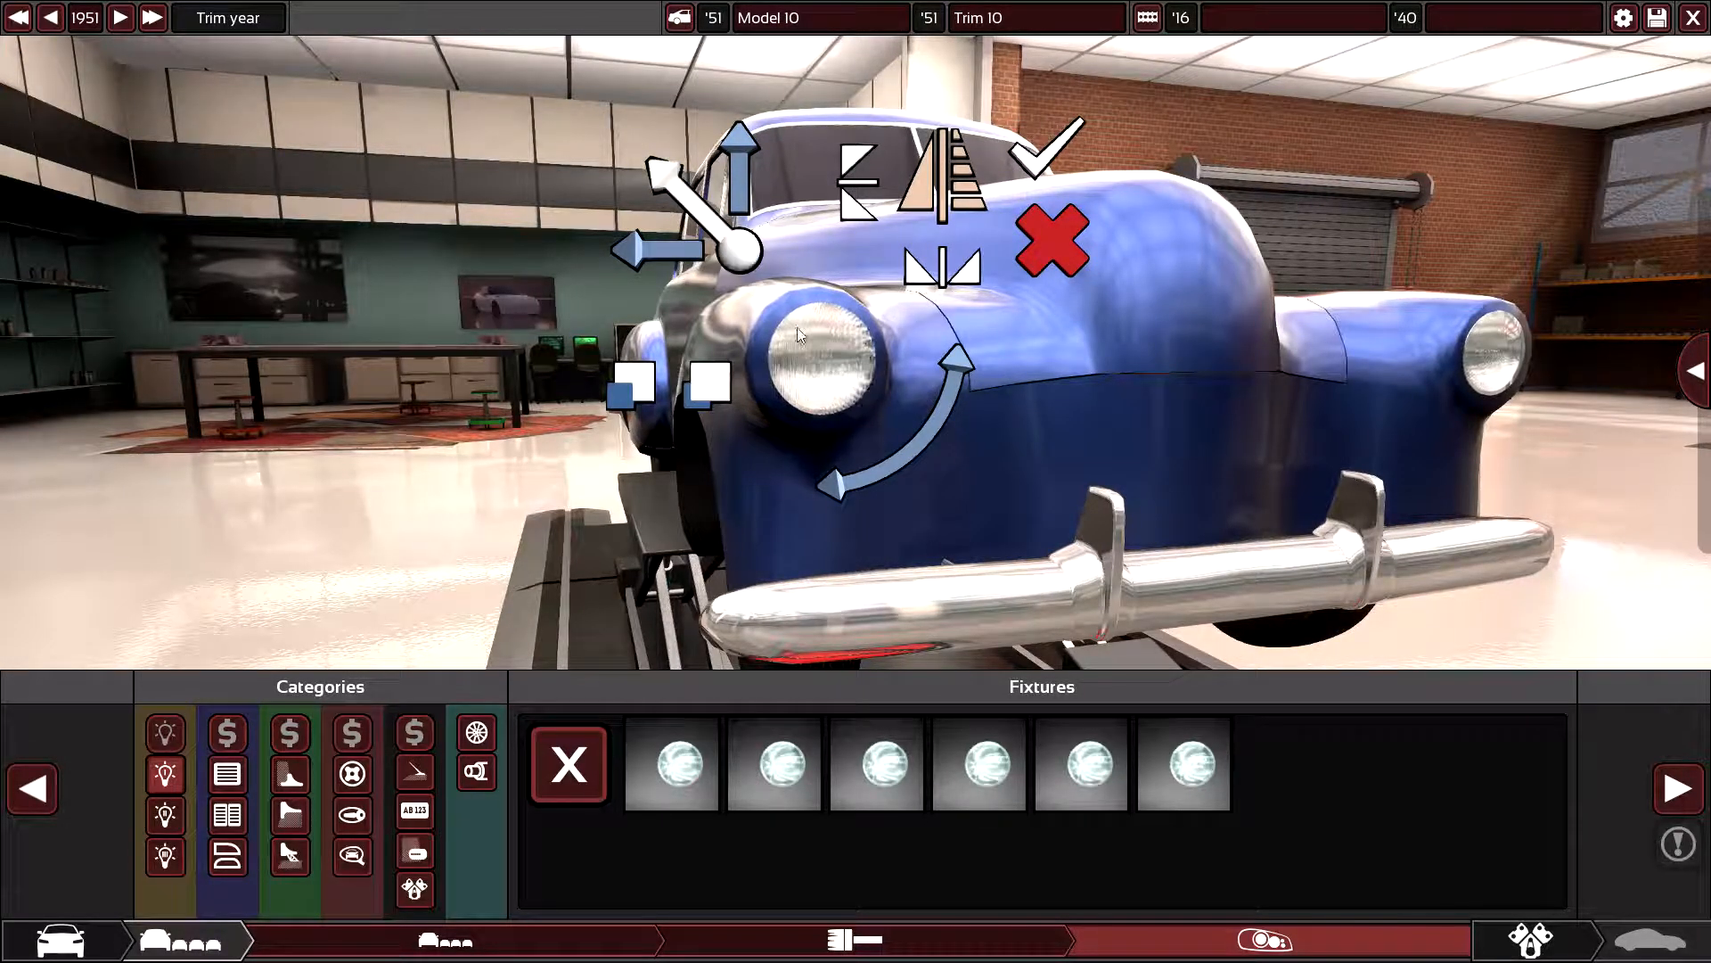
pyautogui.moveTo(798, 336); pyautogui.dragTo(823, 366)
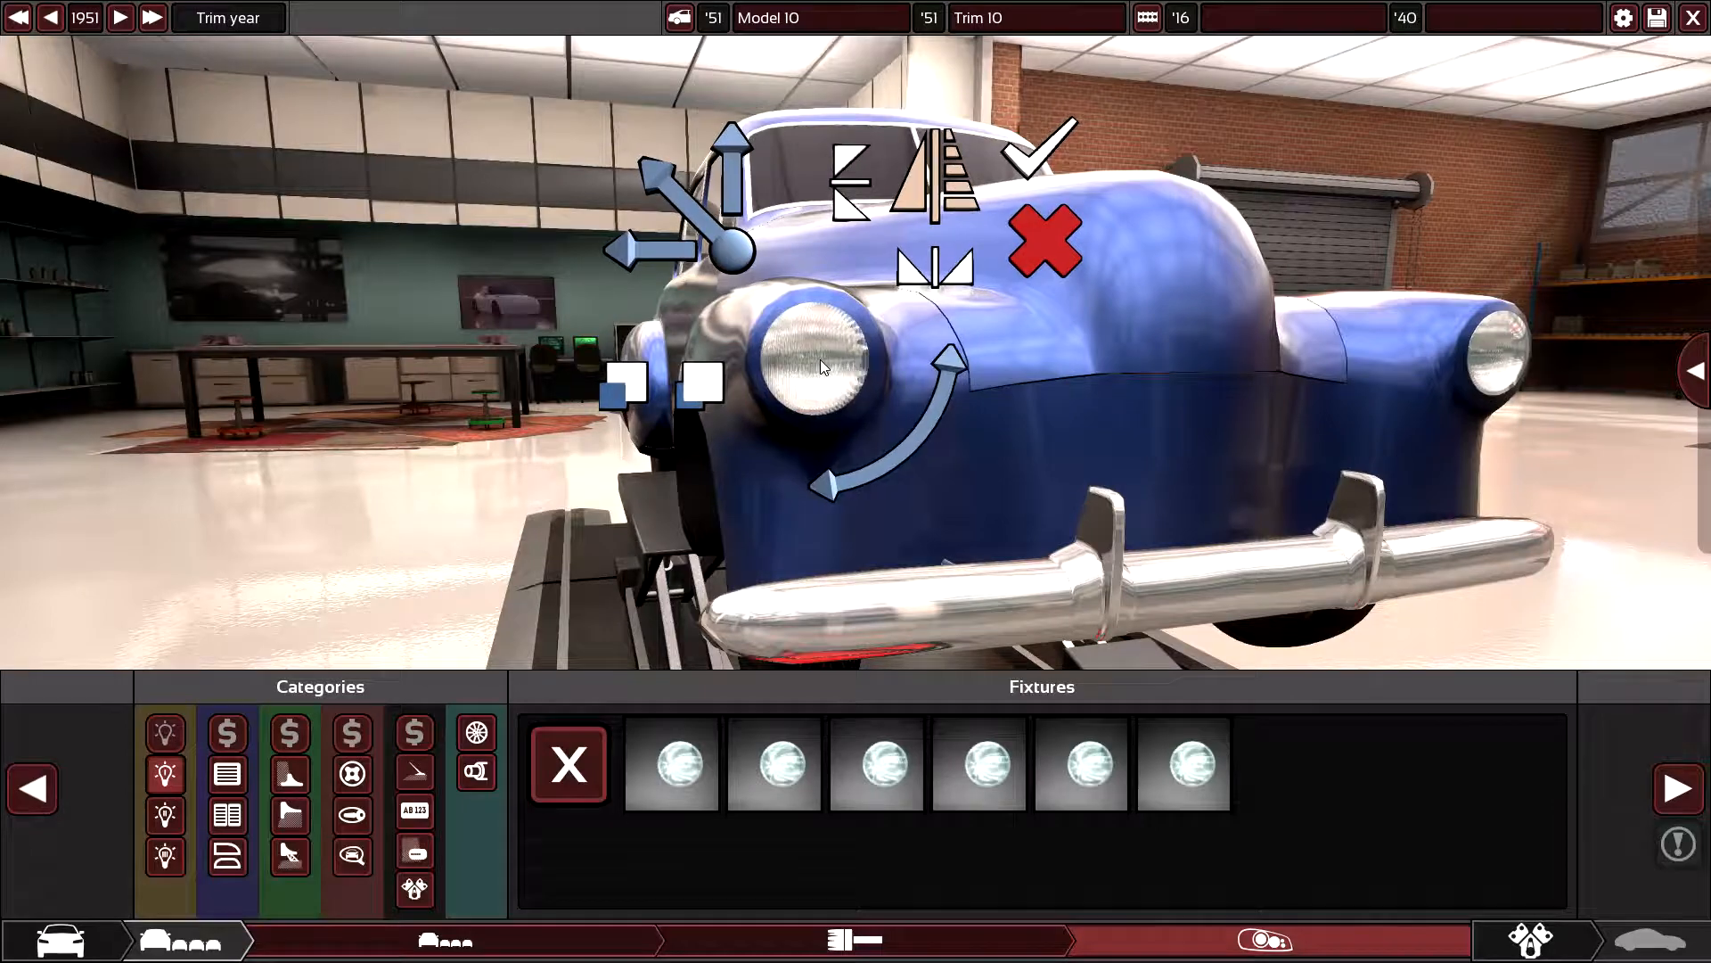
pyautogui.moveTo(1157, 373)
pyautogui.mouseDown()
pyautogui.moveTo(986, 398)
pyautogui.moveTo(335, 241)
pyautogui.mouseUp()
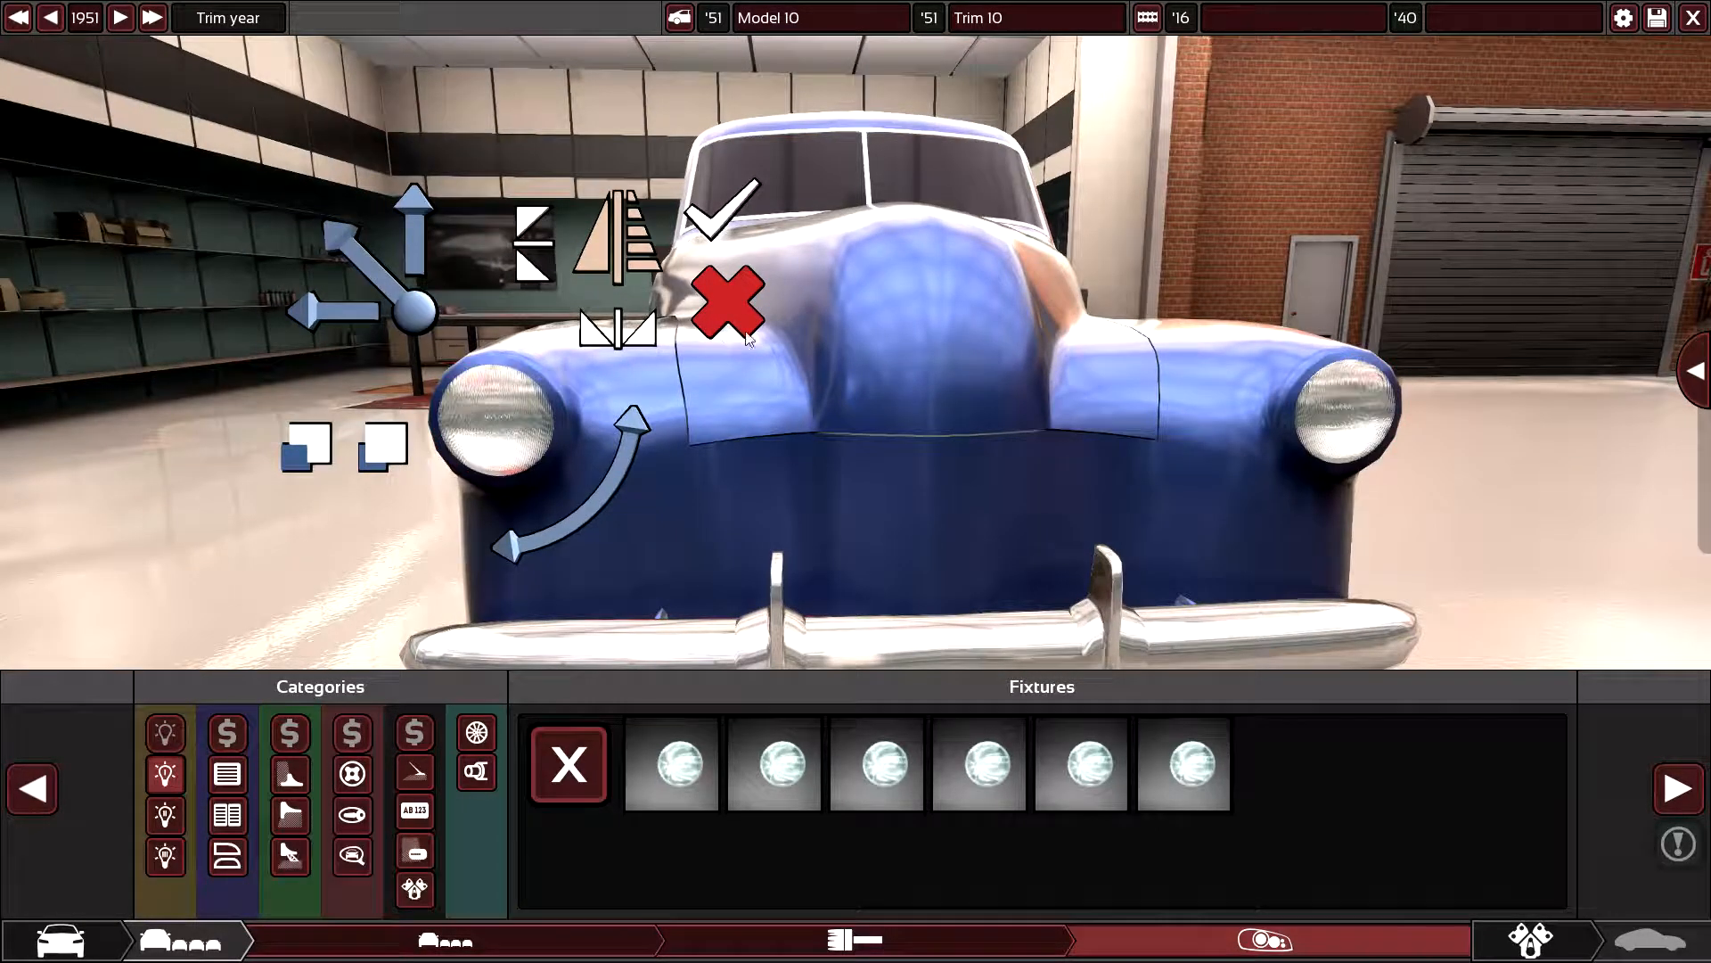
pyautogui.click(732, 234)
pyautogui.scroll(3, 1043, 433)
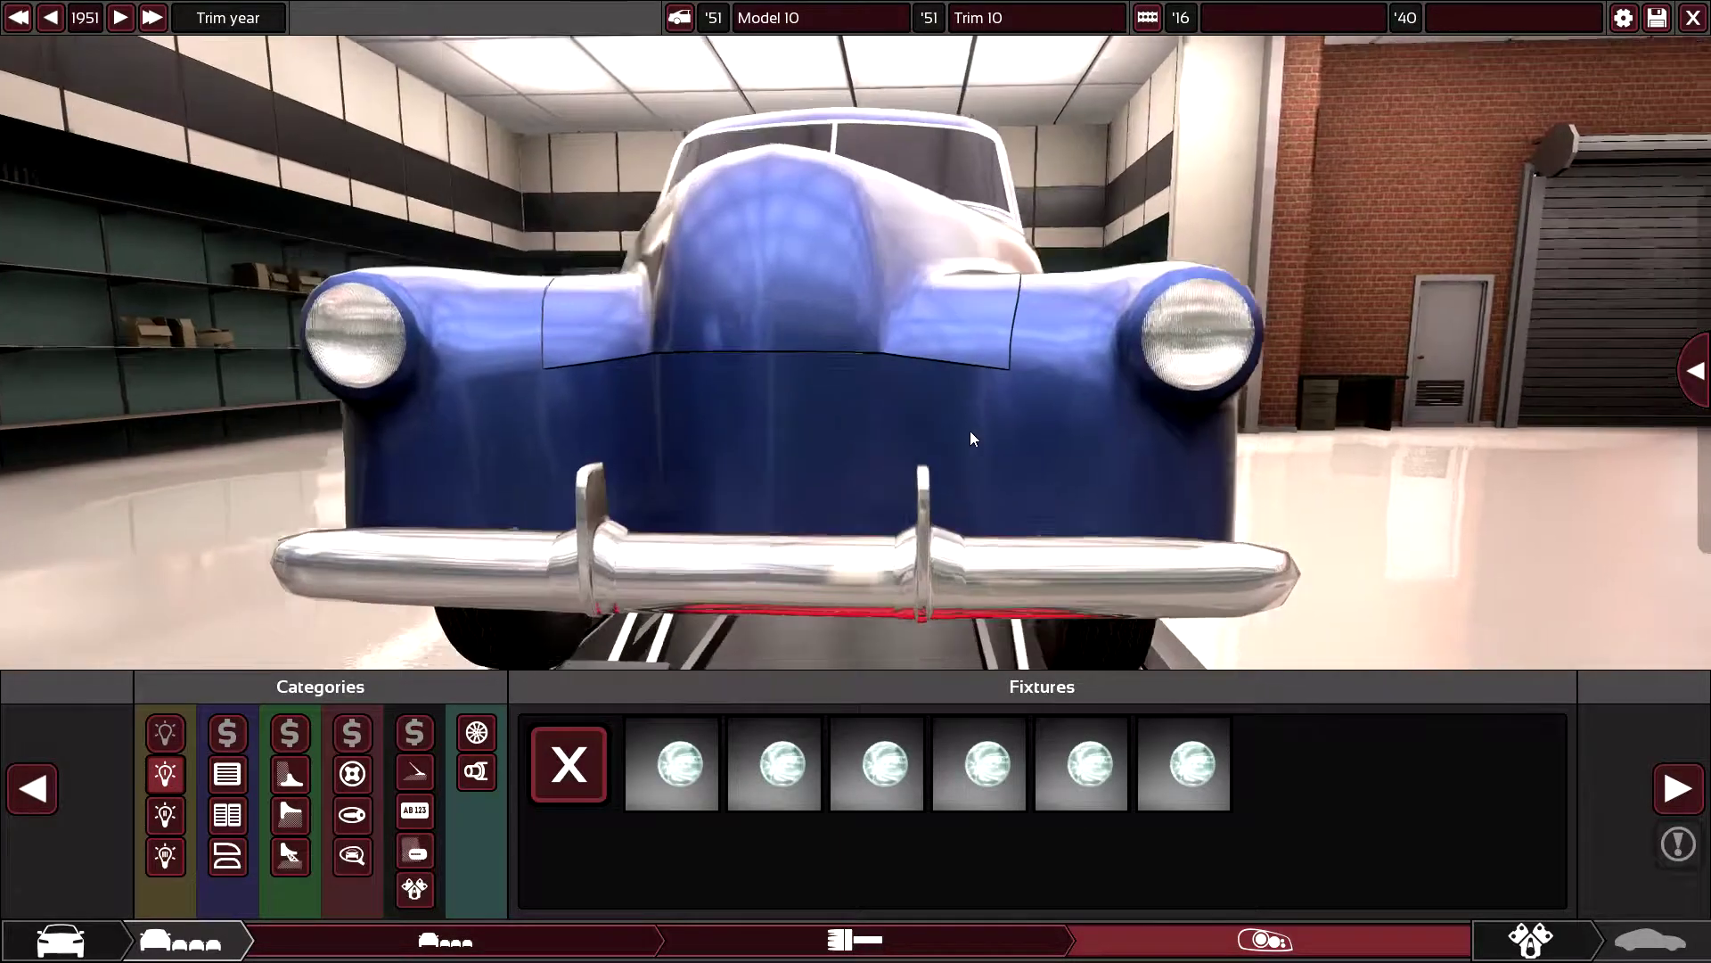
pyautogui.scroll(2, 976, 442)
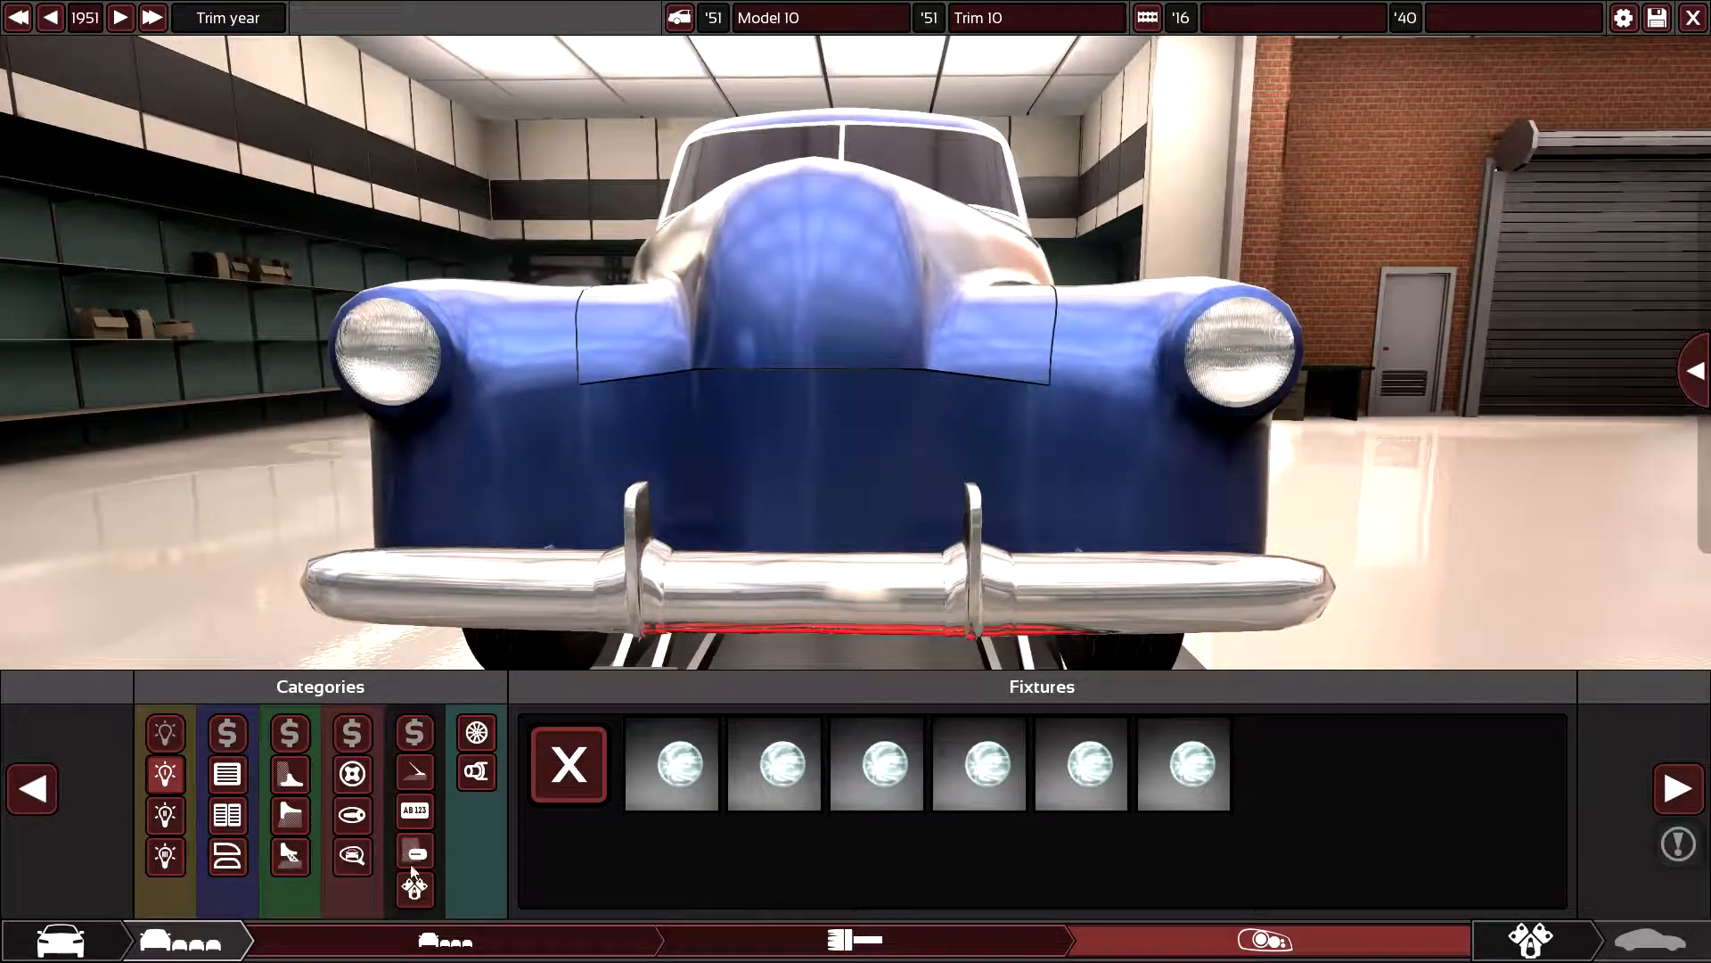
# - Place a pair of rounded-rectangle mesh vents on the car front
pyautogui.click(236, 784)
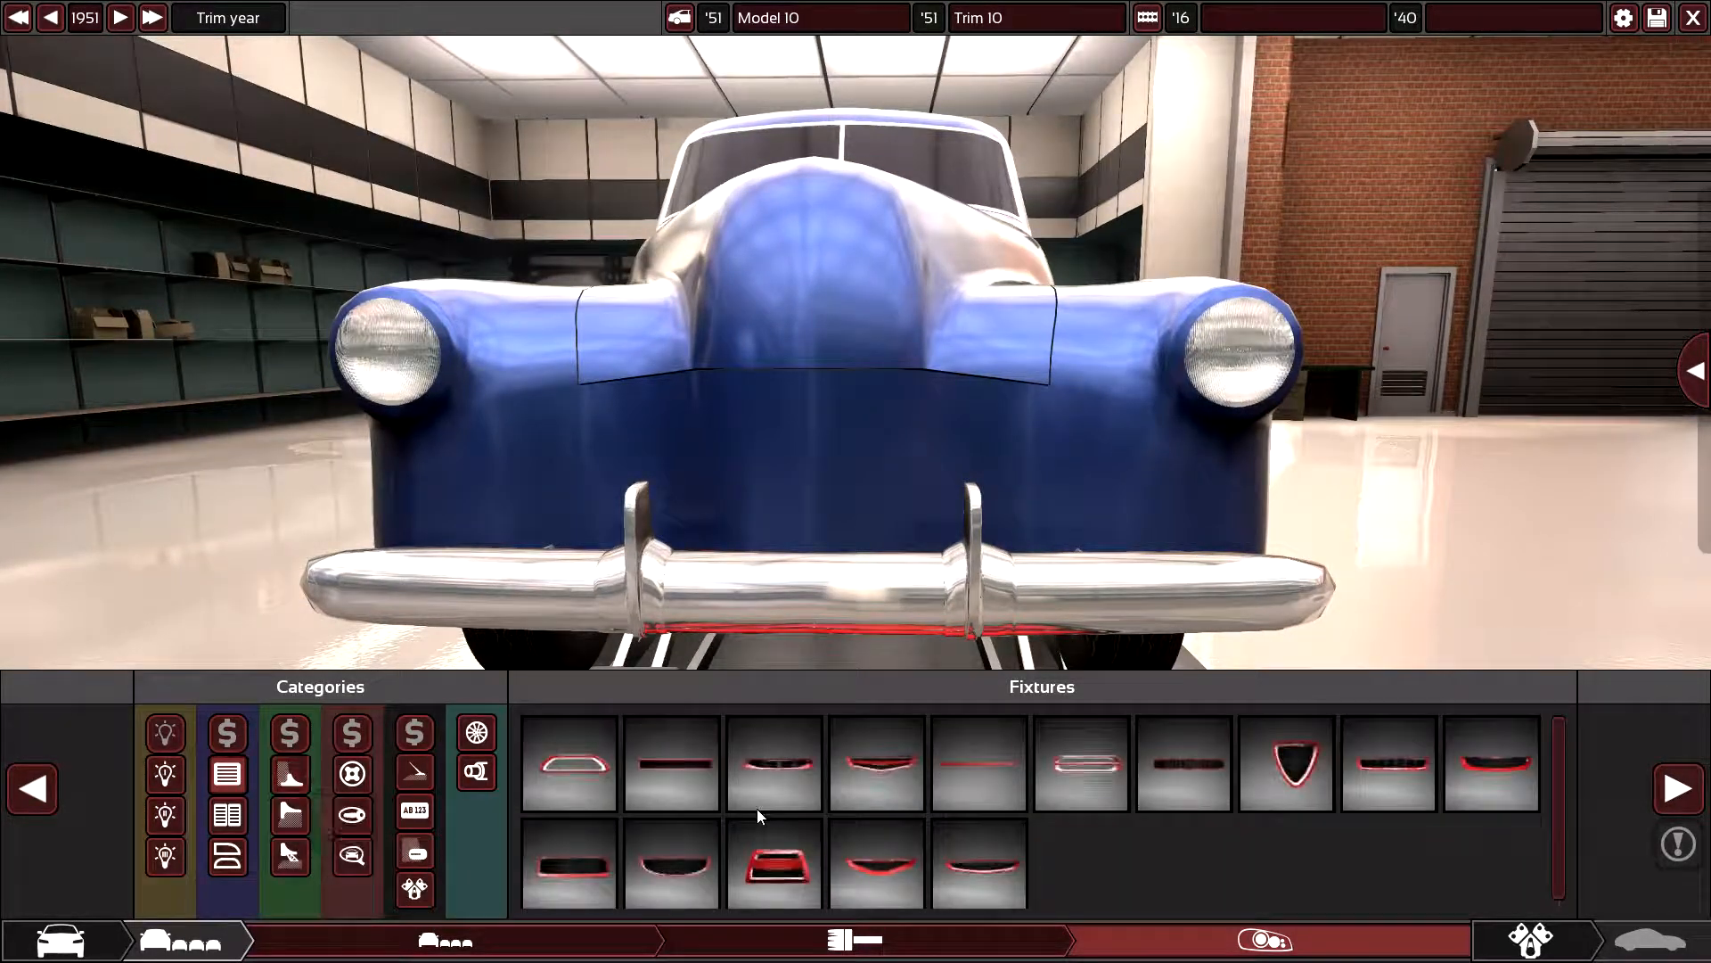
pyautogui.click(292, 811)
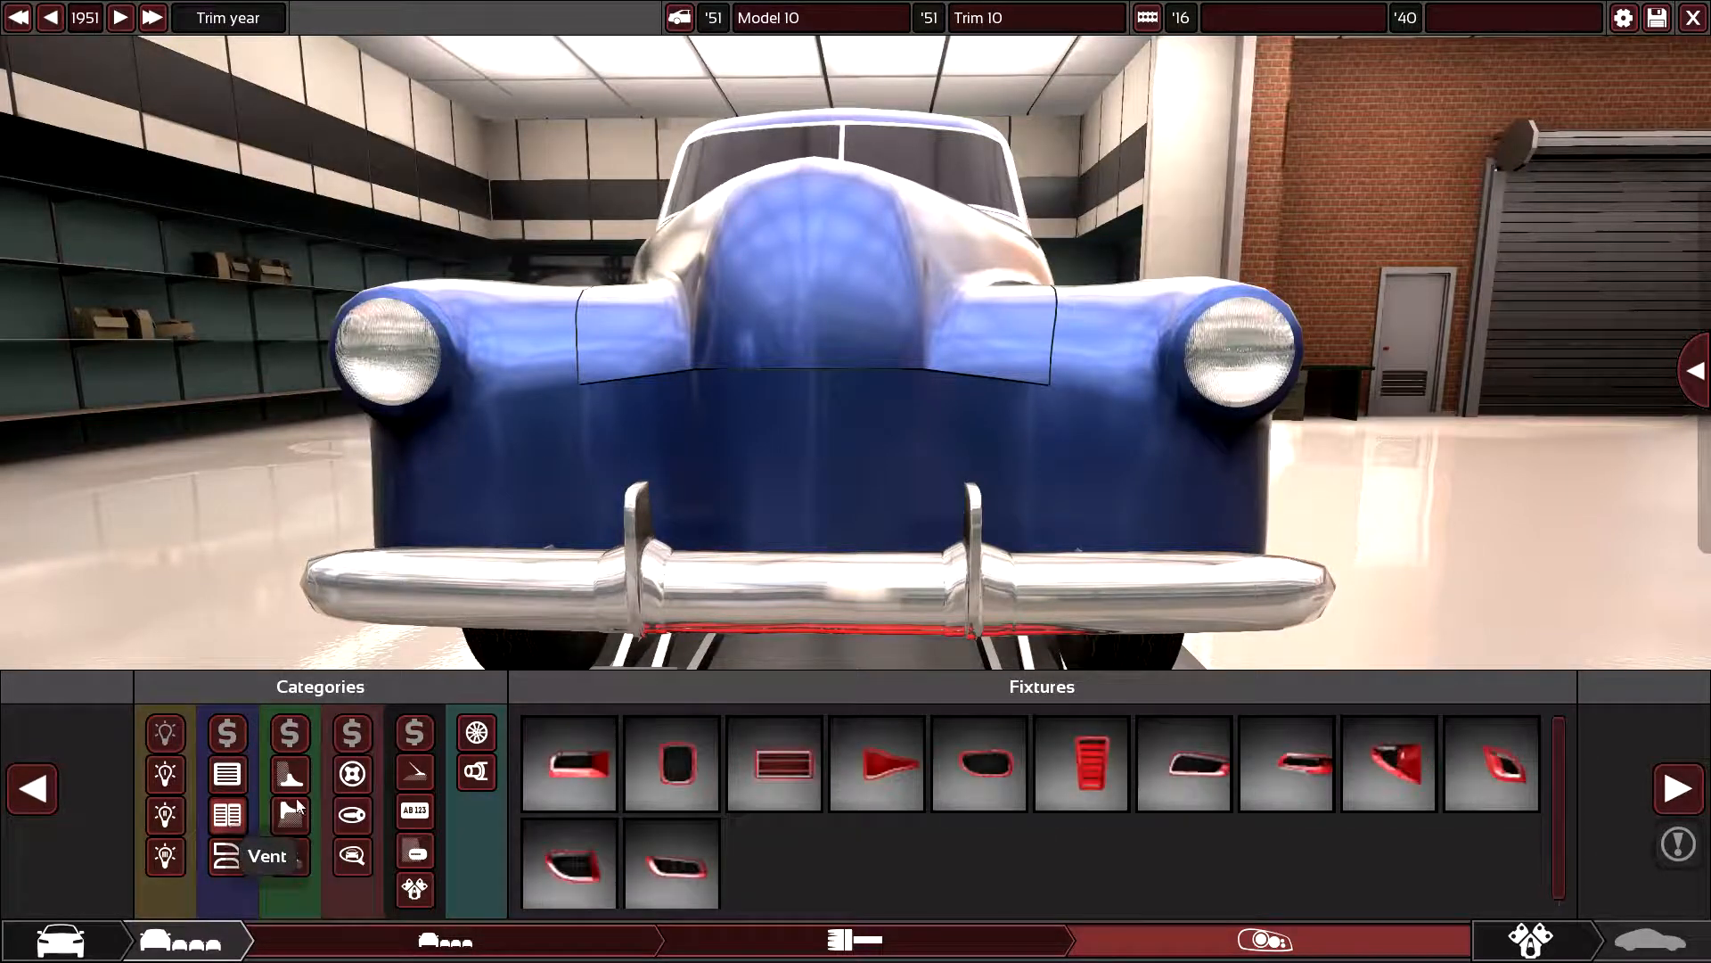
pyautogui.click(674, 783)
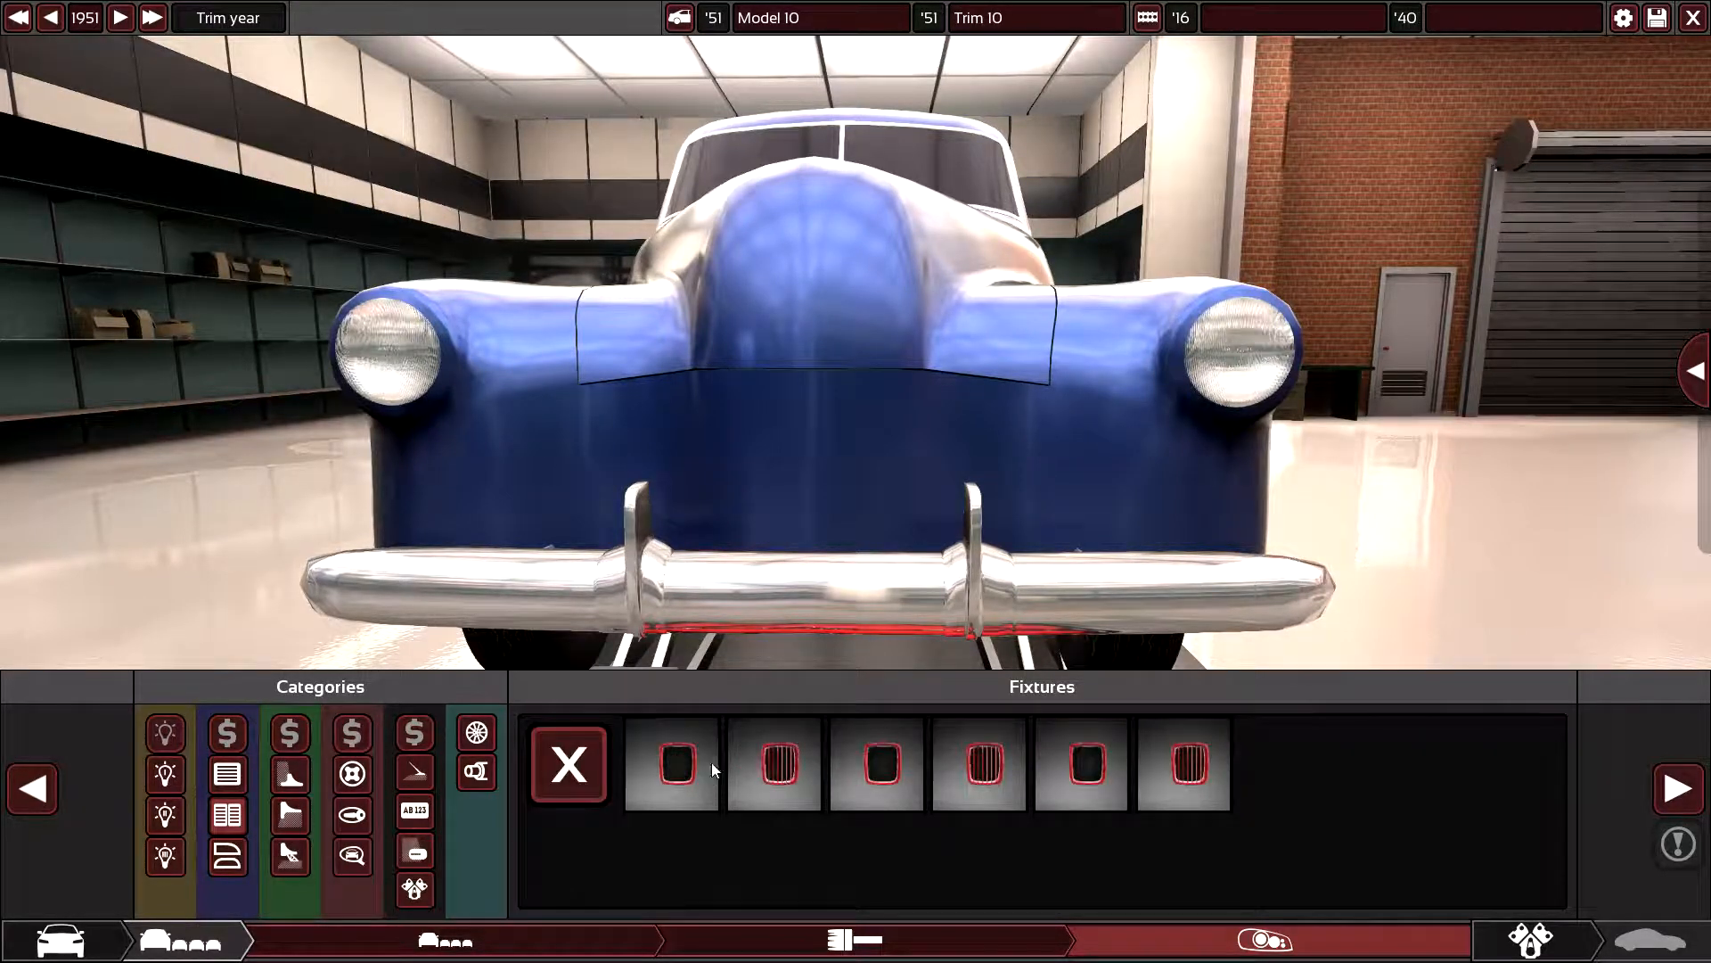
pyautogui.click(677, 764)
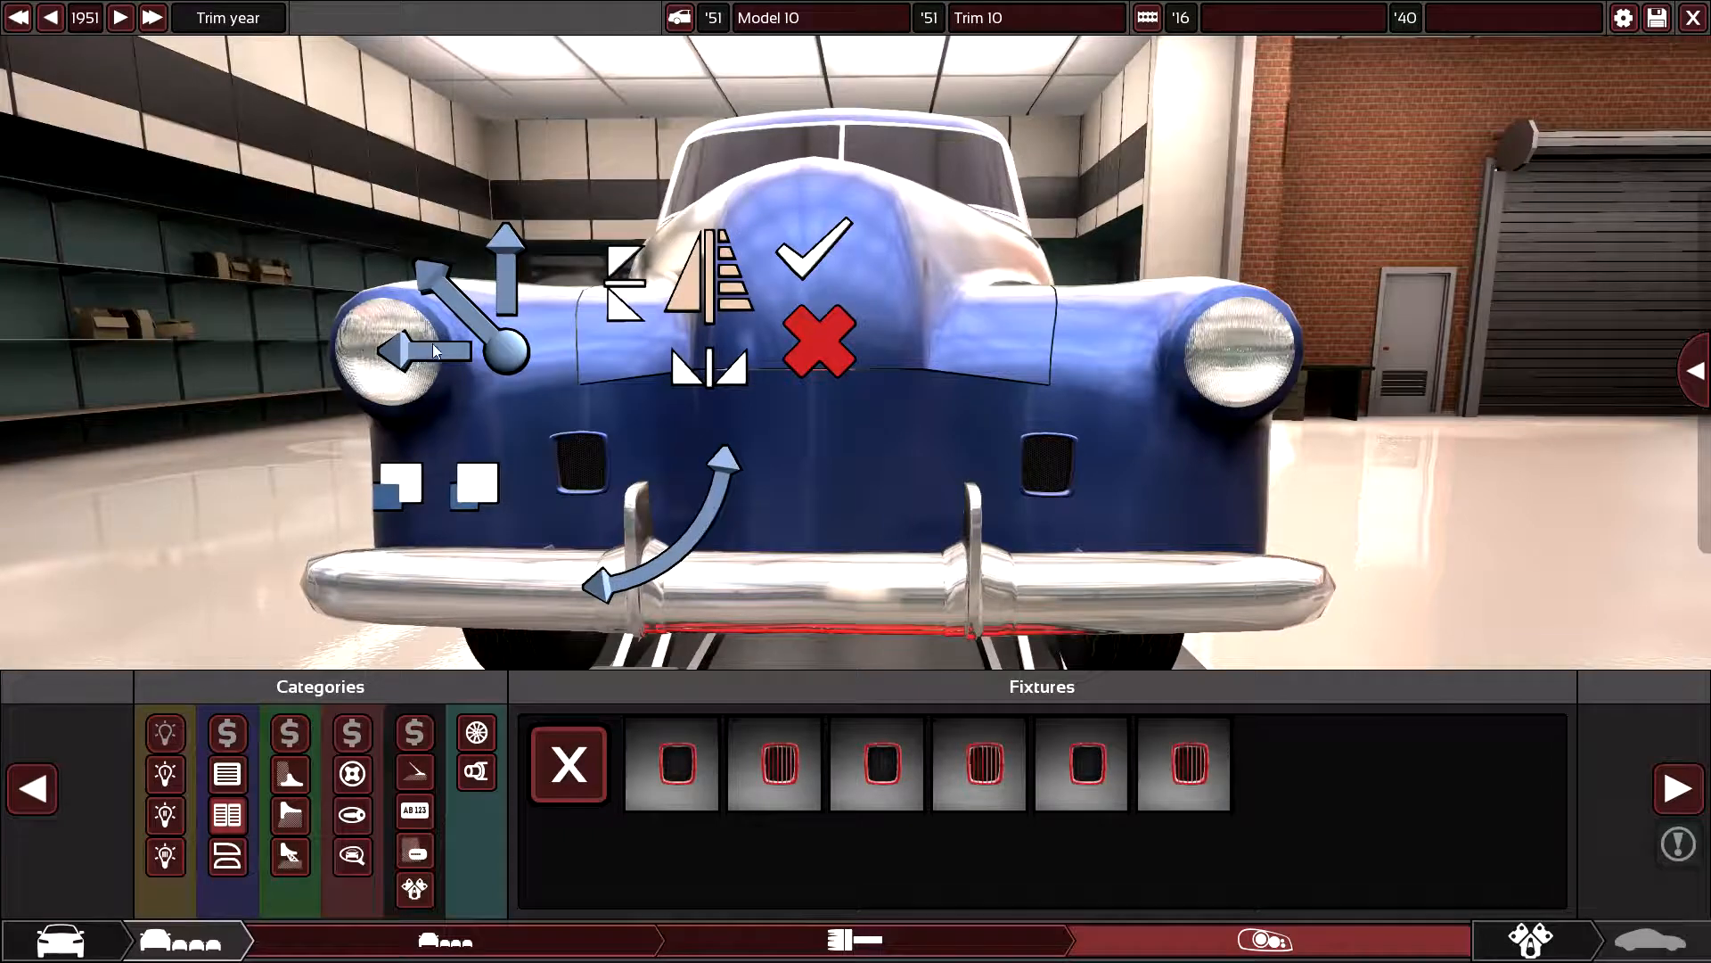
pyautogui.scroll(-2, 501, 165)
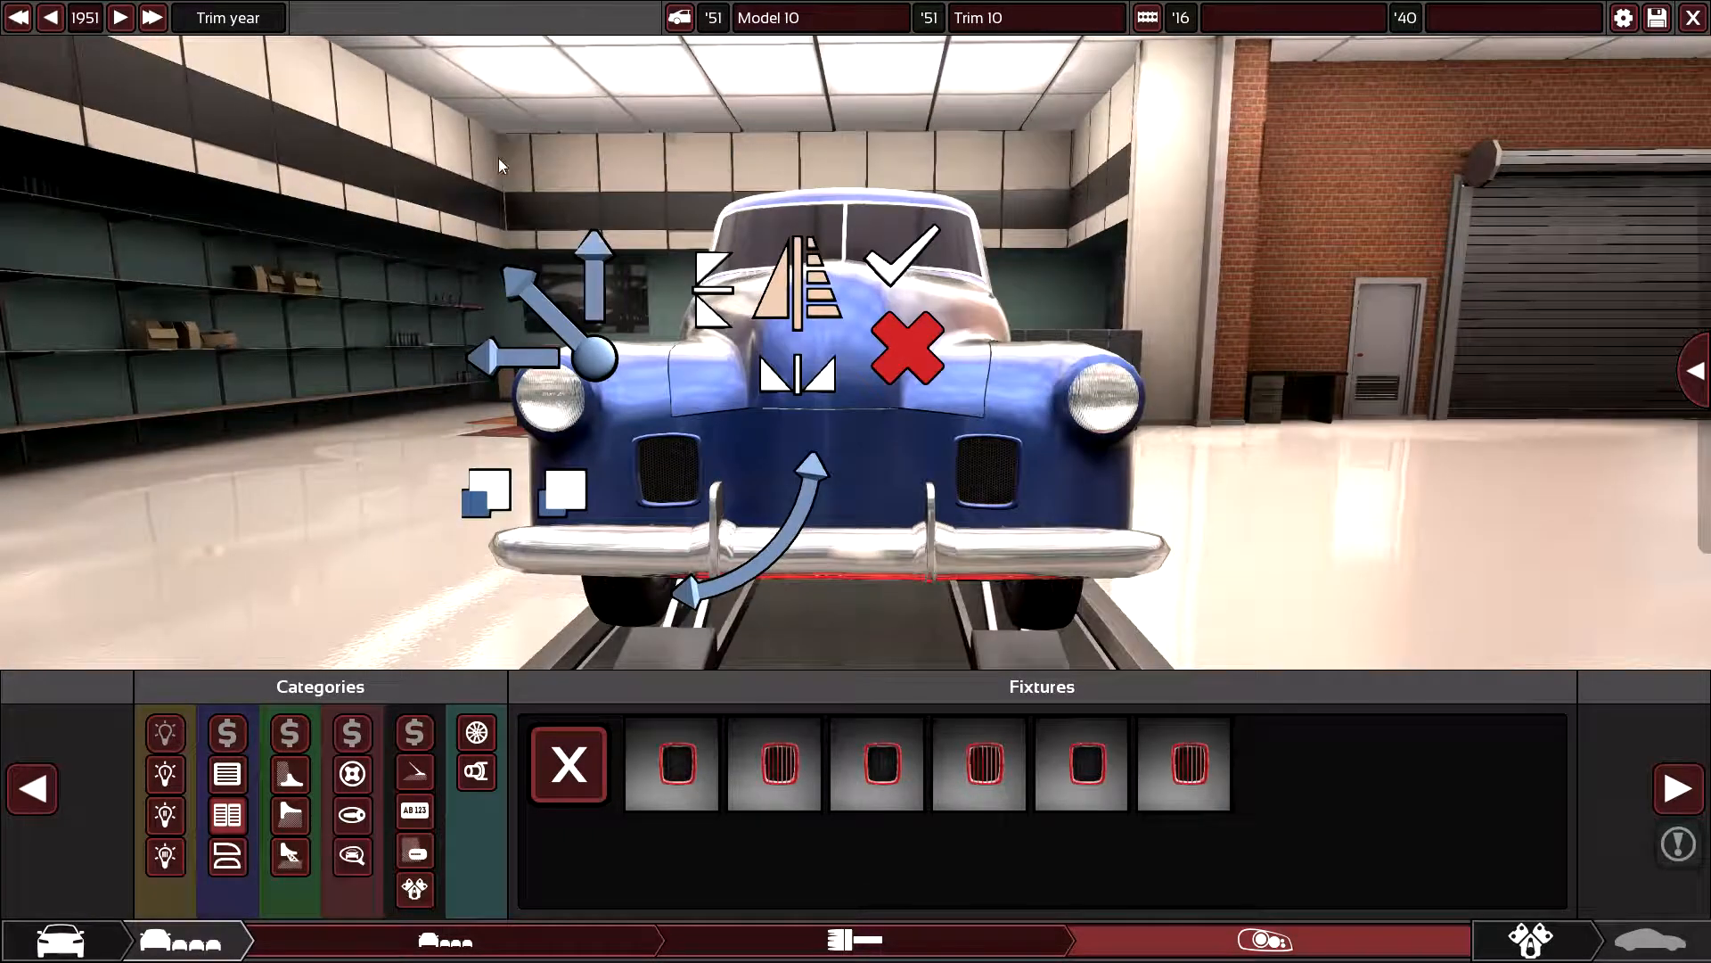
# - Resize the vents a little taller than wide and confirm them
pyautogui.moveTo(605, 309); pyautogui.dragTo(626, 162)
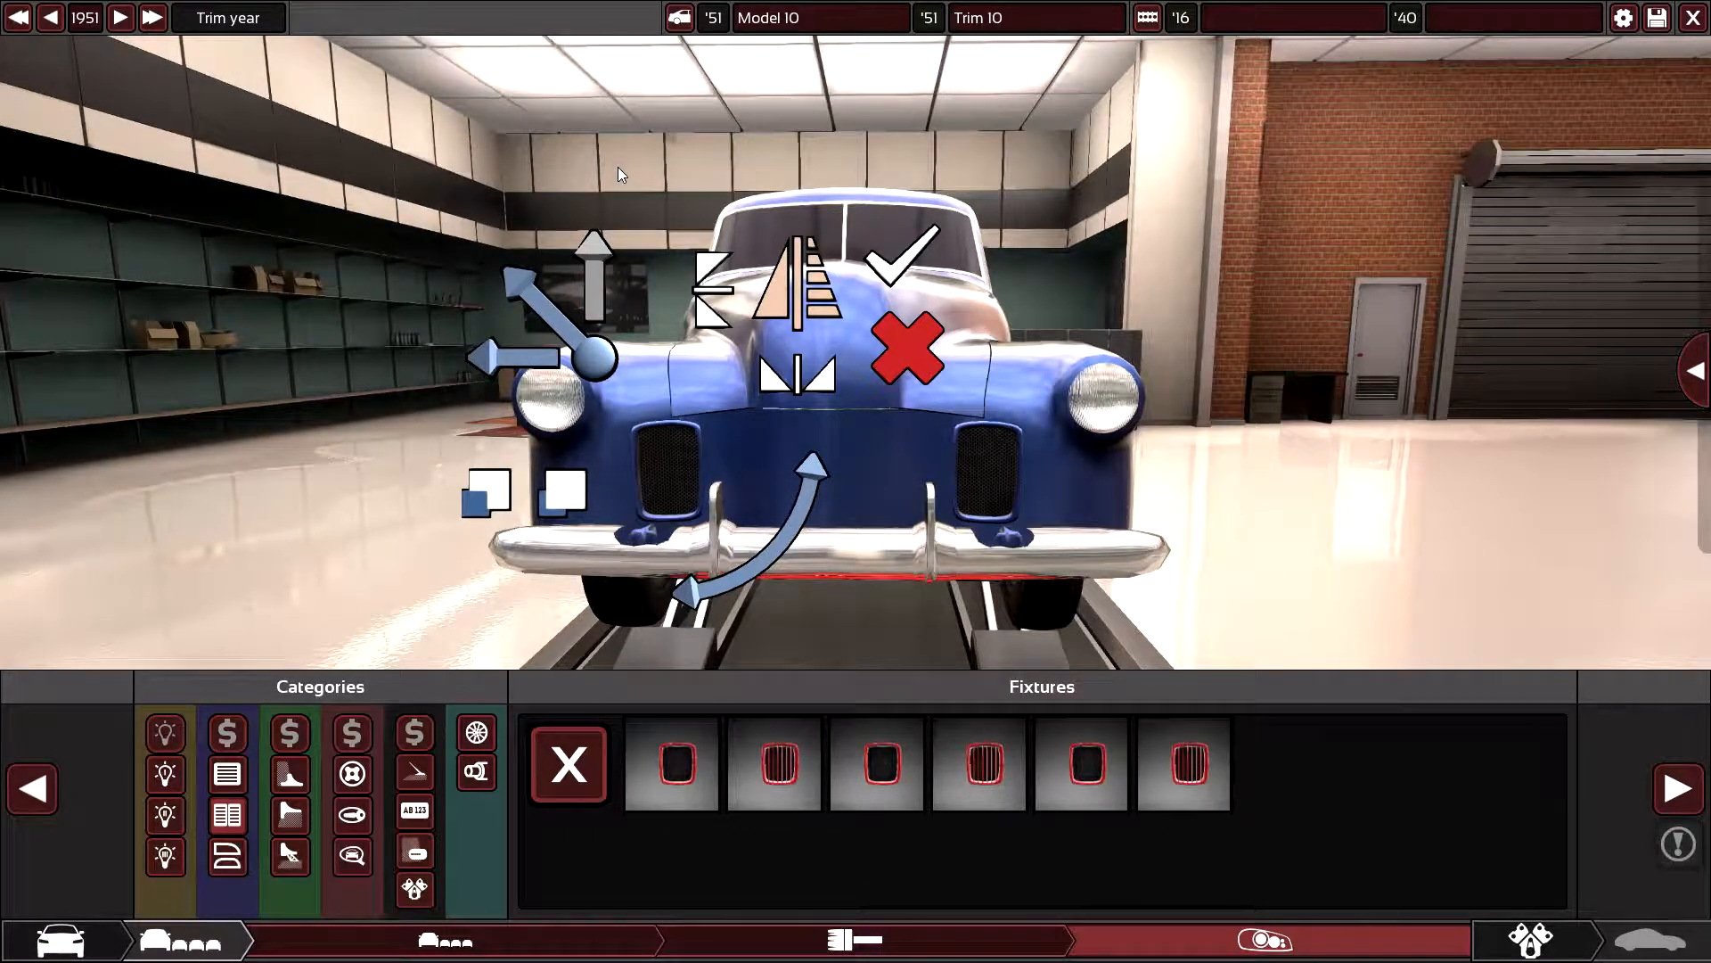
pyautogui.moveTo(519, 355); pyautogui.dragTo(402, 362)
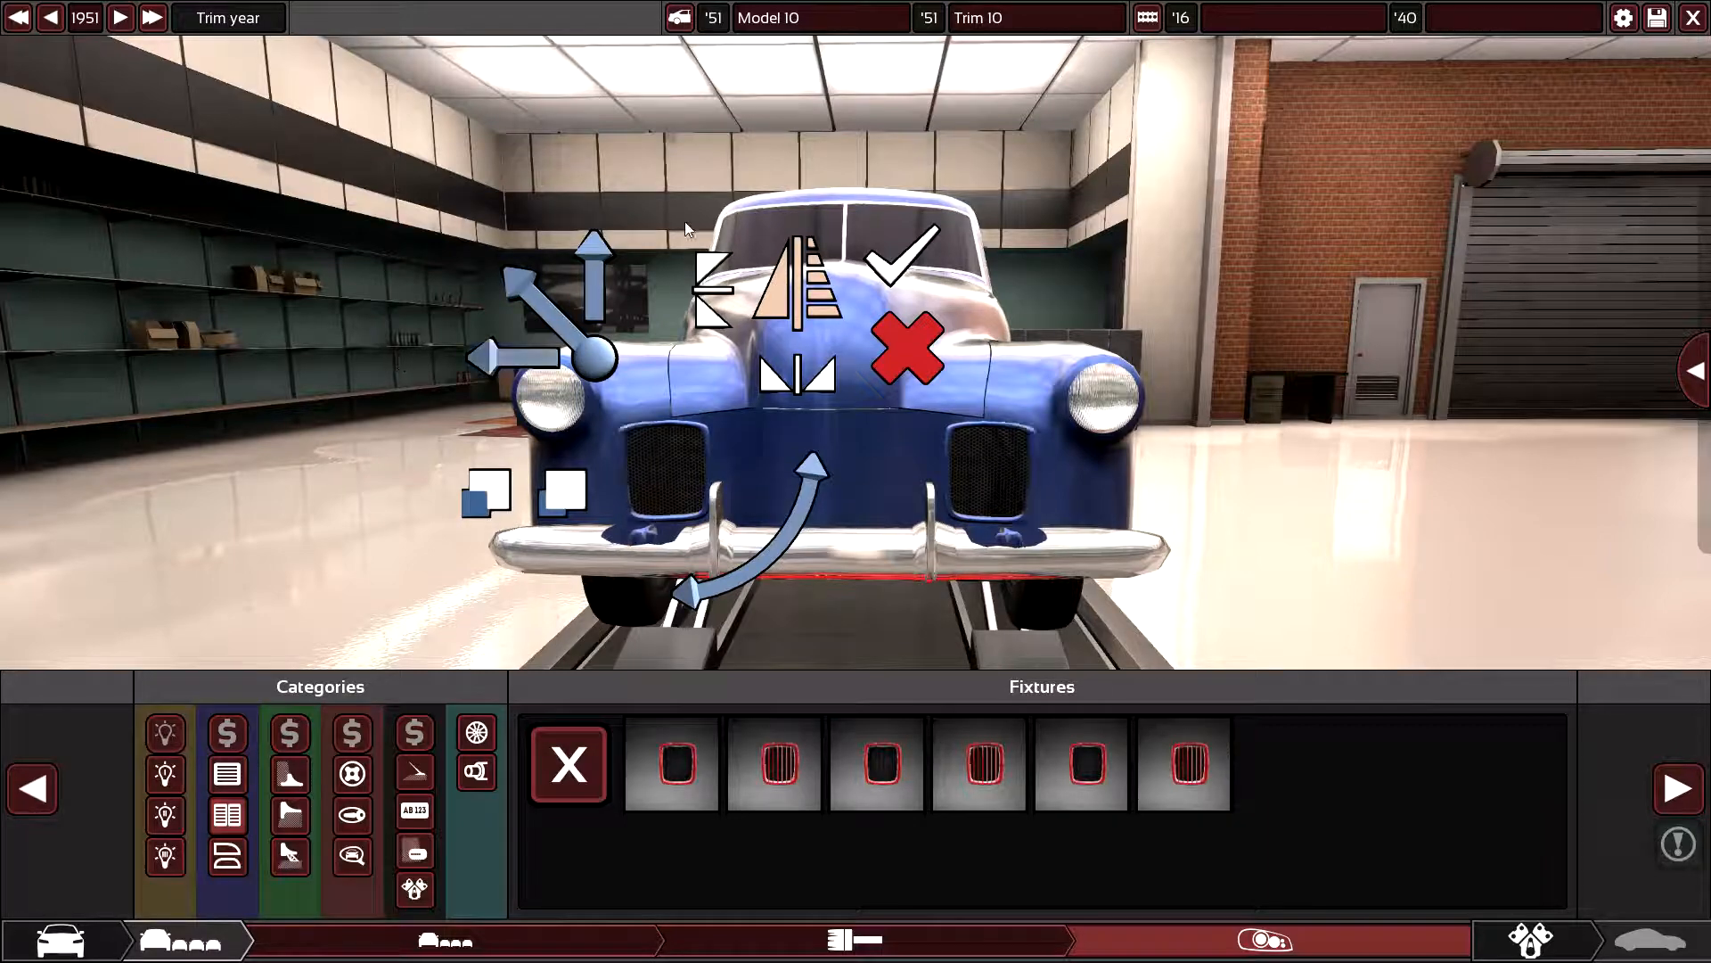
pyautogui.moveTo(590, 292); pyautogui.dragTo(604, 359)
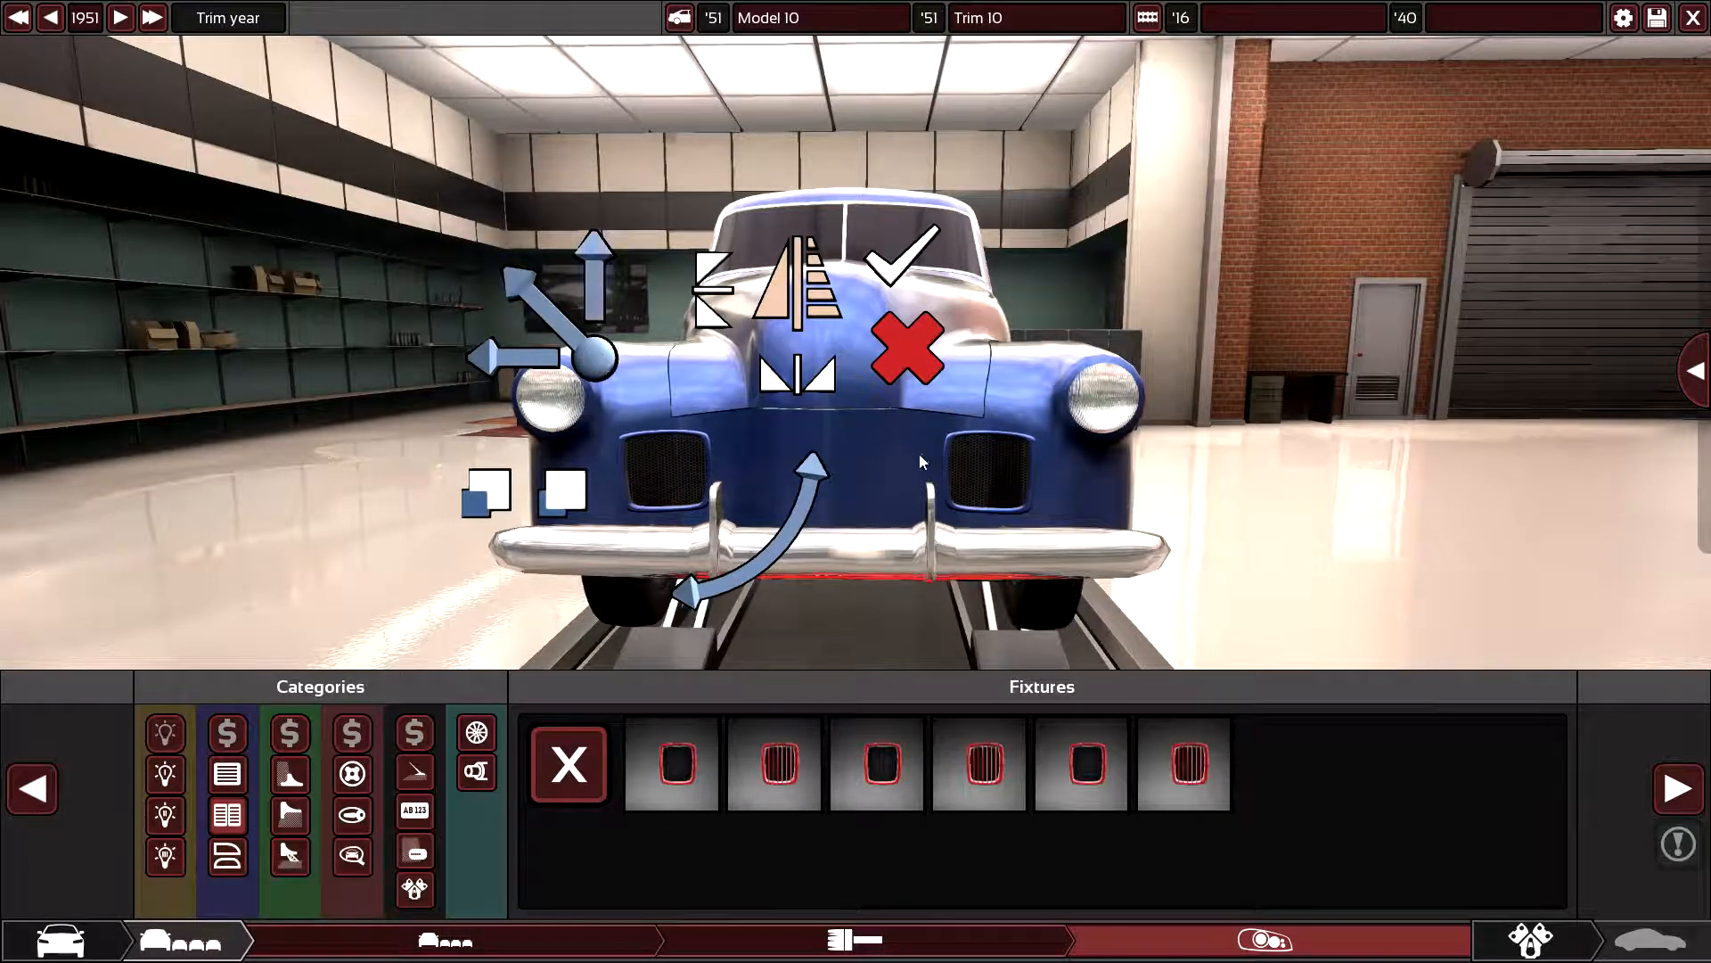
pyautogui.click(904, 252)
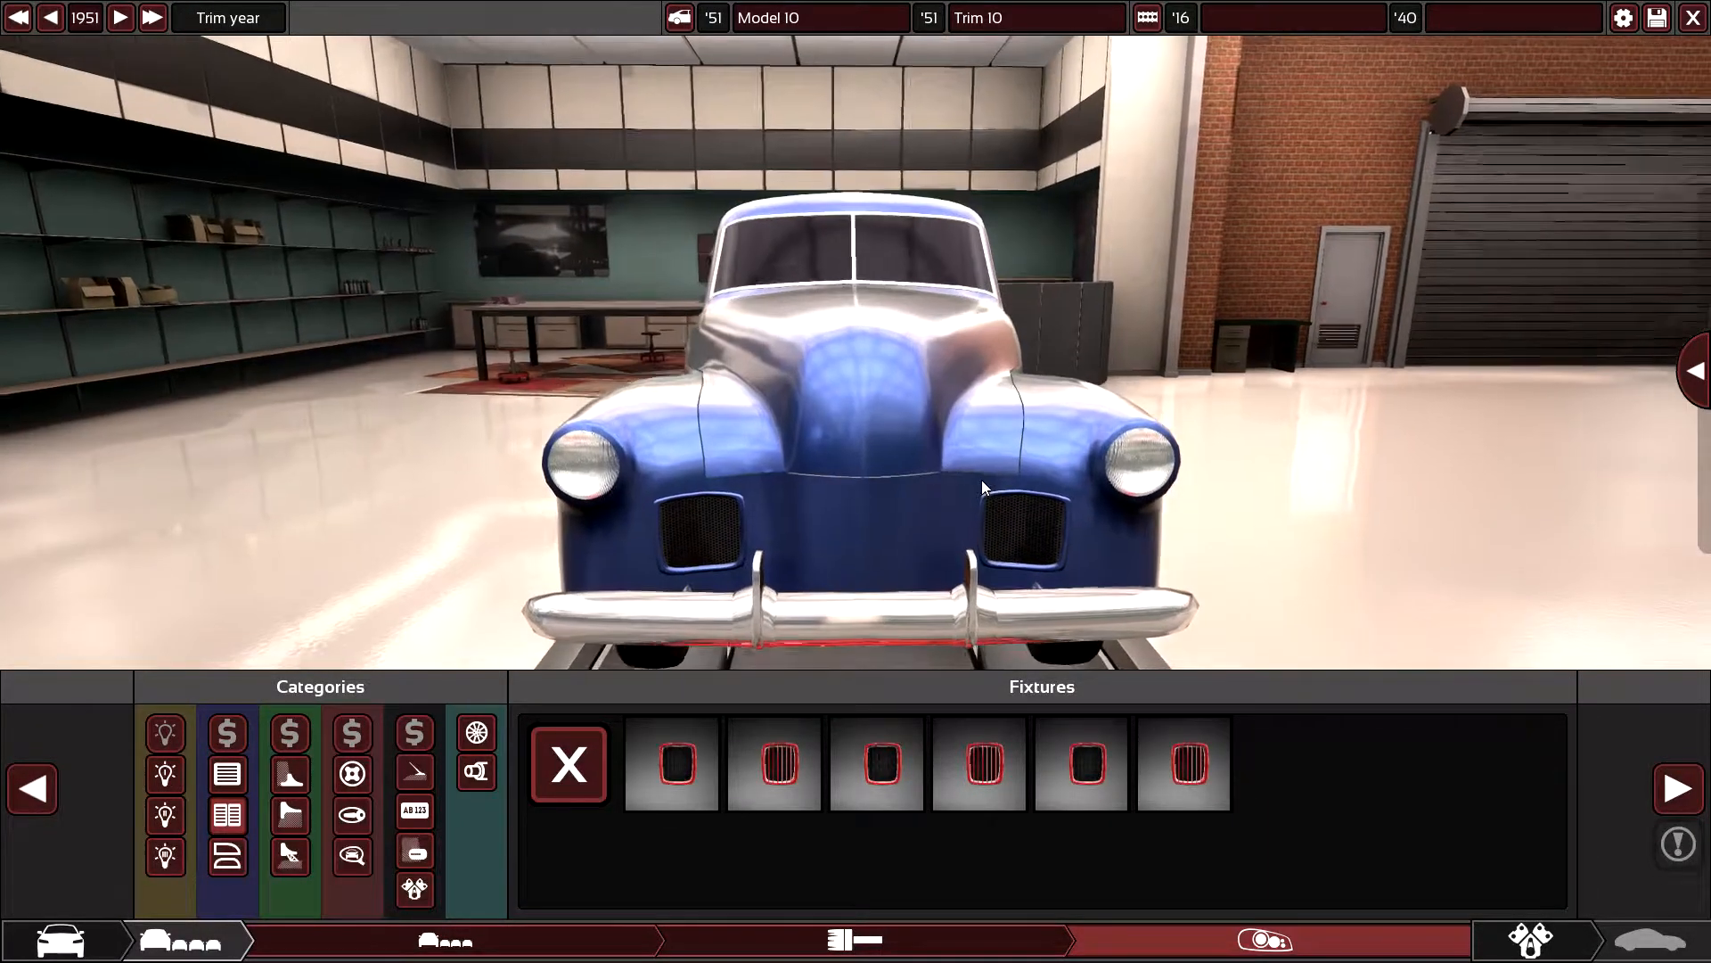
pyautogui.scroll(3, 963, 511)
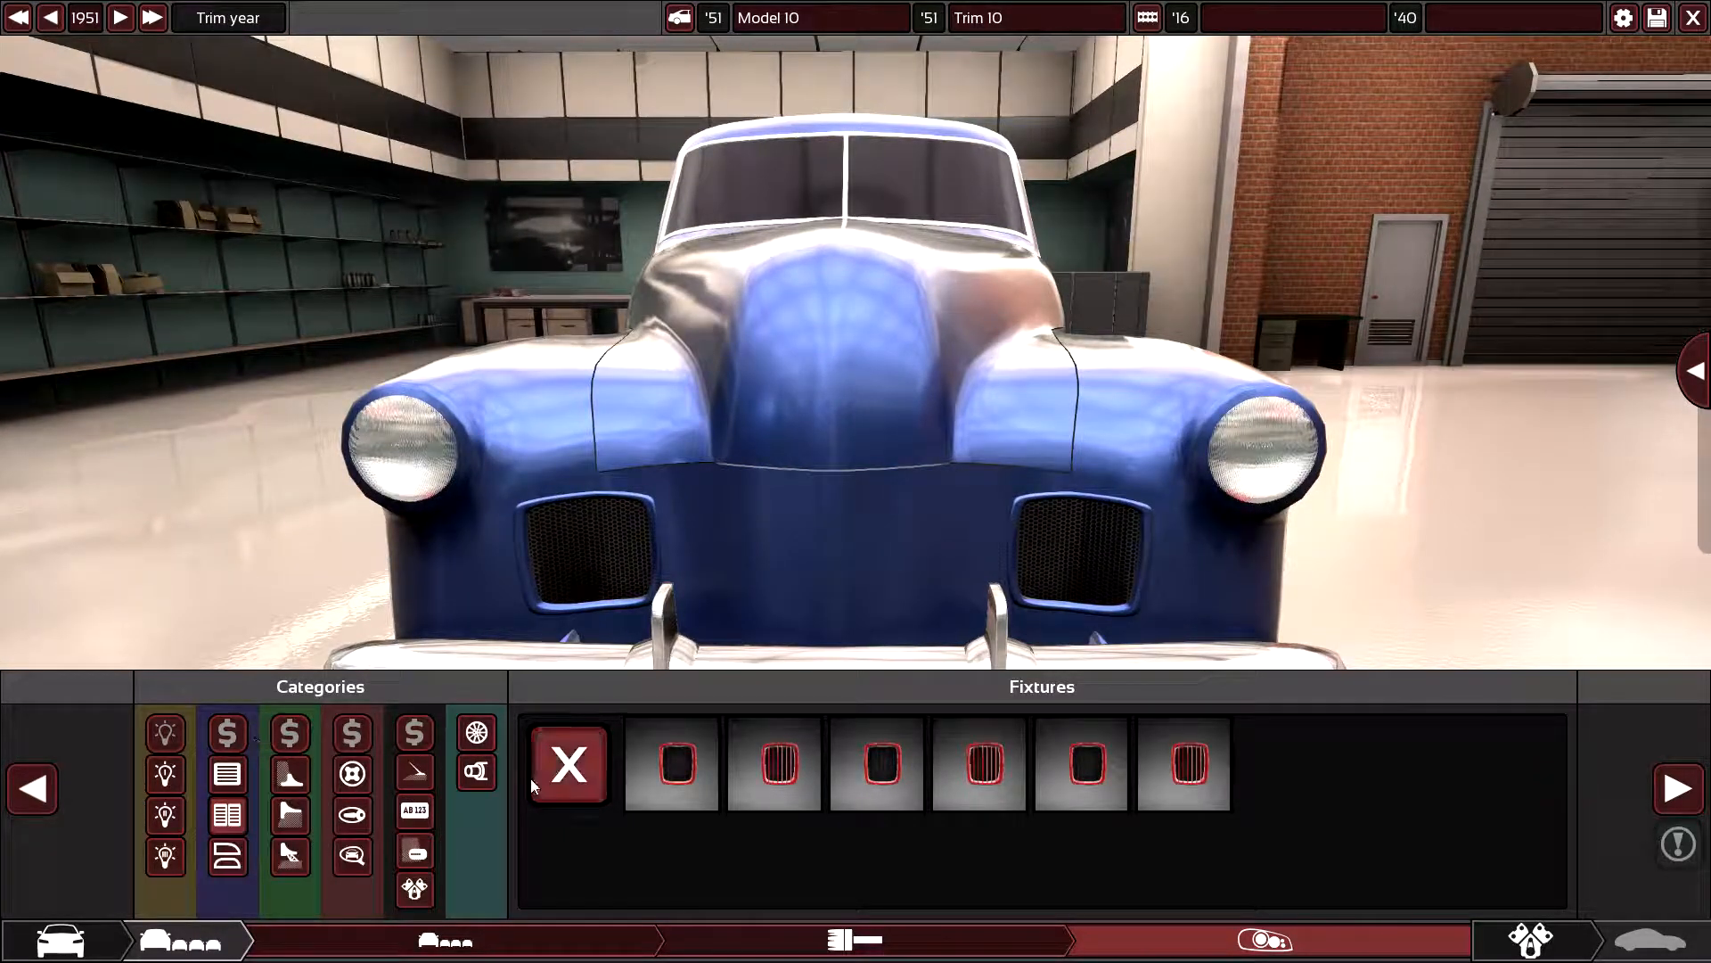
# - Place a ghost emblem on the hood and enlarge it
pyautogui.click(415, 889)
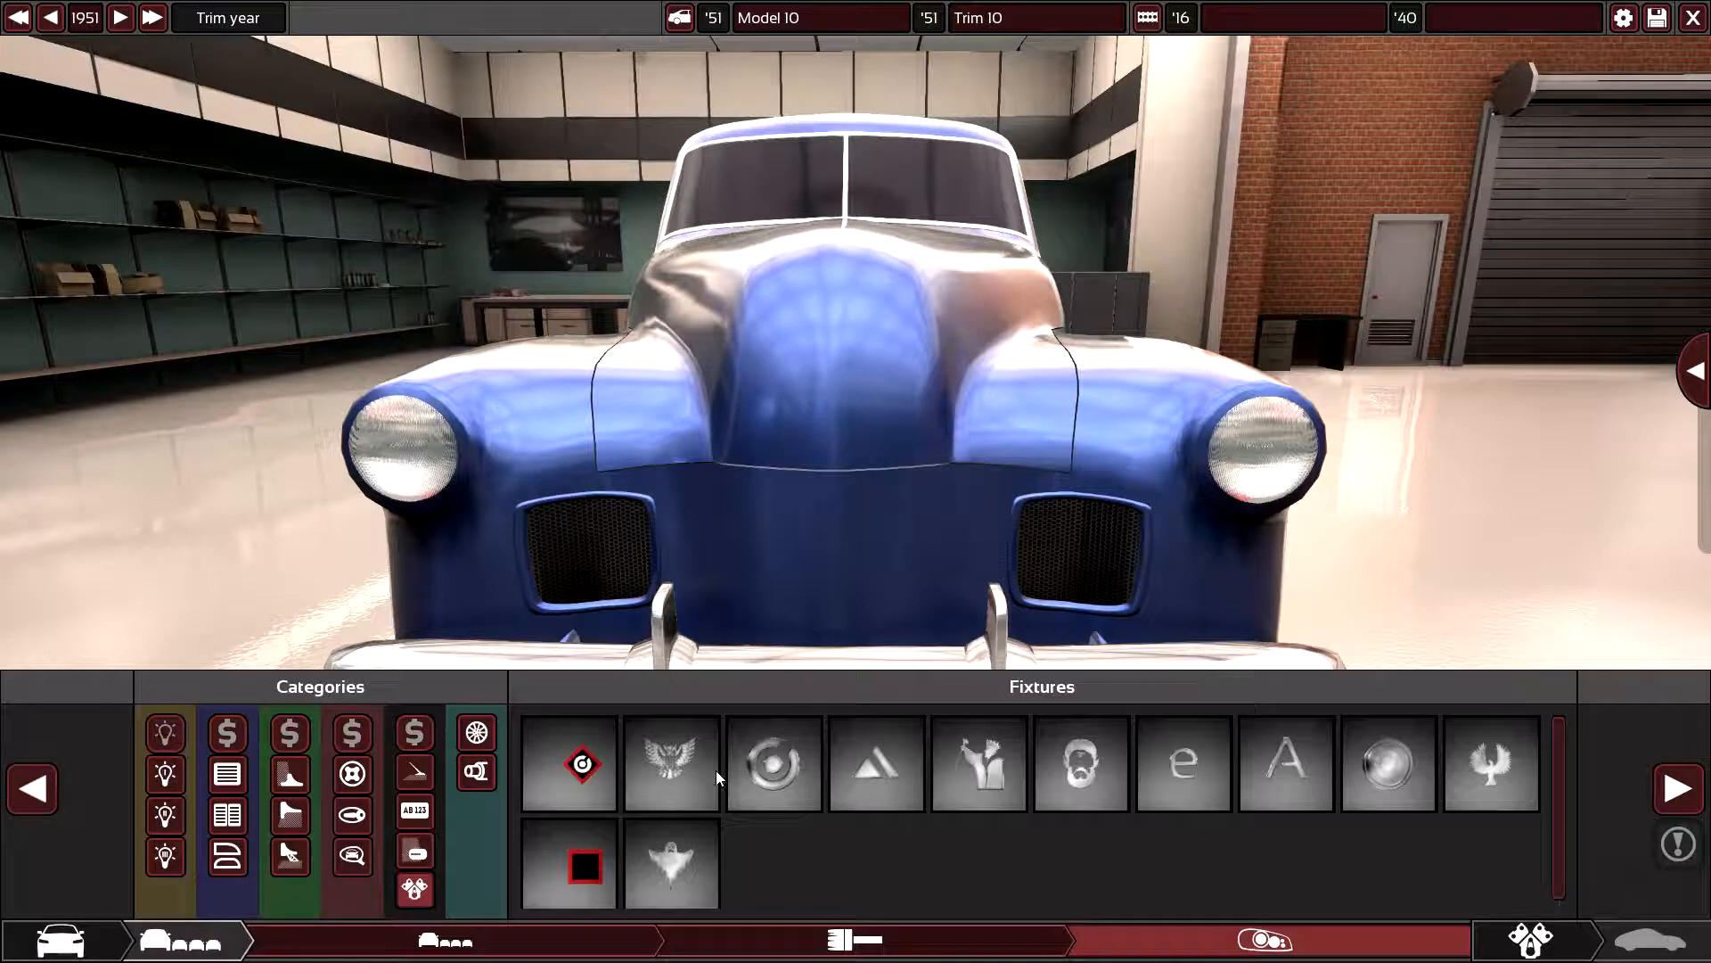
pyautogui.click(668, 866)
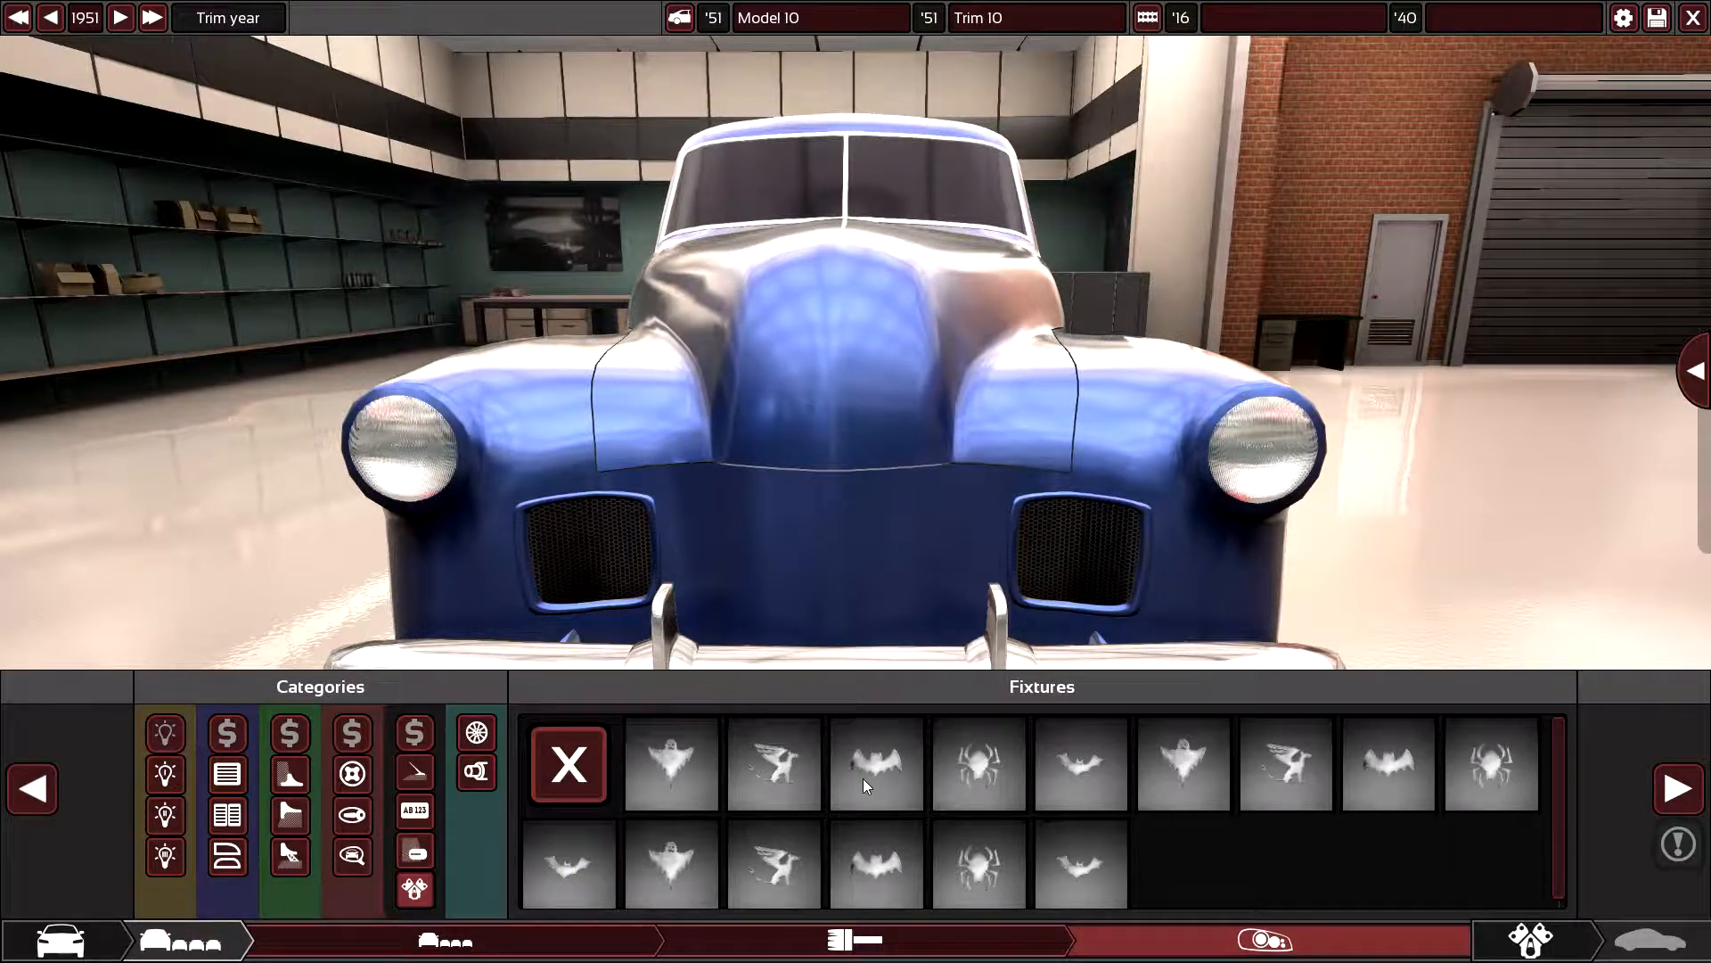
pyautogui.click(1168, 737)
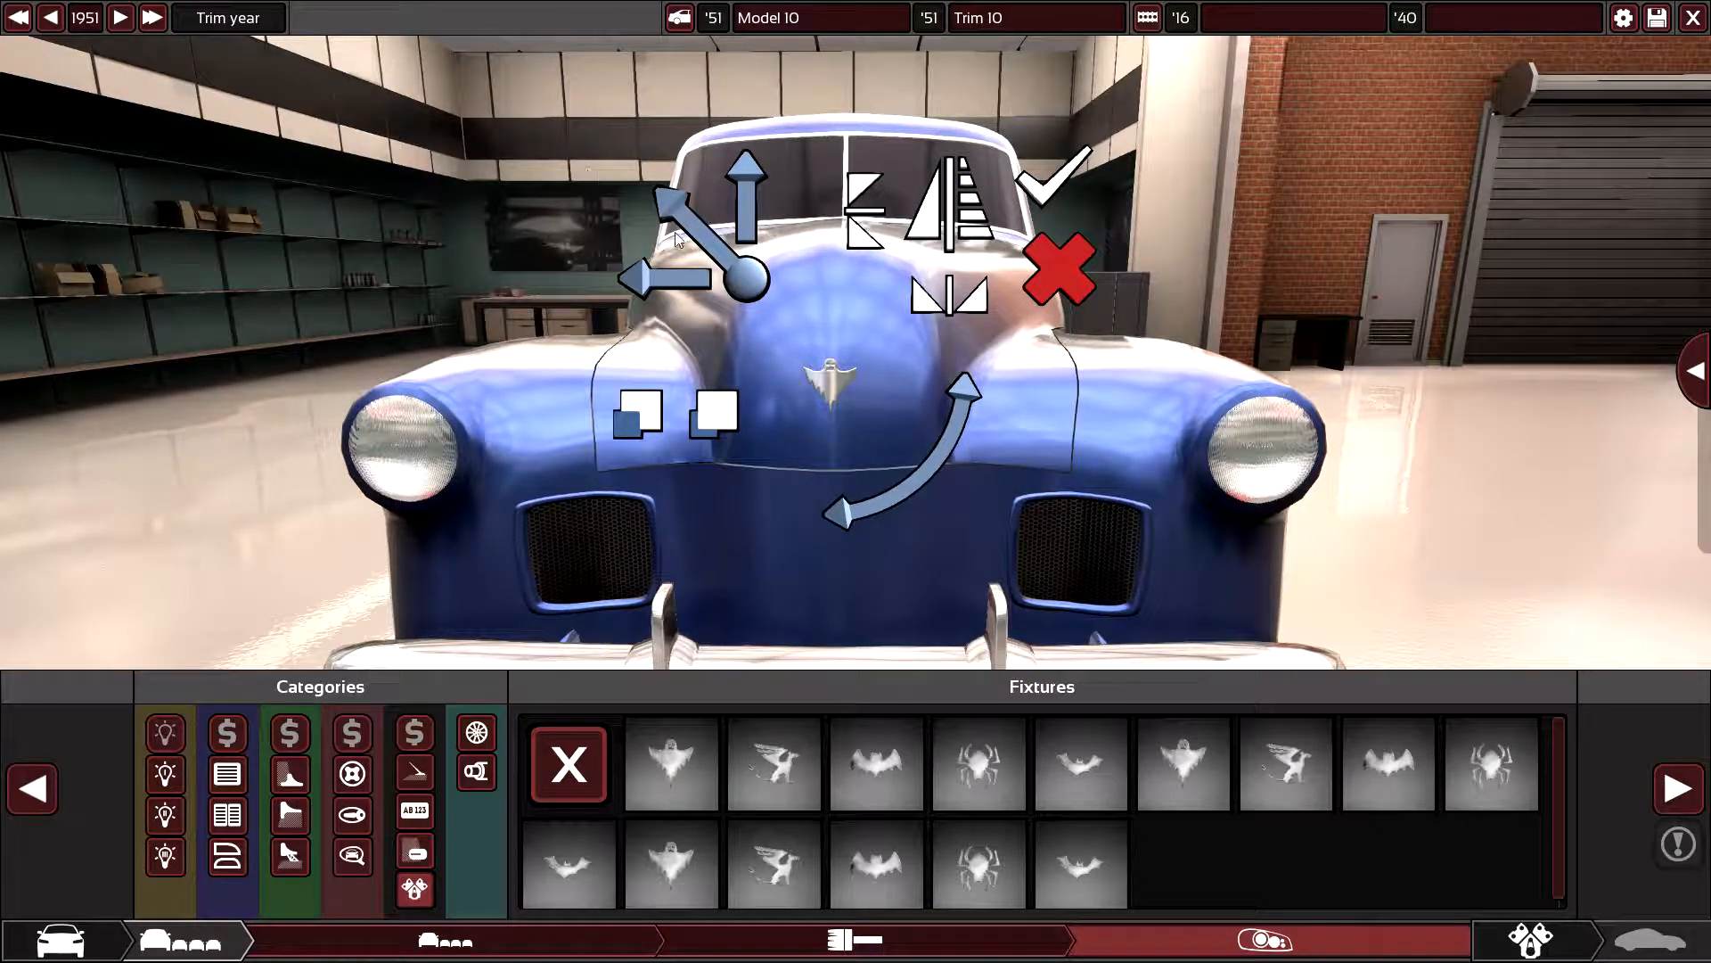
pyautogui.moveTo(676, 237); pyautogui.dragTo(710, 254)
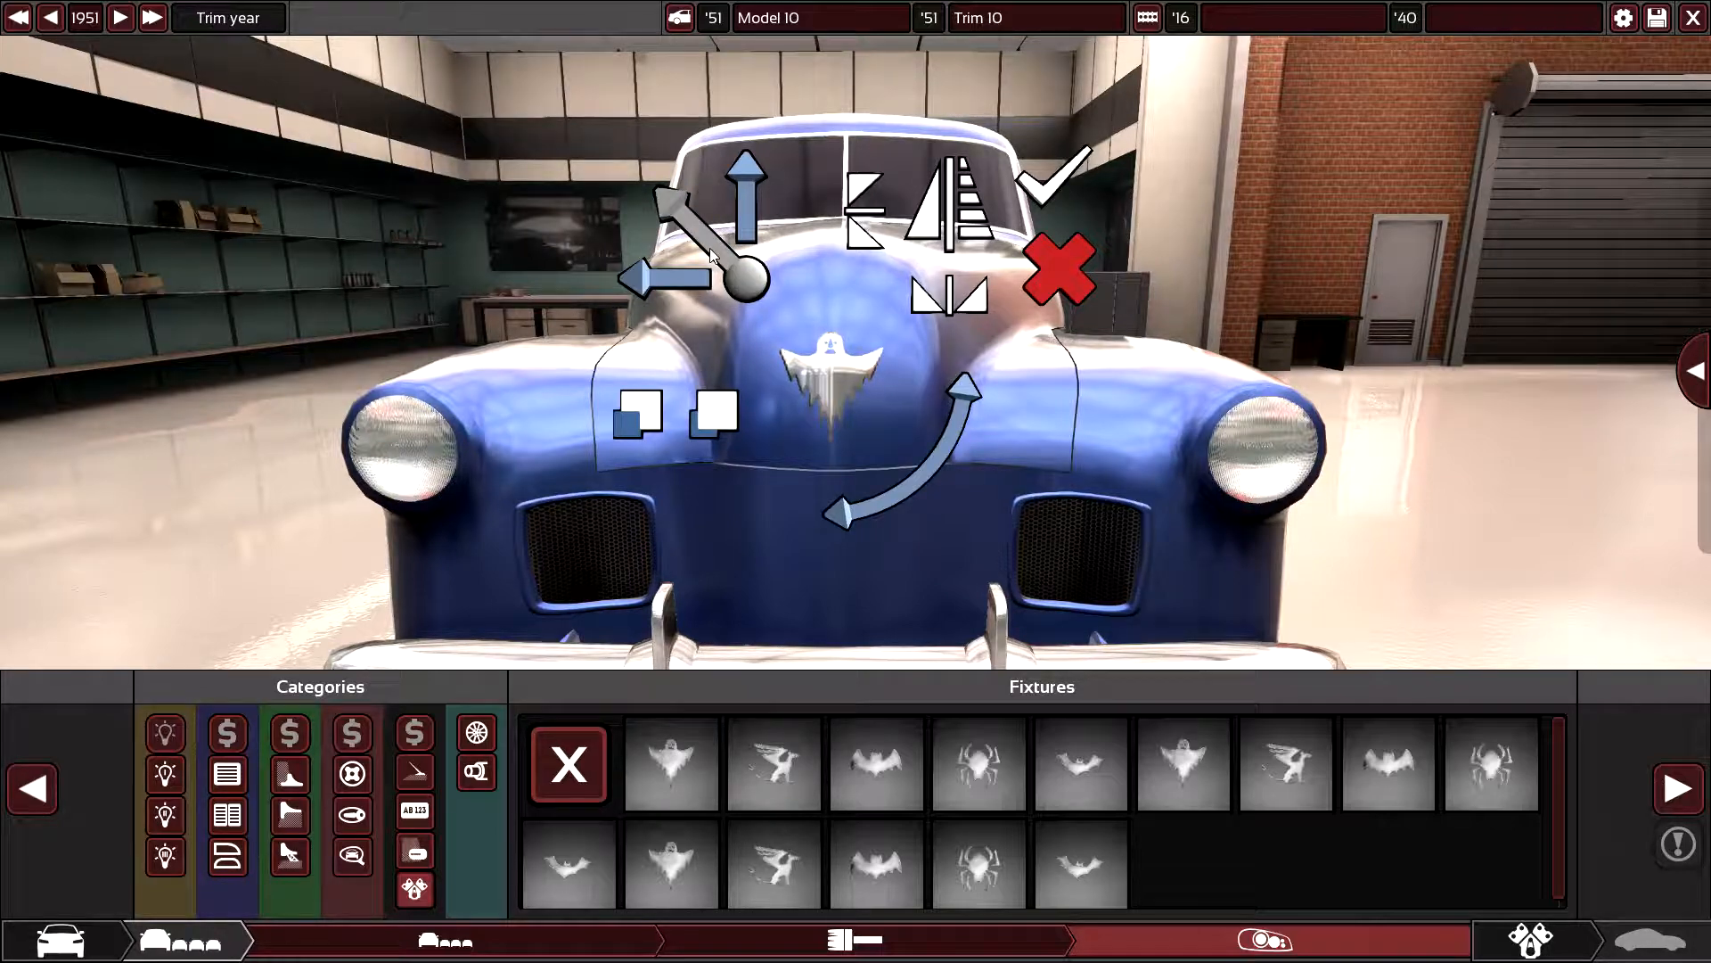
# - Move the emblem high on the centre of the hood and confirm its placement
pyautogui.moveTo(963, 342); pyautogui.dragTo(636, 512)
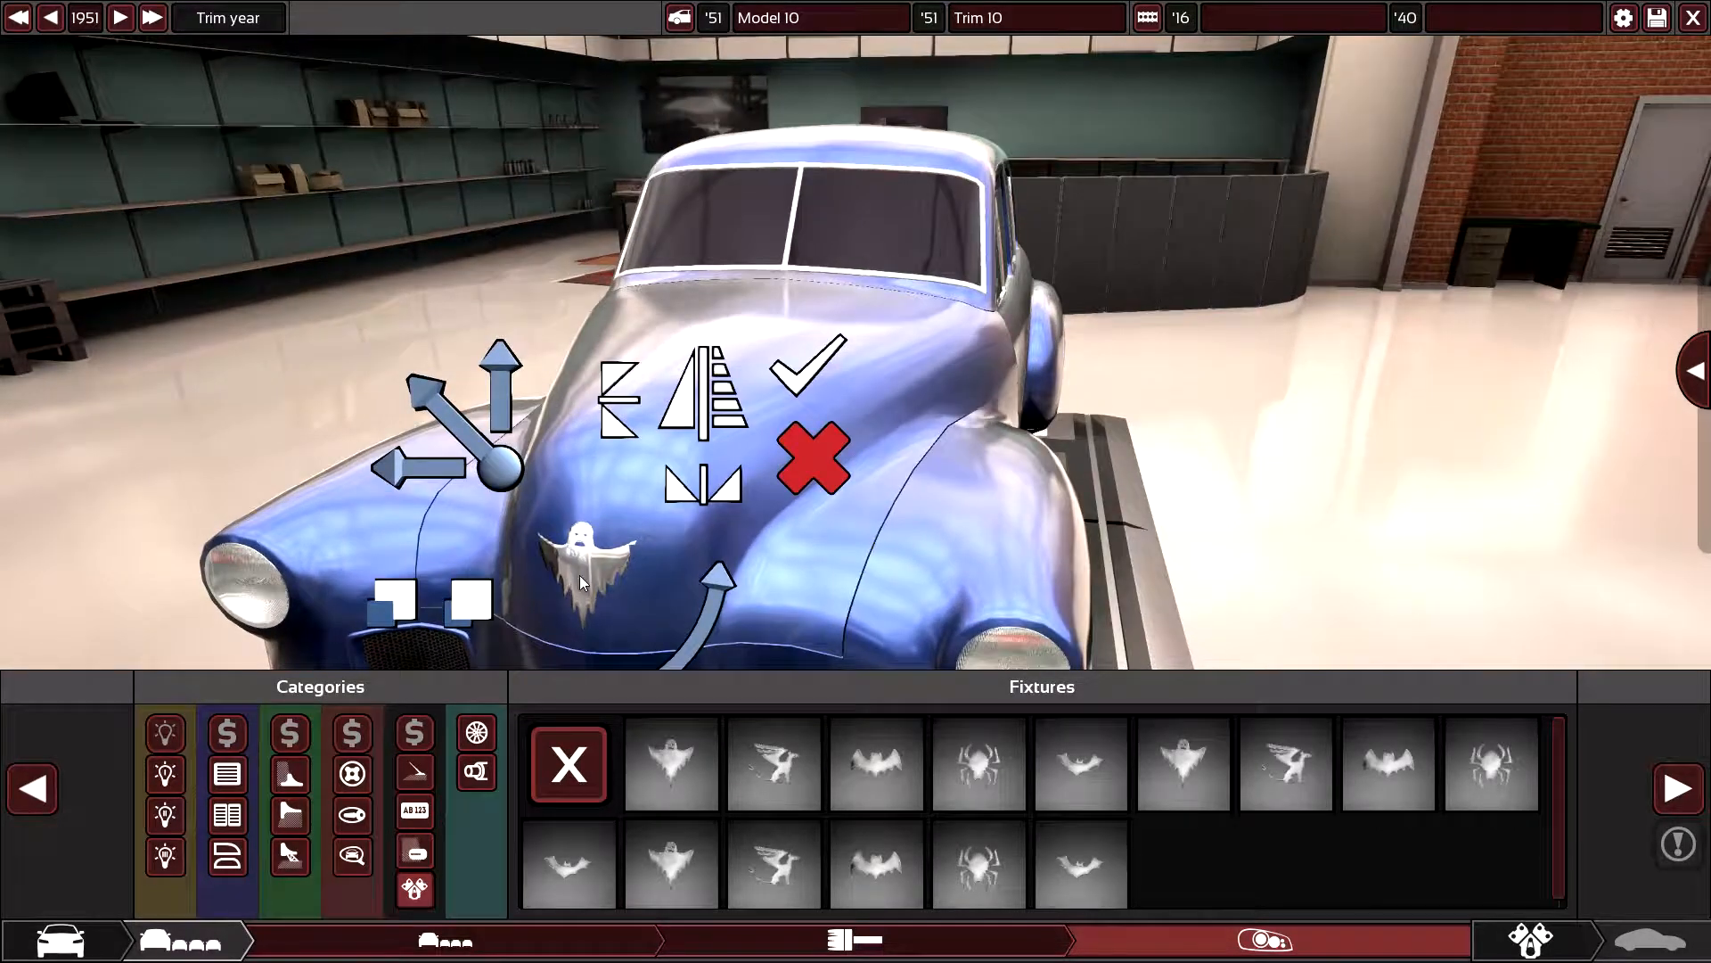
pyautogui.moveTo(578, 575); pyautogui.dragTo(624, 553)
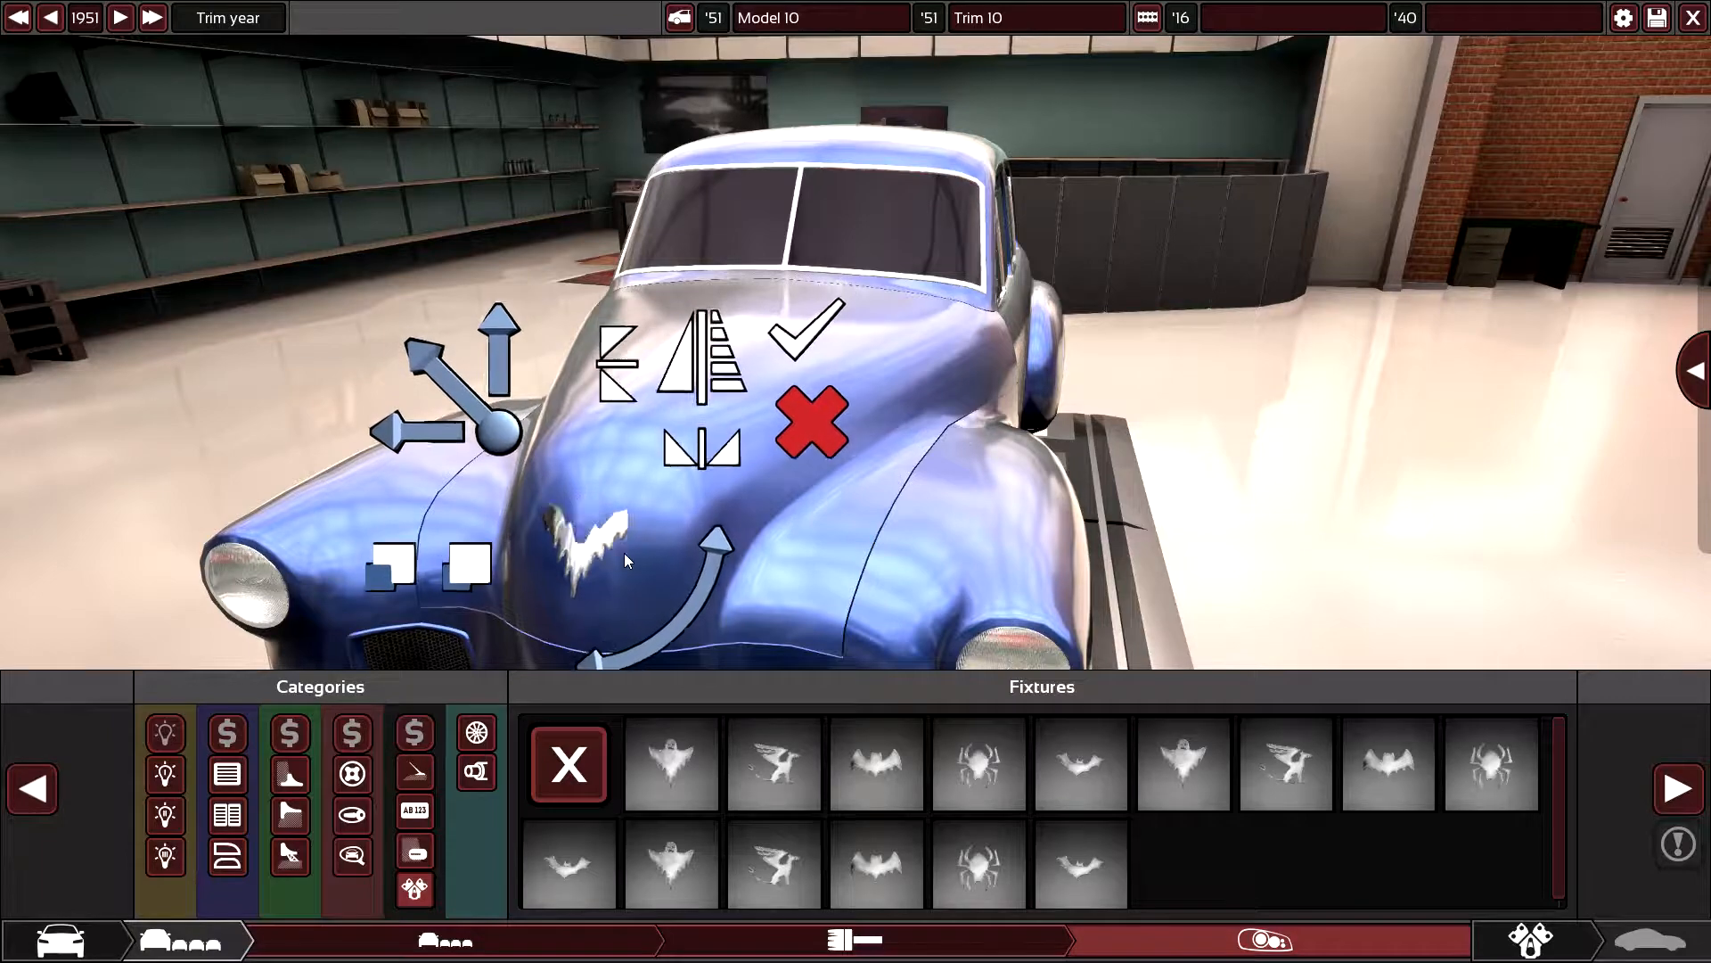
pyautogui.moveTo(625, 551)
pyautogui.mouseDown()
pyautogui.moveTo(863, 372)
pyautogui.moveTo(877, 414)
pyautogui.mouseUp()
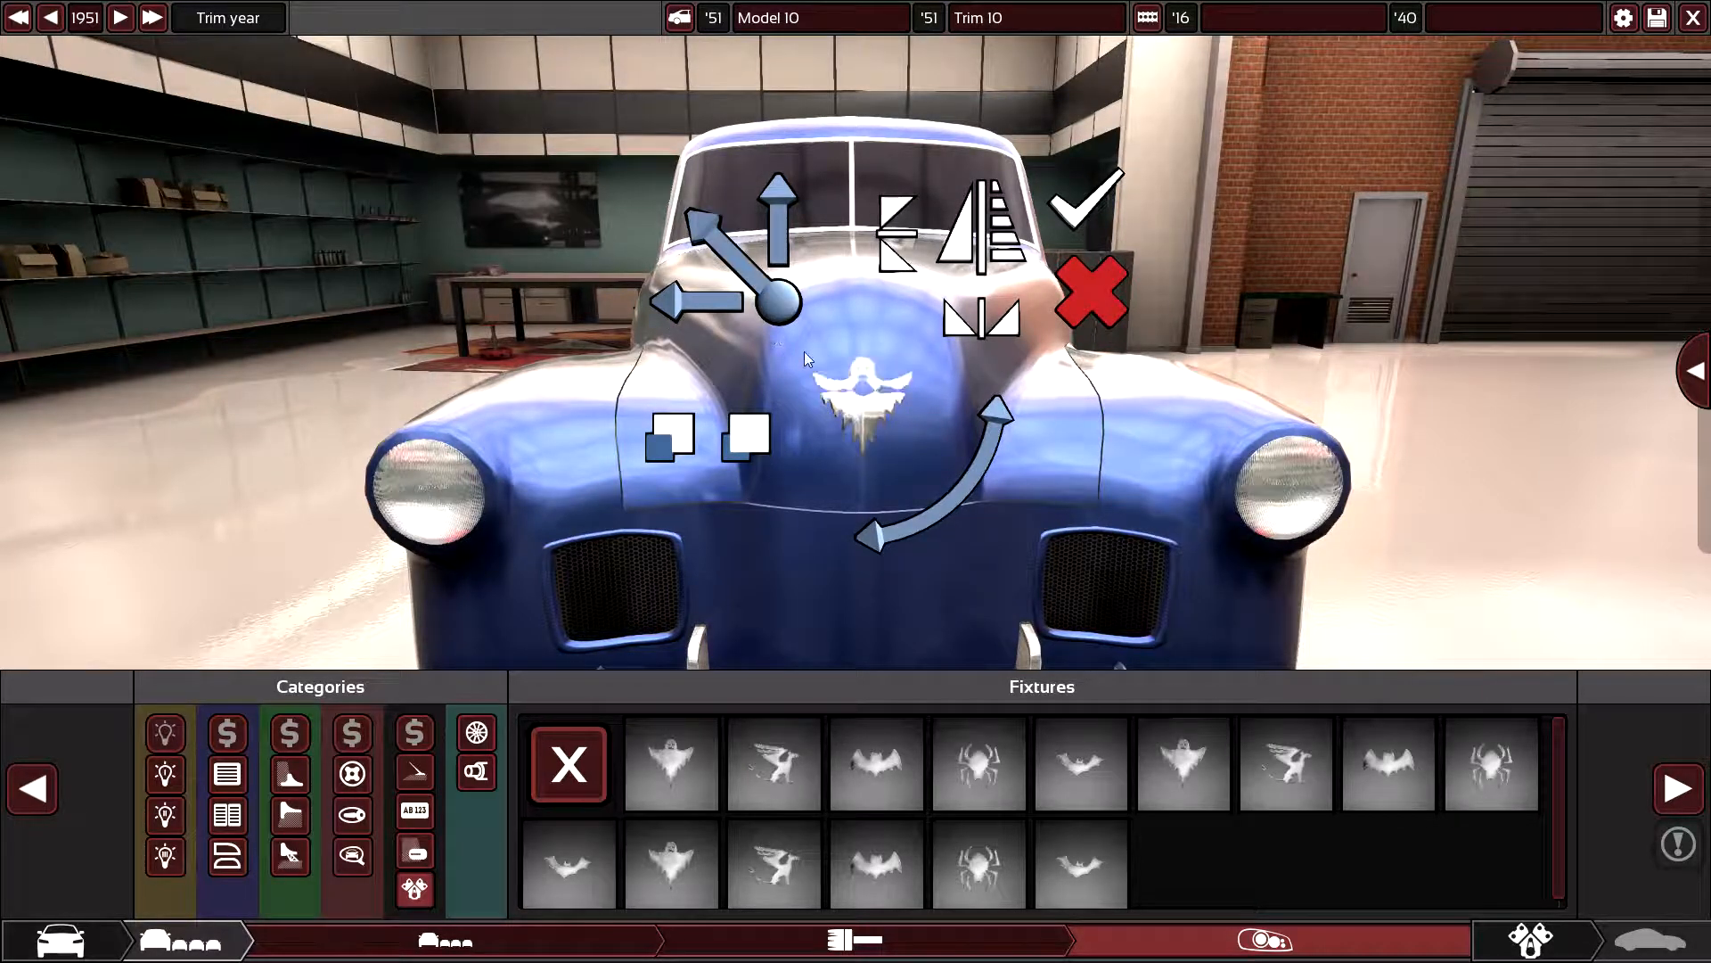
pyautogui.moveTo(862, 413); pyautogui.dragTo(872, 388)
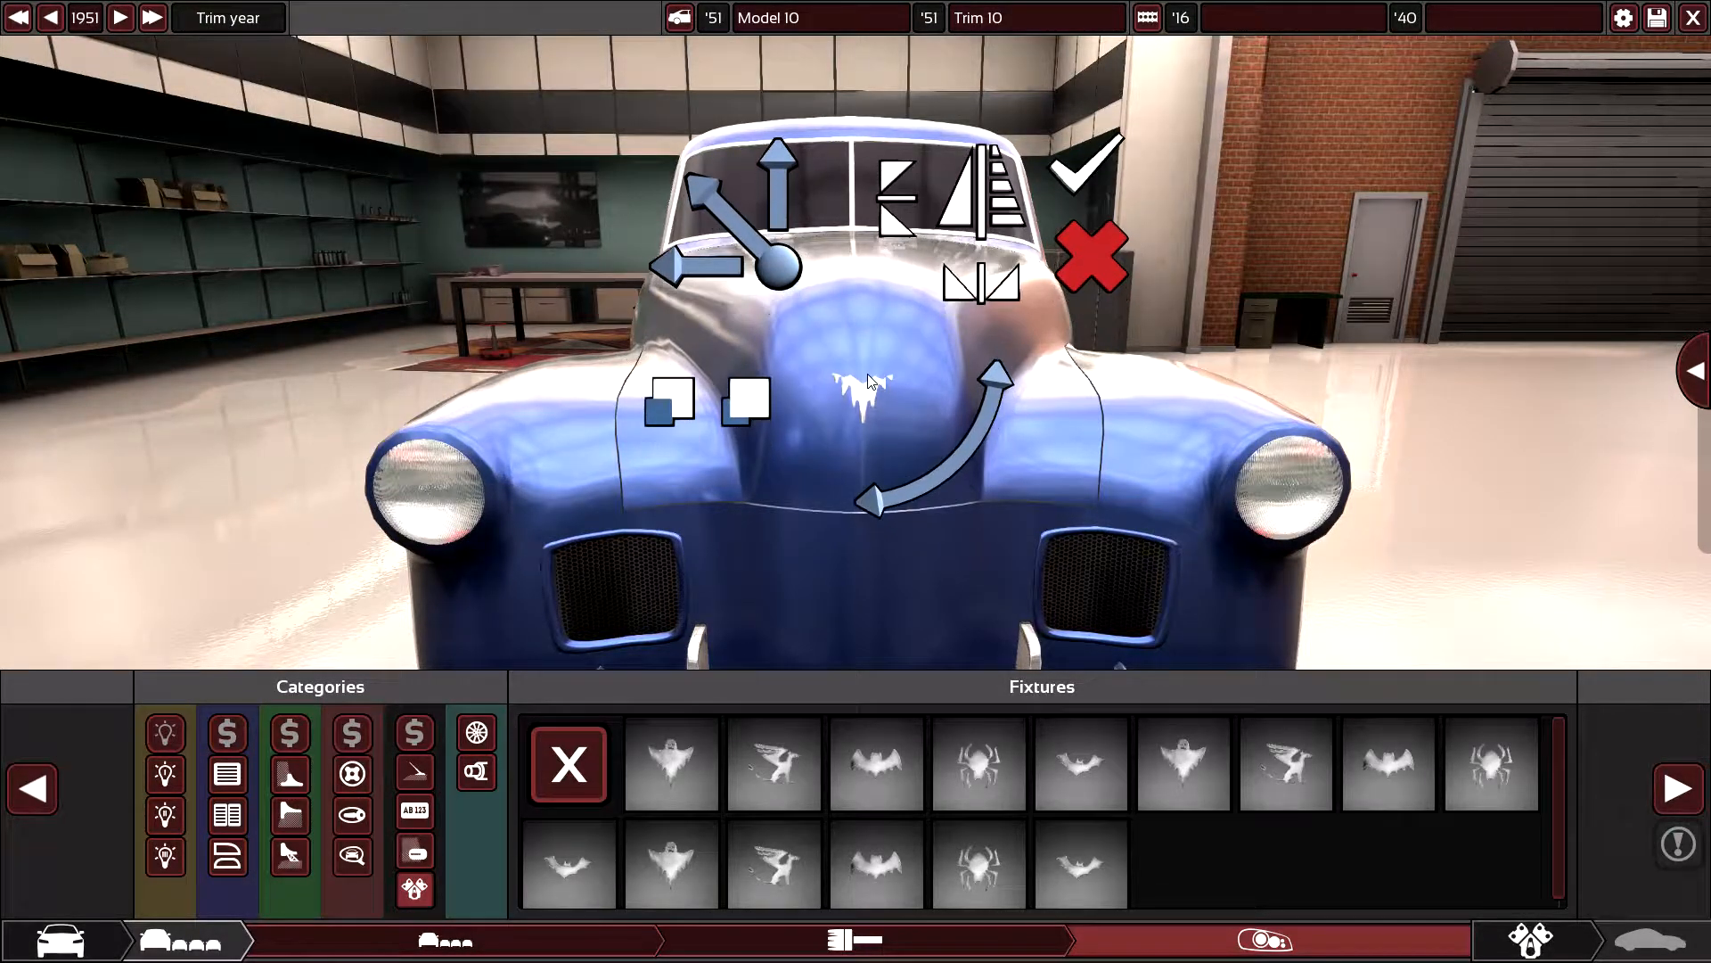
pyautogui.moveTo(882, 448)
pyautogui.mouseDown()
pyautogui.moveTo(734, 565)
pyautogui.moveTo(716, 536)
pyautogui.mouseUp()
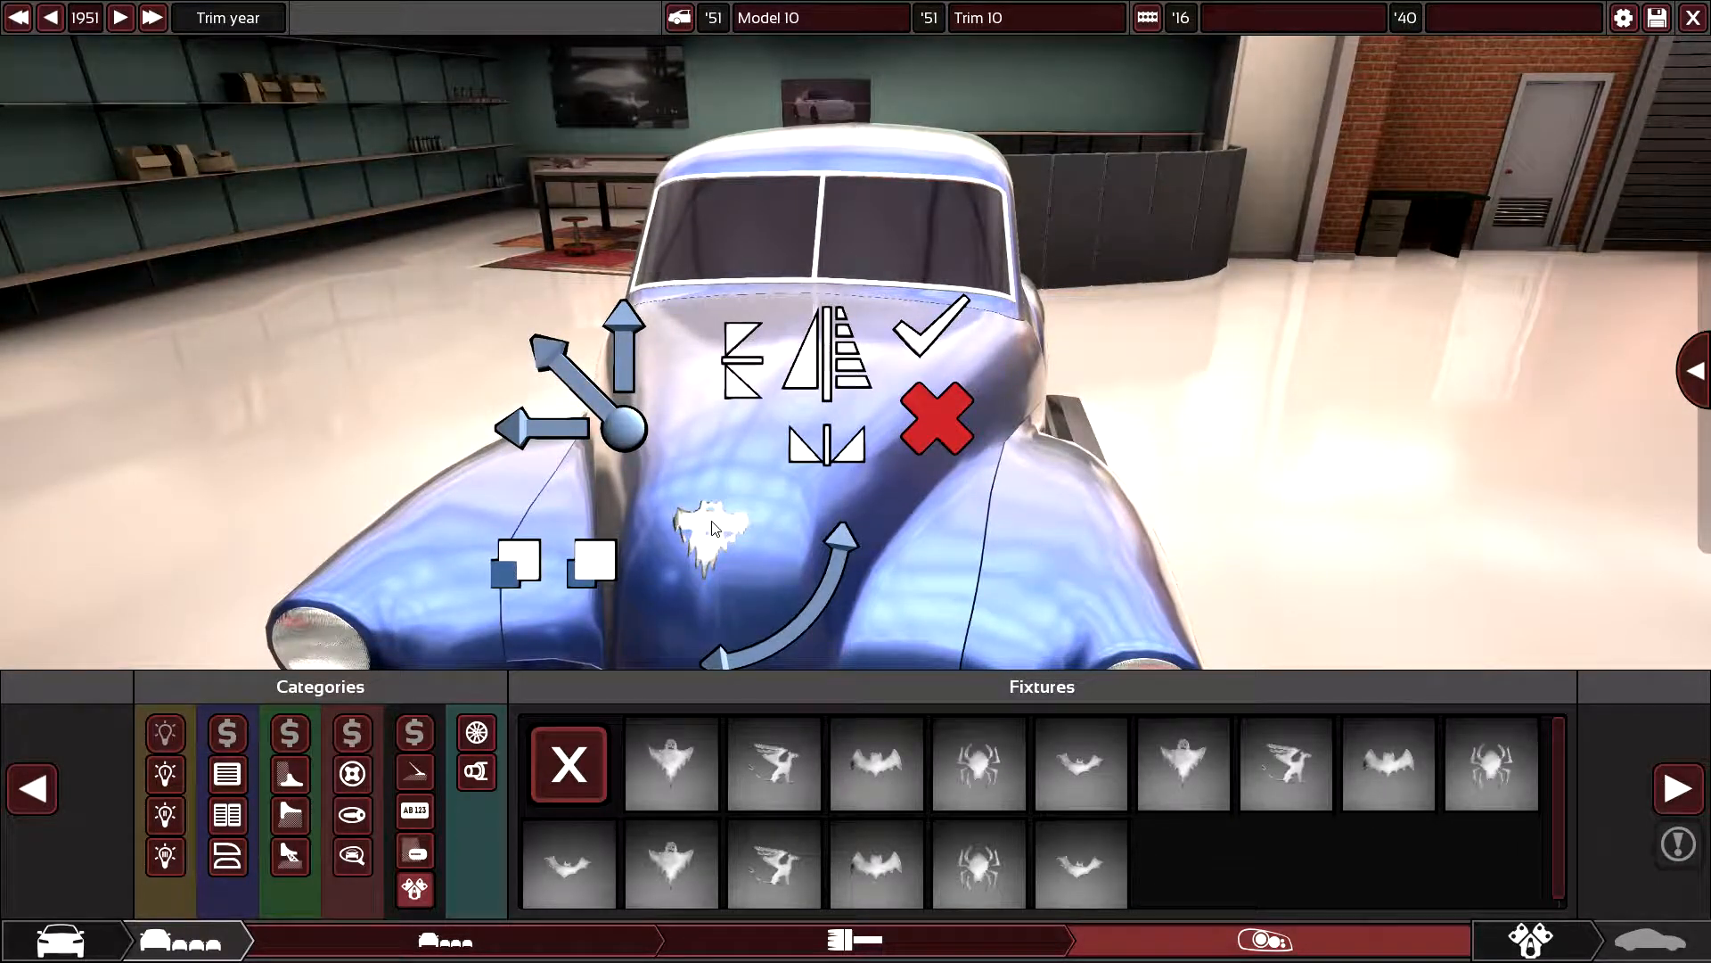
pyautogui.moveTo(753, 550); pyautogui.dragTo(611, 461)
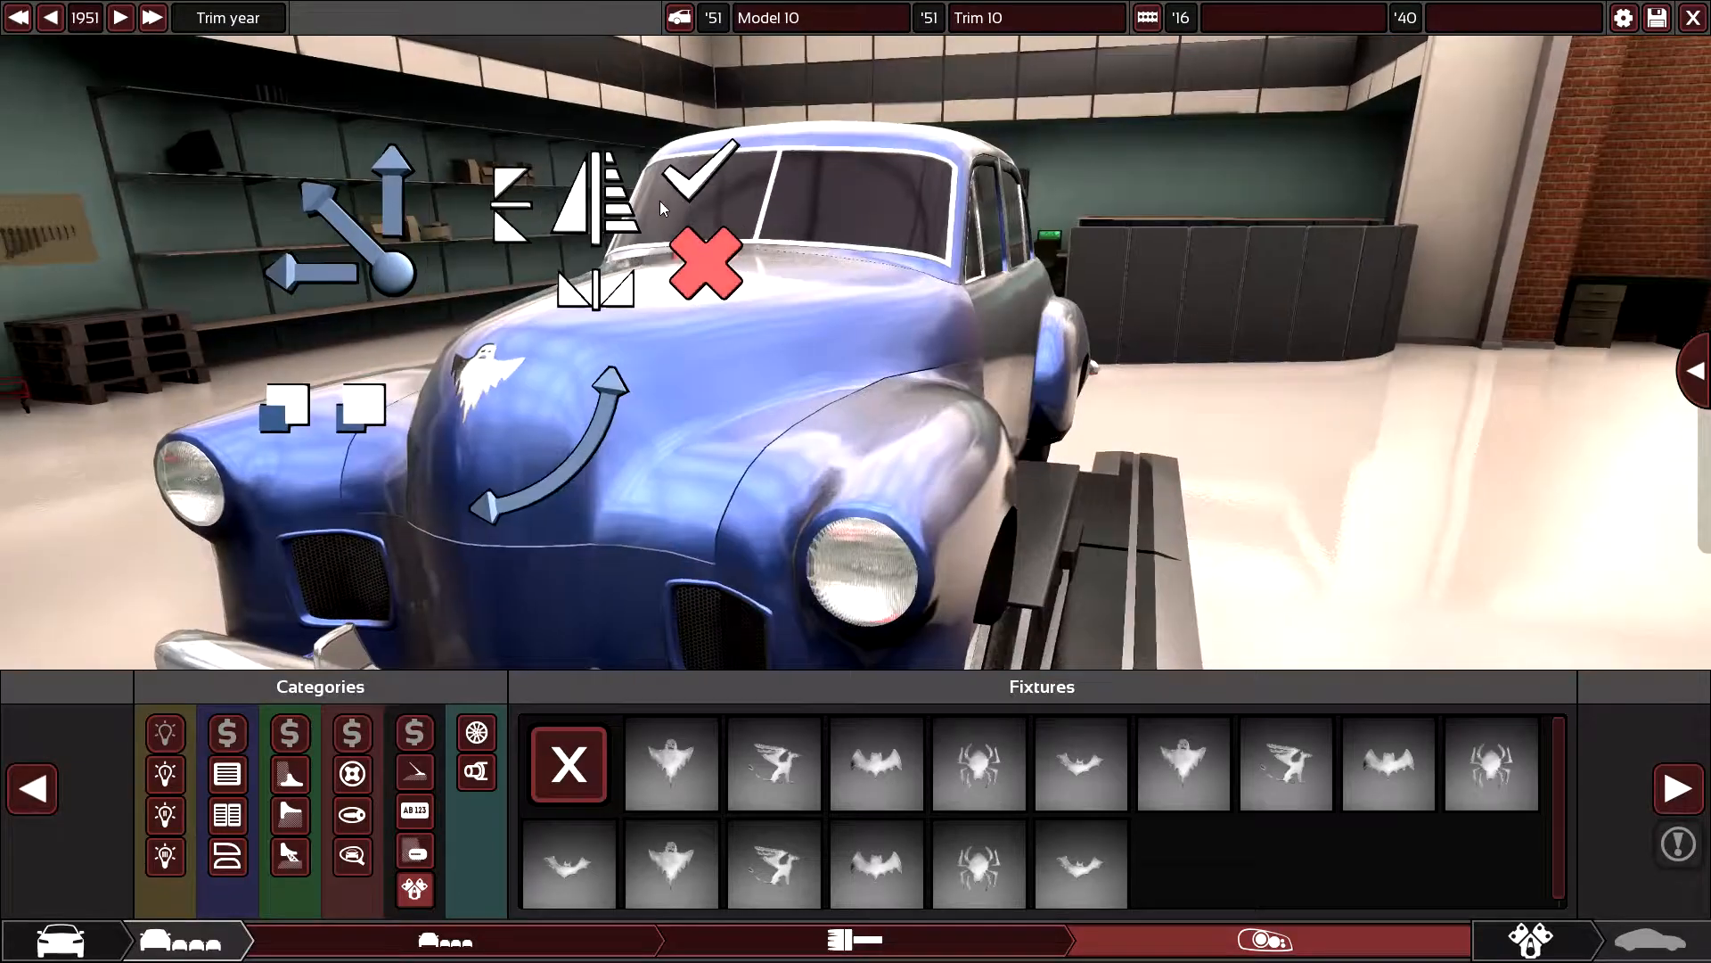
pyautogui.click(543, 452)
pyautogui.moveTo(543, 452)
pyautogui.mouseDown()
pyautogui.moveTo(365, 424)
pyautogui.moveTo(779, 357)
pyautogui.moveTo(491, 646)
pyautogui.moveTo(731, 390)
pyautogui.moveTo(494, 687)
pyautogui.moveTo(695, 423)
pyautogui.mouseUp()
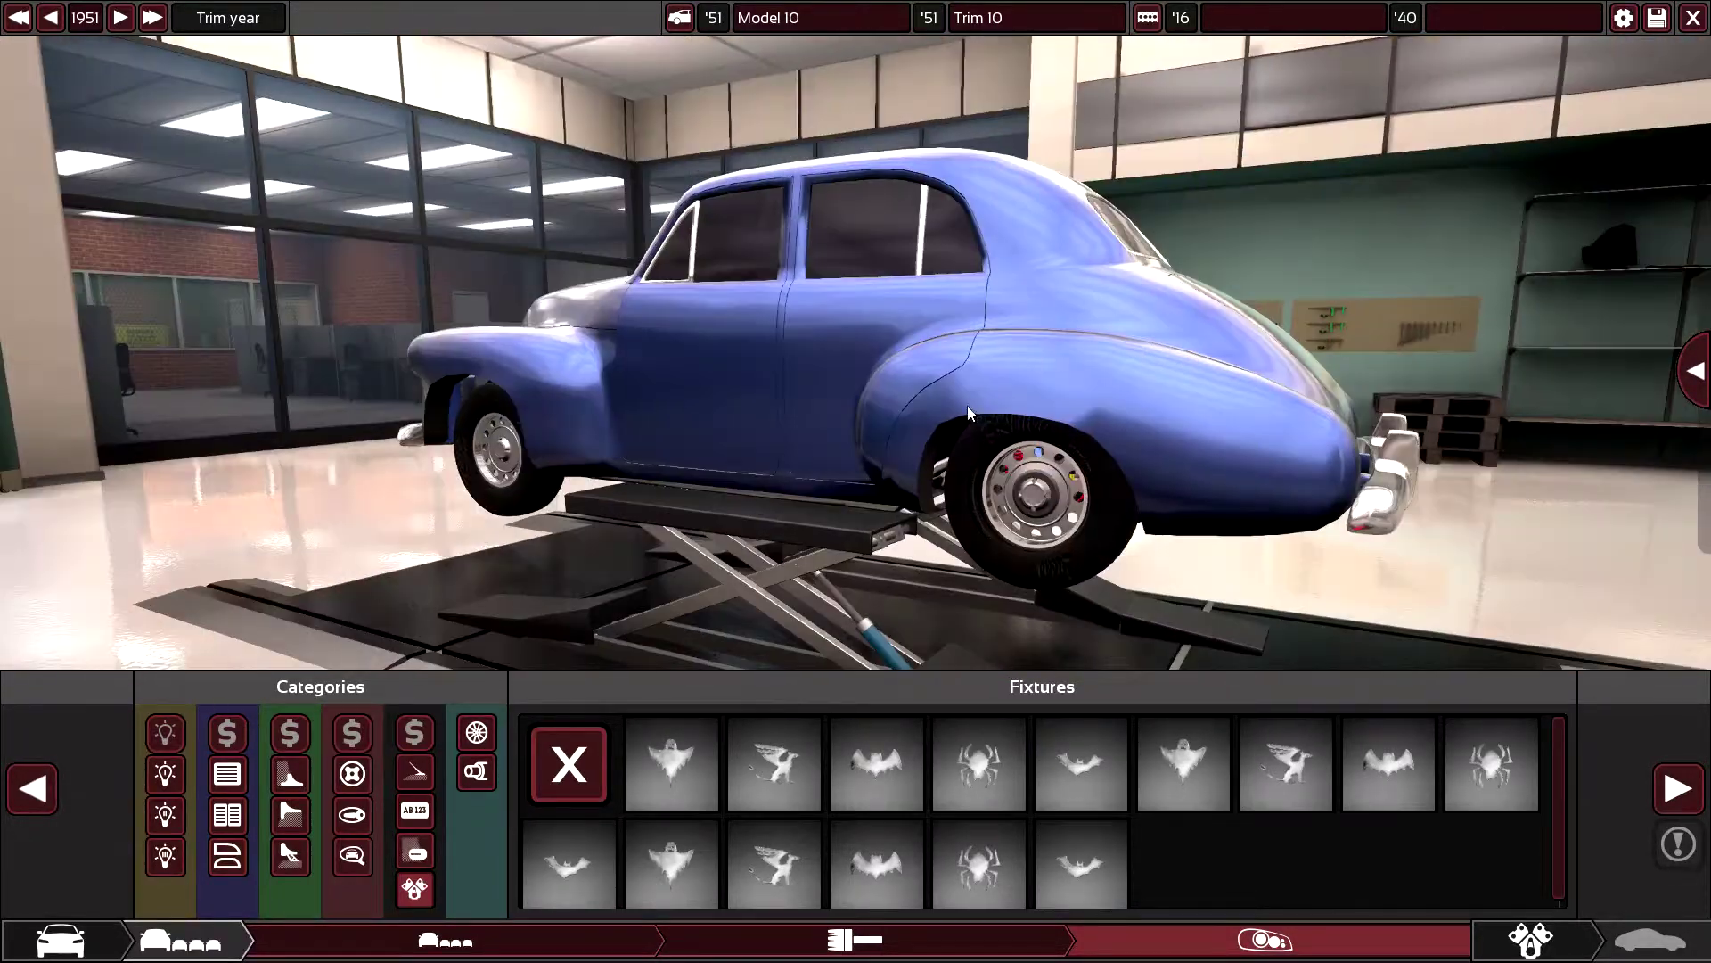
pyautogui.moveTo(696, 422); pyautogui.dragTo(1013, 479)
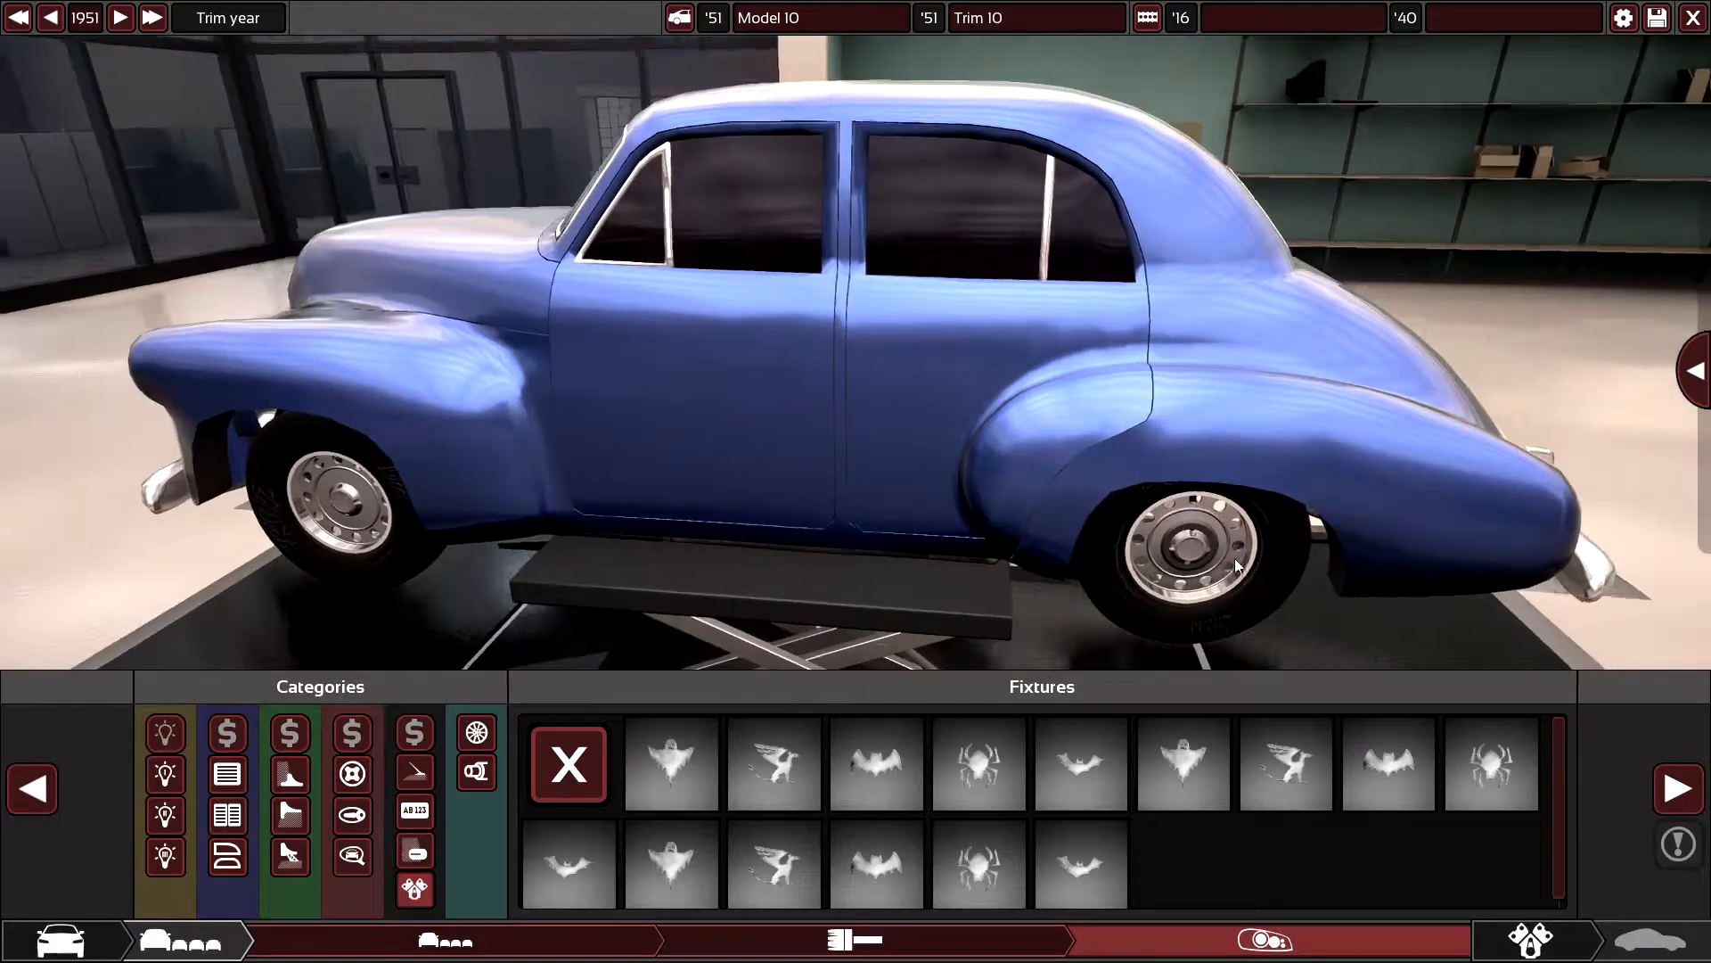
pyautogui.scroll(3, 1012, 480)
pyautogui.scroll(2, 895, 491)
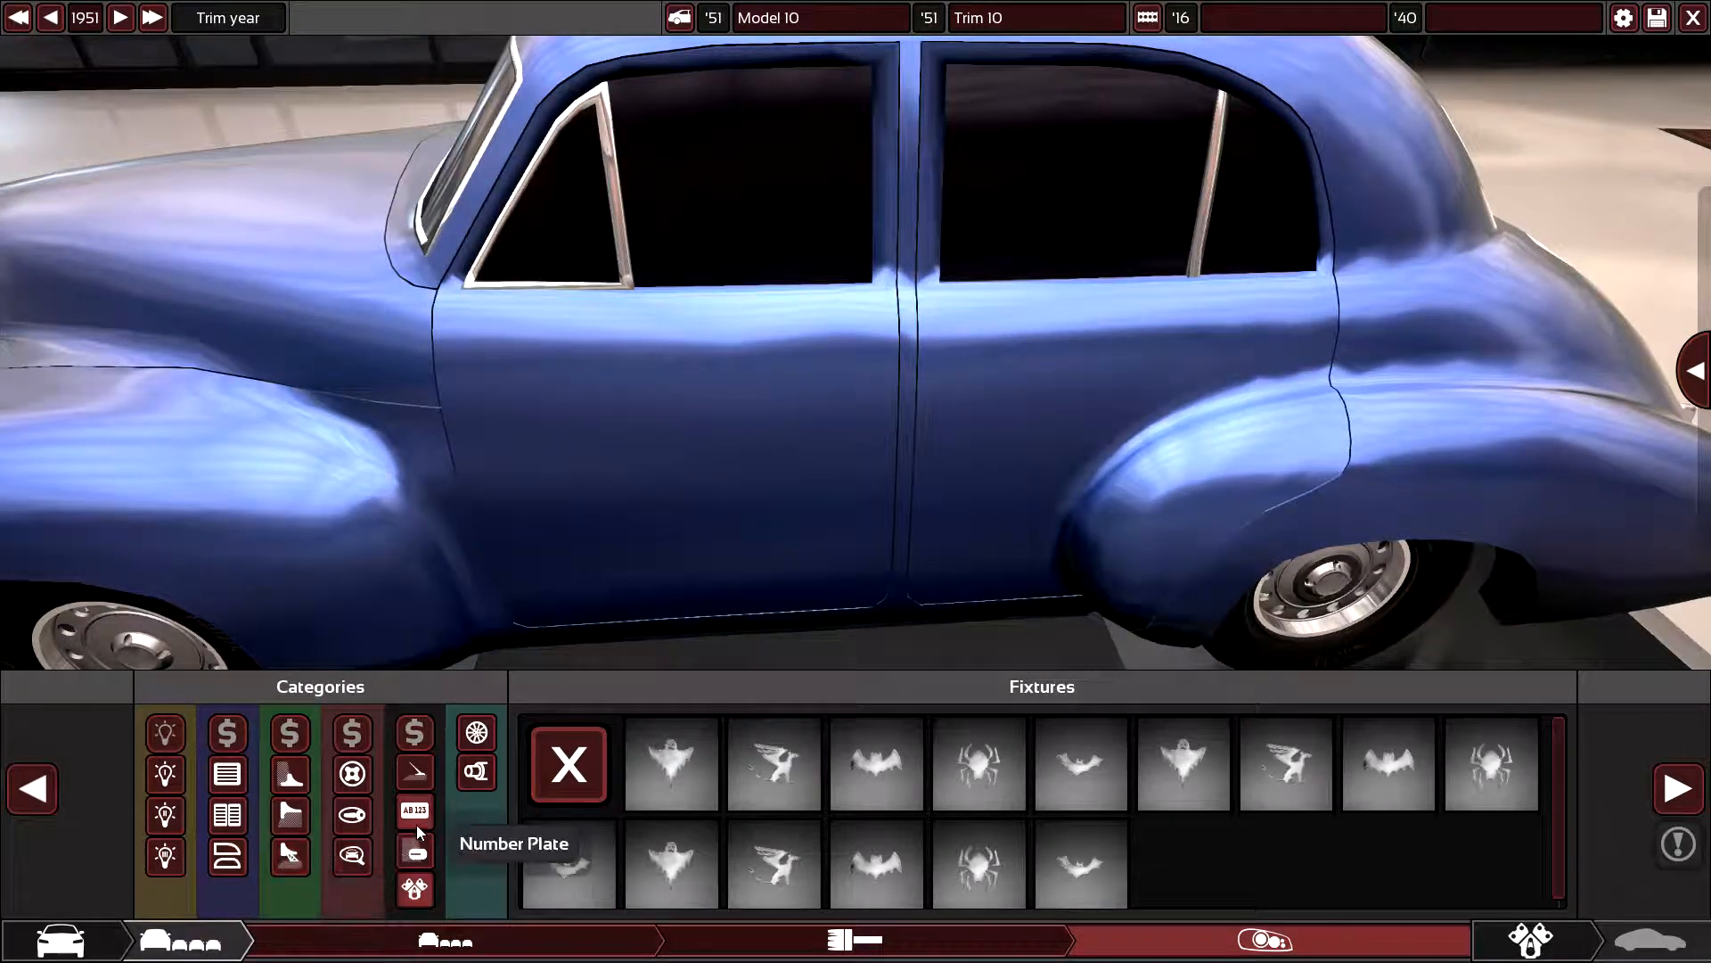
# - Place a round fuel cap on the left rear fender, move it up and confirm
pyautogui.click(354, 782)
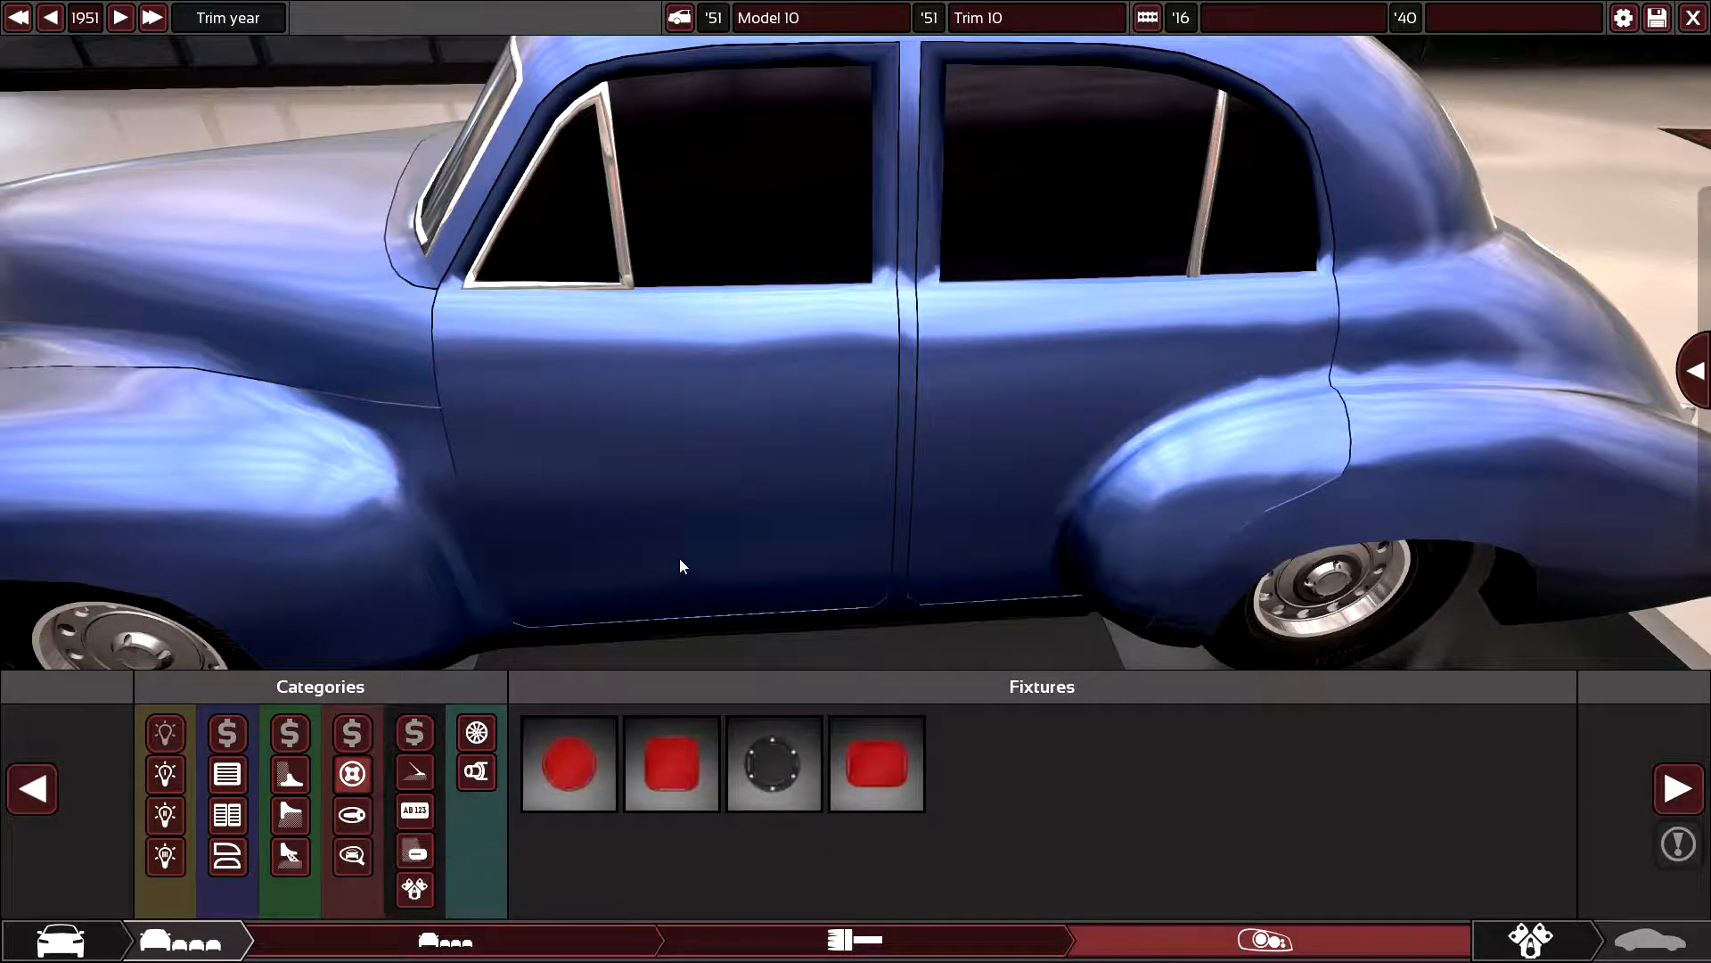
pyautogui.scroll(-3, 681, 557)
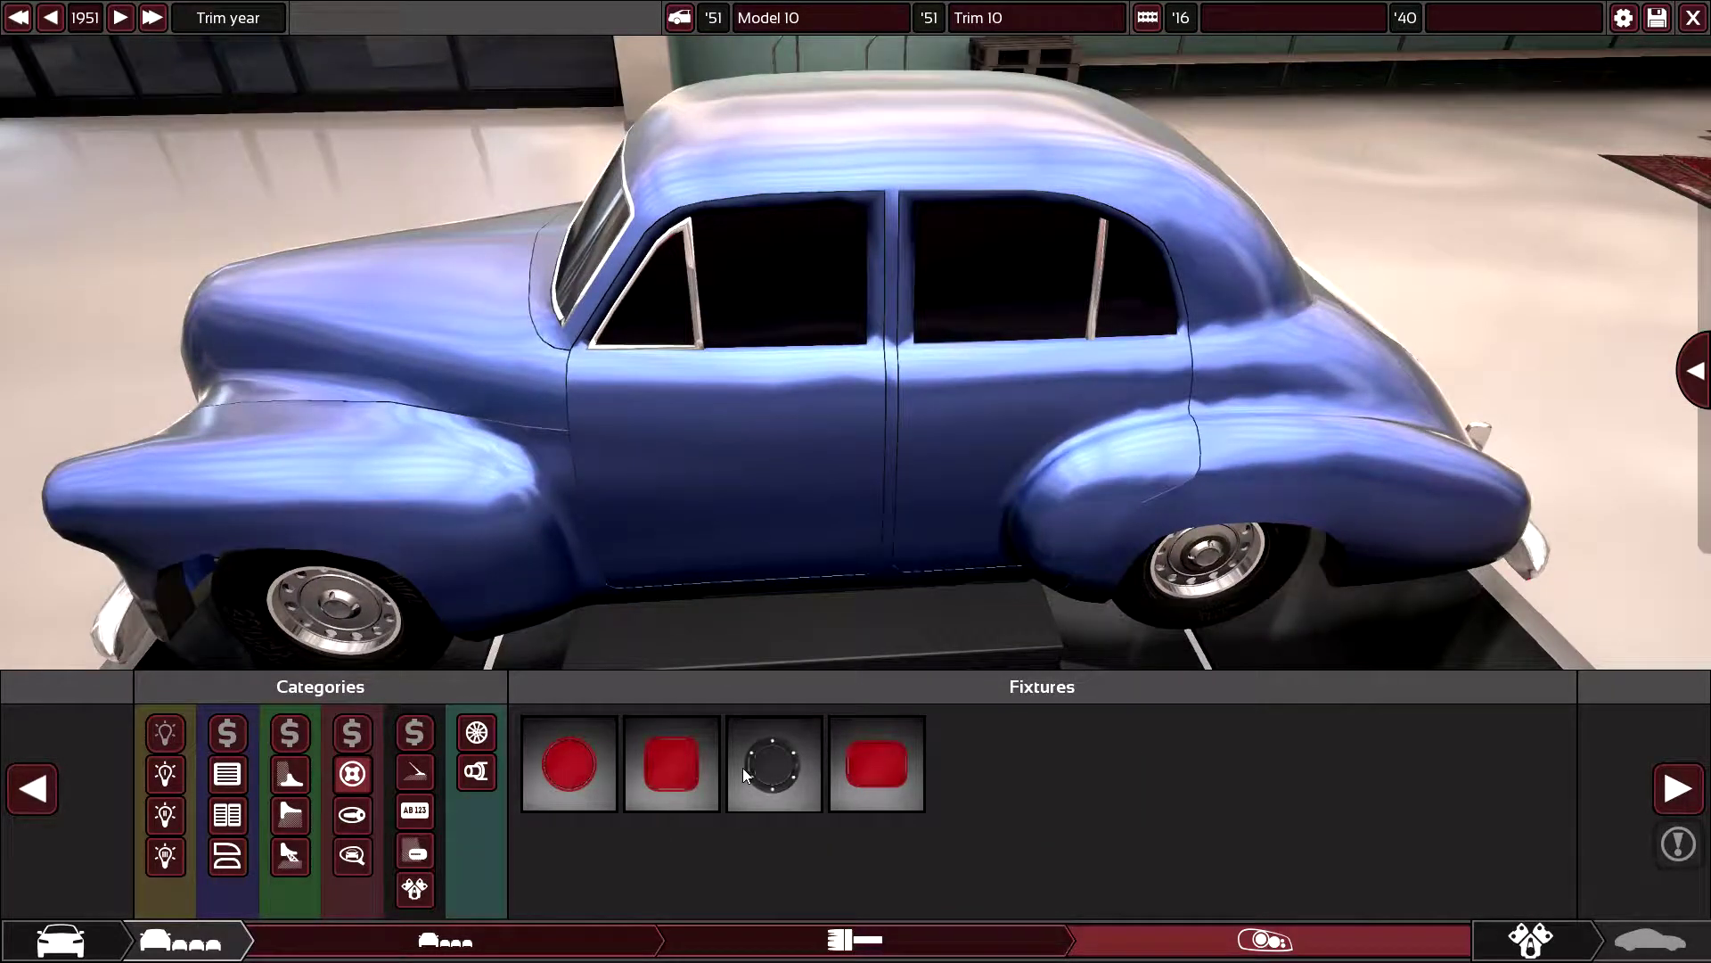
pyautogui.click(742, 768)
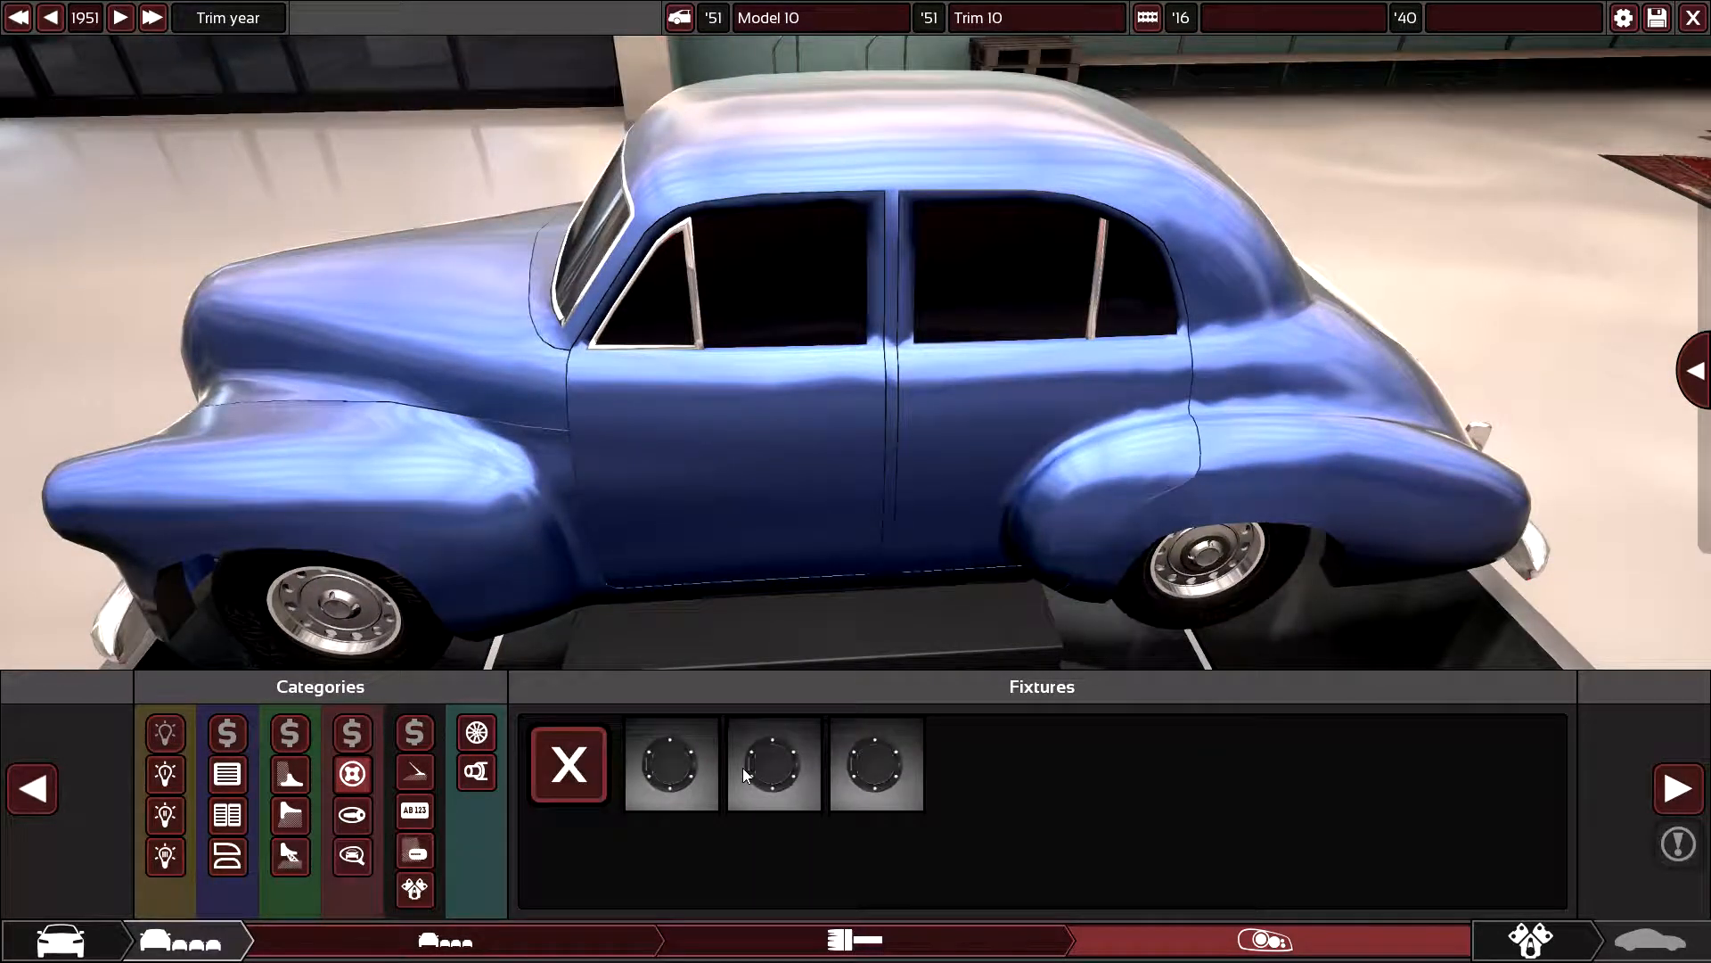
pyautogui.click(1285, 441)
pyautogui.moveTo(1279, 442); pyautogui.dragTo(1248, 377)
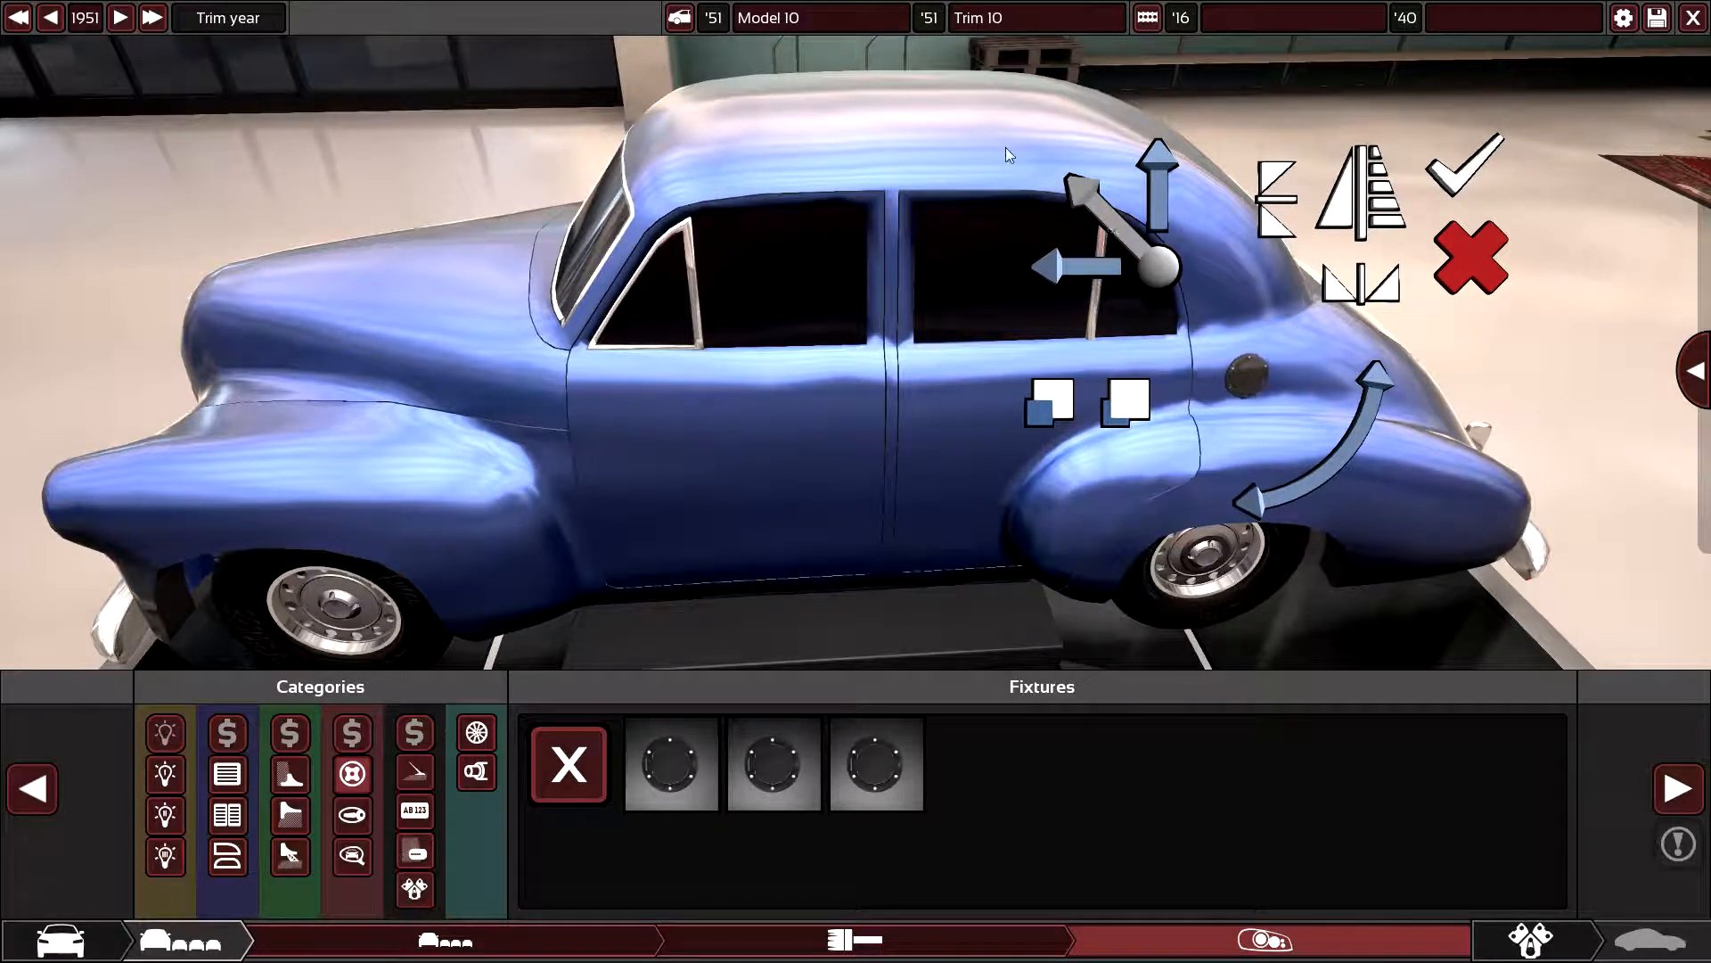
pyautogui.click(1467, 166)
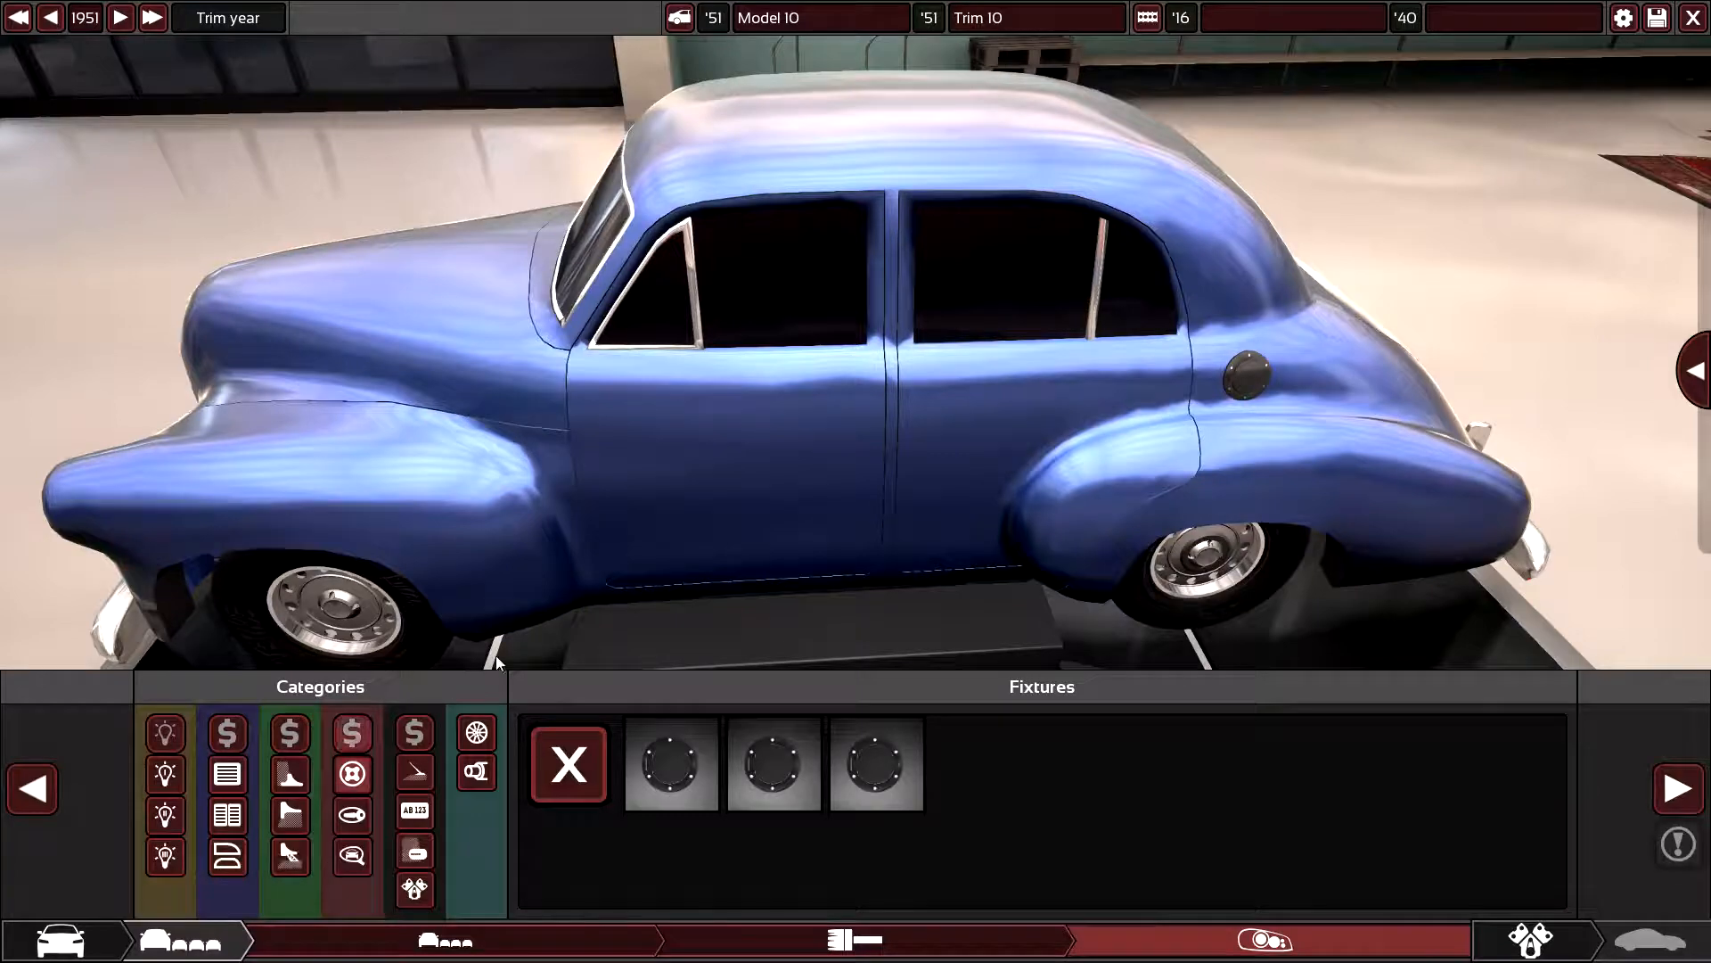
pyautogui.moveTo(202, 615); pyautogui.dragTo(234, 573)
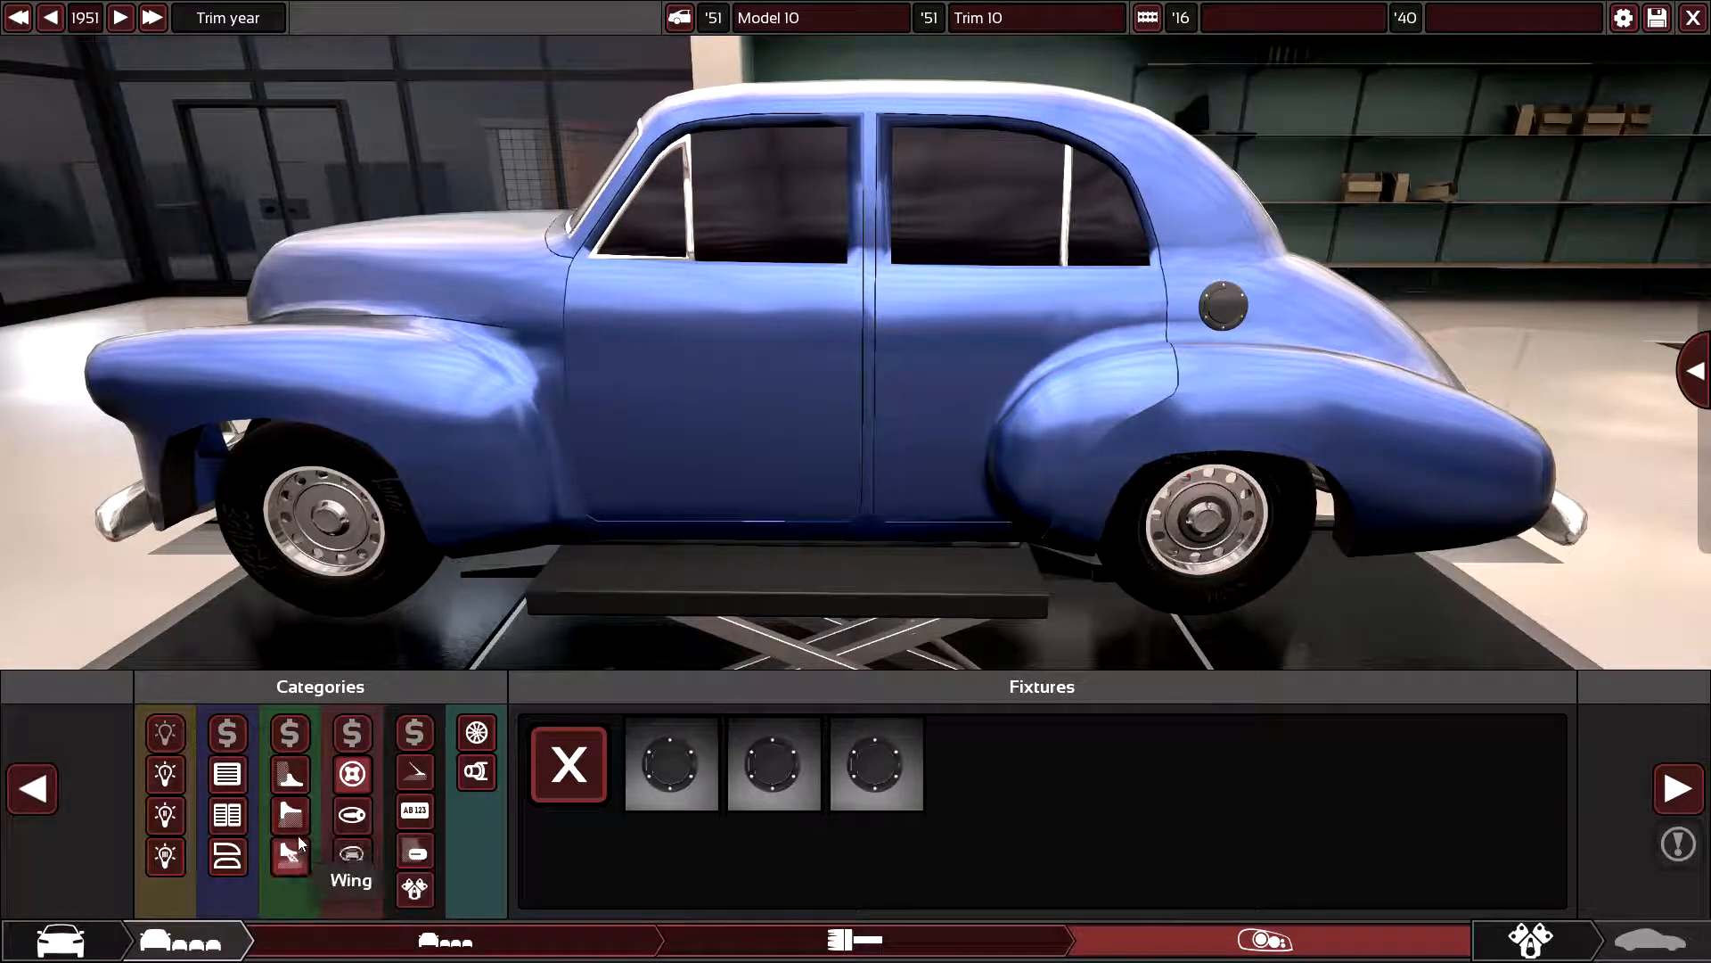
# - Fit a black door handle on the front door and confirm it
pyautogui.click(371, 816)
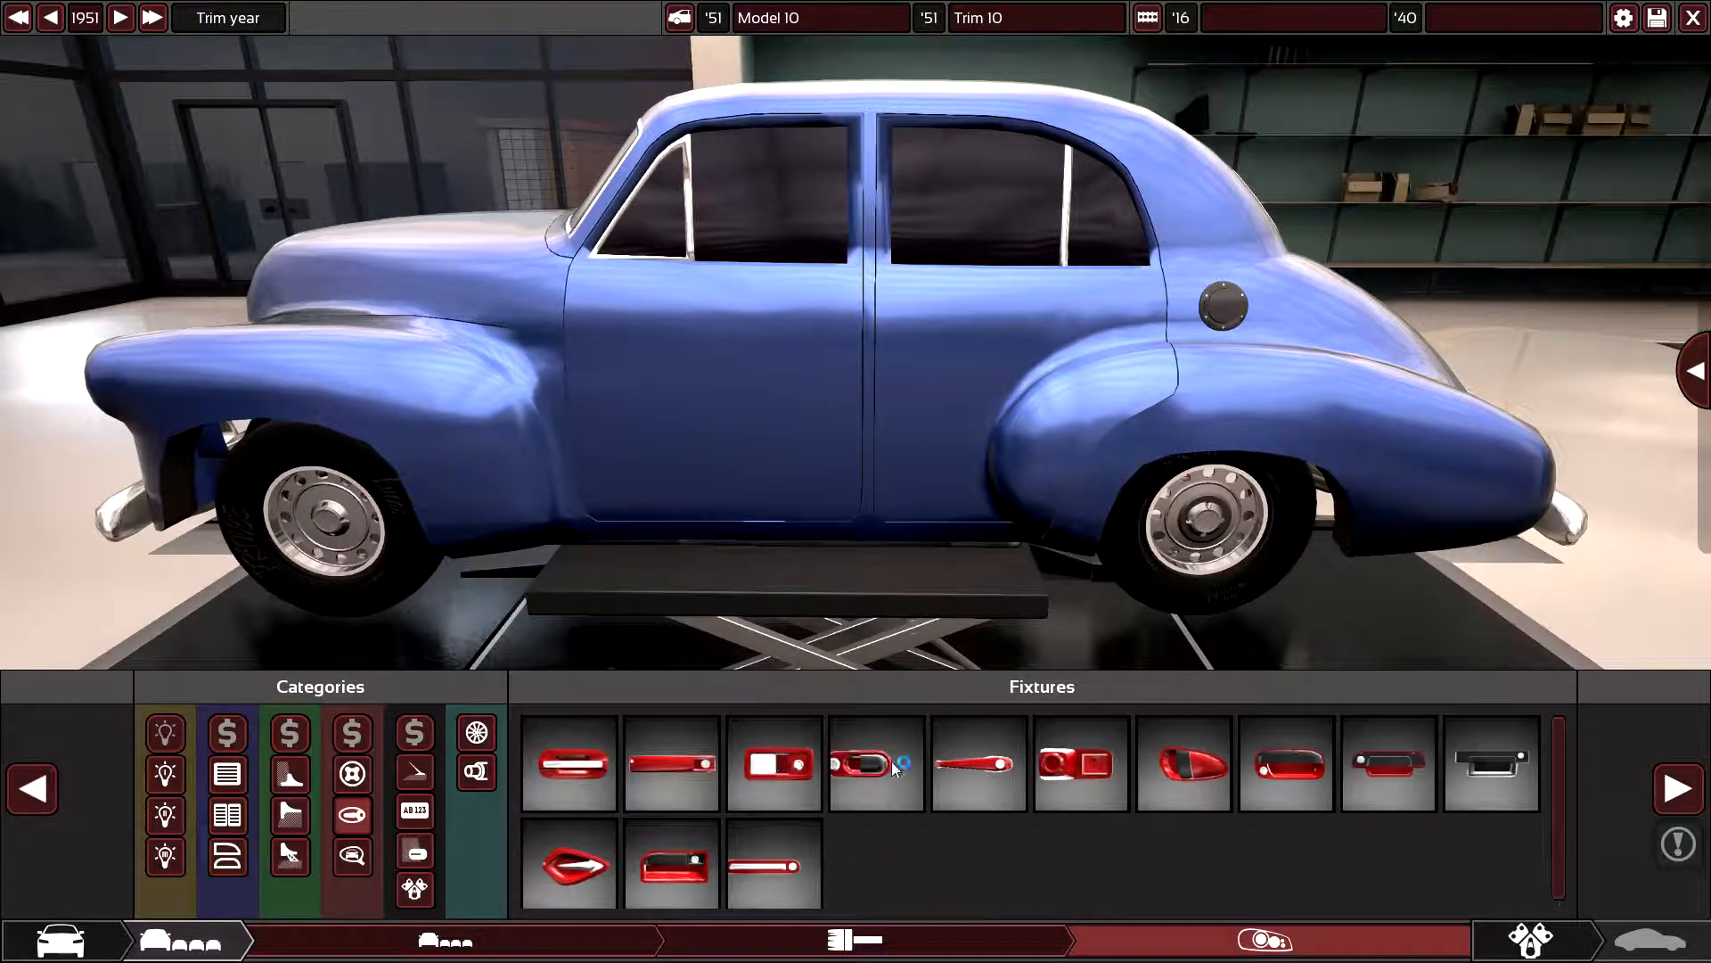
pyautogui.click(1495, 773)
pyautogui.click(685, 772)
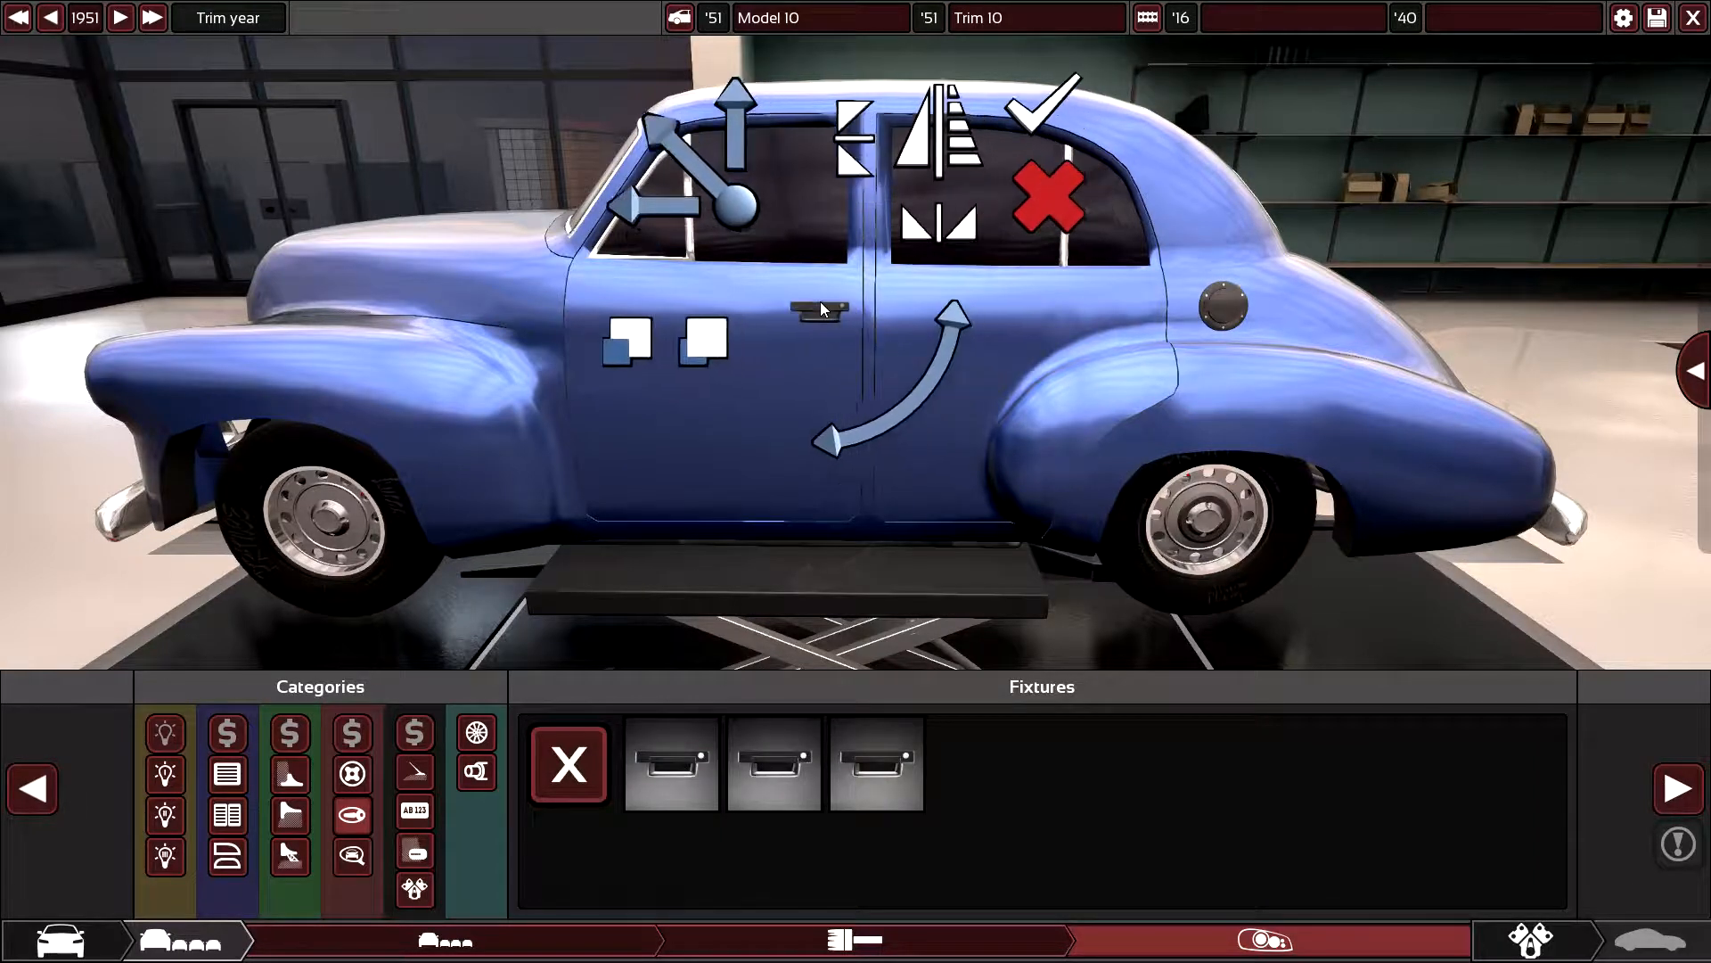
pyautogui.click(826, 287)
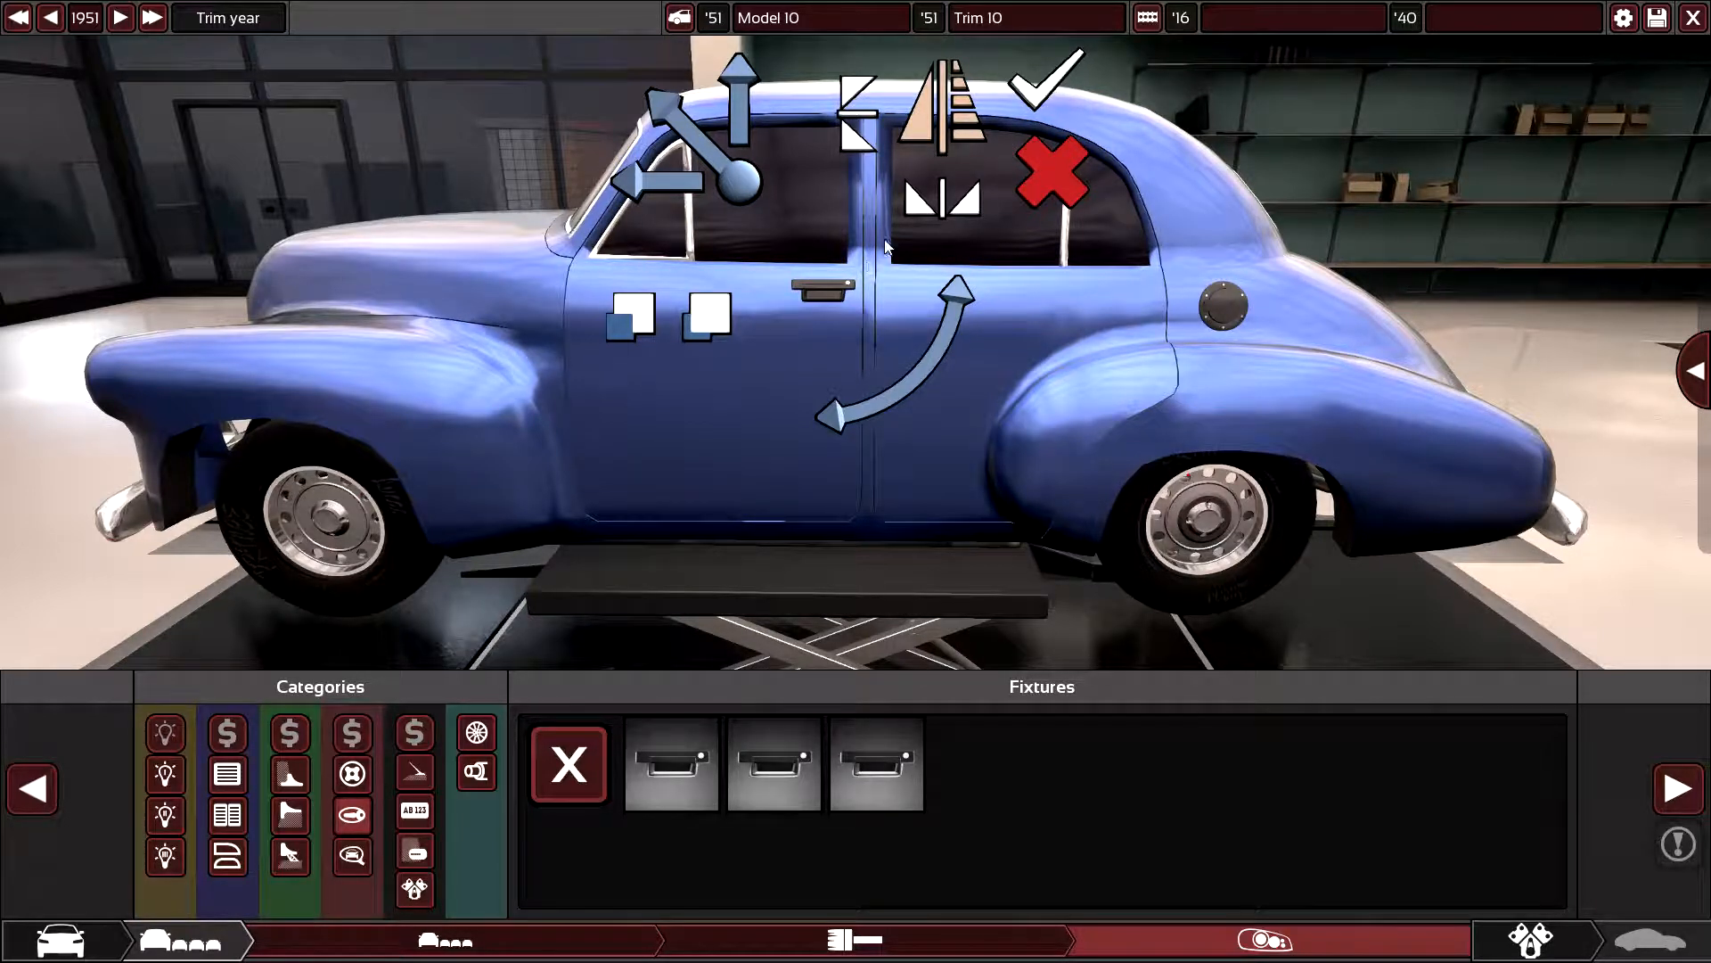
pyautogui.click(1035, 90)
# - Add a matching handle on the rear door and confirm it
pyautogui.click(696, 805)
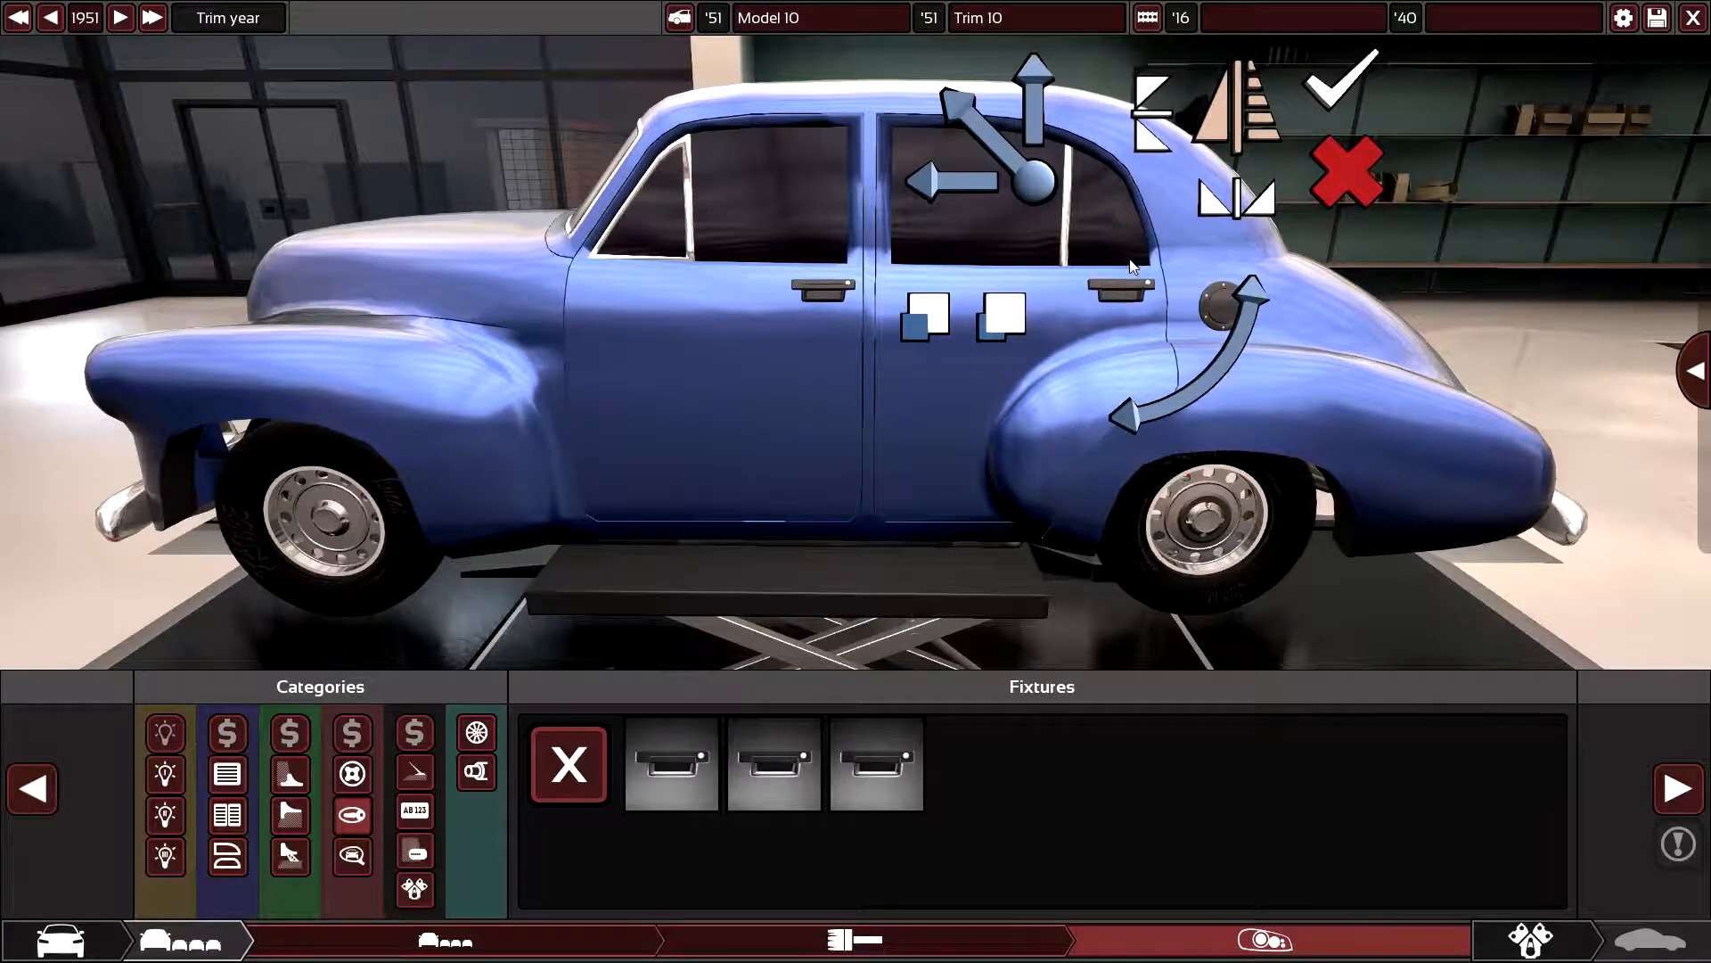
pyautogui.click(1320, 89)
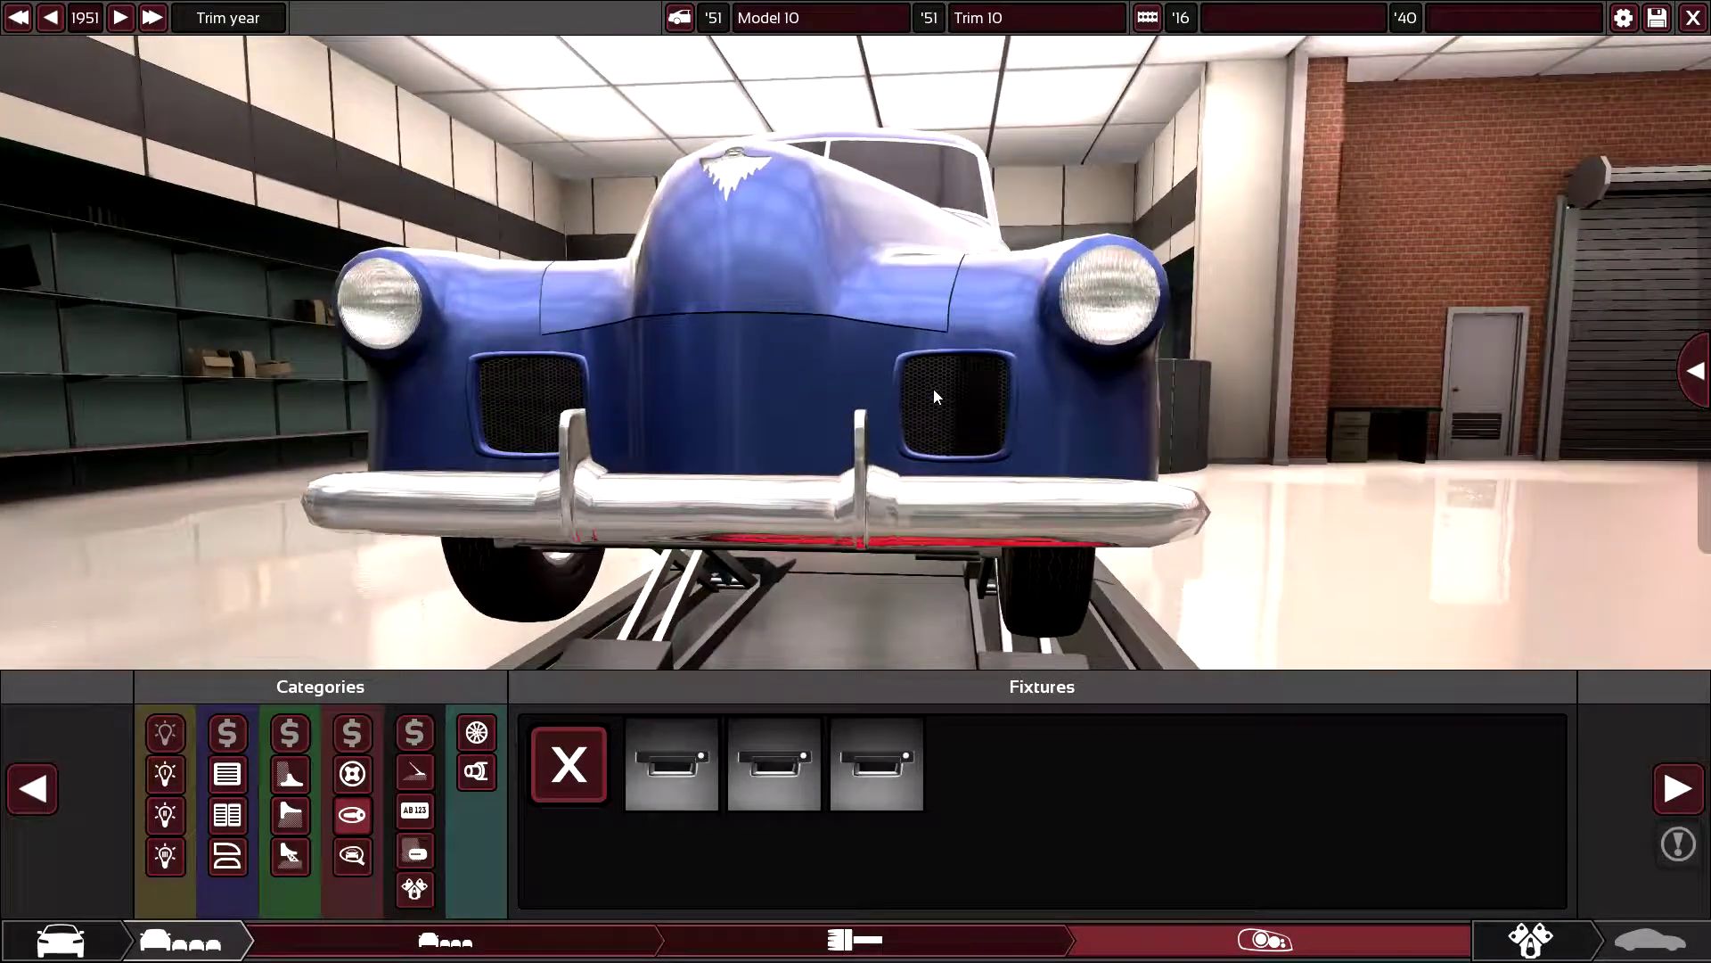
# - Confirm the front grille placement after checking it from a front three-quarter angle
pyautogui.click(904, 408)
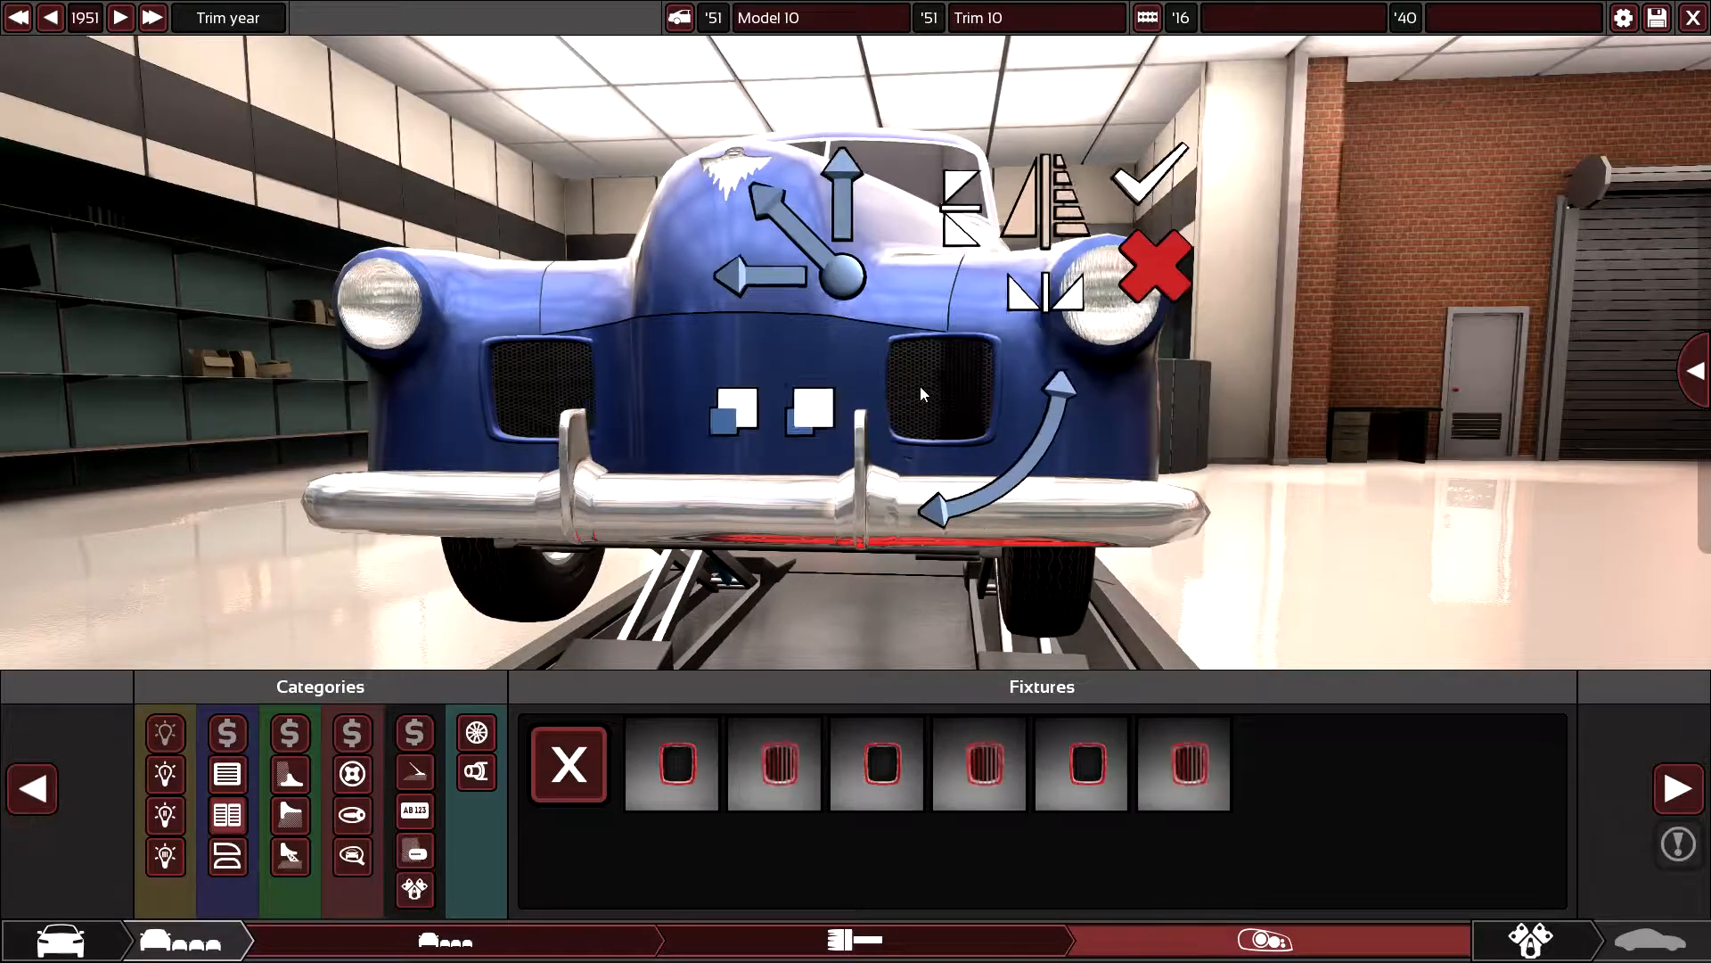
pyautogui.moveTo(1310, 383); pyautogui.dragTo(972, 443)
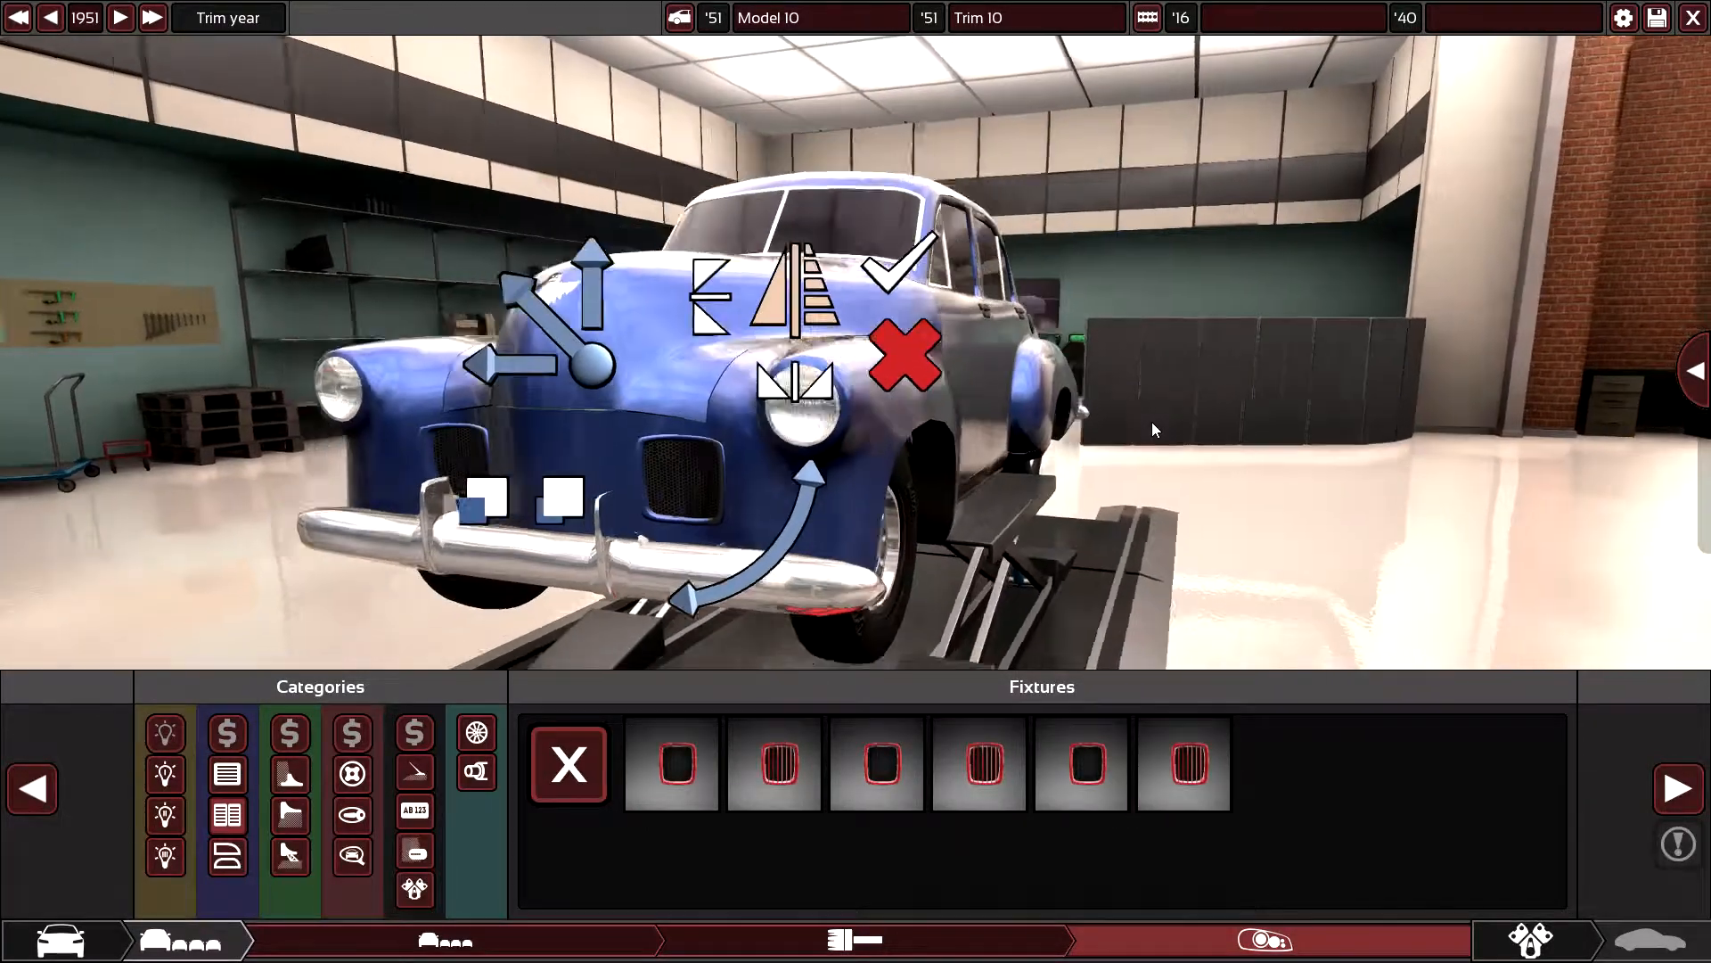
pyautogui.click(724, 264)
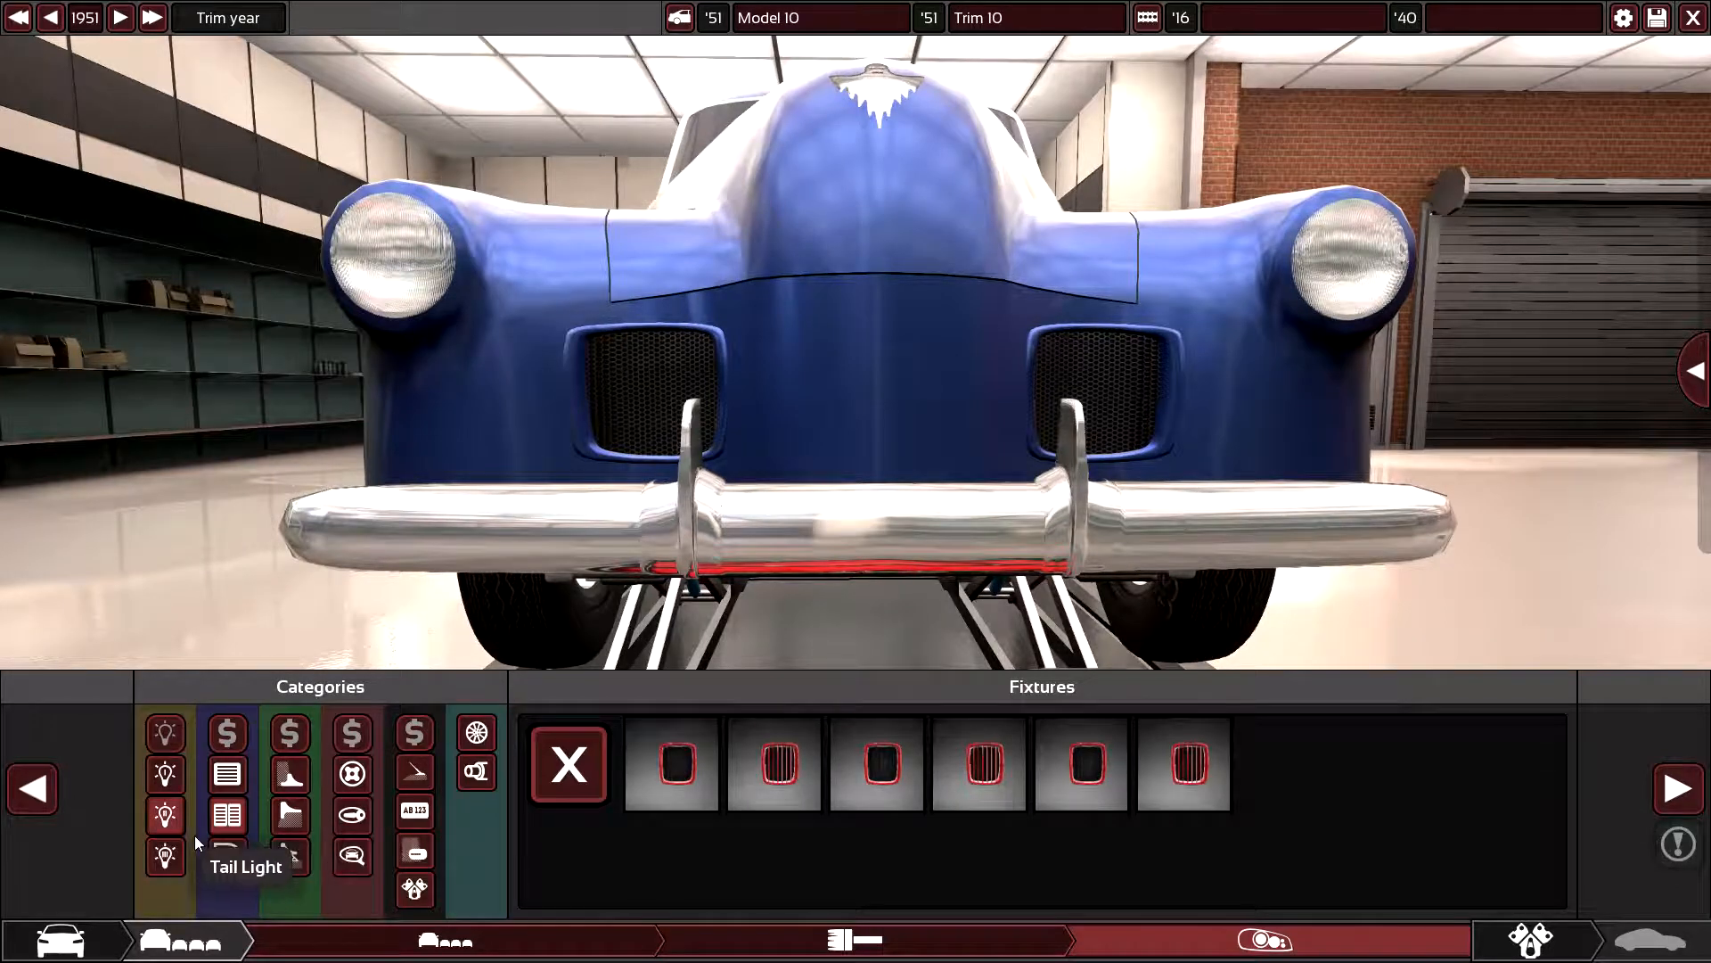
# - Fit round orange indicator lights below both headlights, spaced slightly apart, and confirm
pyautogui.click(151, 823)
pyautogui.click(171, 854)
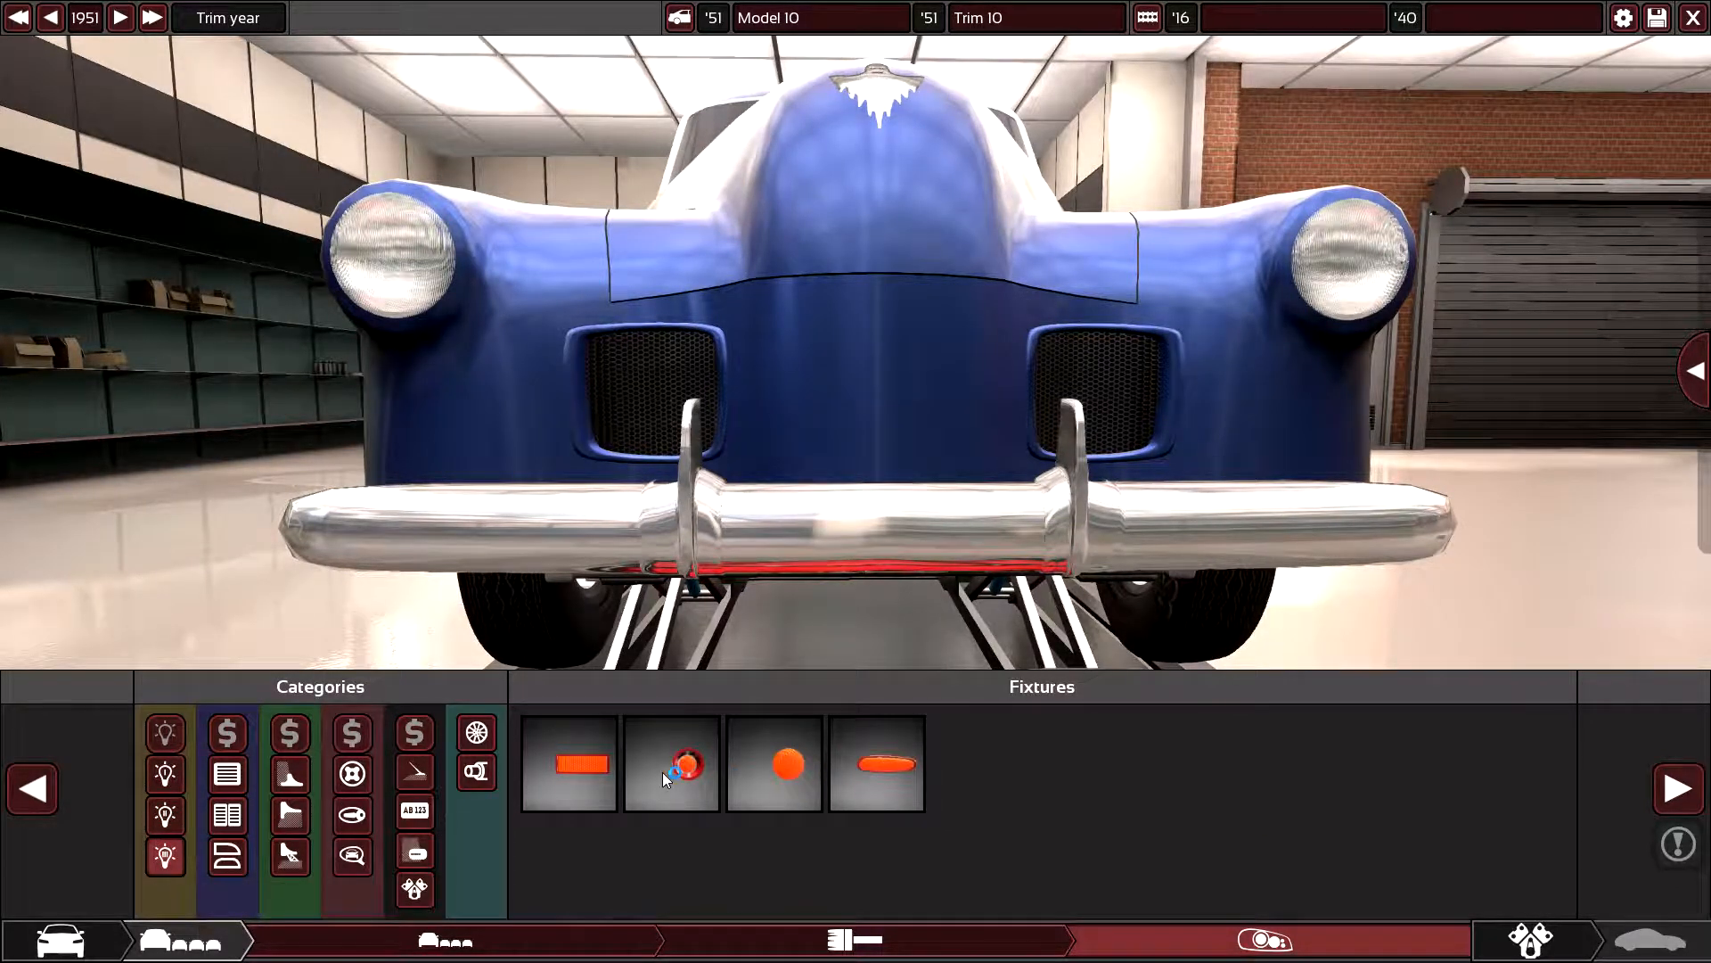
pyautogui.click(766, 761)
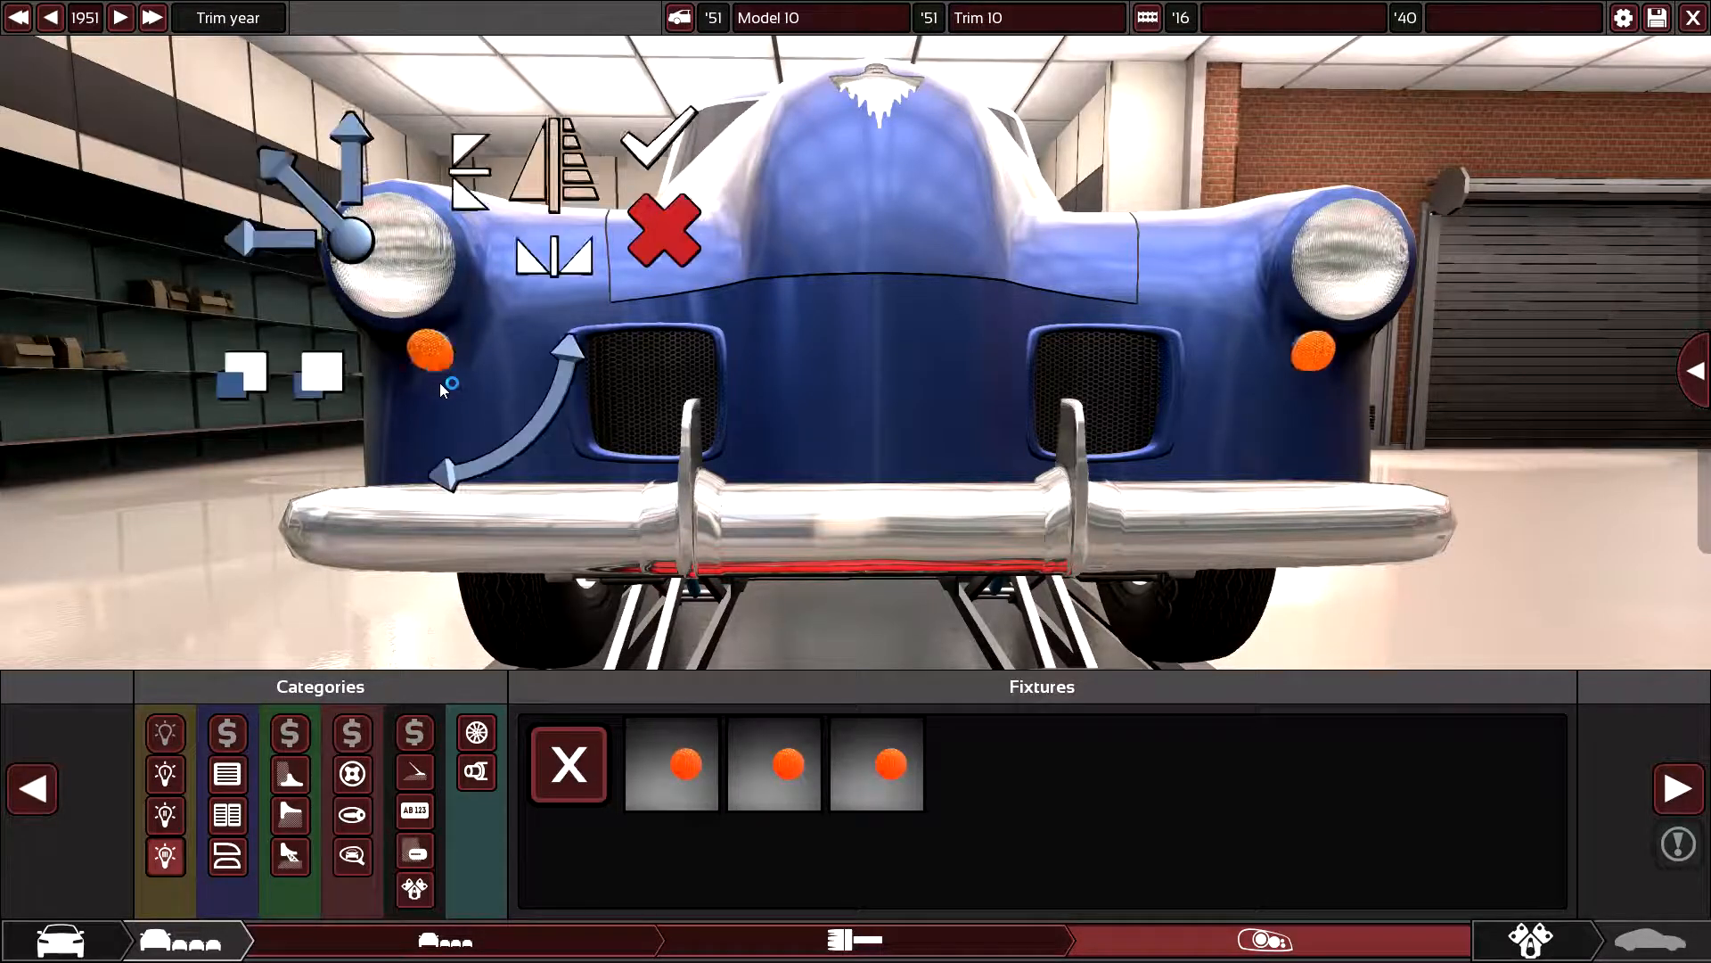
pyautogui.click(443, 414)
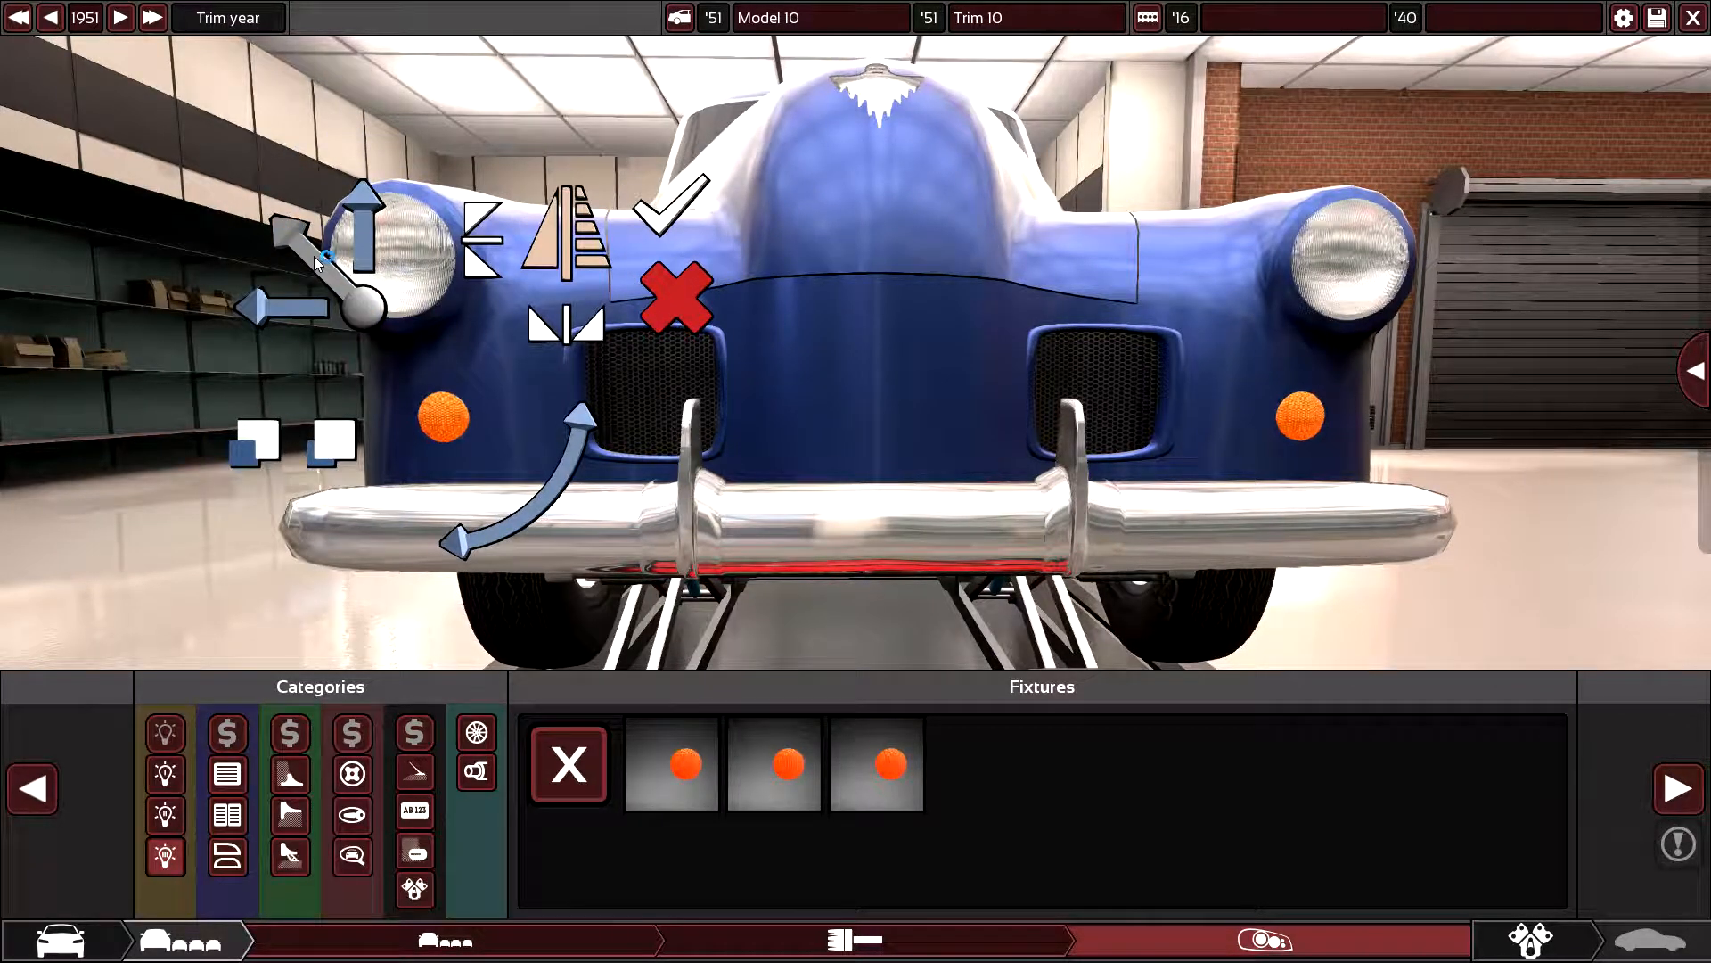
pyautogui.moveTo(454, 423); pyautogui.dragTo(429, 418)
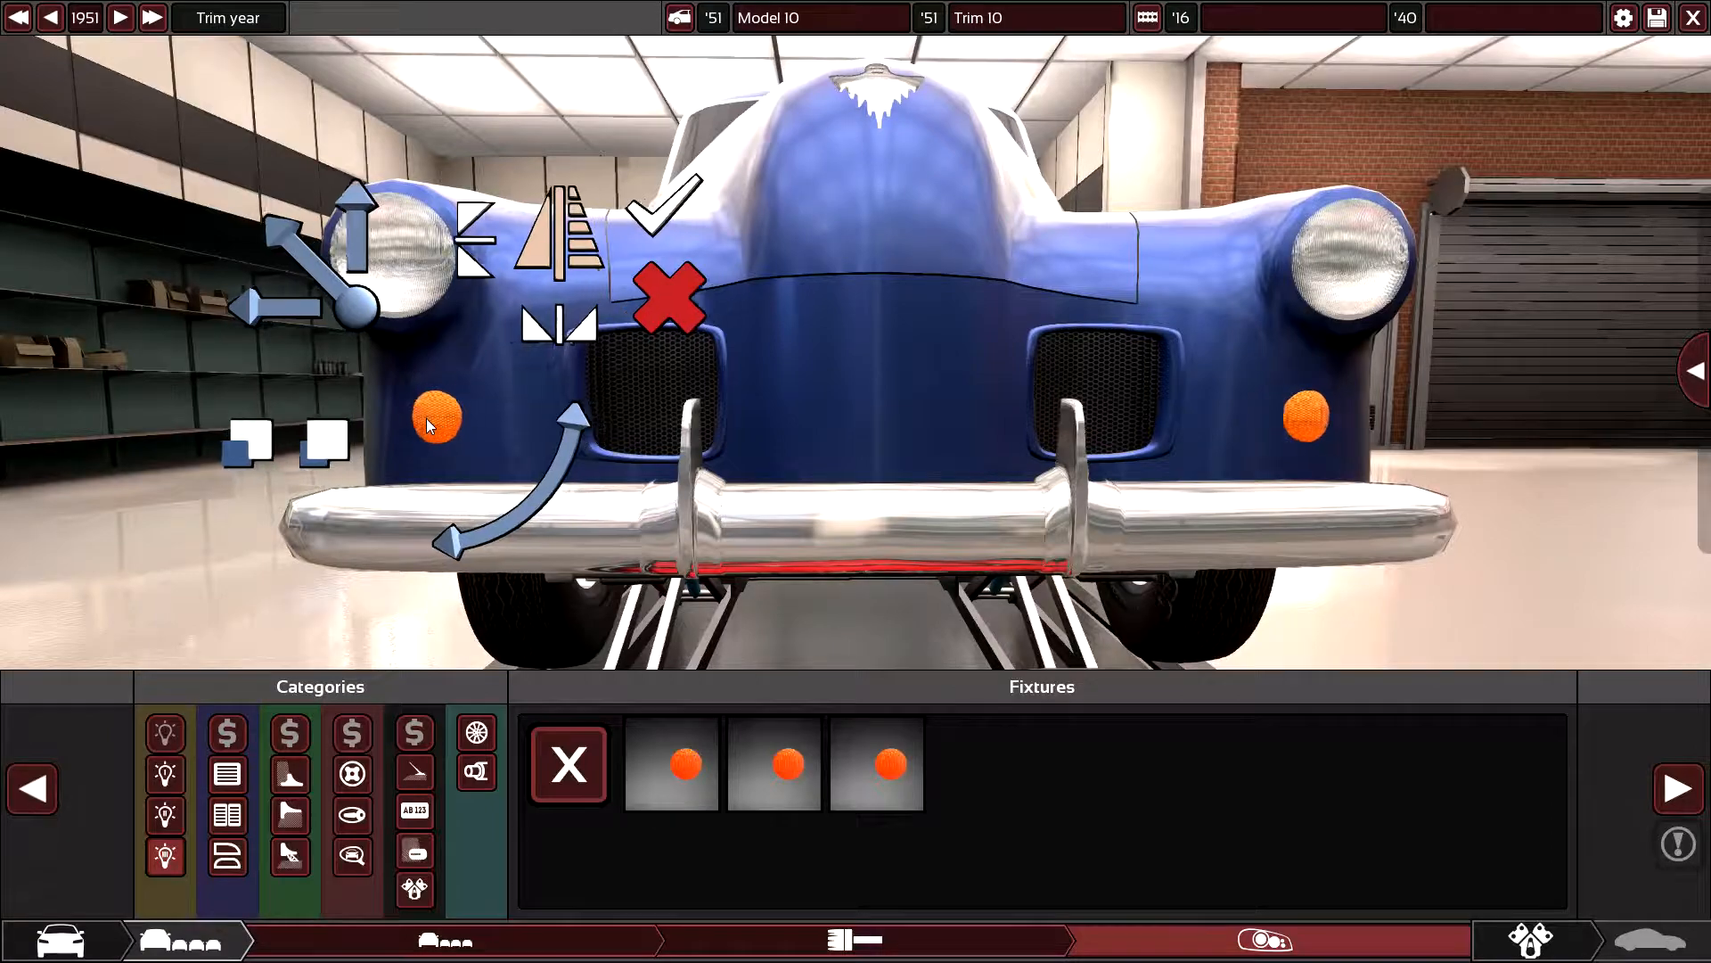
pyautogui.click(631, 211)
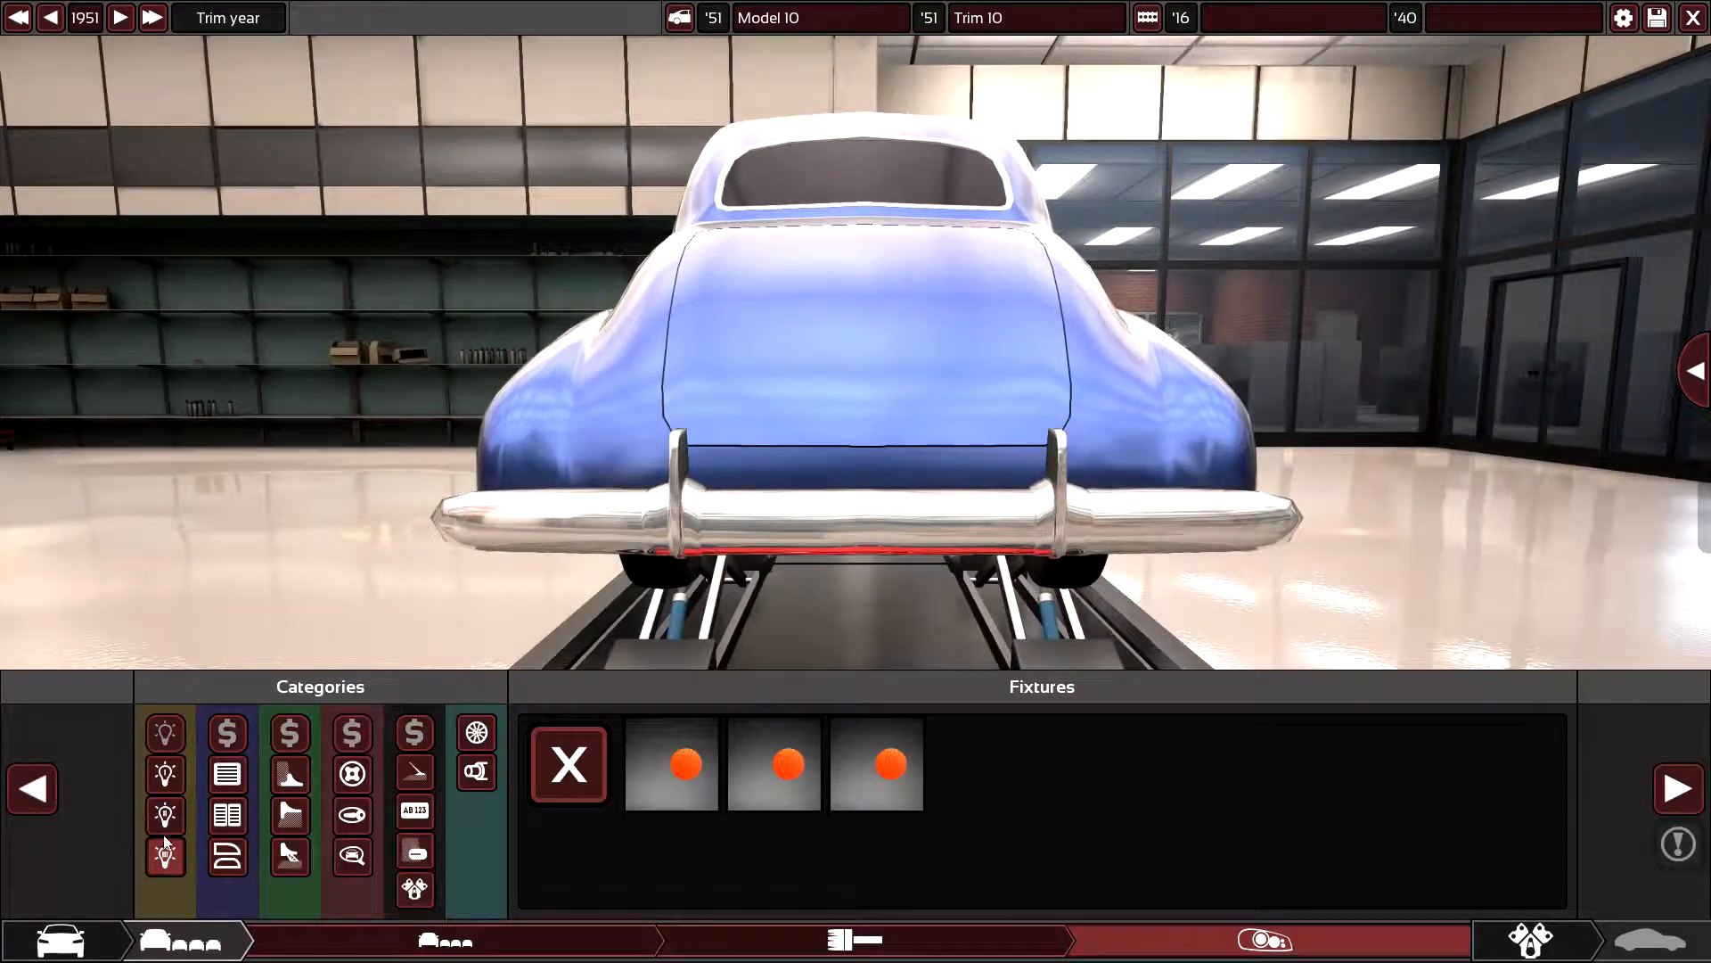
# - Place round red tail lights on the rear and move them outward
pyautogui.click(172, 816)
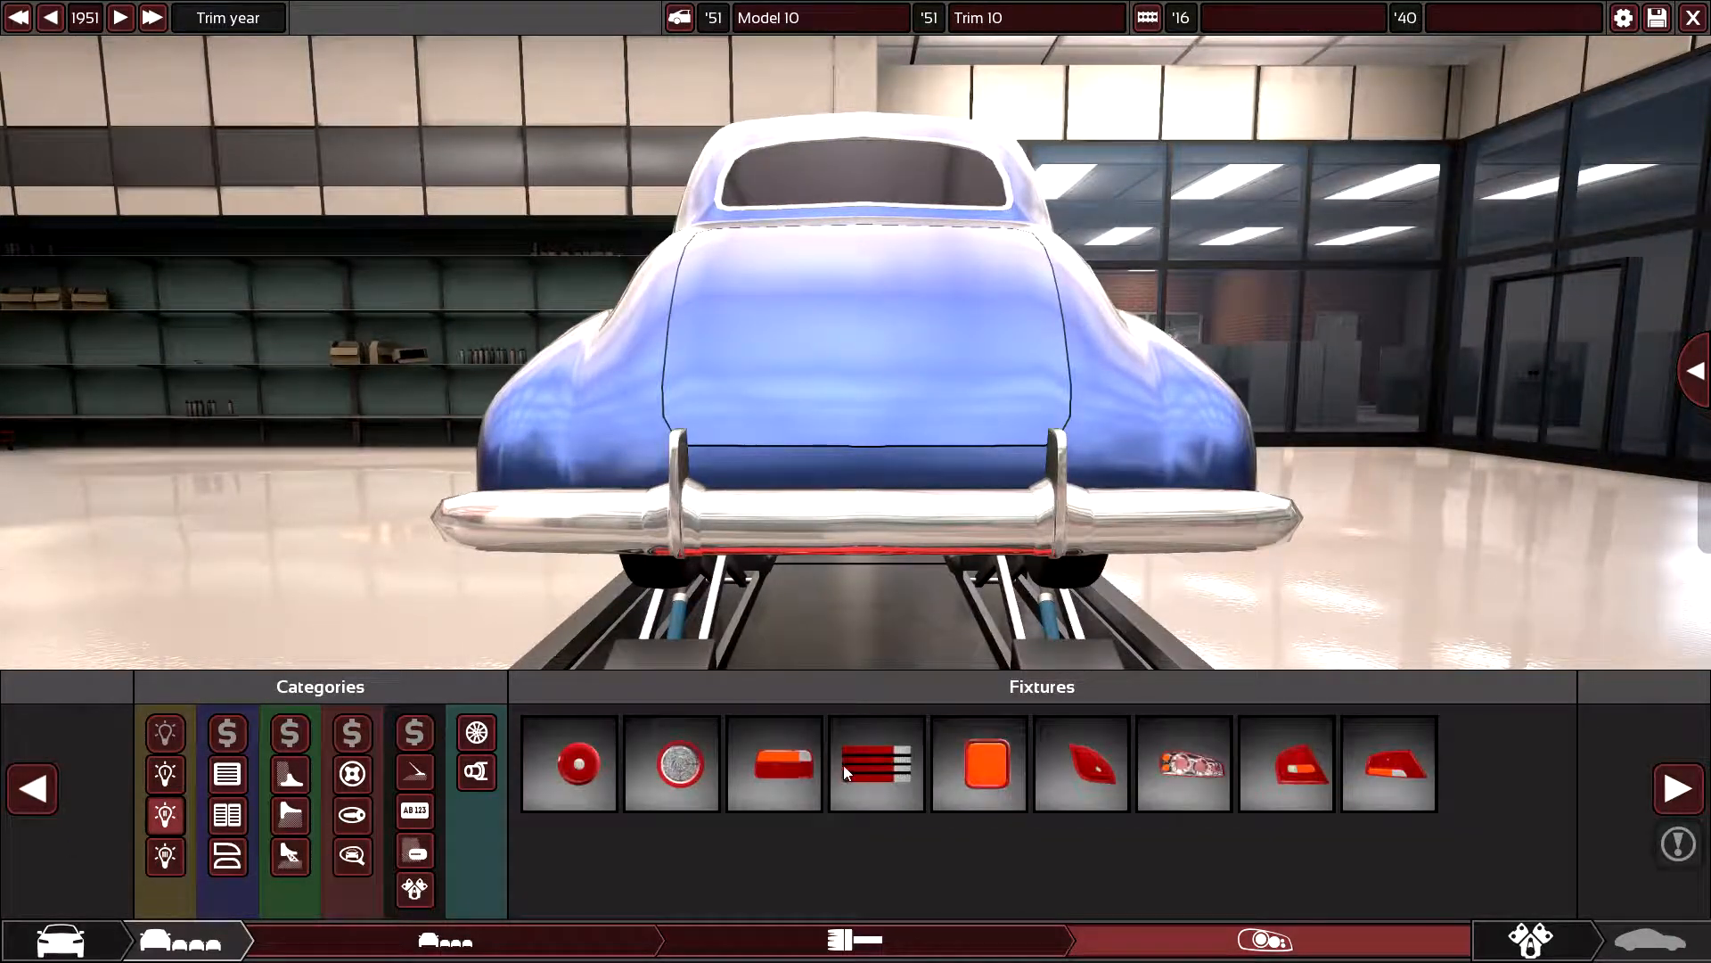
pyautogui.click(567, 762)
pyautogui.click(619, 493)
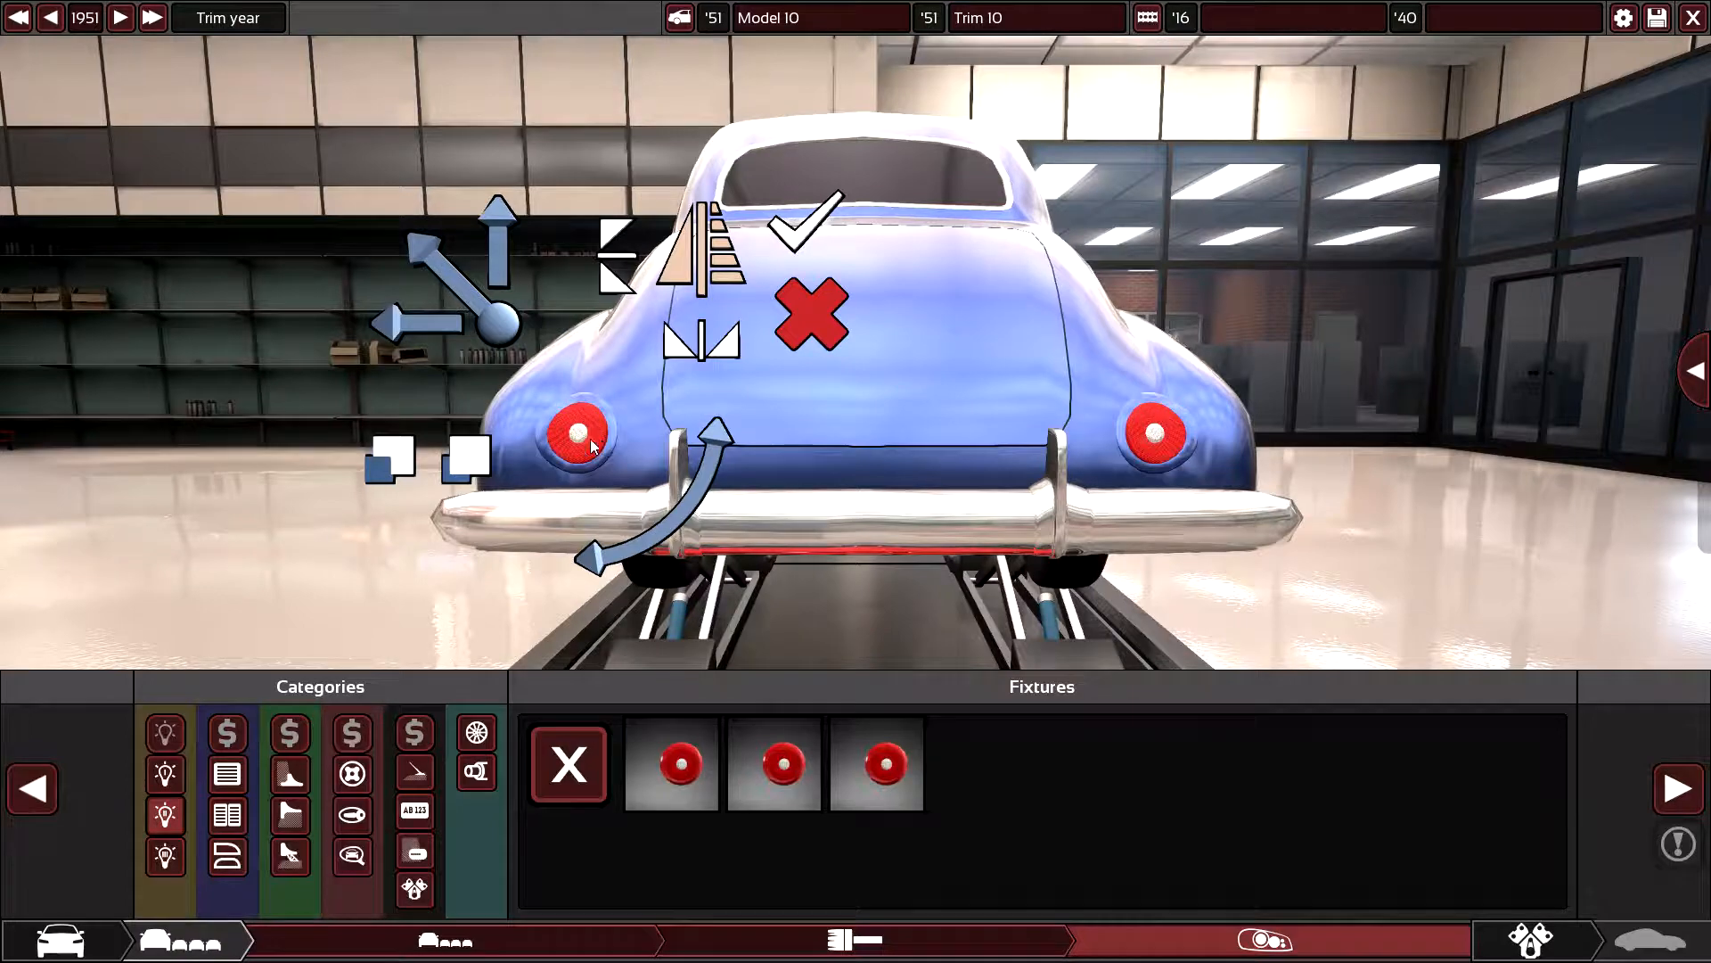
pyautogui.moveTo(590, 446); pyautogui.dragTo(367, 294)
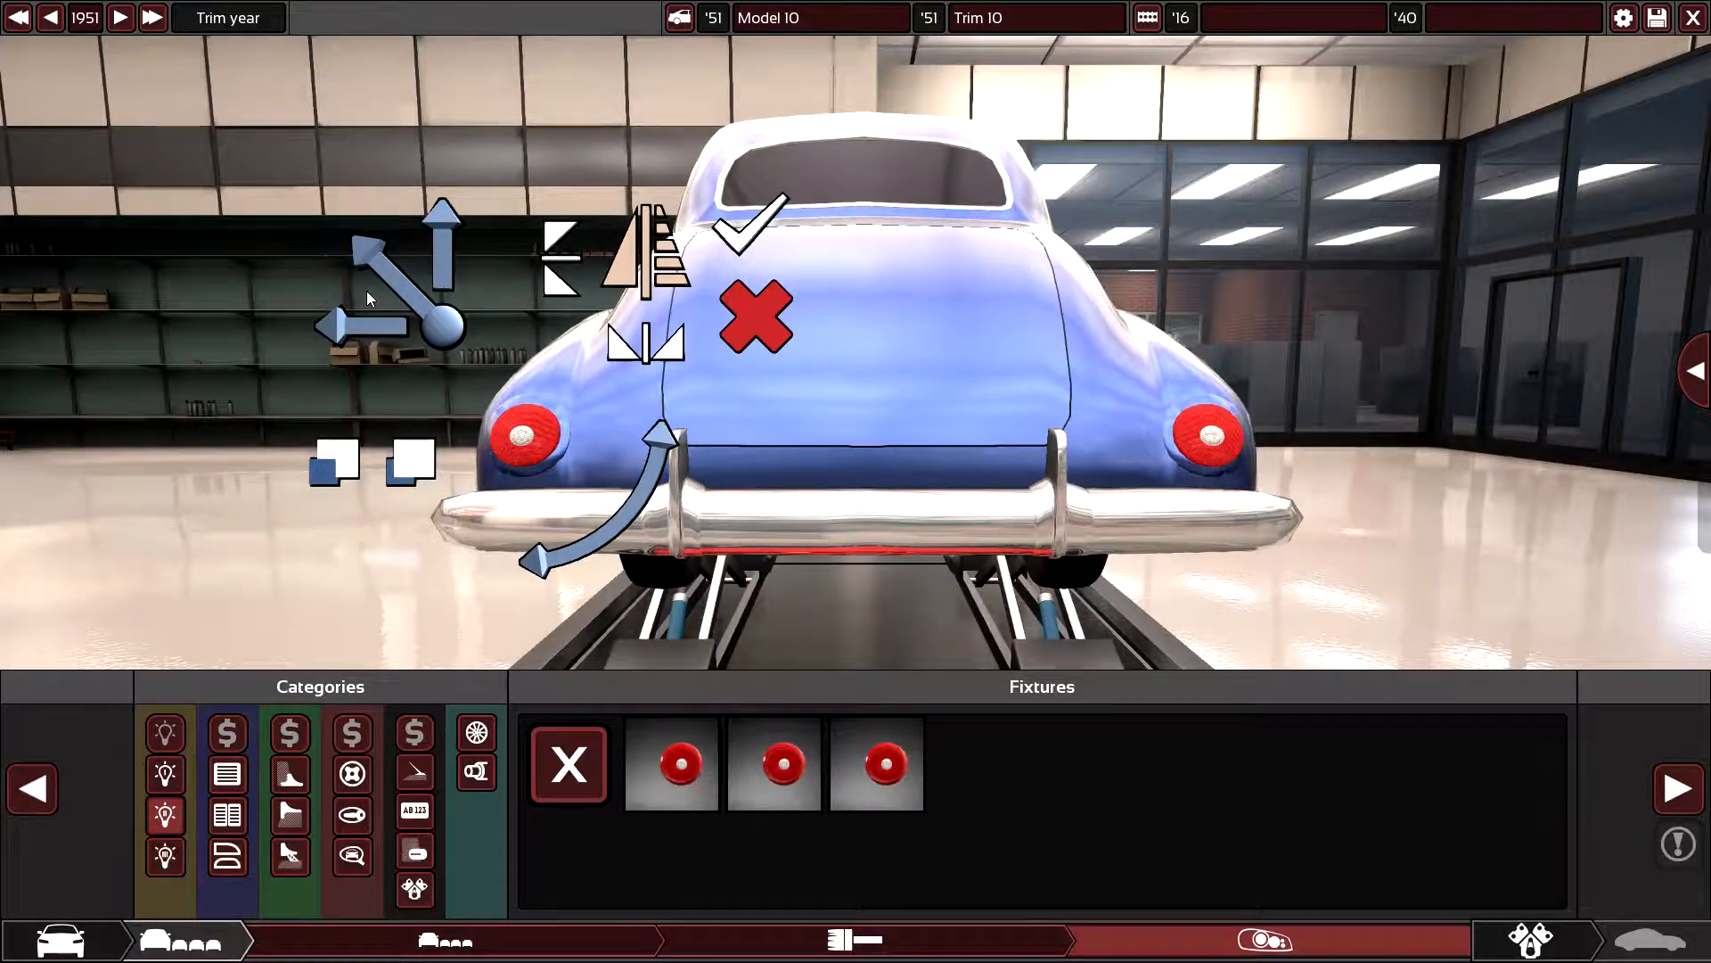
# - Lower and widen the tail lights on the rear fenders, confirm them and proceed to engine design
pyautogui.moveTo(577, 434); pyautogui.dragTo(954, 520)
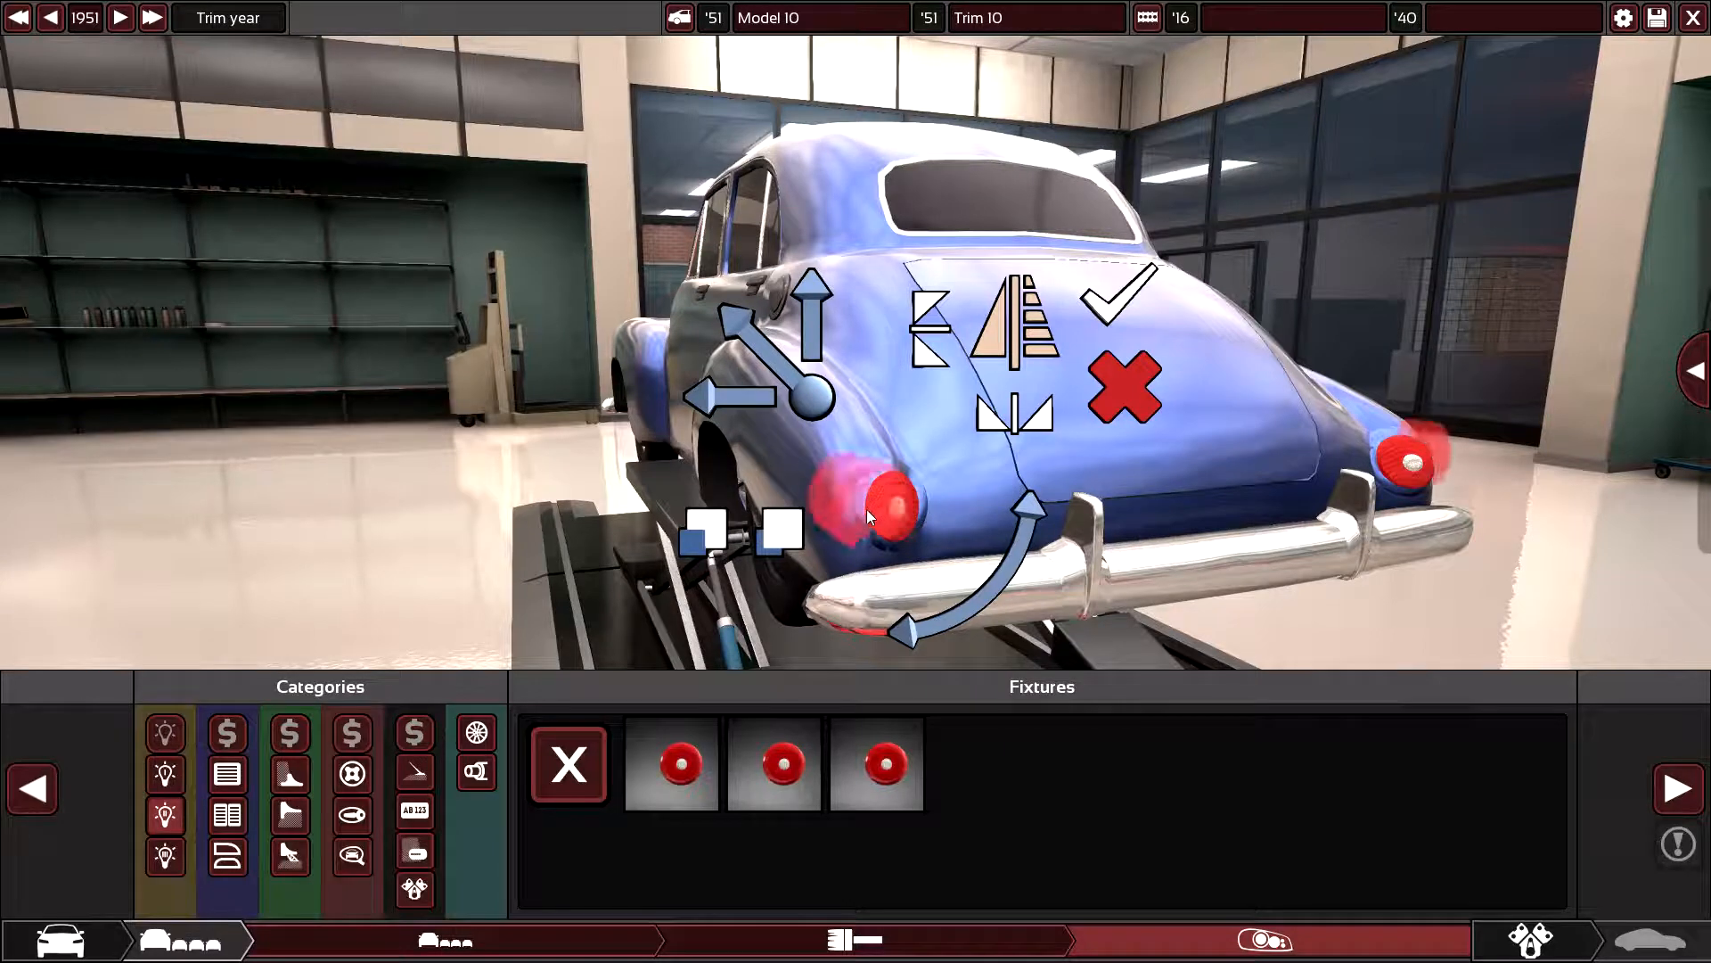
pyautogui.moveTo(852, 528); pyautogui.dragTo(850, 520)
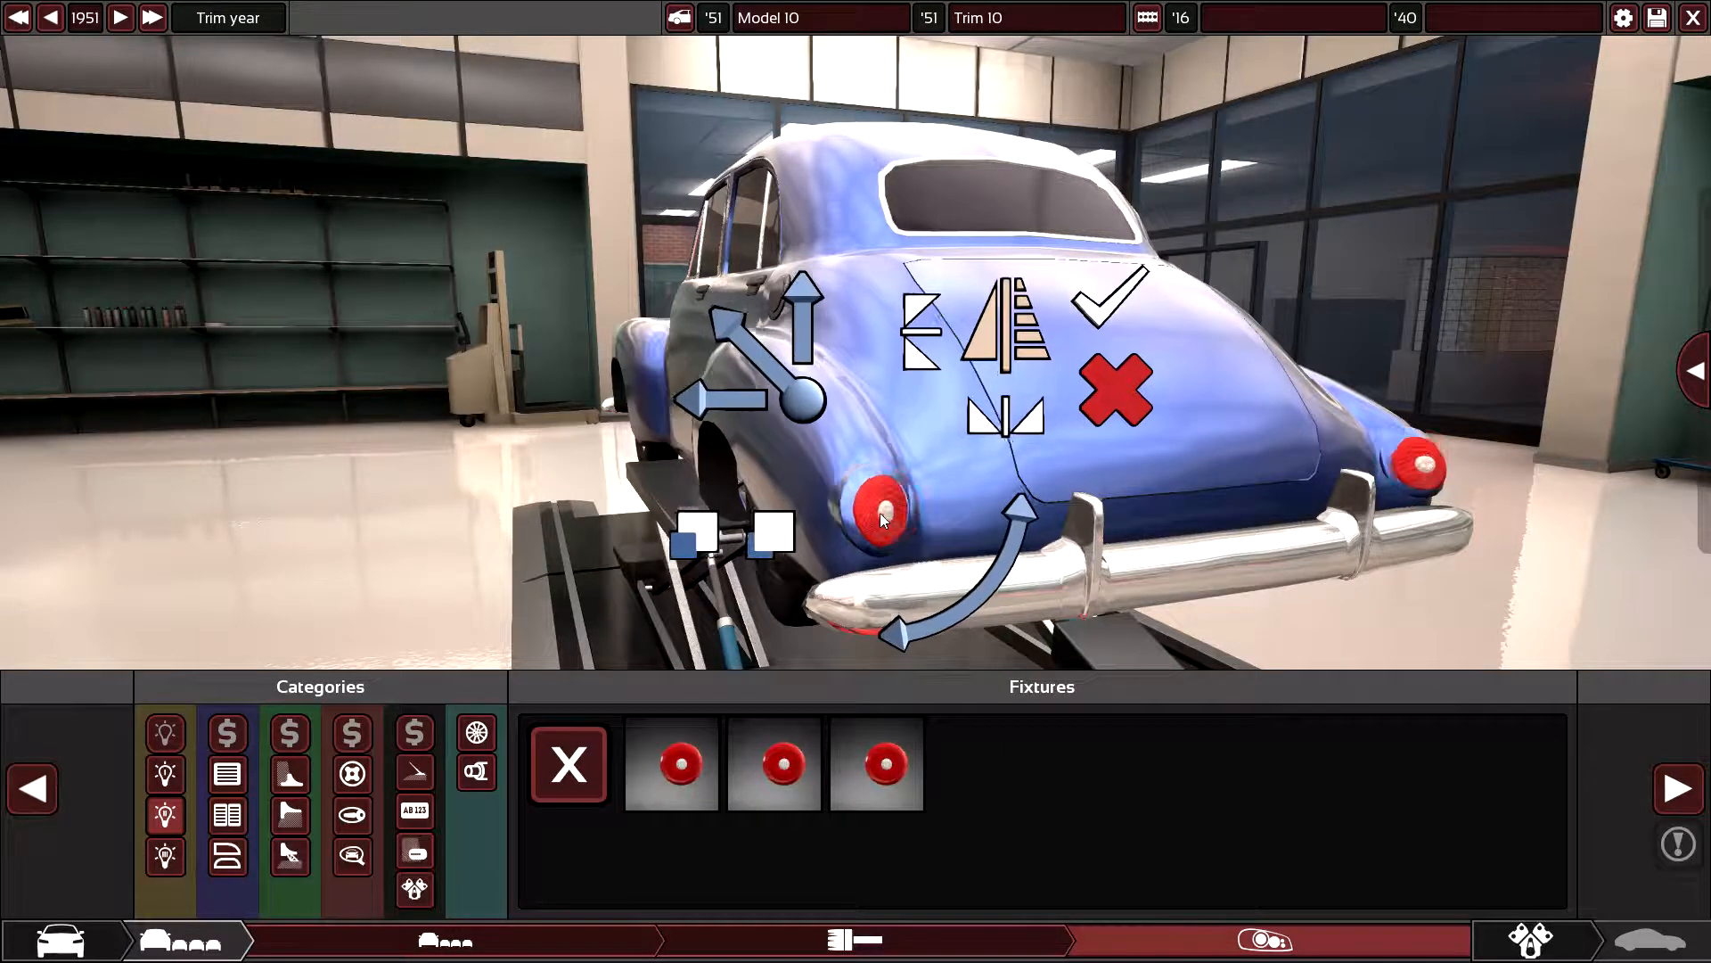
pyautogui.moveTo(849, 519); pyautogui.dragTo(1095, 527)
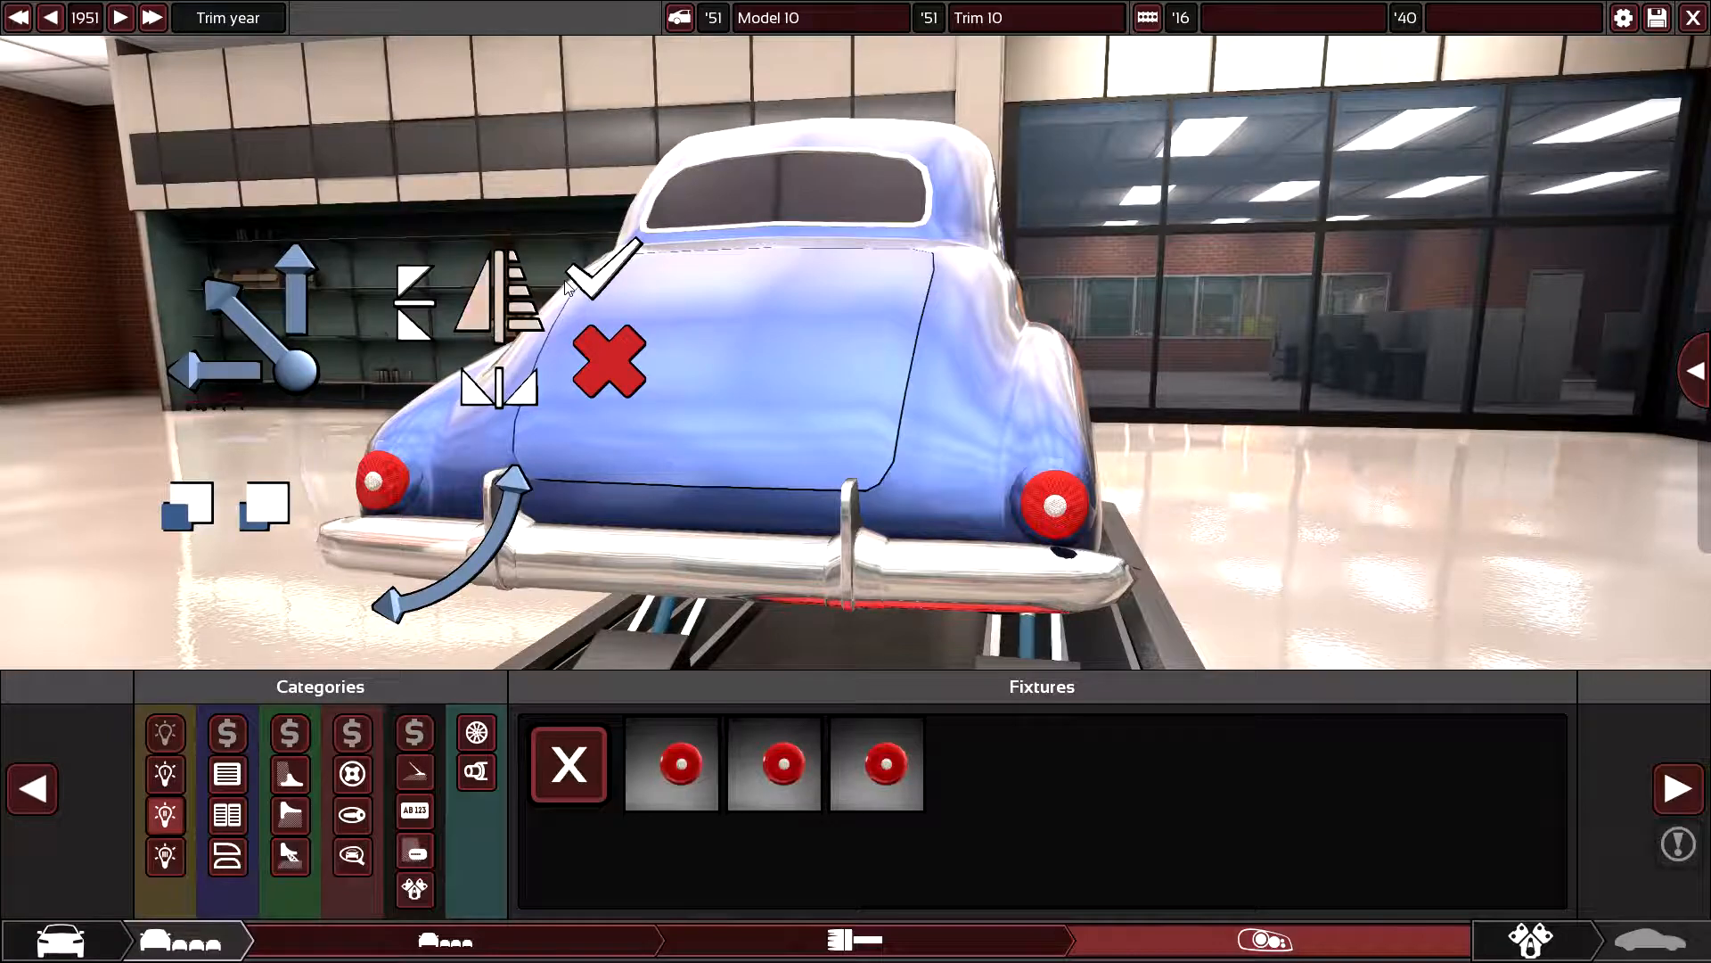
pyautogui.click(599, 272)
pyautogui.moveTo(599, 272)
pyautogui.mouseDown()
pyautogui.moveTo(757, 448)
pyautogui.moveTo(1182, 514)
pyautogui.moveTo(692, 422)
pyautogui.mouseUp()
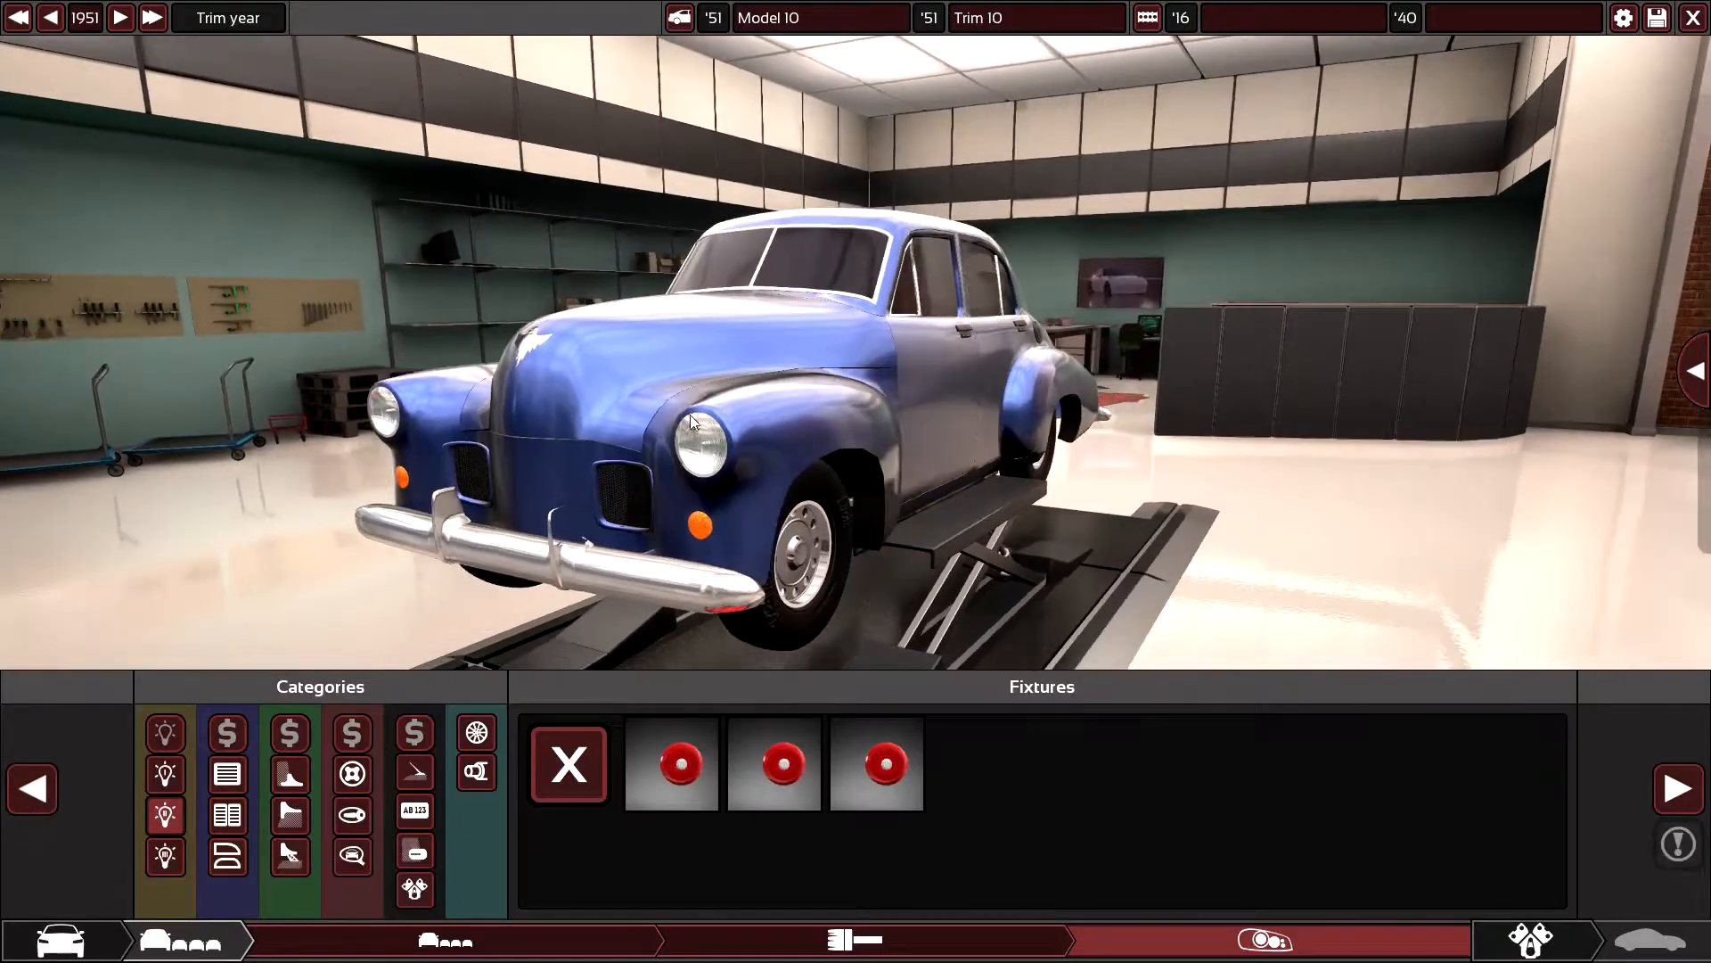
pyautogui.click(1674, 790)
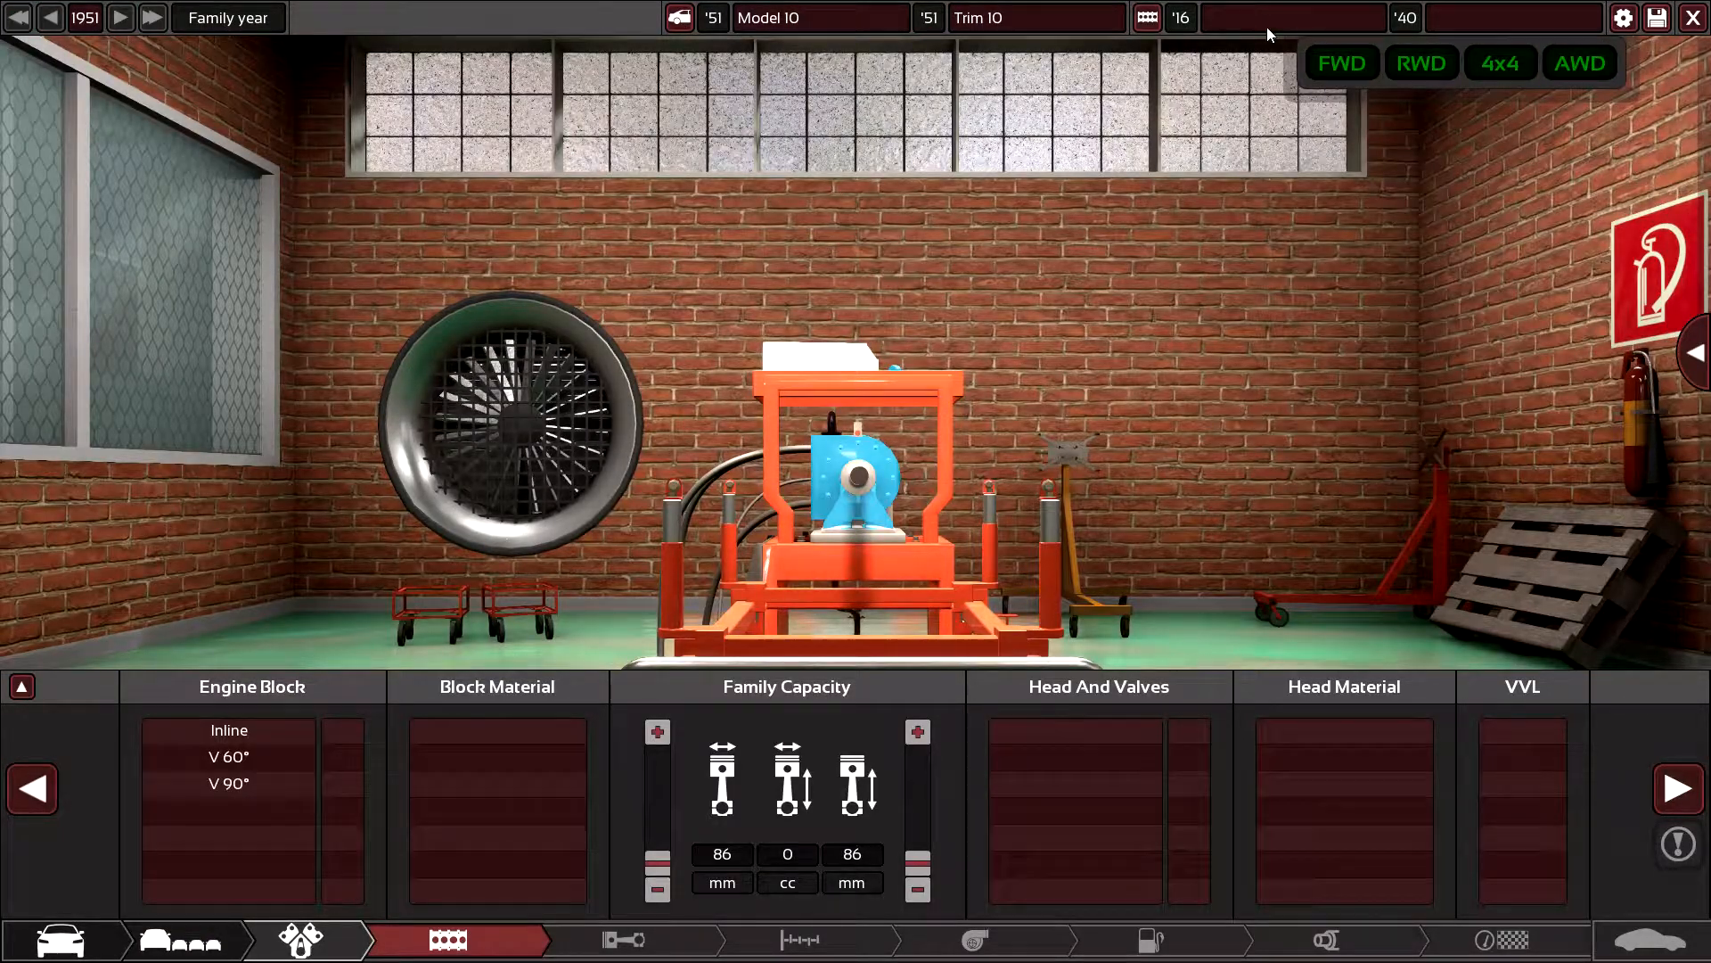
# - Load the 1951 3.5 V8 Variant 16 engine from the existing engine list into the designer
pyautogui.click(1150, 18)
pyautogui.scroll(-2, 610, 465)
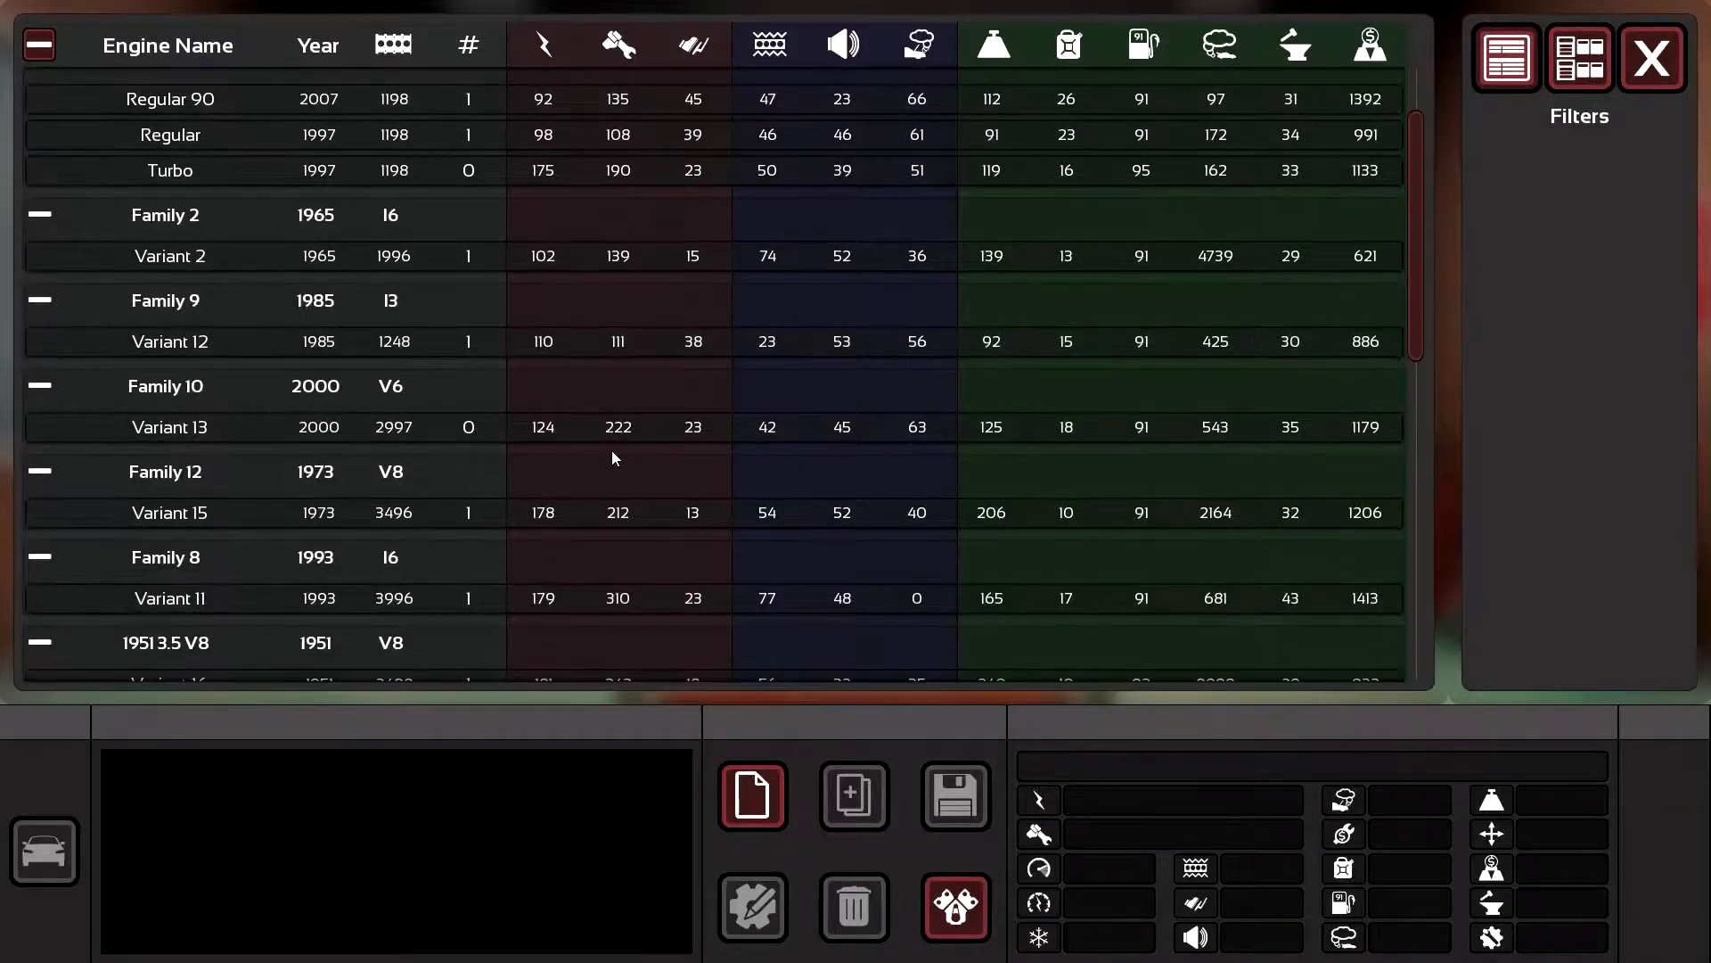
pyautogui.scroll(-1, 611, 451)
pyautogui.scroll(-2, 647, 497)
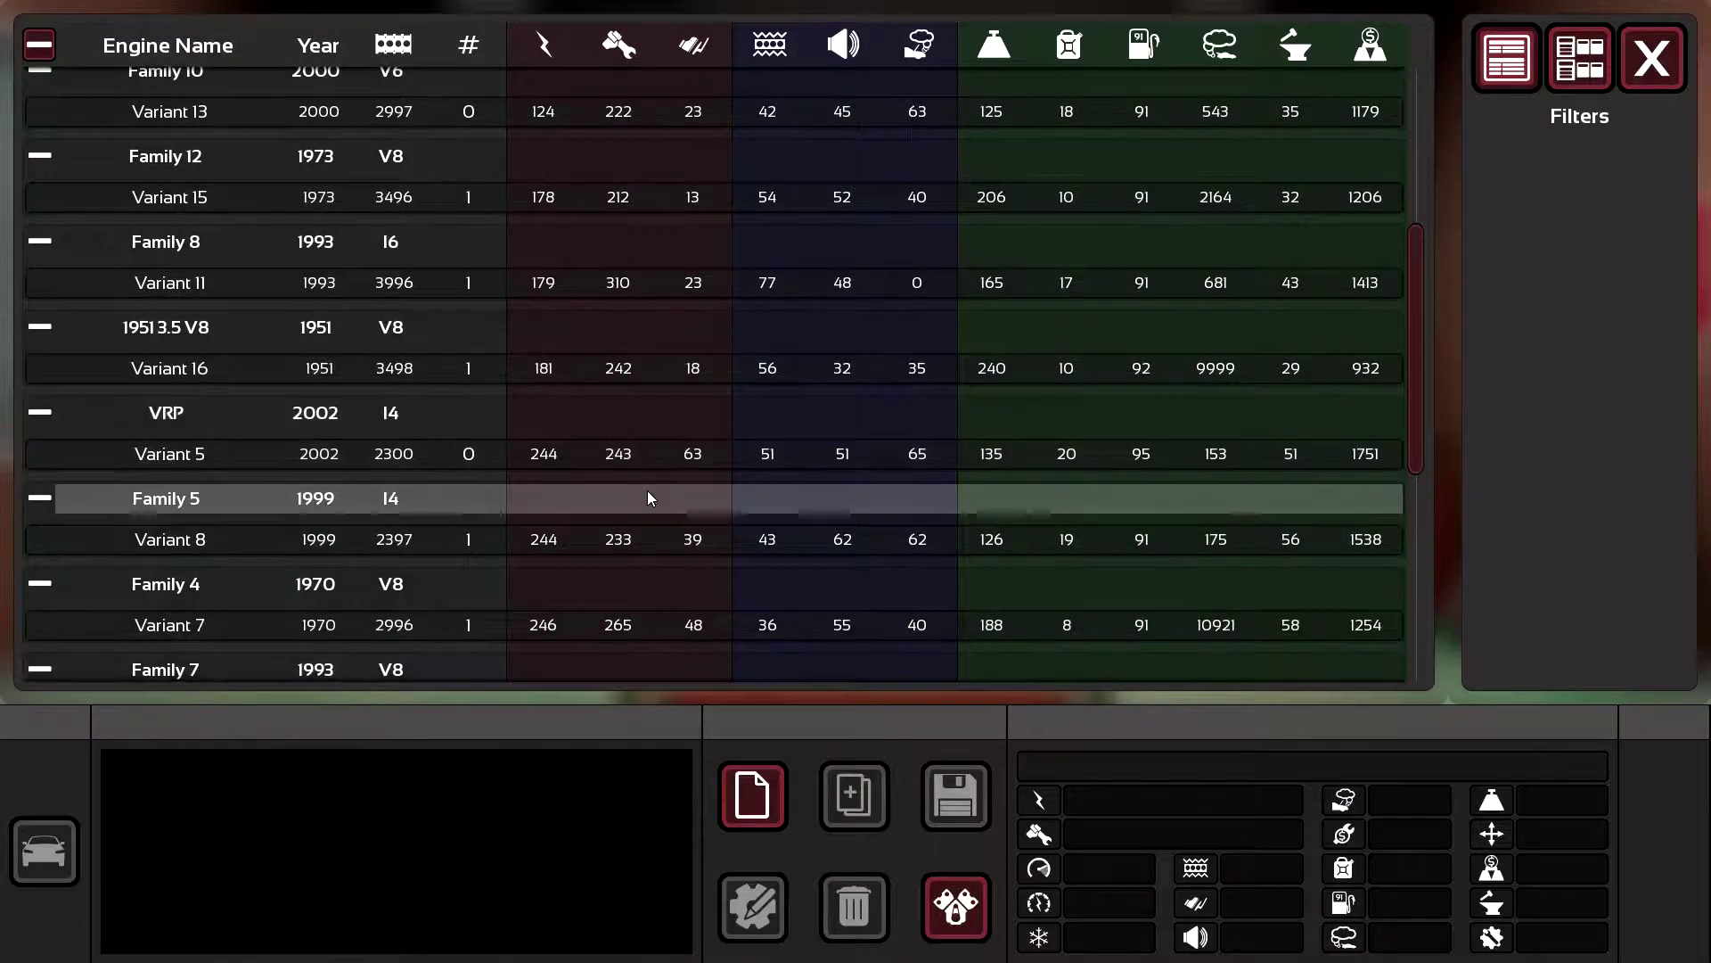
pyautogui.click(249, 372)
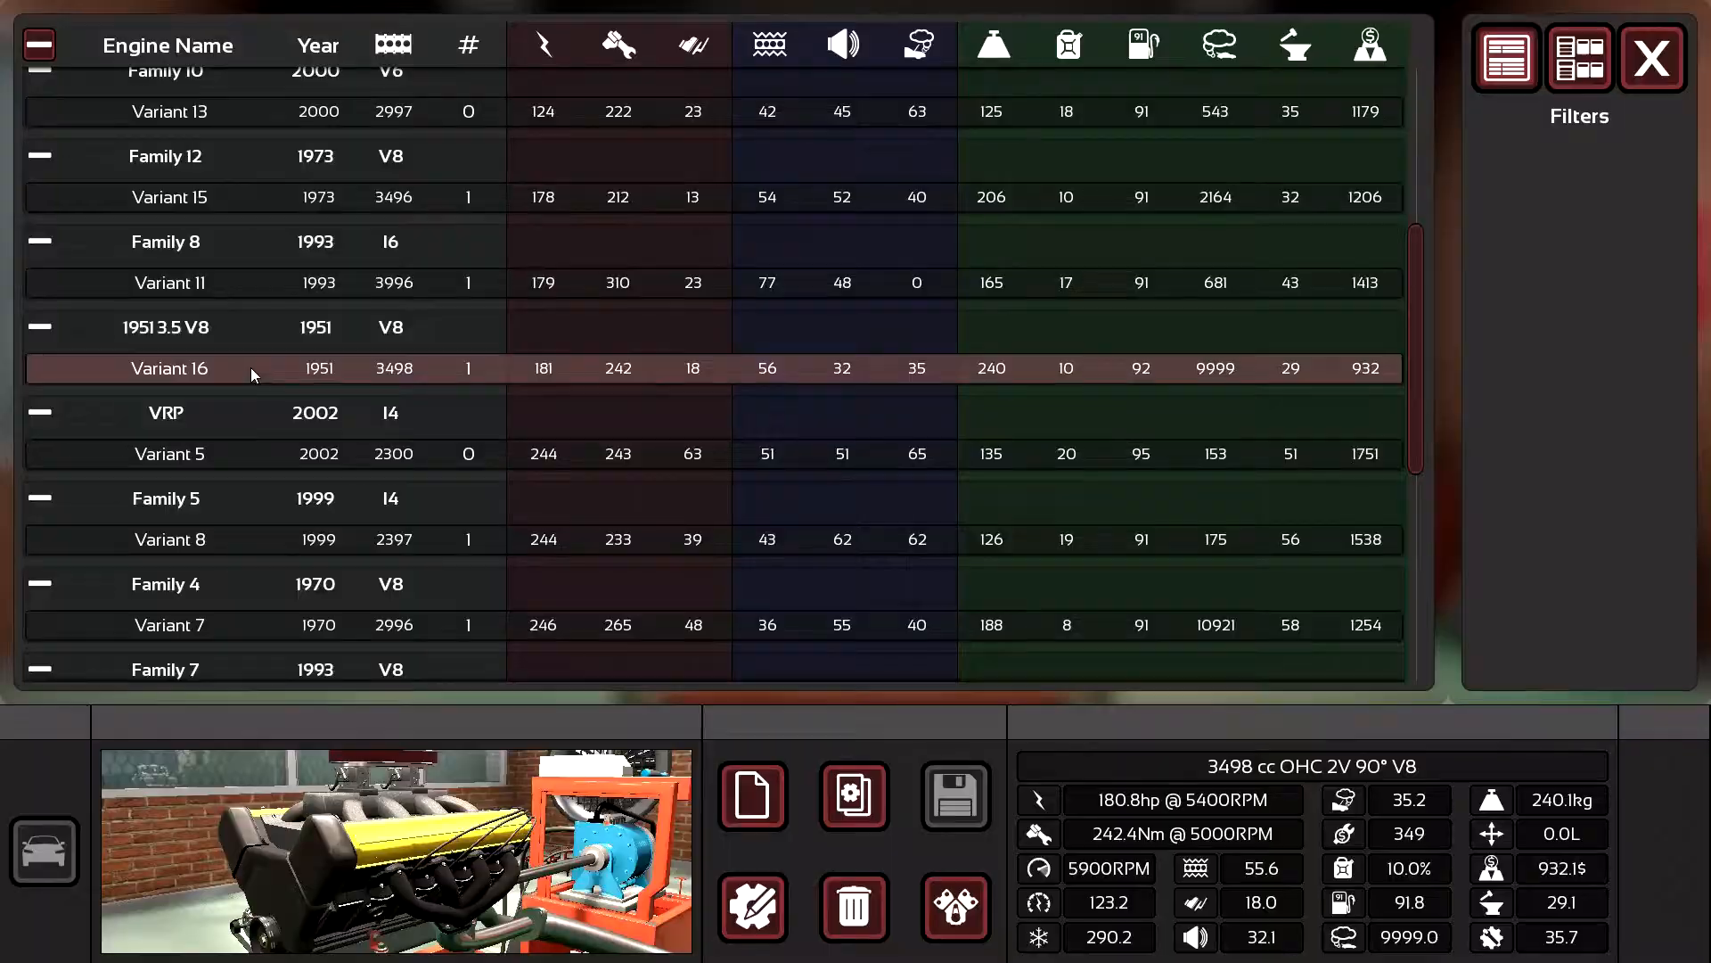
pyautogui.doubleClick(250, 368)
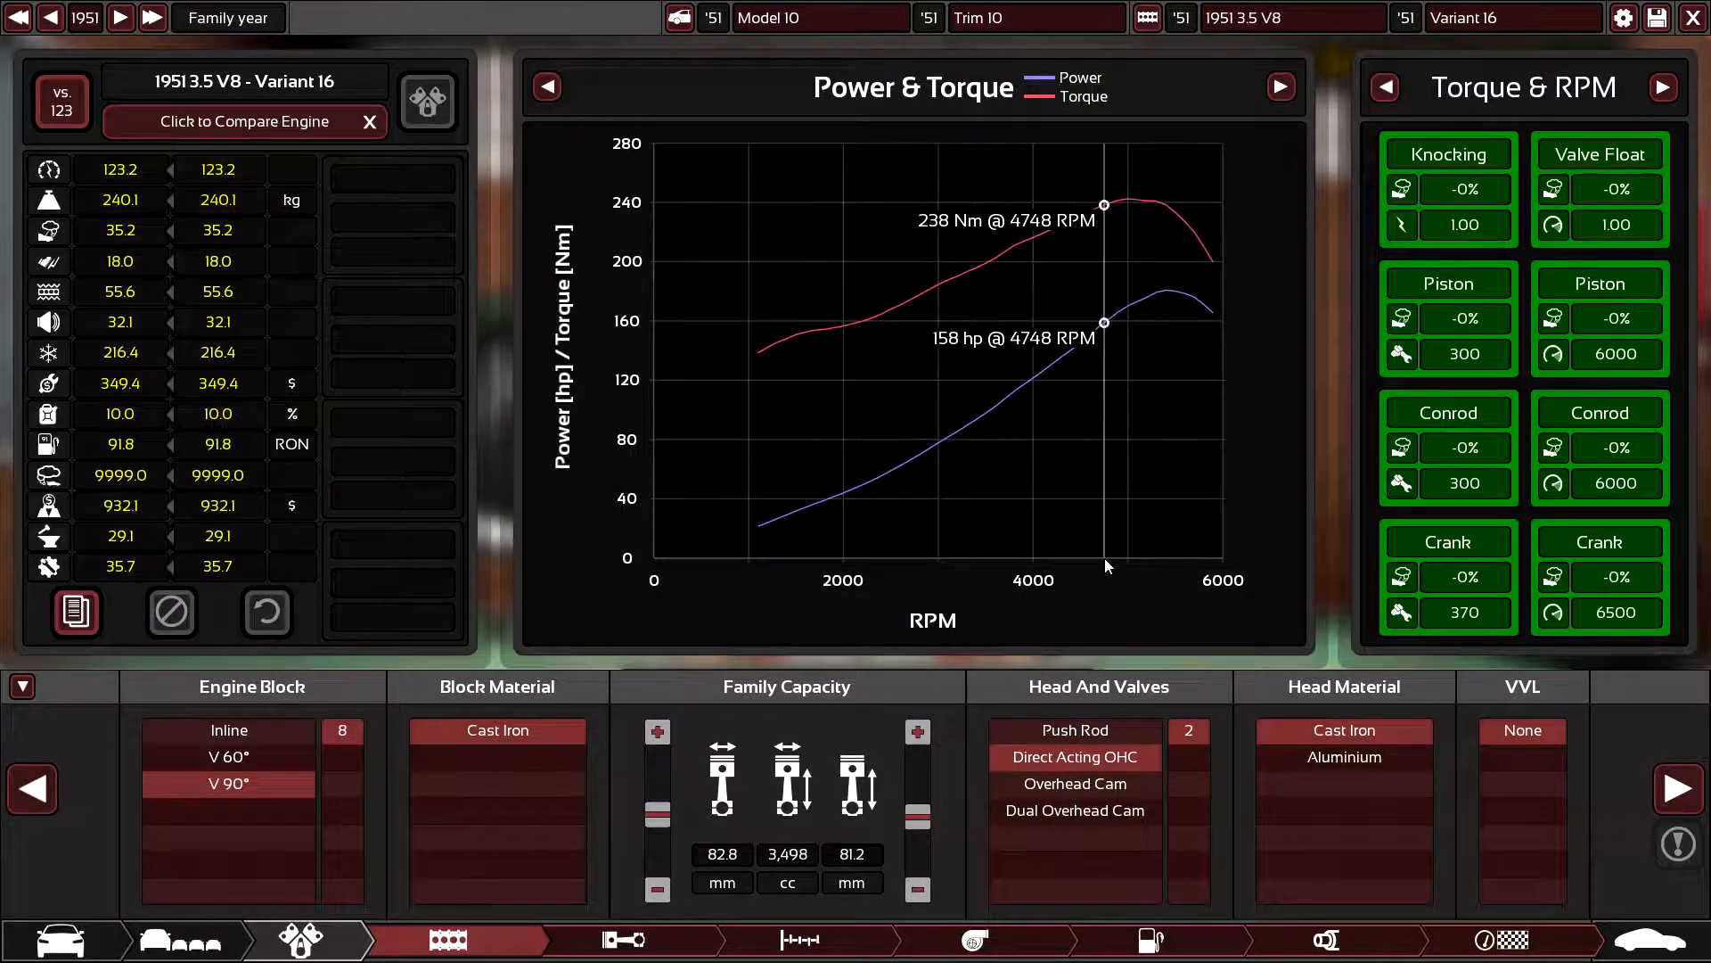
# - Browse through the engine pages to forced induction and back to the block and head options
pyautogui.click(1679, 790)
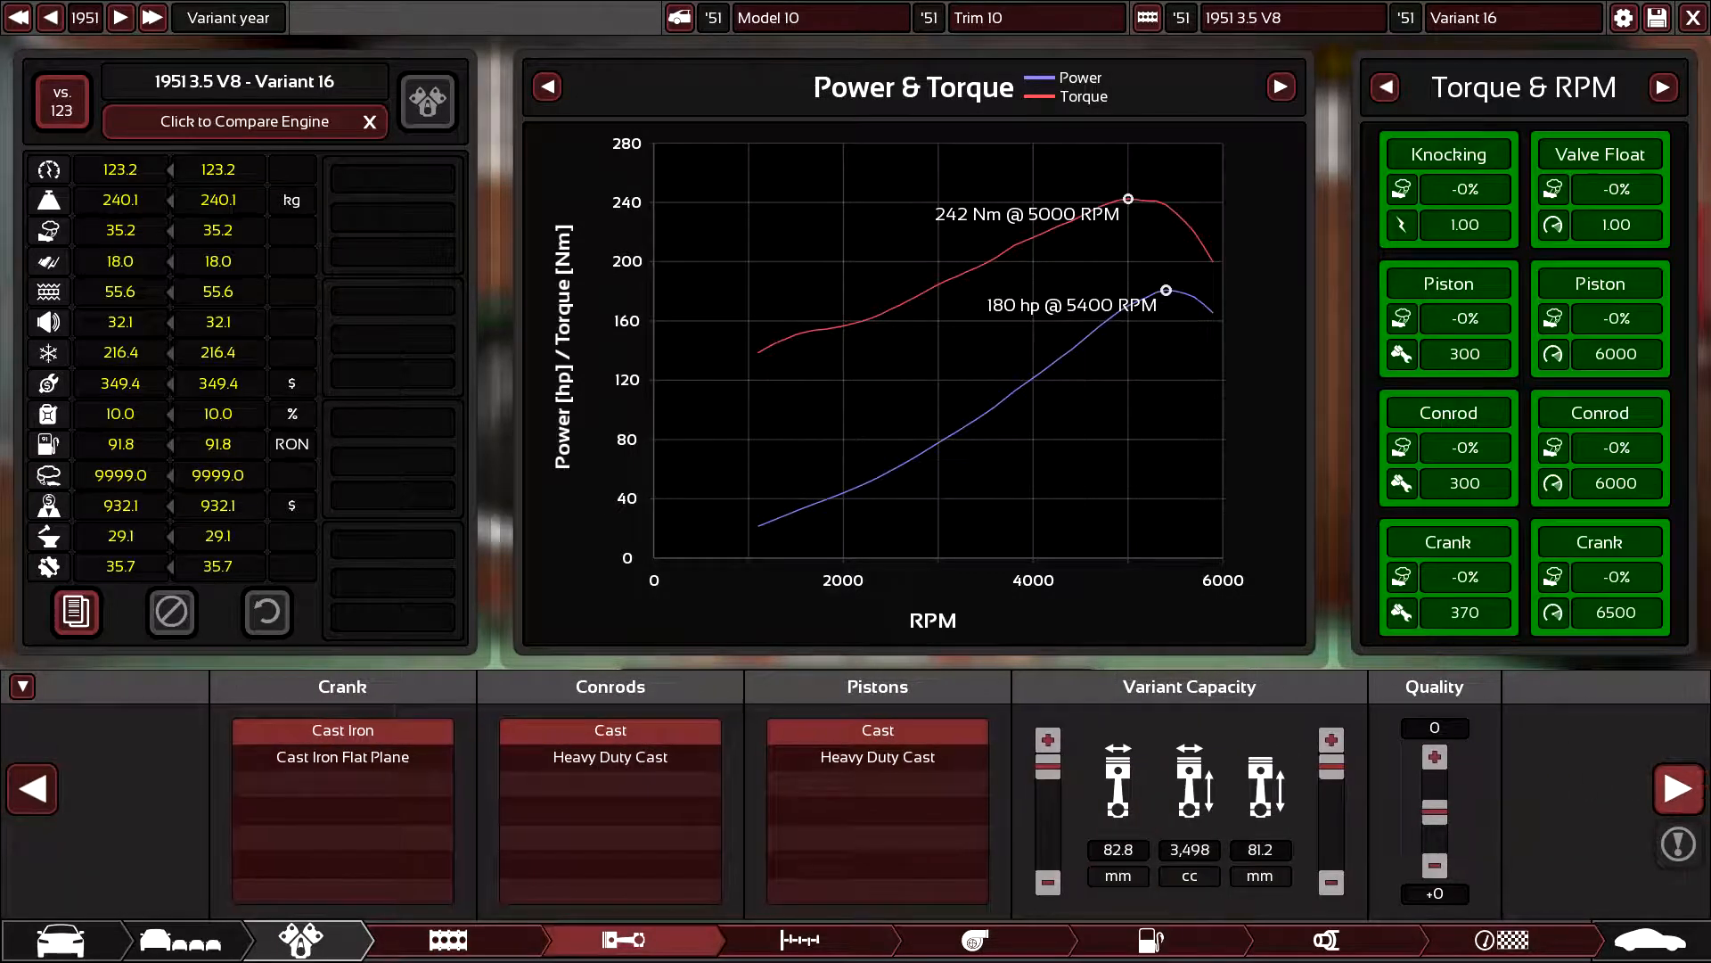
pyautogui.click(1679, 789)
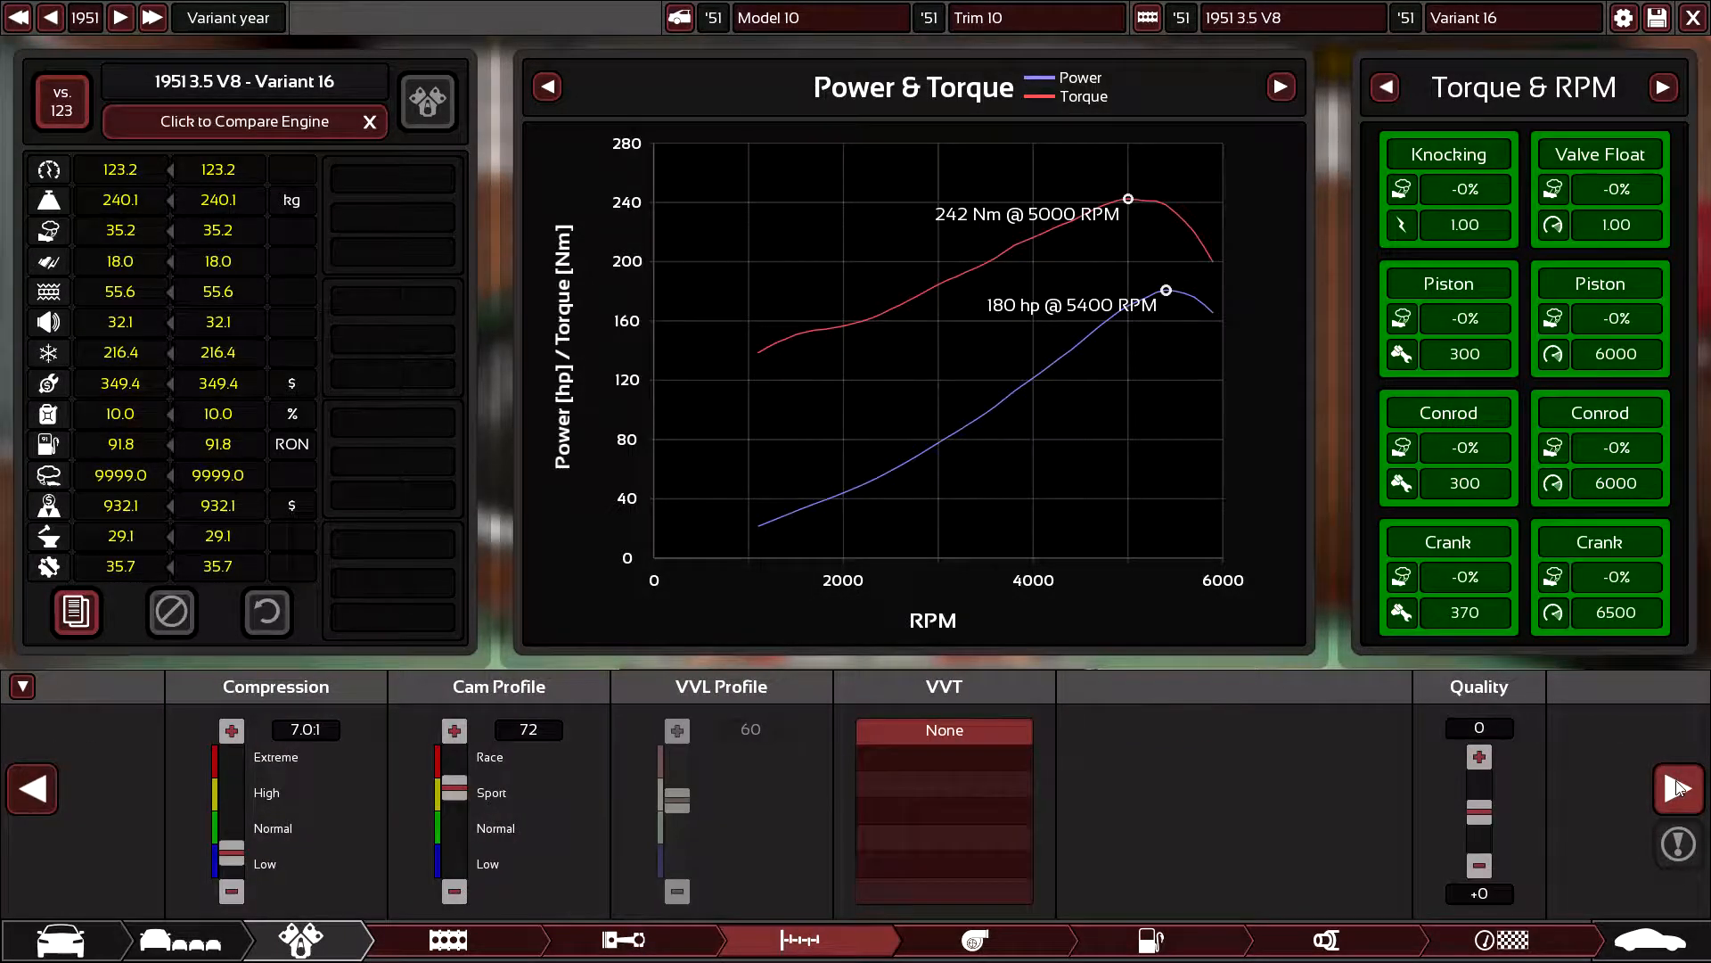
pyautogui.click(1677, 789)
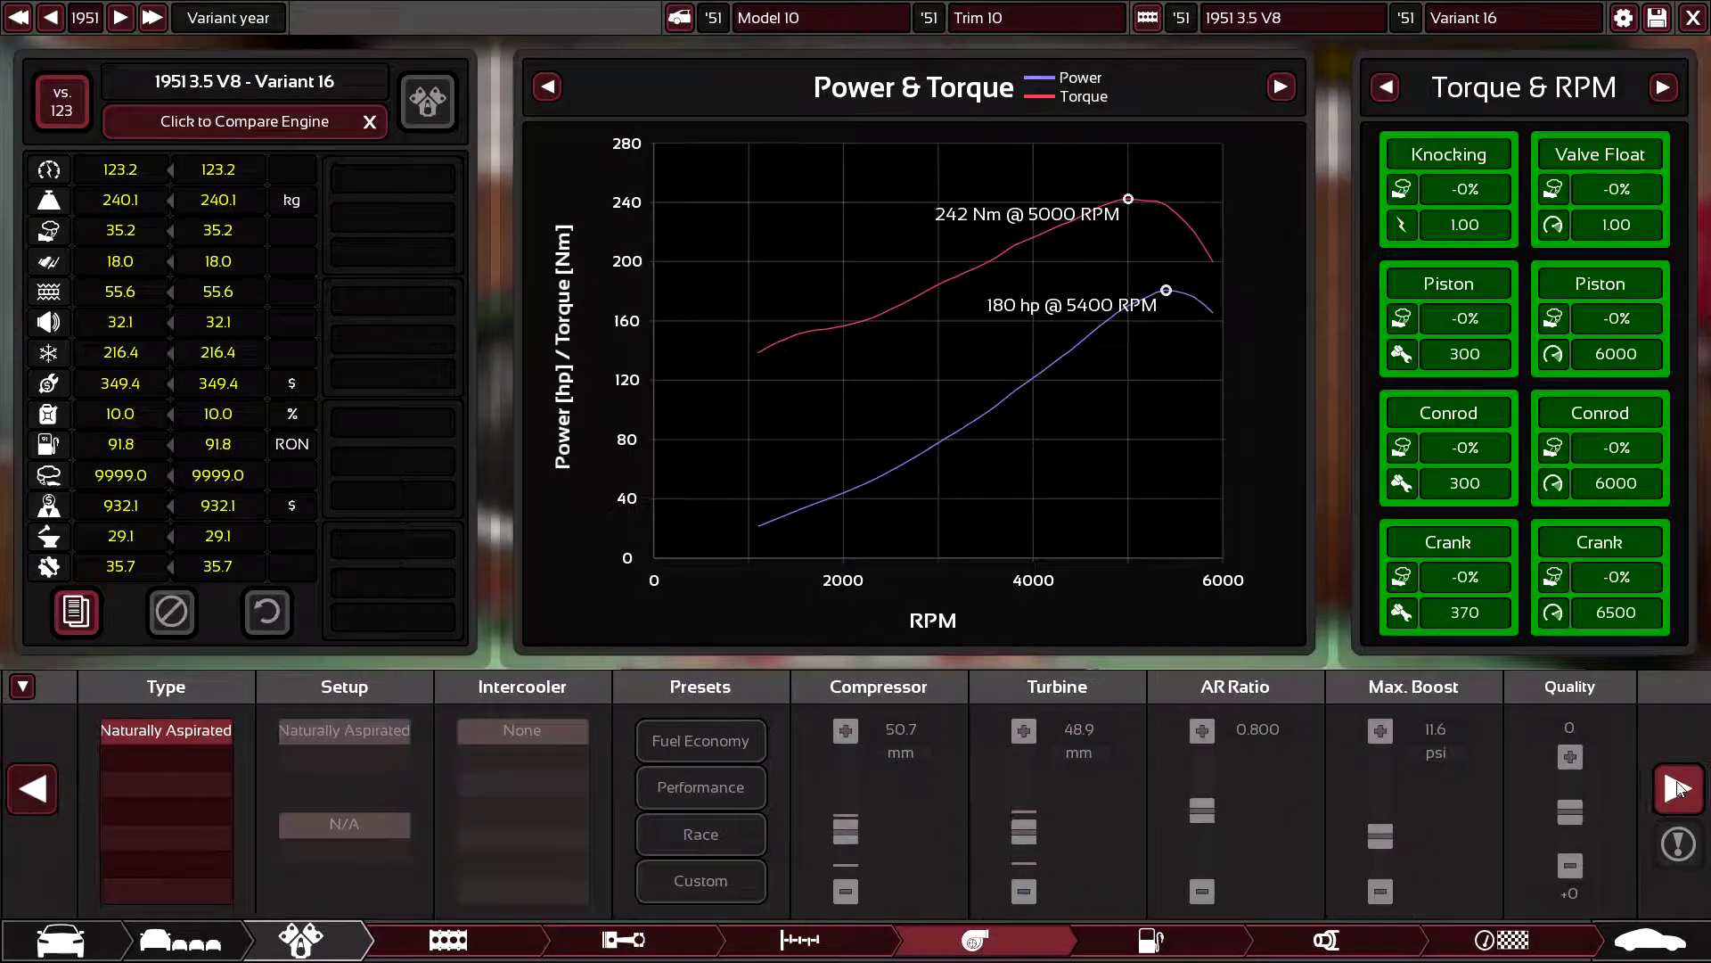
pyautogui.click(30, 789)
pyautogui.click(31, 788)
pyautogui.click(29, 788)
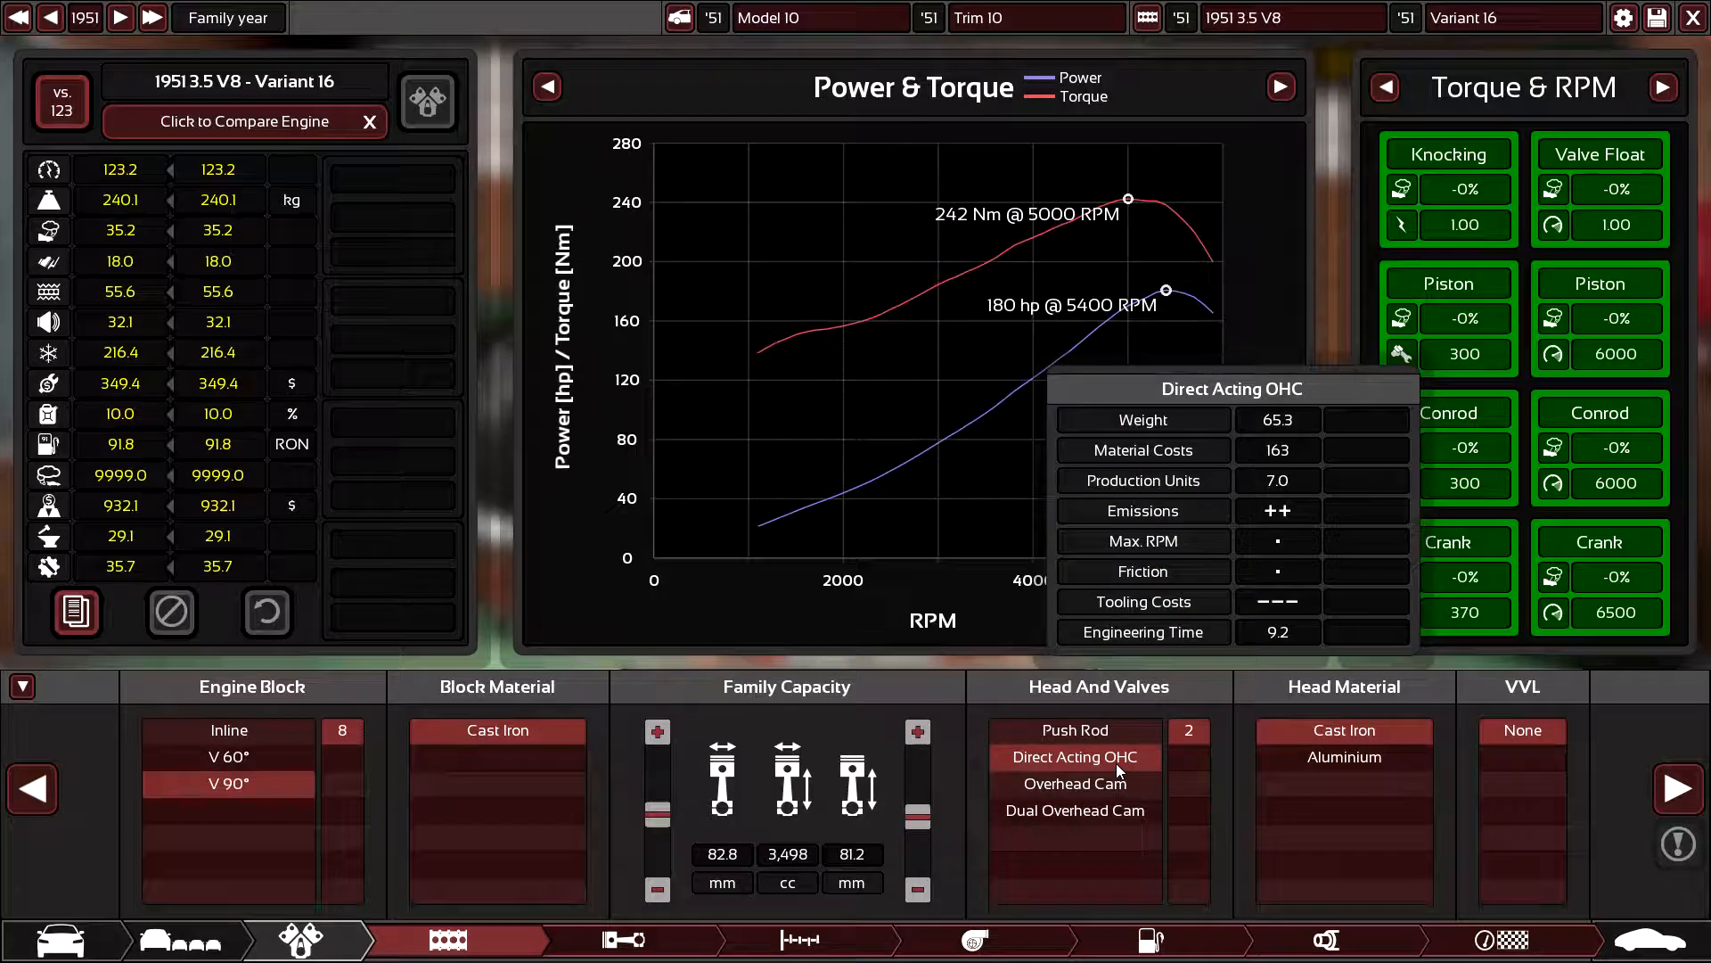
pyautogui.moveTo(1075, 730)
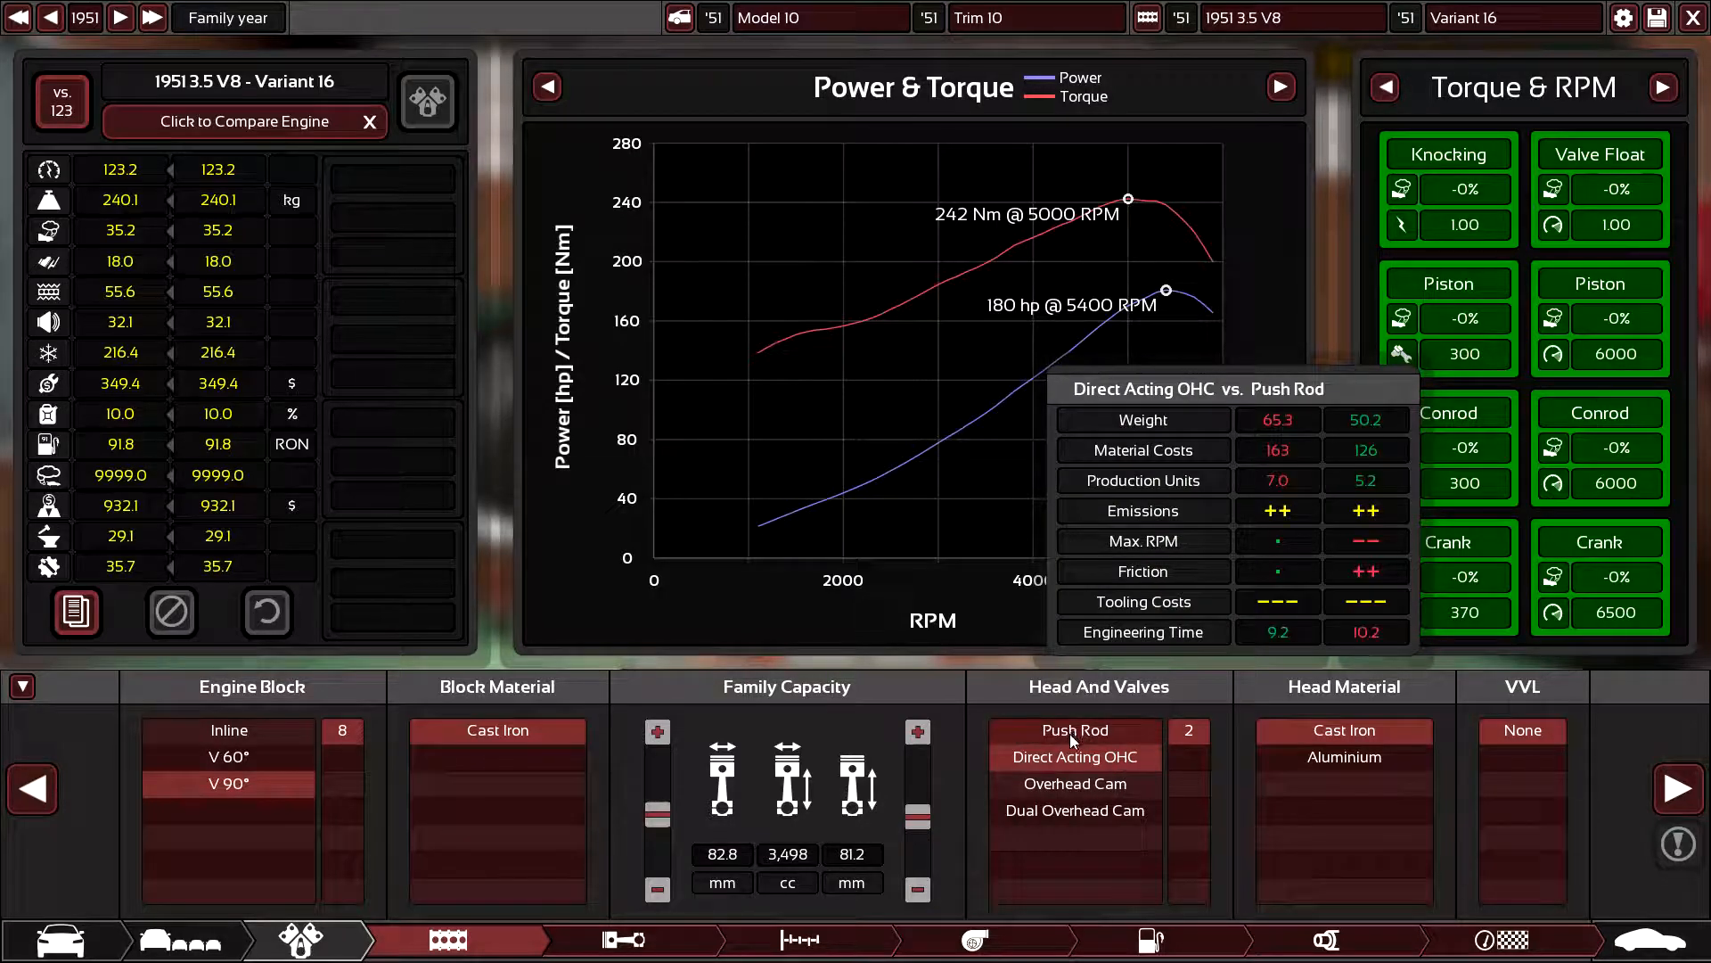
# - Switch the V8's crank to Cast Iron Flat Plane and move on to compression and cam settings
pyautogui.click(1674, 790)
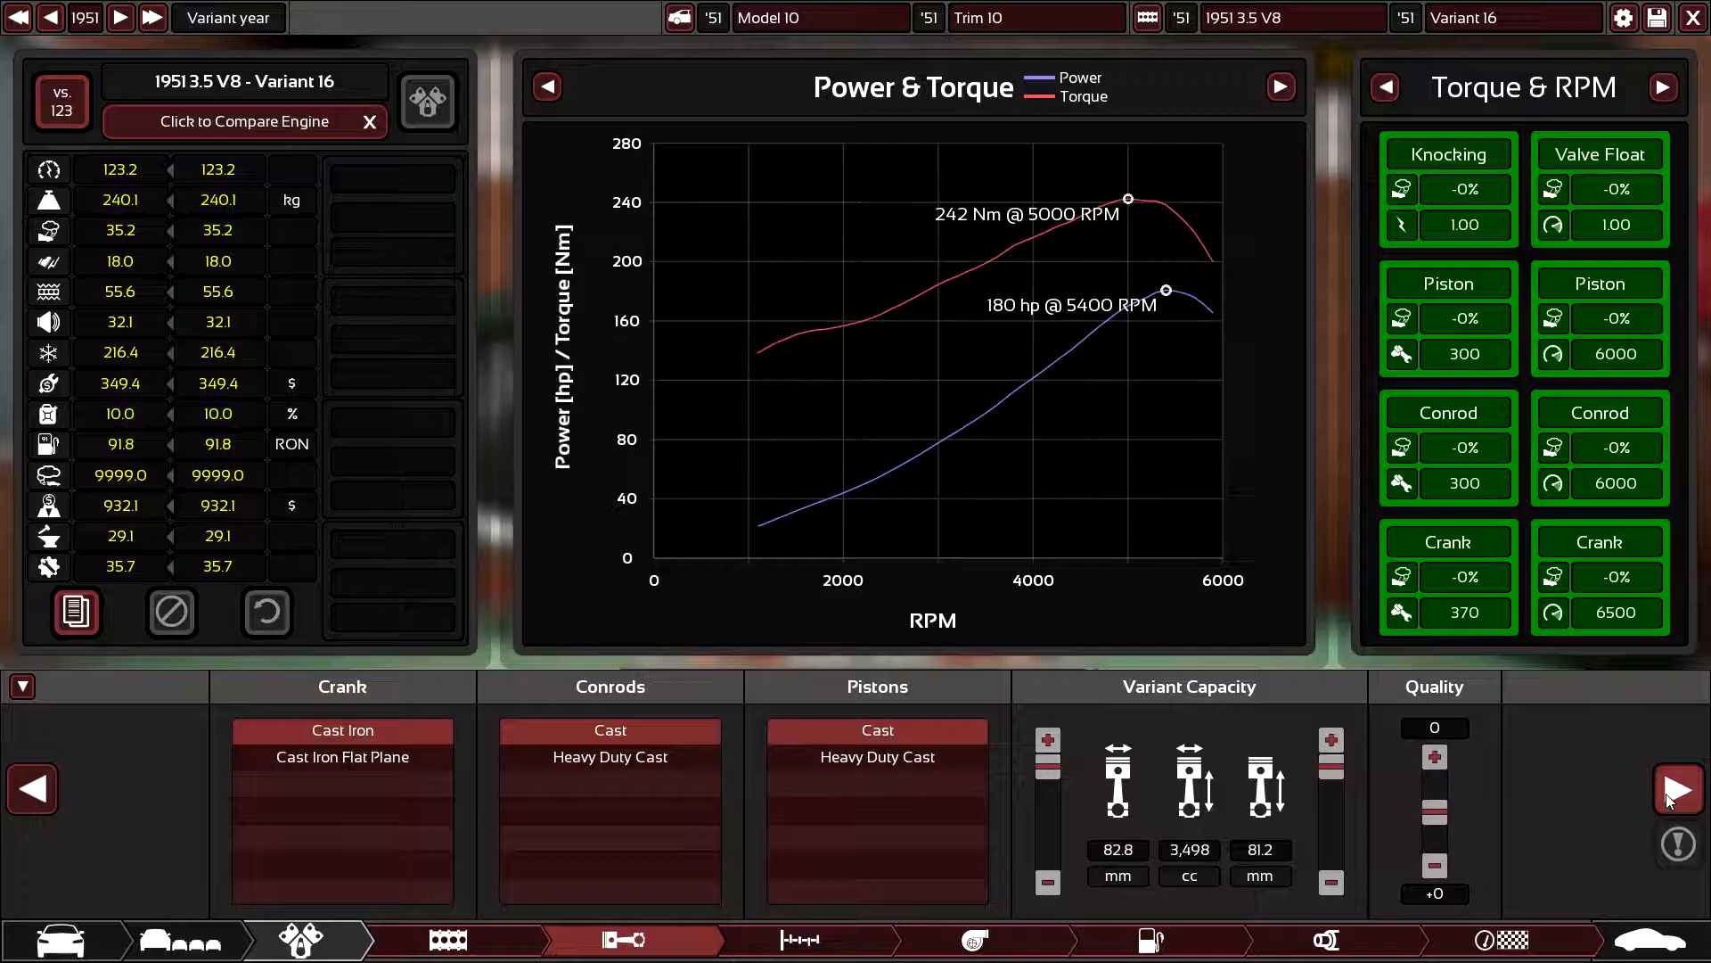
pyautogui.moveTo(343, 757)
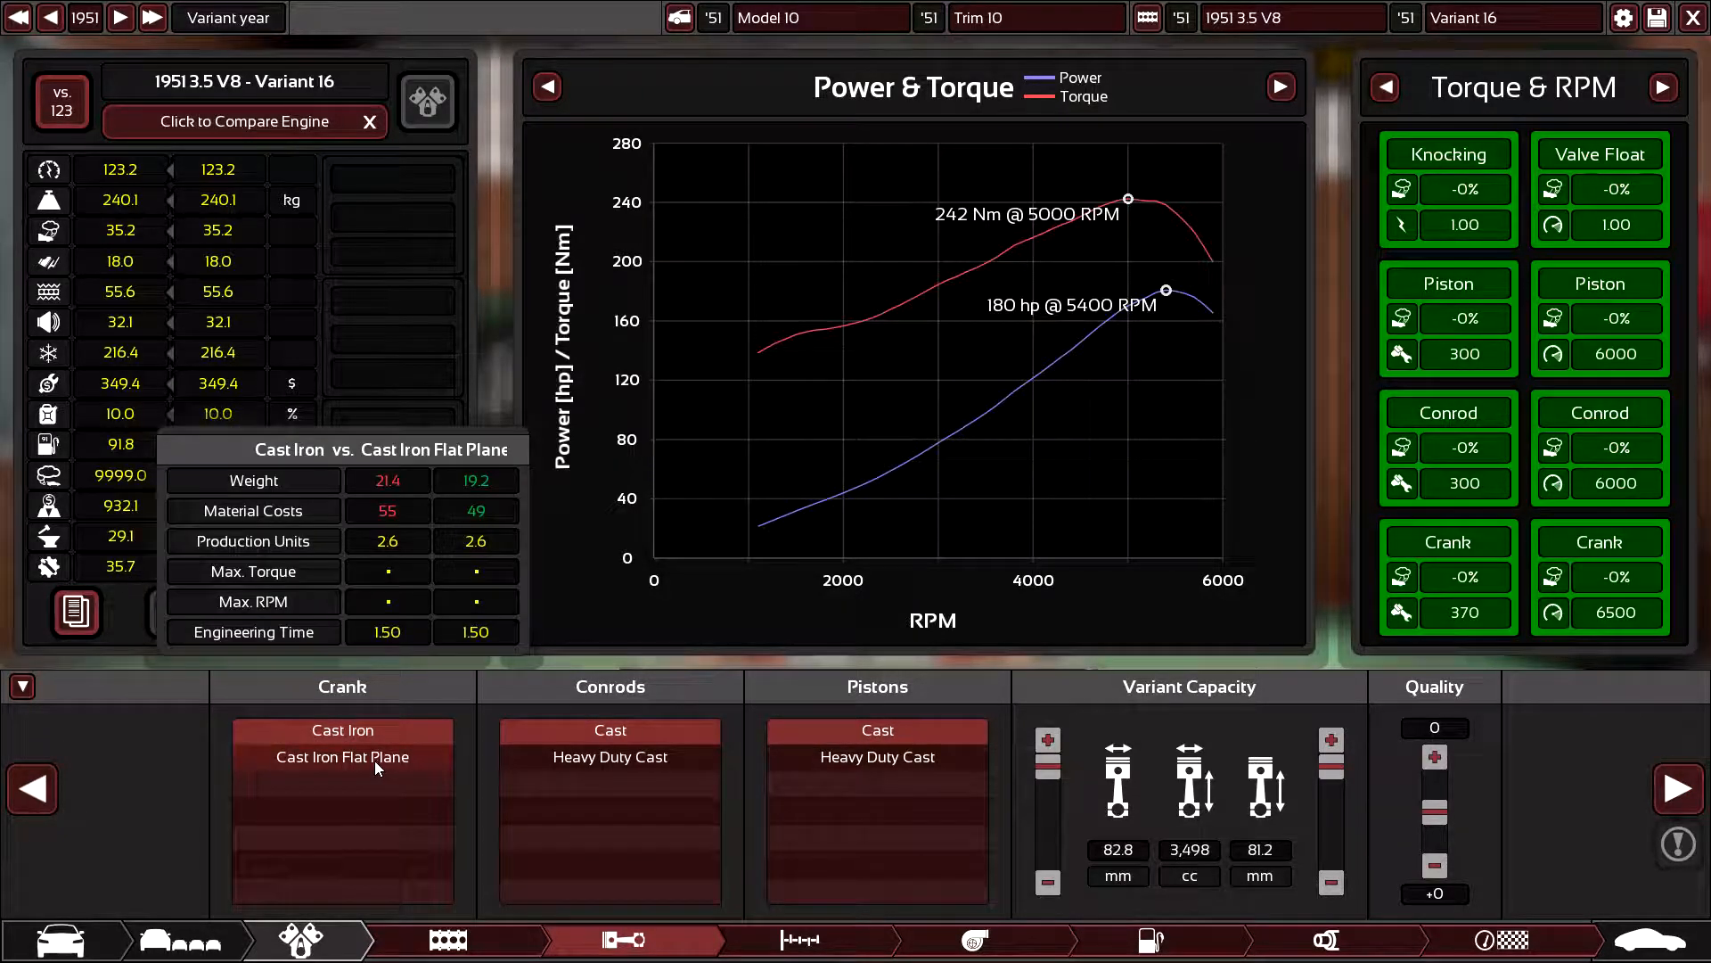
pyautogui.click(375, 761)
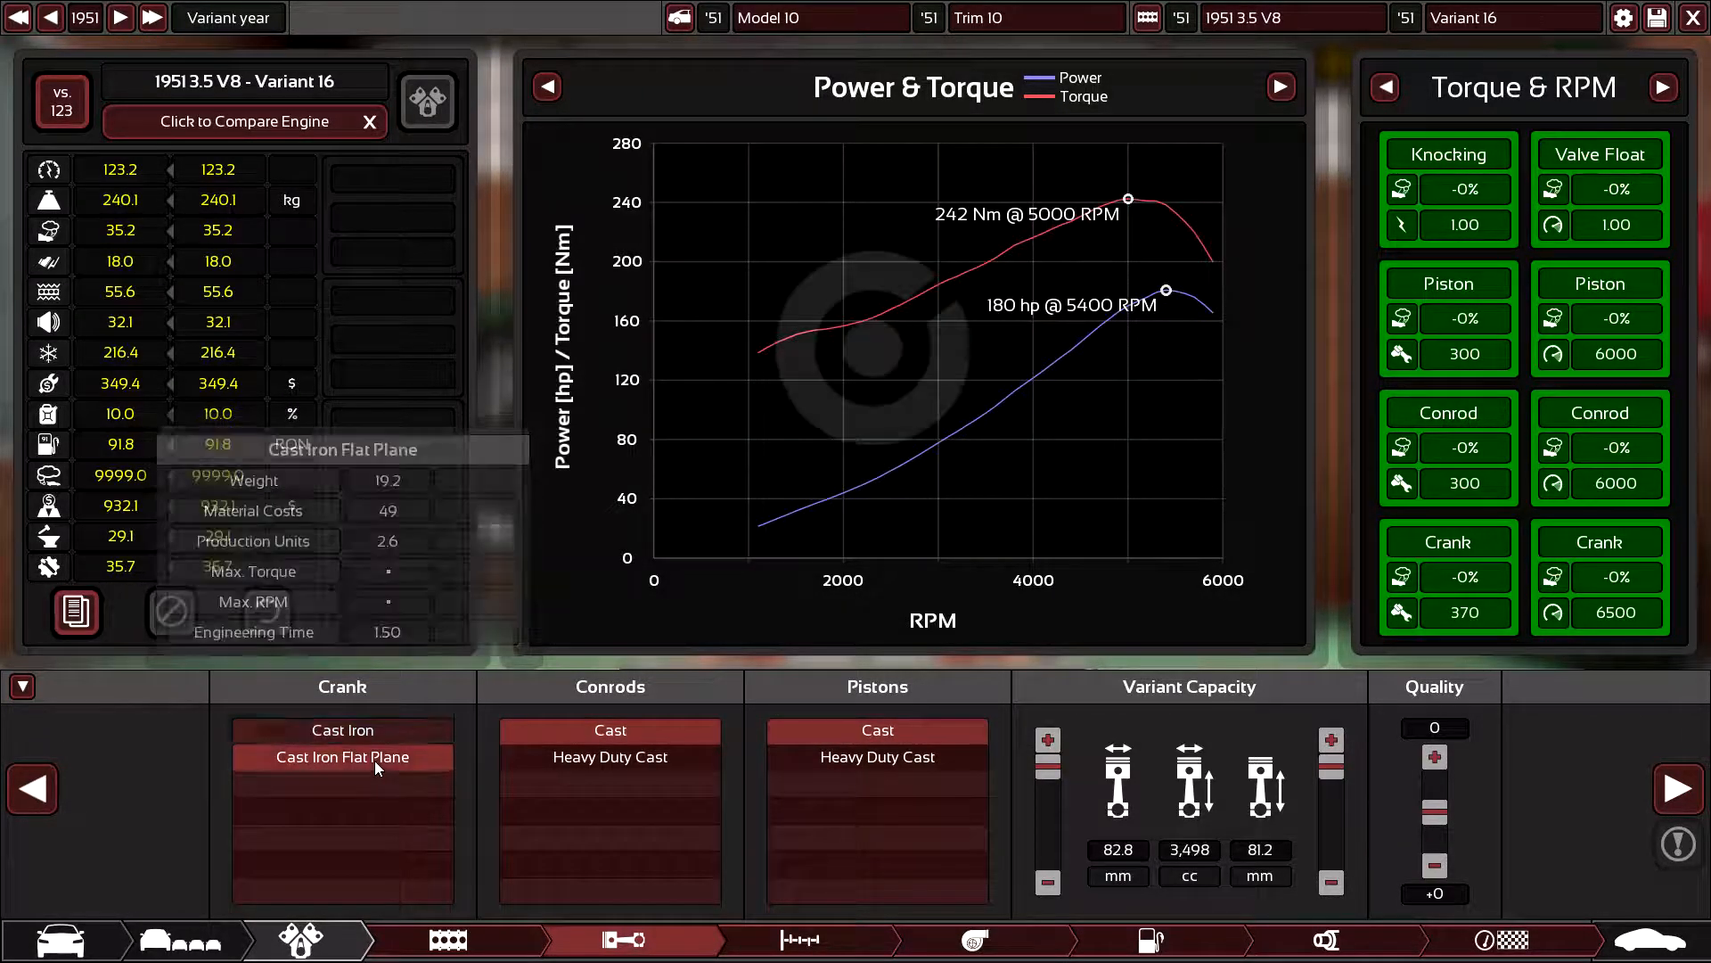
pyautogui.click(1681, 792)
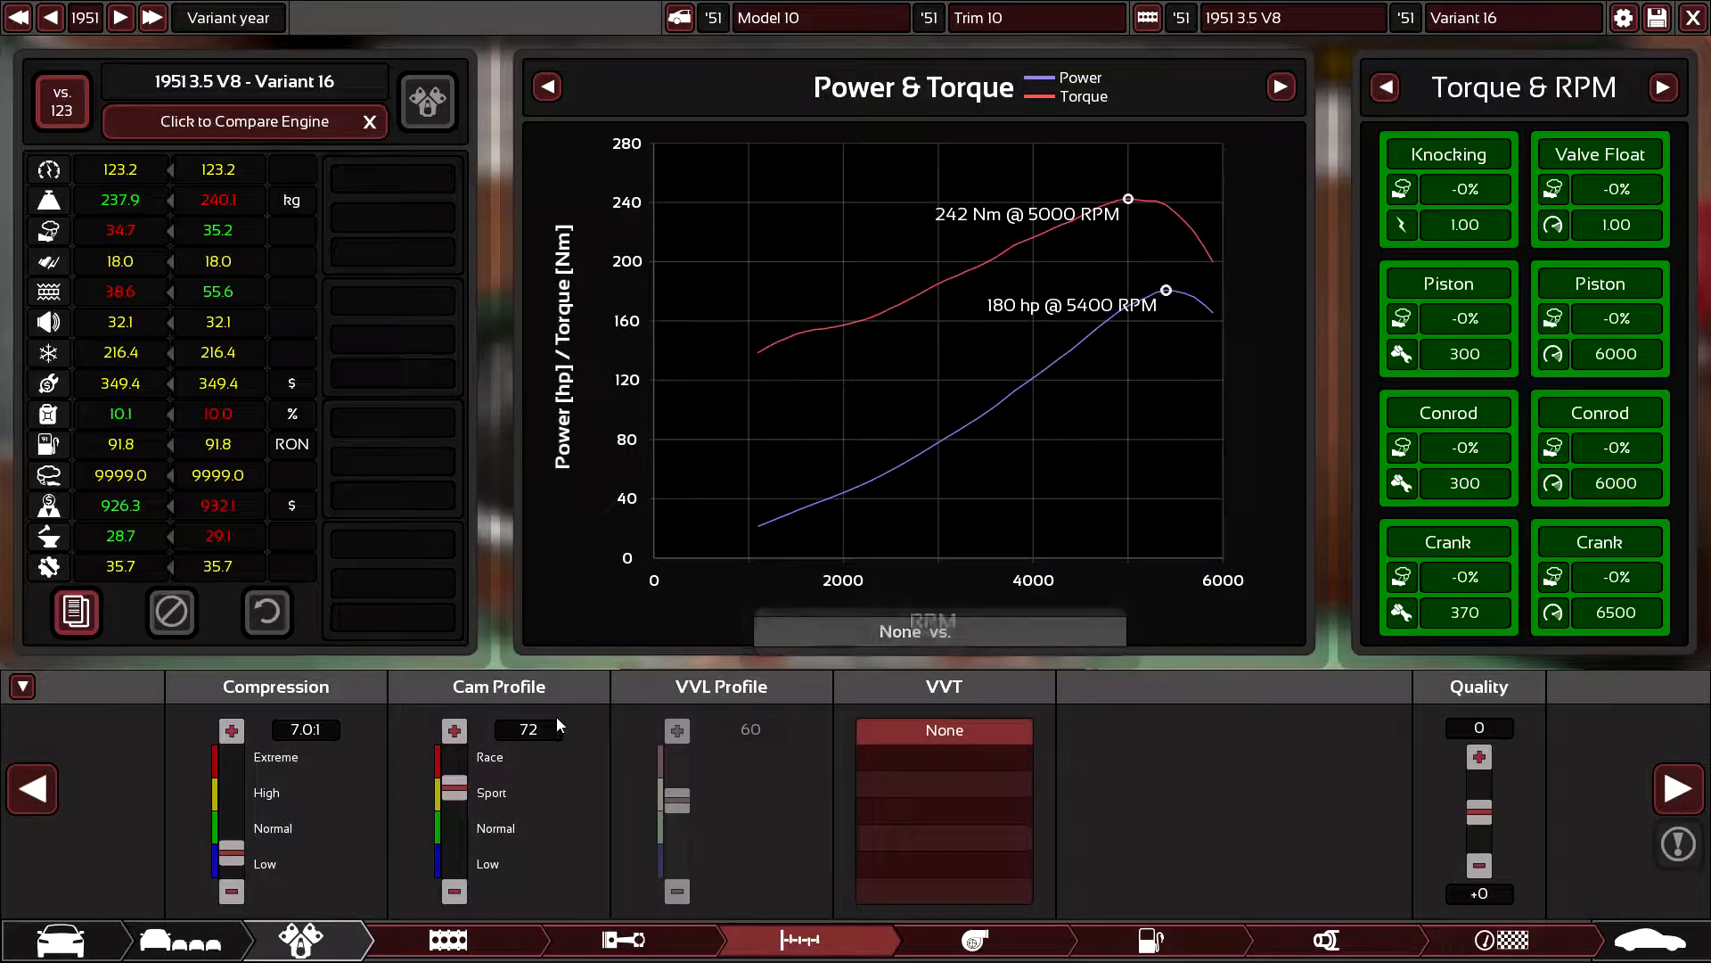
# - Settle the cam profile at 72 and advance past aspiration to the fuel system settings
pyautogui.click(454, 732)
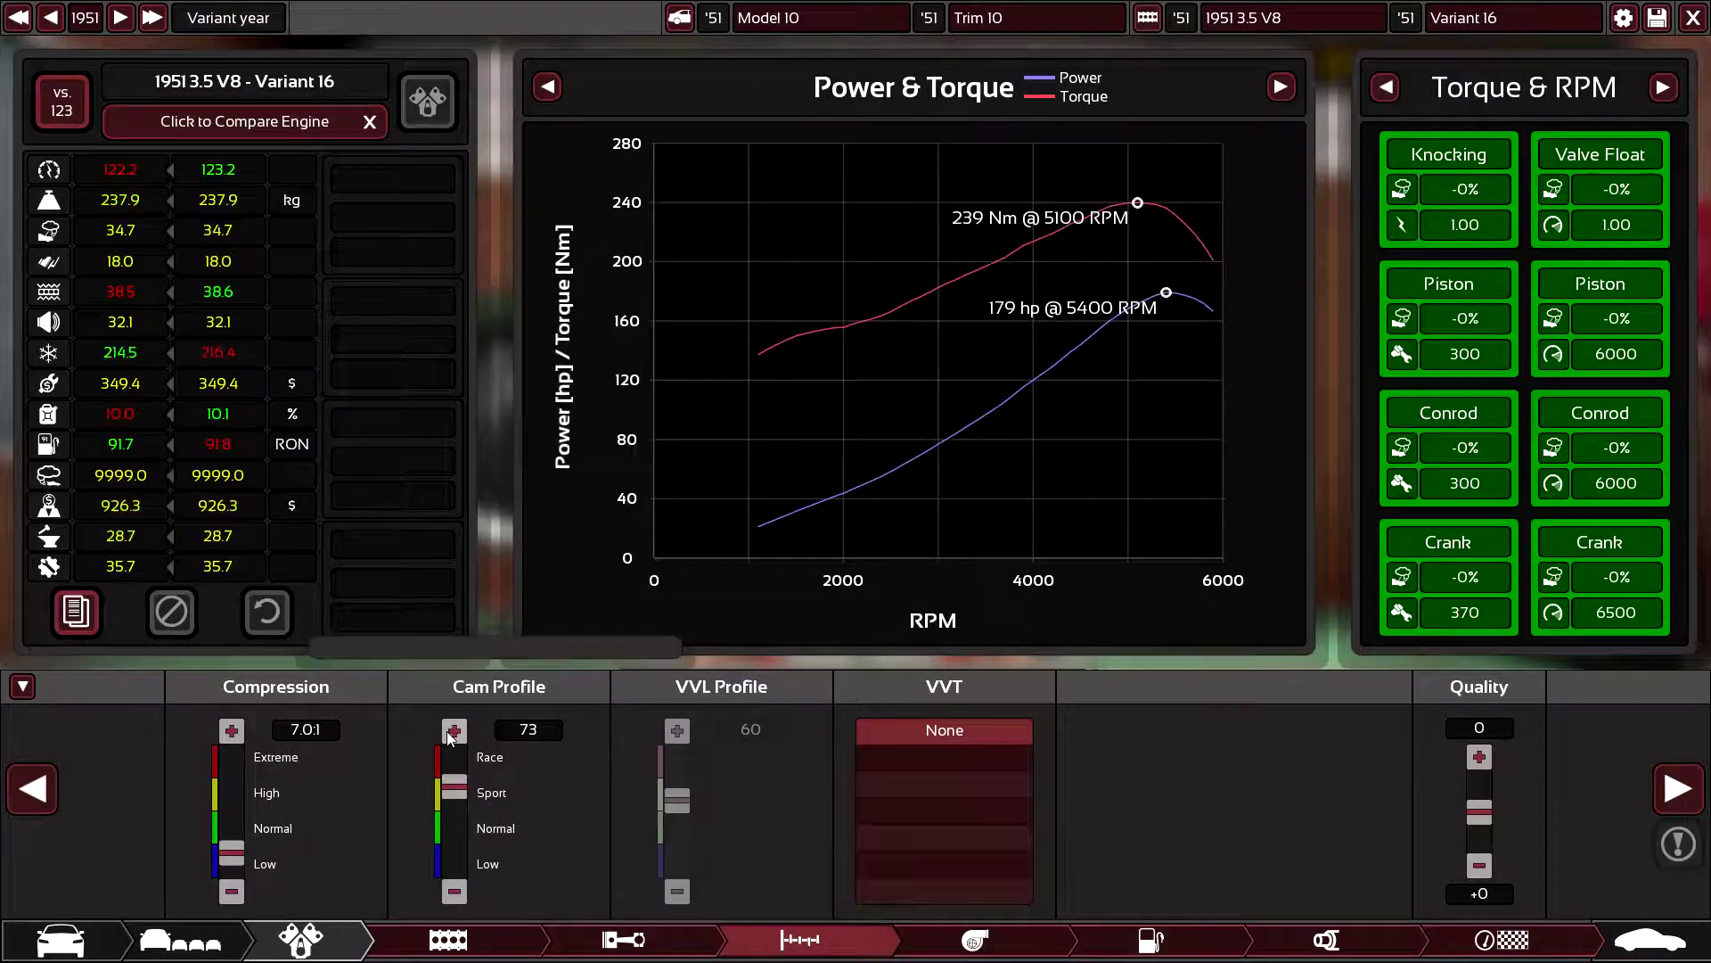
pyautogui.click(453, 892)
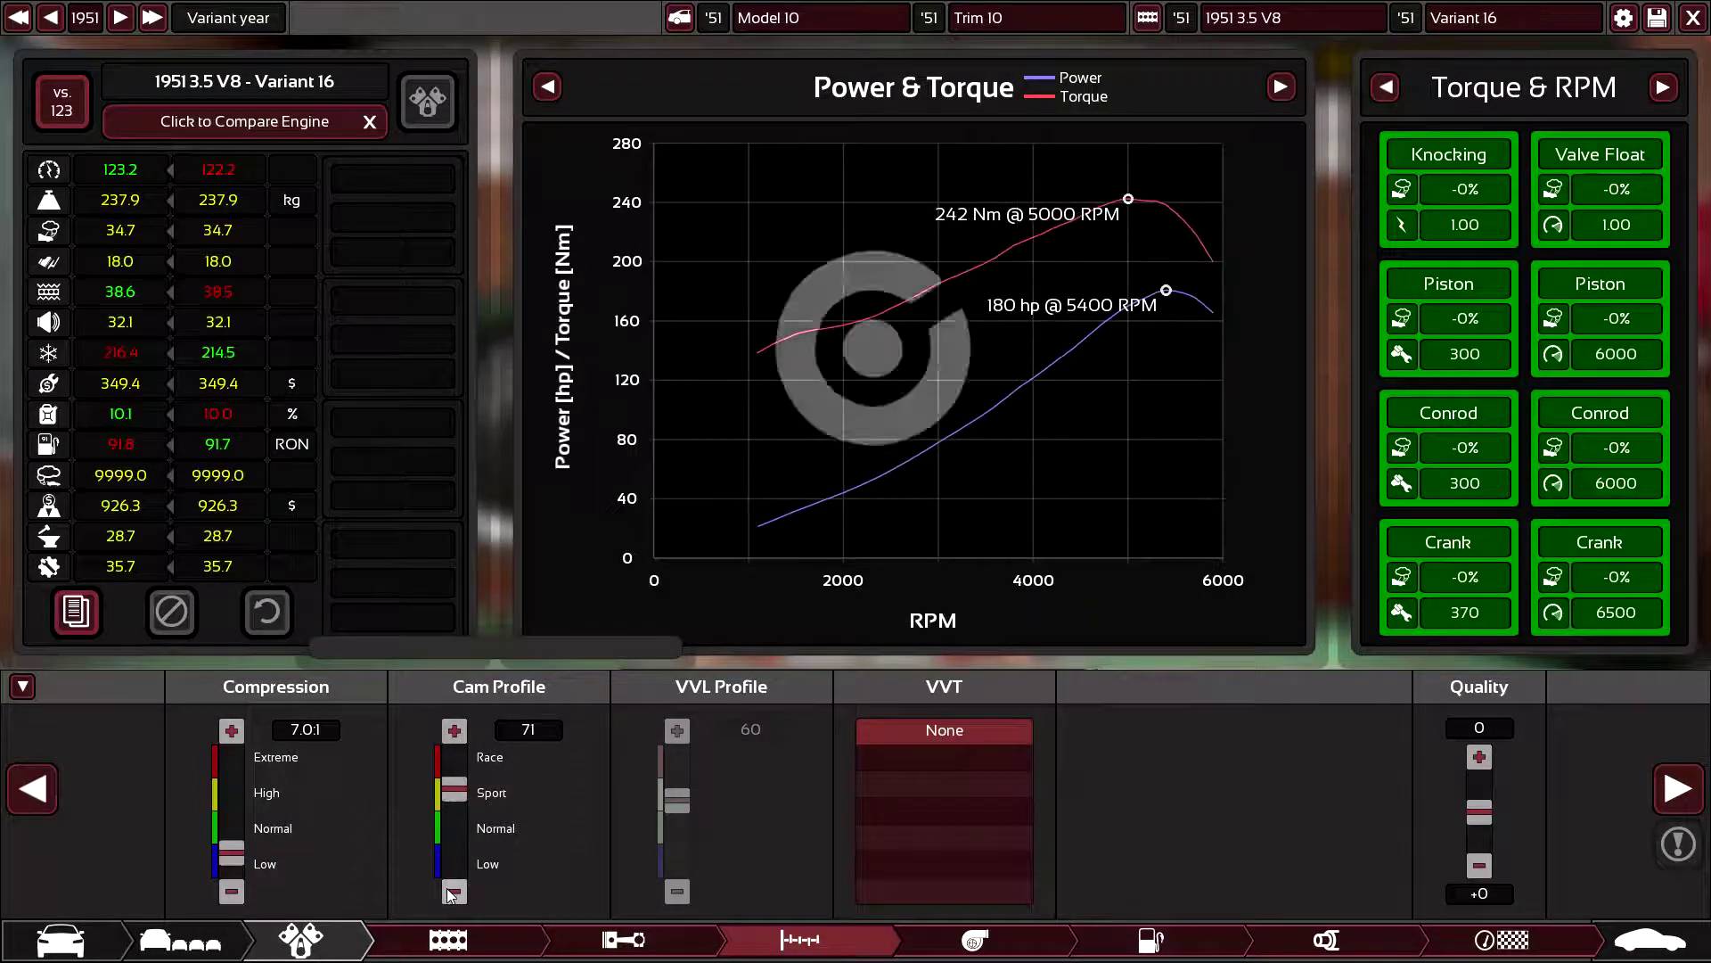
pyautogui.click(453, 730)
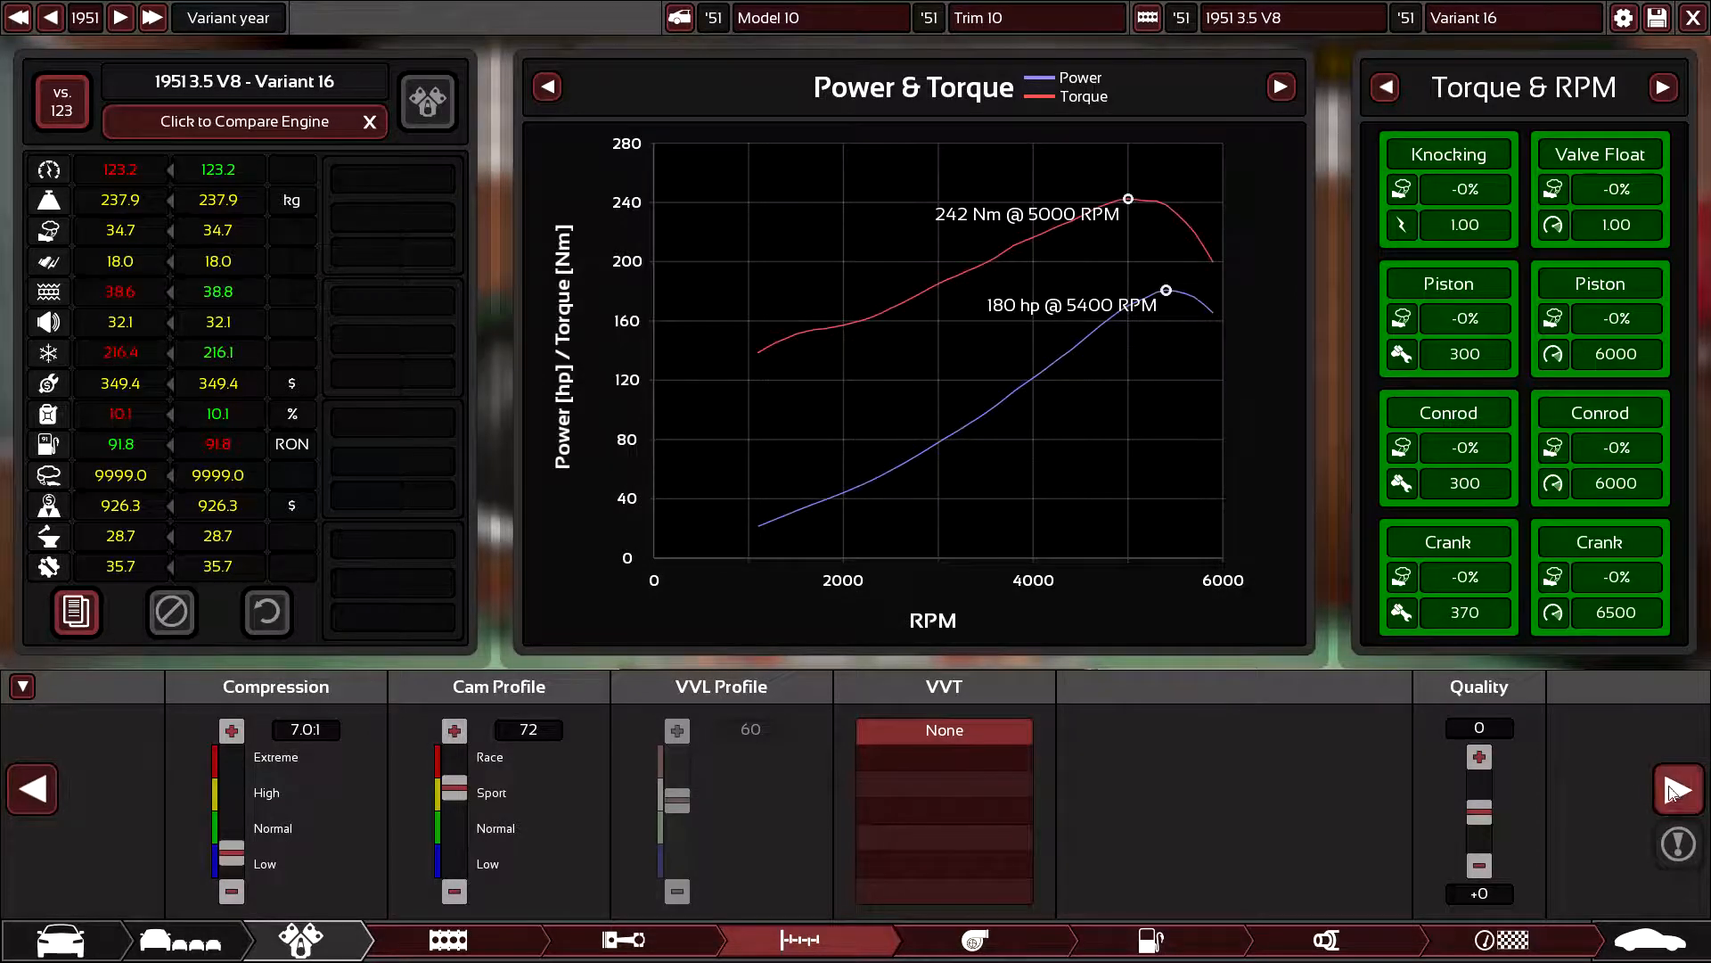
pyautogui.click(1679, 789)
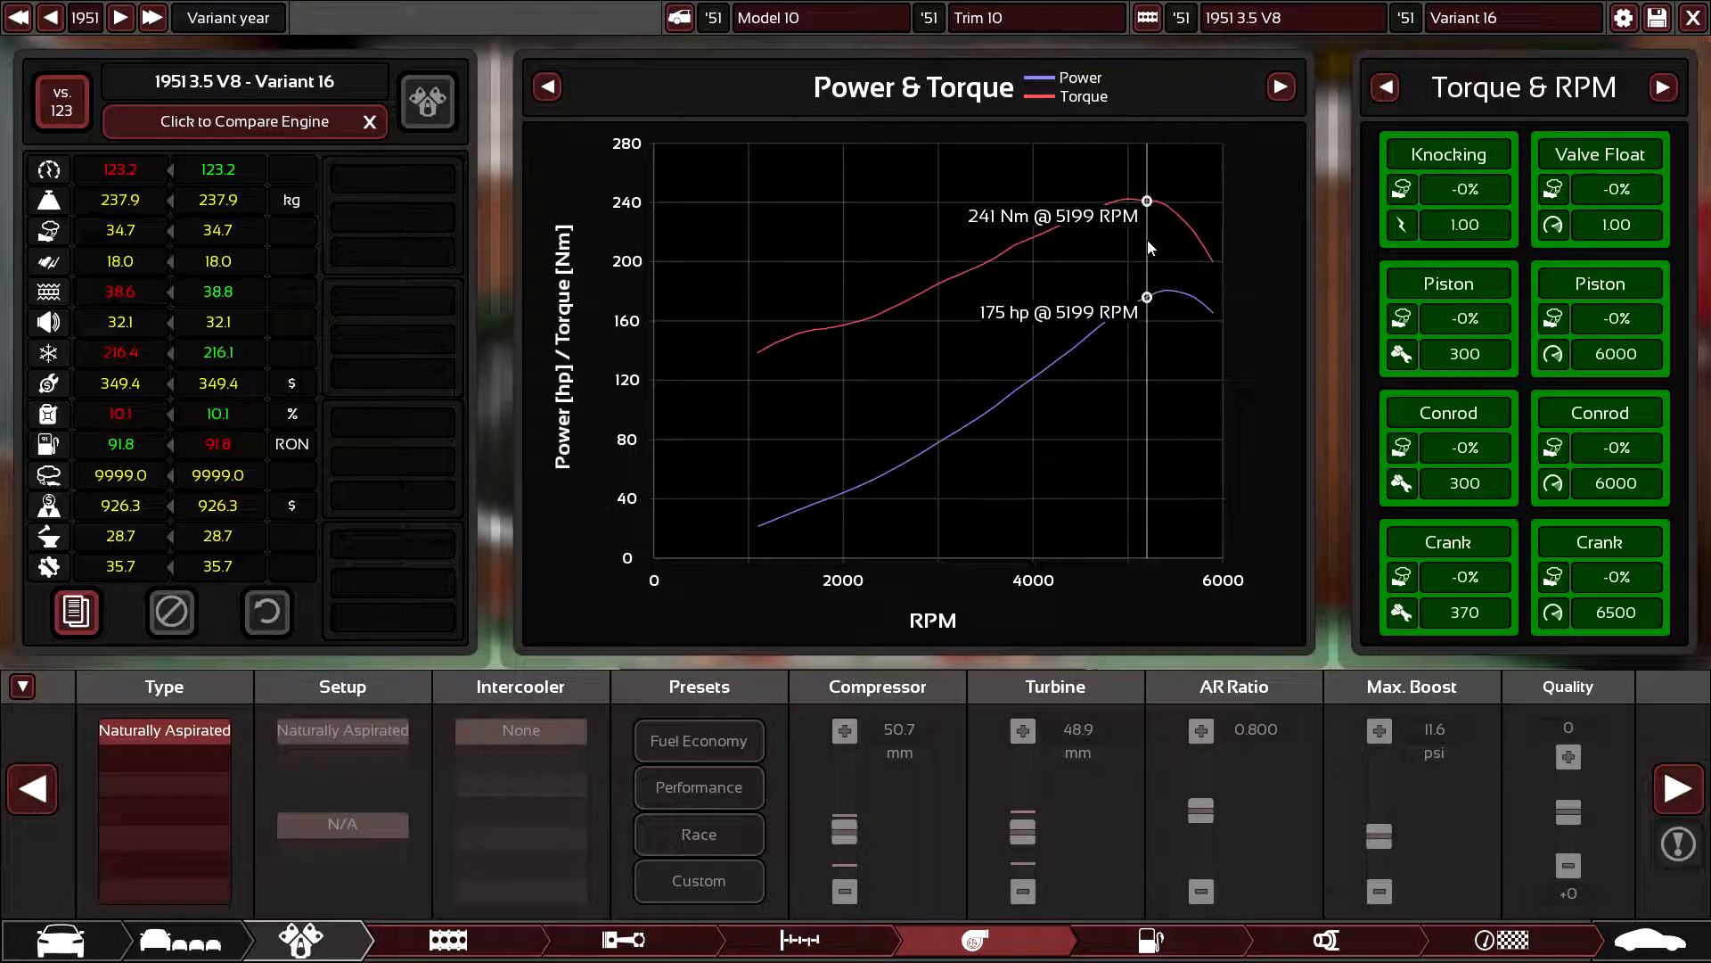
pyautogui.click(1682, 796)
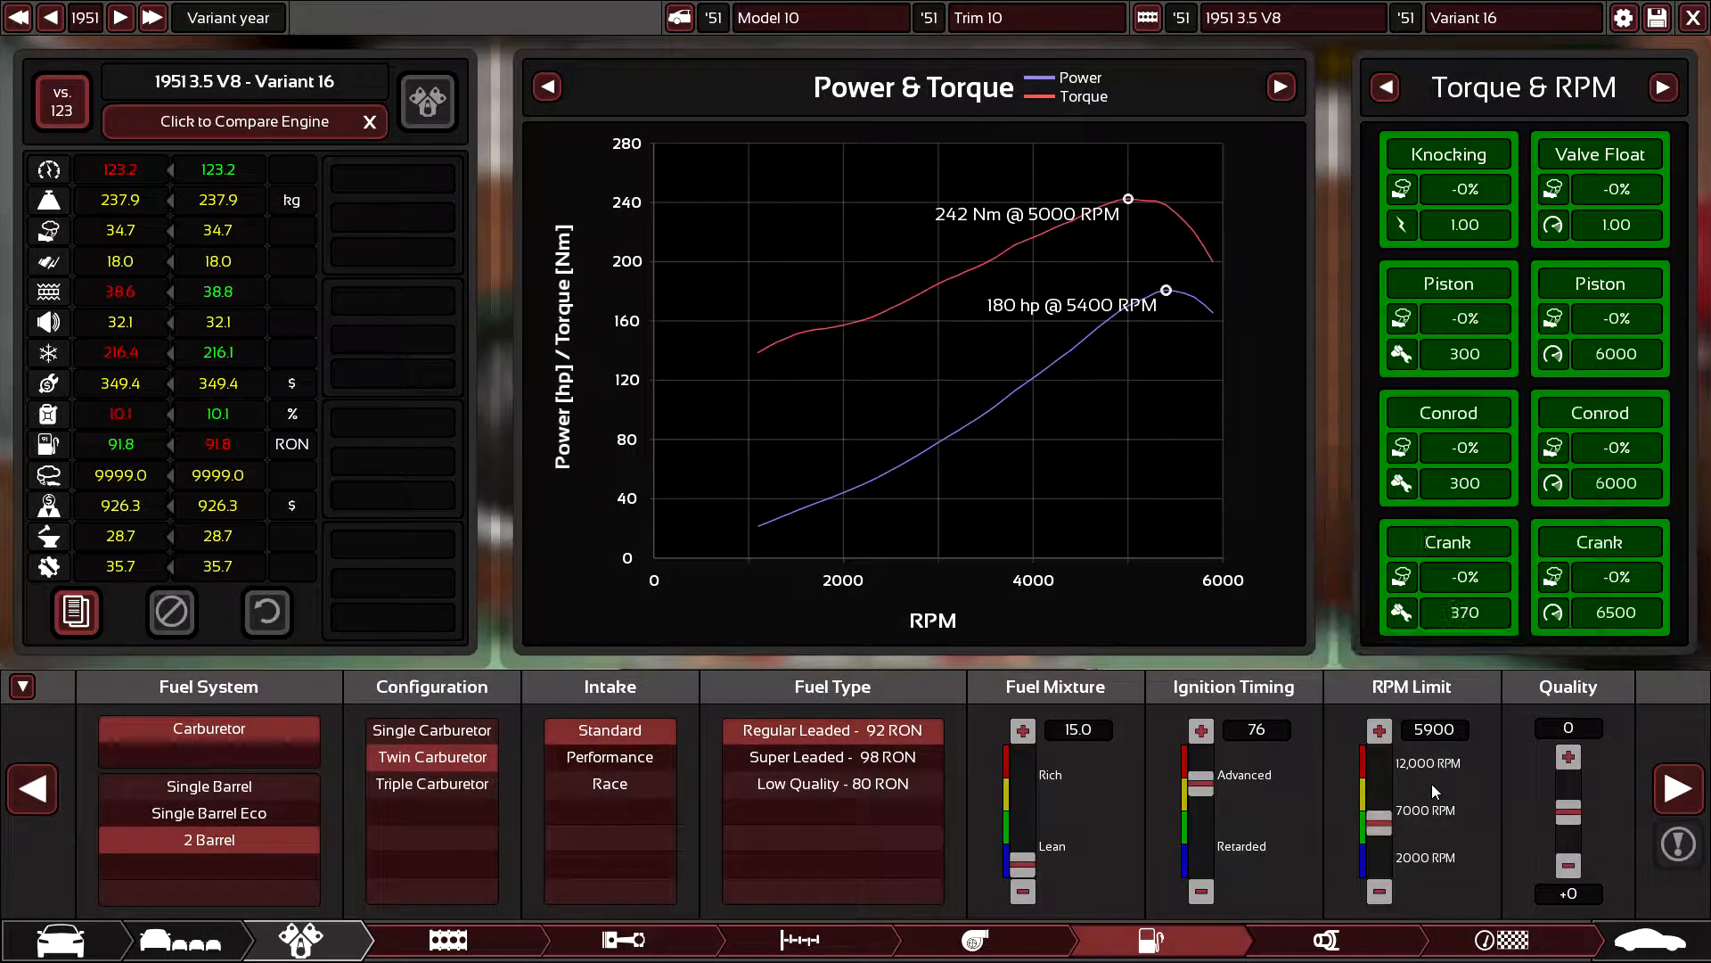
# - Test a 6000 RPM rev limit, keep it at 5900 and return to the engine block and head page
pyautogui.click(1379, 731)
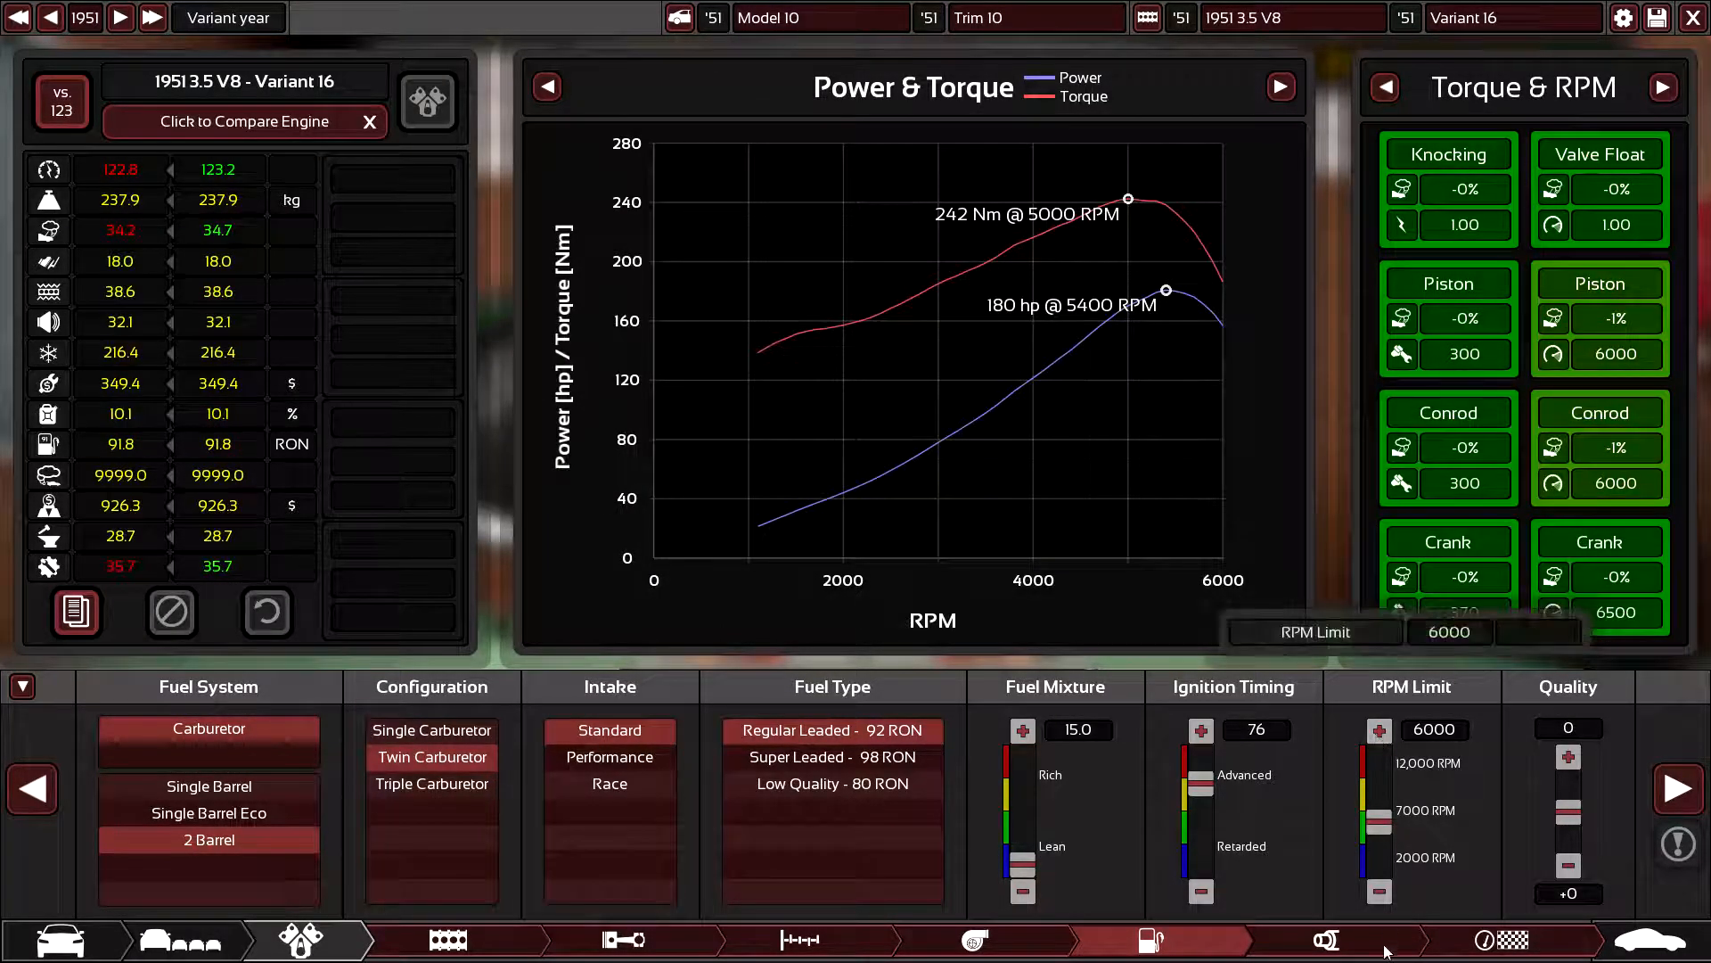
pyautogui.click(1379, 890)
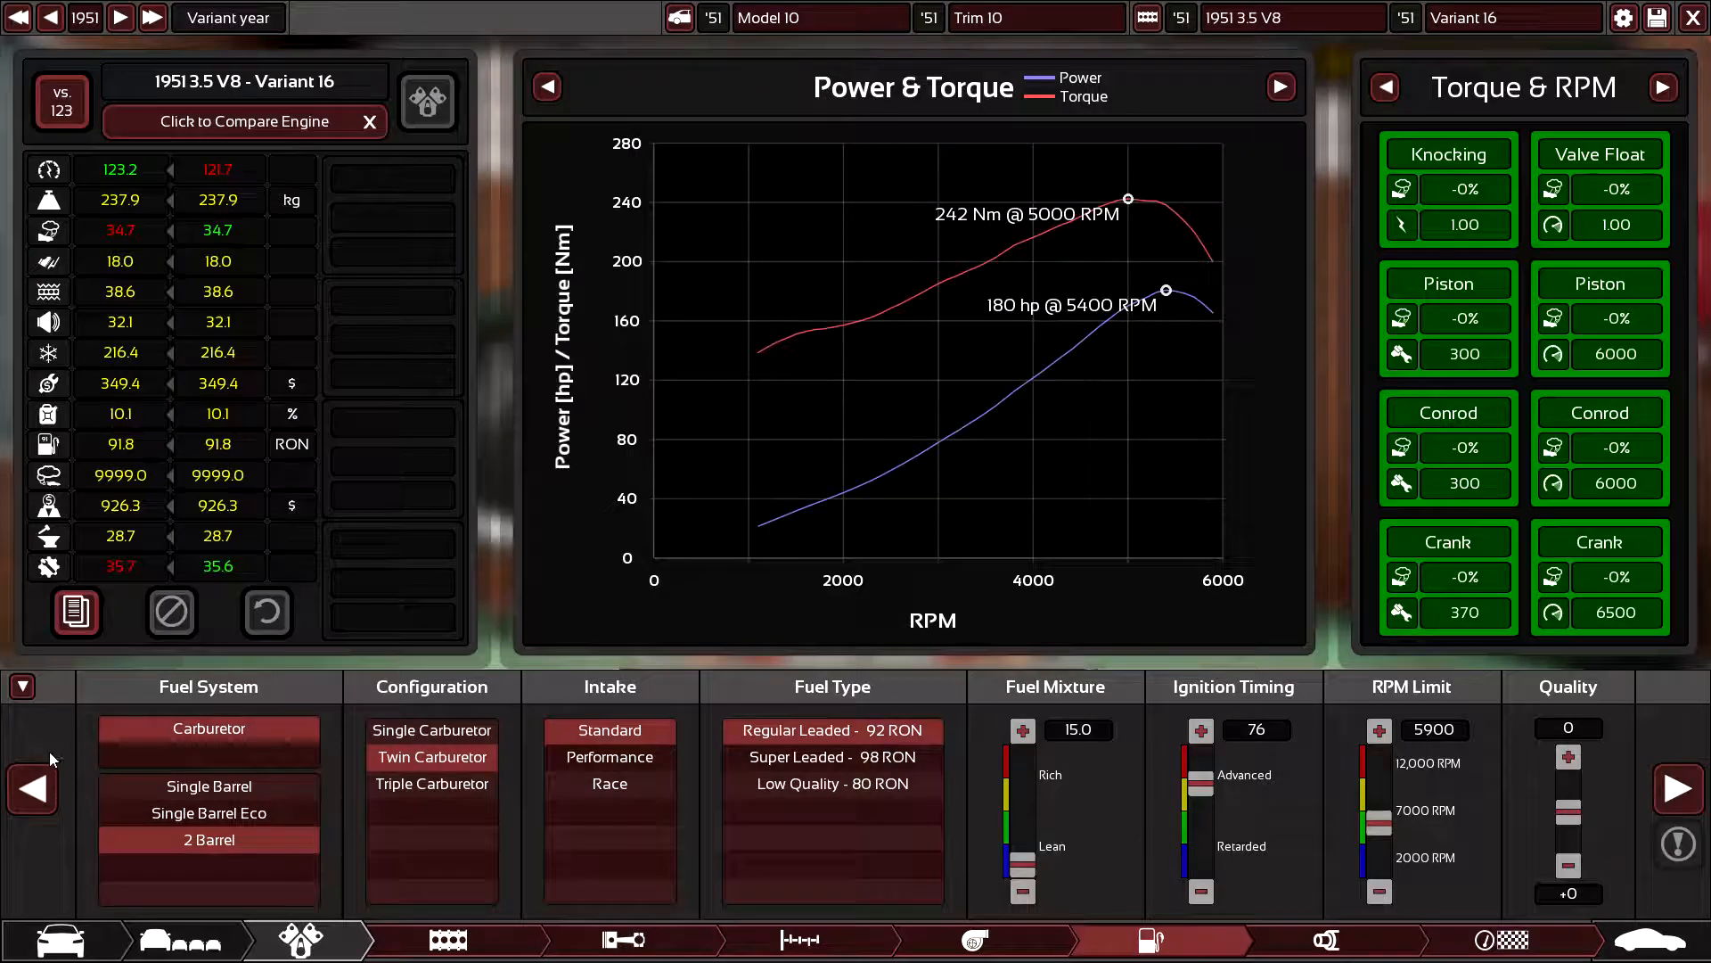
pyautogui.click(33, 791)
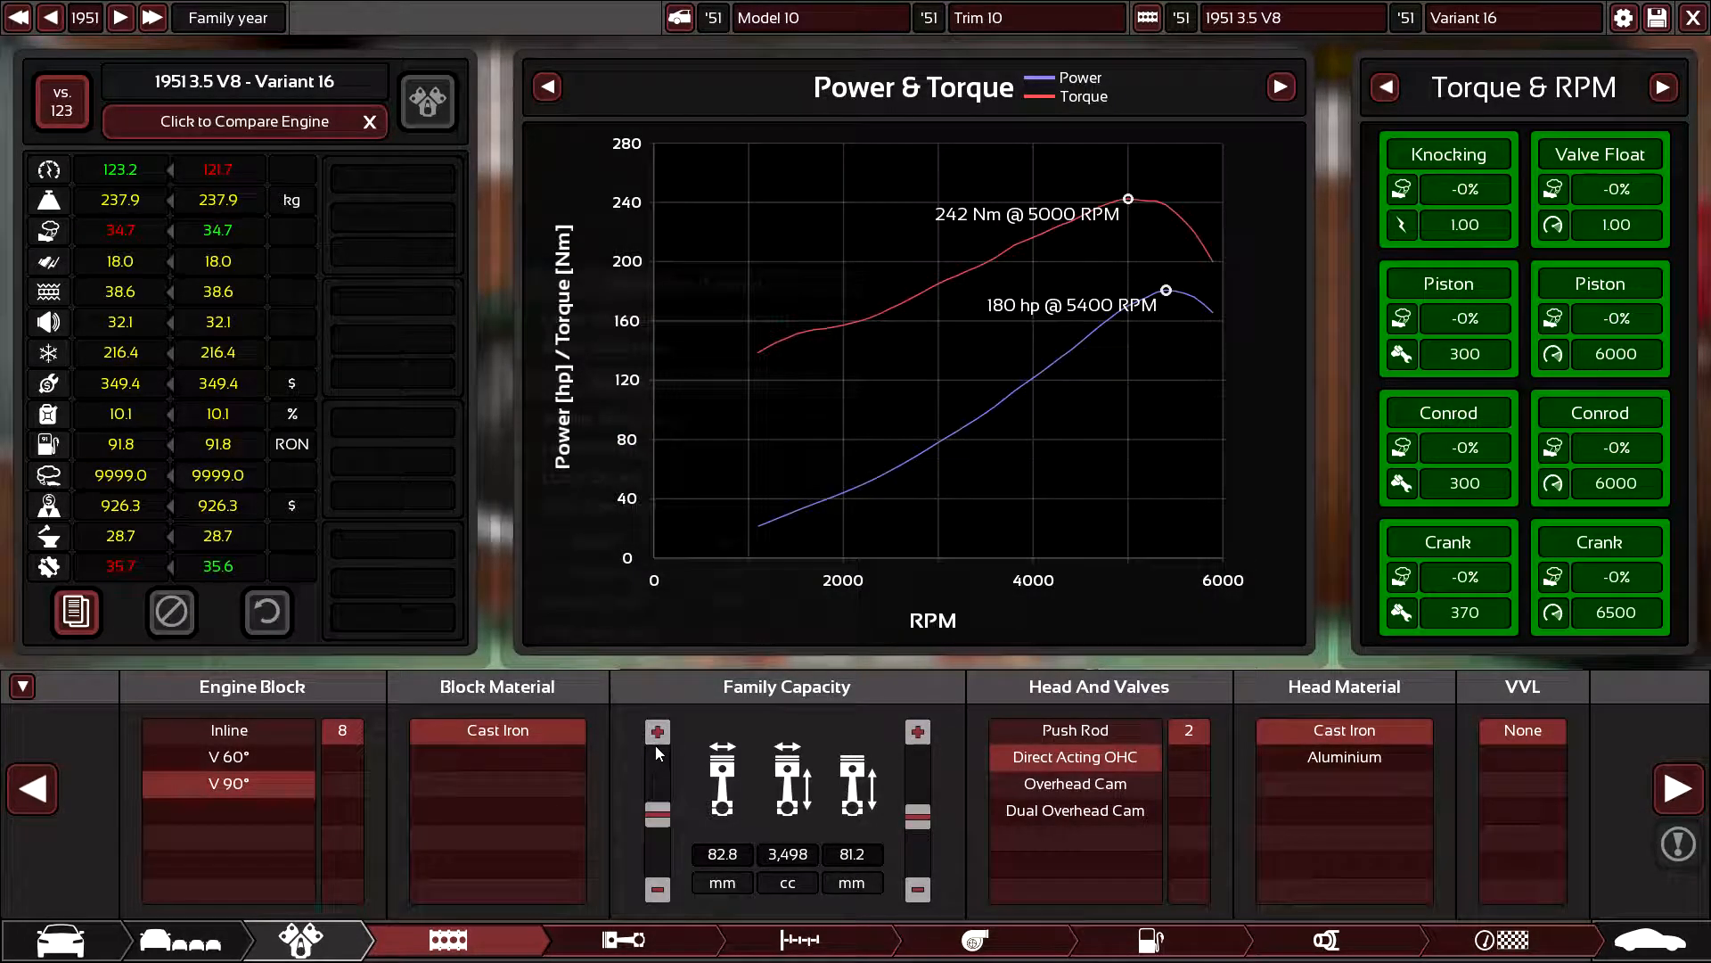
# - Advance to the engine statistics page, briefly hiding the stats panels to view the 3D engine
pyautogui.click(1679, 789)
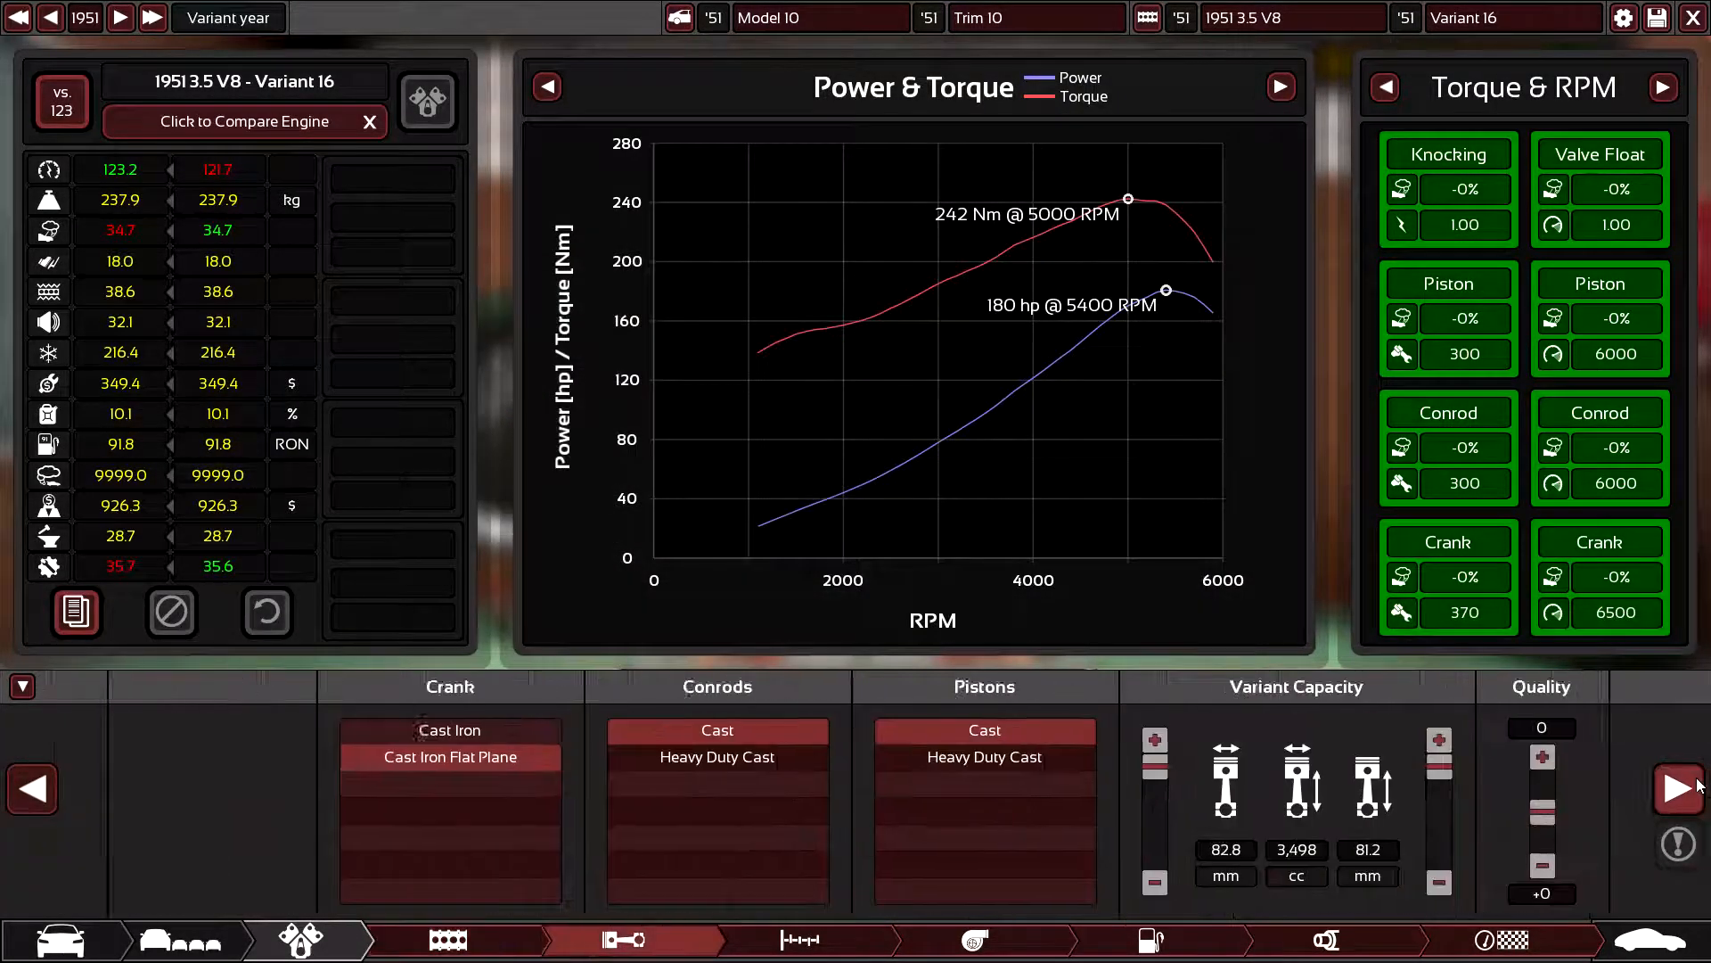
pyautogui.click(1680, 789)
pyautogui.click(1680, 789)
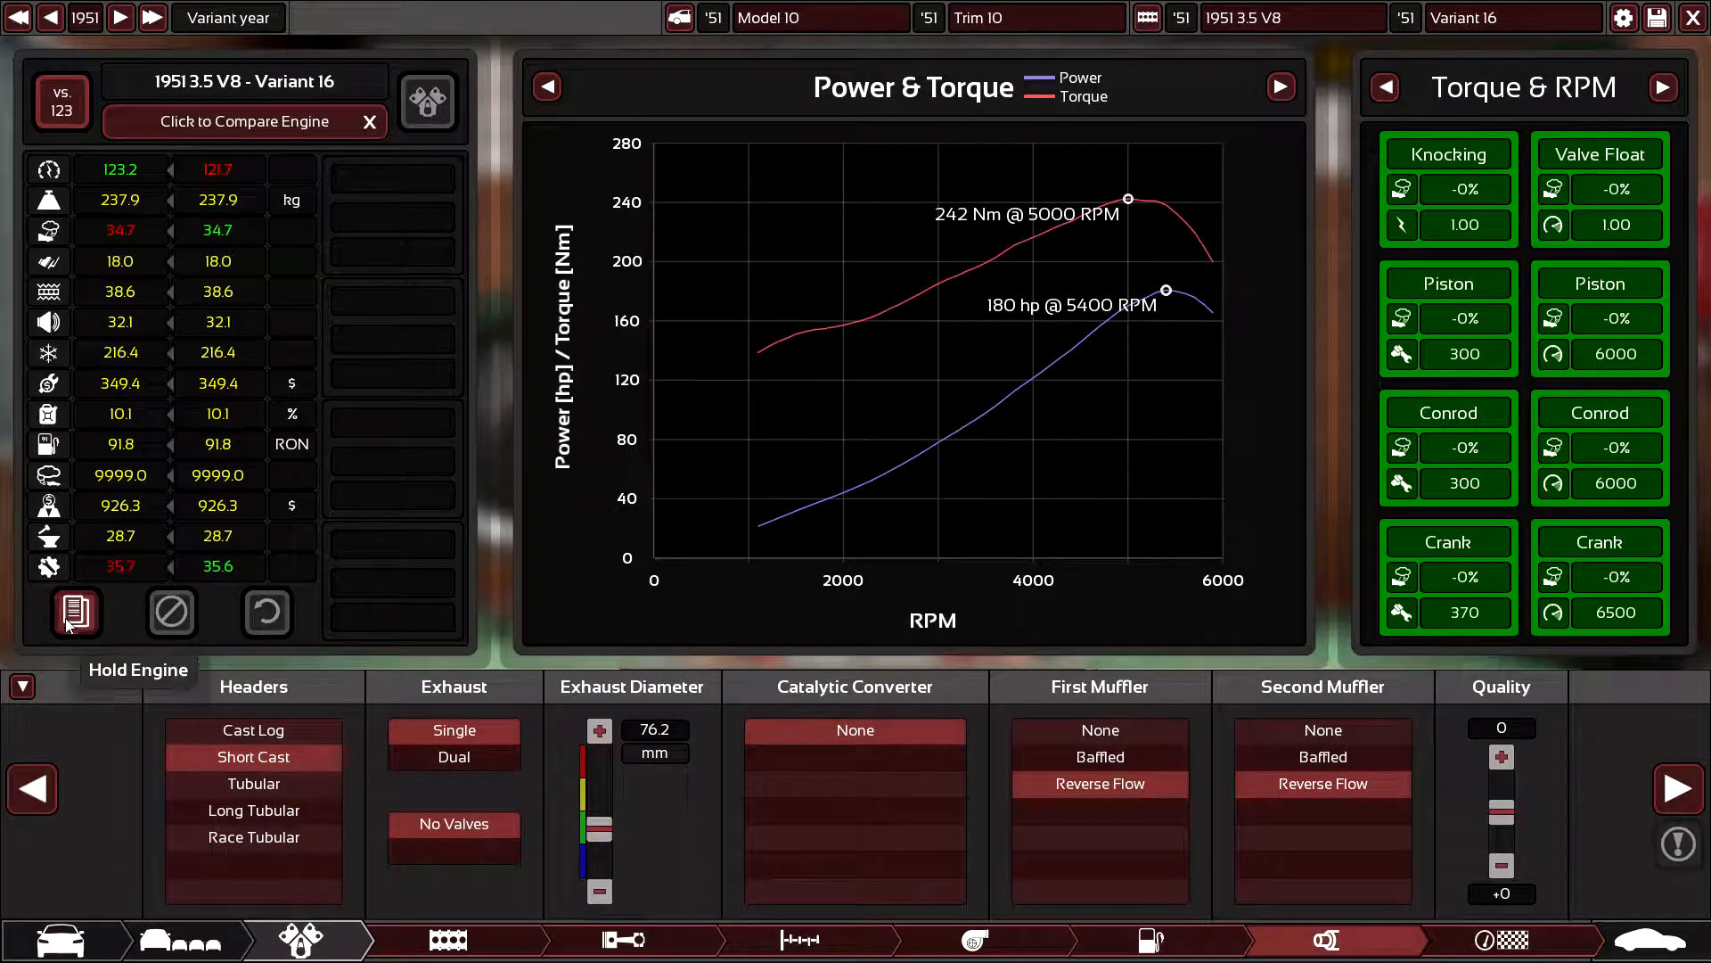
pyautogui.click(22, 687)
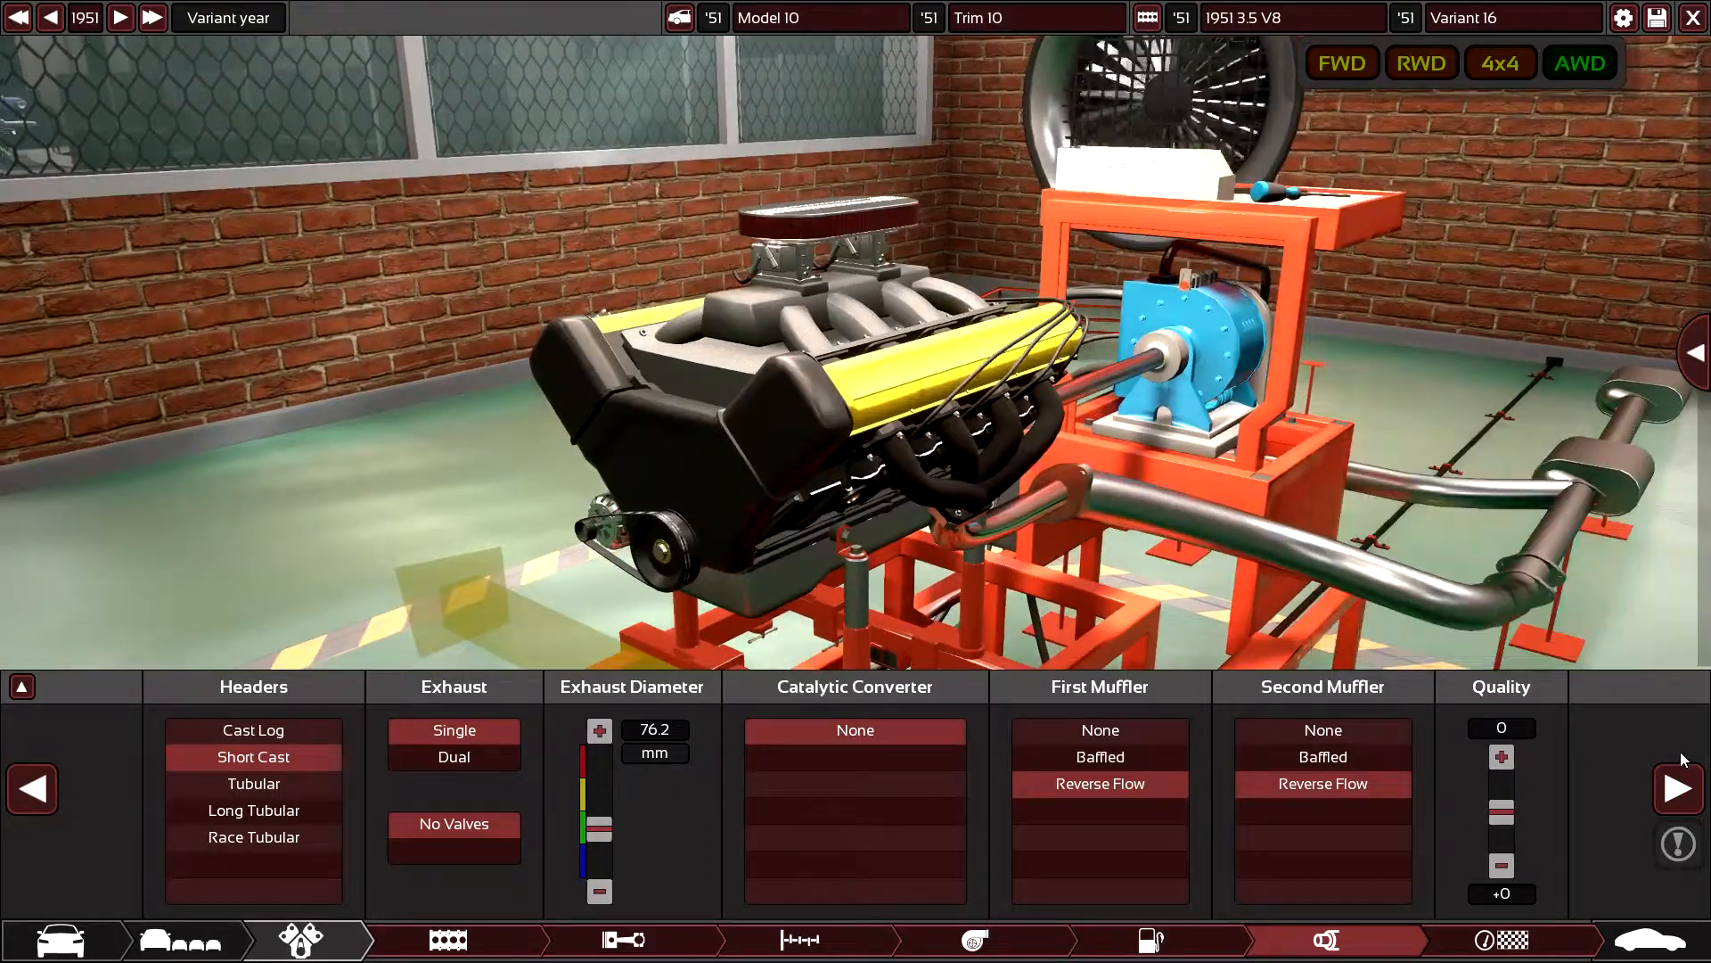
pyautogui.click(1677, 791)
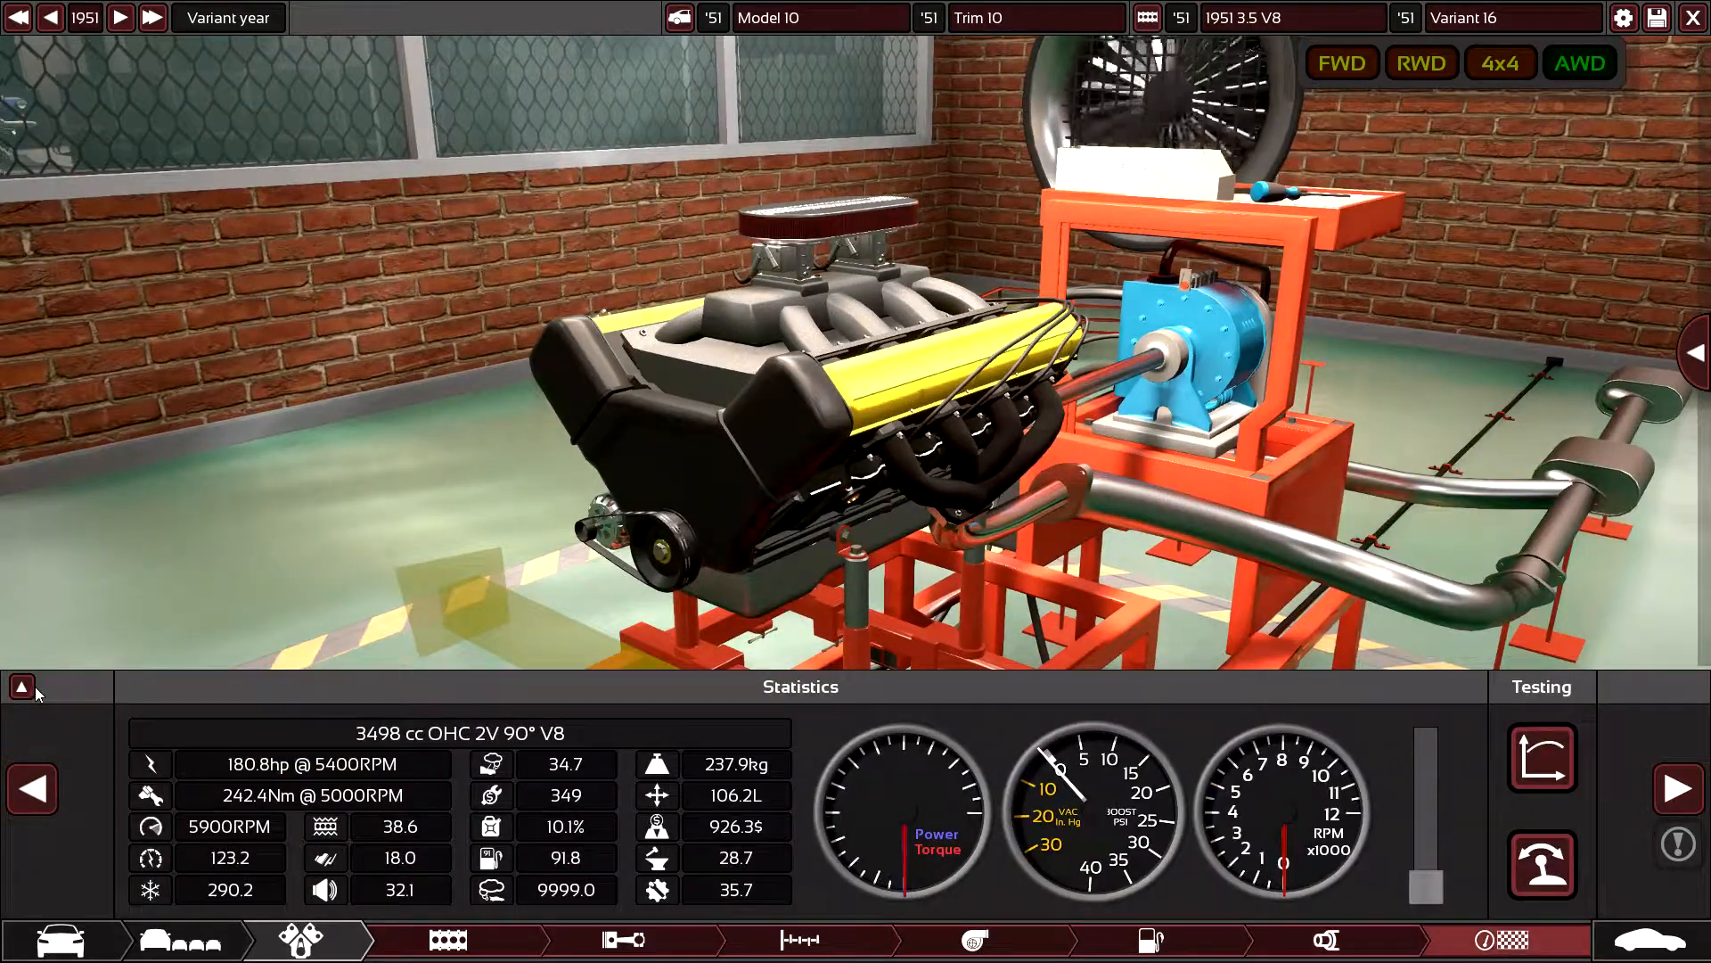
pyautogui.click(22, 686)
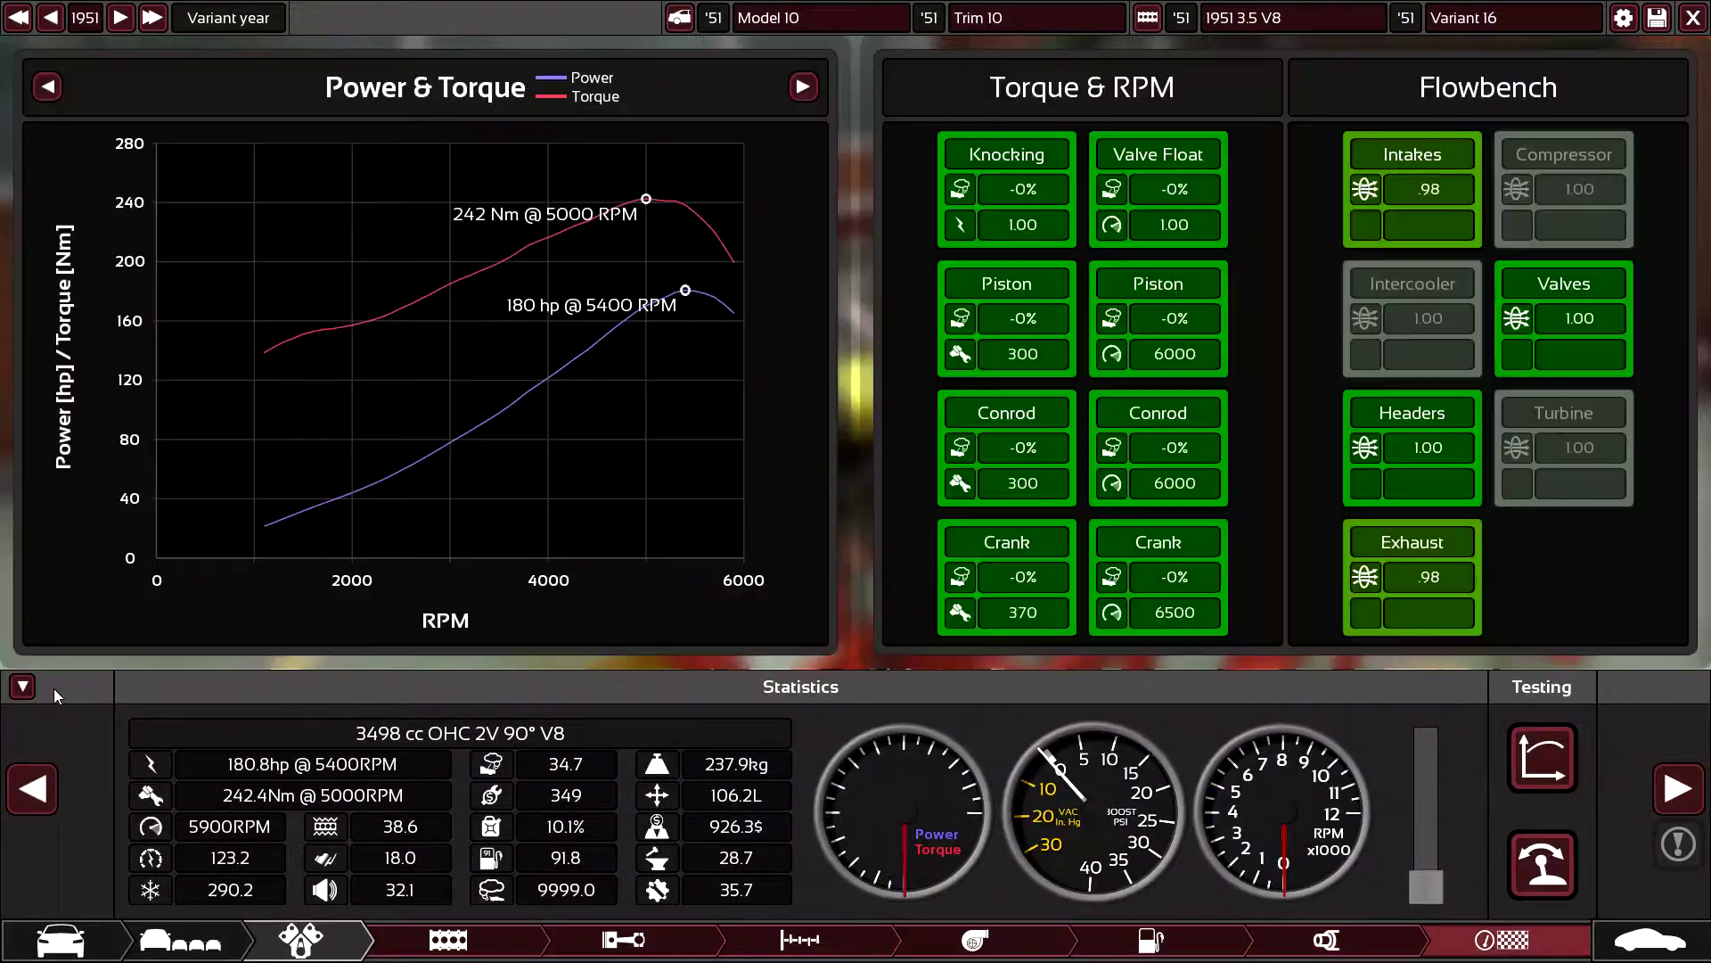
# - Run a manual dyno test, sweeping the throttle up to near full revs and back down
pyautogui.click(1542, 866)
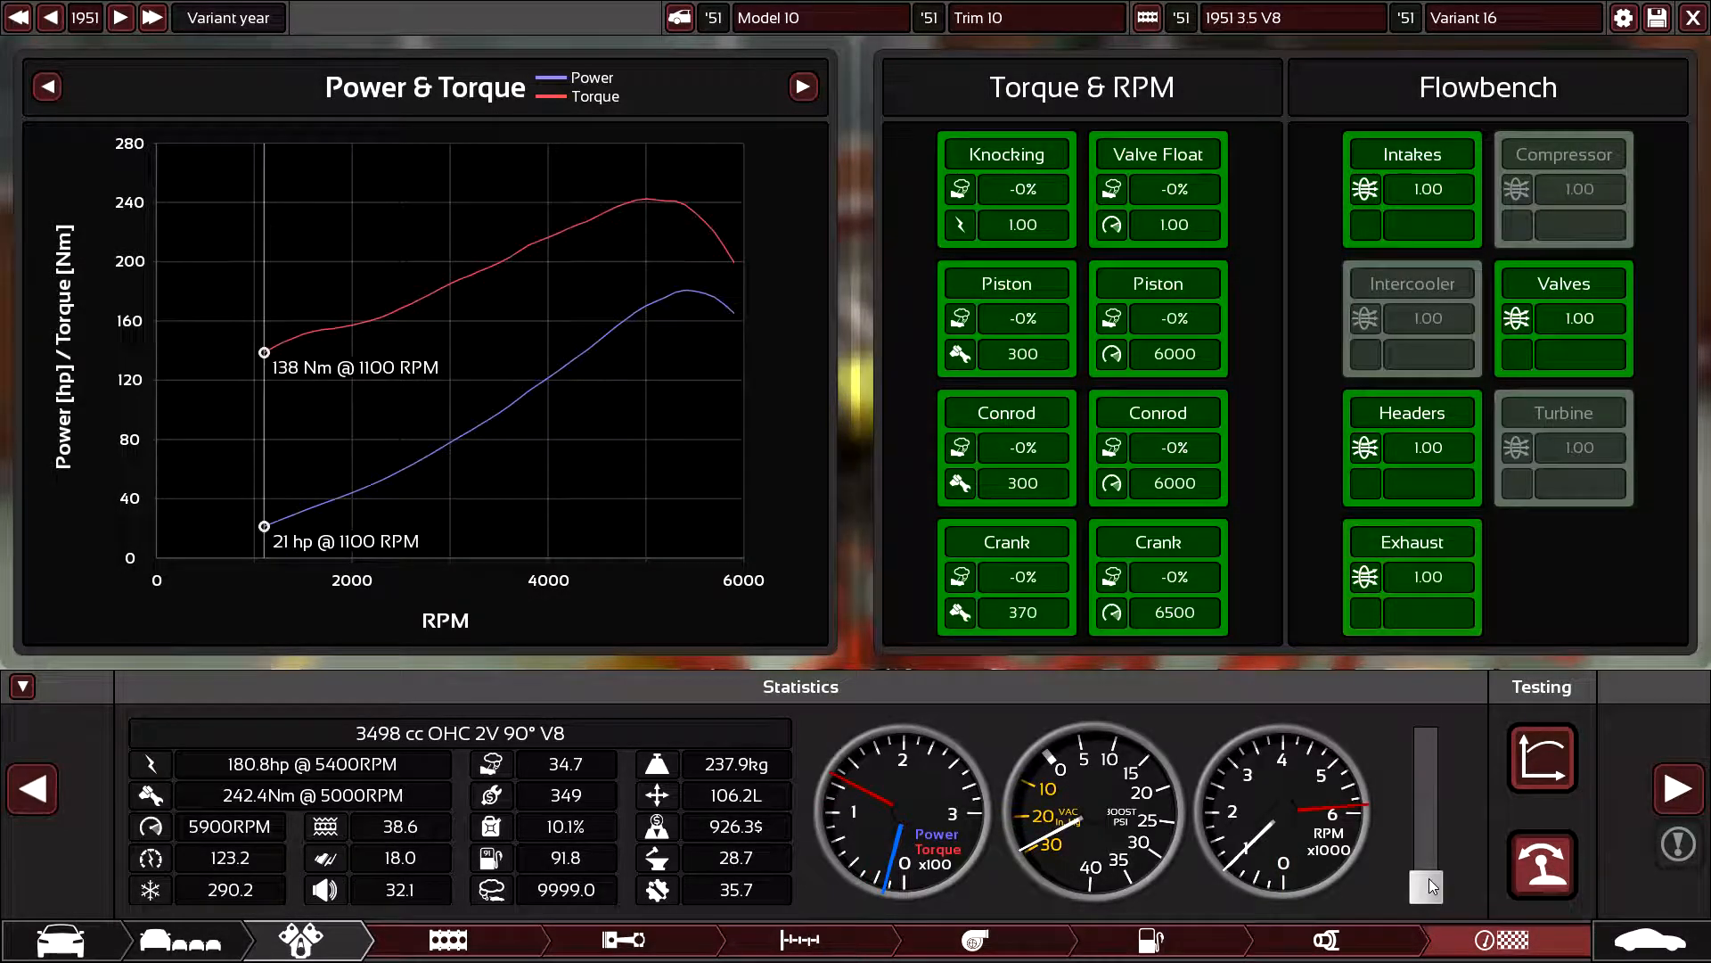
pyautogui.moveTo(1428, 871); pyautogui.dragTo(1440, 754)
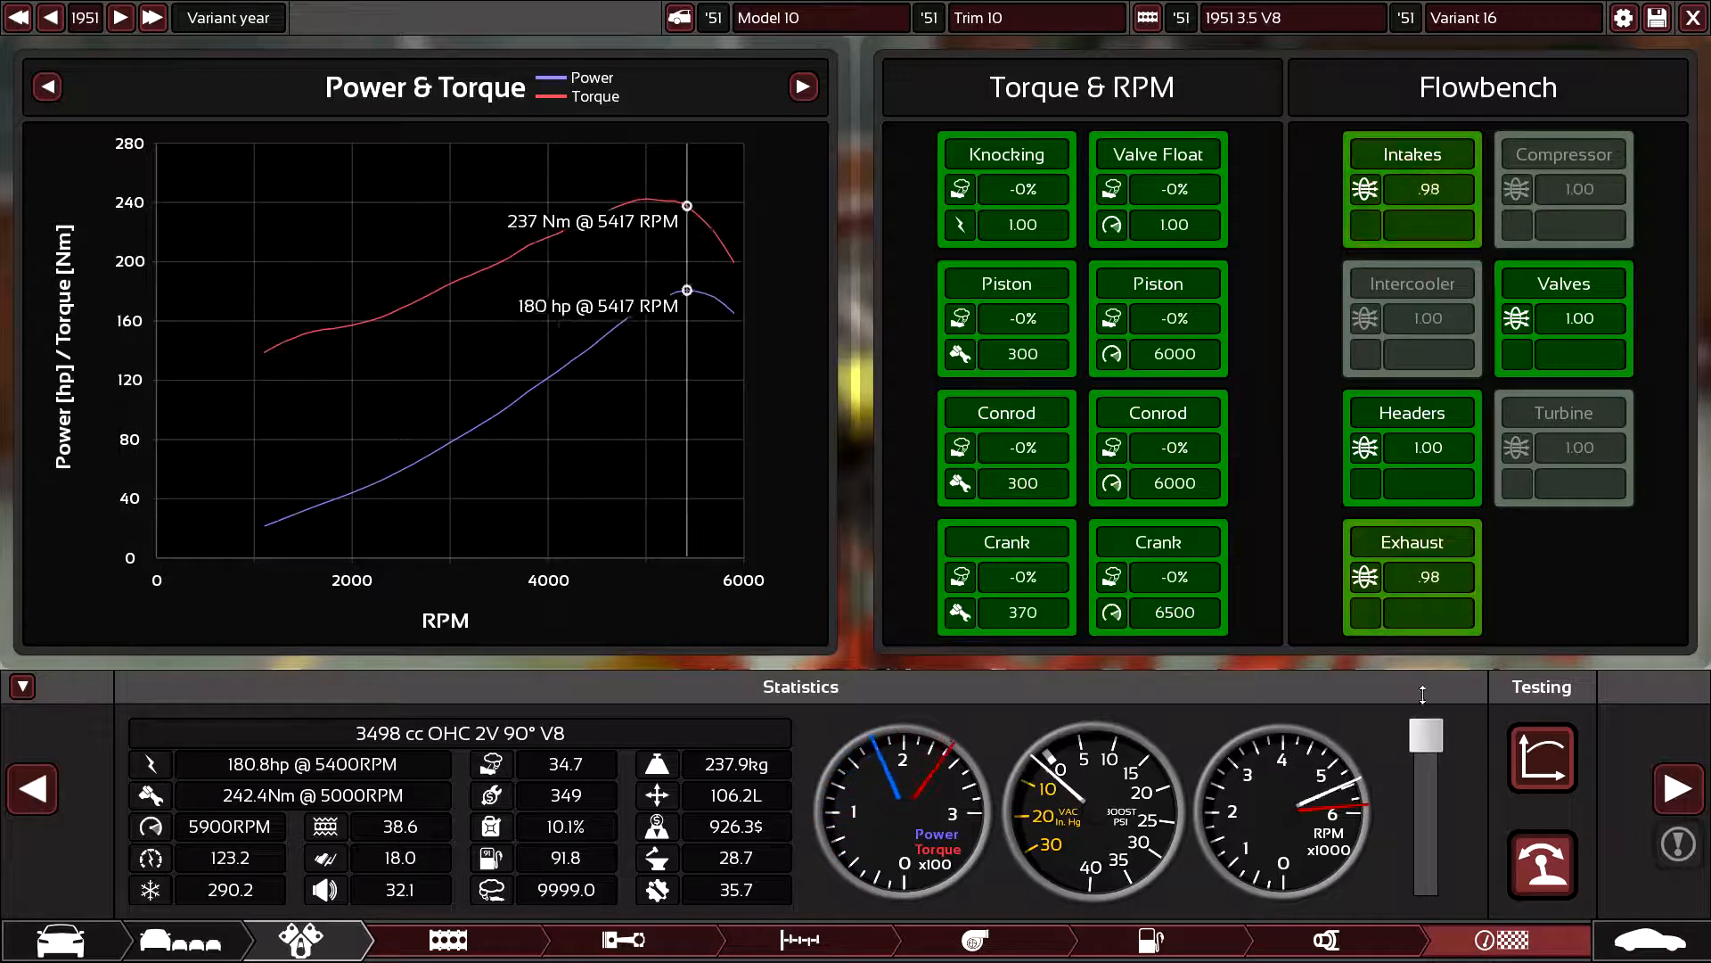
pyautogui.moveTo(1440, 752)
pyautogui.mouseDown()
pyautogui.moveTo(1411, 798)
pyautogui.moveTo(1416, 884)
pyautogui.moveTo(1430, 760)
pyautogui.mouseUp()
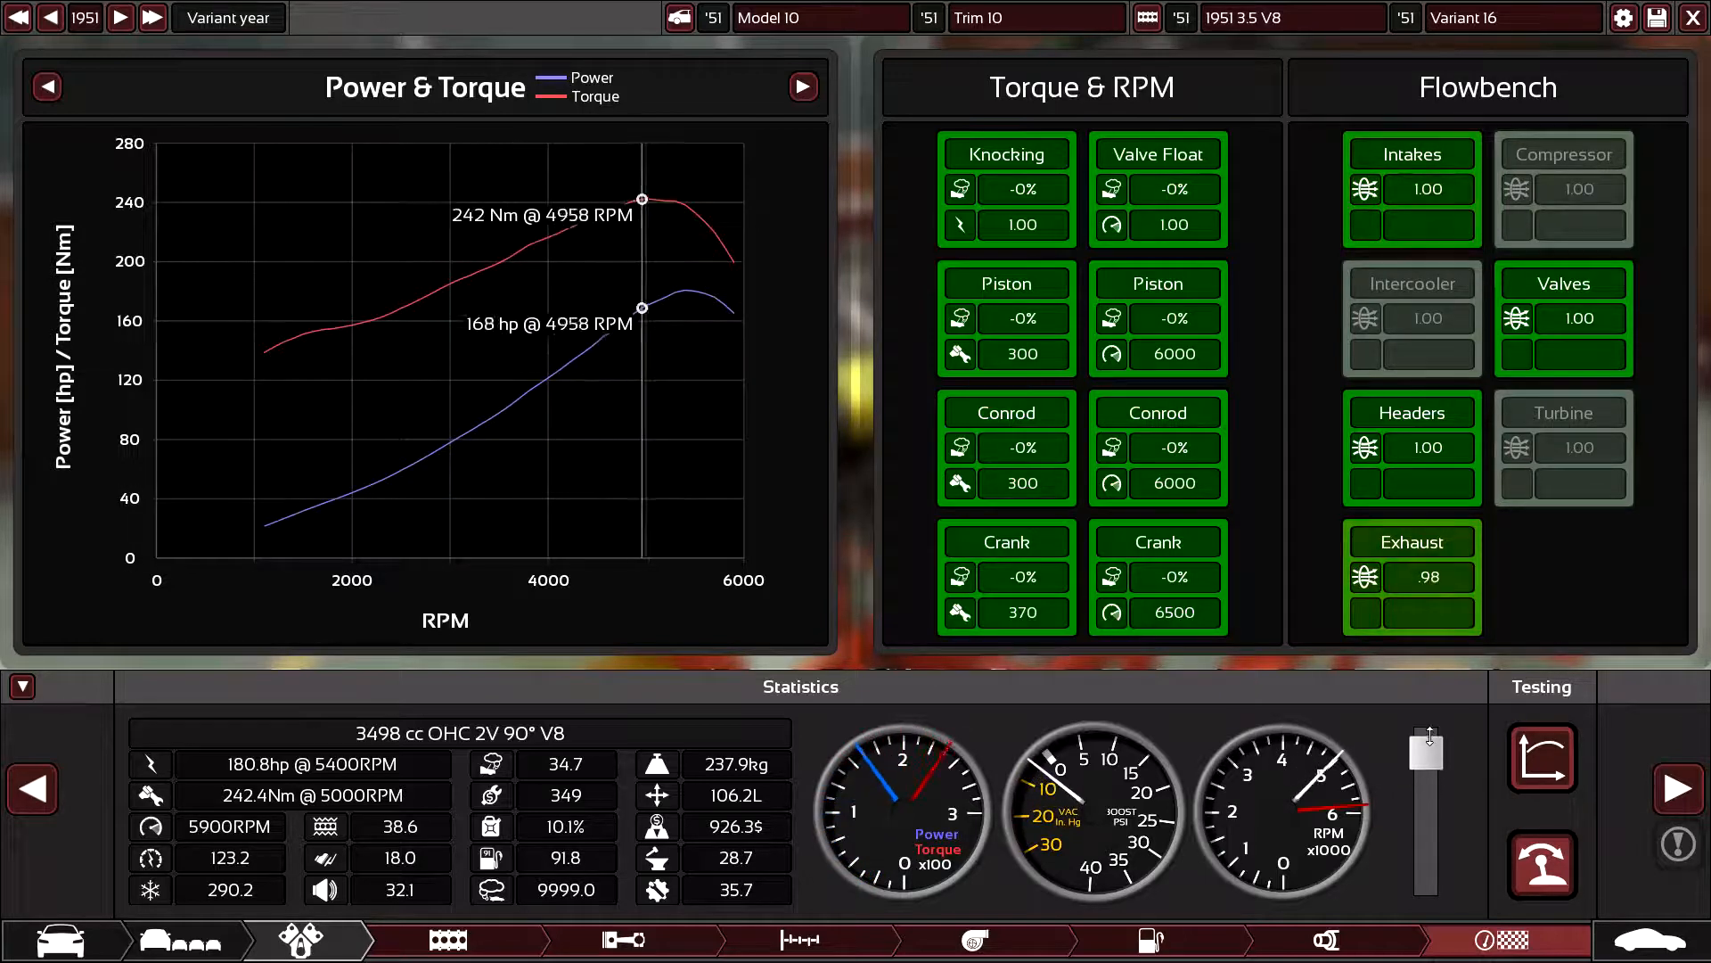
pyautogui.moveTo(1430, 766); pyautogui.dragTo(1426, 870)
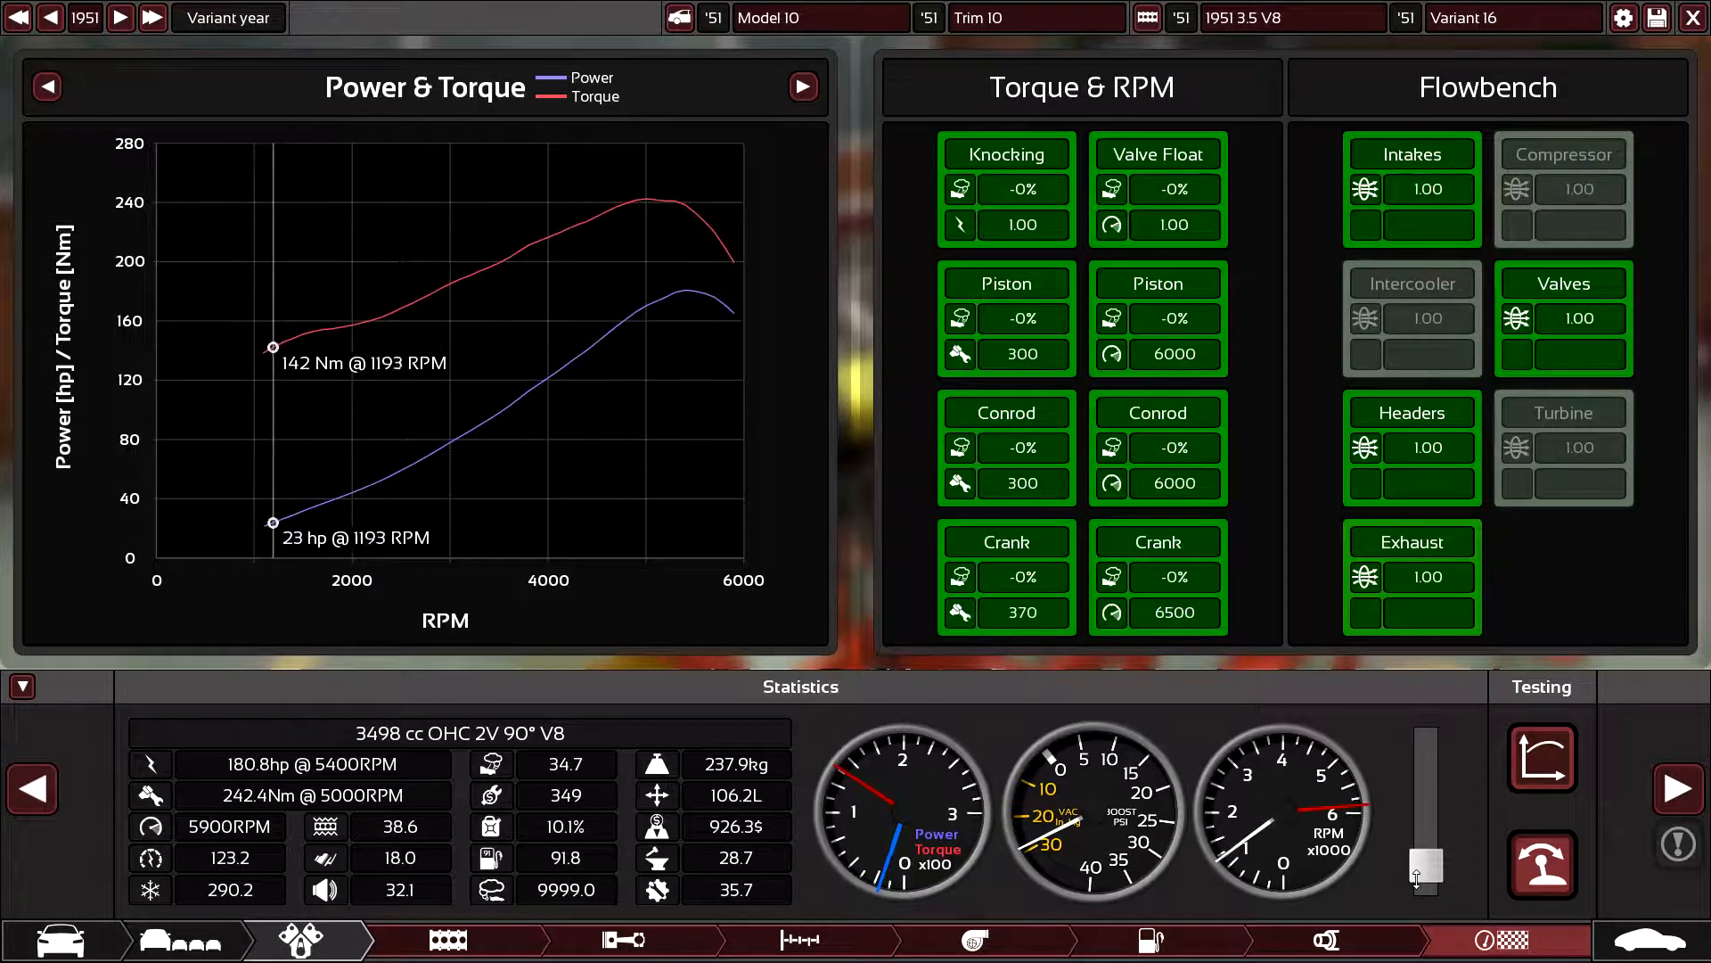
pyautogui.moveTo(1420, 871)
pyautogui.mouseDown()
pyautogui.moveTo(1434, 838)
pyautogui.moveTo(1426, 877)
pyautogui.mouseUp()
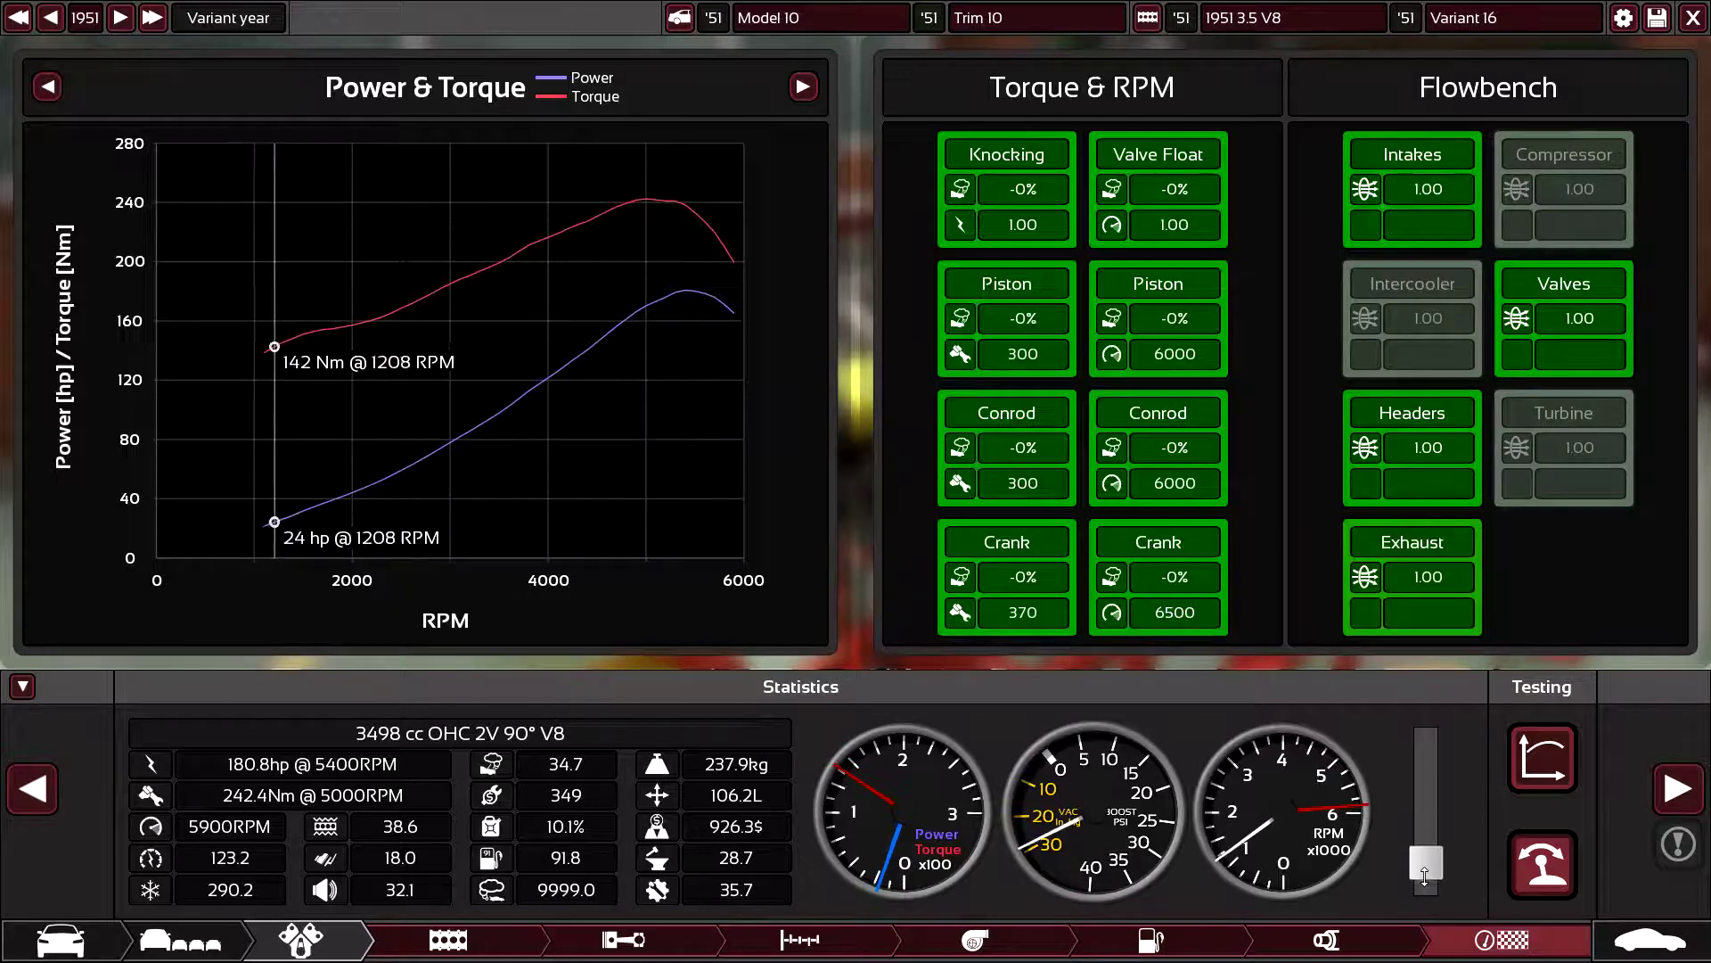
pyautogui.click(1434, 775)
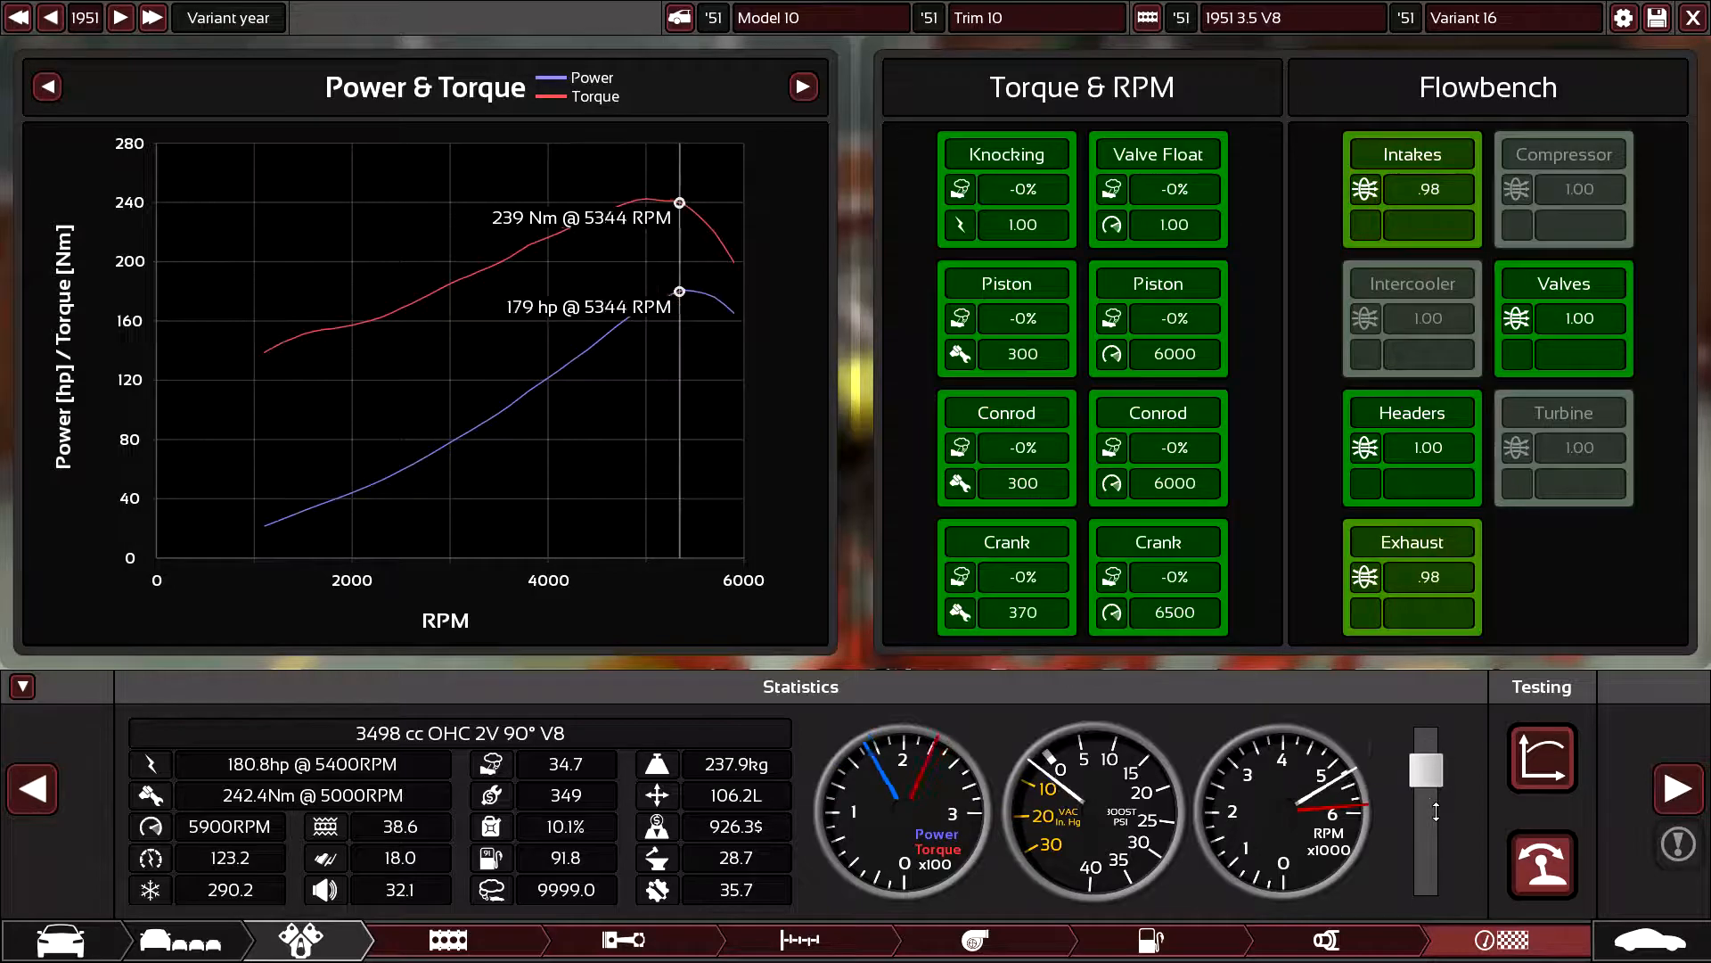
# - Glance back at the exhaust parts, return to statistics and move on to the drivetrain settings
pyautogui.click(30, 788)
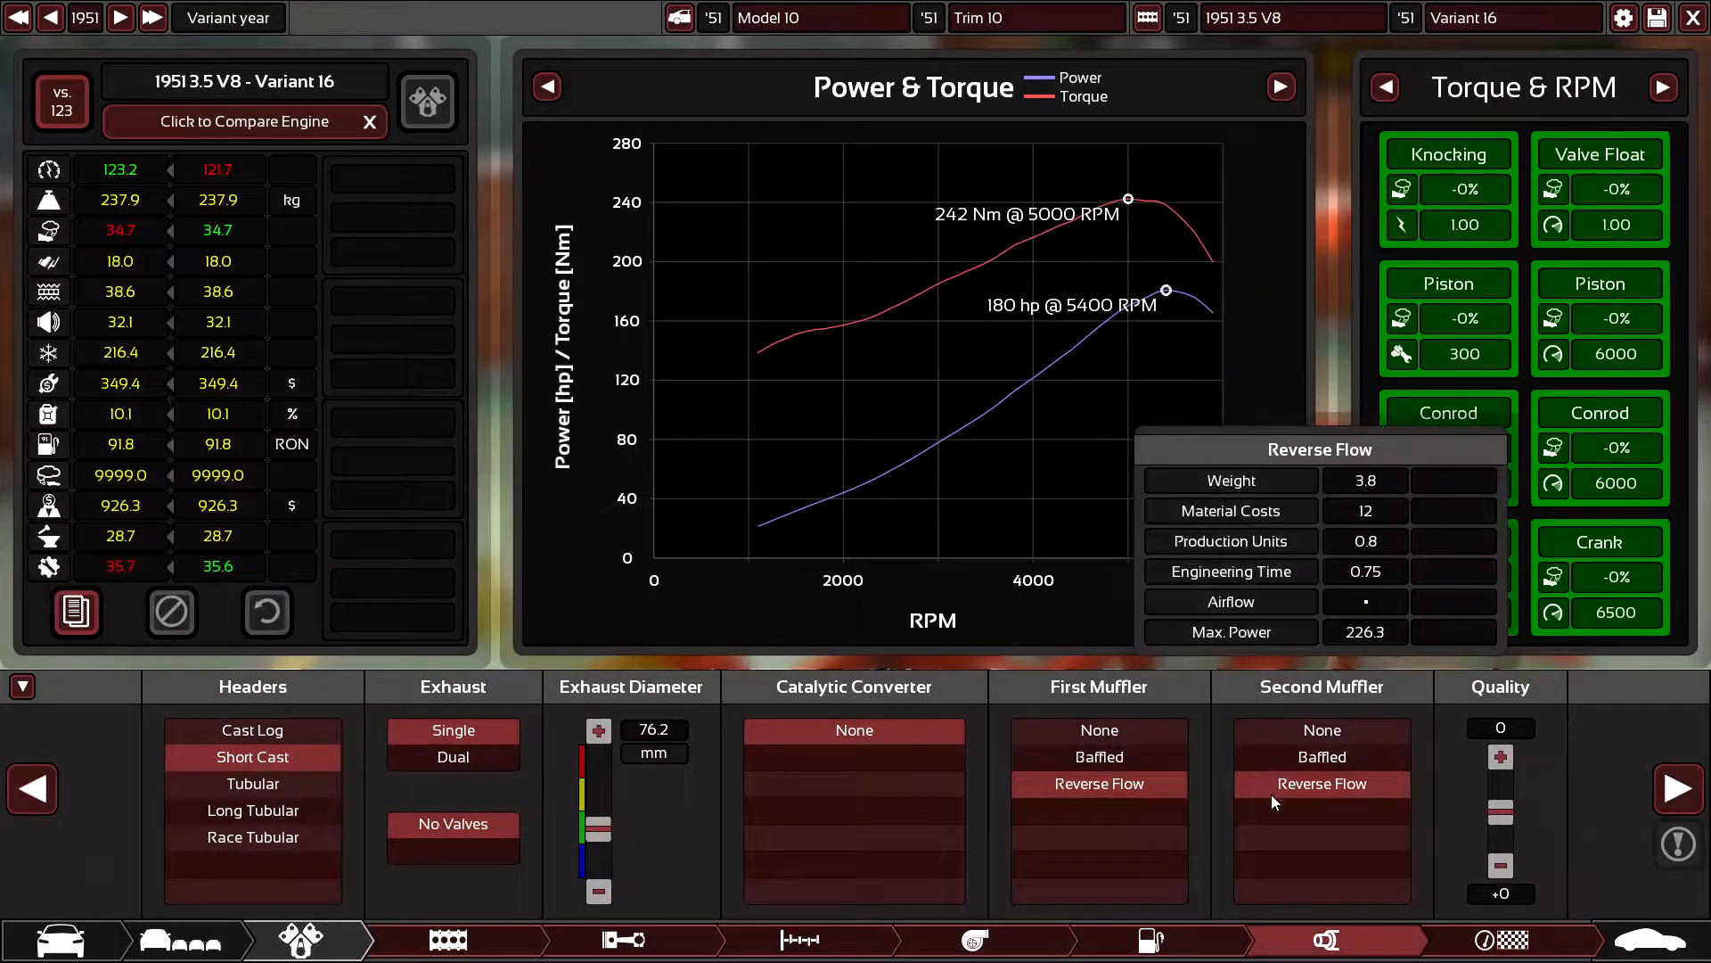
pyautogui.click(1675, 789)
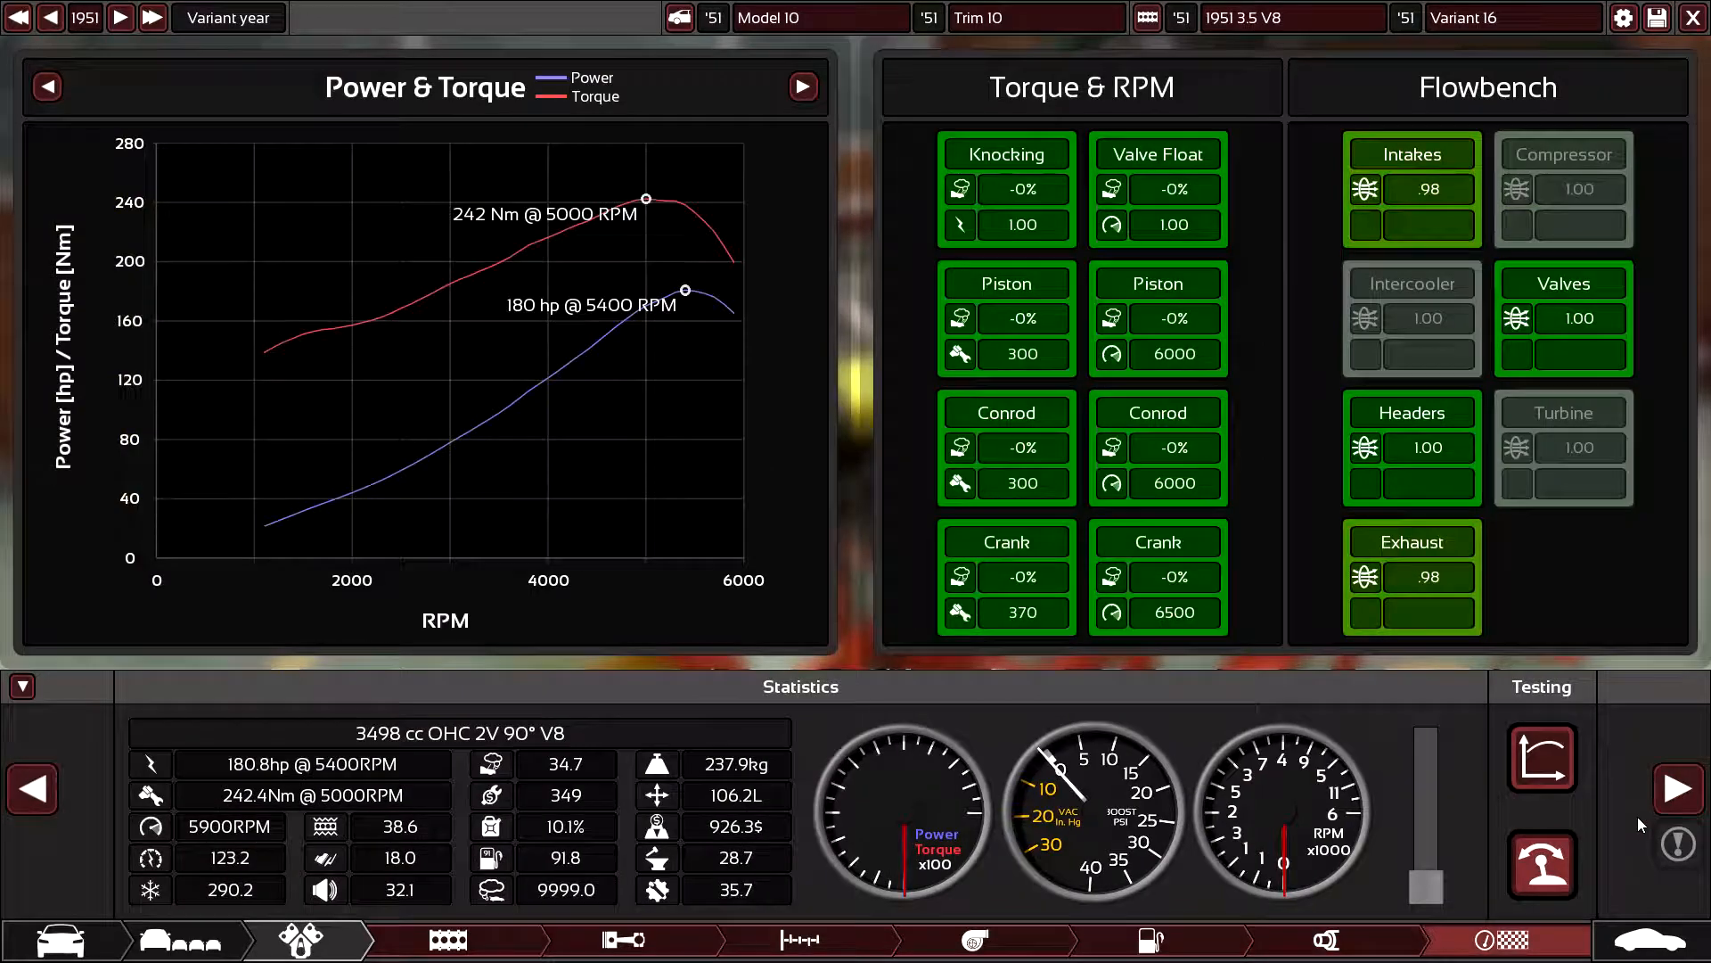
pyautogui.click(1678, 787)
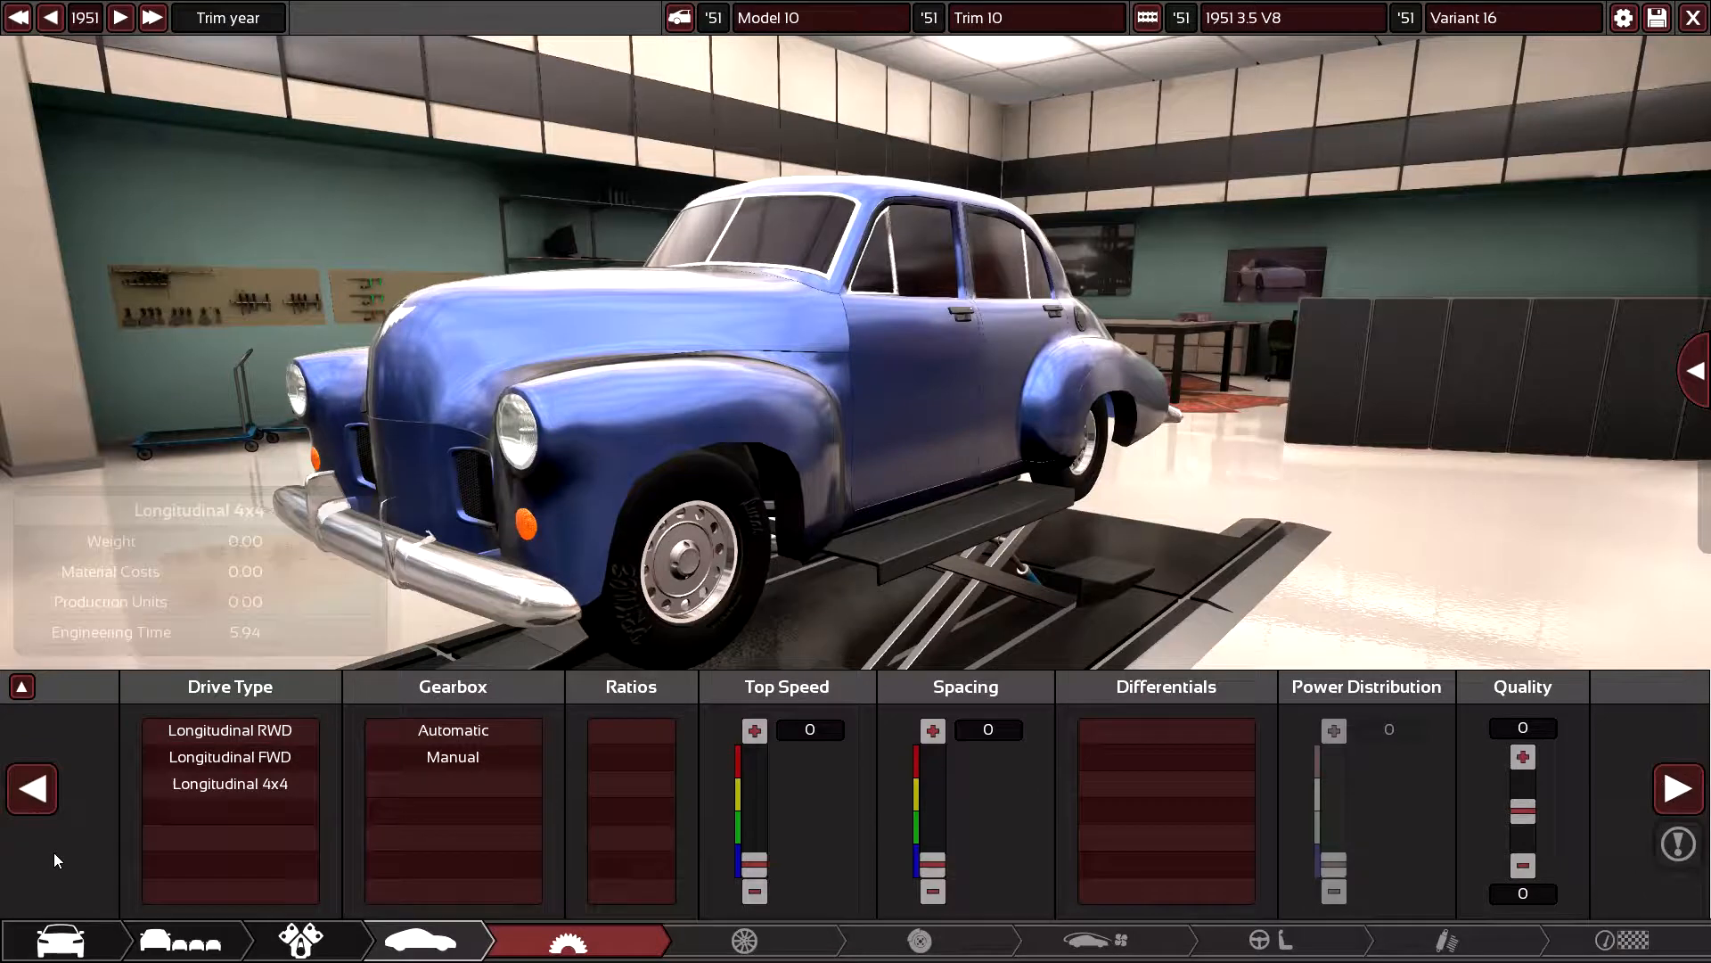
# - Set longitudinal rear-wheel drive with a three-ratio manual gearbox and show the gearing stats panels
pyautogui.click(275, 759)
pyautogui.moveTo(230, 730)
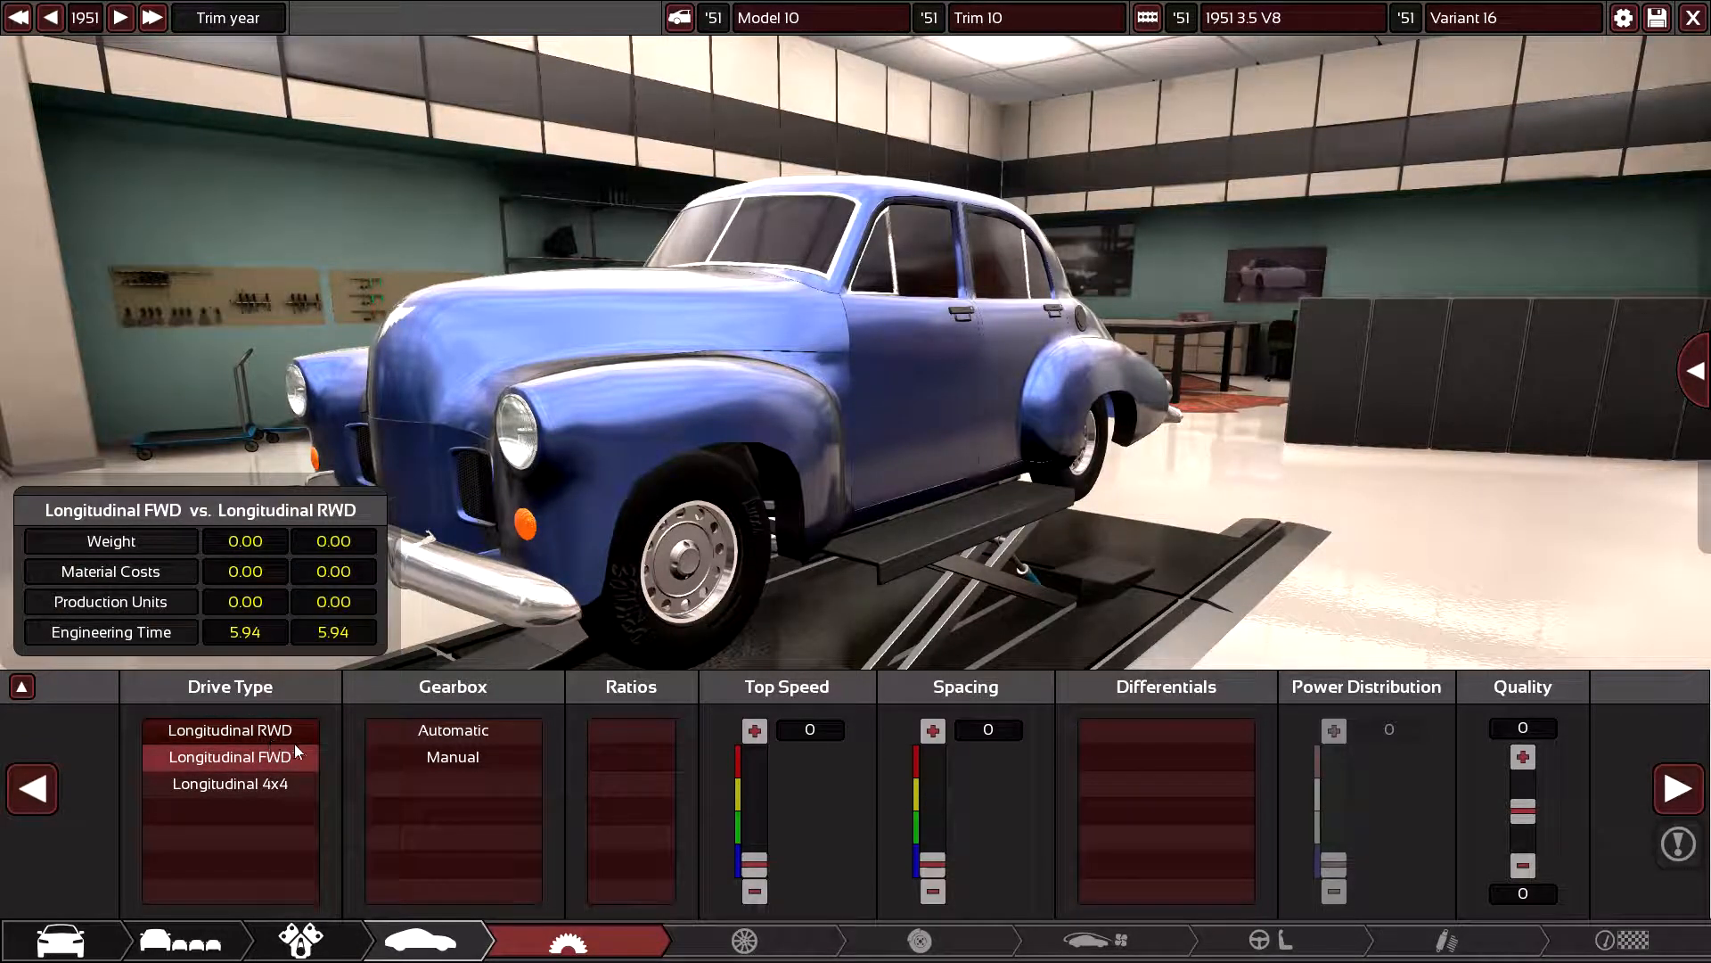
pyautogui.click(294, 738)
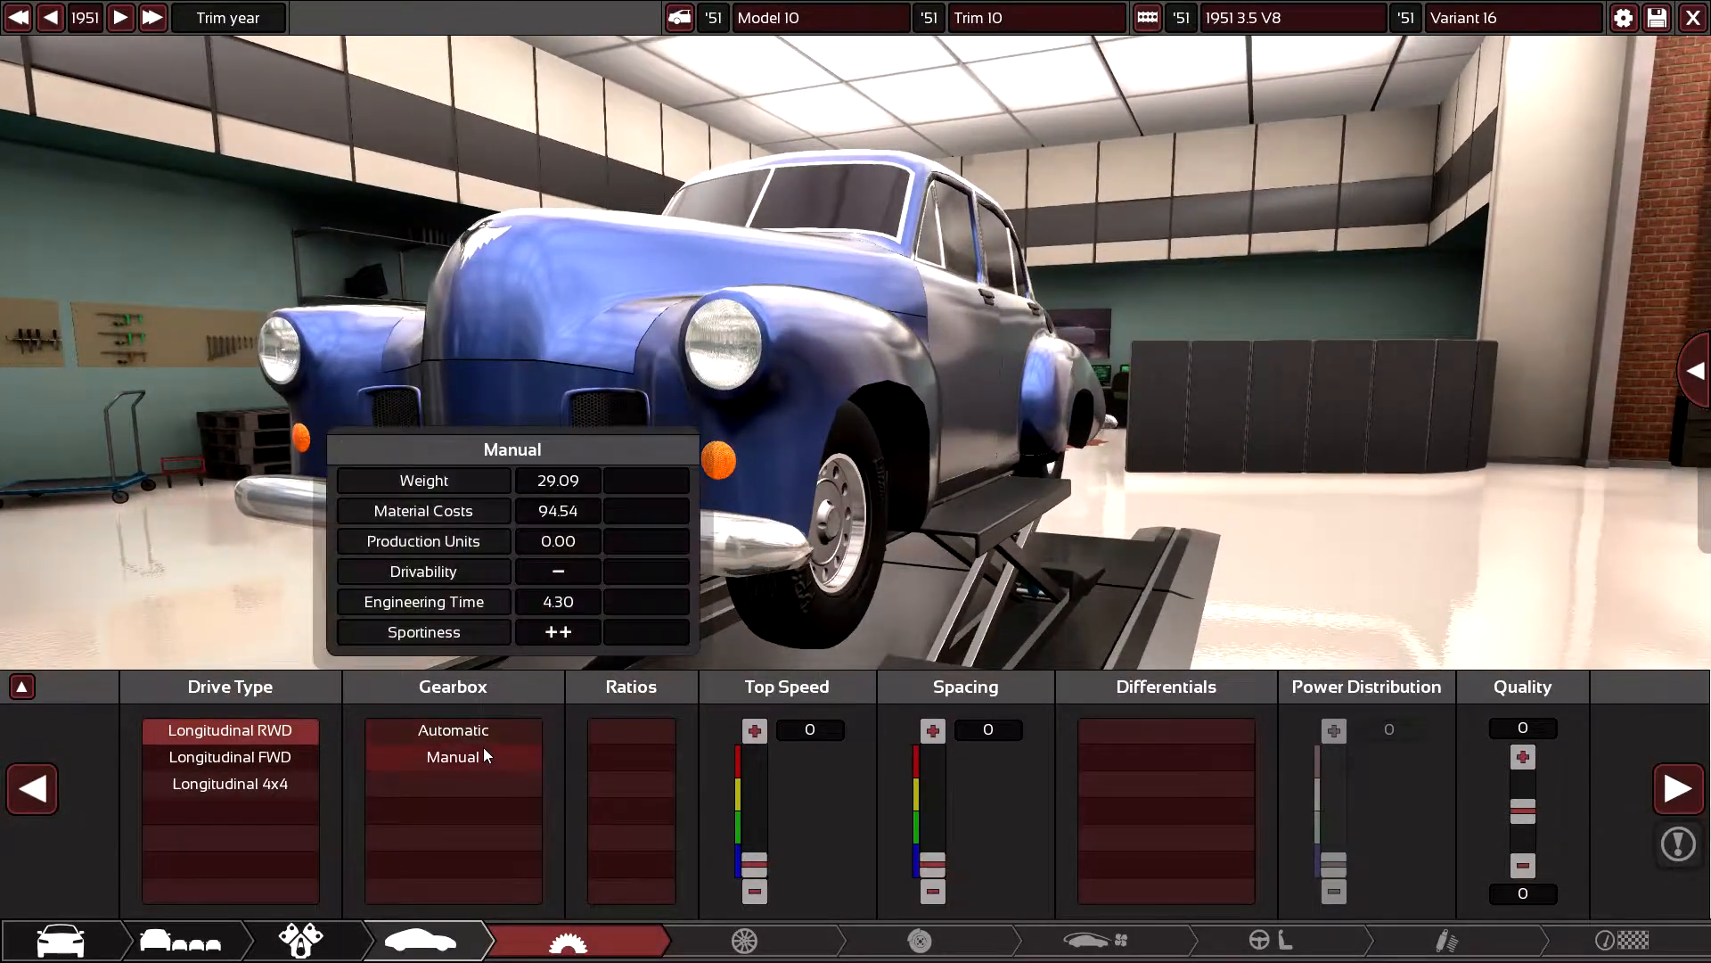
pyautogui.click(483, 756)
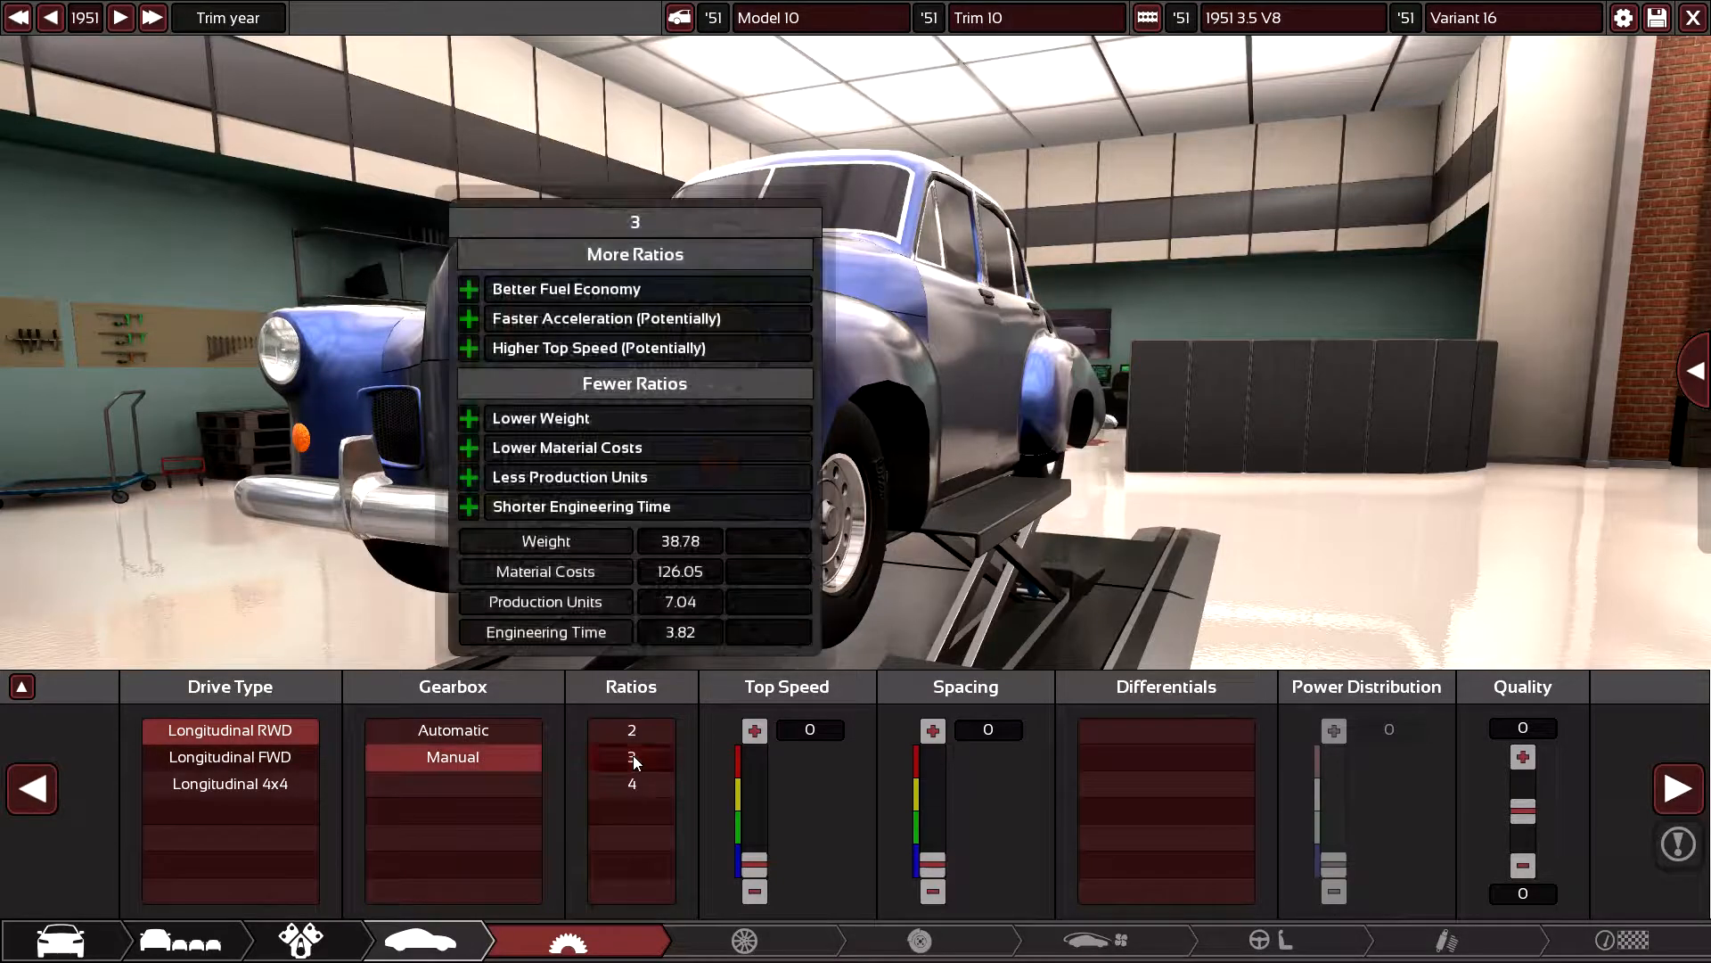
pyautogui.click(632, 759)
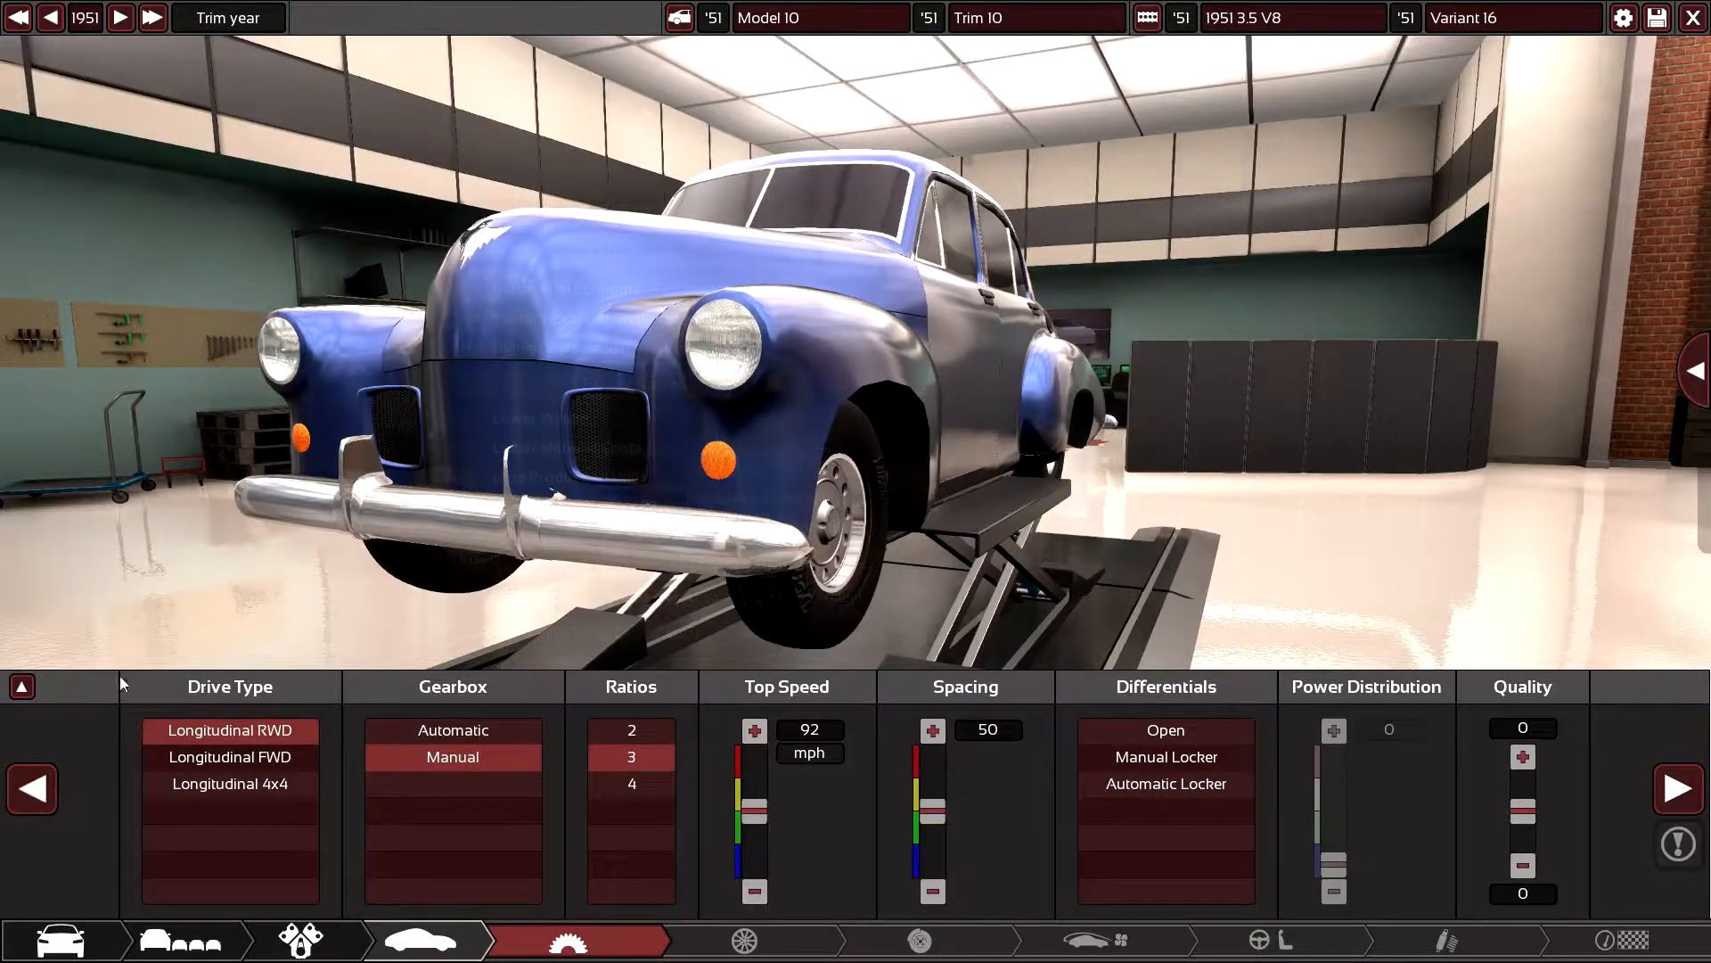
pyautogui.press('Tab')
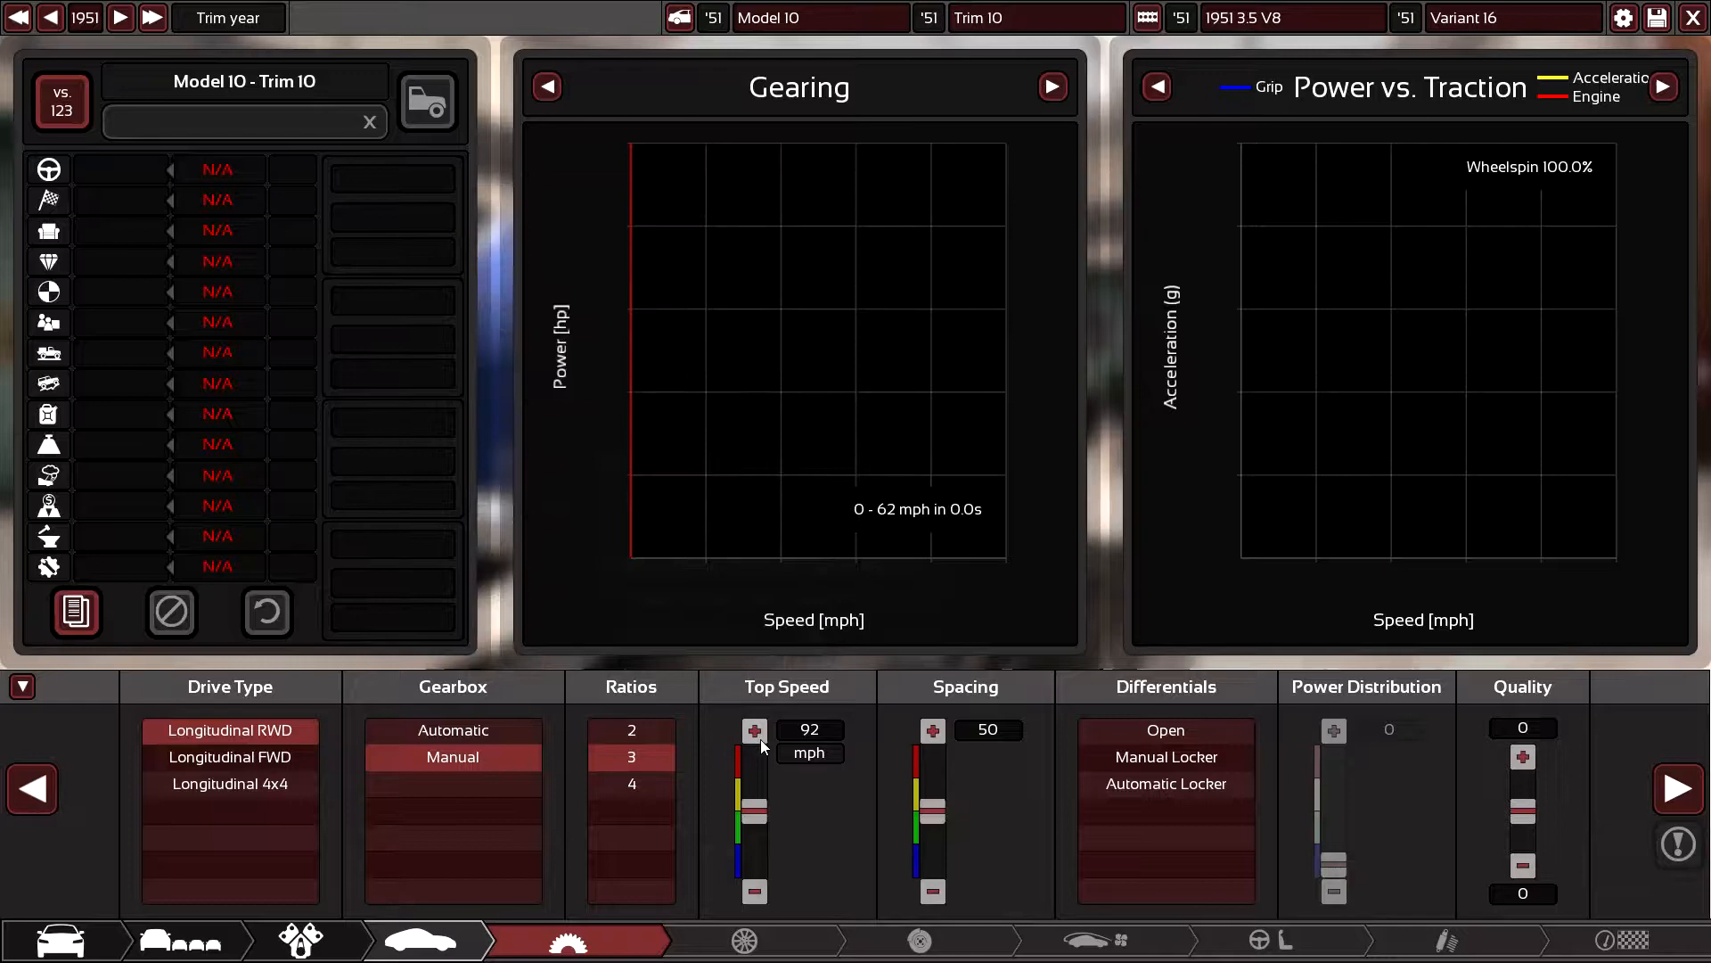
# - Raise top speed to 95 mph, cut the gearbox to two ratios, fit an open differential and go to tyres
pyautogui.click(758, 735)
pyautogui.click(659, 736)
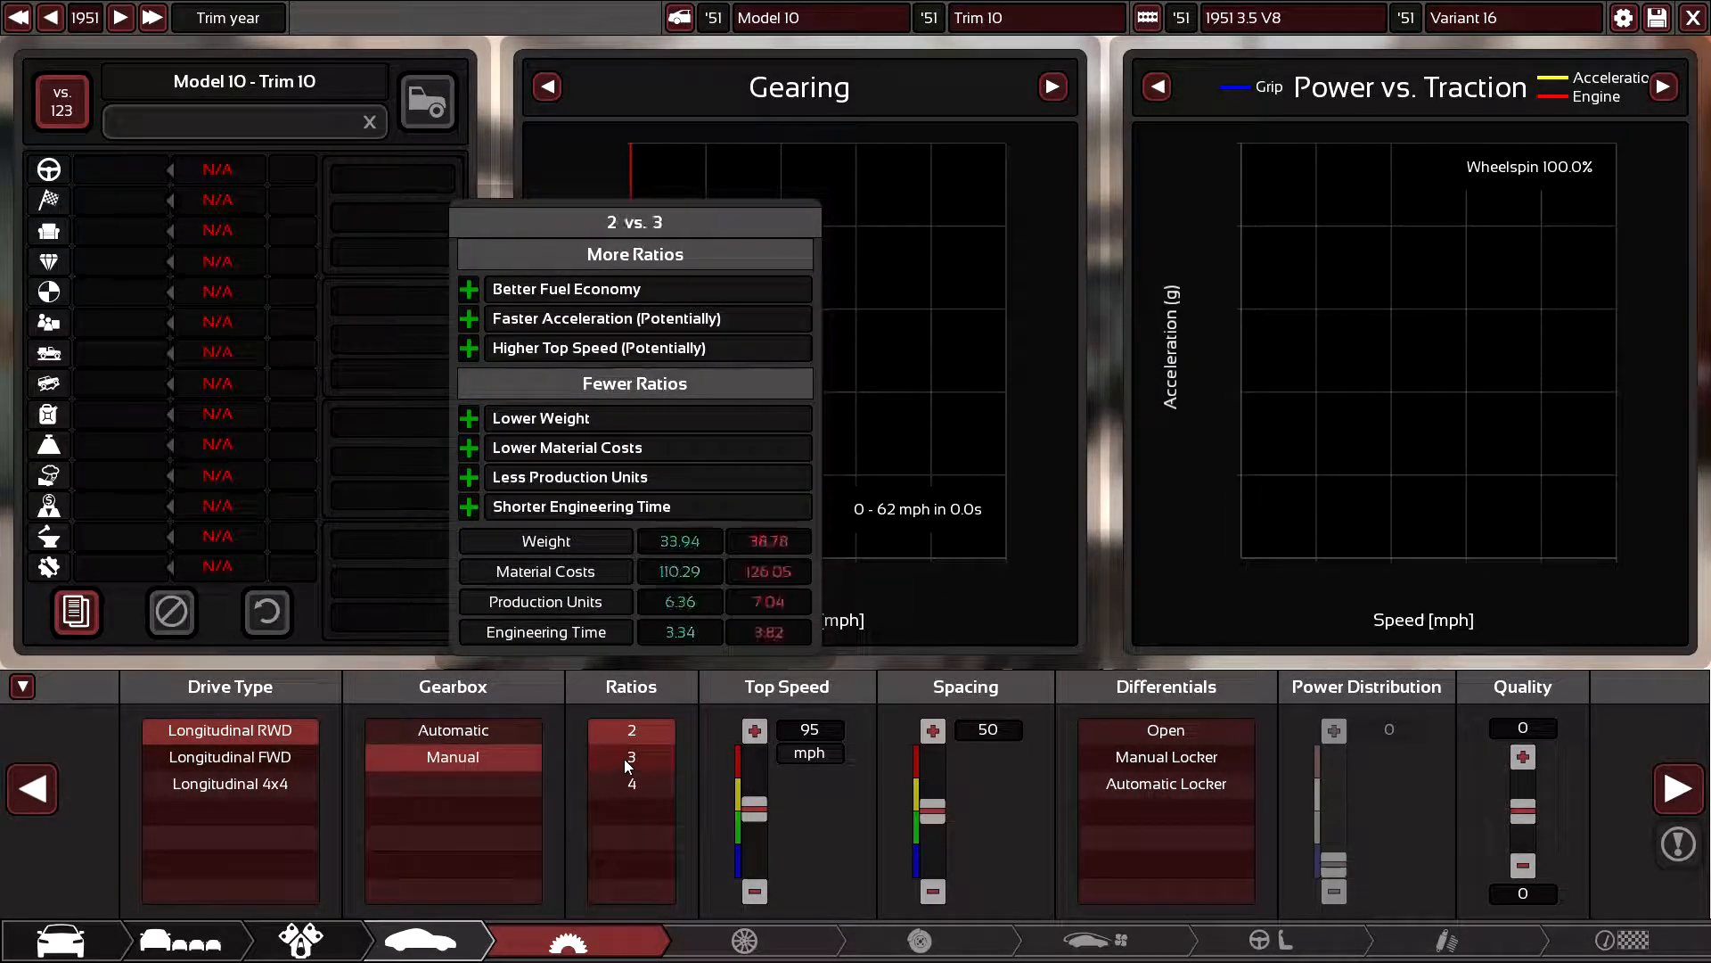
pyautogui.moveTo(1165, 731)
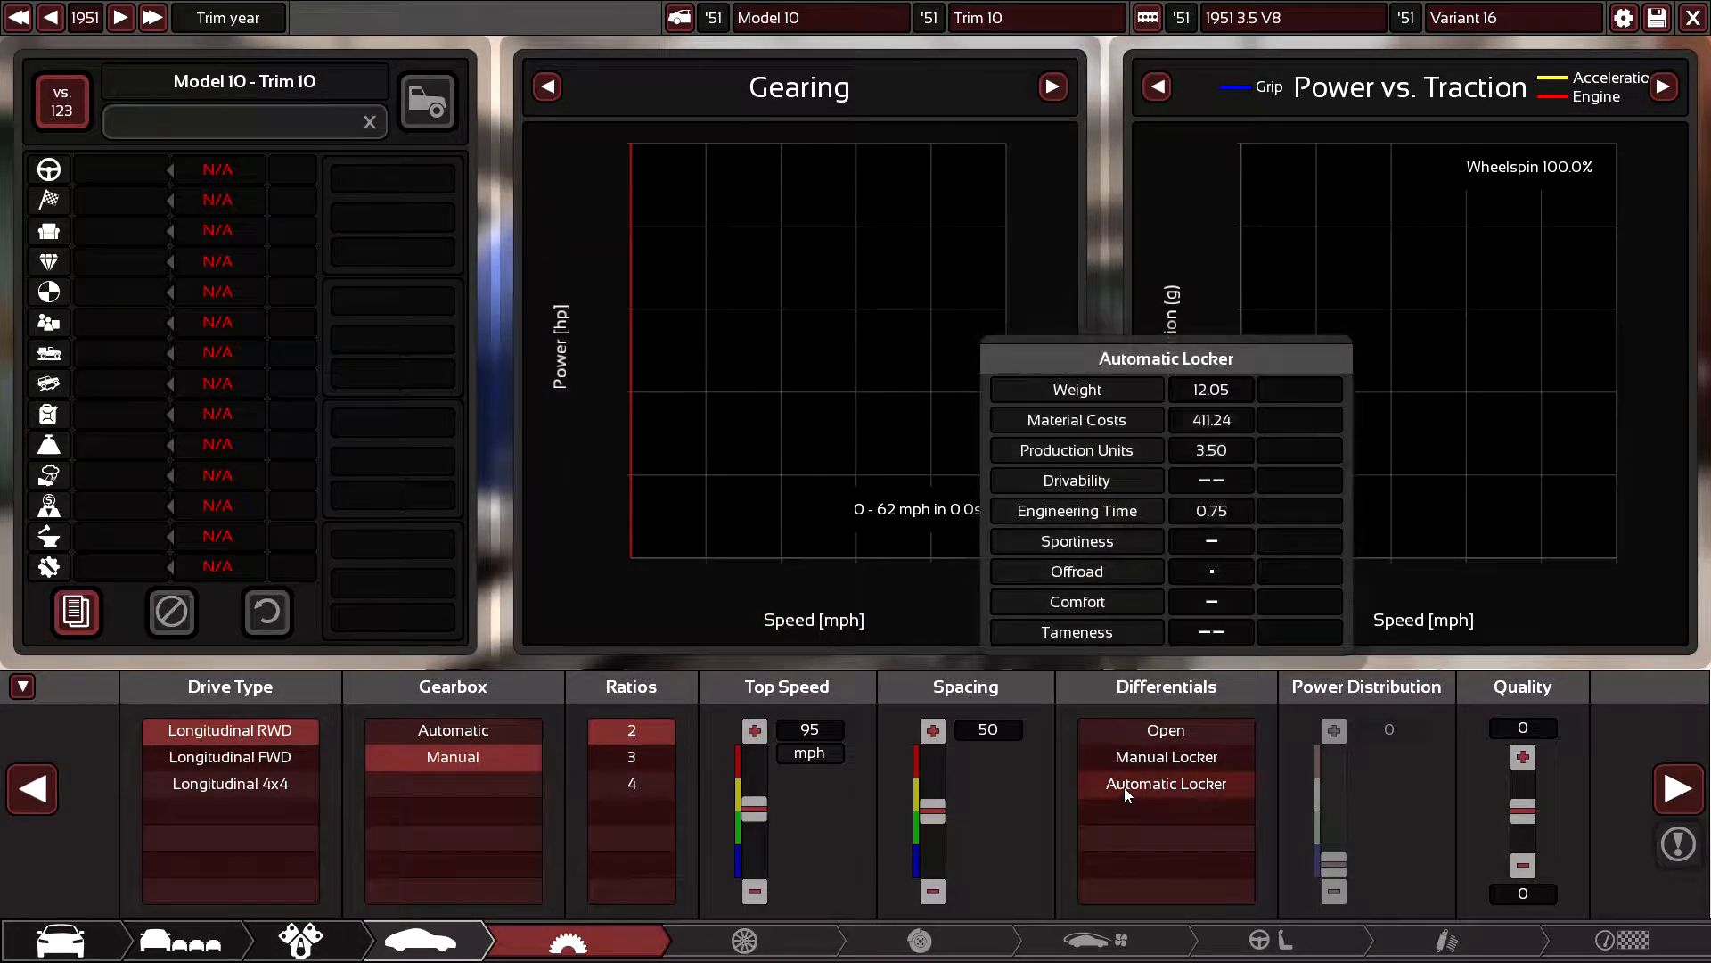
pyautogui.moveTo(632, 730)
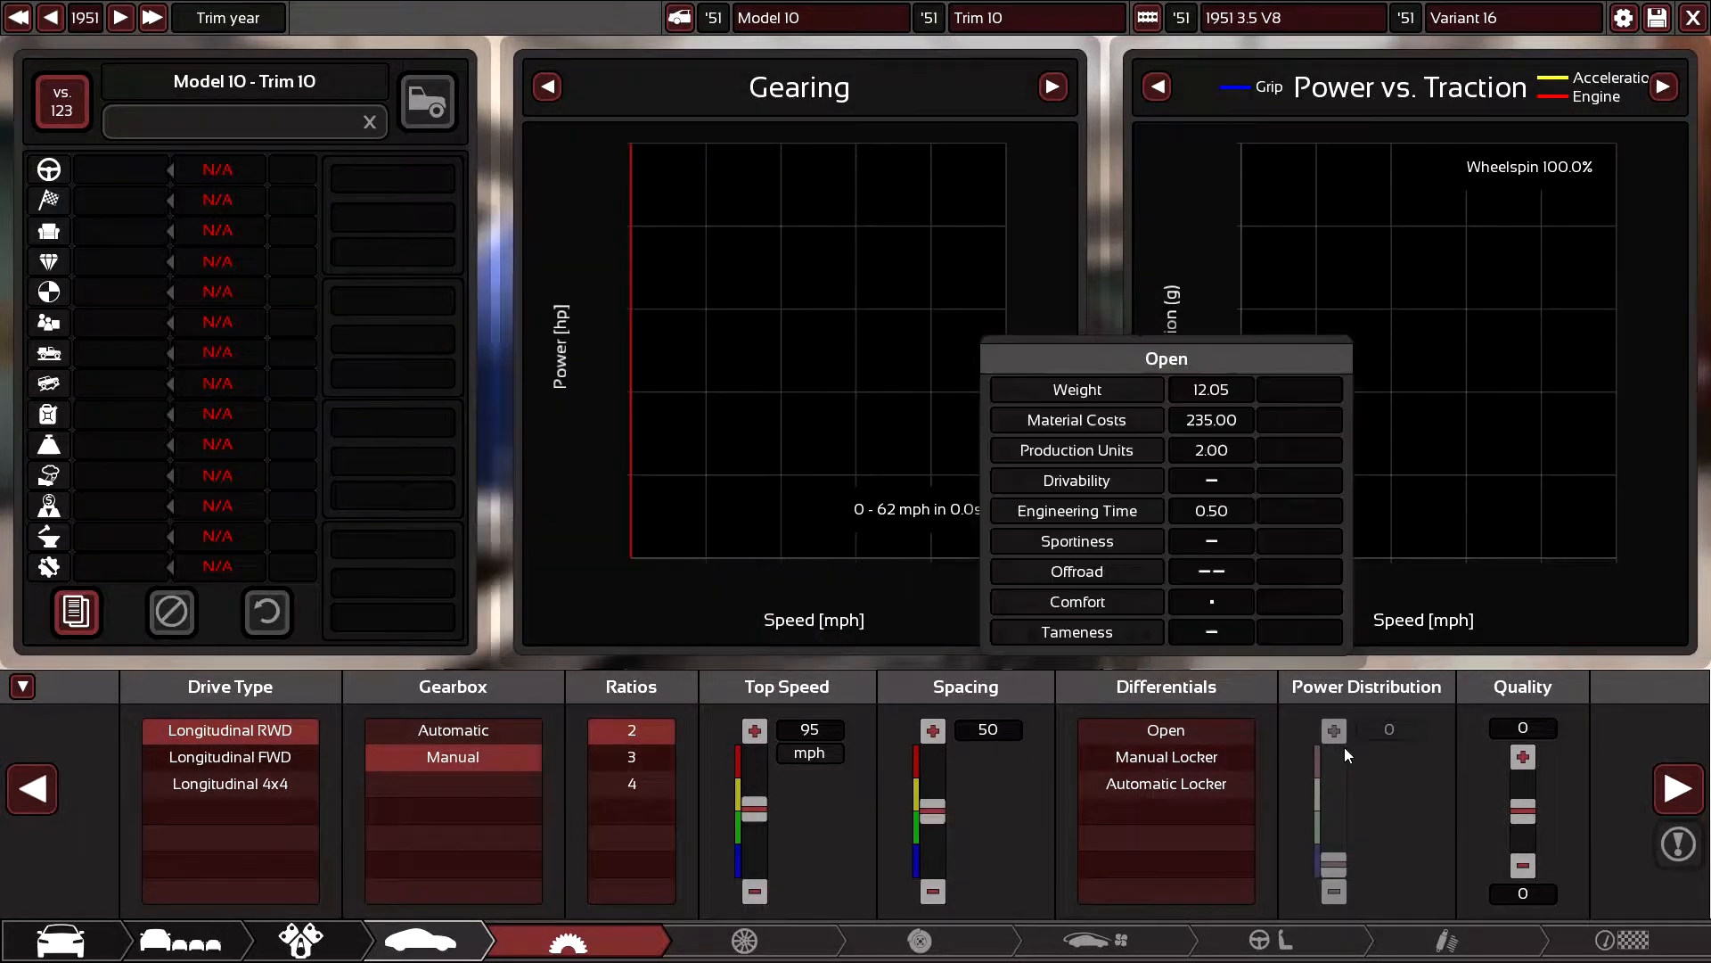
pyautogui.click(1190, 731)
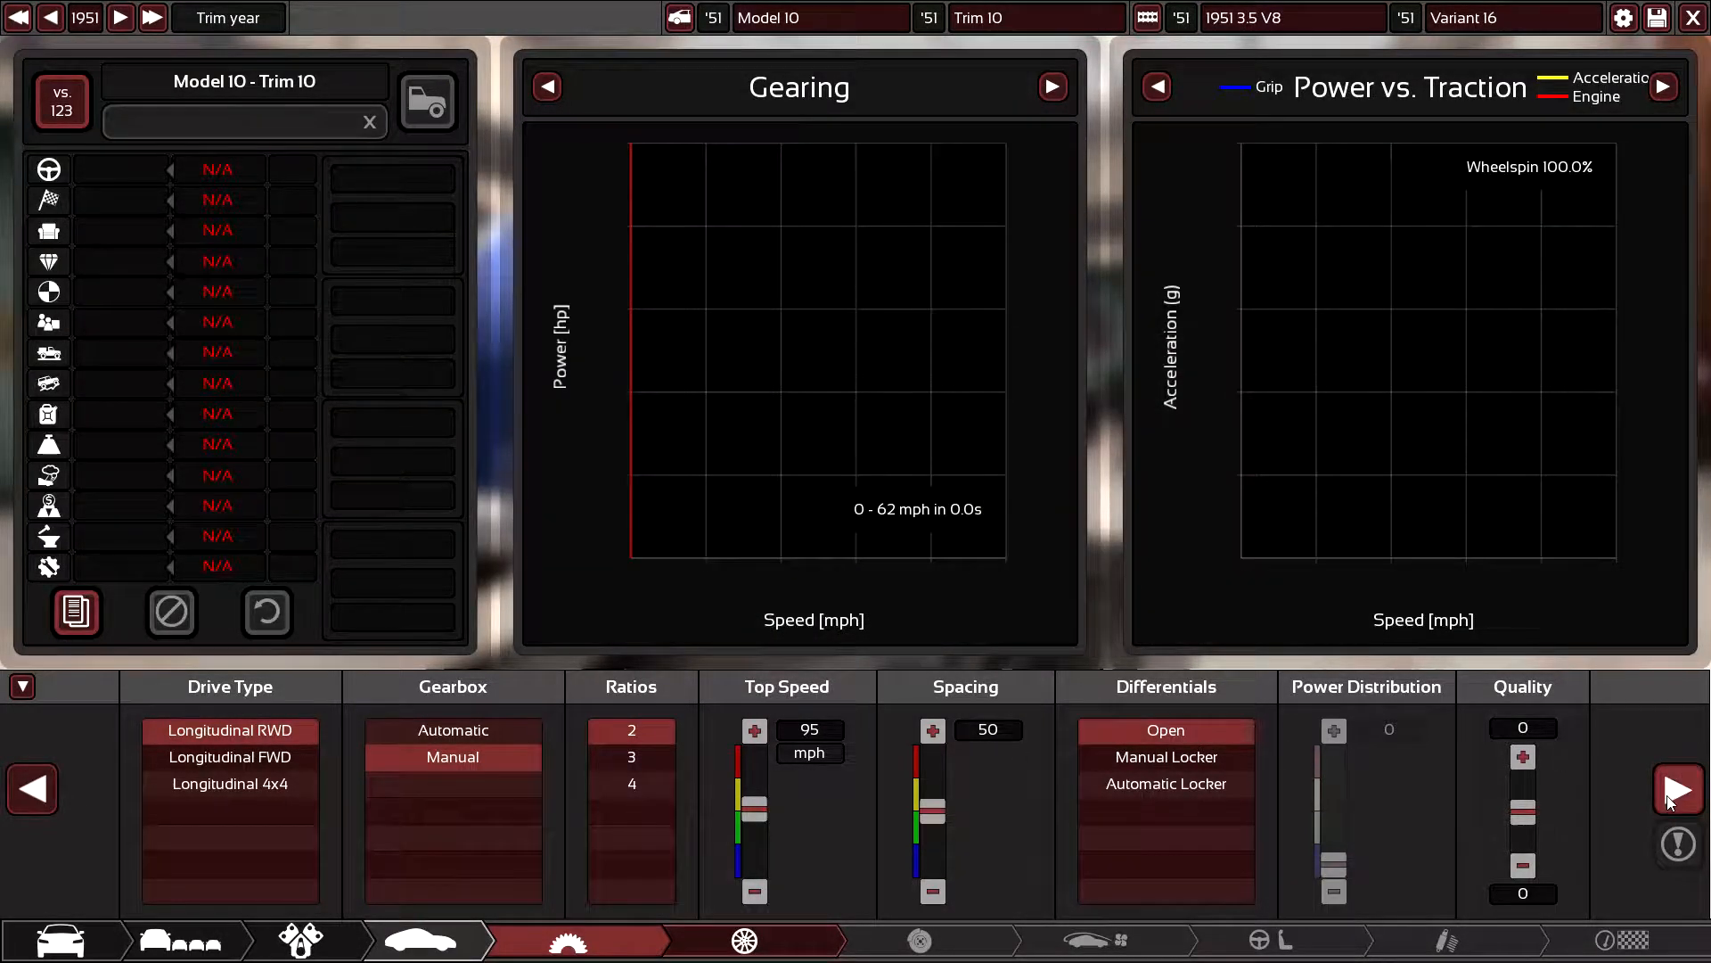
pyautogui.click(1675, 792)
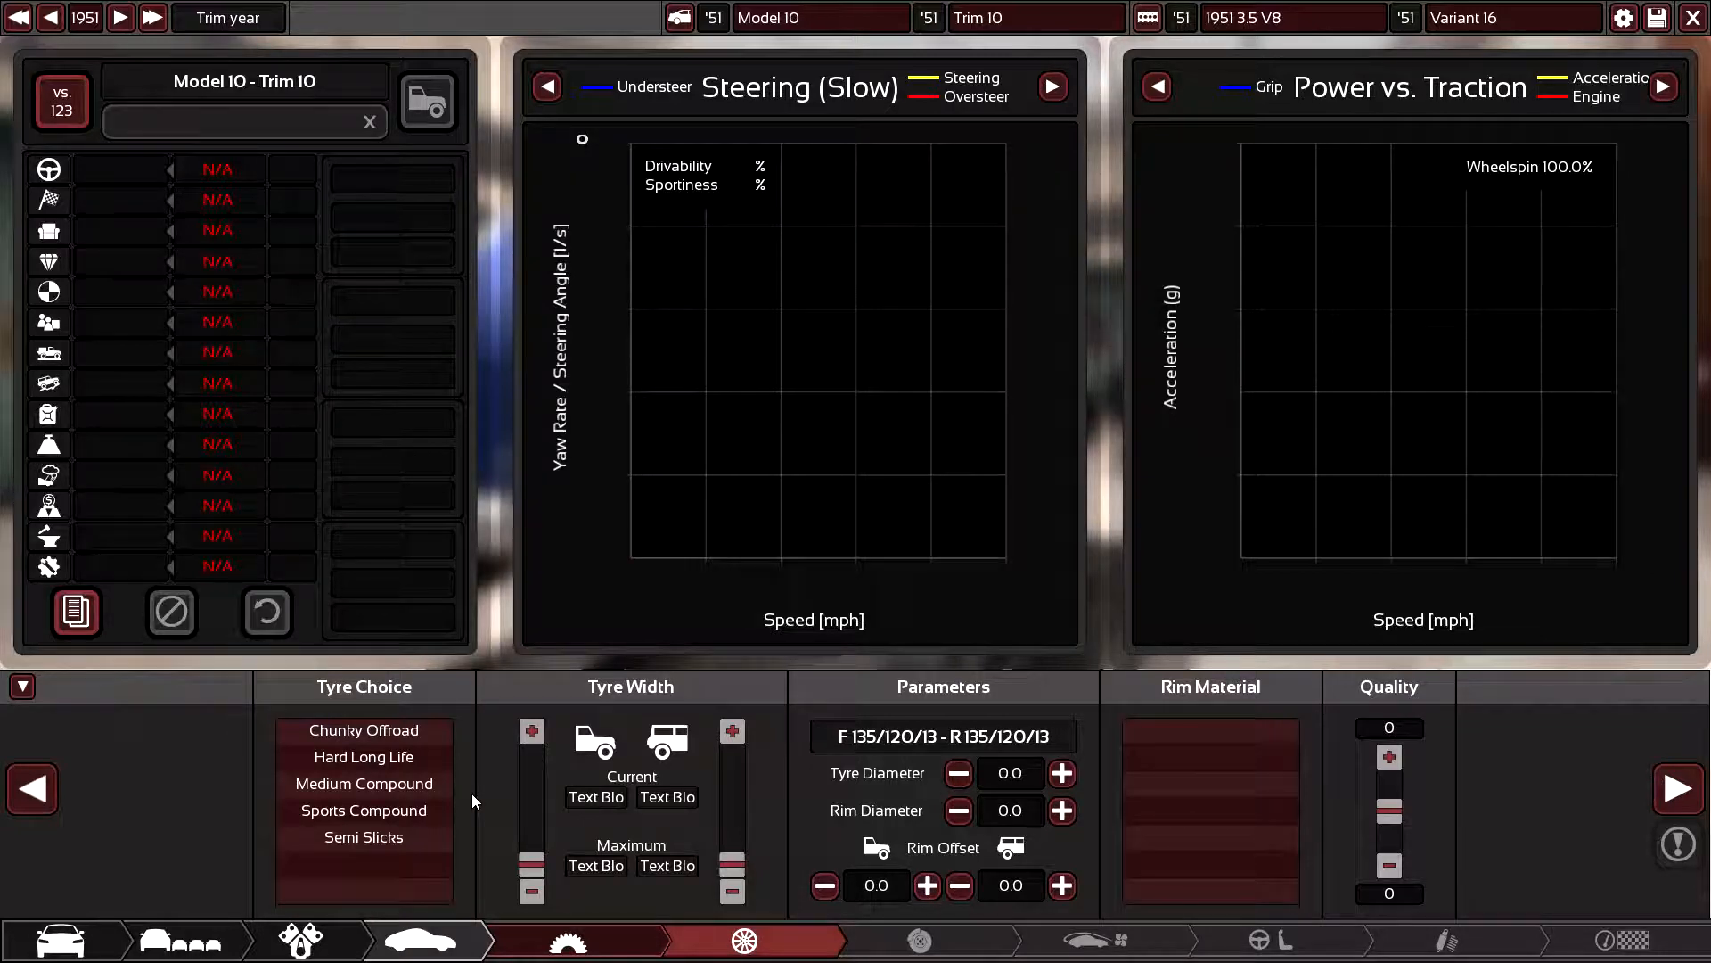
# - Fit Sports Compound tyres and widen front and rear widths to 175
pyautogui.moveTo(365, 757)
pyautogui.click(403, 808)
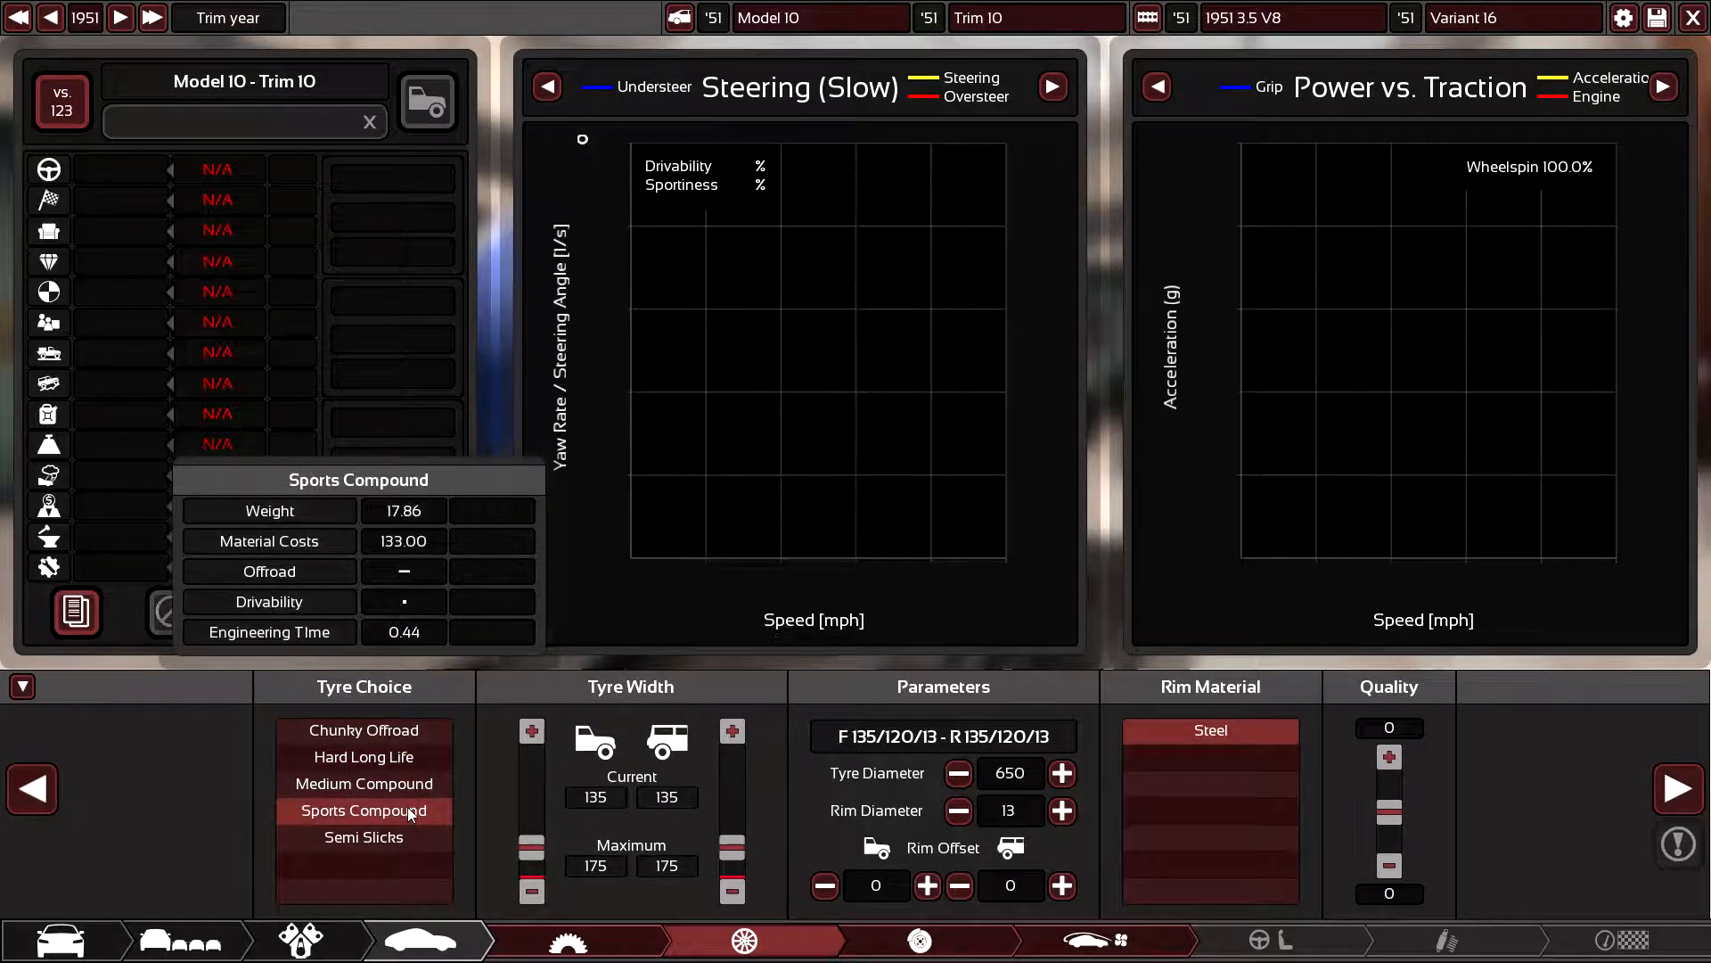
pyautogui.click(413, 787)
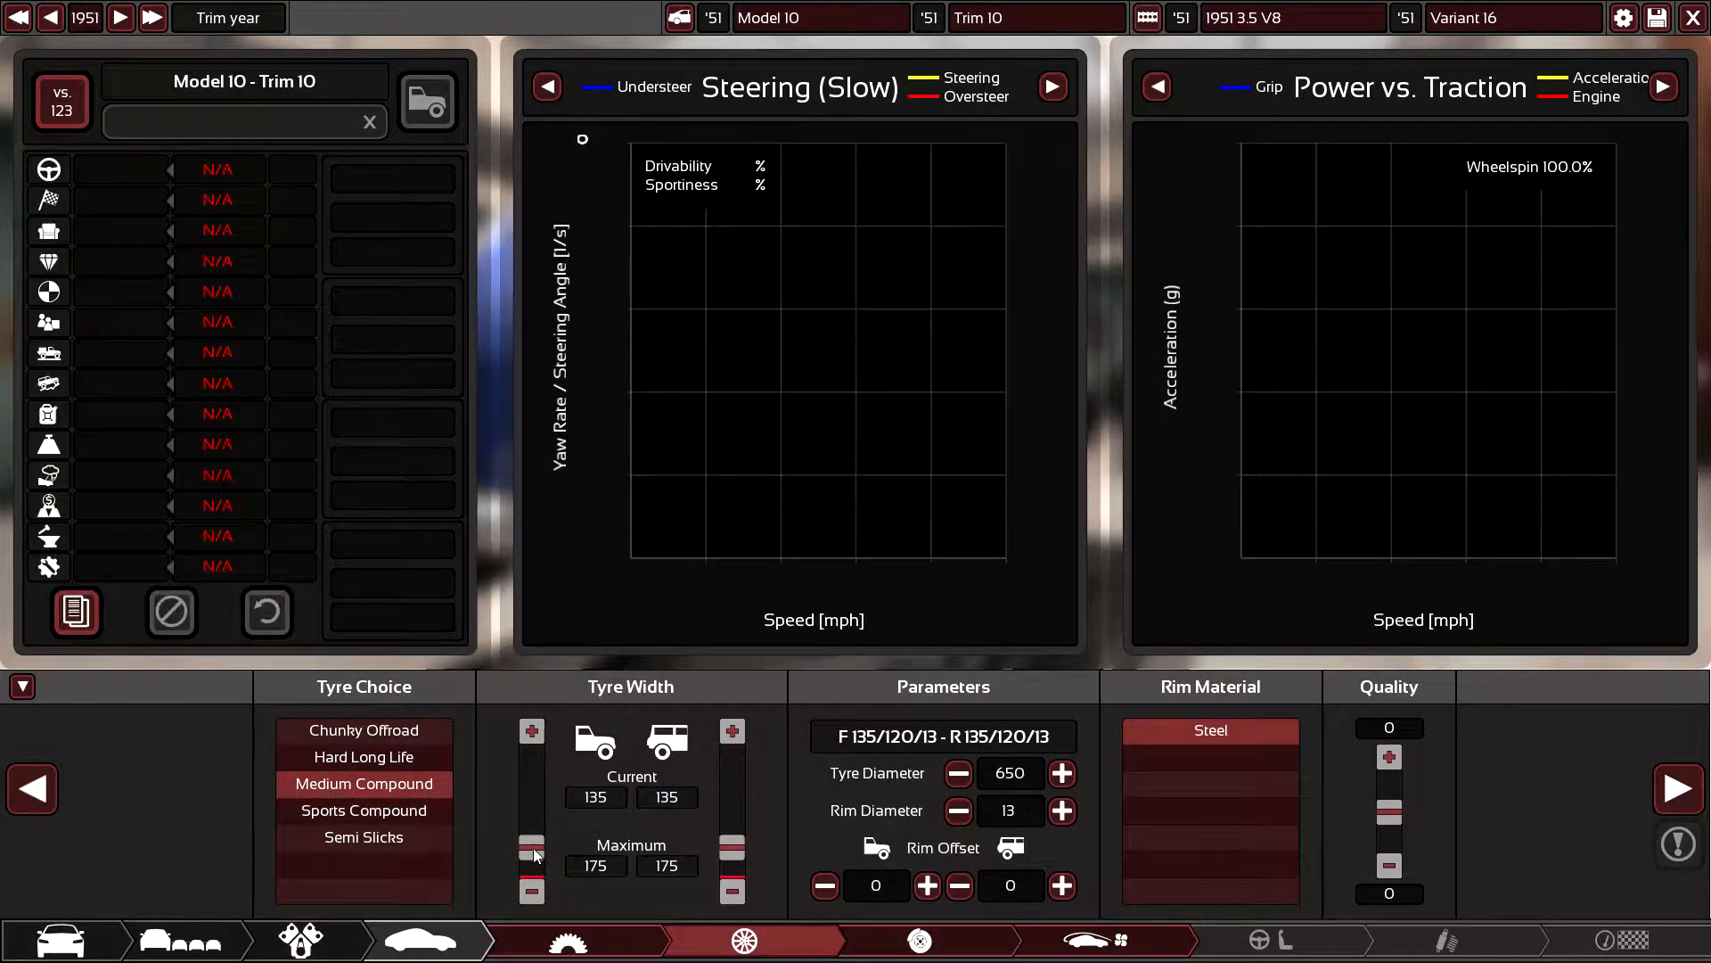
pyautogui.moveTo(530, 845); pyautogui.dragTo(539, 765)
pyautogui.click(393, 810)
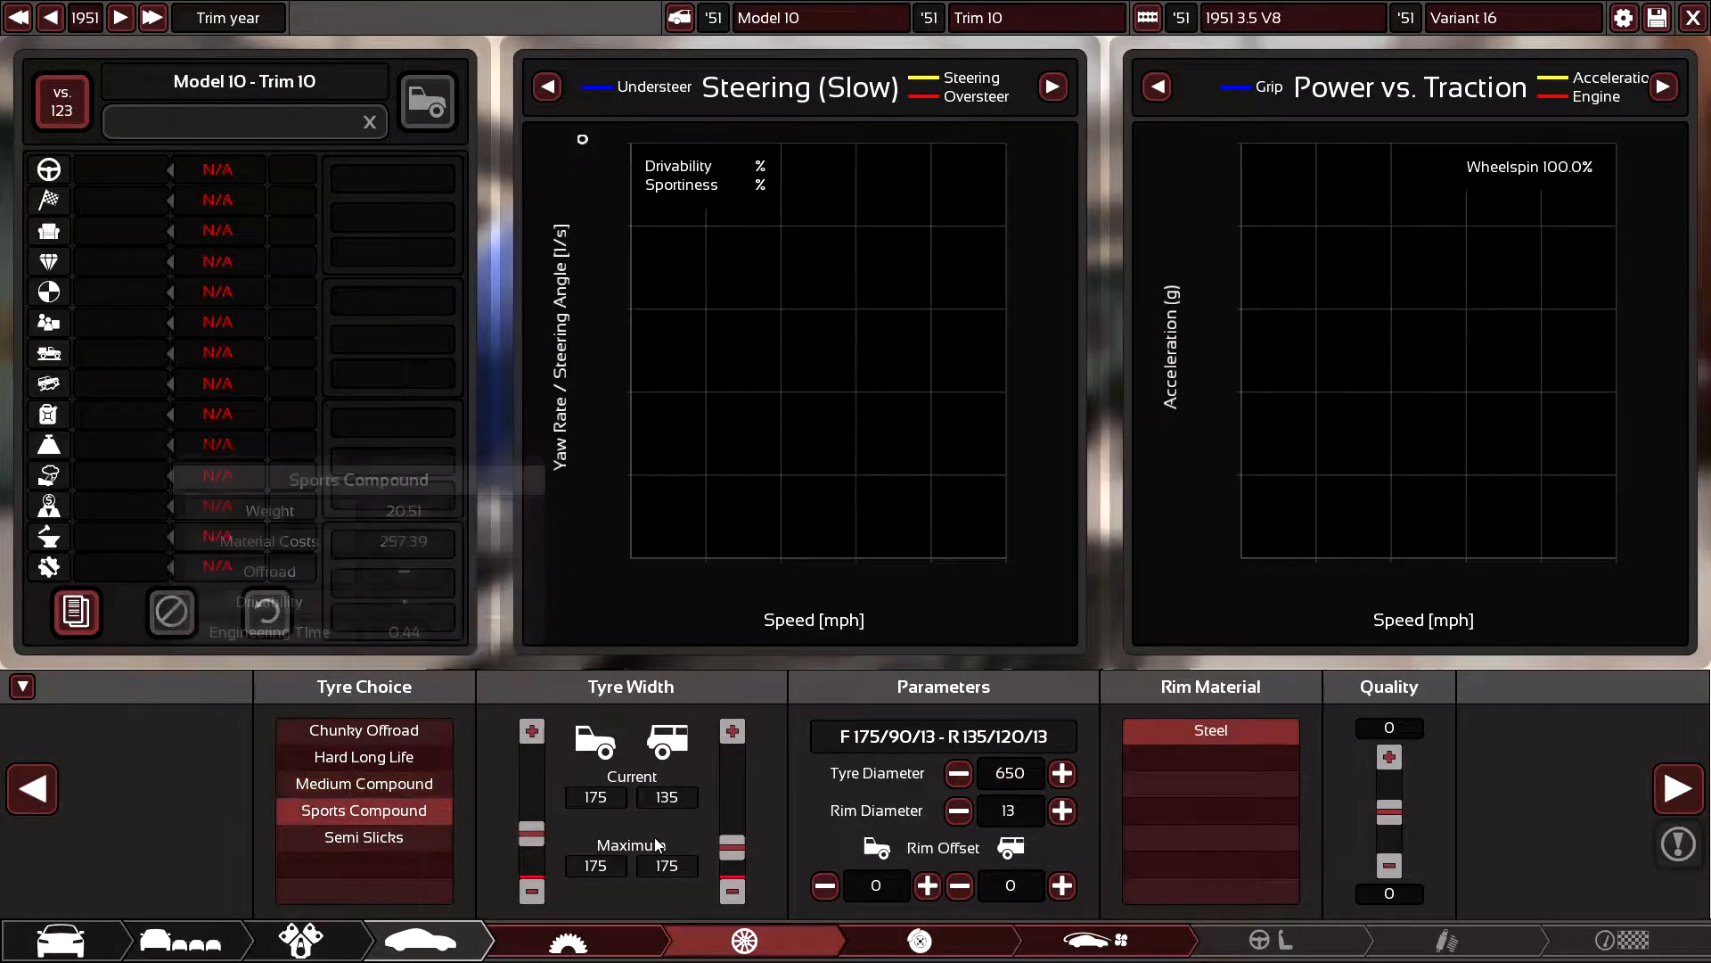
pyautogui.moveTo(734, 852); pyautogui.dragTo(740, 796)
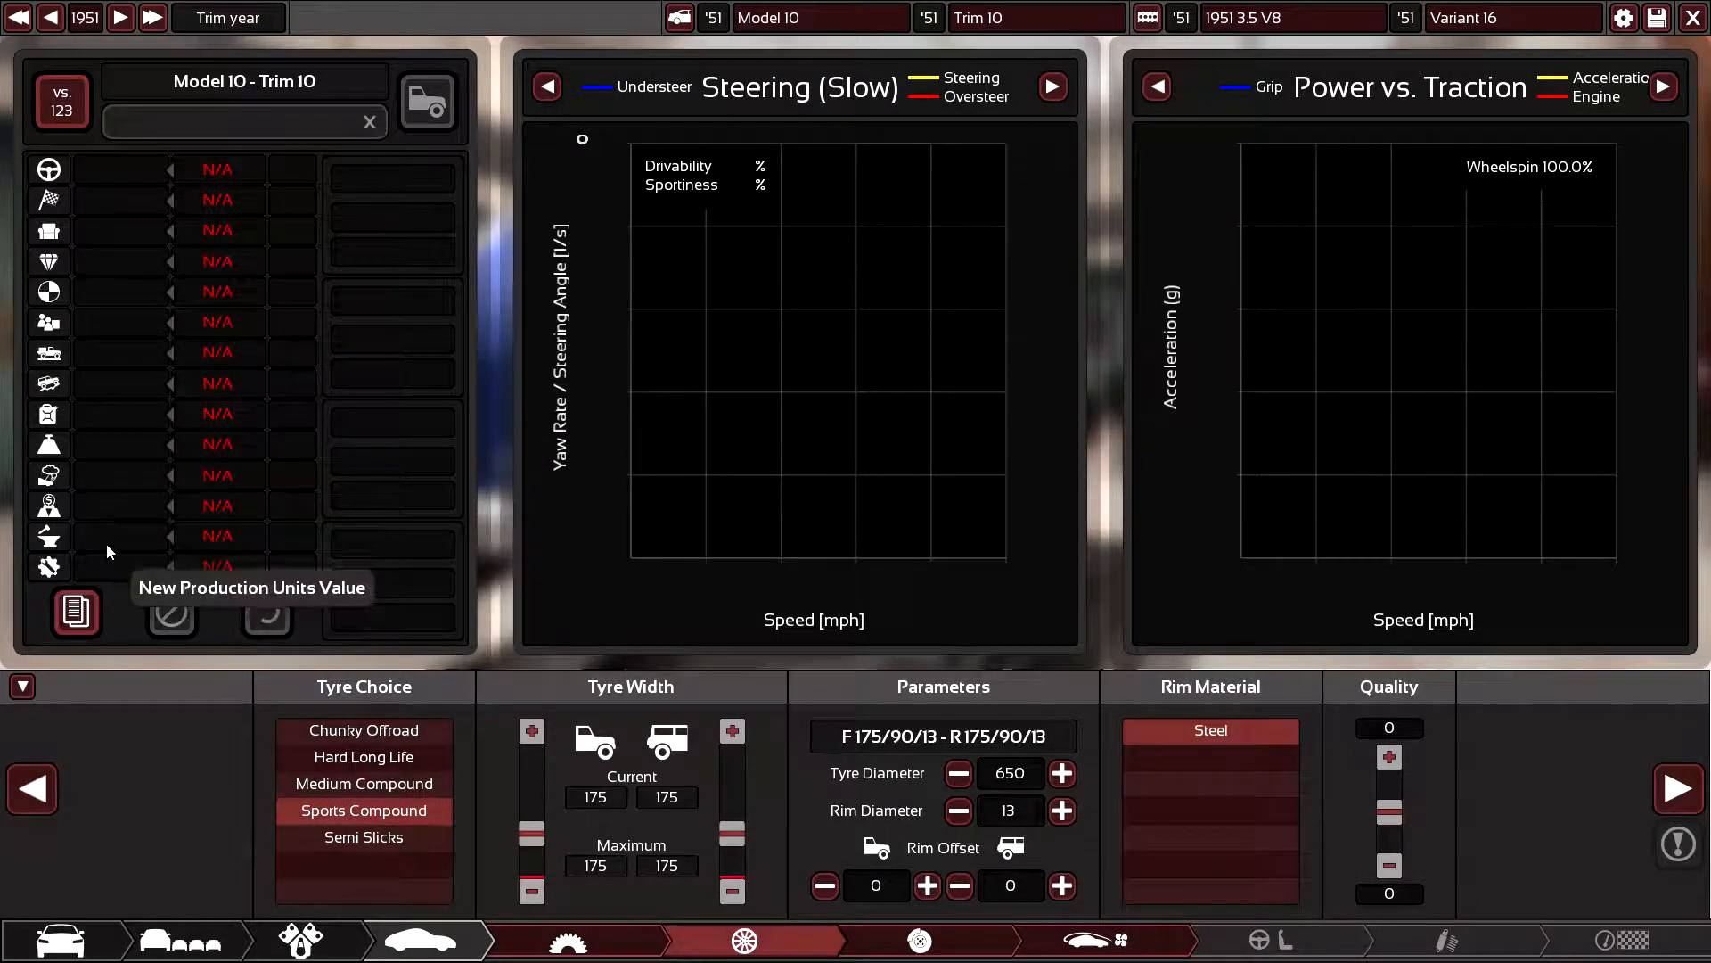
# - Hide the stat graphs and orbit round to view the saloon from behind
pyautogui.click(22, 685)
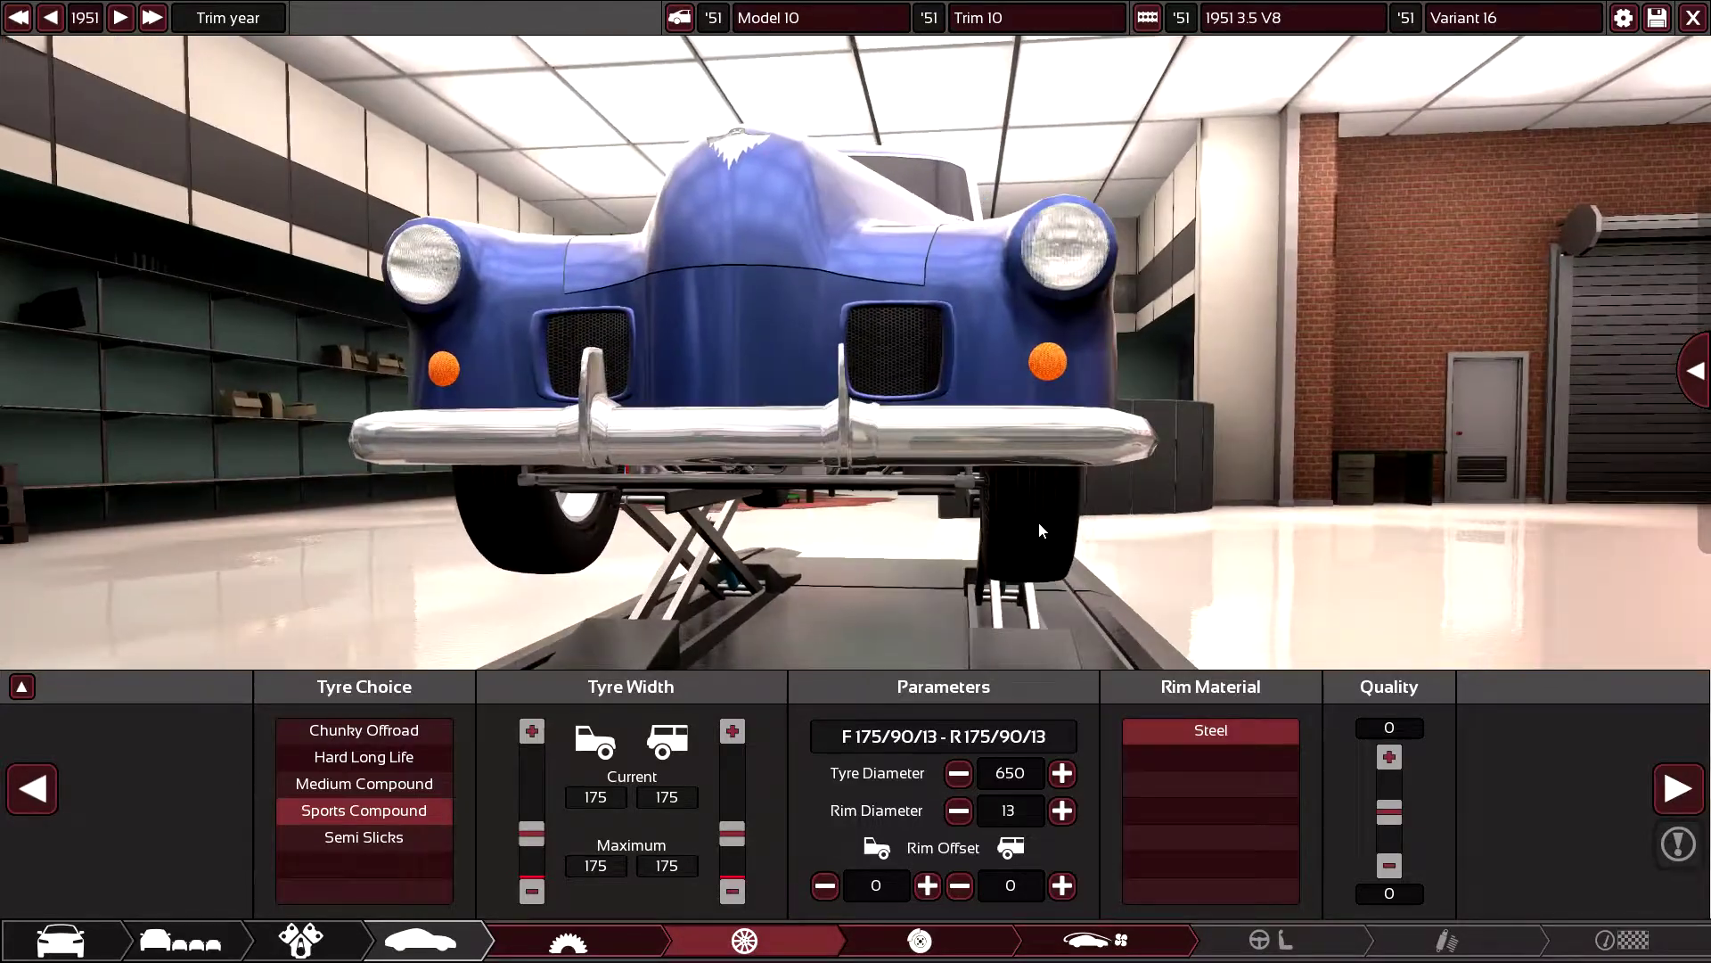
pyautogui.moveTo(1040, 523); pyautogui.dragTo(1231, 571)
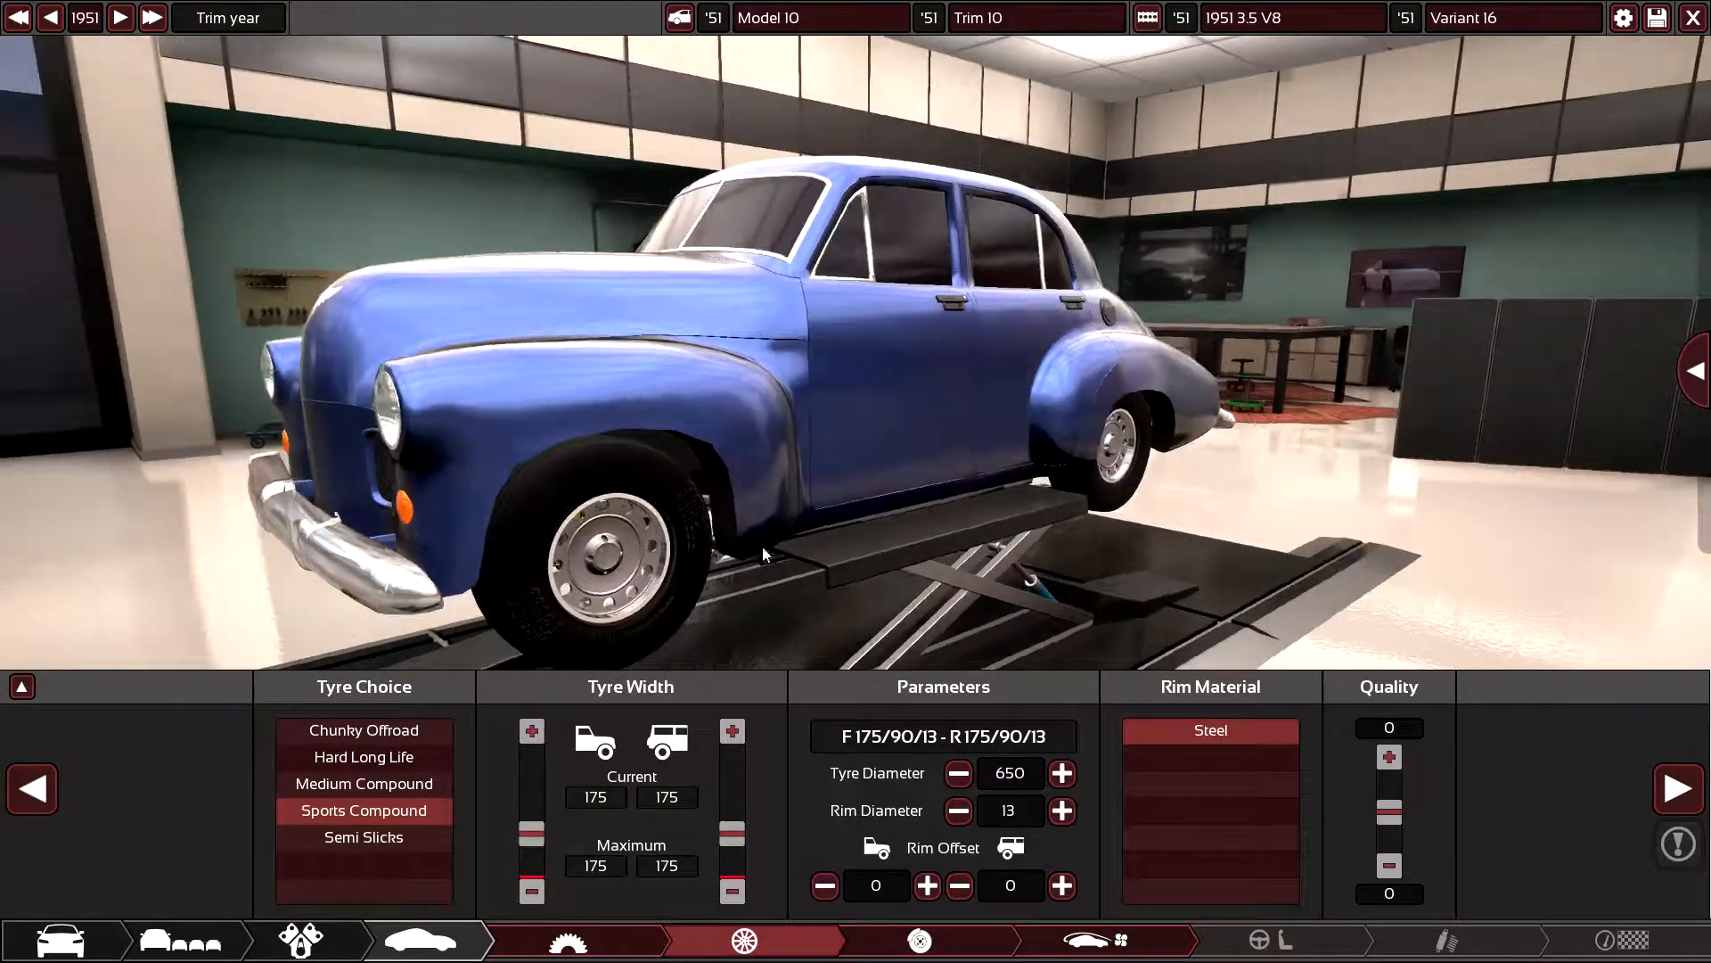
pyautogui.moveTo(763, 546); pyautogui.dragTo(1221, 597)
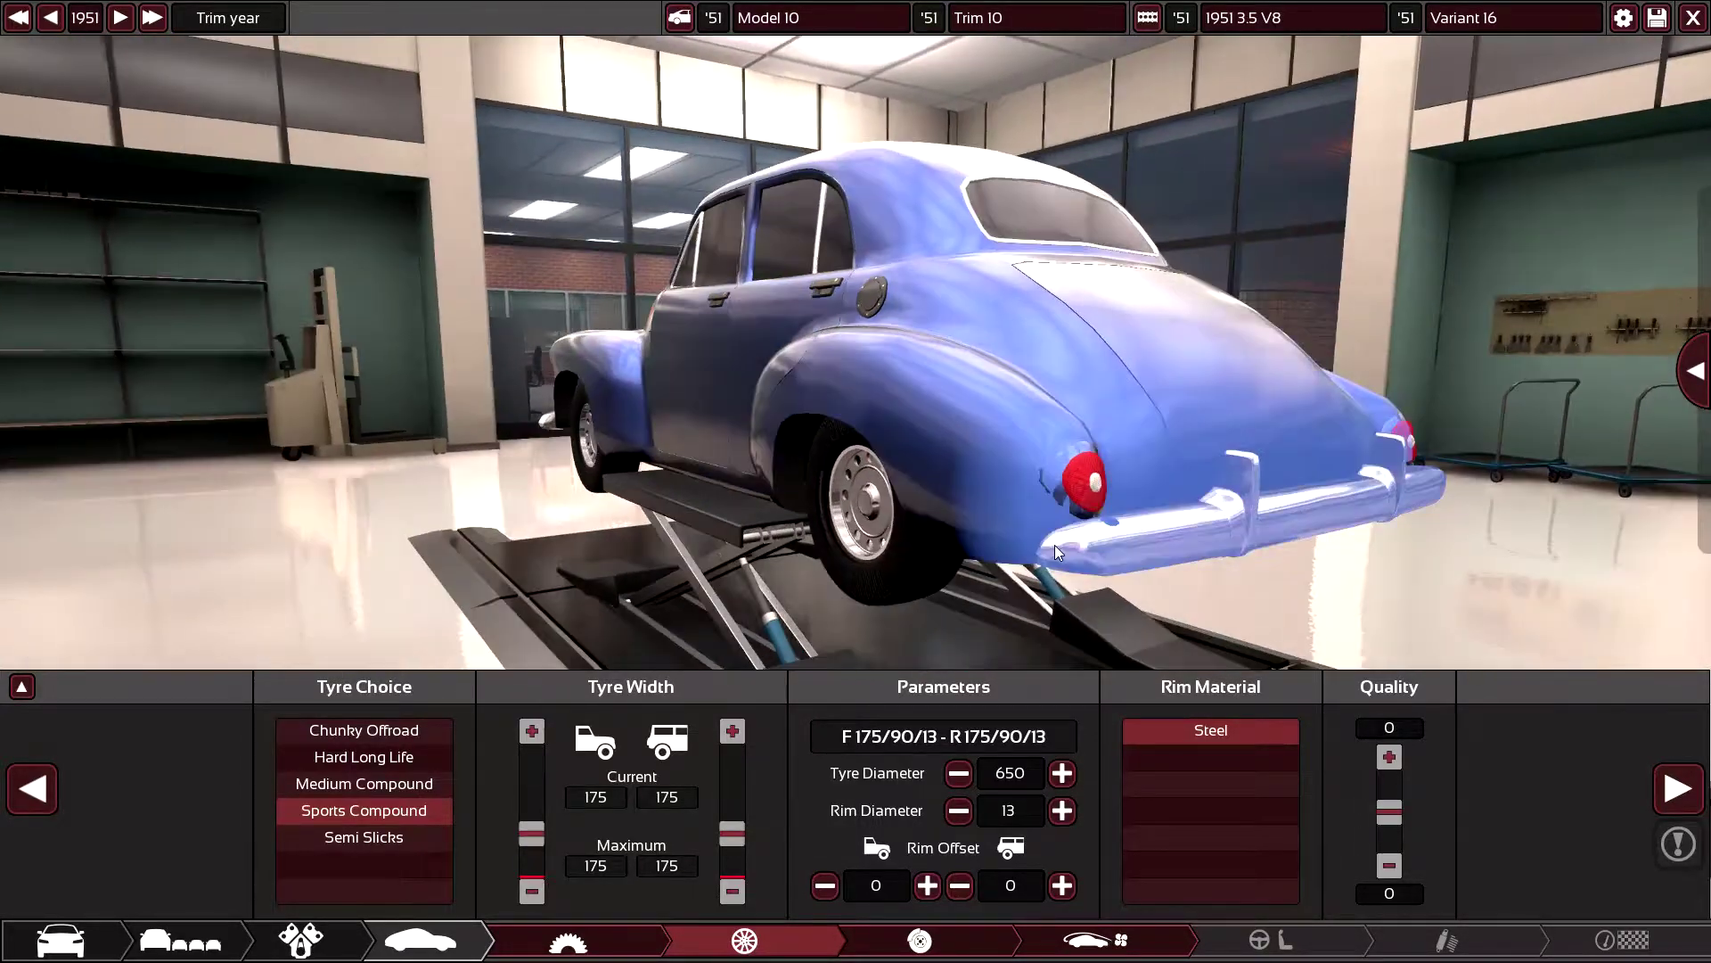
pyautogui.moveTo(1055, 544)
pyautogui.mouseDown()
pyautogui.moveTo(782, 554)
pyautogui.moveTo(1040, 504)
pyautogui.moveTo(1280, 517)
pyautogui.mouseUp()
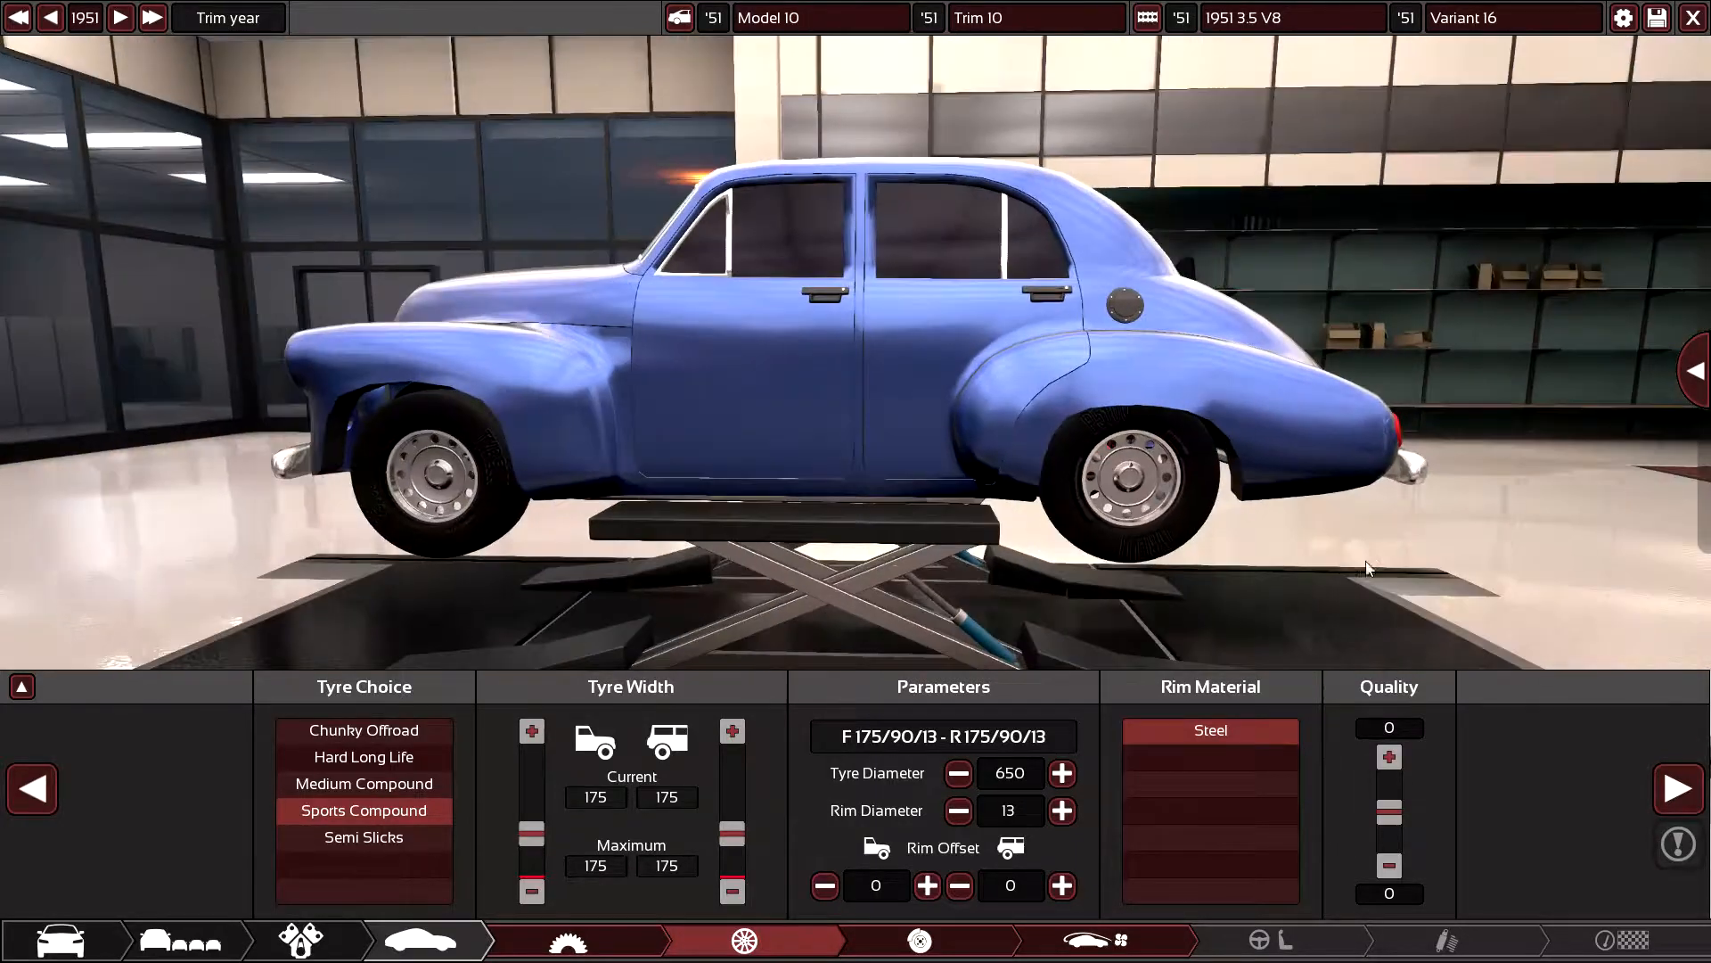
# - Raise the rims to 14 inches and bring the tyre diameter up to 650
pyautogui.click(1062, 773)
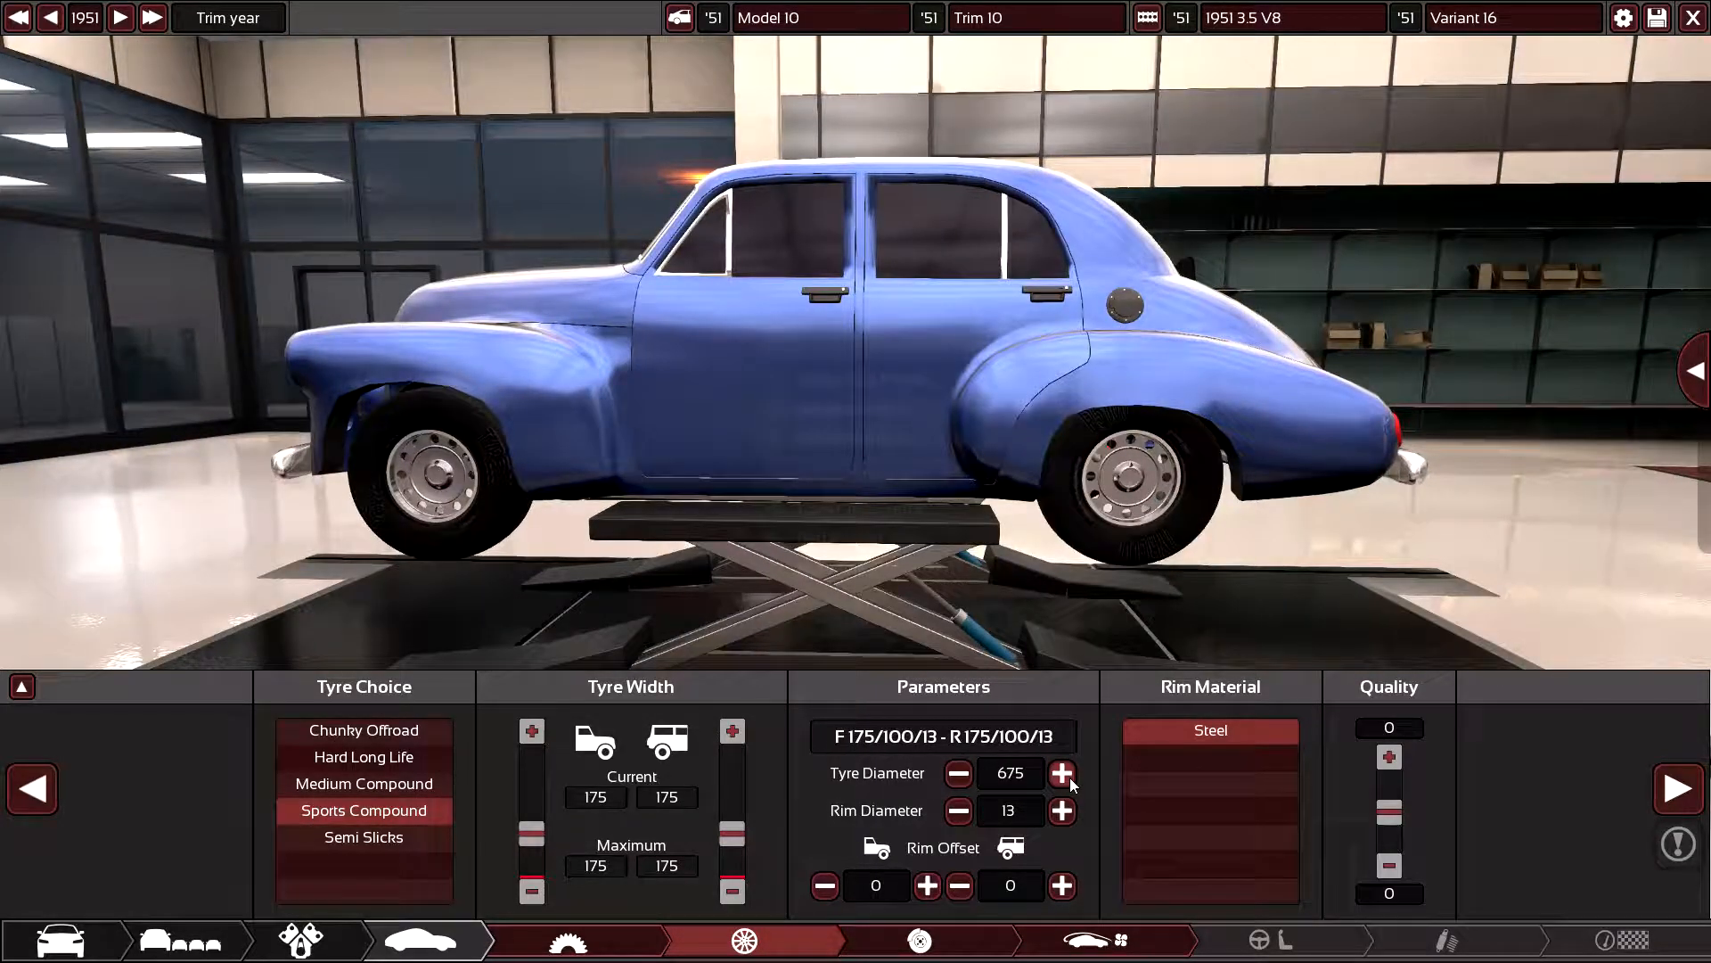
pyautogui.click(1062, 773)
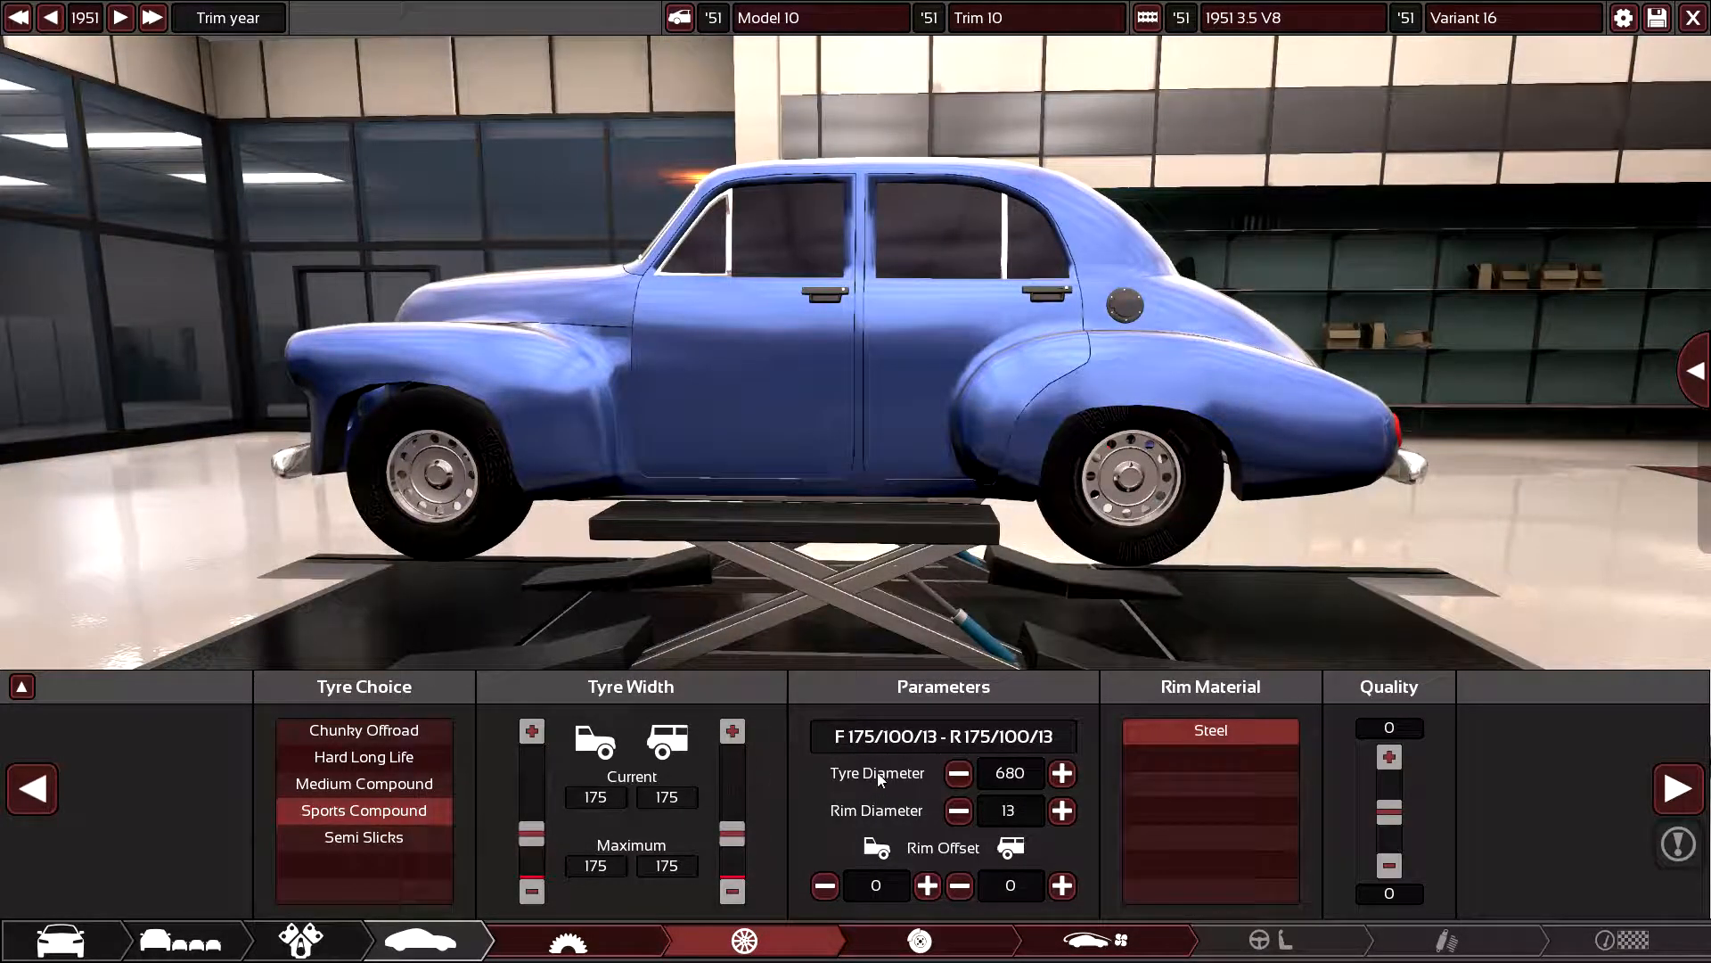
pyautogui.click(959, 774)
pyautogui.click(958, 775)
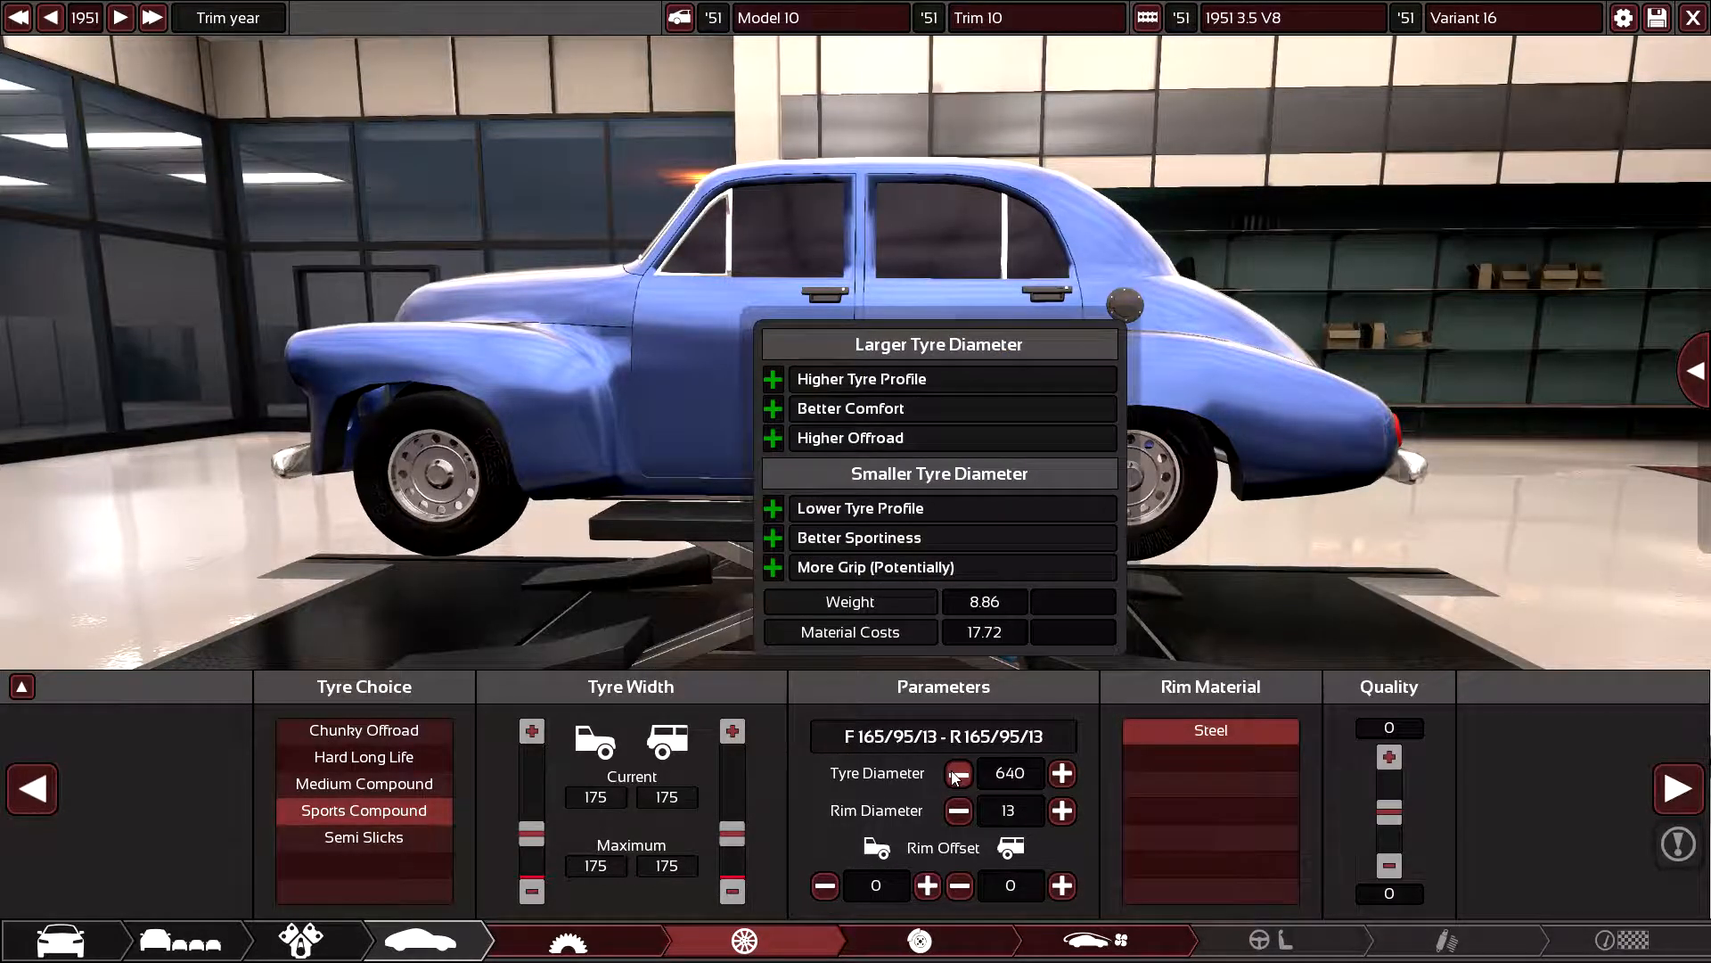
pyautogui.click(957, 774)
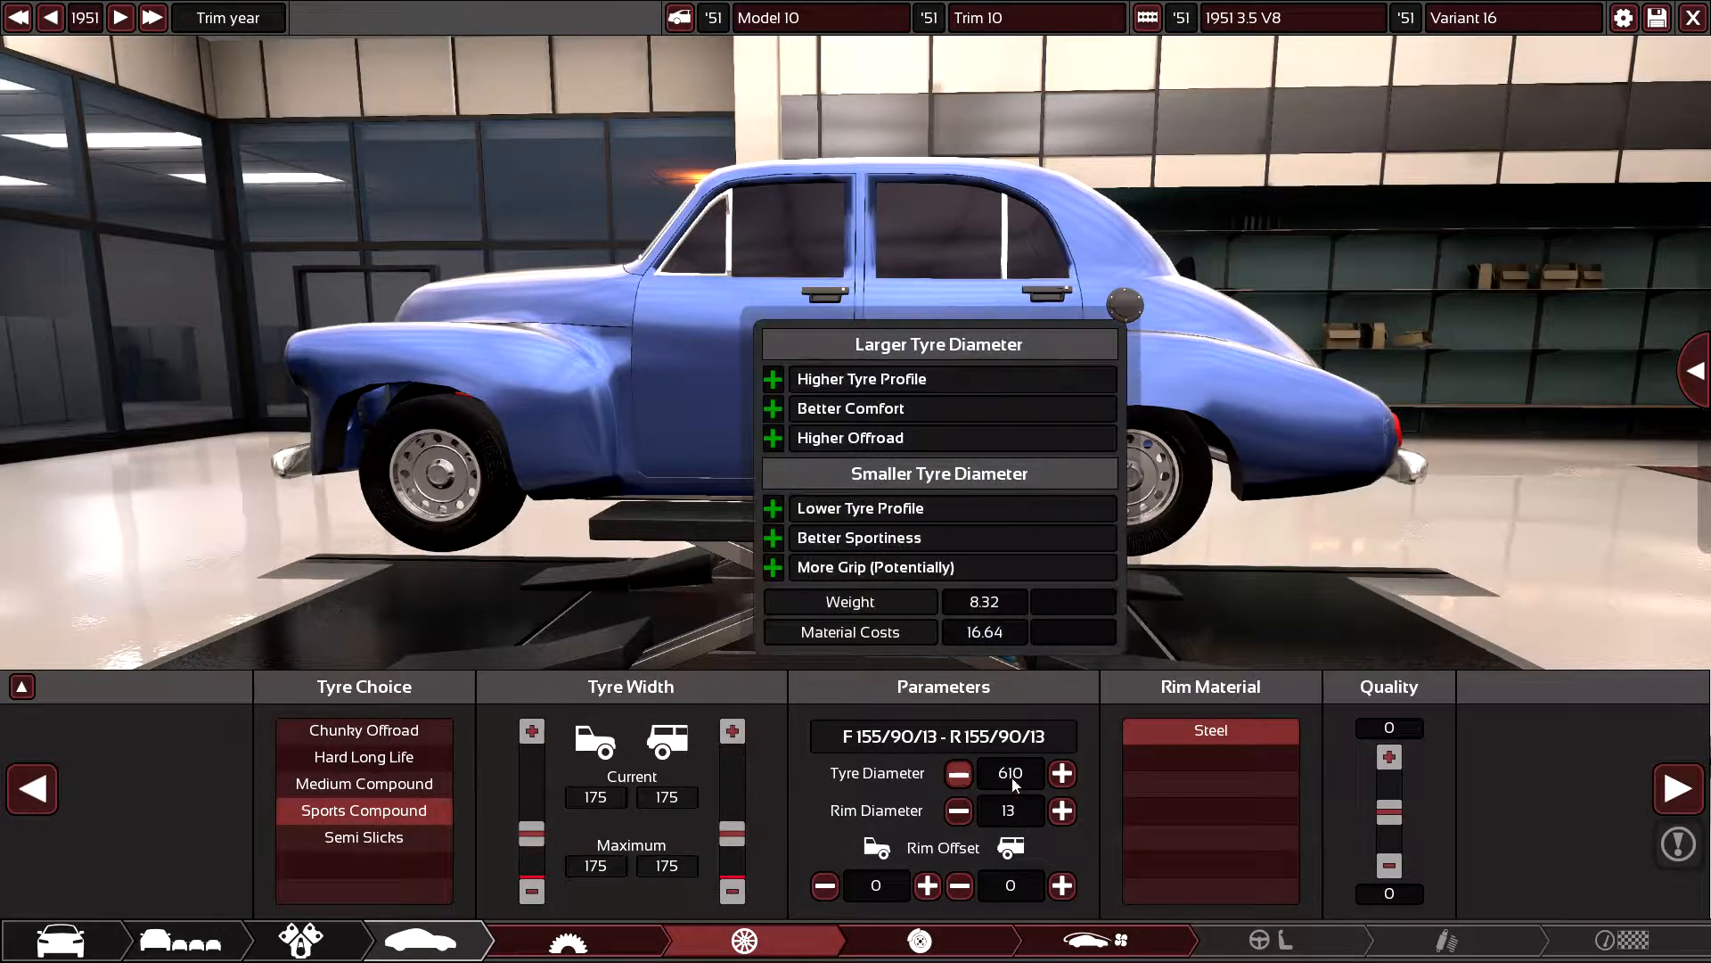
pyautogui.click(958, 774)
pyautogui.click(1061, 811)
pyautogui.click(1063, 773)
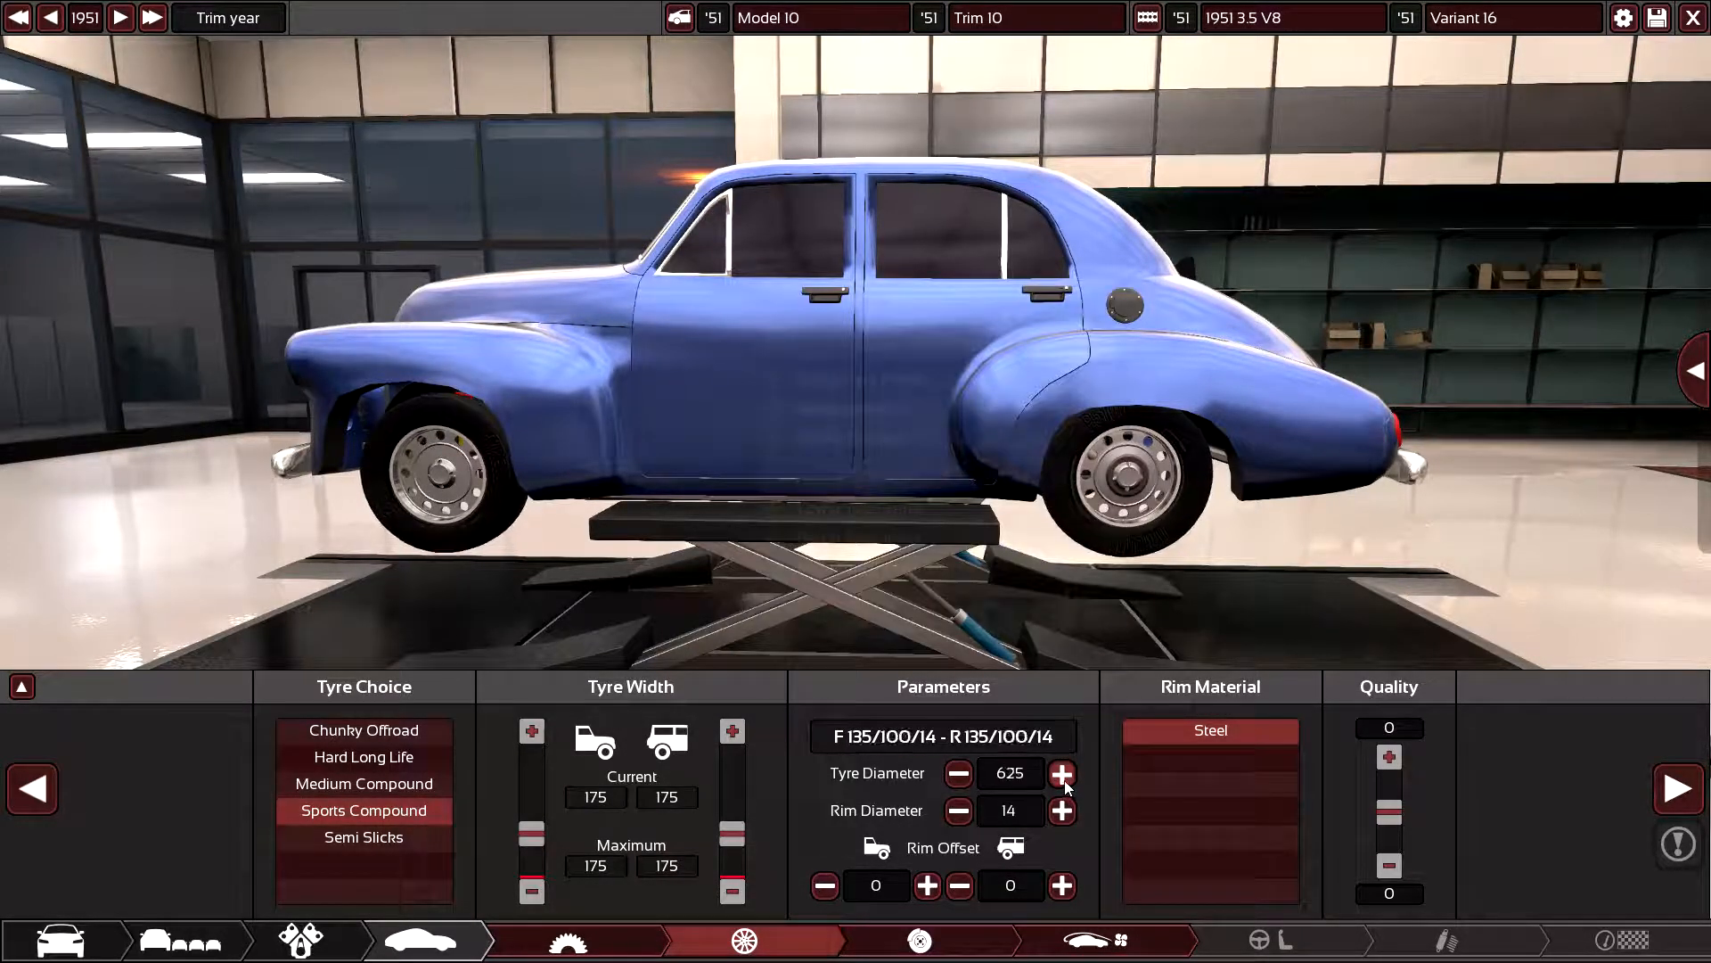
pyautogui.click(1062, 774)
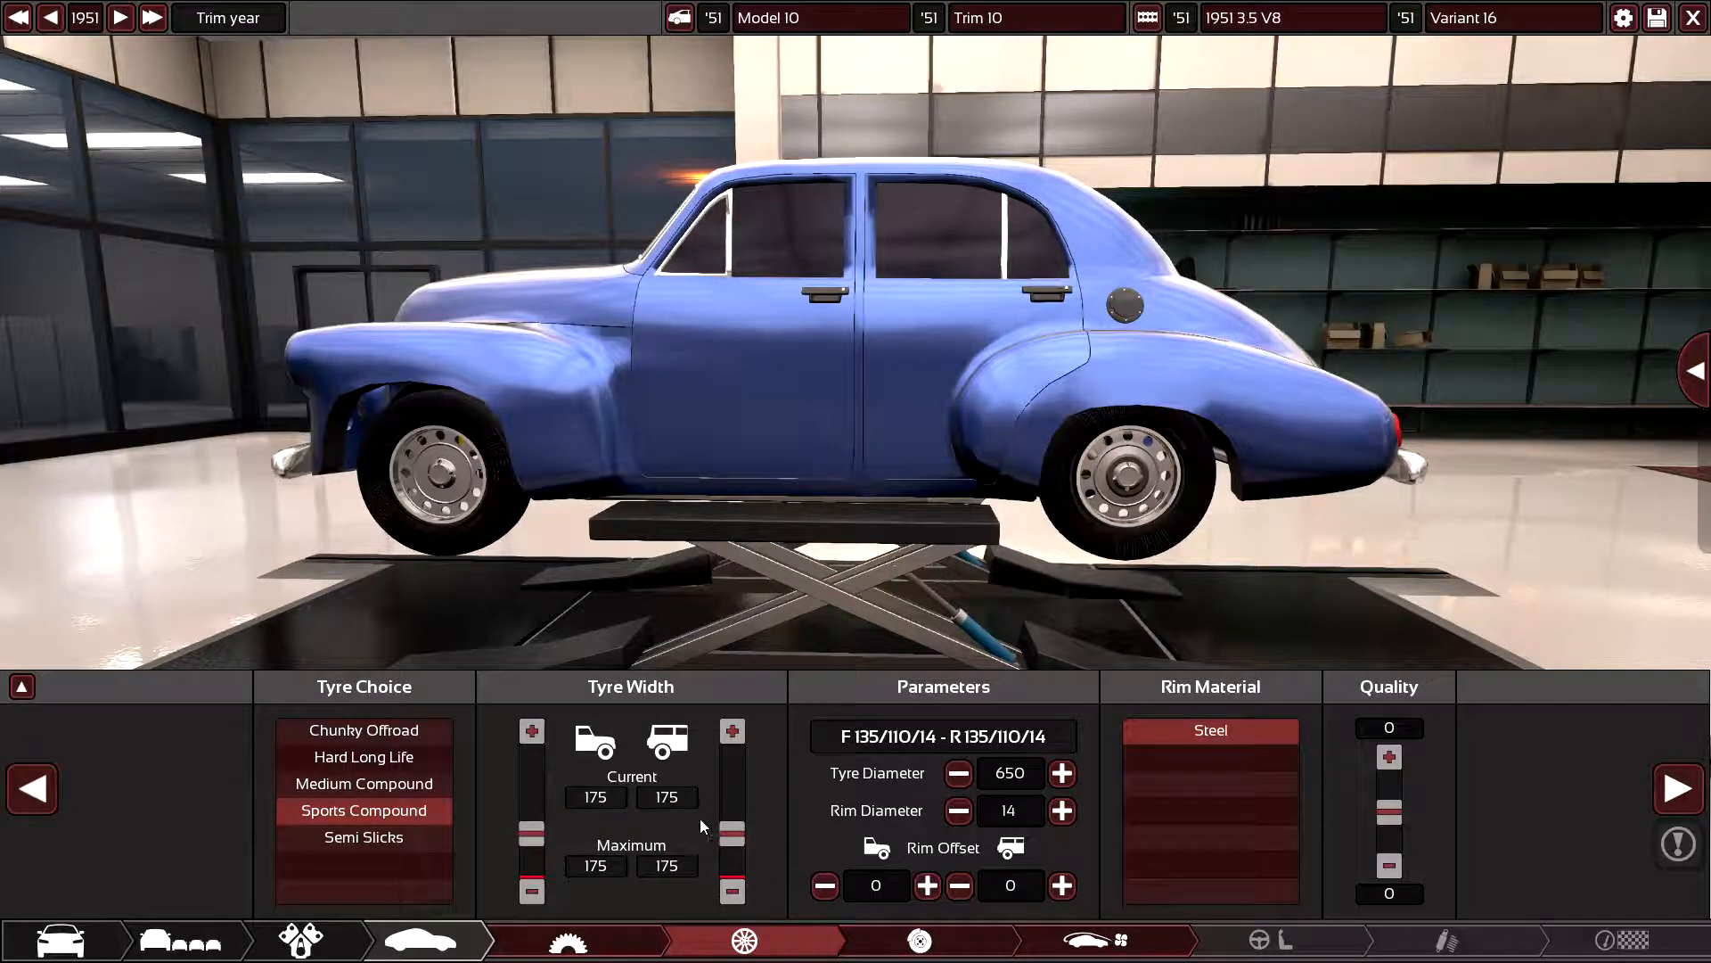
# - Widen rear and front tyres to 175 with the tyre diameter at 675
pyautogui.moveTo(733, 808); pyautogui.dragTo(735, 789)
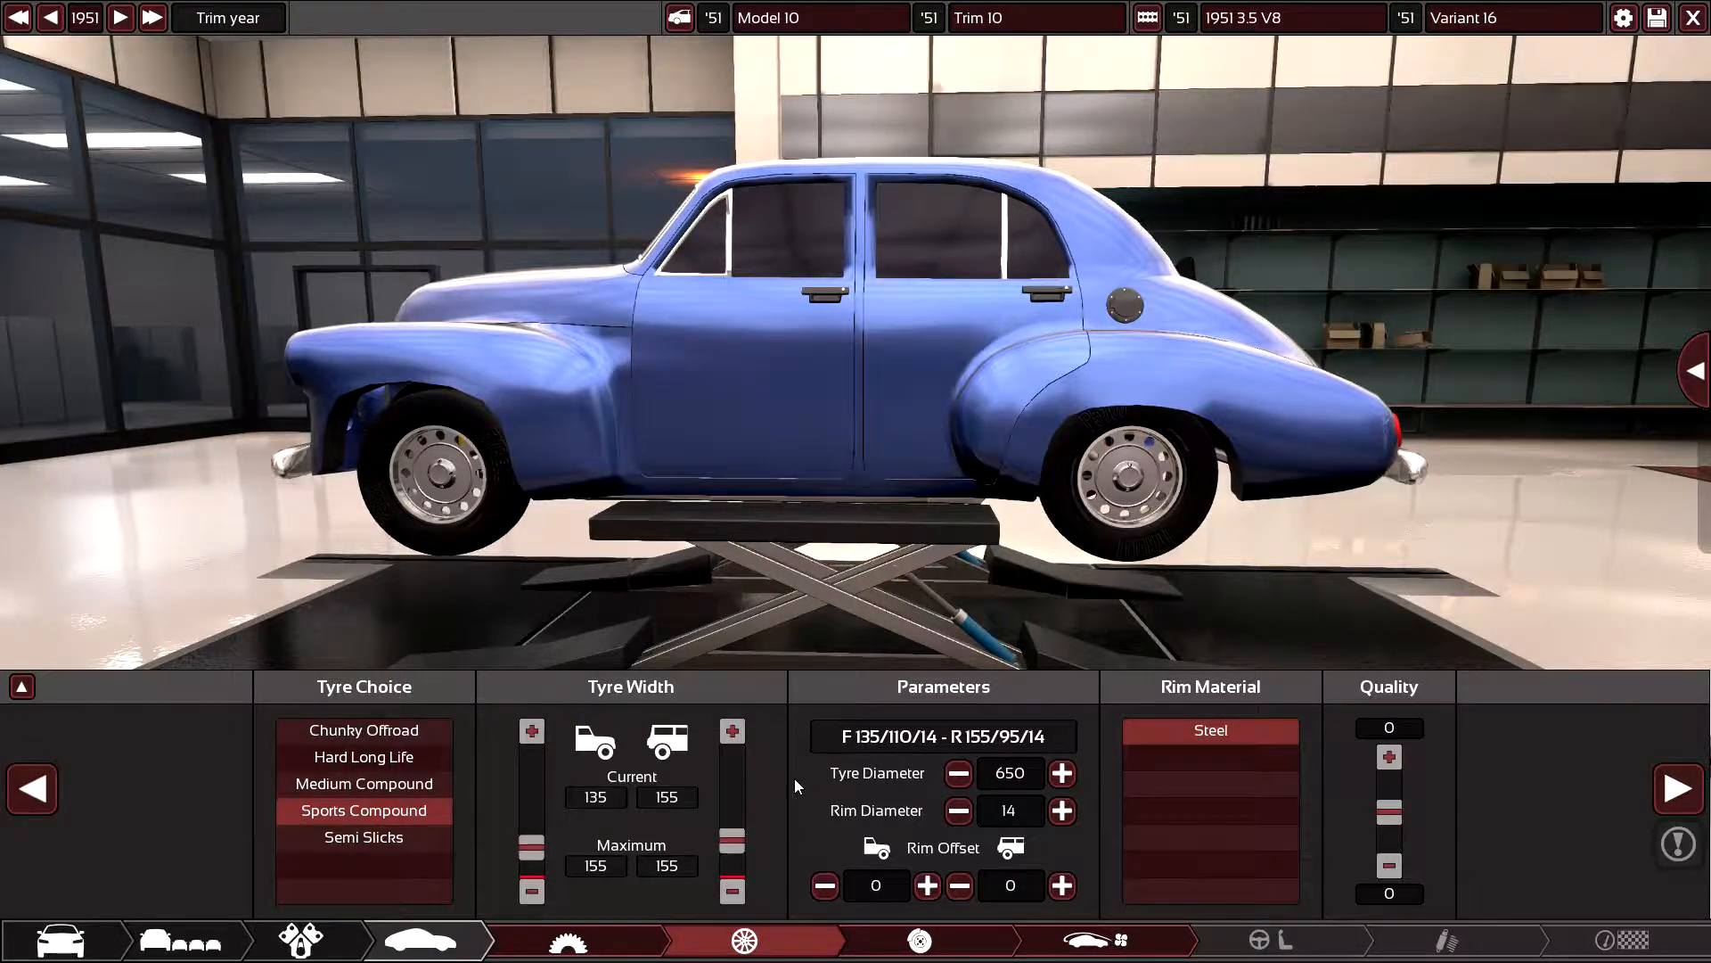
pyautogui.click(1068, 776)
pyautogui.click(1068, 776)
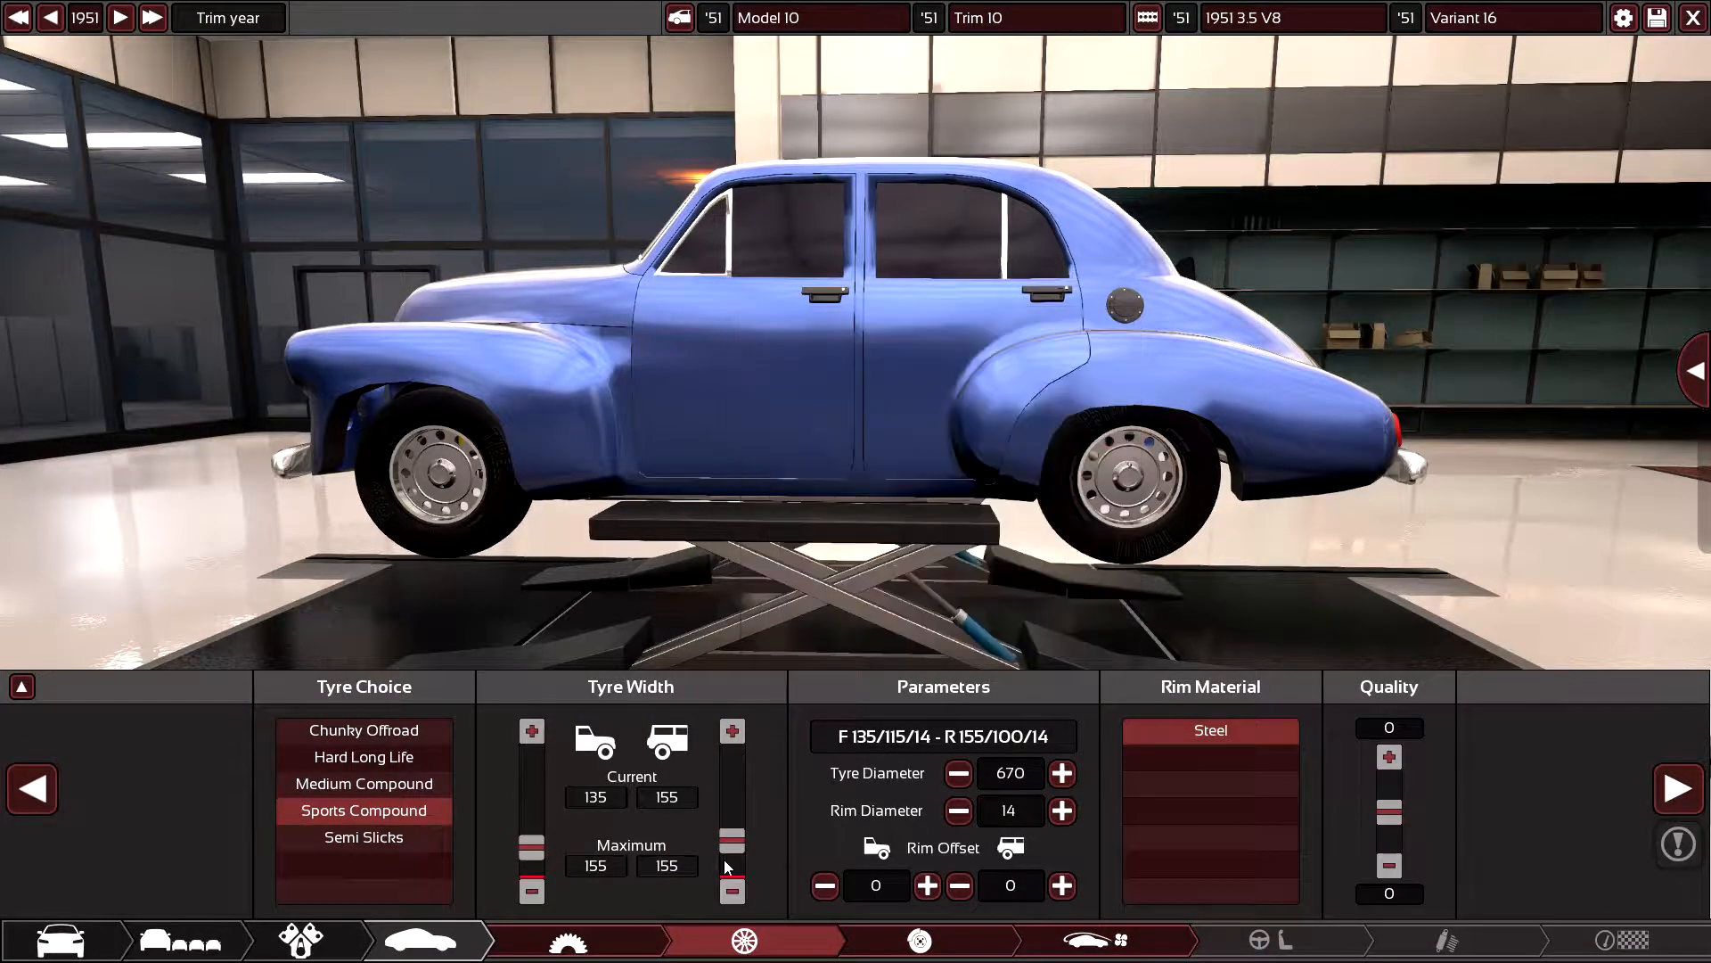
pyautogui.moveTo(731, 838); pyautogui.dragTo(739, 788)
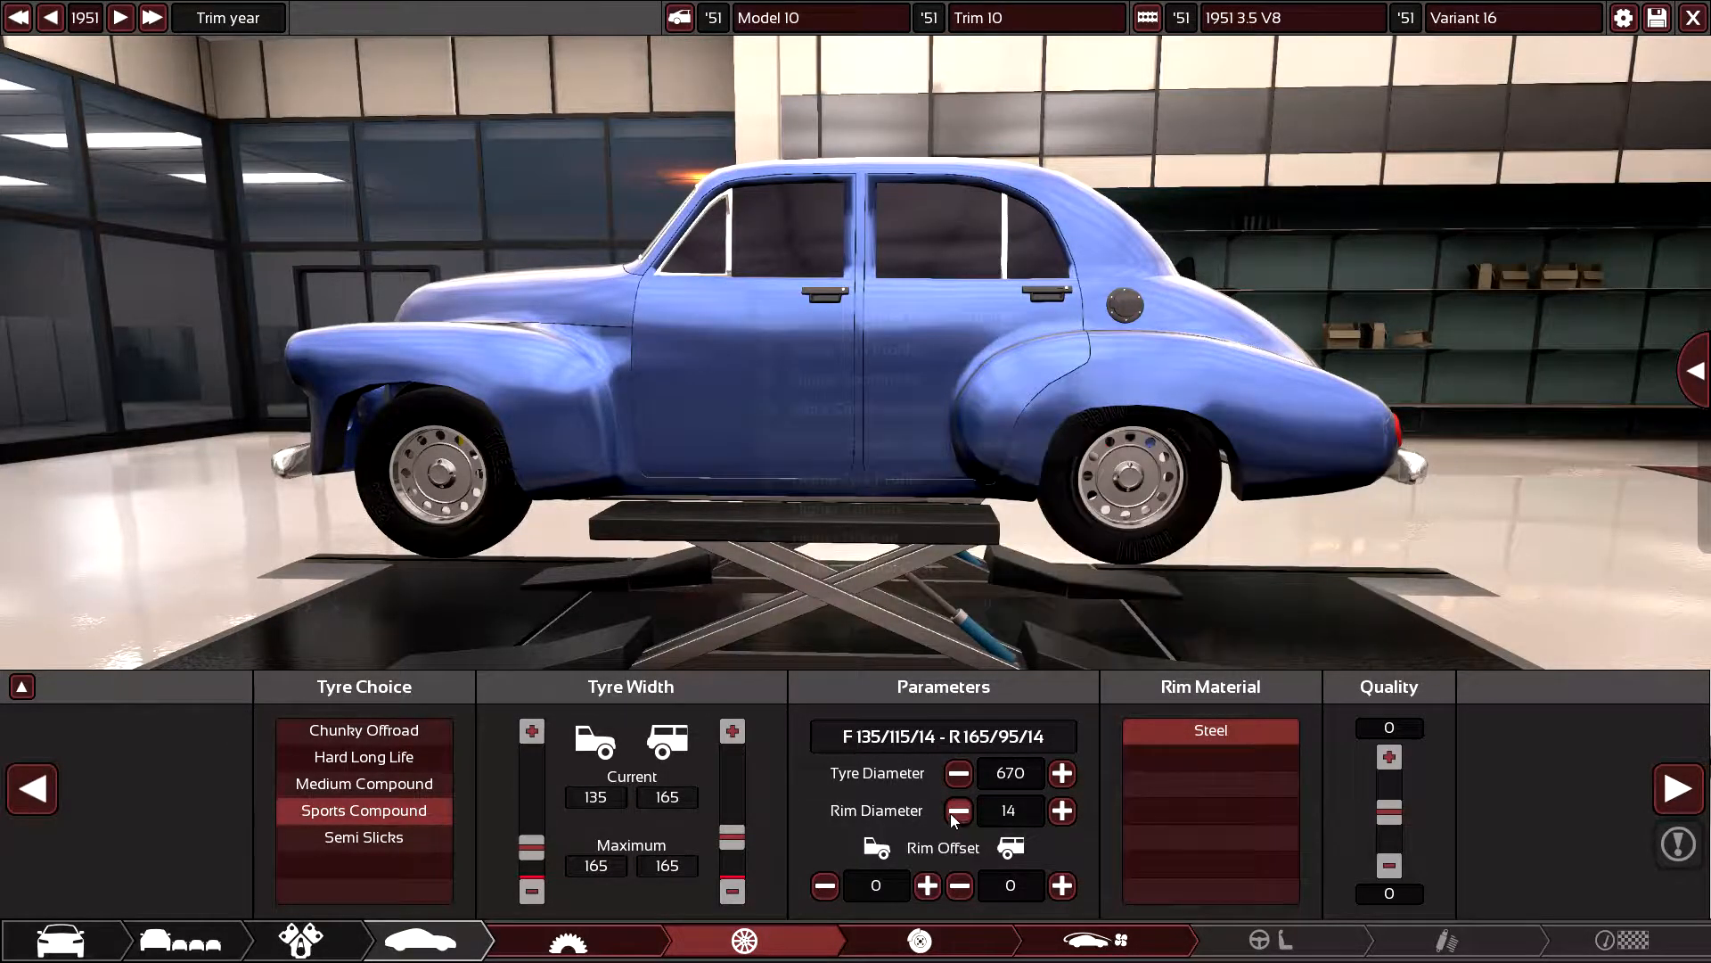
pyautogui.click(1063, 774)
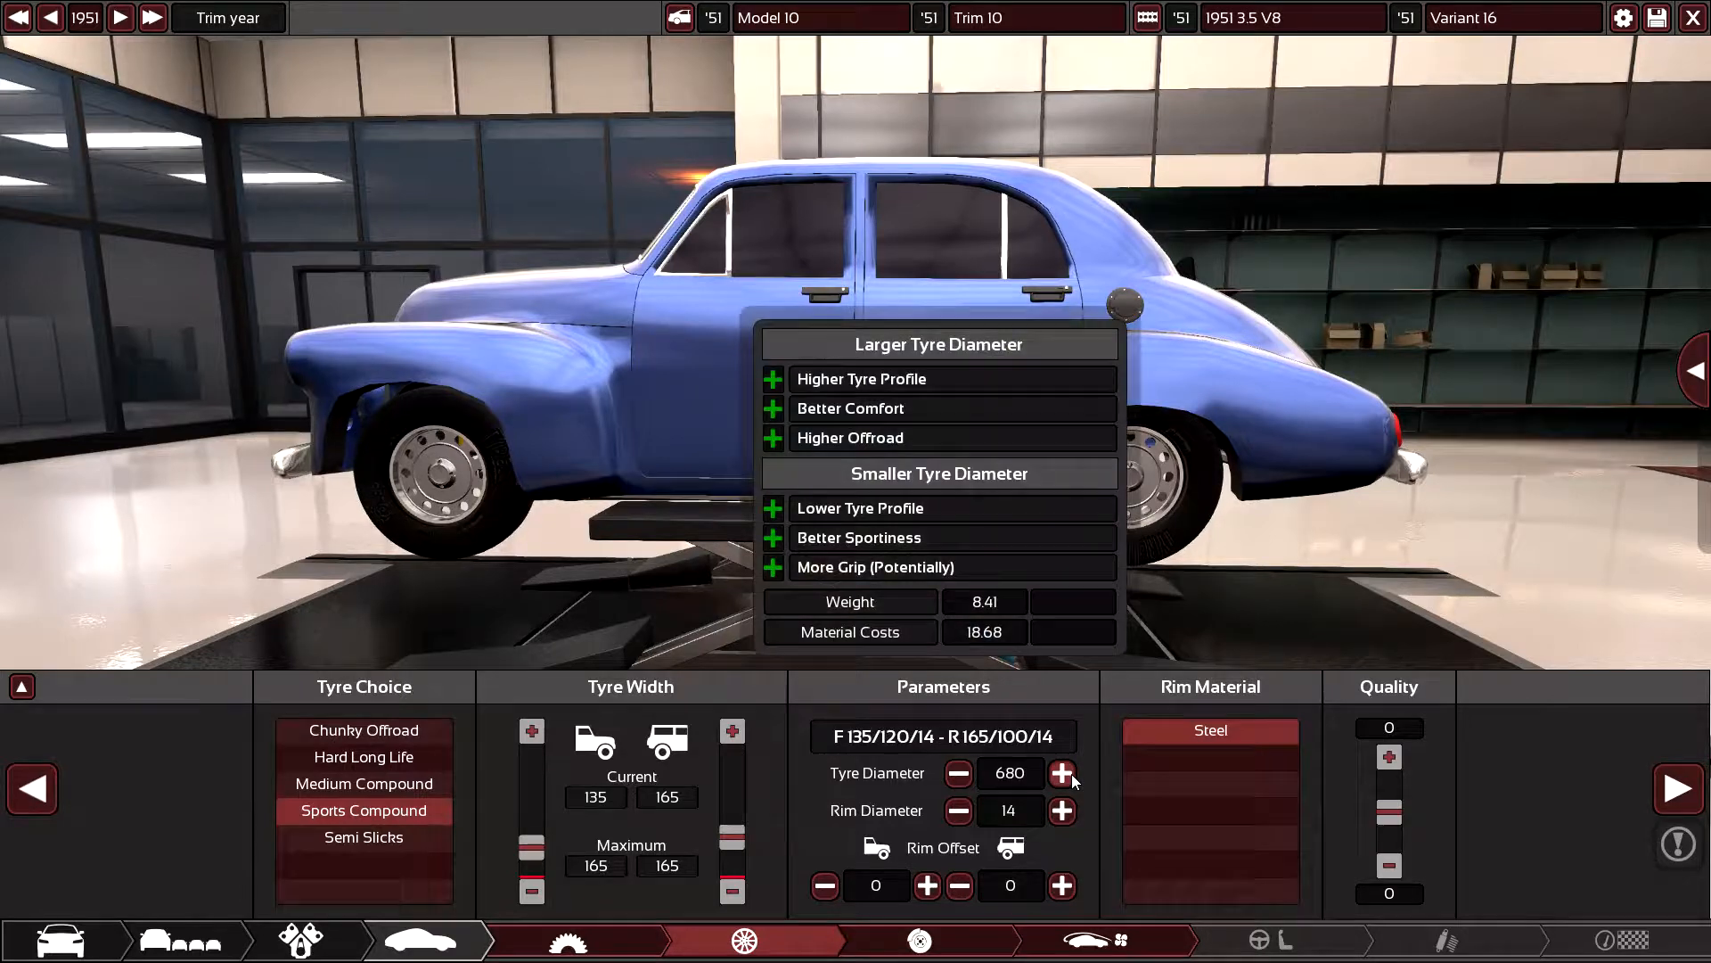
pyautogui.moveTo(723, 837); pyautogui.dragTo(730, 751)
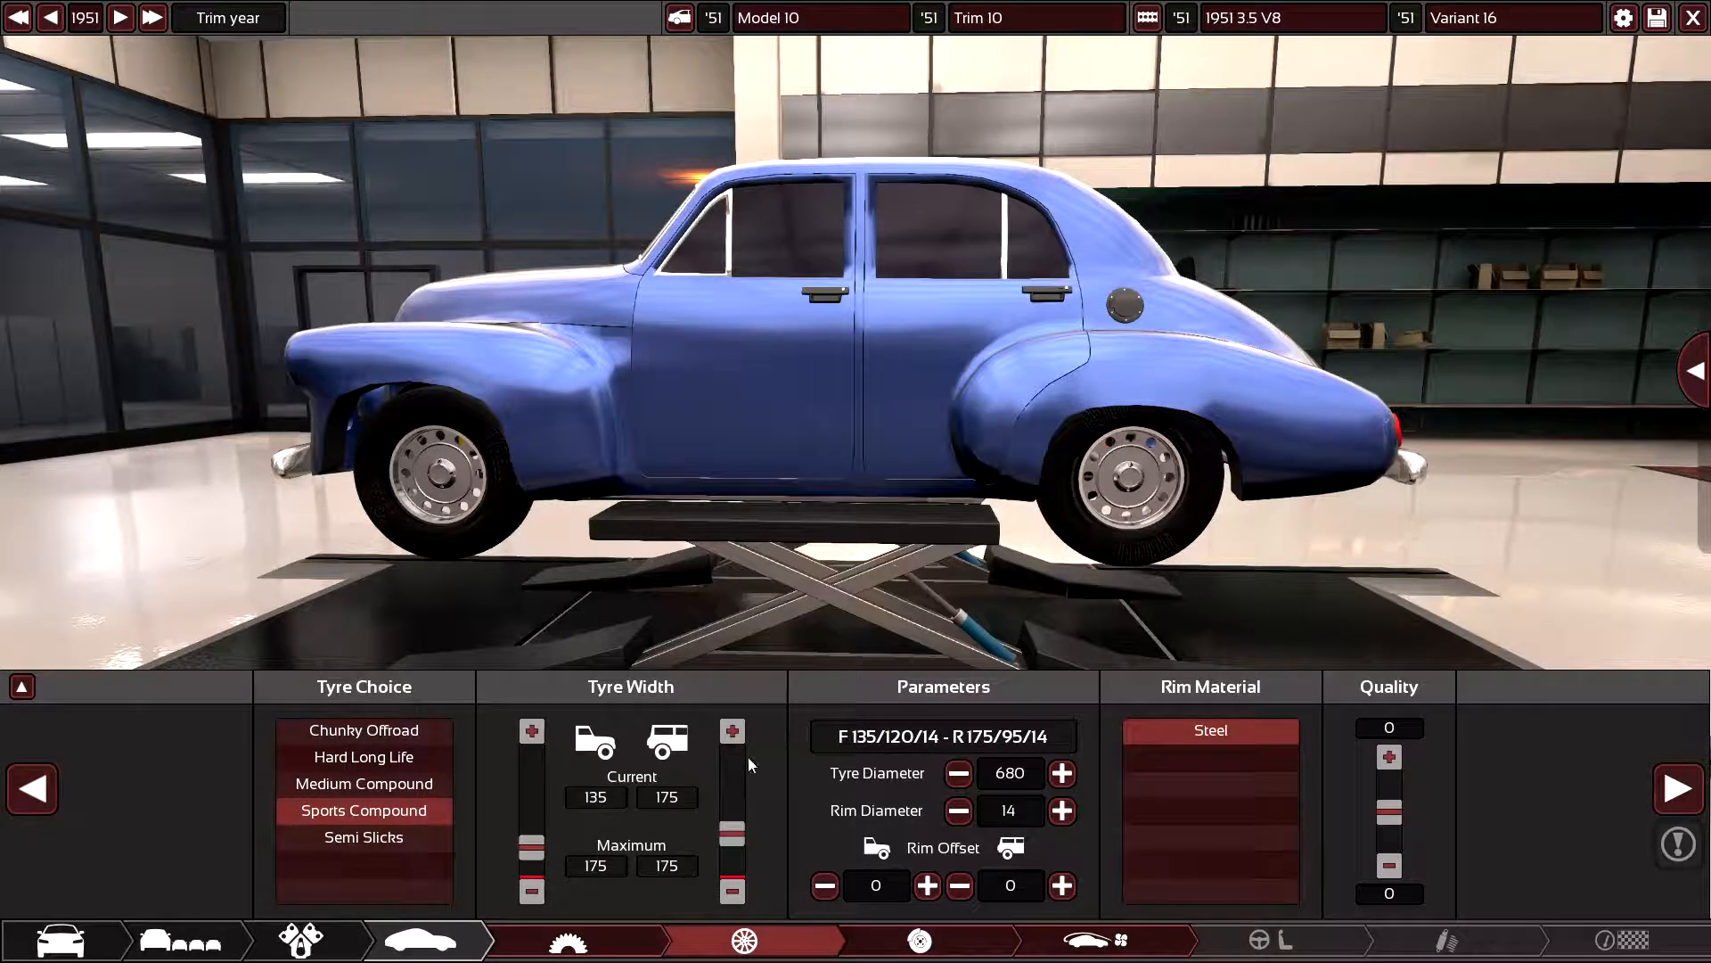
pyautogui.click(958, 773)
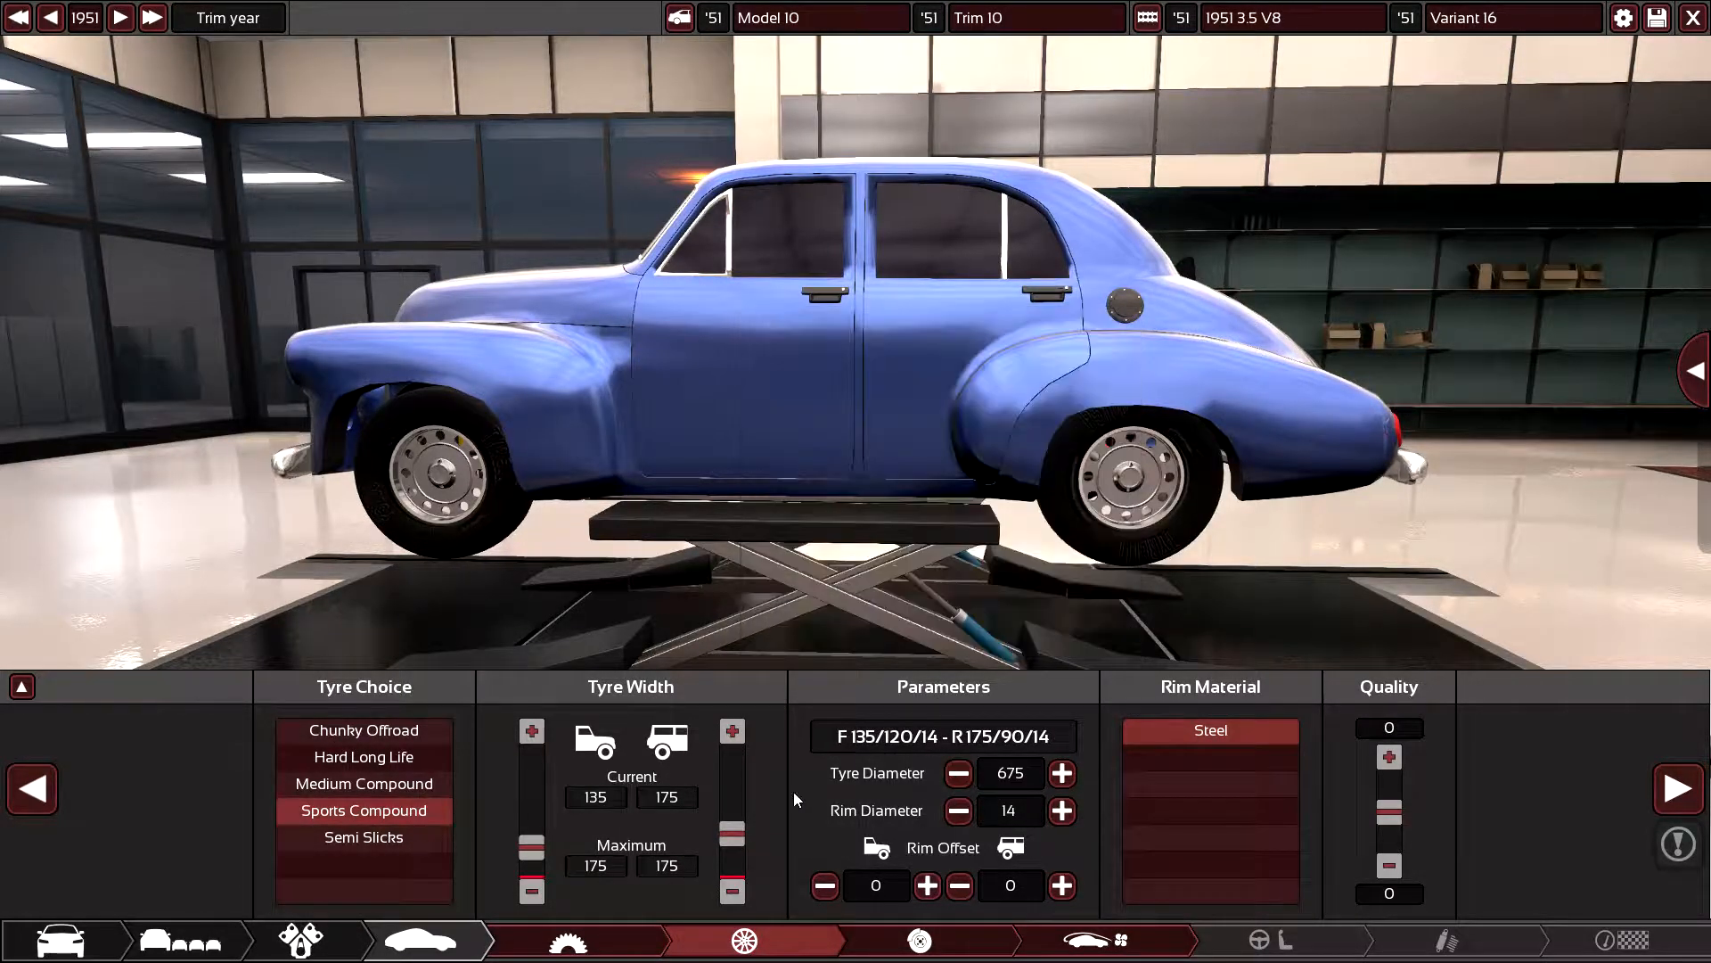
pyautogui.moveTo(733, 837); pyautogui.dragTo(726, 774)
pyautogui.moveTo(526, 851); pyautogui.dragTo(532, 832)
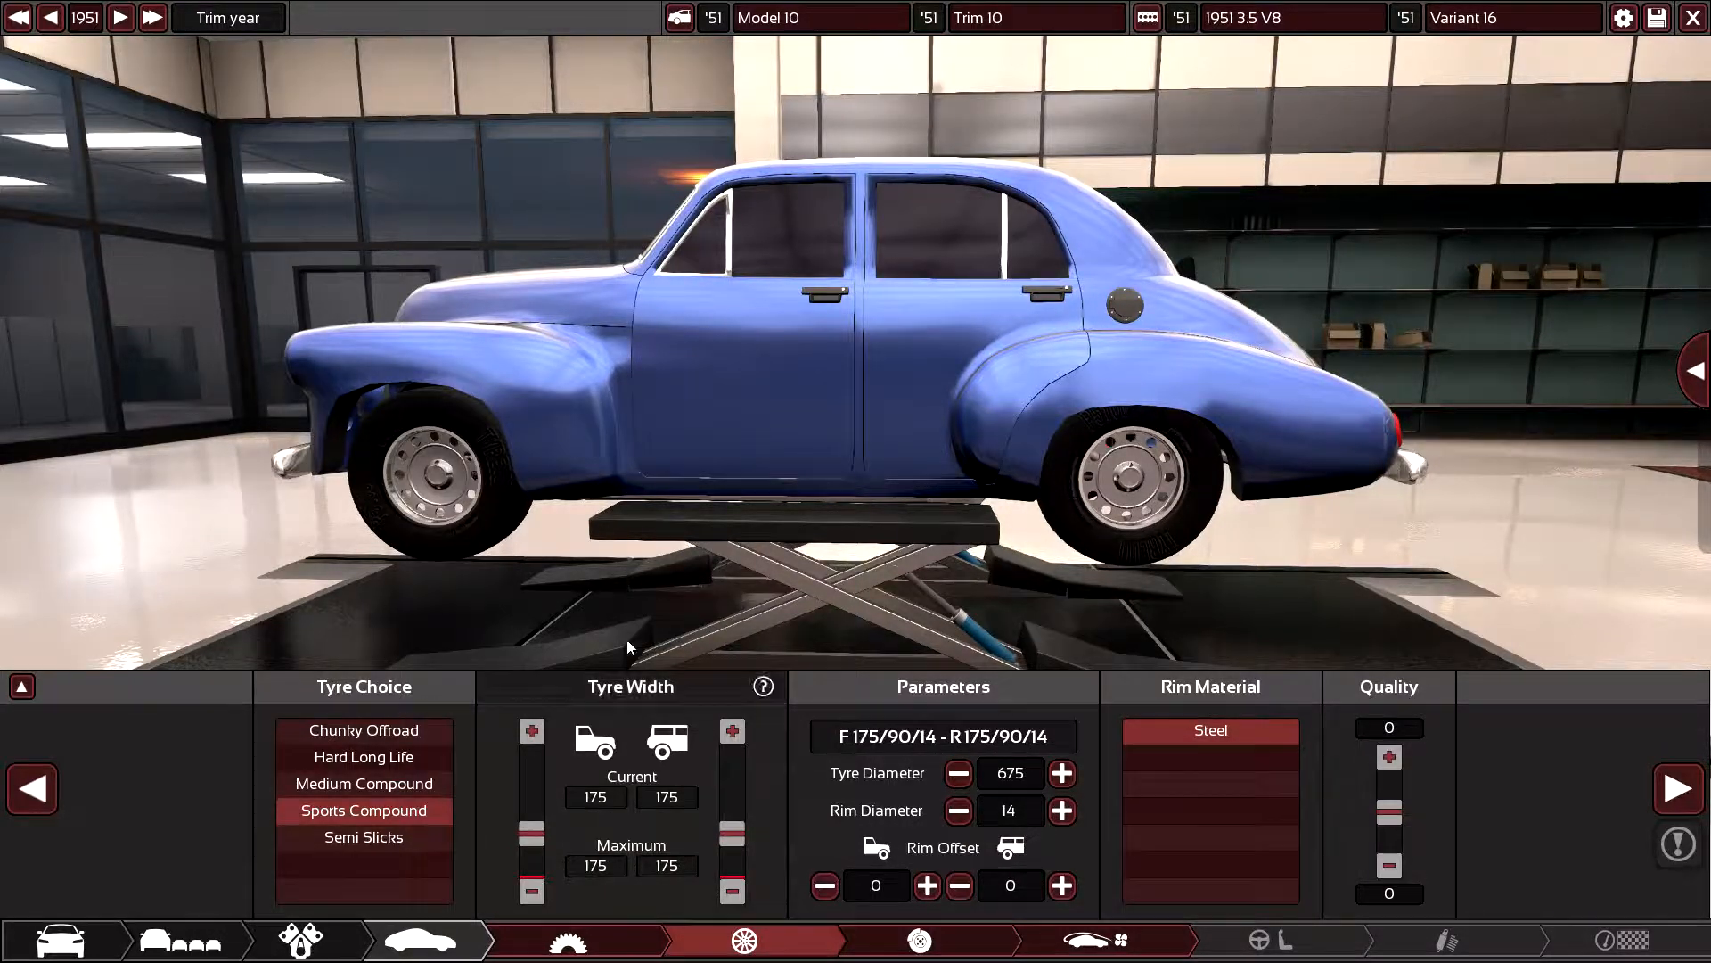
pyautogui.moveTo(793, 592)
pyautogui.mouseDown()
pyautogui.moveTo(1251, 573)
pyautogui.moveTo(131, 478)
pyautogui.moveTo(741, 587)
pyautogui.moveTo(769, 510)
pyautogui.moveTo(536, 350)
pyautogui.moveTo(733, 328)
pyautogui.moveTo(378, 437)
pyautogui.moveTo(195, 405)
pyautogui.moveTo(245, 365)
pyautogui.moveTo(354, 332)
pyautogui.moveTo(626, 398)
pyautogui.moveTo(114, 403)
pyautogui.moveTo(141, 359)
pyautogui.moveTo(214, 362)
pyautogui.mouseUp()
pyautogui.scroll(-3, 735, 328)
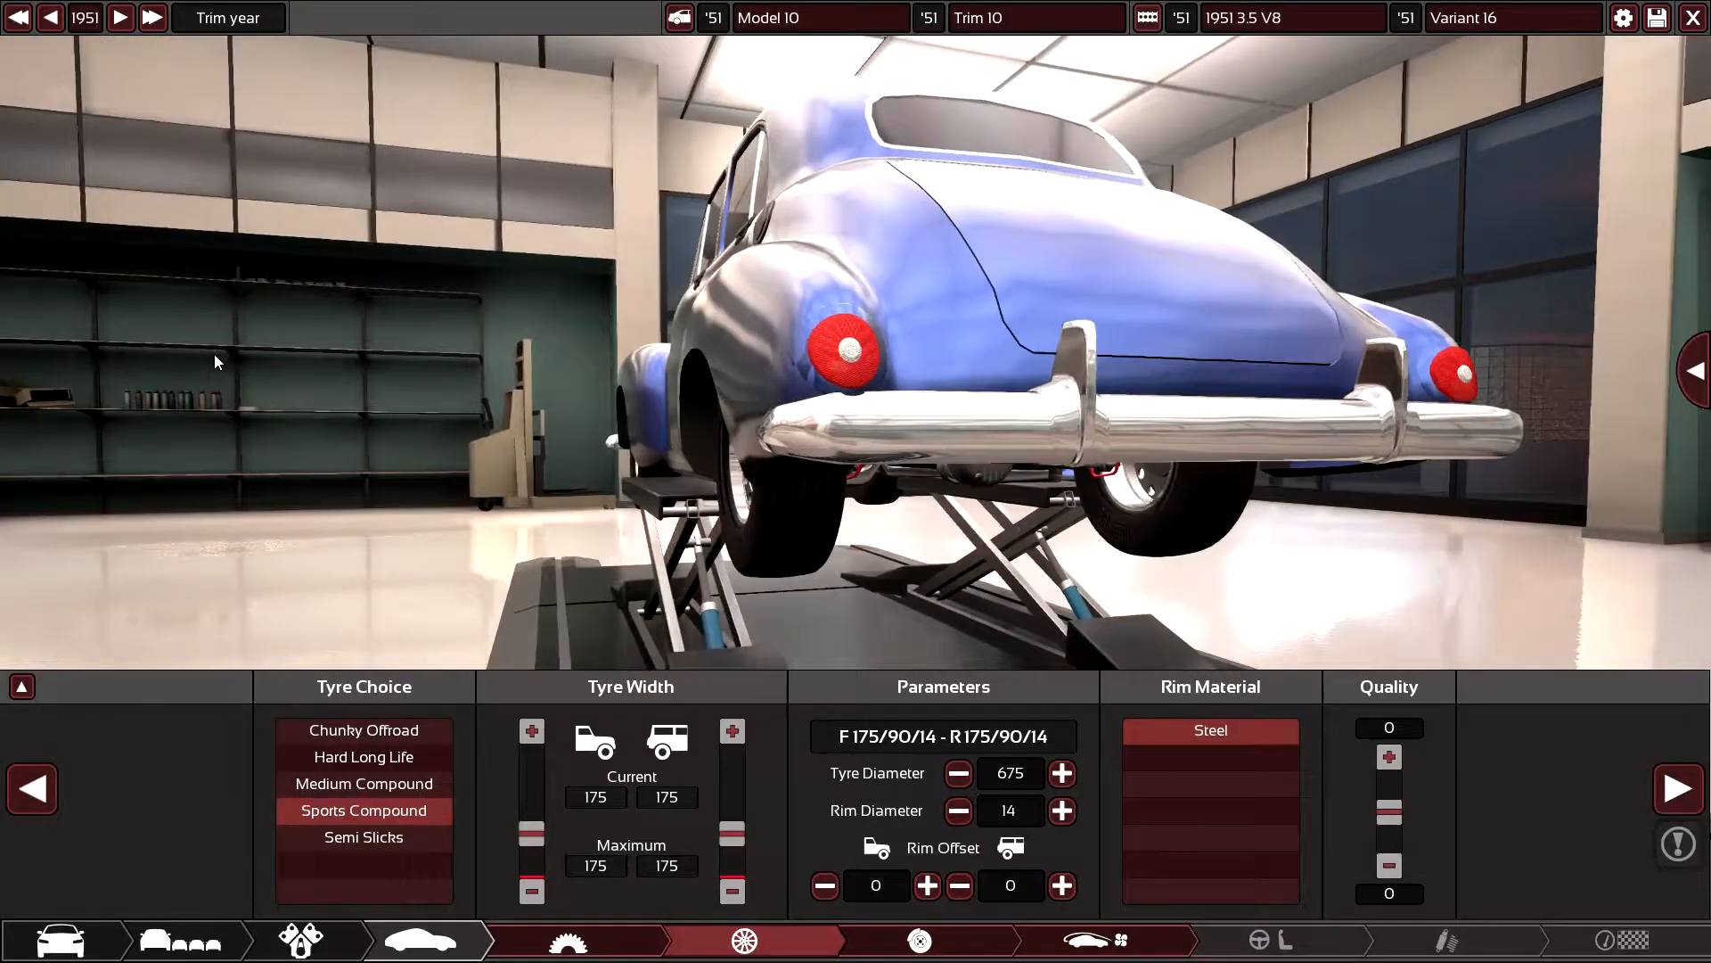
# - Drop back to 13-inch rims and widen both tyres to 185/90/13 at 660 diameter
pyautogui.click(959, 810)
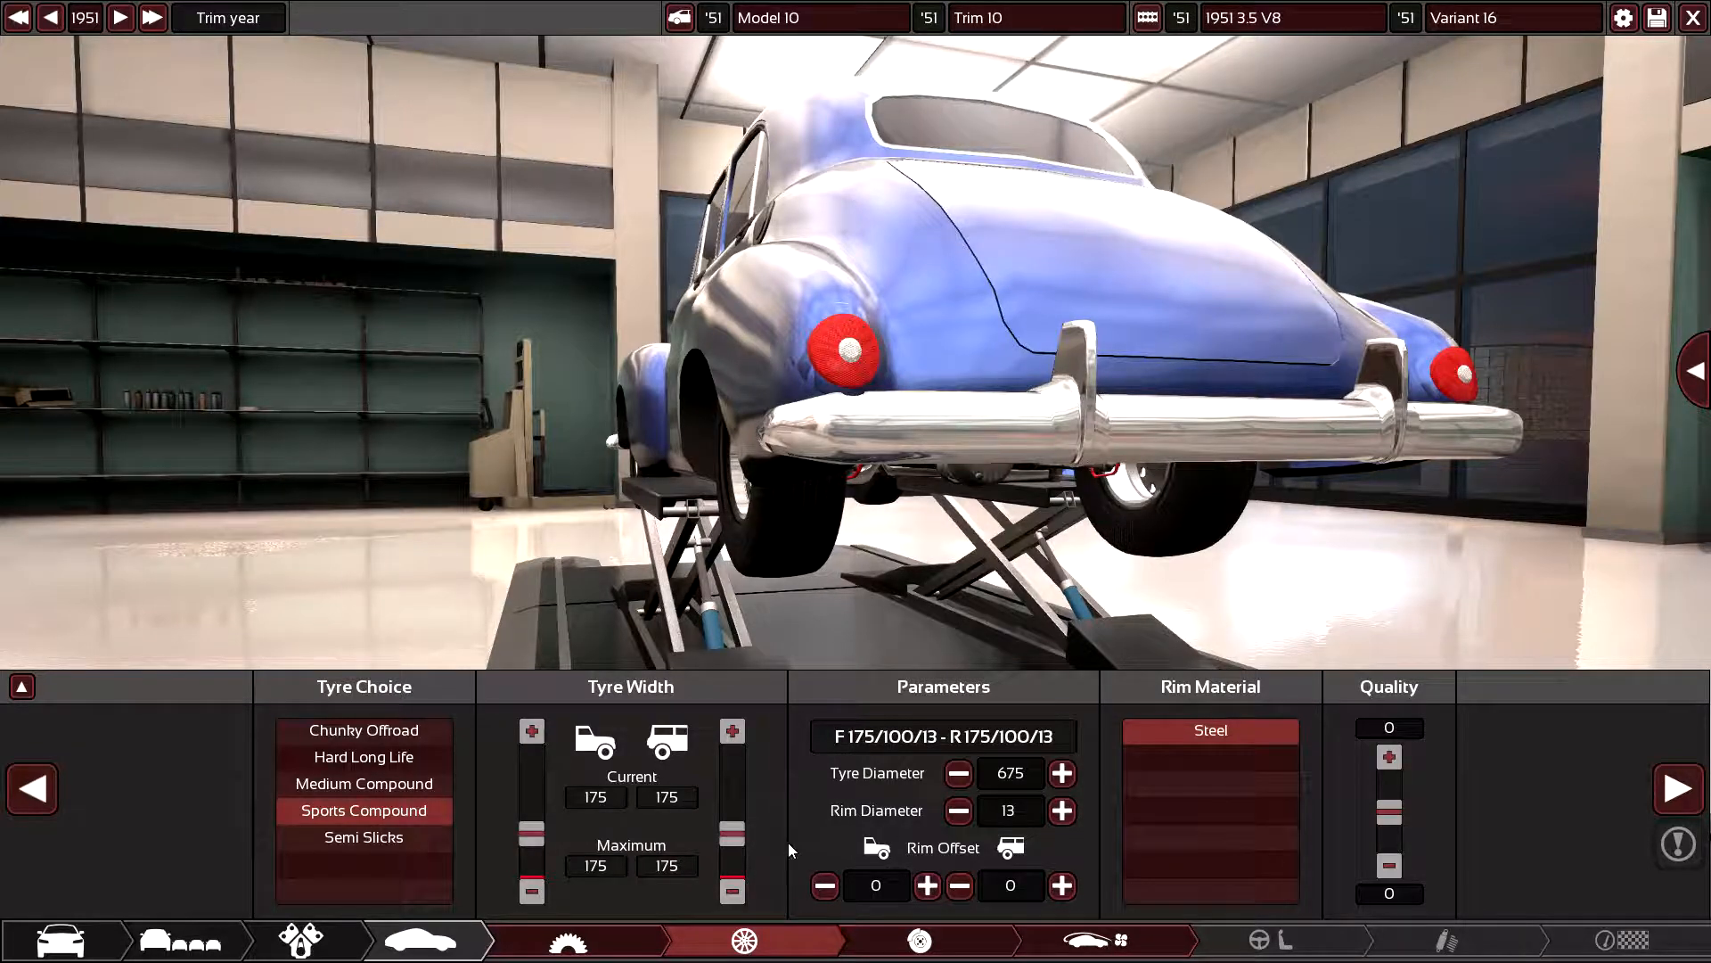
pyautogui.moveTo(732, 835); pyautogui.dragTo(732, 826)
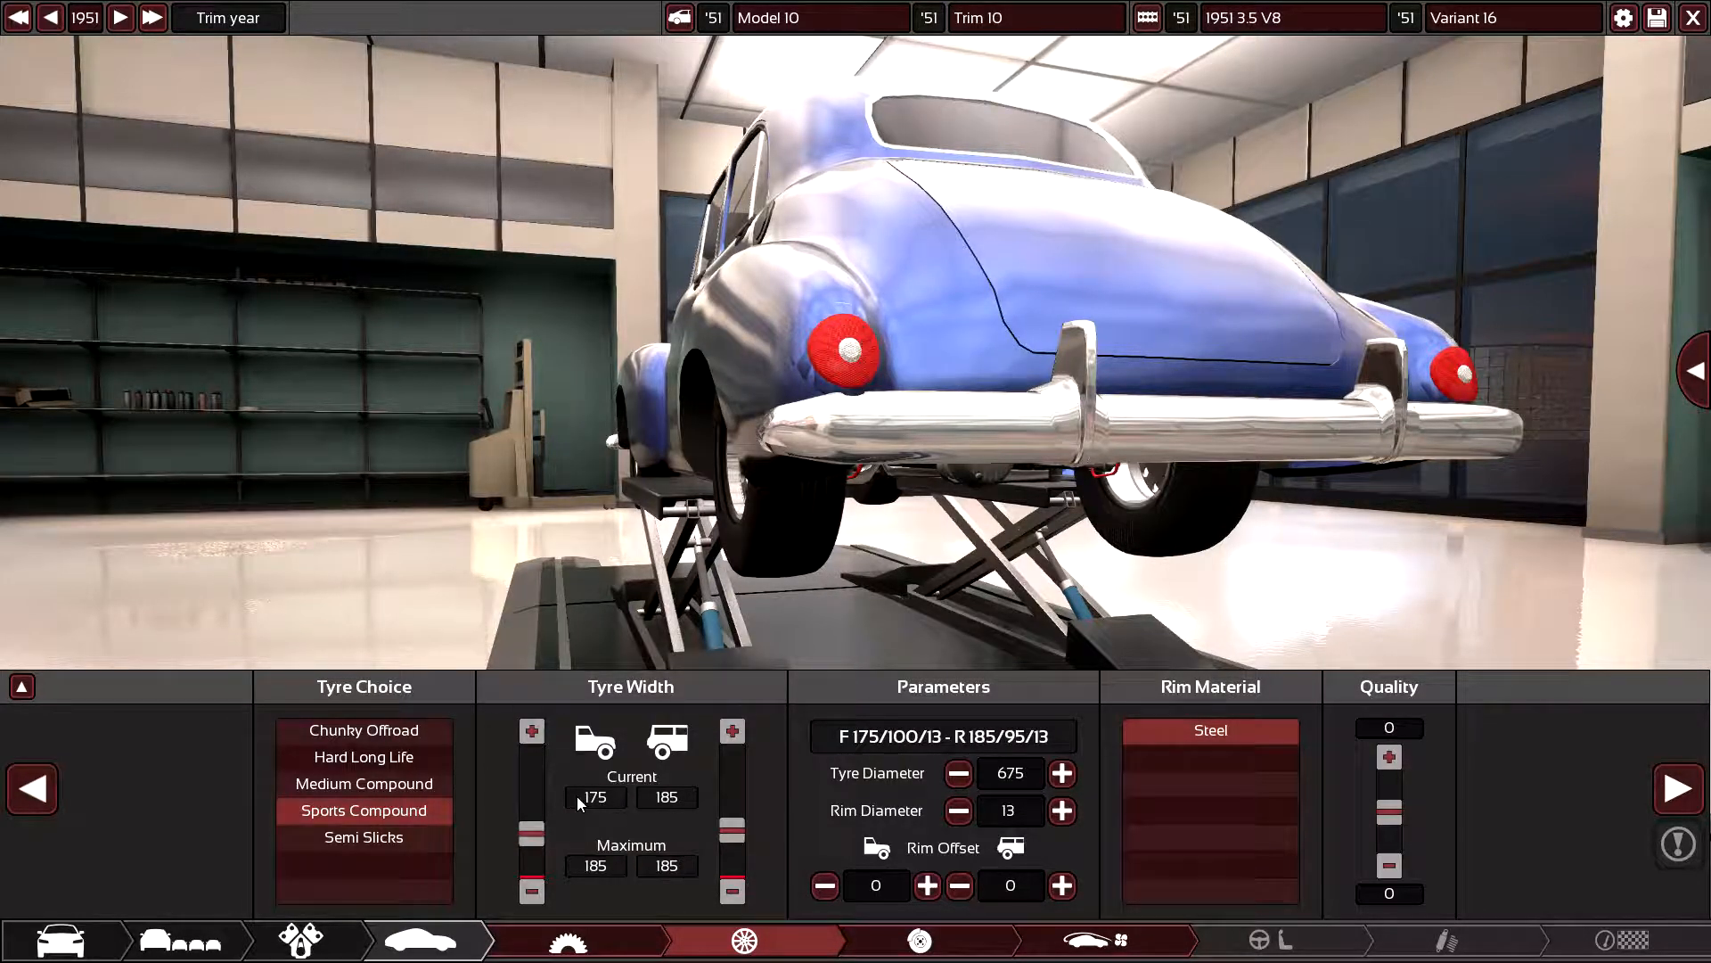
pyautogui.moveTo(538, 839); pyautogui.dragTo(539, 831)
pyautogui.moveTo(544, 661); pyautogui.dragTo(1190, 590)
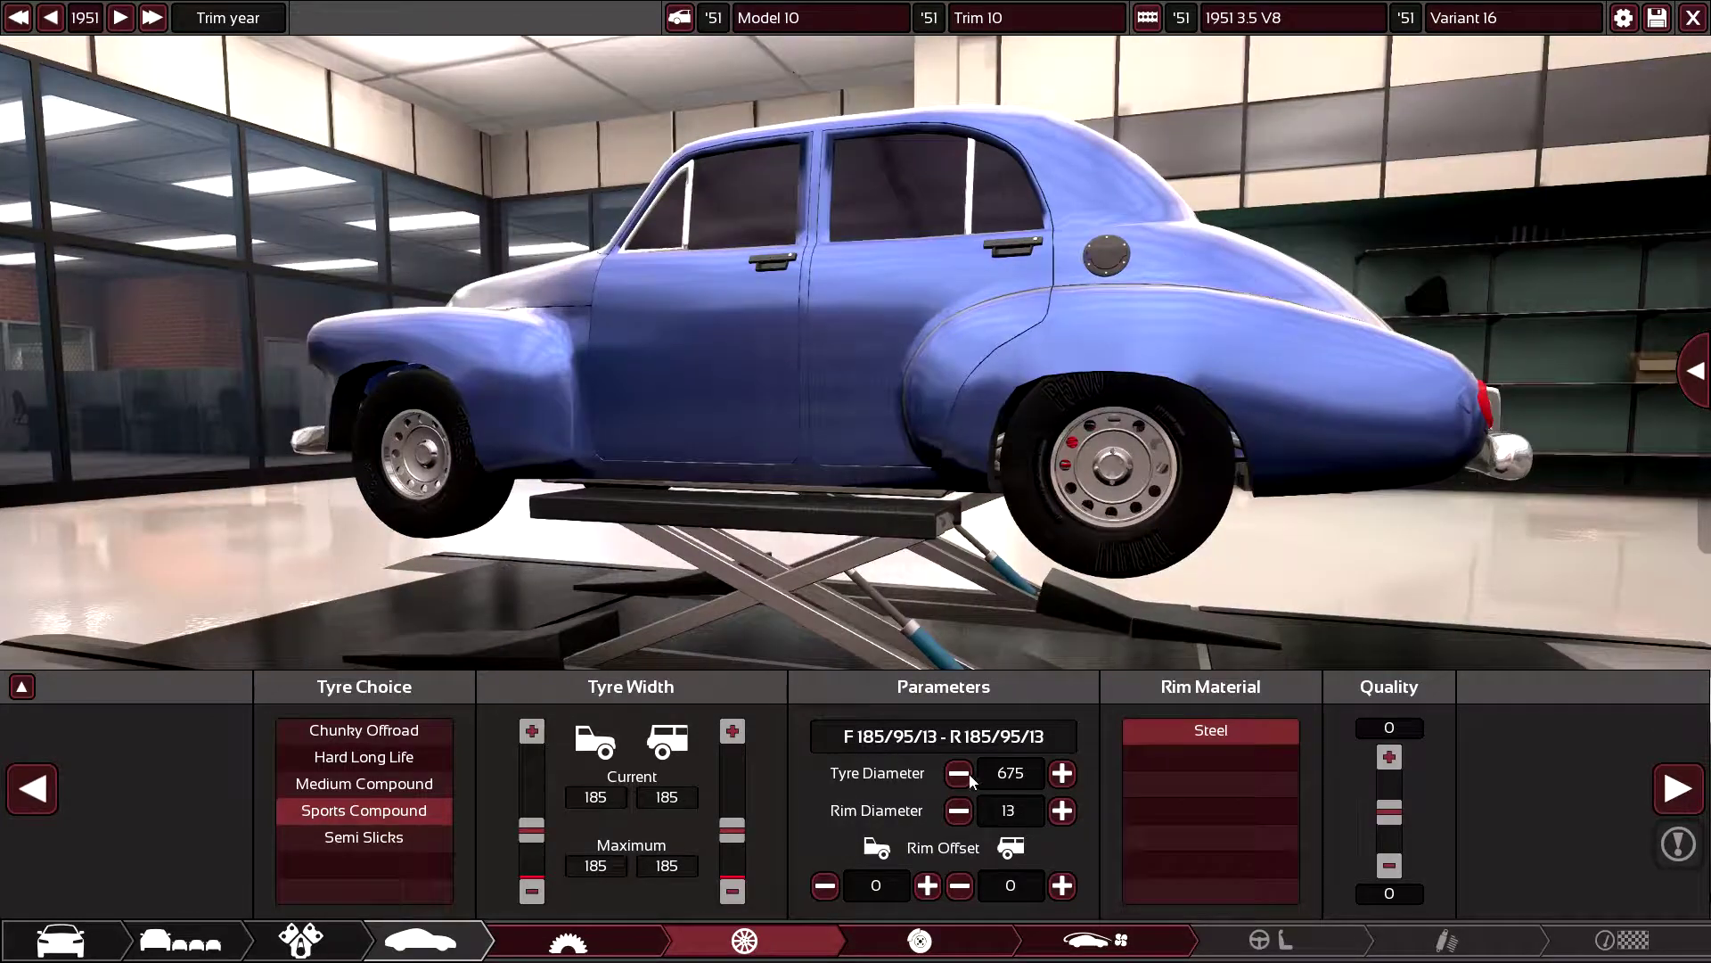
pyautogui.click(958, 774)
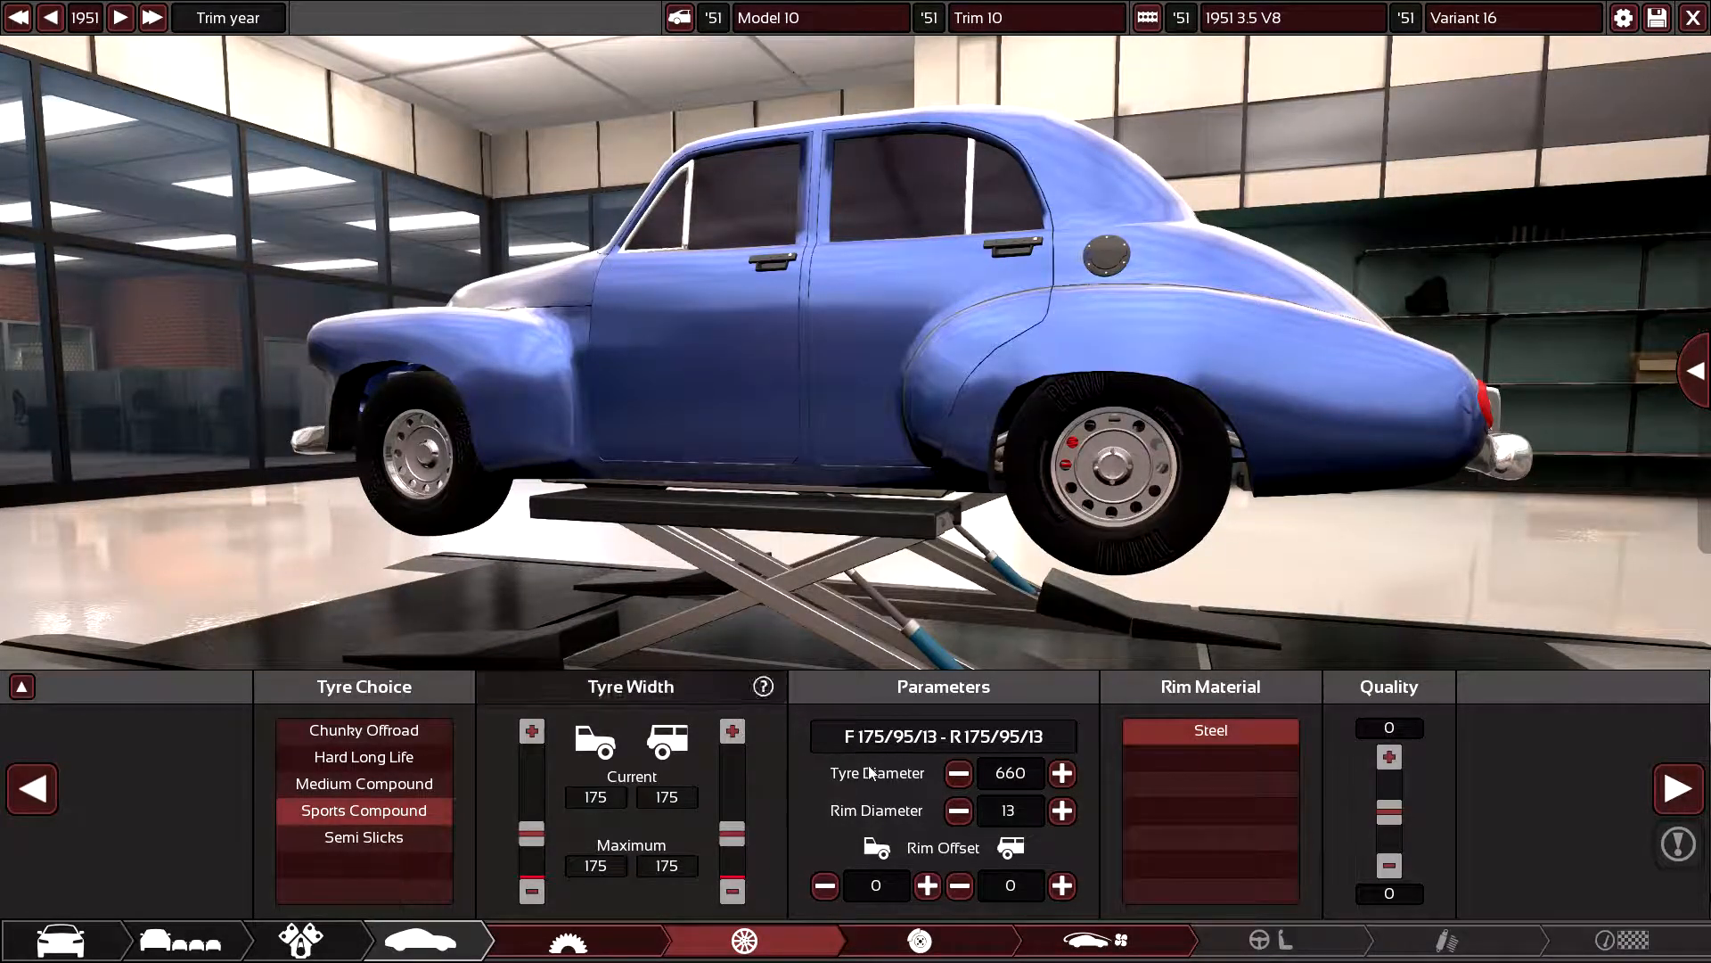
pyautogui.moveTo(732, 834); pyautogui.dragTo(732, 824)
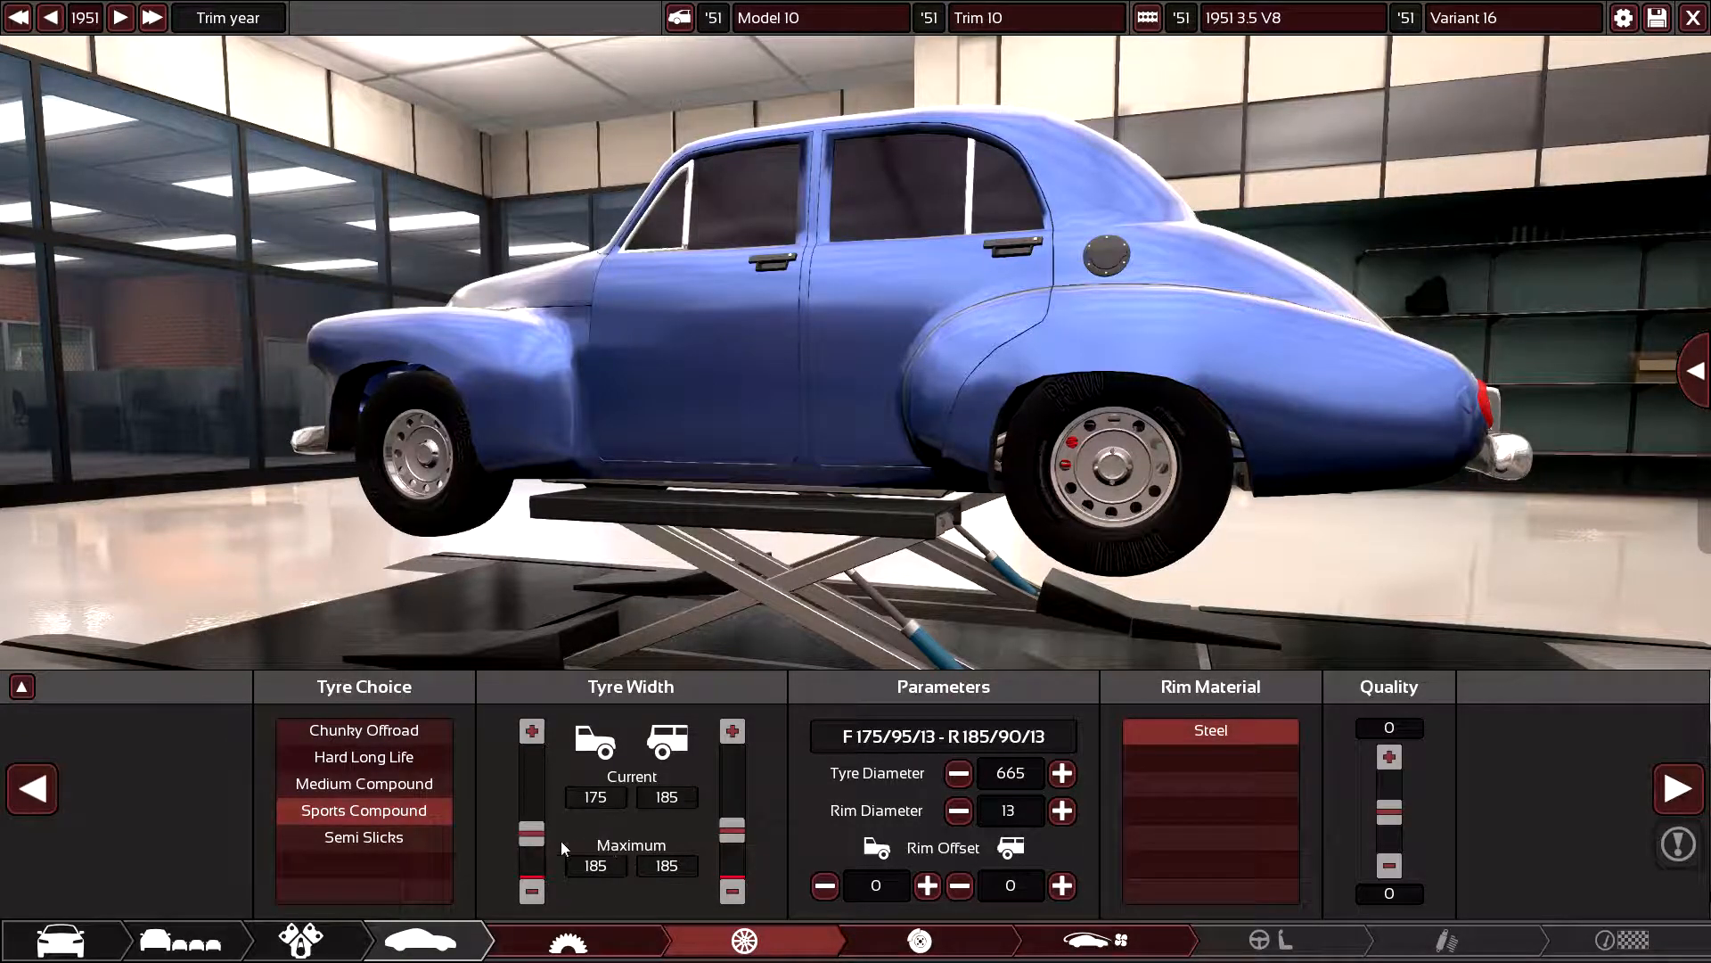
pyautogui.click(530, 732)
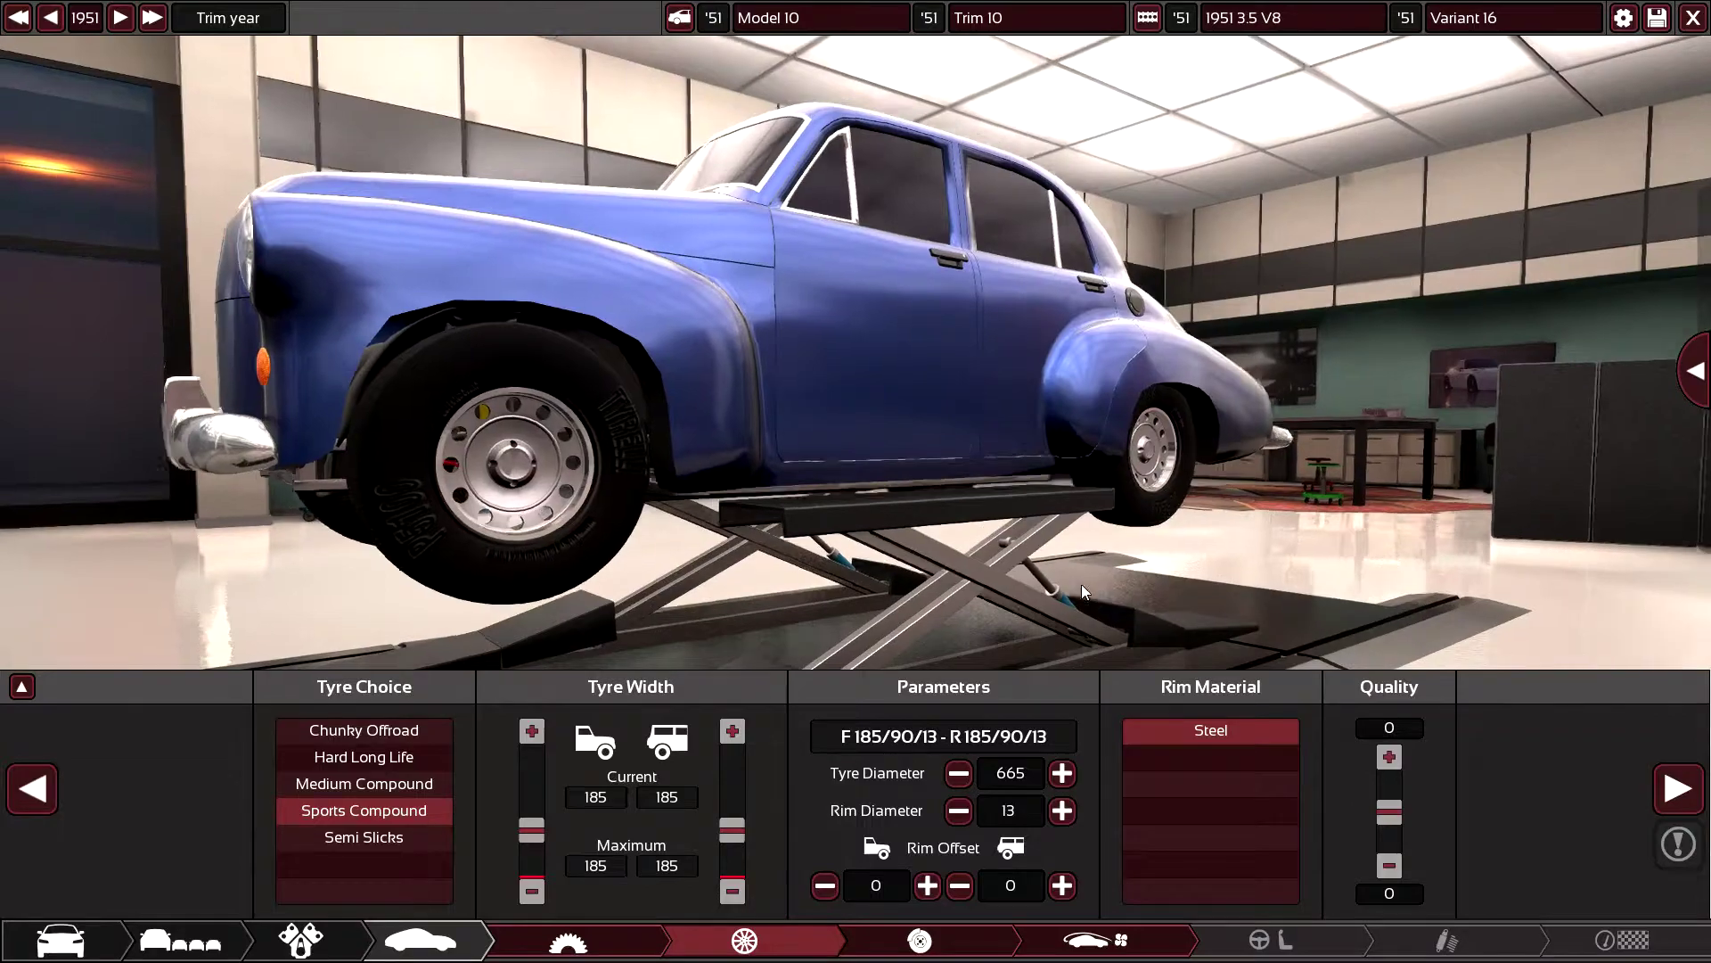
pyautogui.moveTo(1028, 563); pyautogui.dragTo(932, 633)
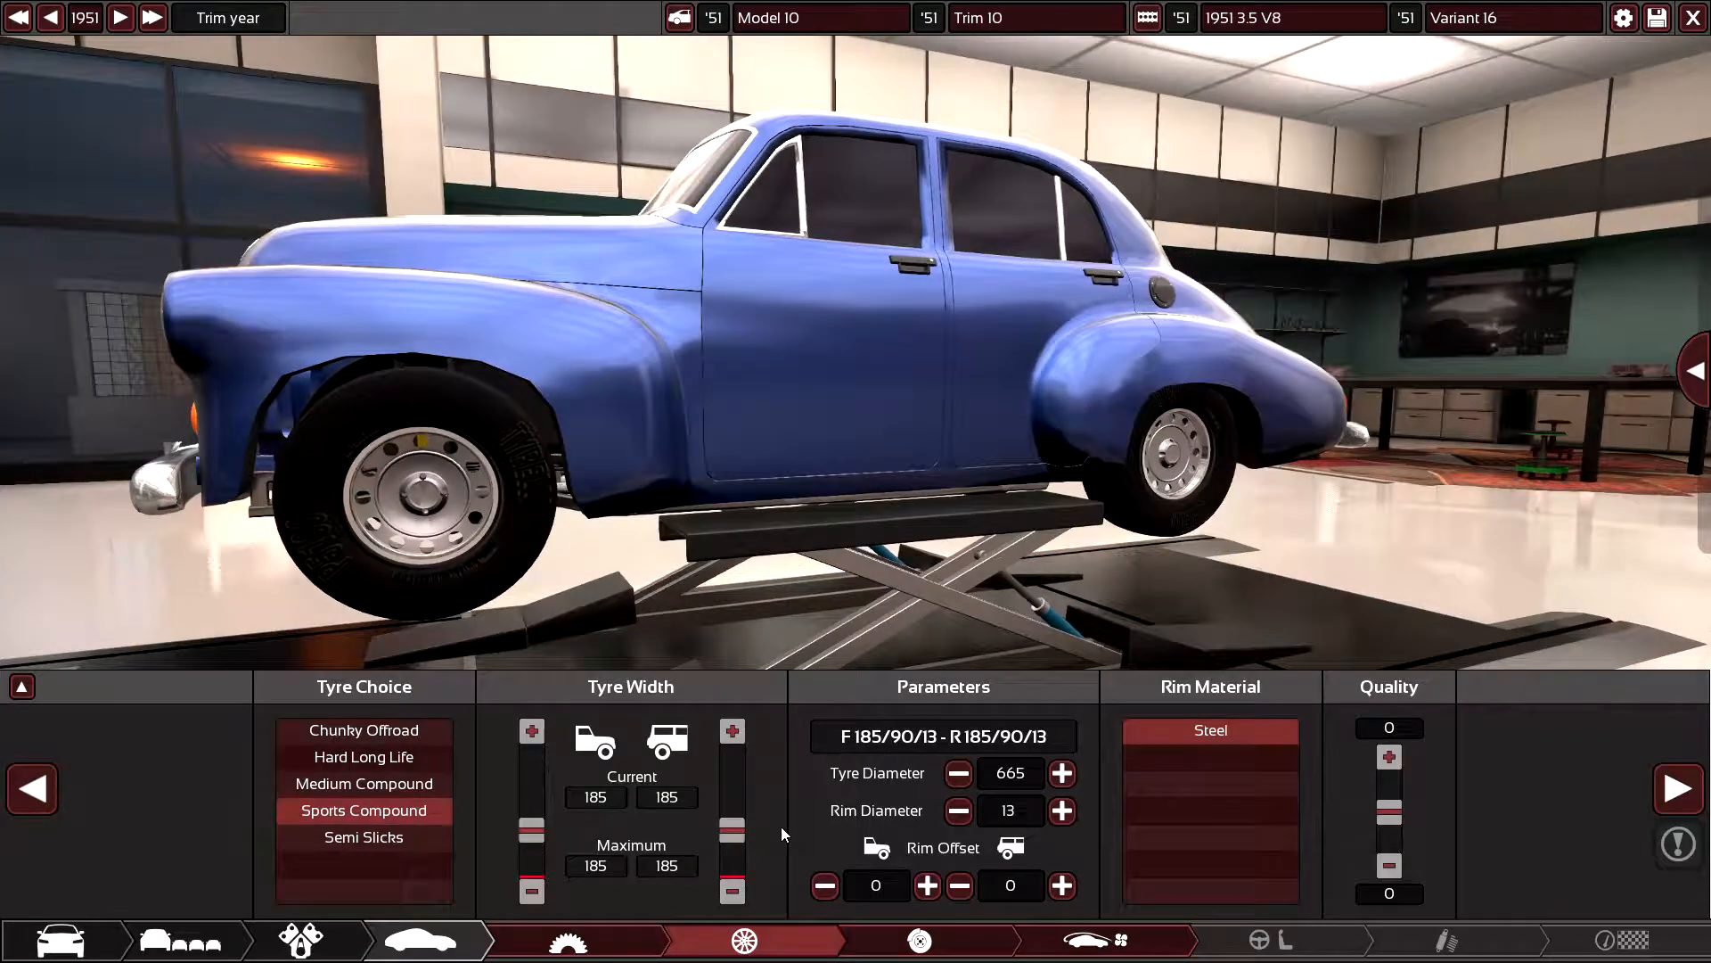
pyautogui.moveTo(802, 642); pyautogui.dragTo(641, 611)
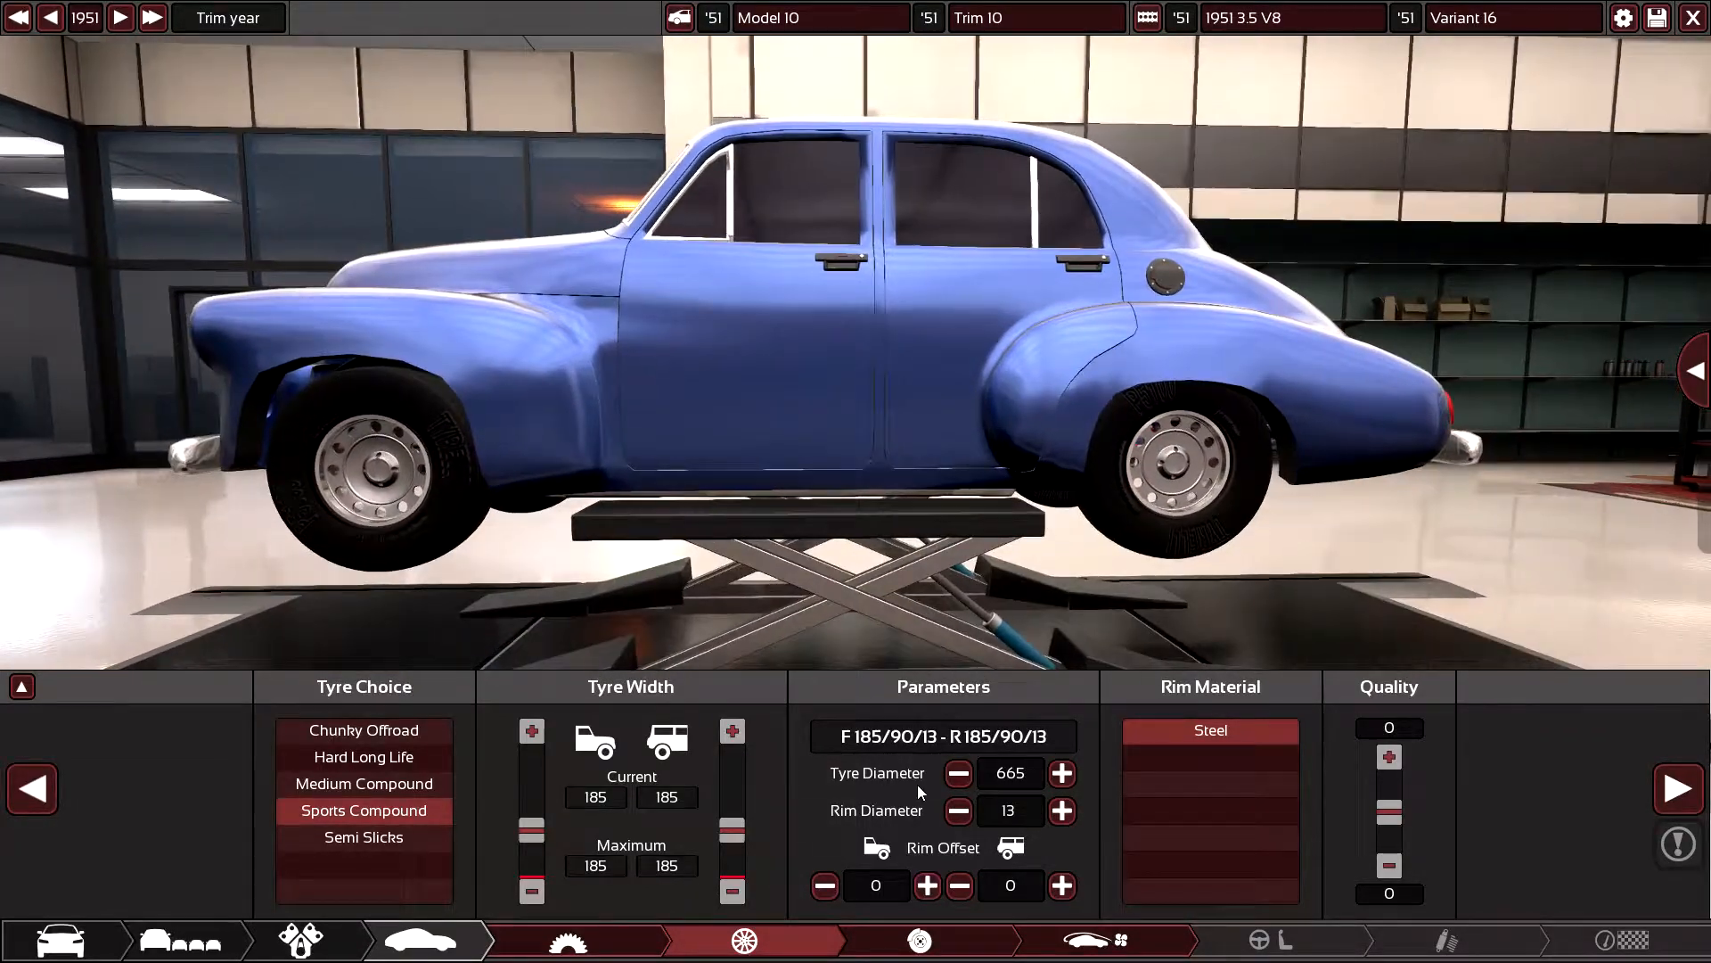
pyautogui.moveTo(709, 536)
pyautogui.mouseDown()
pyautogui.moveTo(825, 459)
pyautogui.moveTo(1110, 431)
pyautogui.moveTo(977, 603)
pyautogui.mouseUp()
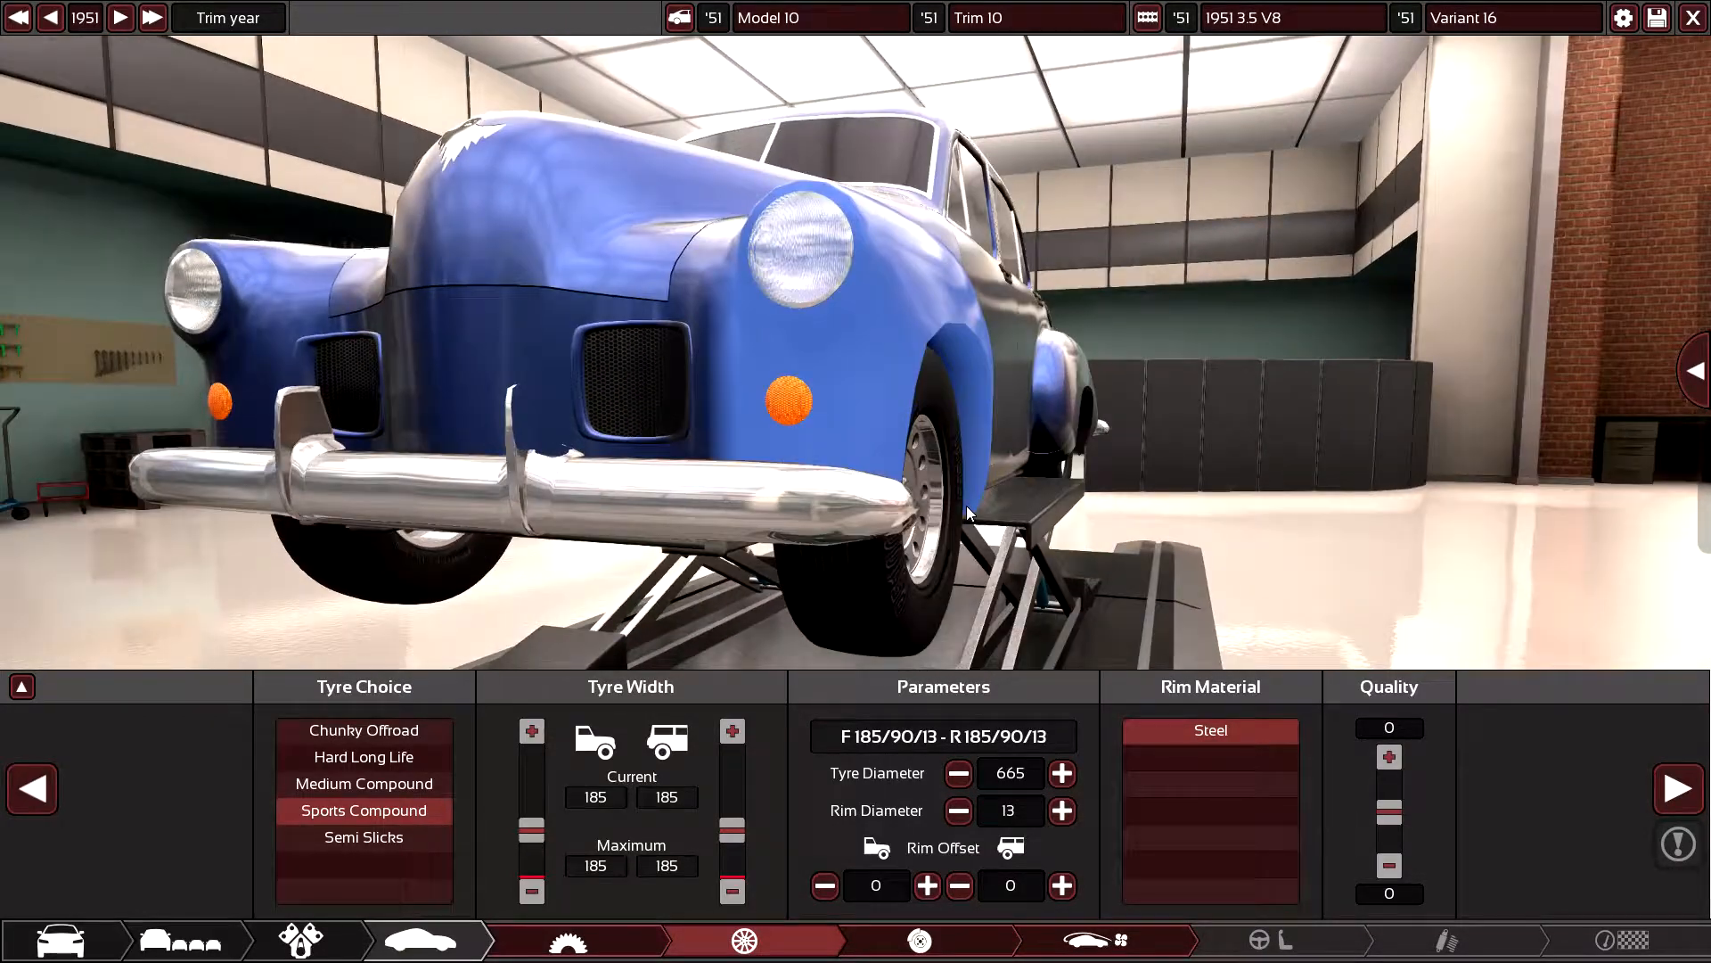
# - Raise the front rim offset to 40 and the rear rim offset to 60
pyautogui.click(938, 901)
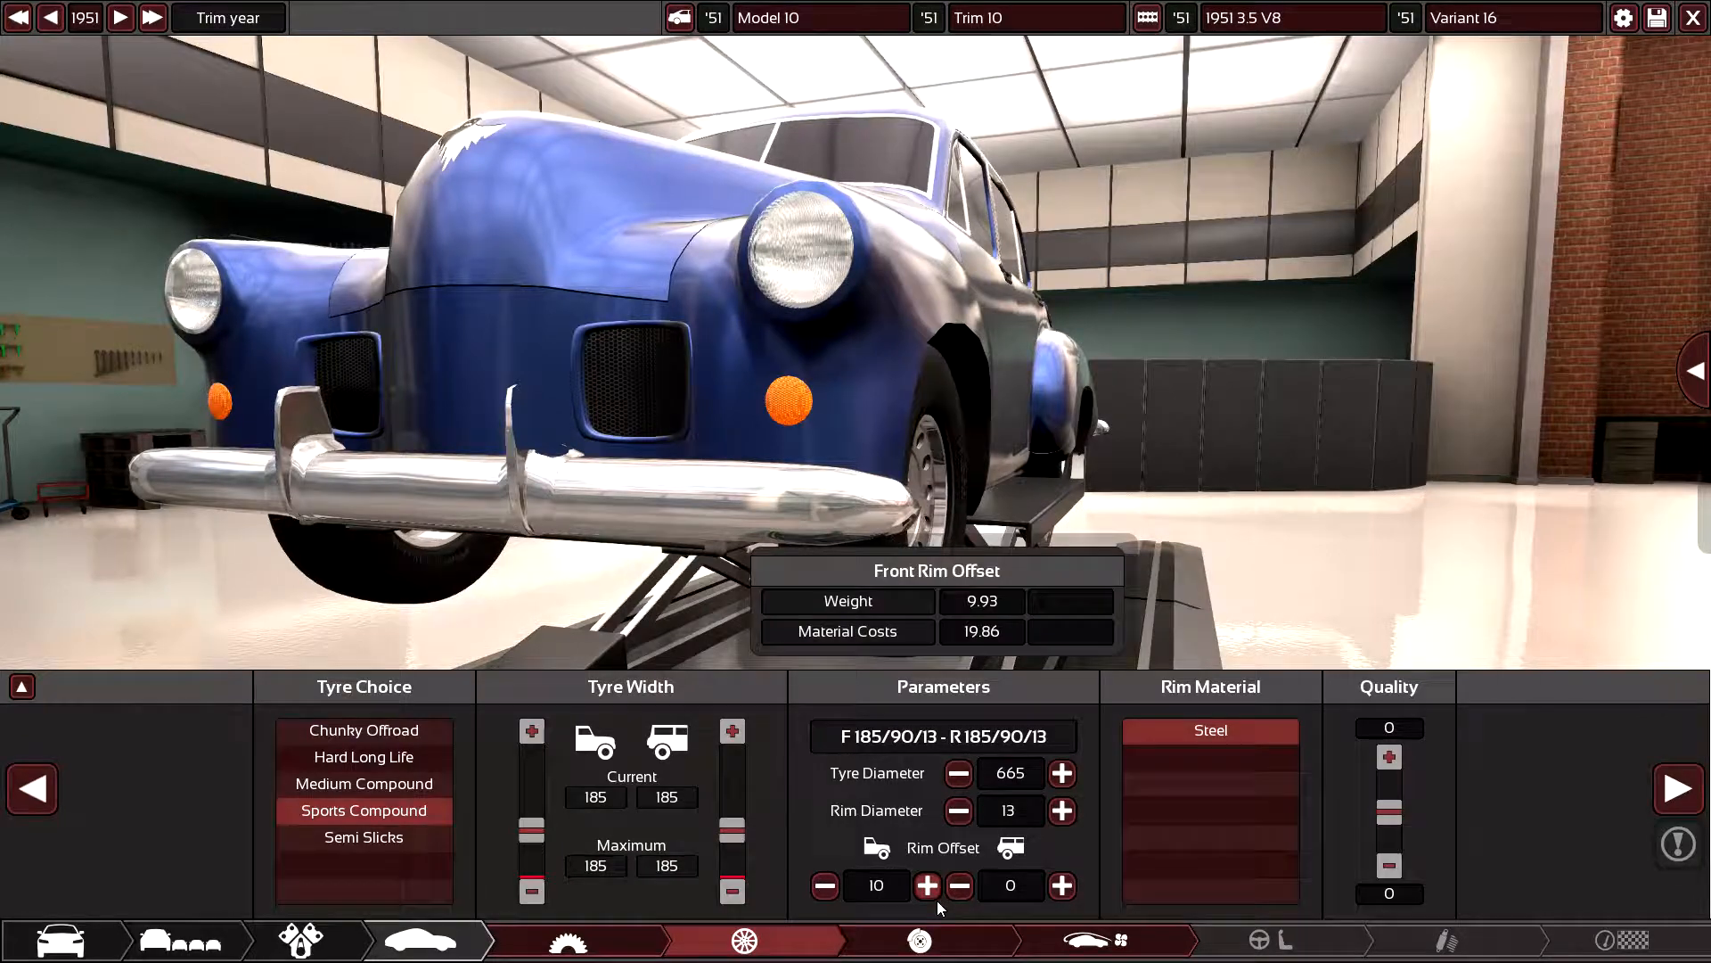
pyautogui.click(938, 900)
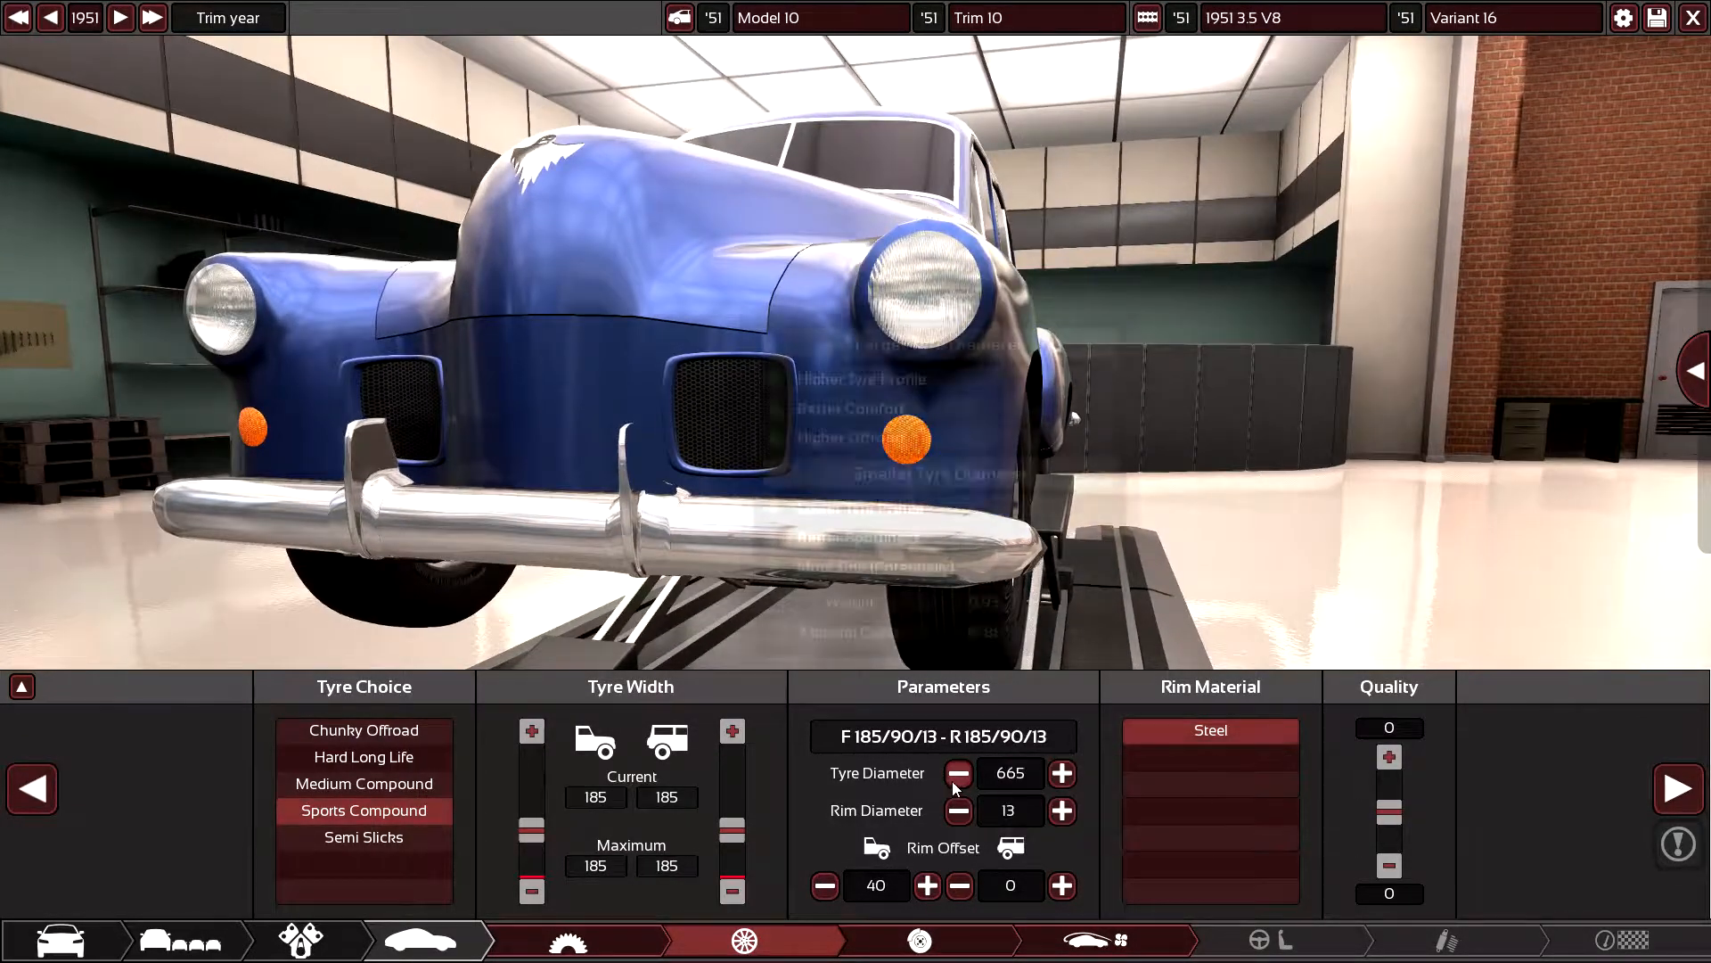
pyautogui.click(1063, 885)
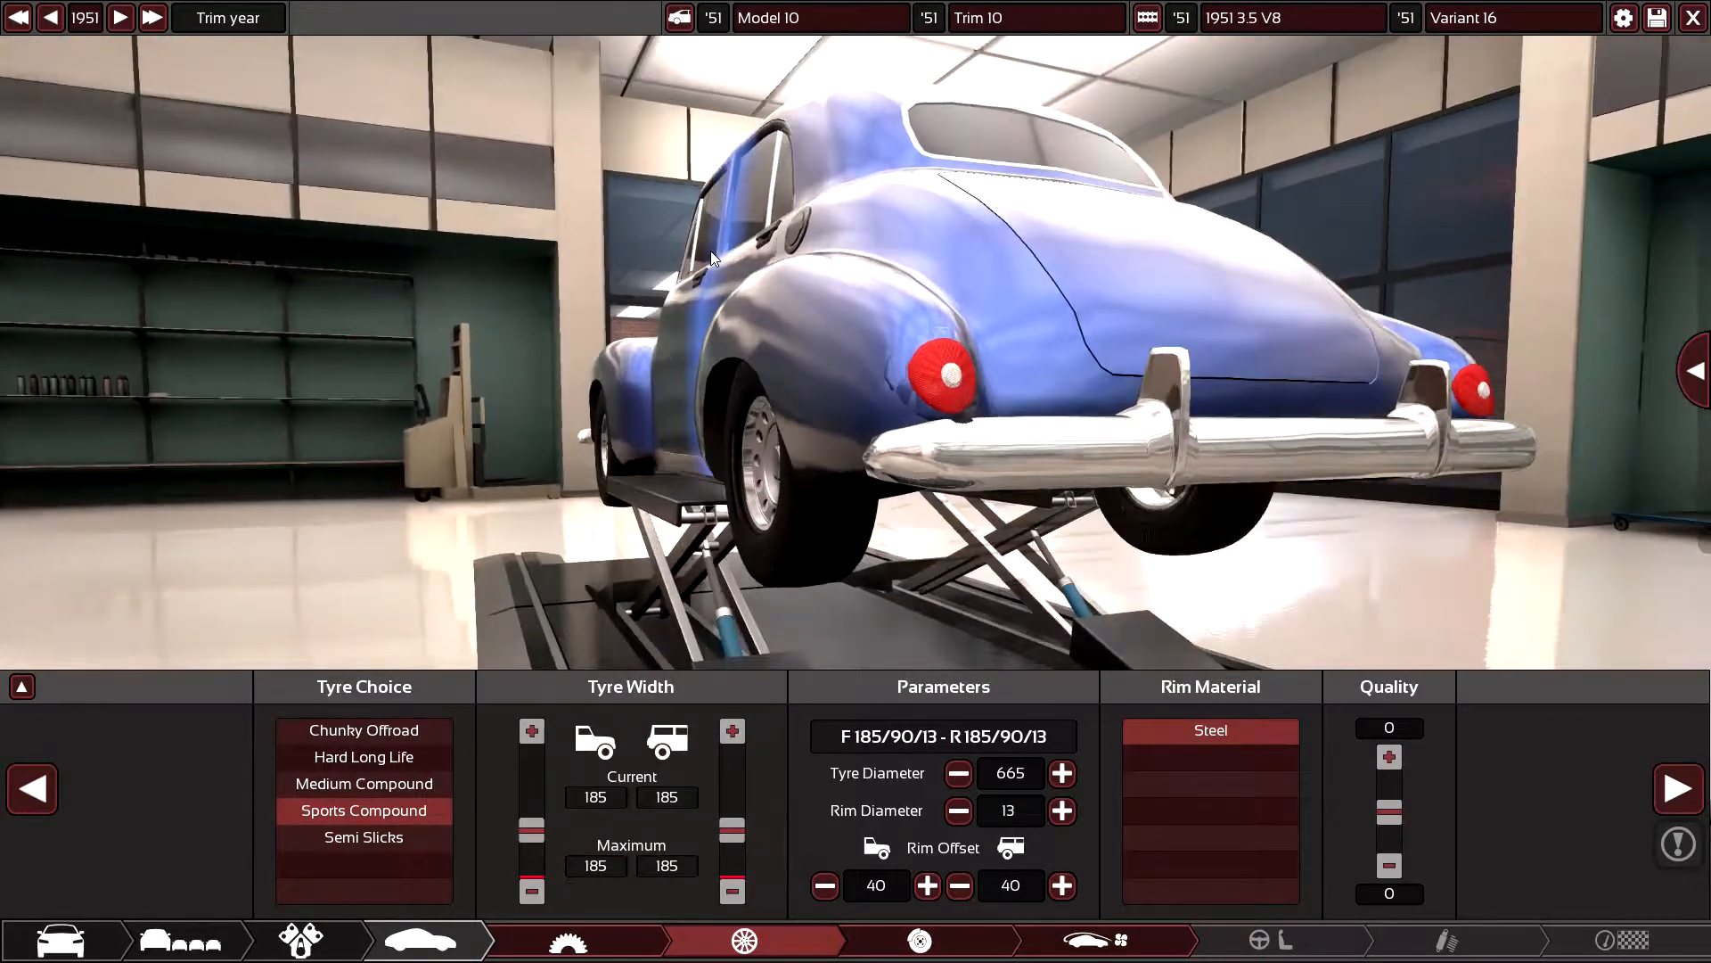
pyautogui.click(1062, 885)
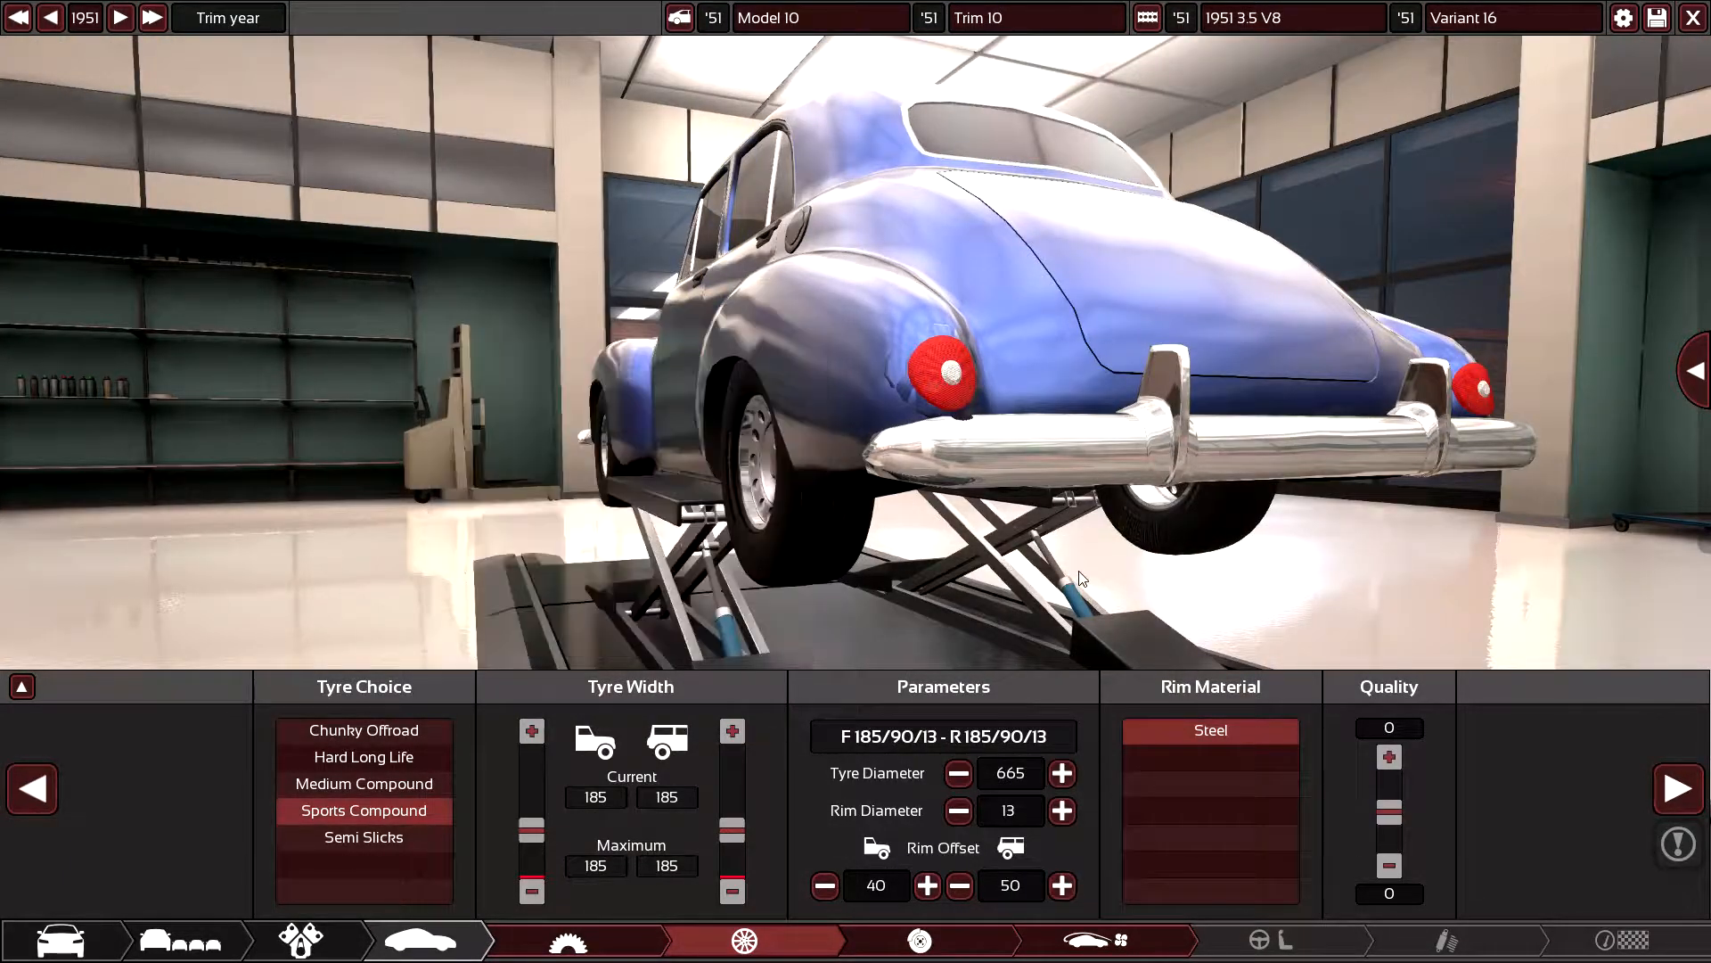
pyautogui.click(1062, 885)
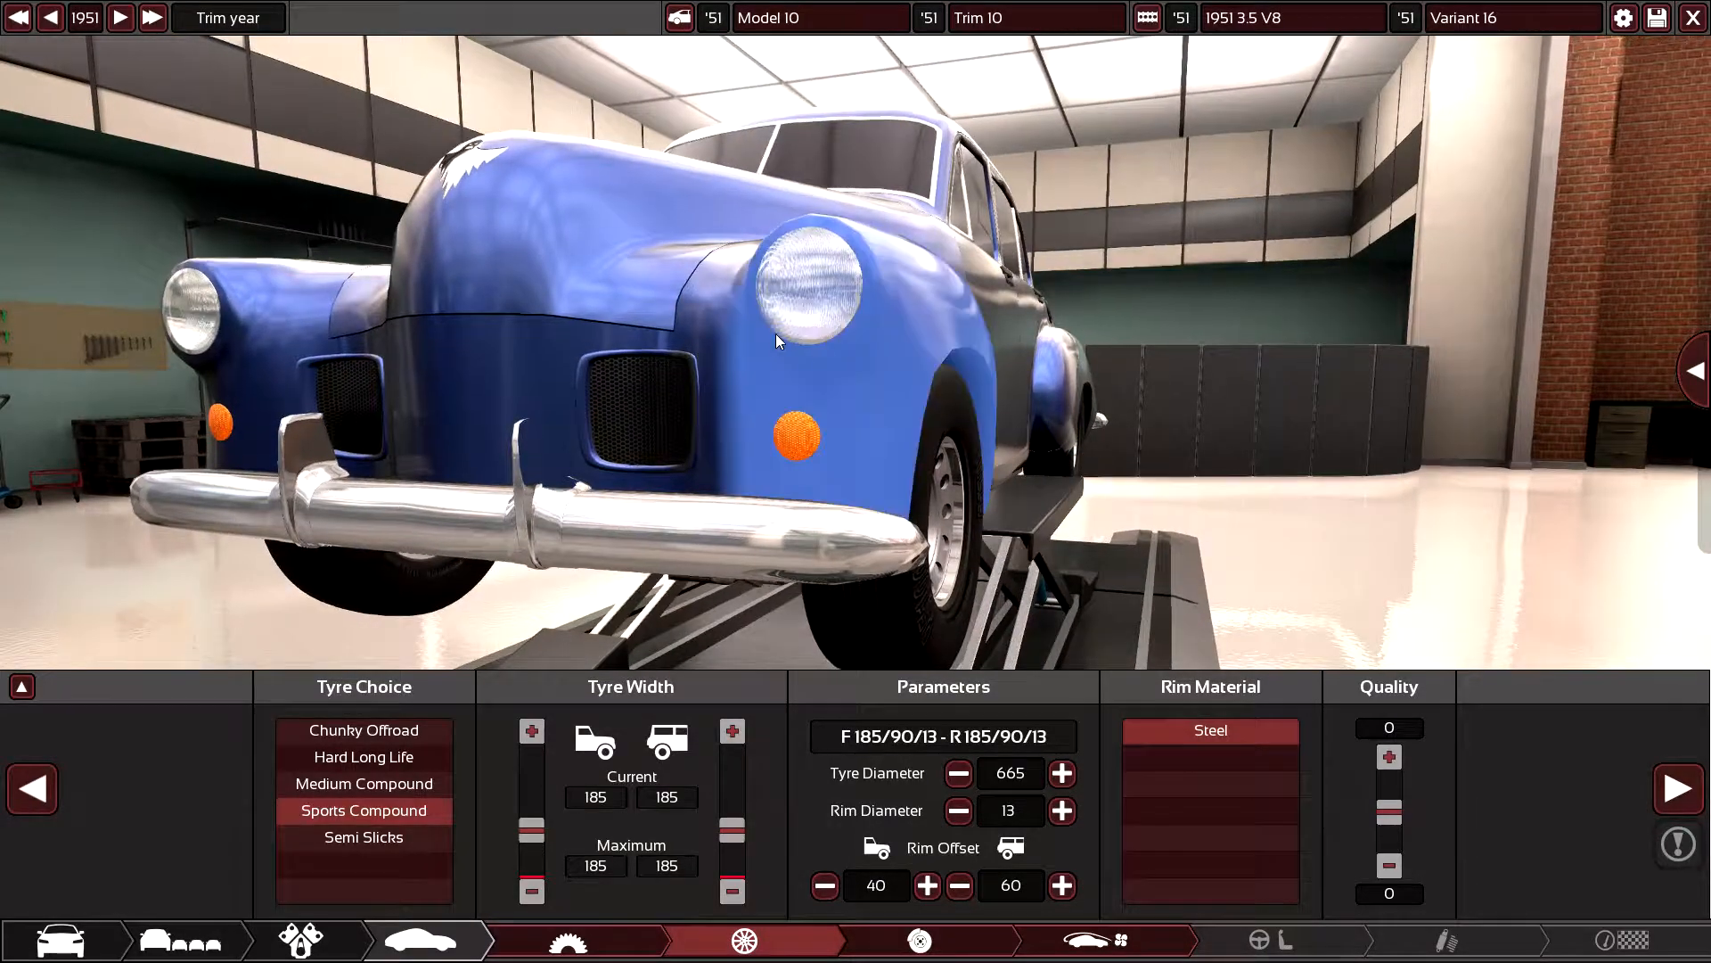
# - Inspect the stance from several angles and lower the rear rim offset to 50
pyautogui.moveTo(879, 379)
pyautogui.mouseDown()
pyautogui.moveTo(1154, 489)
pyautogui.moveTo(2, 468)
pyautogui.mouseUp()
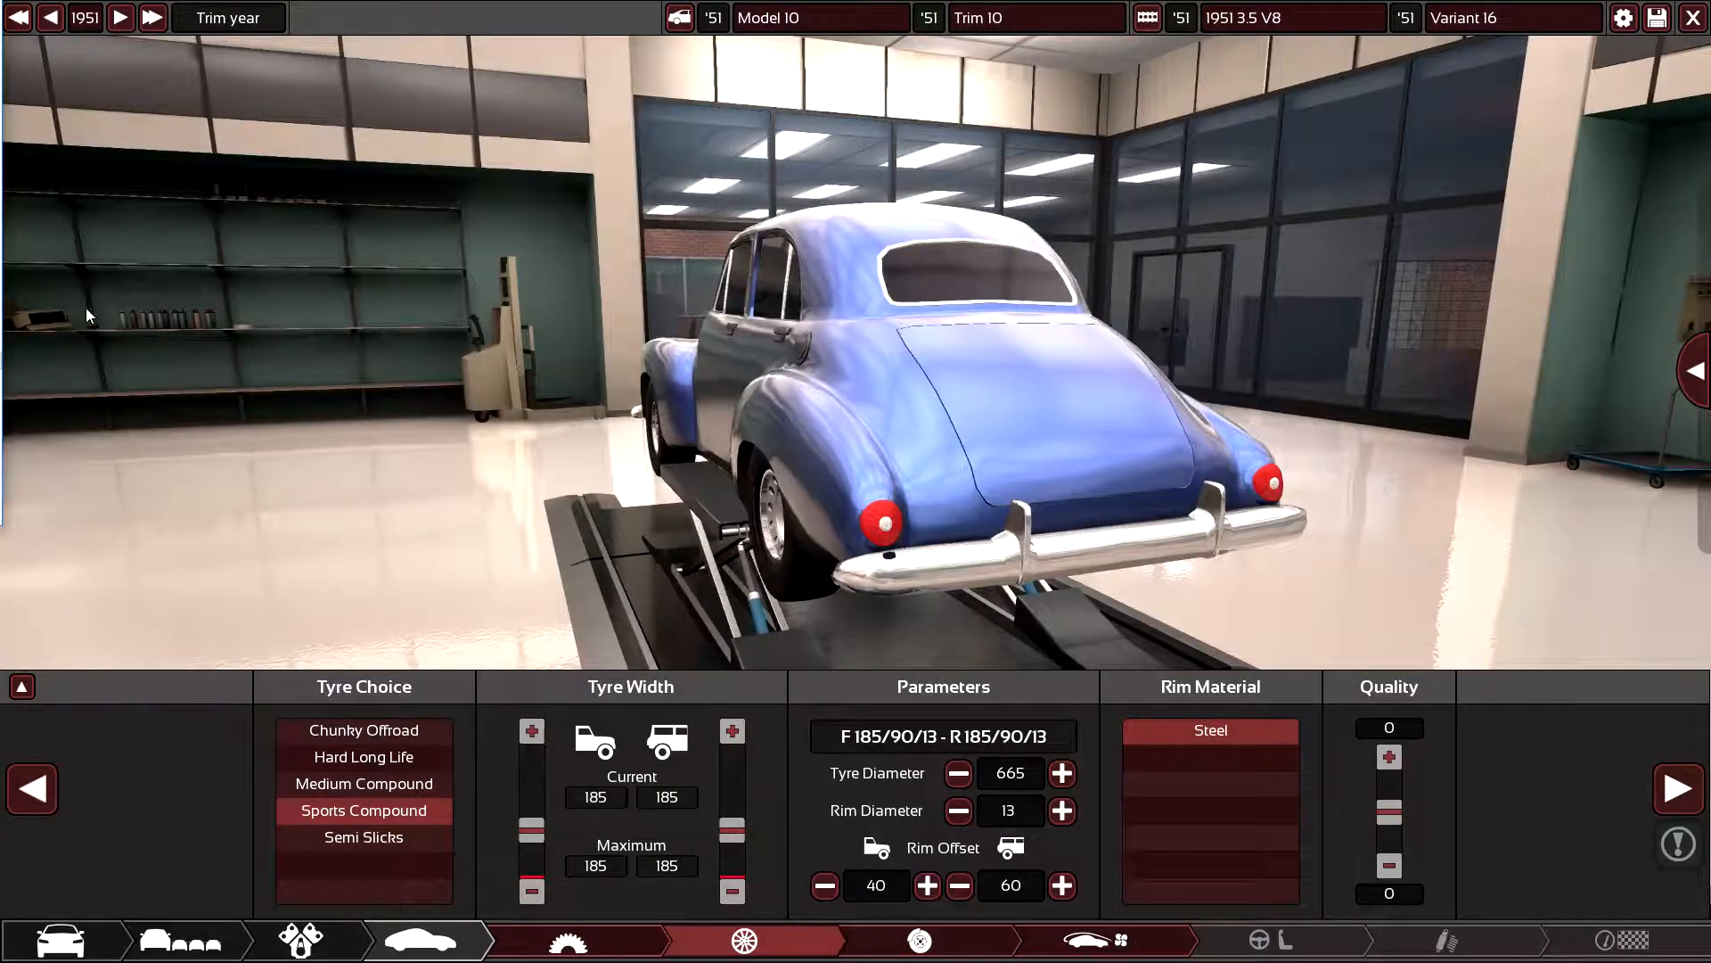
pyautogui.moveTo(88, 315); pyautogui.dragTo(1217, 603)
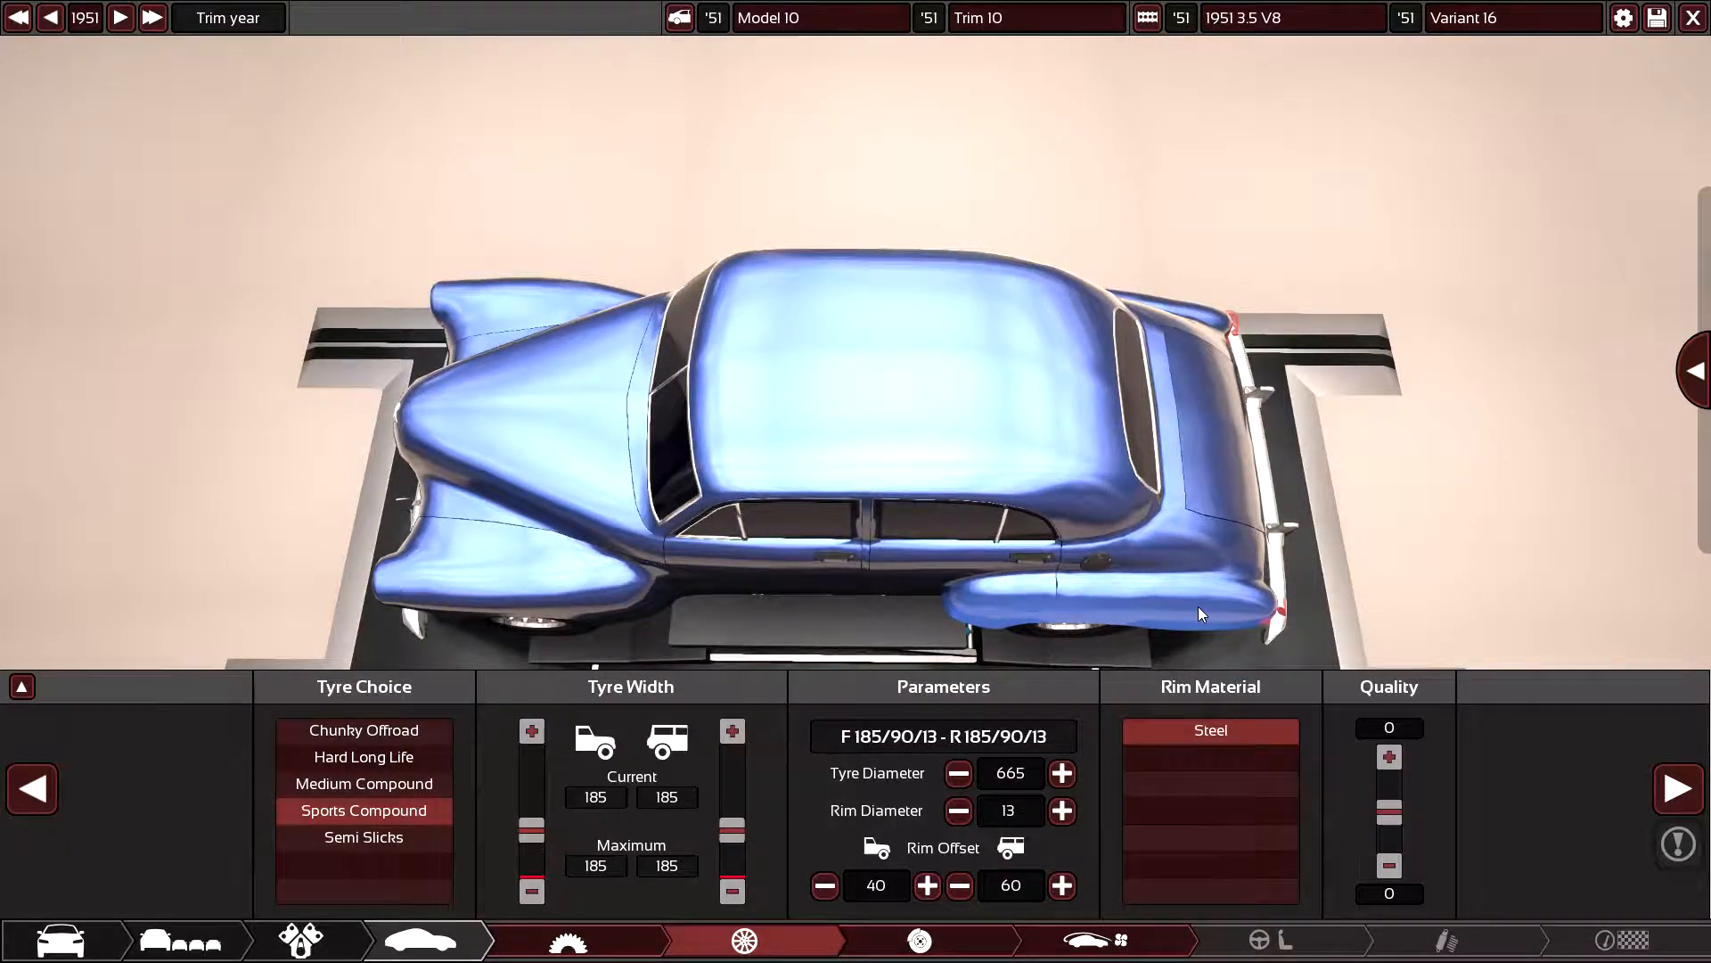
pyautogui.moveTo(1198, 606)
pyautogui.mouseDown()
pyautogui.moveTo(1011, 131)
pyautogui.moveTo(1155, 429)
pyautogui.moveTo(992, 382)
pyautogui.moveTo(764, 456)
pyautogui.mouseUp()
pyautogui.click(959, 884)
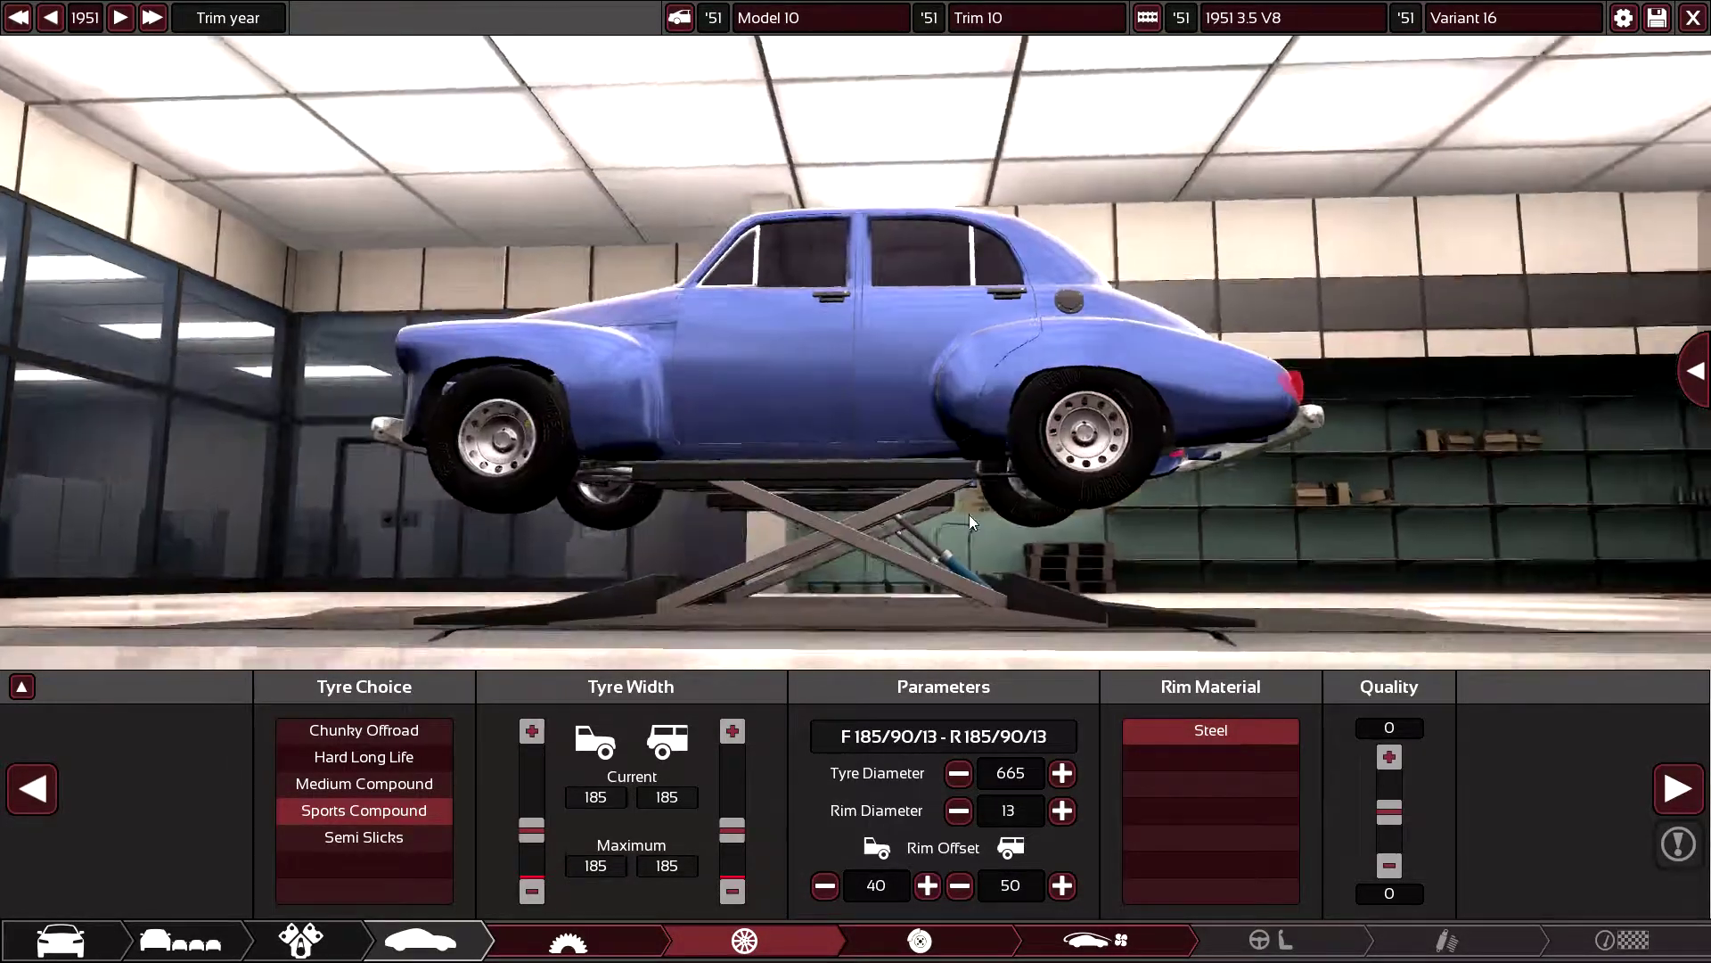
pyautogui.moveTo(970, 515); pyautogui.dragTo(1143, 559)
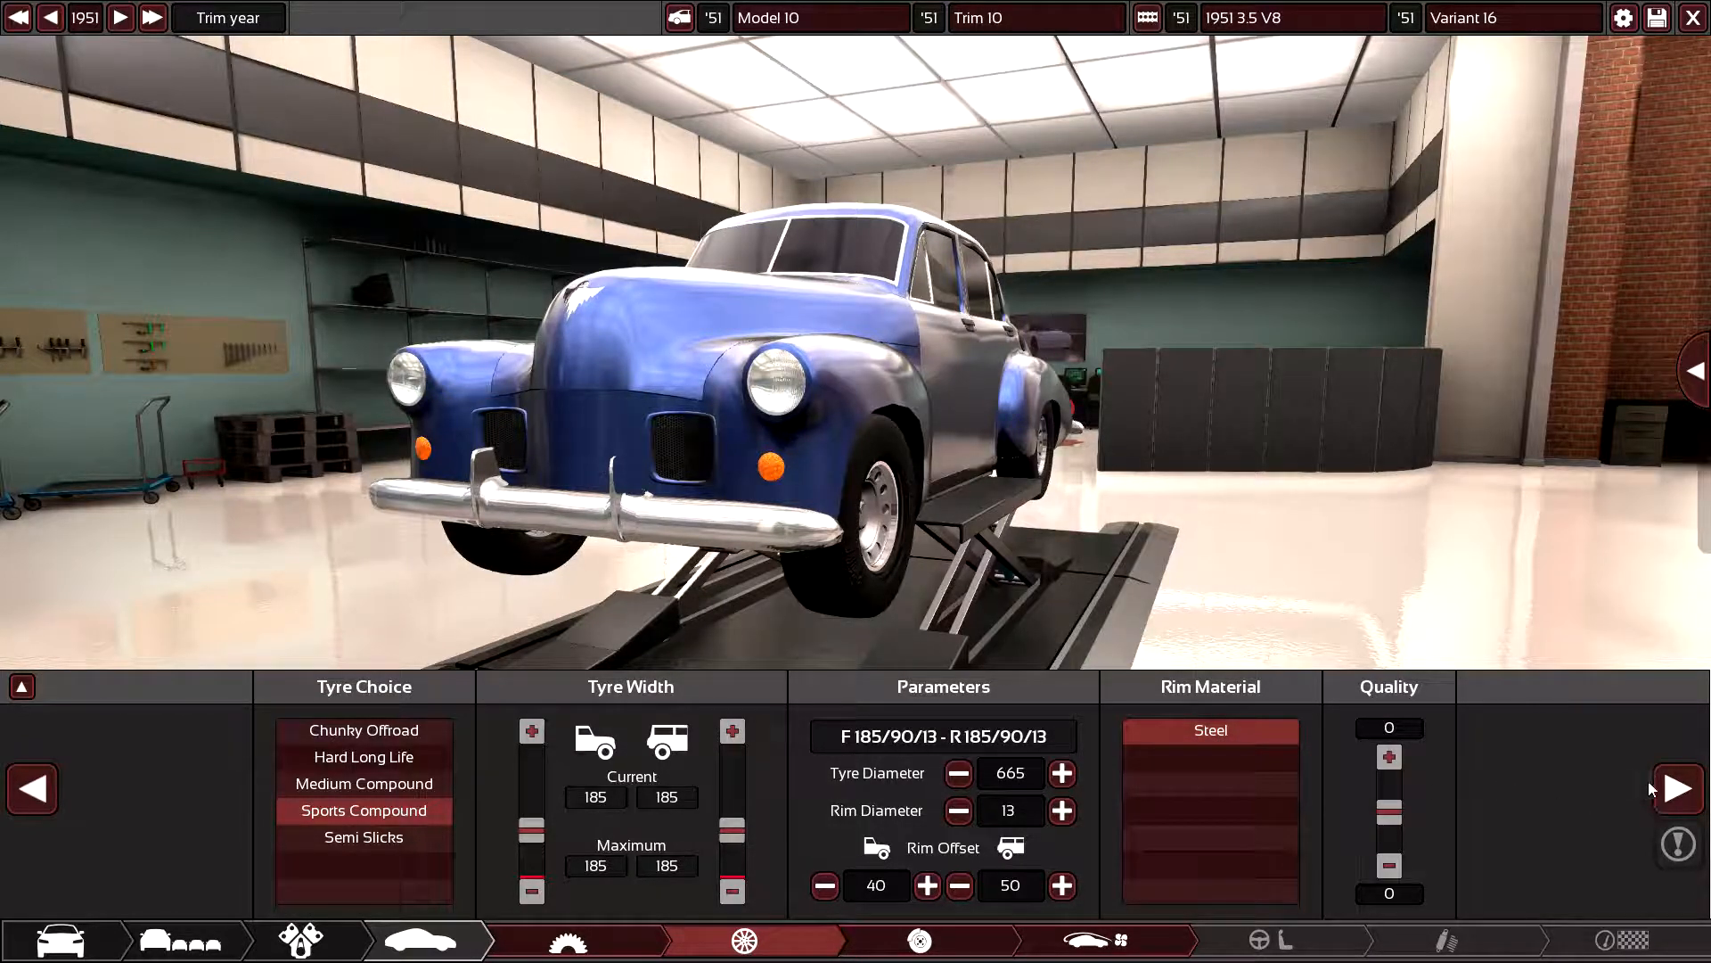
pyautogui.click(1676, 790)
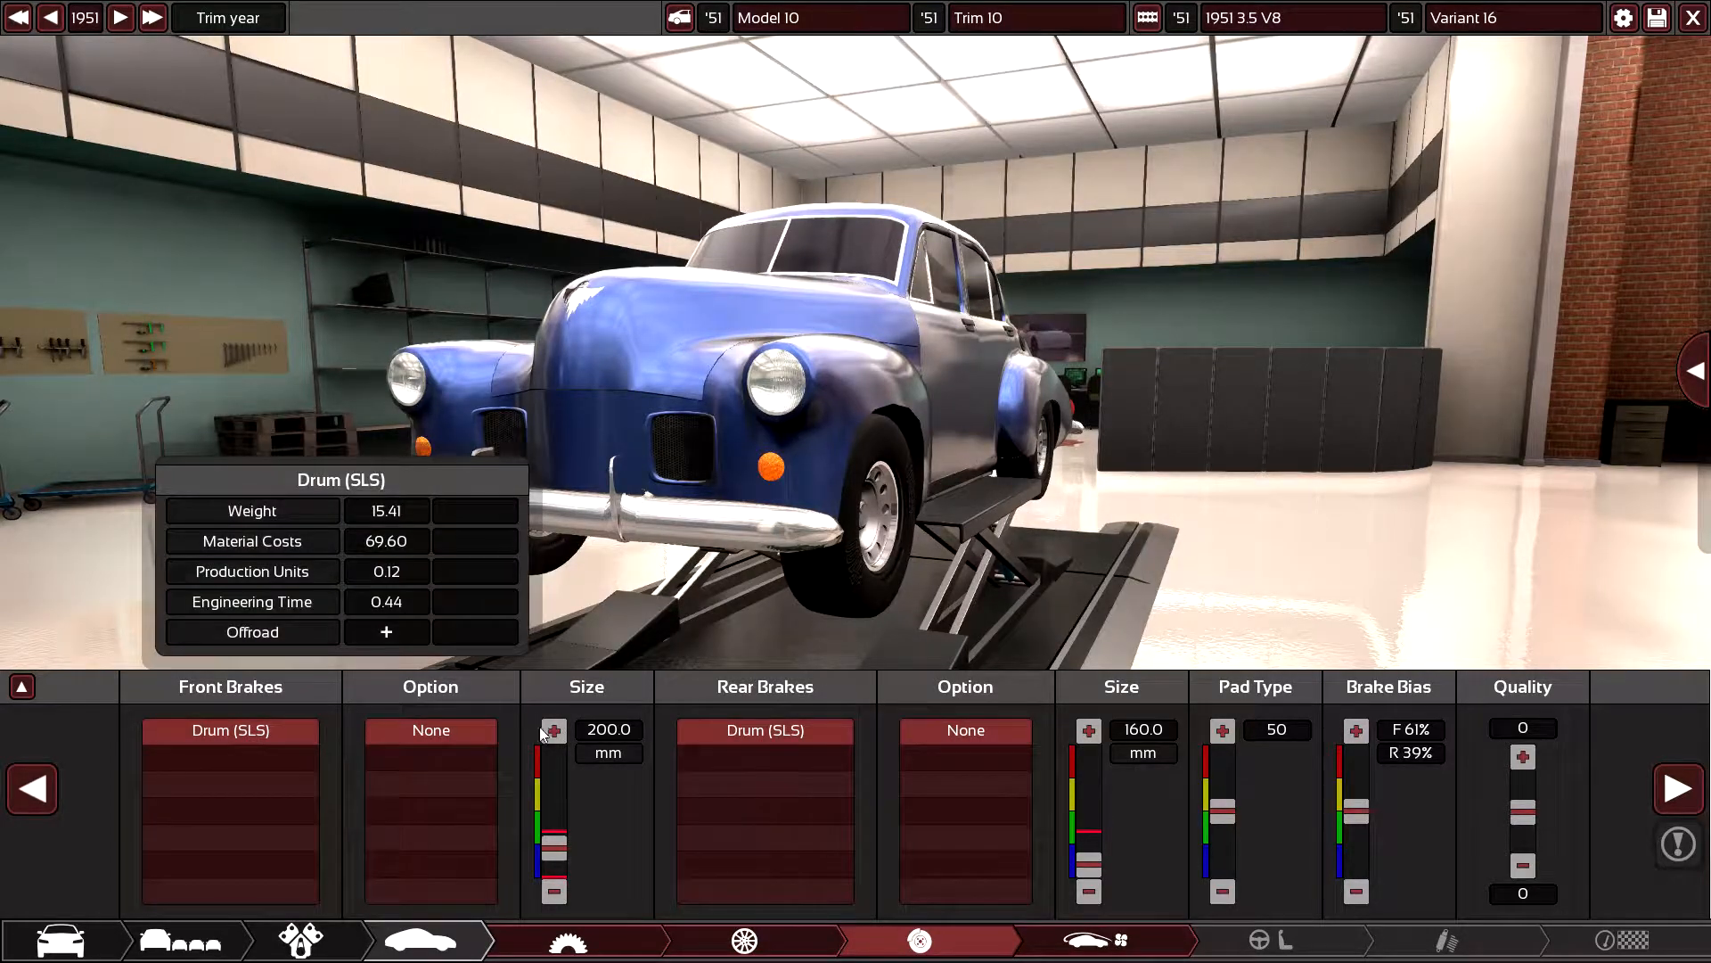
# - Set front drum brakes to 250 mm, rear to 225 mm, and choose no undertray
pyautogui.moveTo(579, 818); pyautogui.dragTo(580, 802)
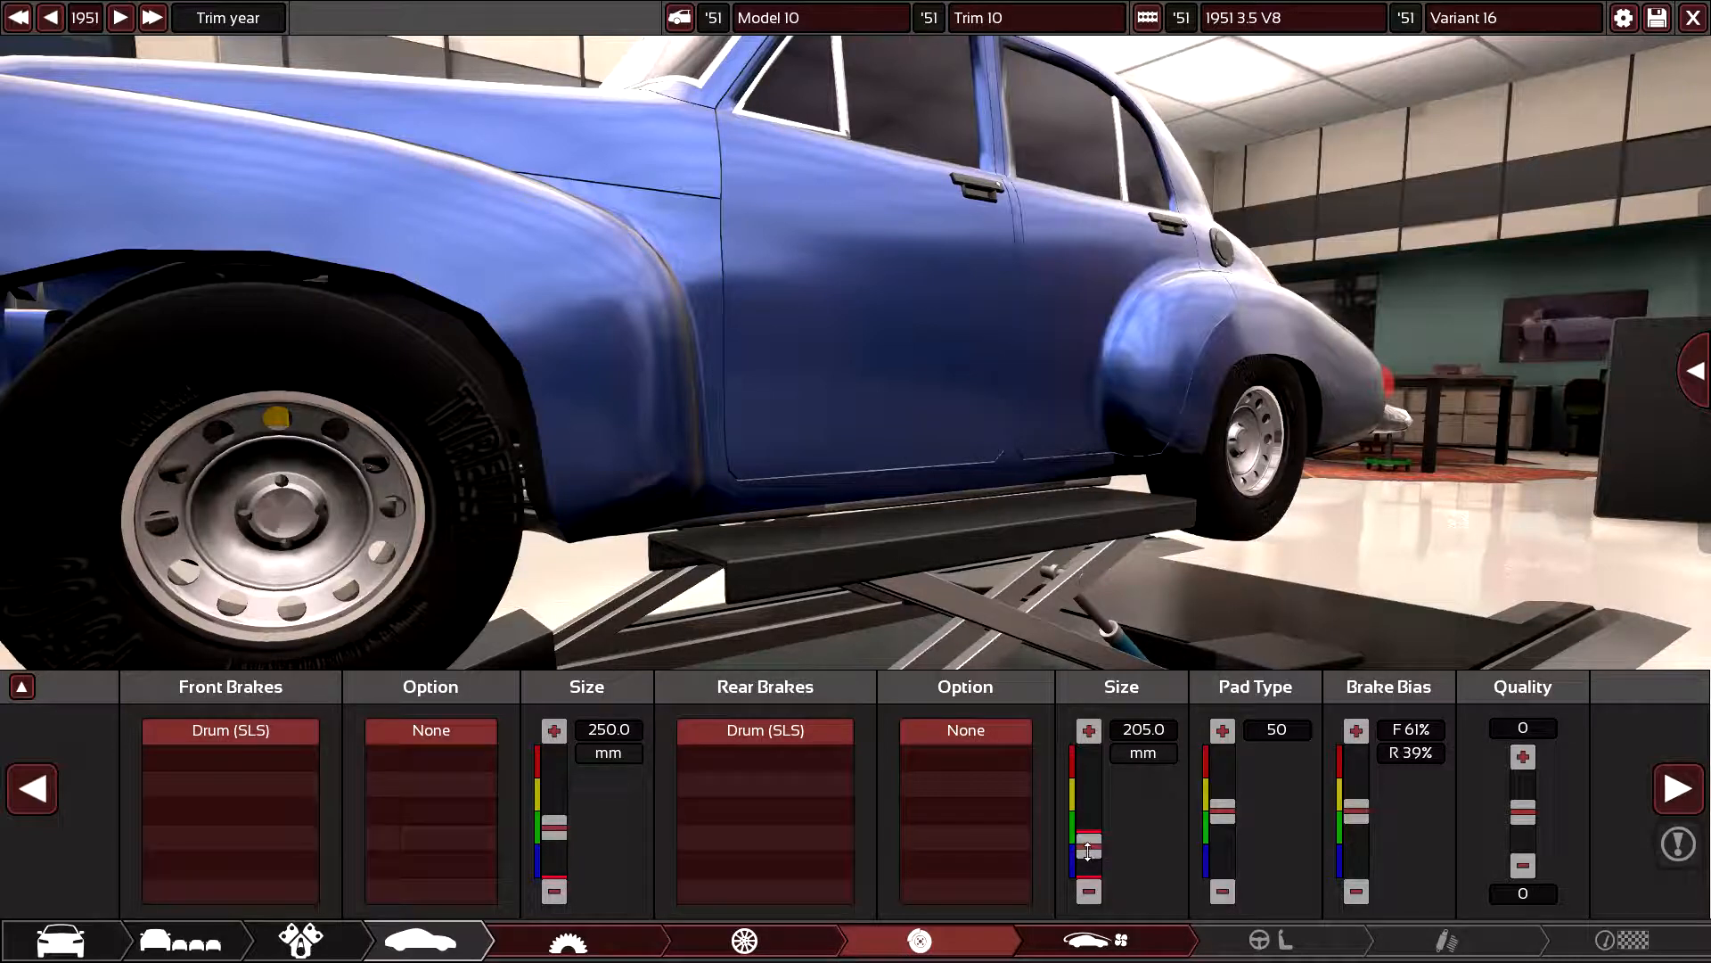
pyautogui.click(1098, 729)
pyautogui.click(1088, 894)
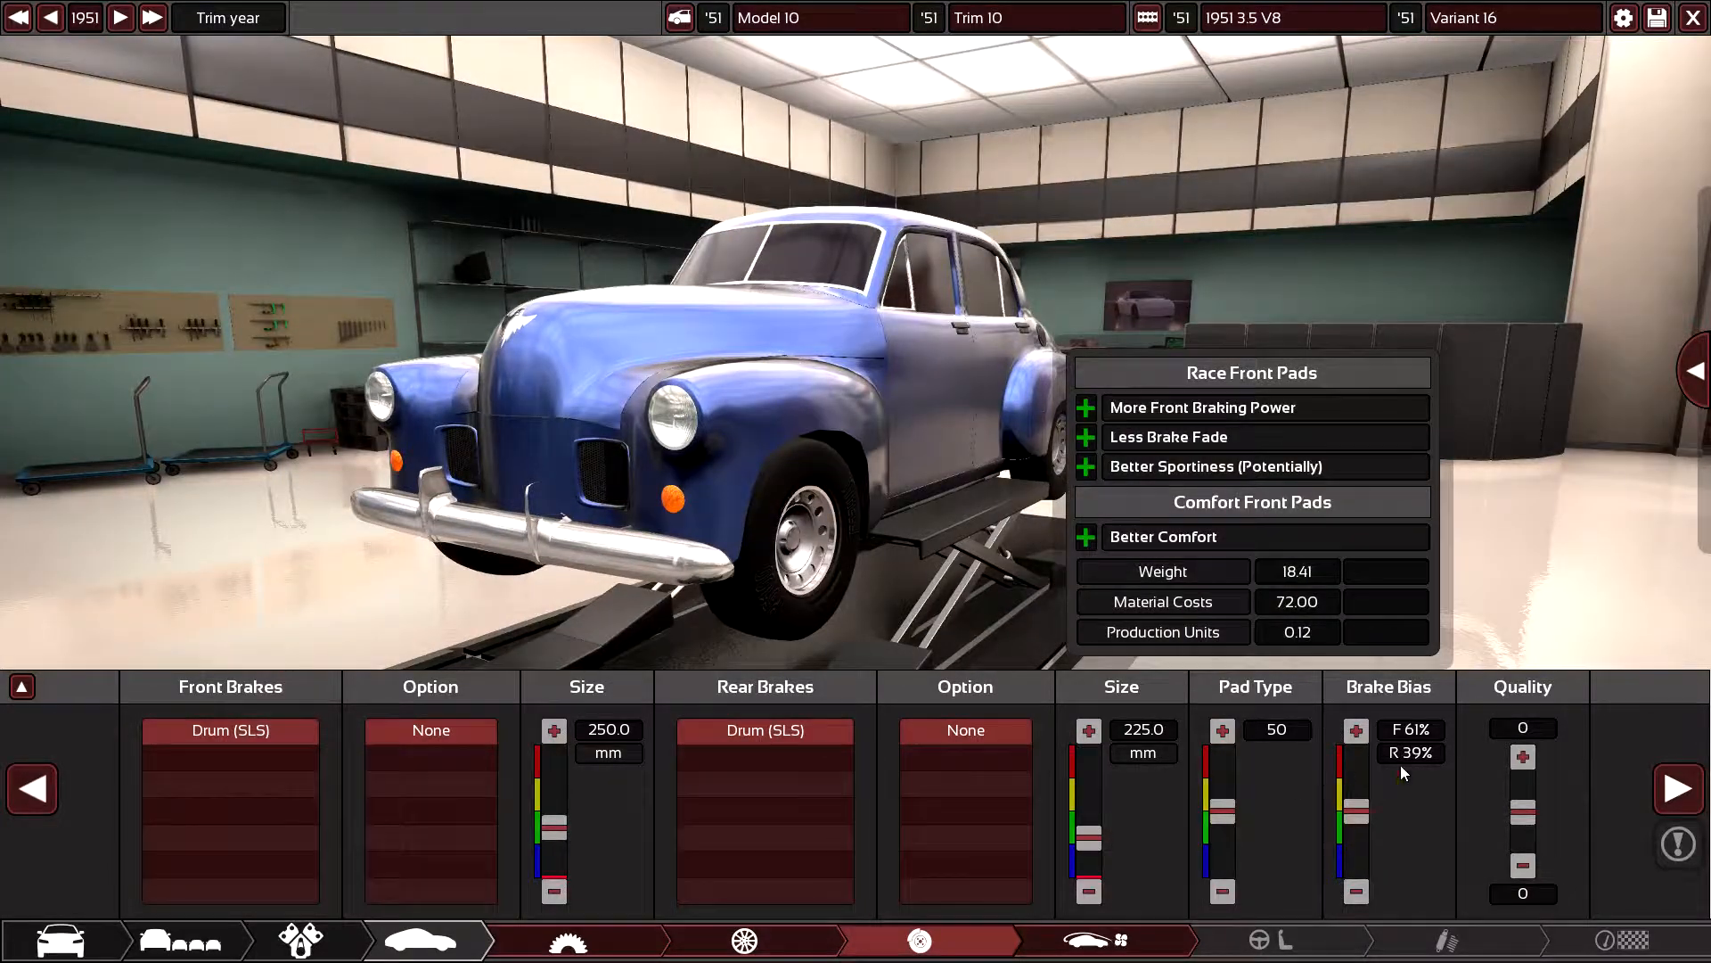
pyautogui.click(1677, 790)
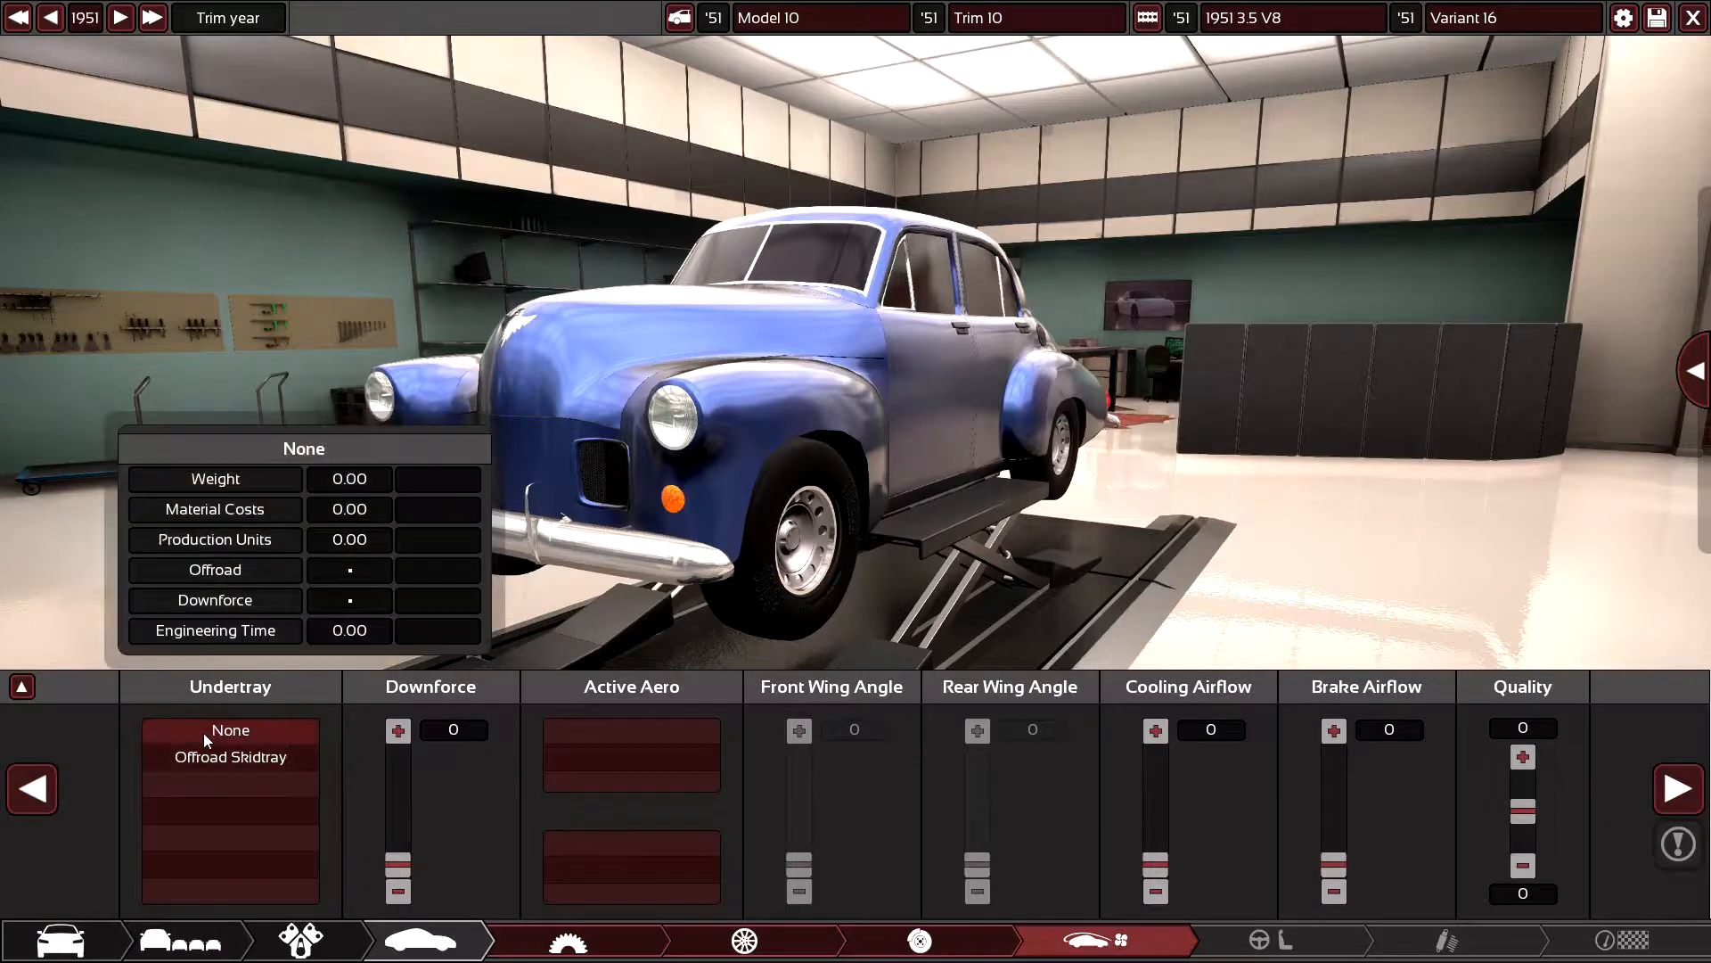
pyautogui.click(205, 735)
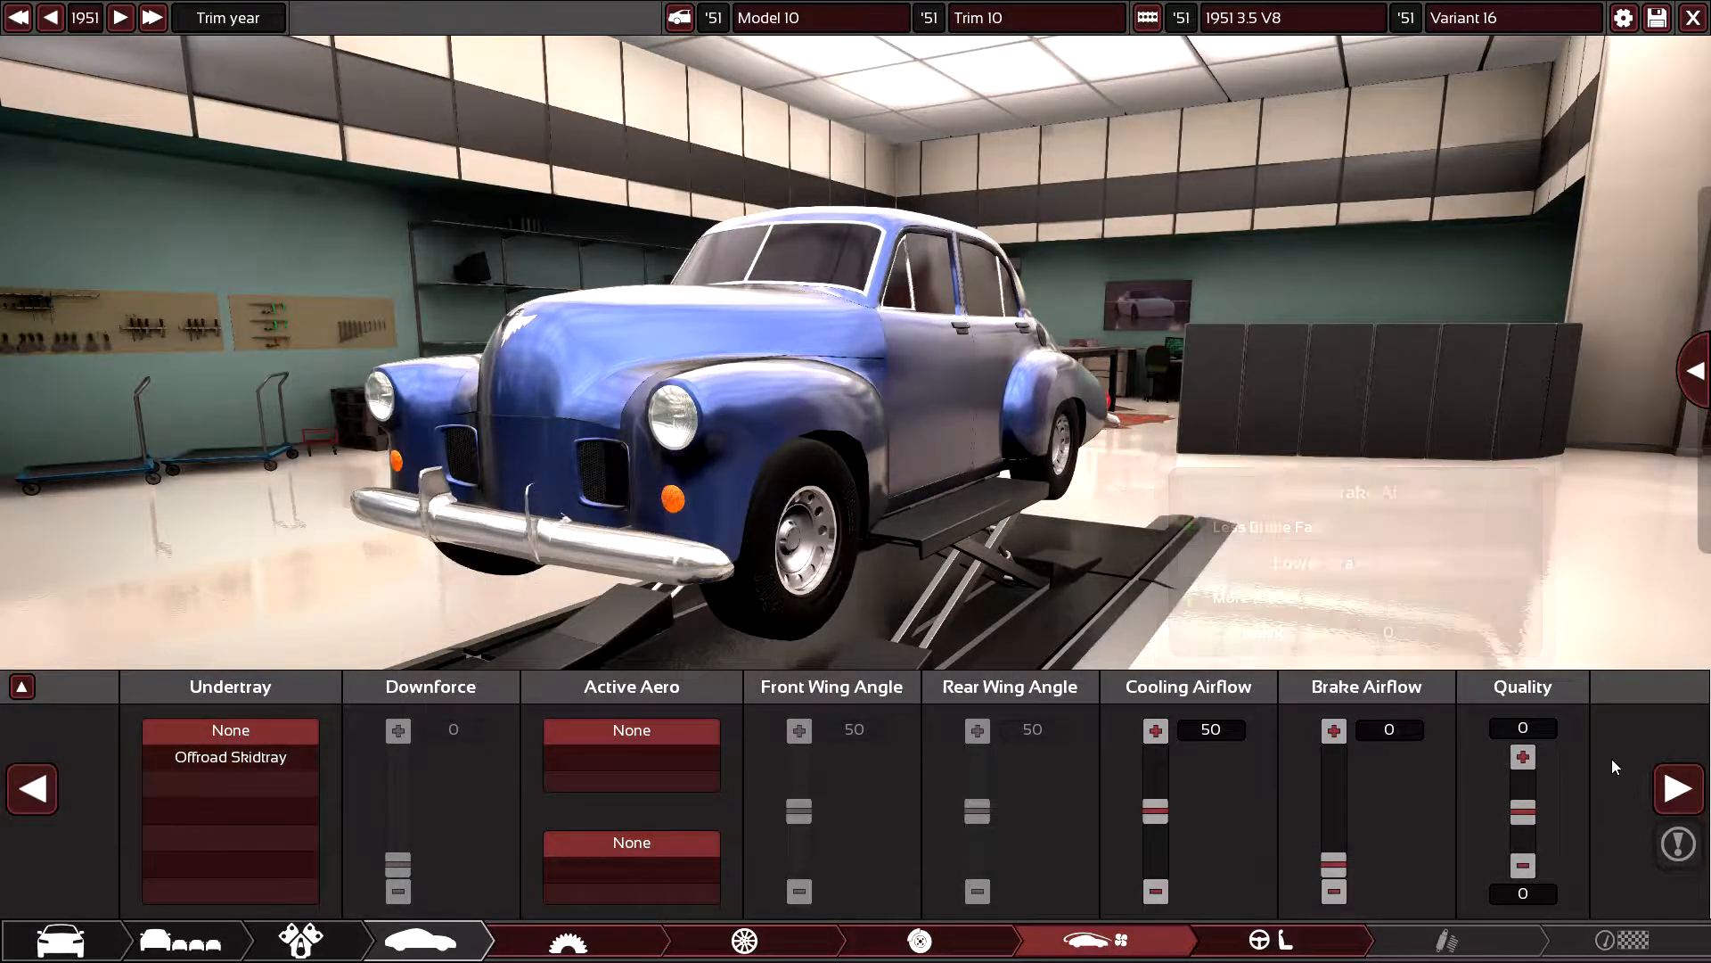
# - Choose six seats, Premium interior over Luxury, Premium AM Radio and Advanced 50s safety
pyautogui.click(1677, 789)
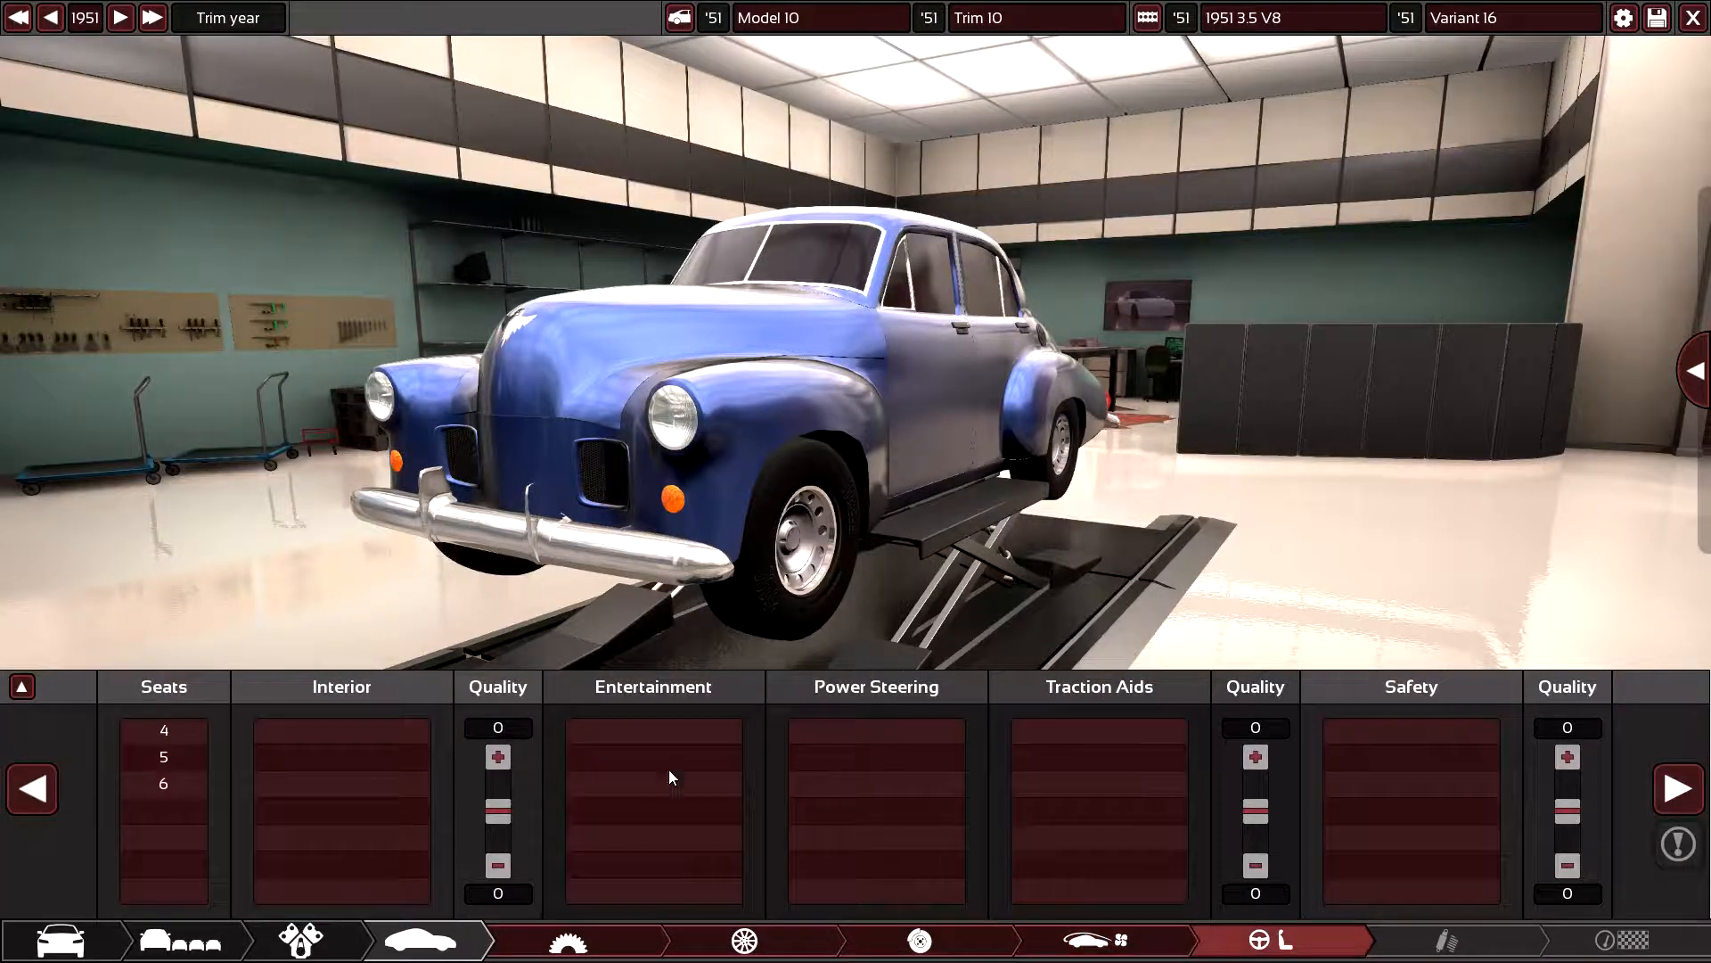
pyautogui.click(164, 784)
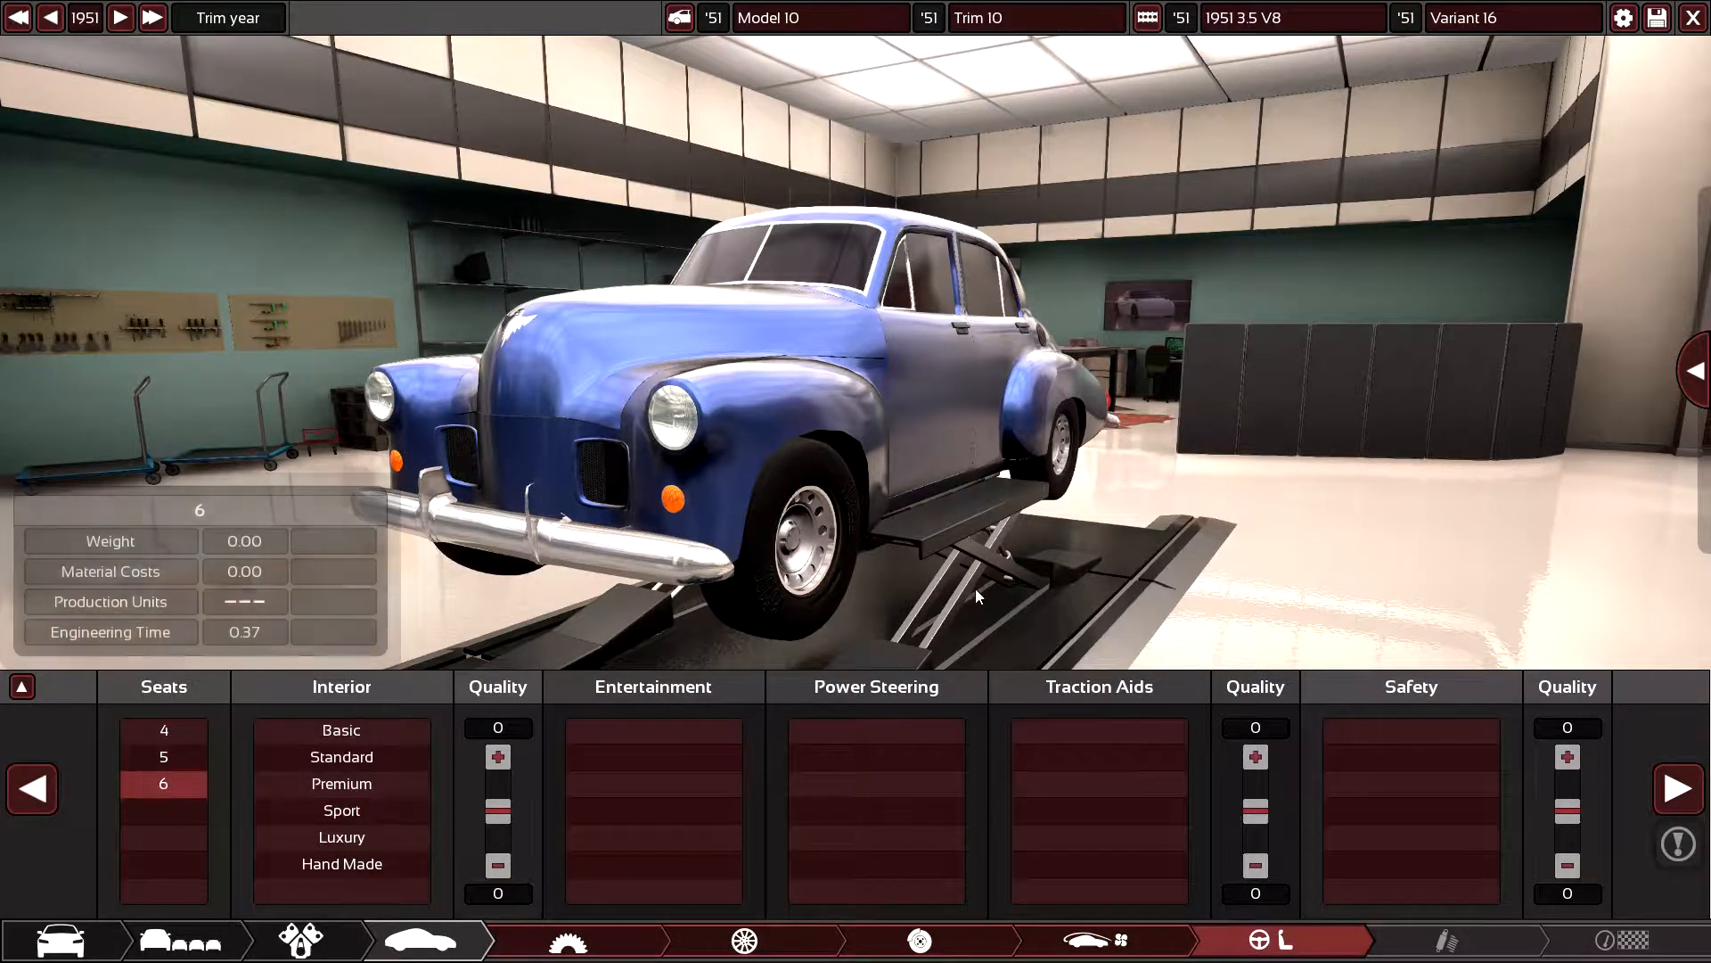
pyautogui.moveTo(975, 588); pyautogui.dragTo(1092, 541)
pyautogui.moveTo(1213, 545); pyautogui.dragTo(821, 448)
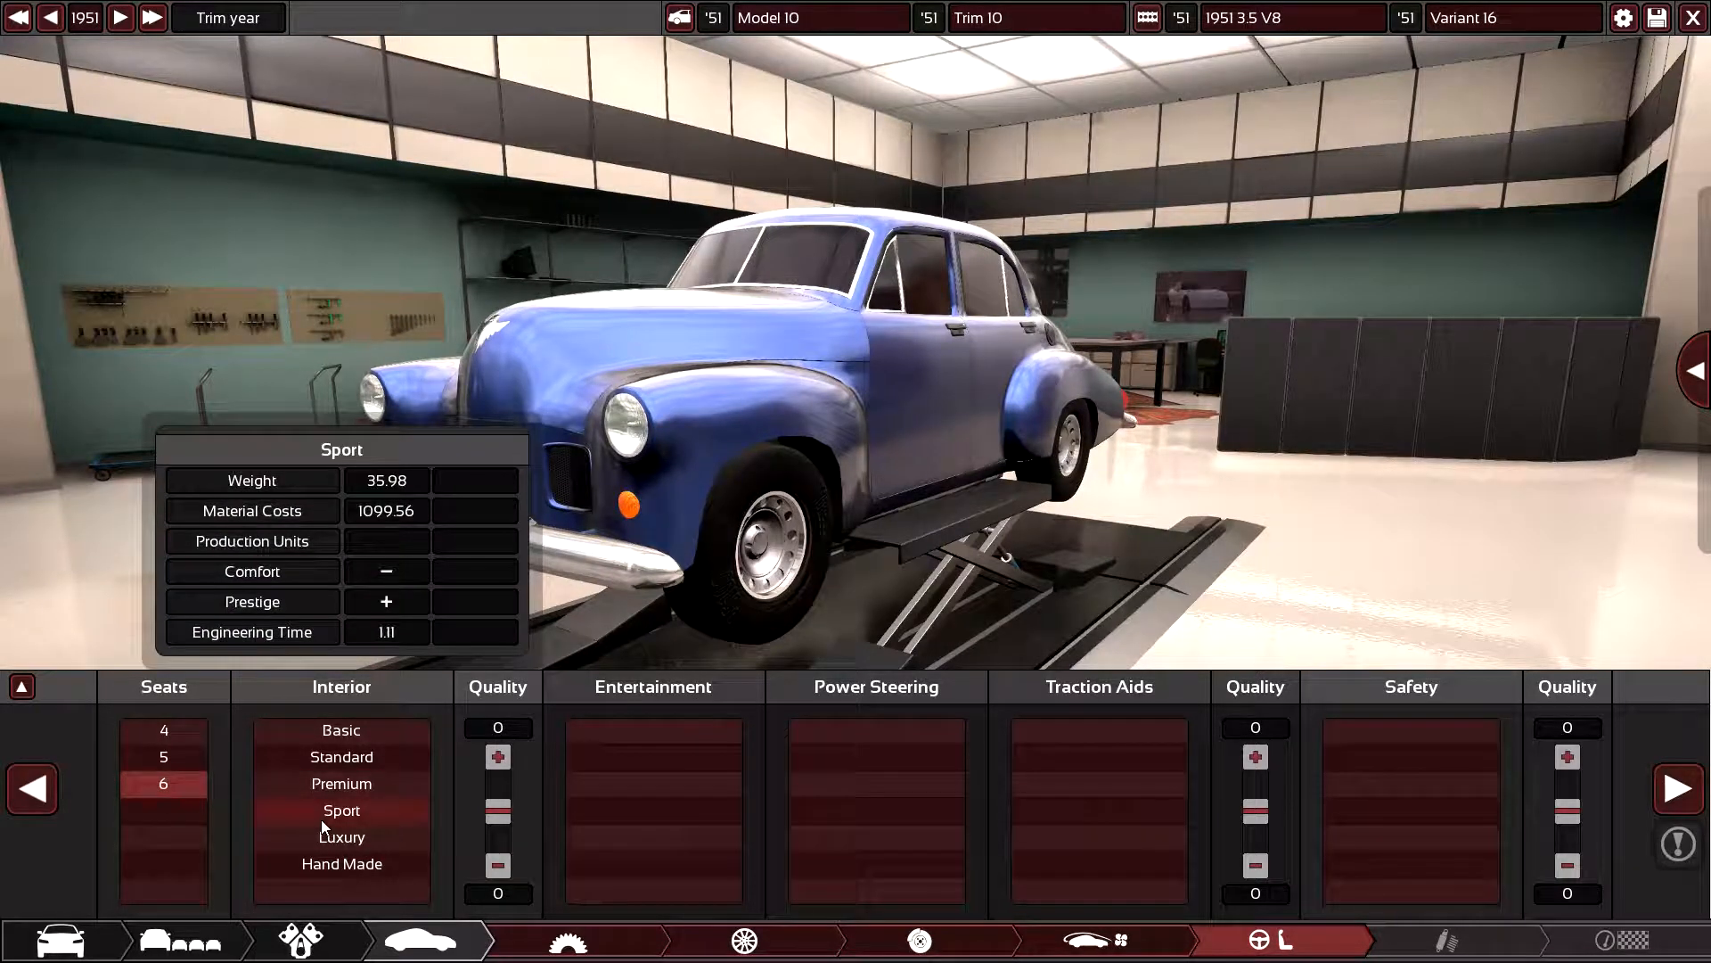
pyautogui.click(326, 834)
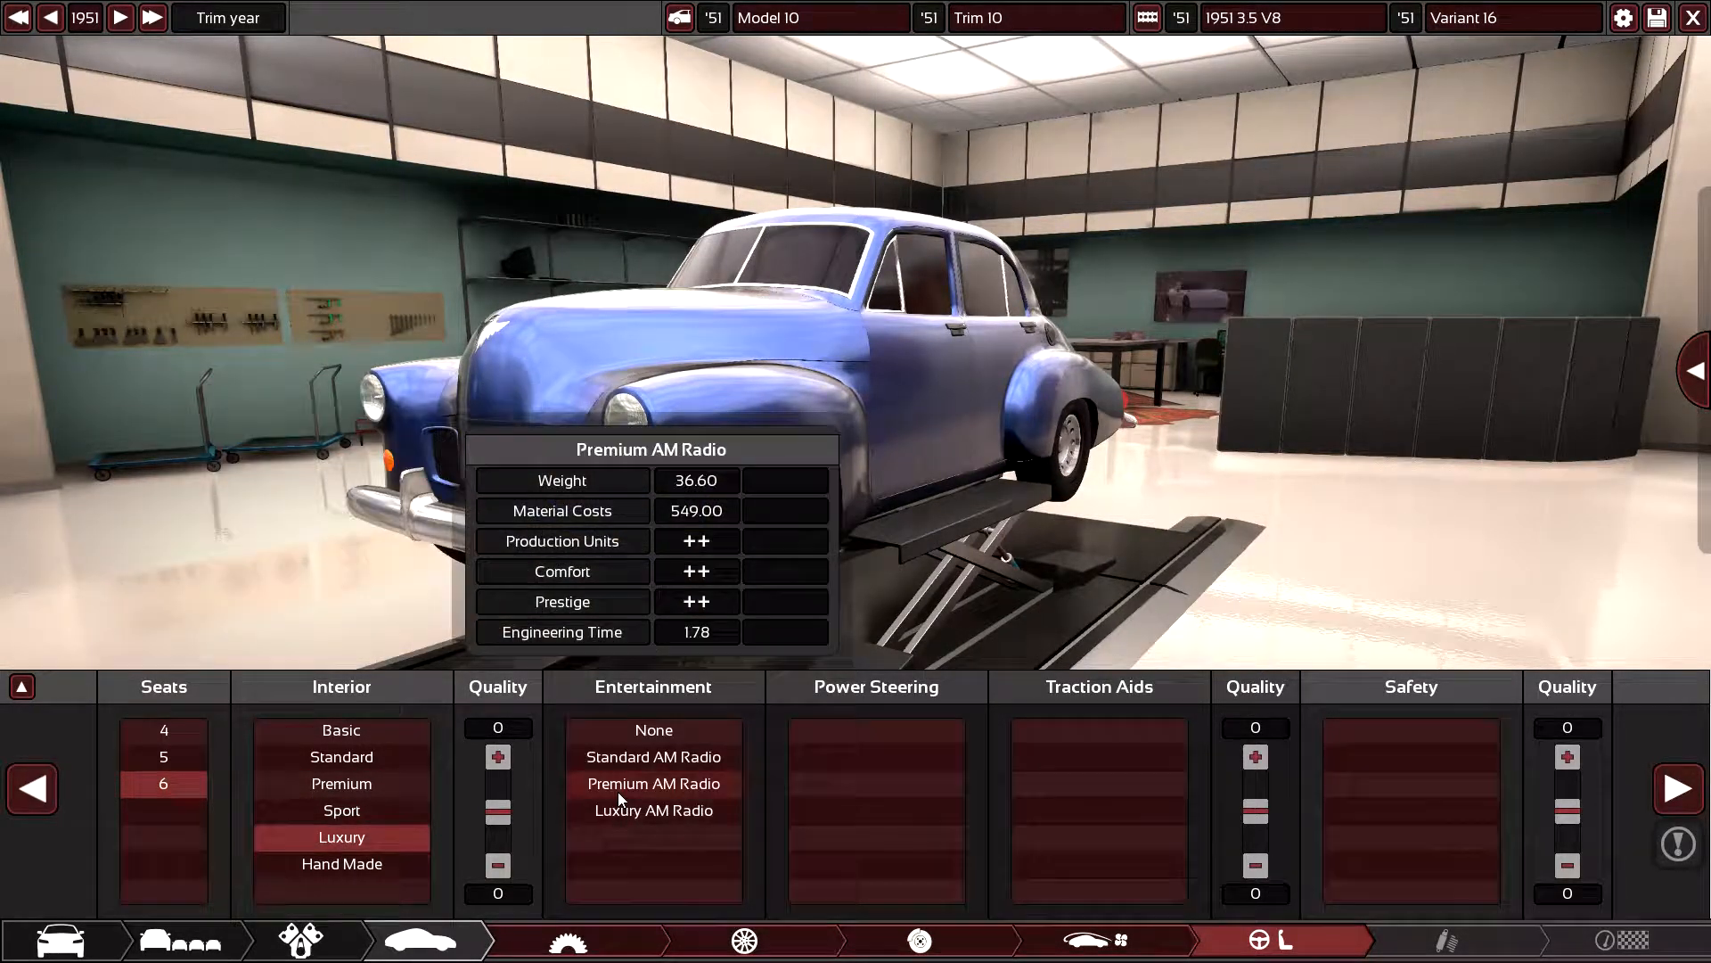
pyautogui.click(392, 786)
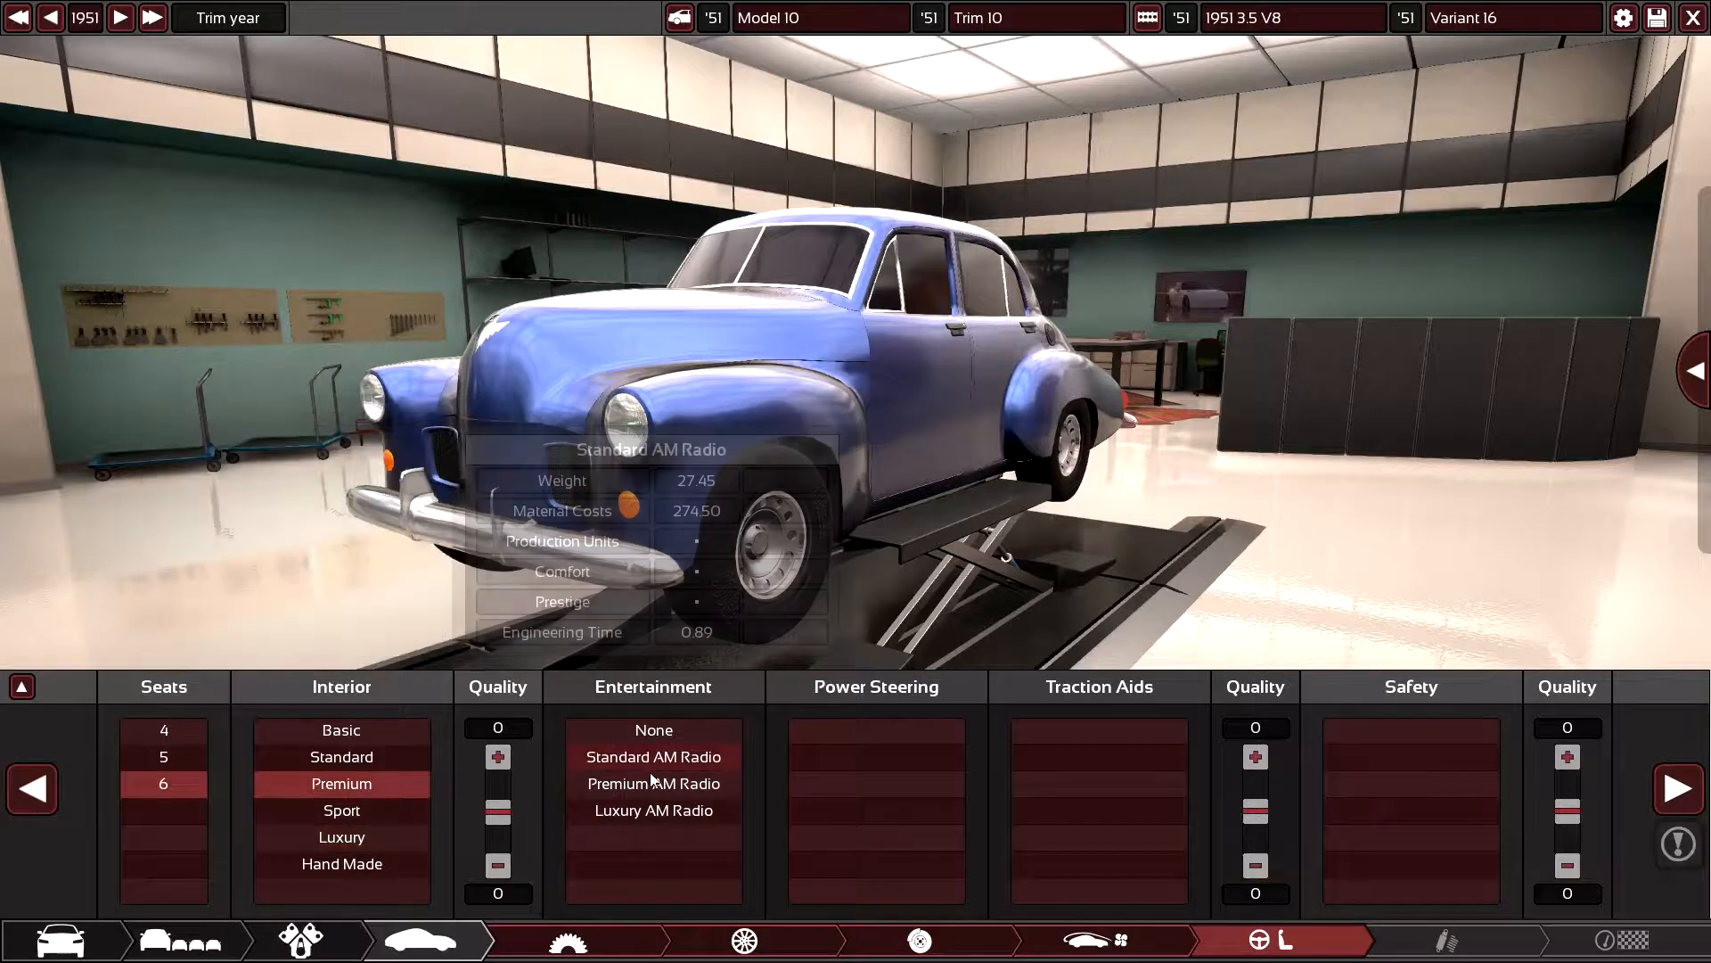
pyautogui.click(653, 790)
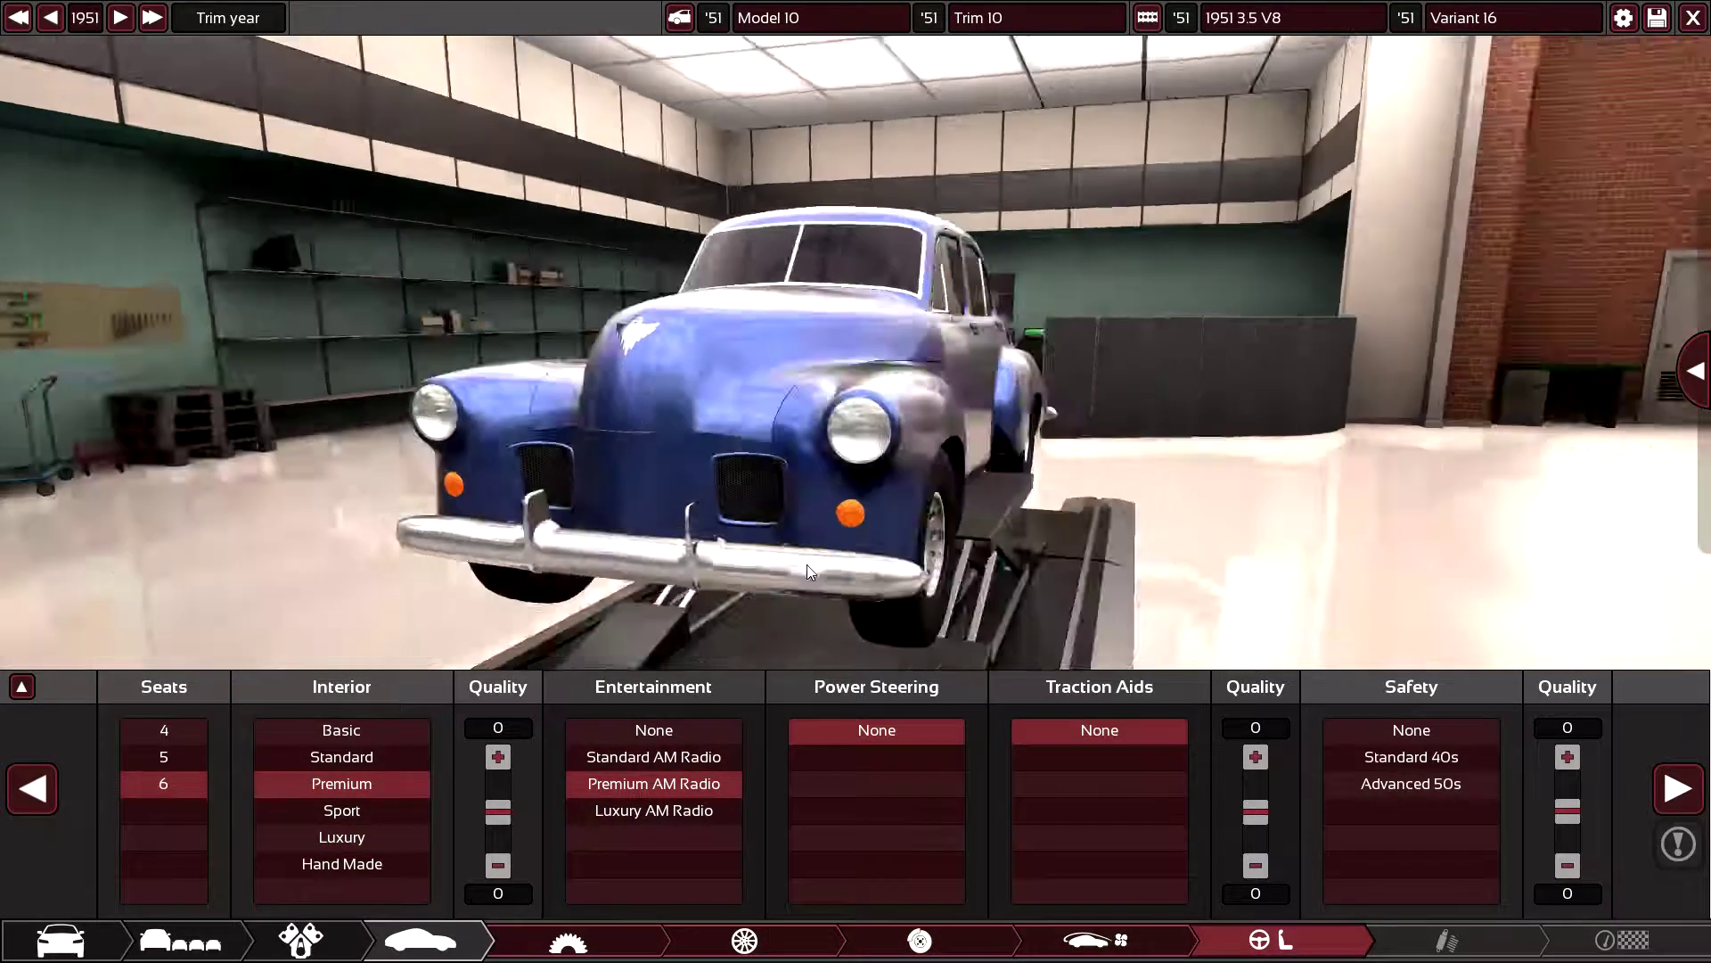
pyautogui.moveTo(562, 589)
pyautogui.mouseDown()
pyautogui.moveTo(1000, 570)
pyautogui.moveTo(446, 571)
pyautogui.mouseUp()
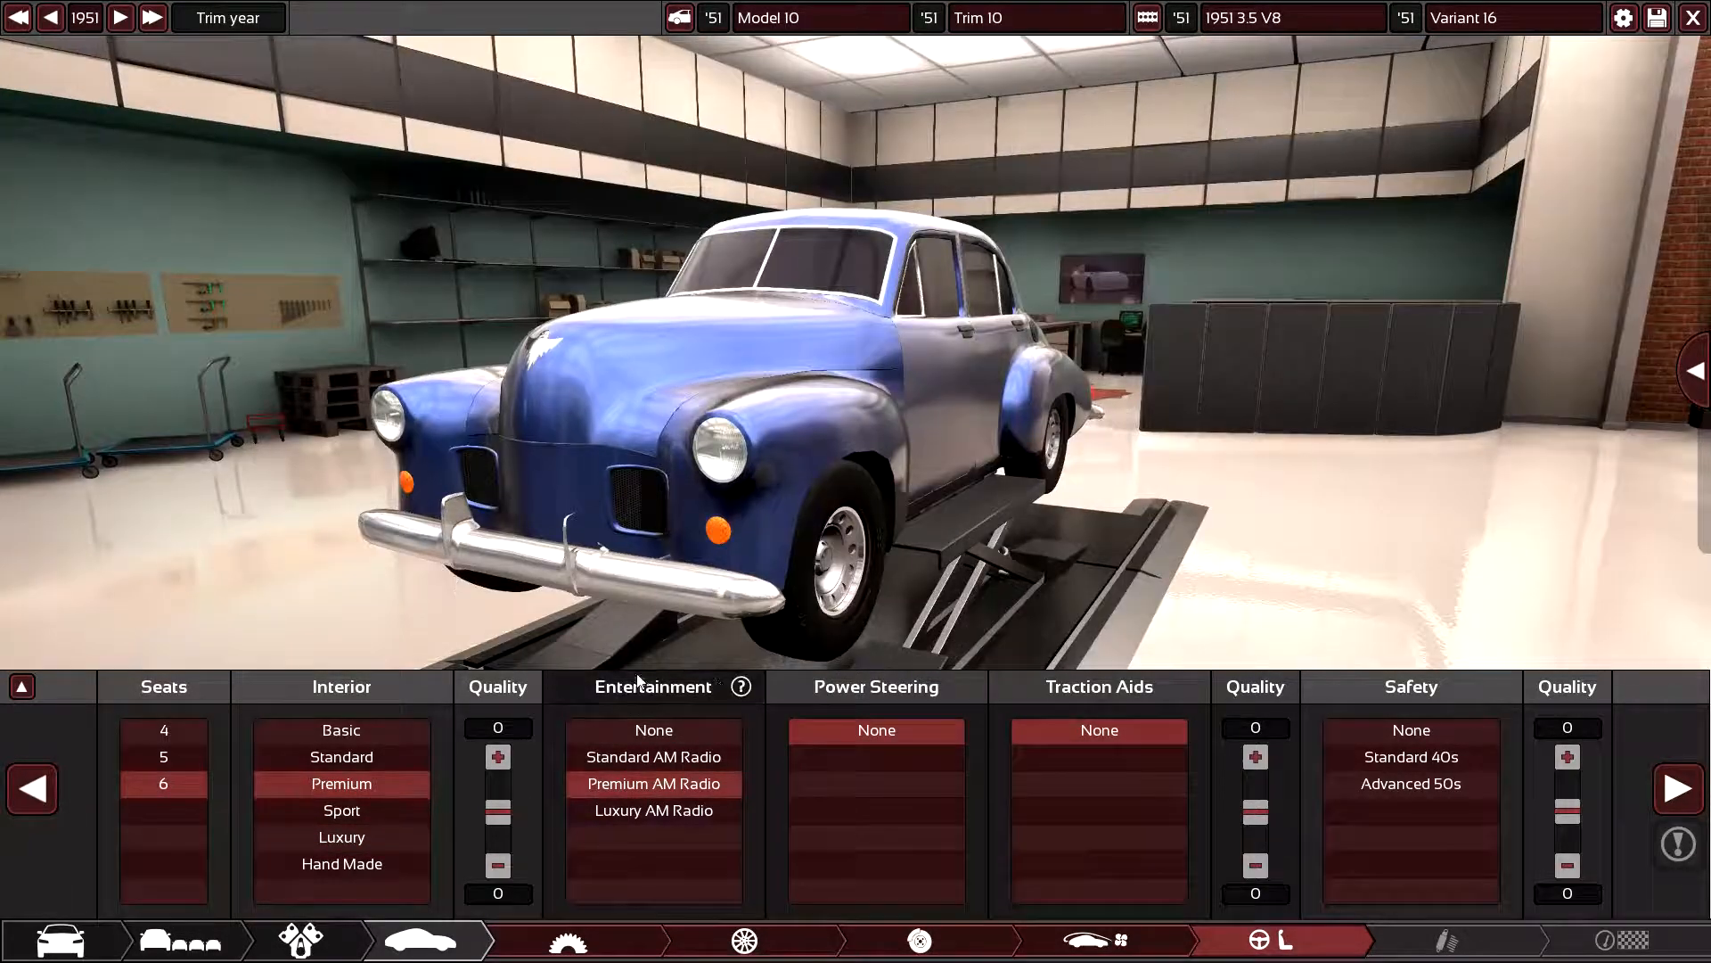
pyautogui.click(1434, 784)
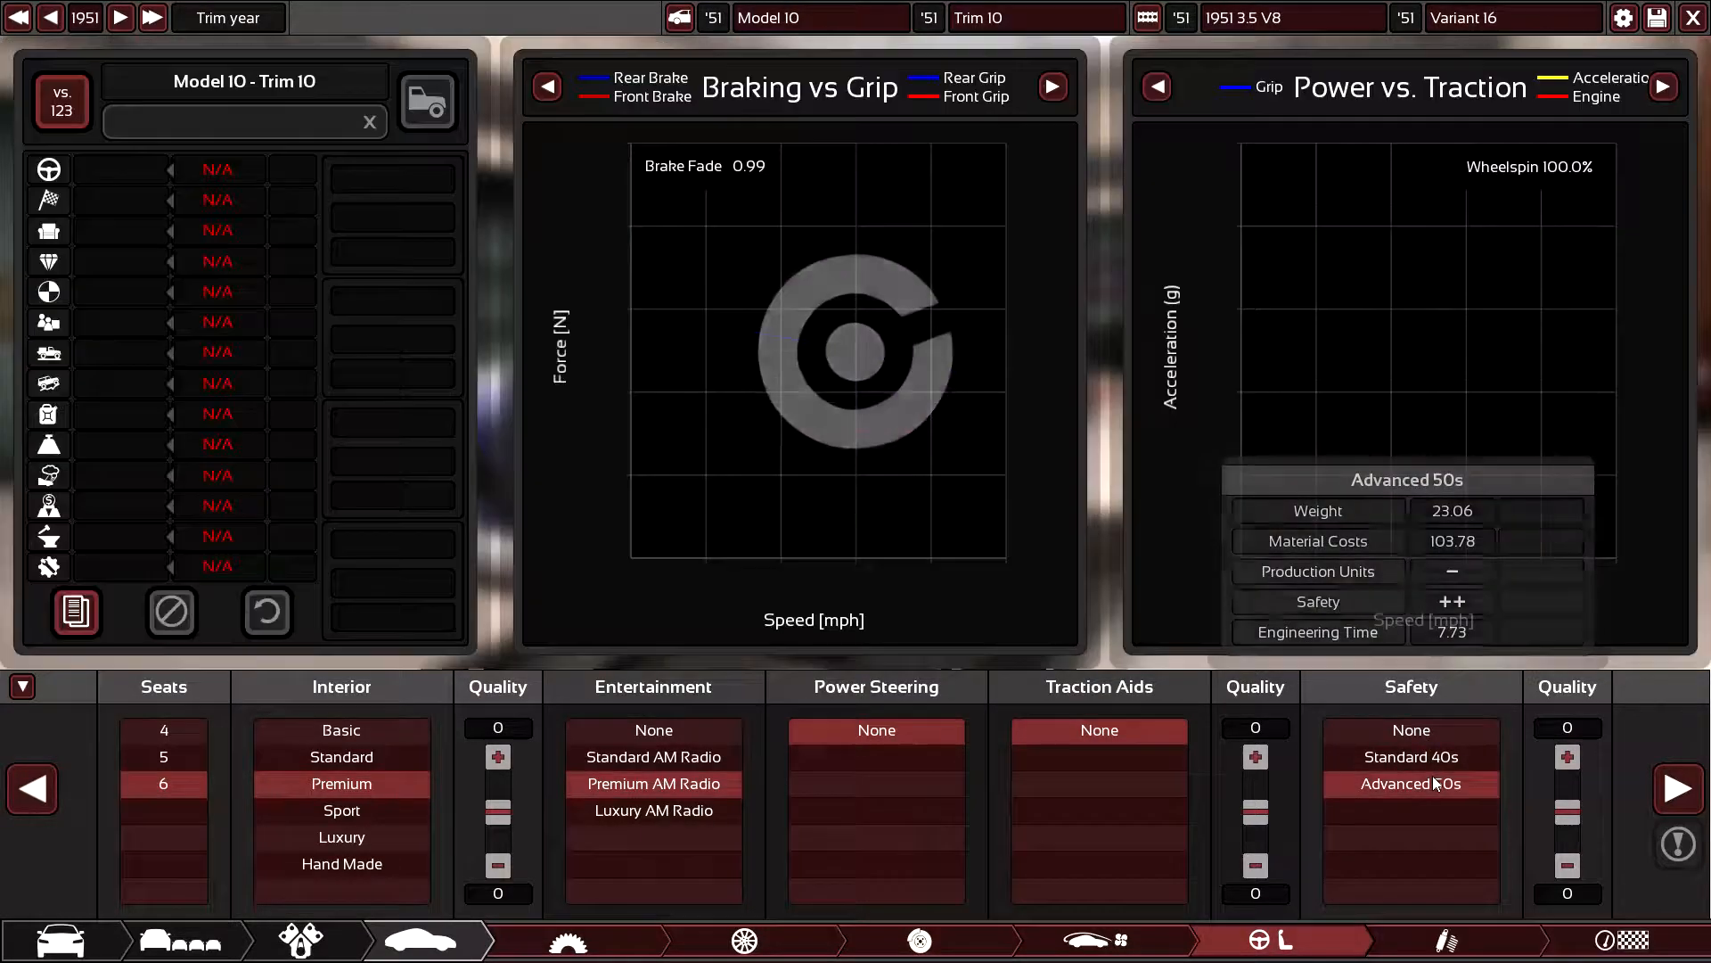
# - Apply the Comfort suspension tuning for a 332.3 mm ride height and view the car
pyautogui.click(1676, 789)
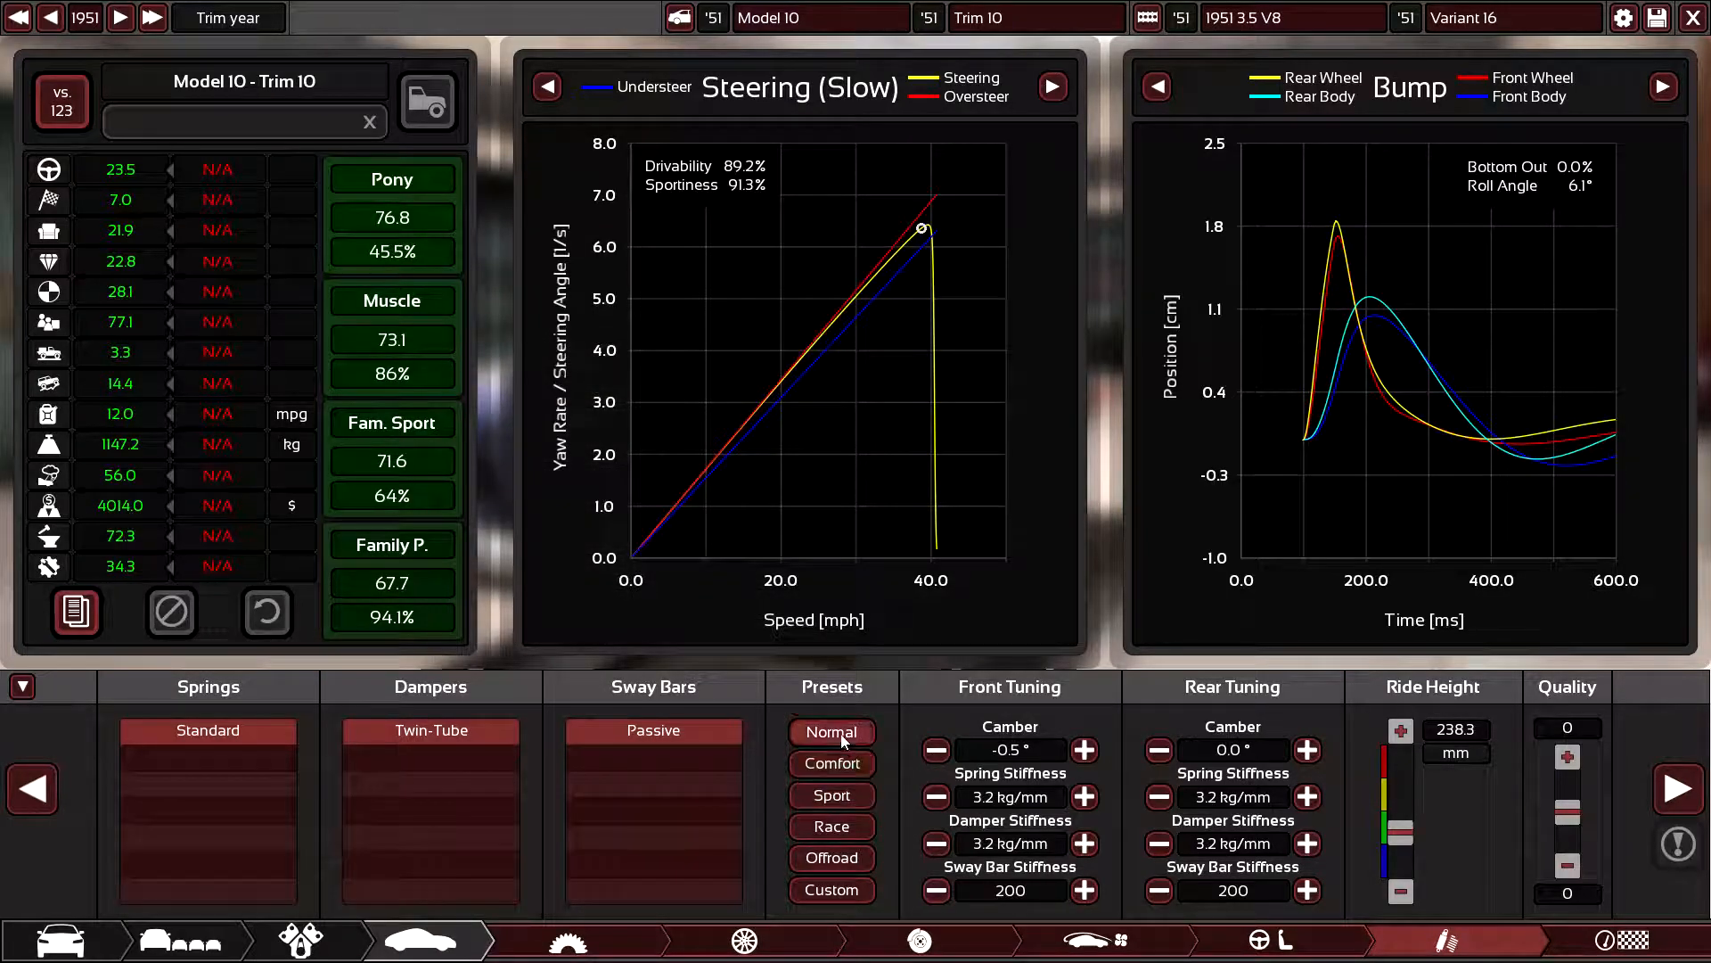
pyautogui.click(838, 763)
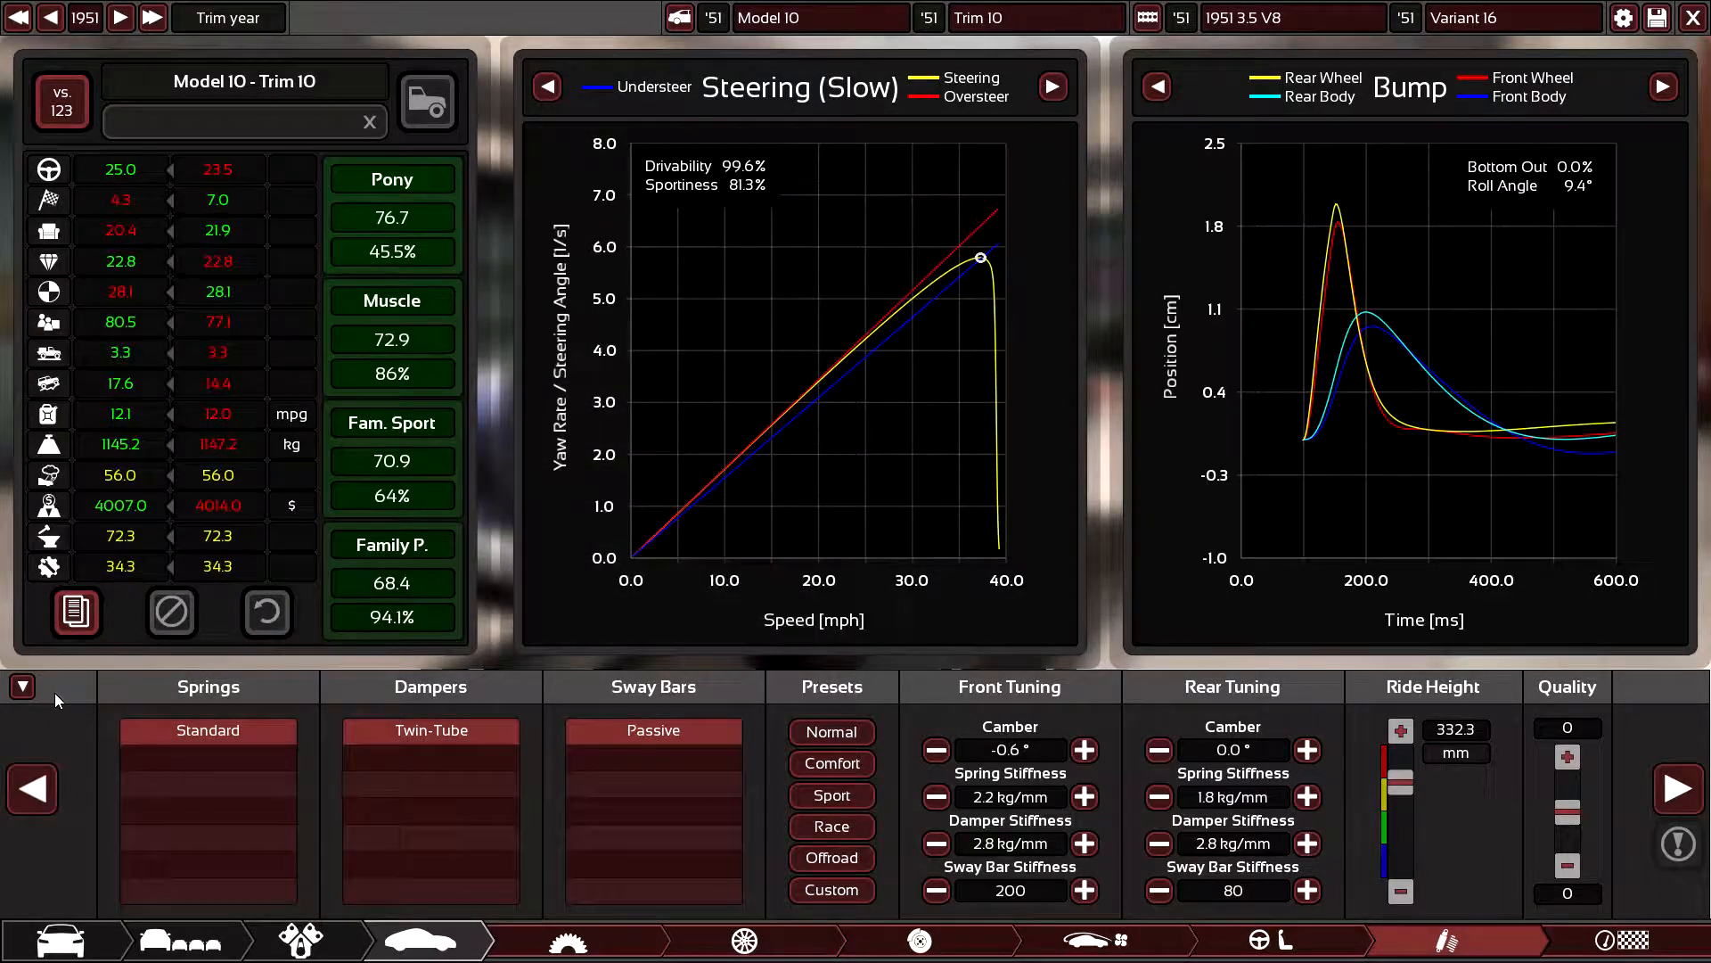
pyautogui.click(21, 687)
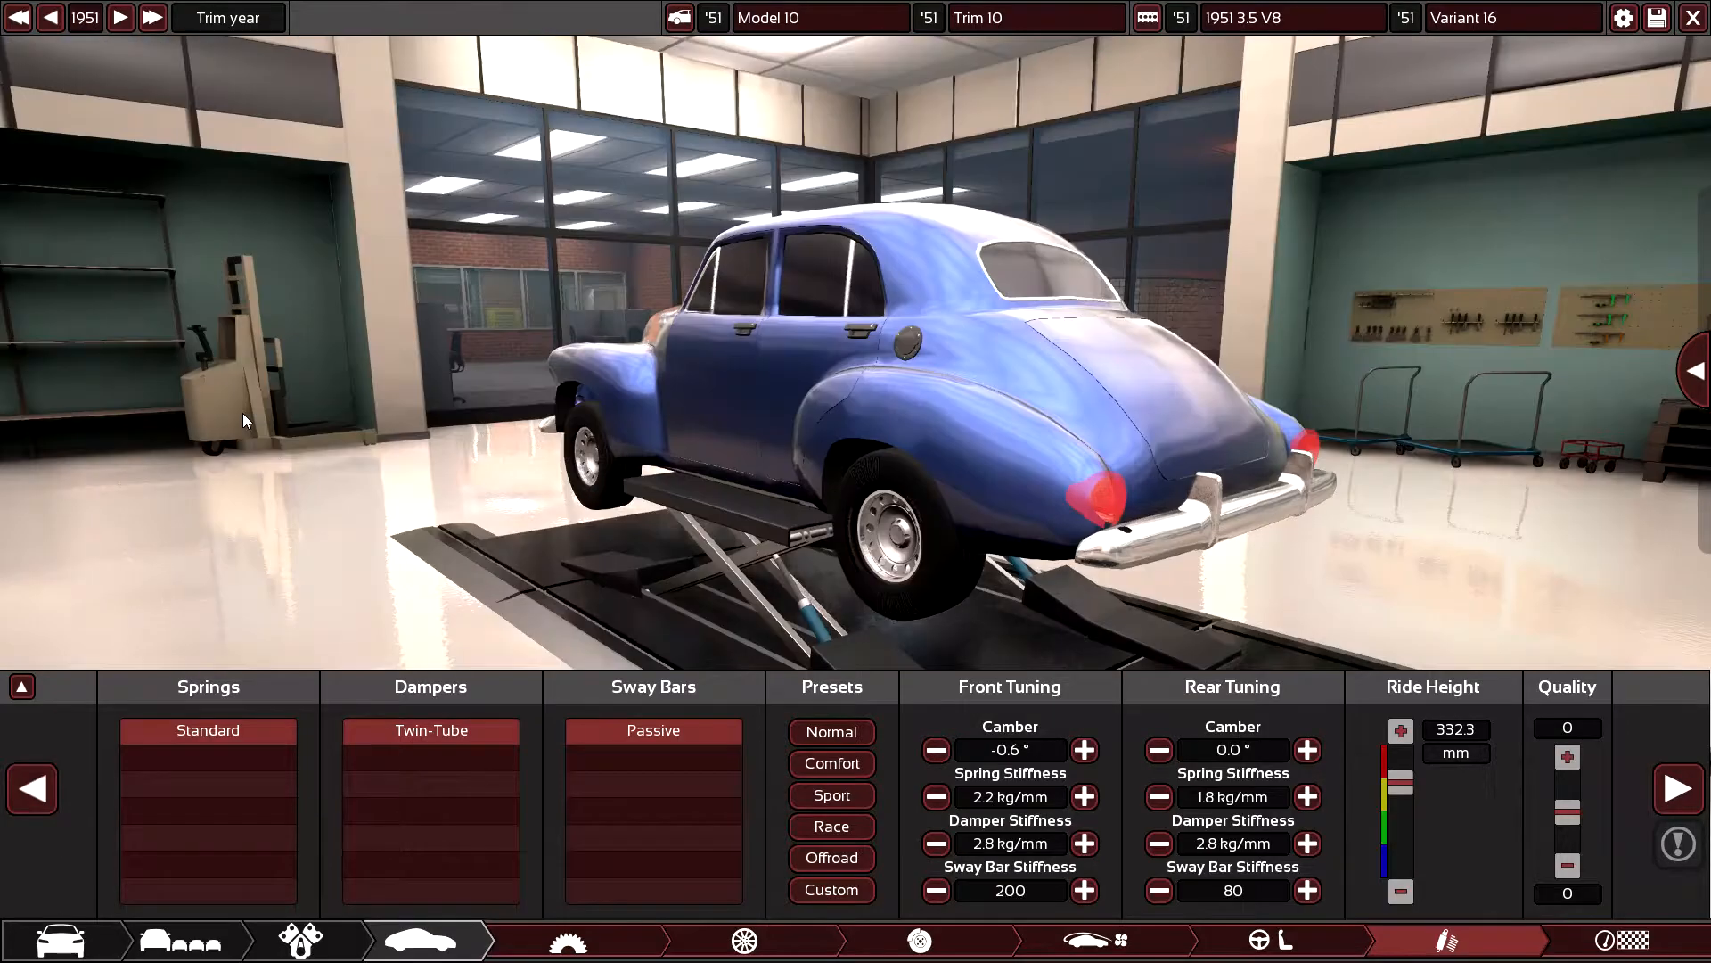
pyautogui.moveTo(243, 413)
pyautogui.mouseDown()
pyautogui.moveTo(697, 419)
pyautogui.moveTo(794, 354)
pyautogui.moveTo(876, 371)
pyautogui.moveTo(935, 331)
pyautogui.moveTo(921, 423)
pyautogui.moveTo(884, 493)
pyautogui.moveTo(1285, 531)
pyautogui.mouseUp()
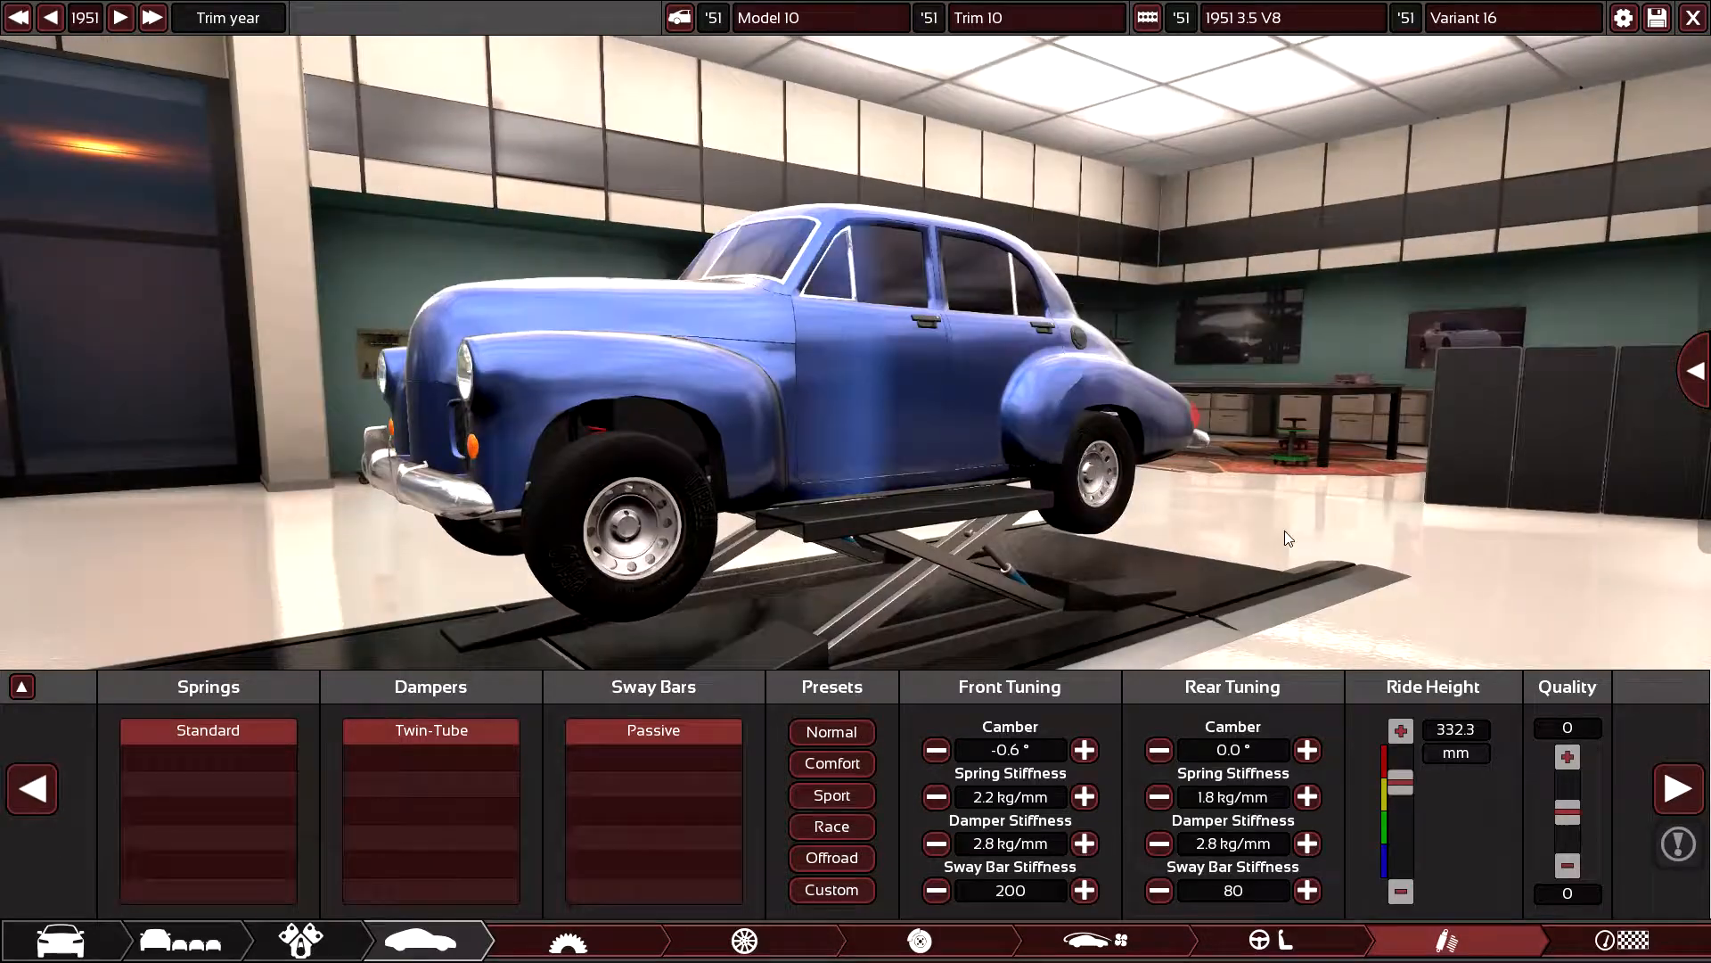
# - Bring up the overall stats page while orbiting to a rear three-quarter view
pyautogui.click(1678, 789)
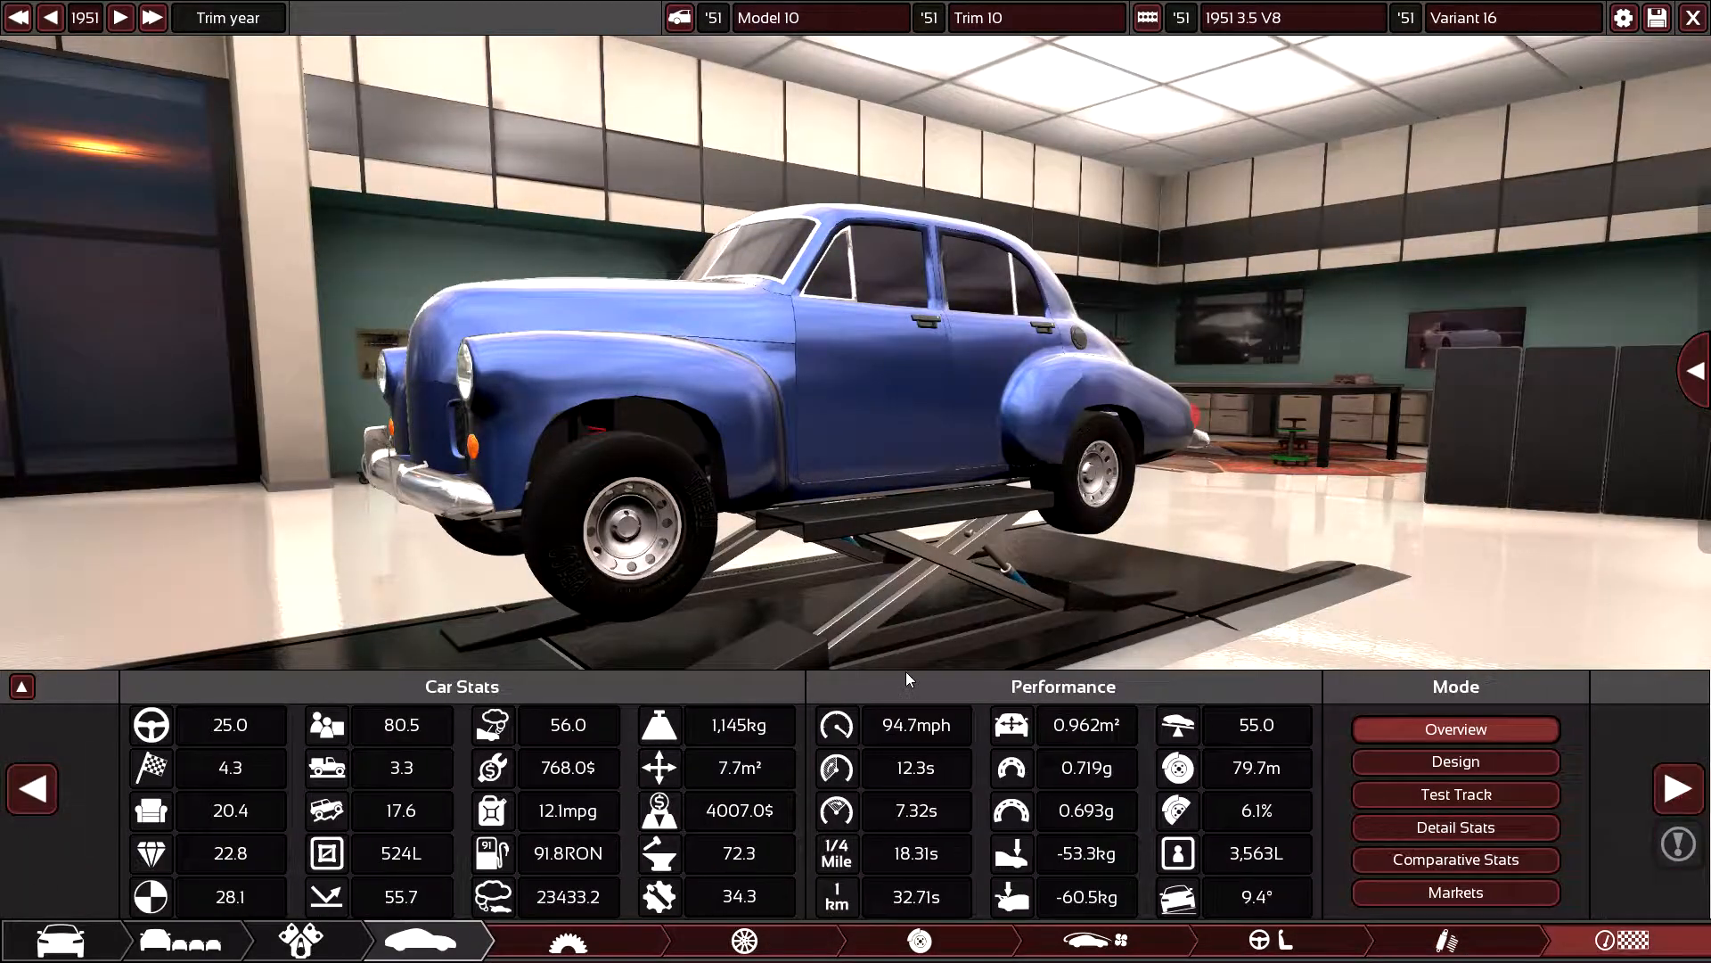
pyautogui.moveTo(906, 671); pyautogui.dragTo(618, 583)
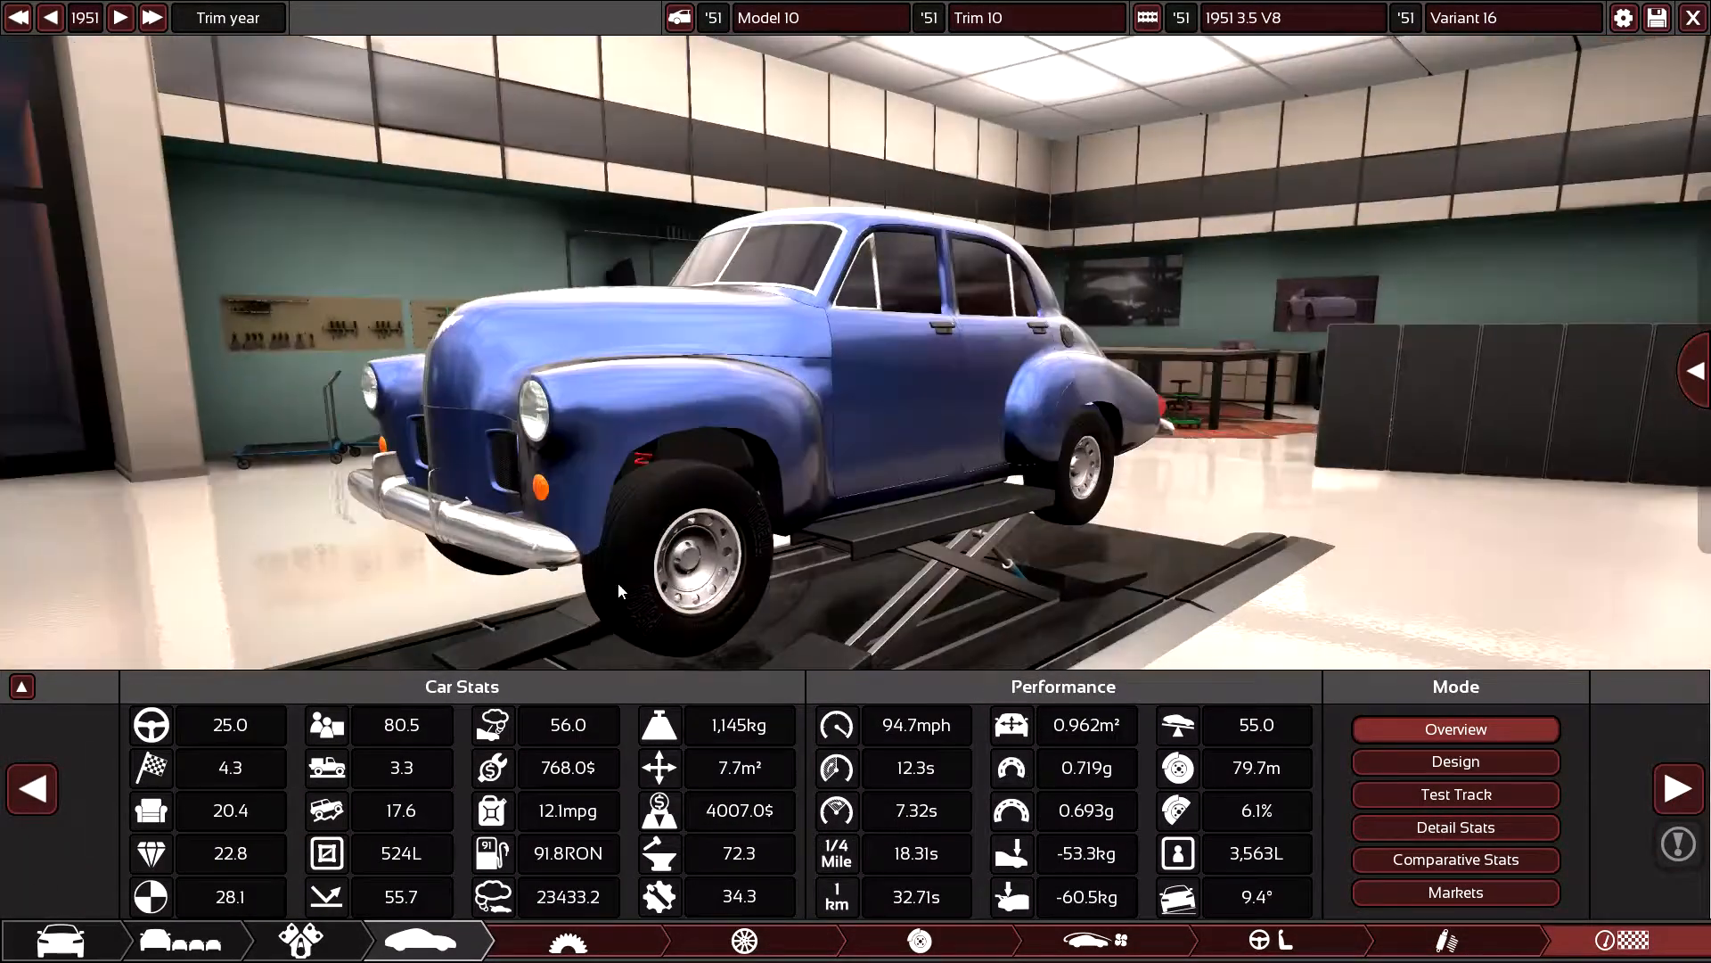
pyautogui.moveTo(617, 583)
pyautogui.mouseDown()
pyautogui.moveTo(424, 560)
pyautogui.moveTo(280, 580)
pyautogui.moveTo(20, 682)
pyautogui.mouseUp()
# - Return to suspension, compare Sport and Comfort tunings and nudge the ride height down
pyautogui.click(34, 789)
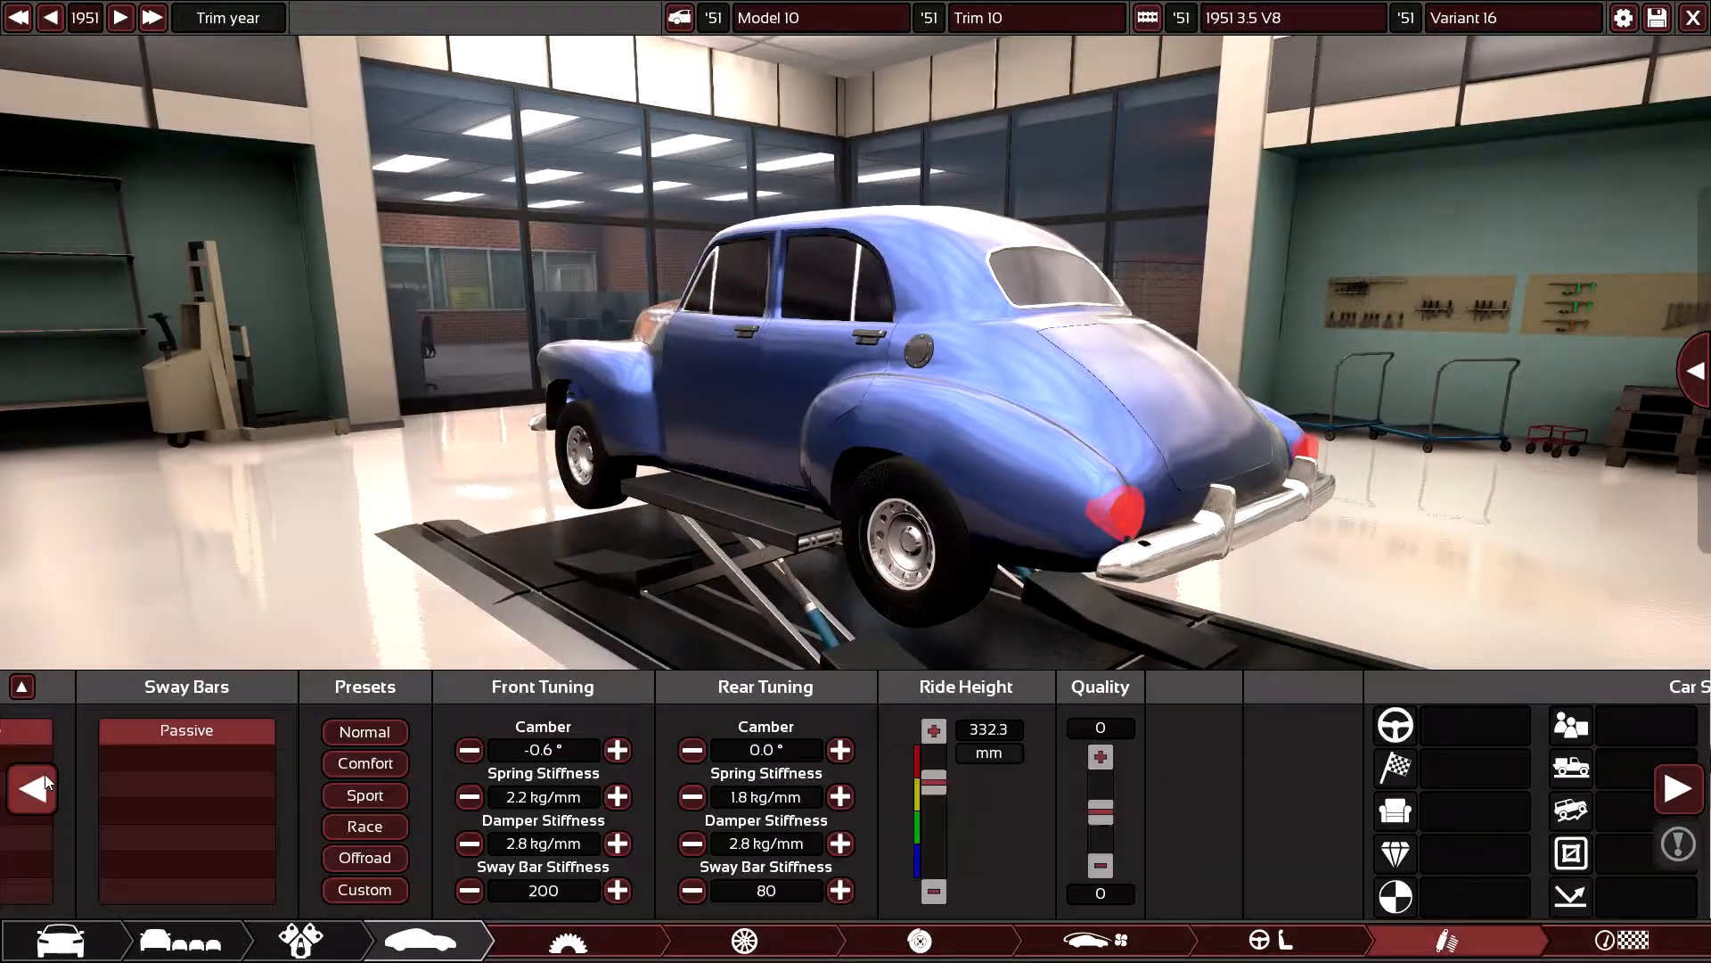
pyautogui.click(846, 798)
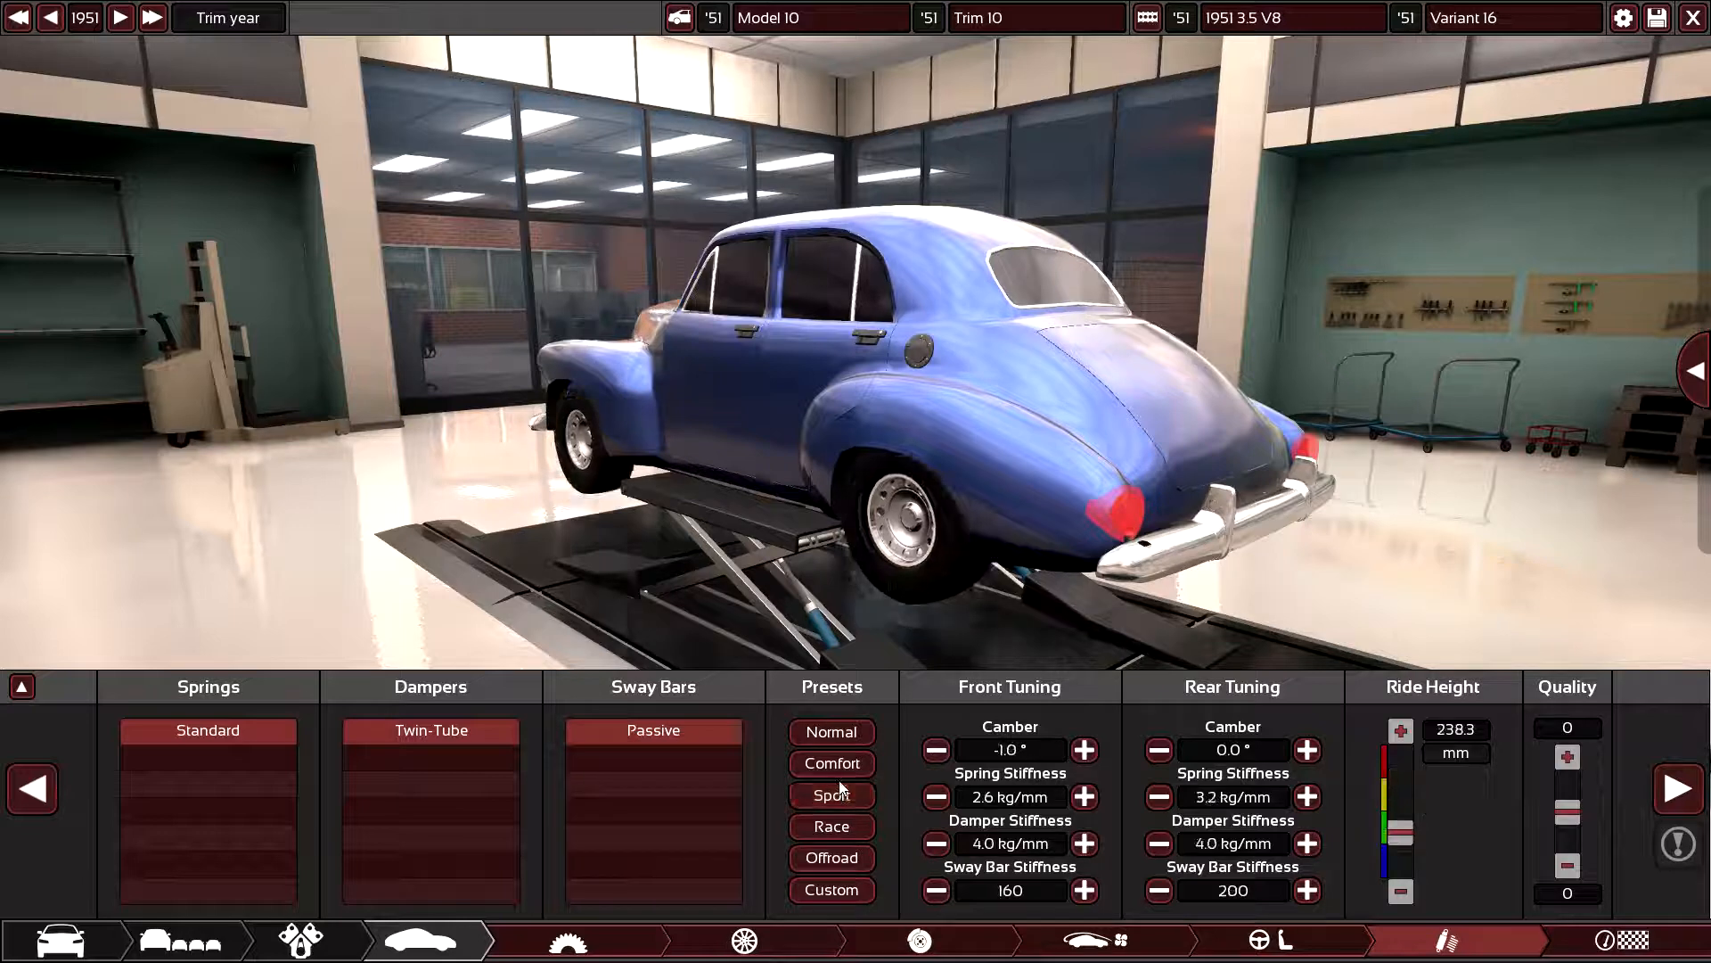
pyautogui.click(845, 773)
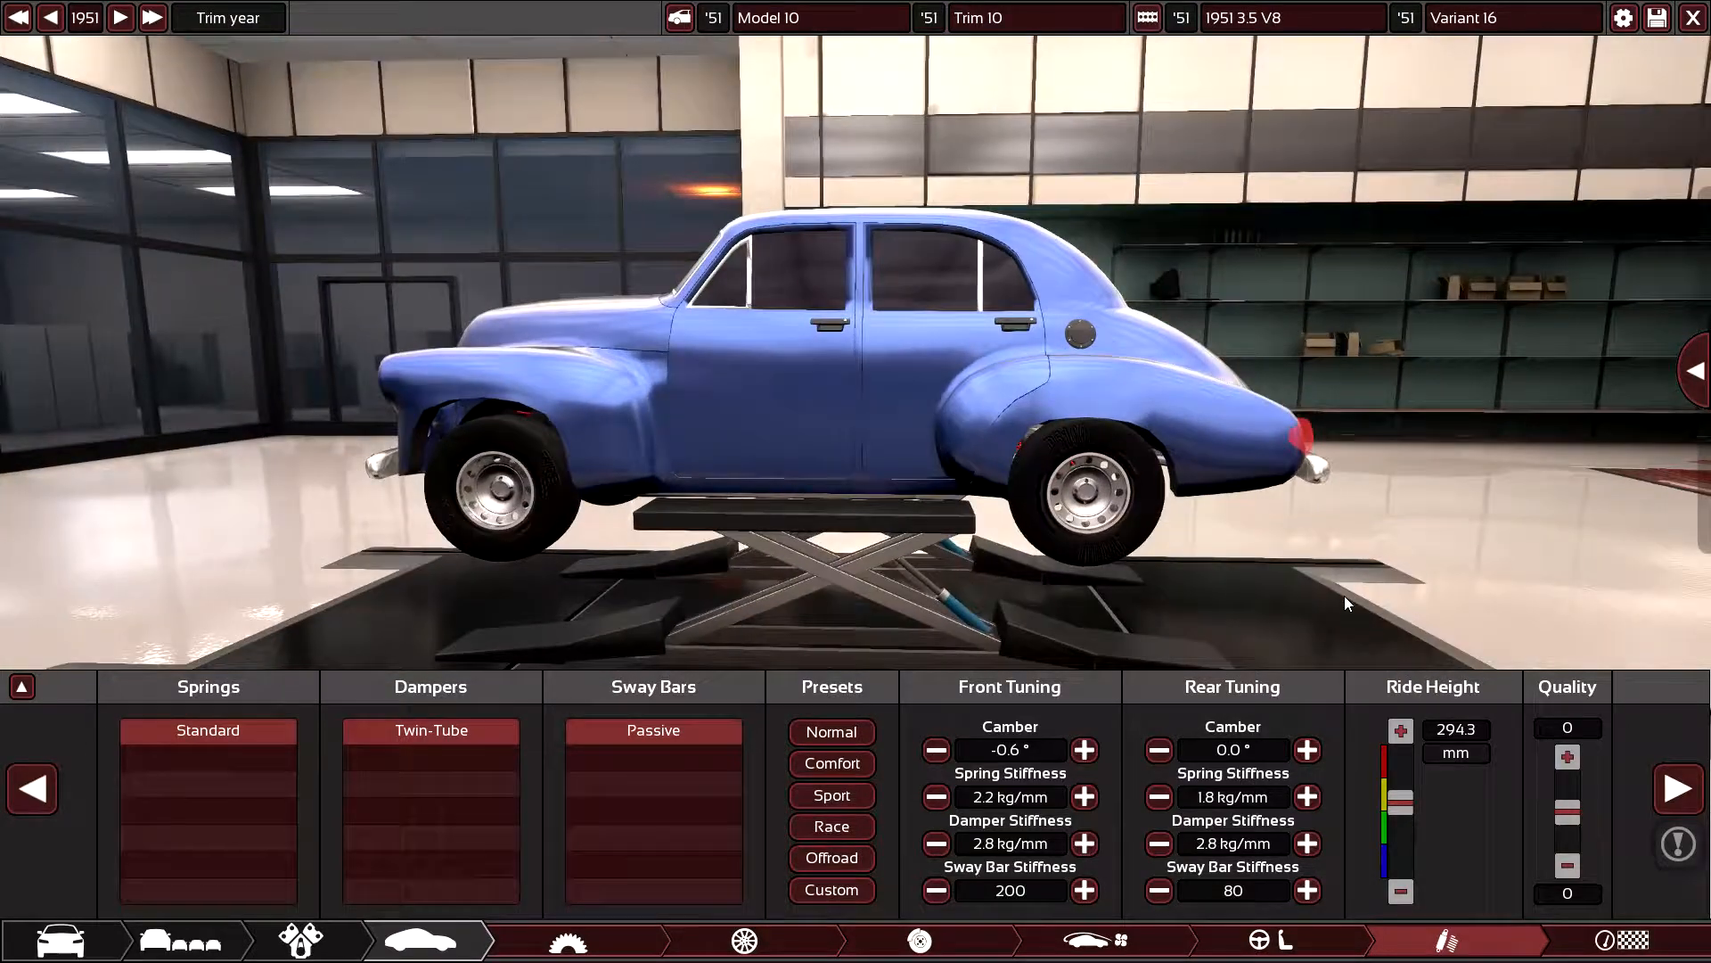
pyautogui.moveTo(1400, 802); pyautogui.dragTo(1402, 810)
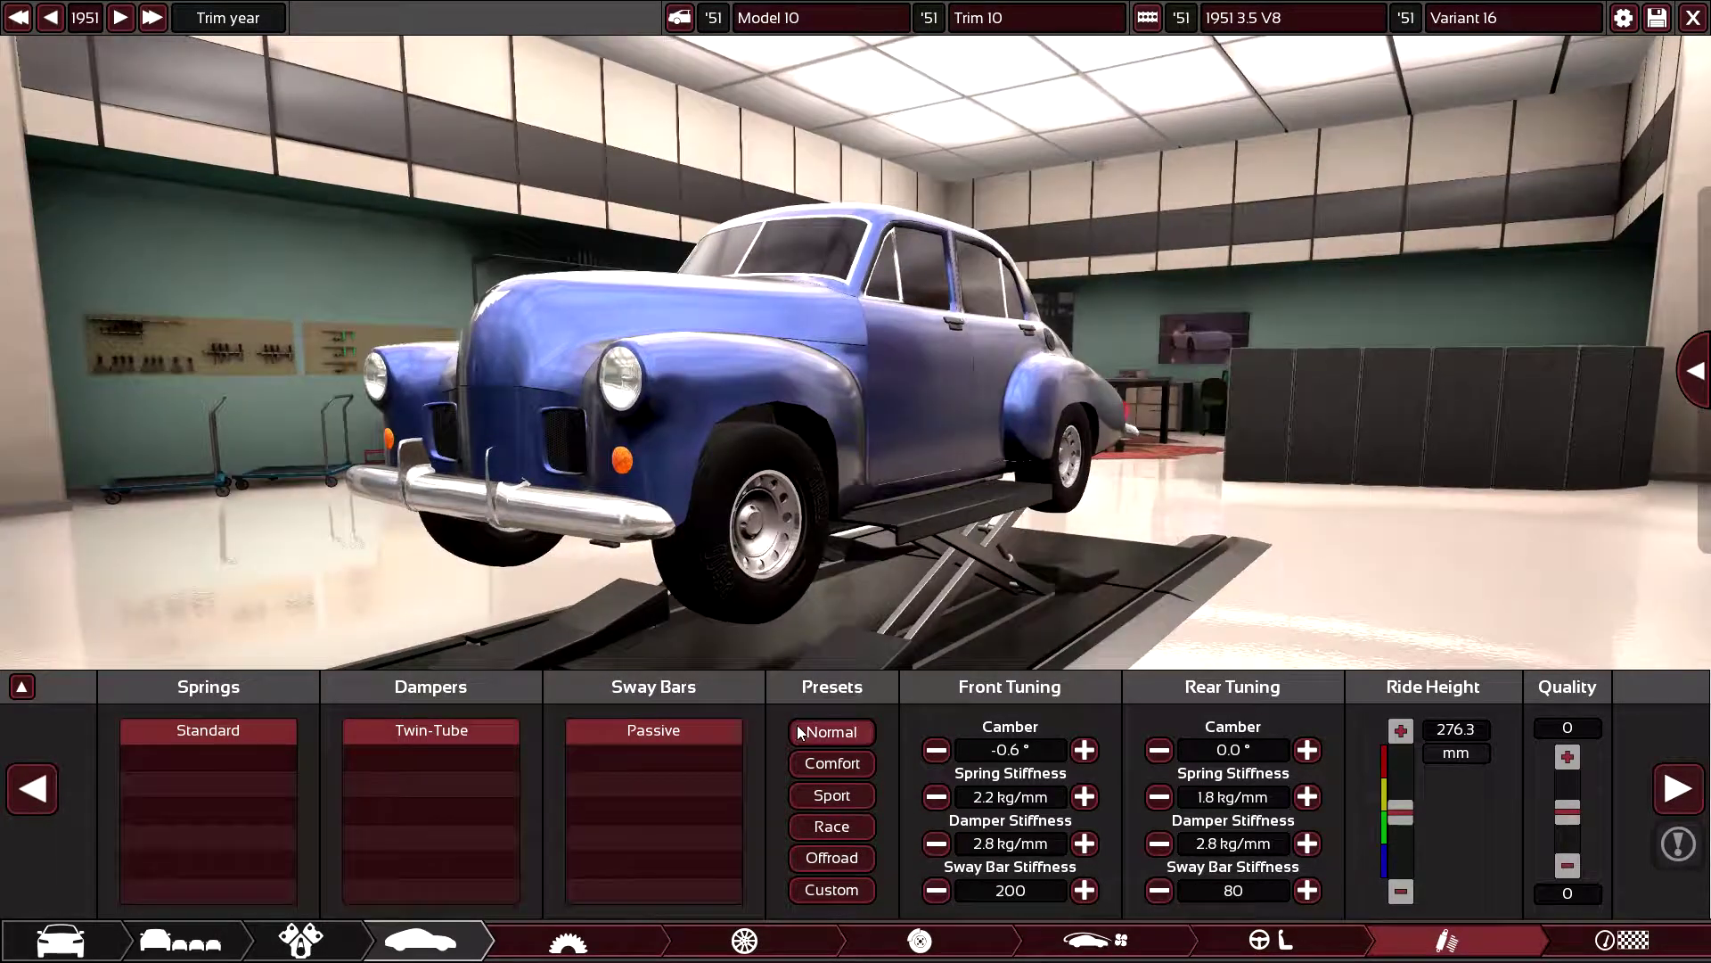
# - Reapply Comfort tuning, lower ride height to 290.3 mm and show the overview stats
pyautogui.click(833, 763)
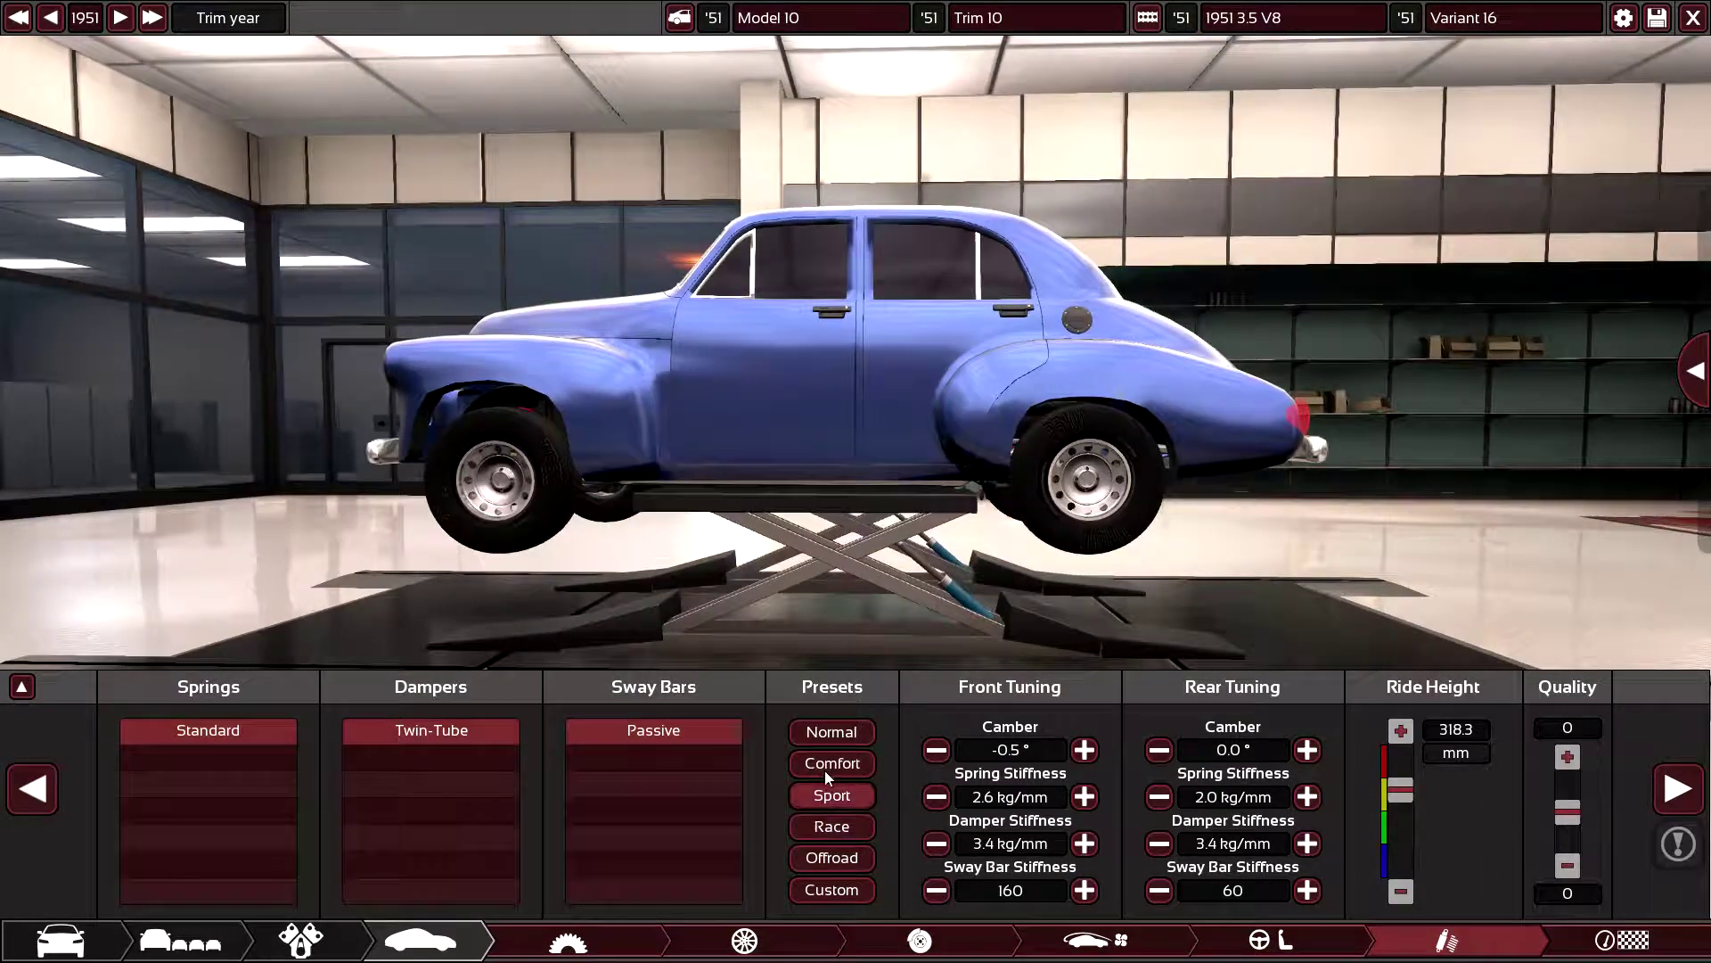
pyautogui.click(825, 771)
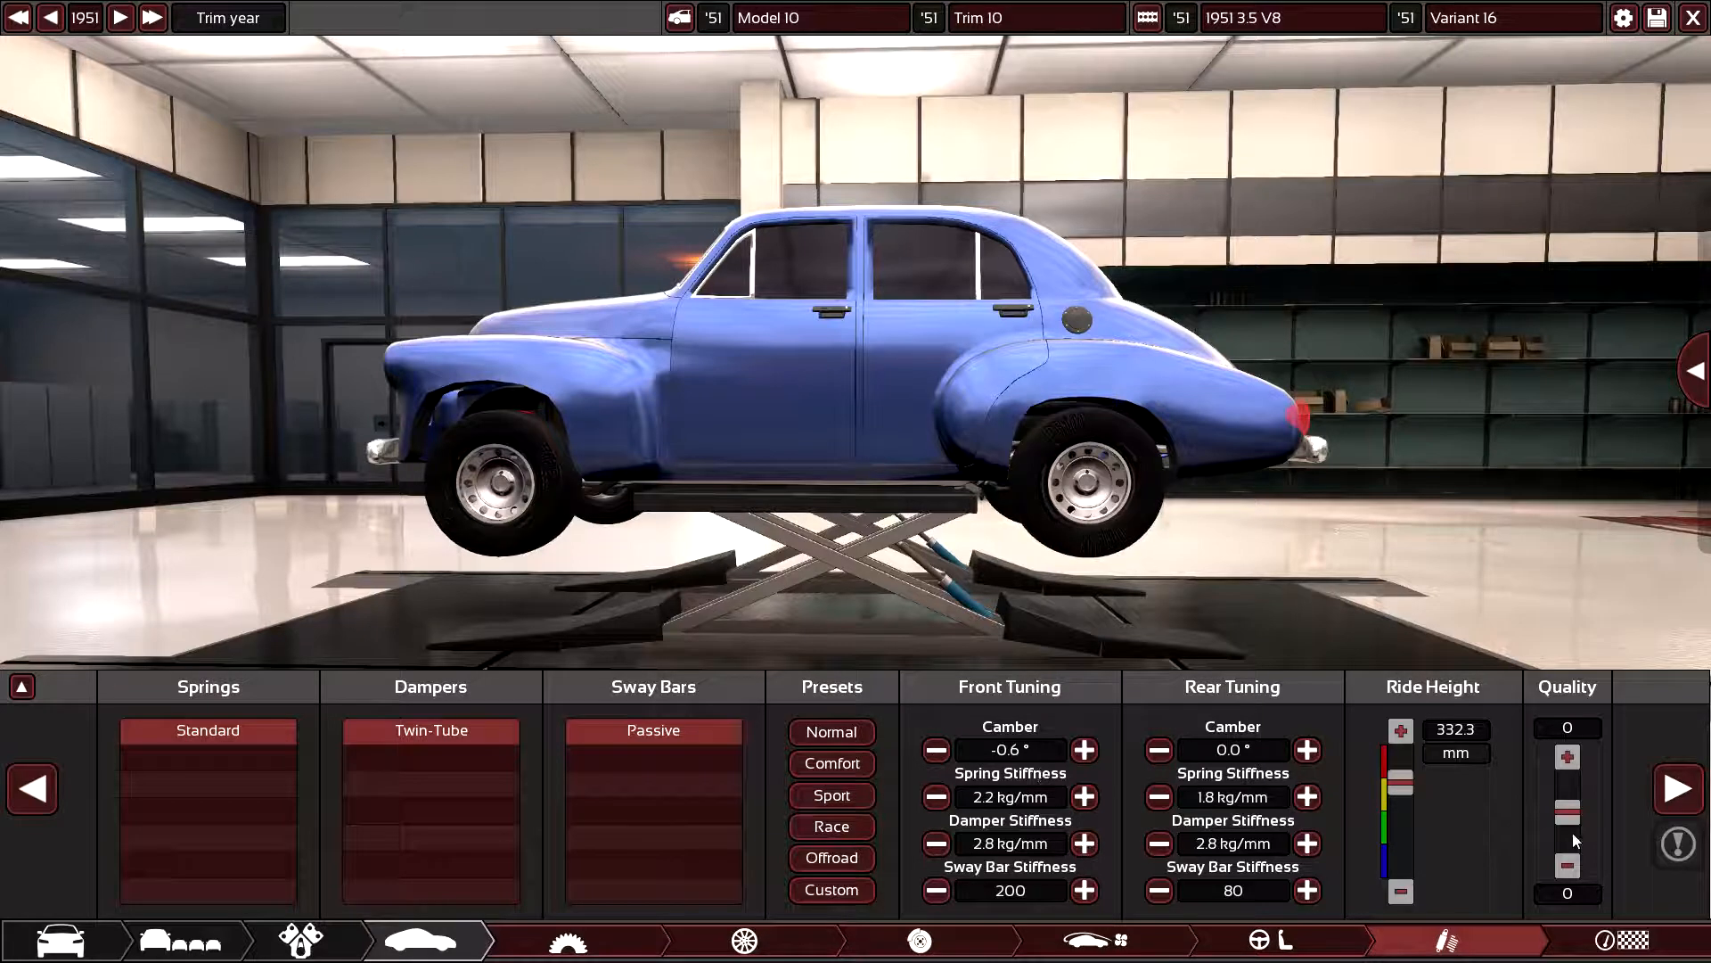
pyautogui.moveTo(1399, 782); pyautogui.dragTo(1399, 790)
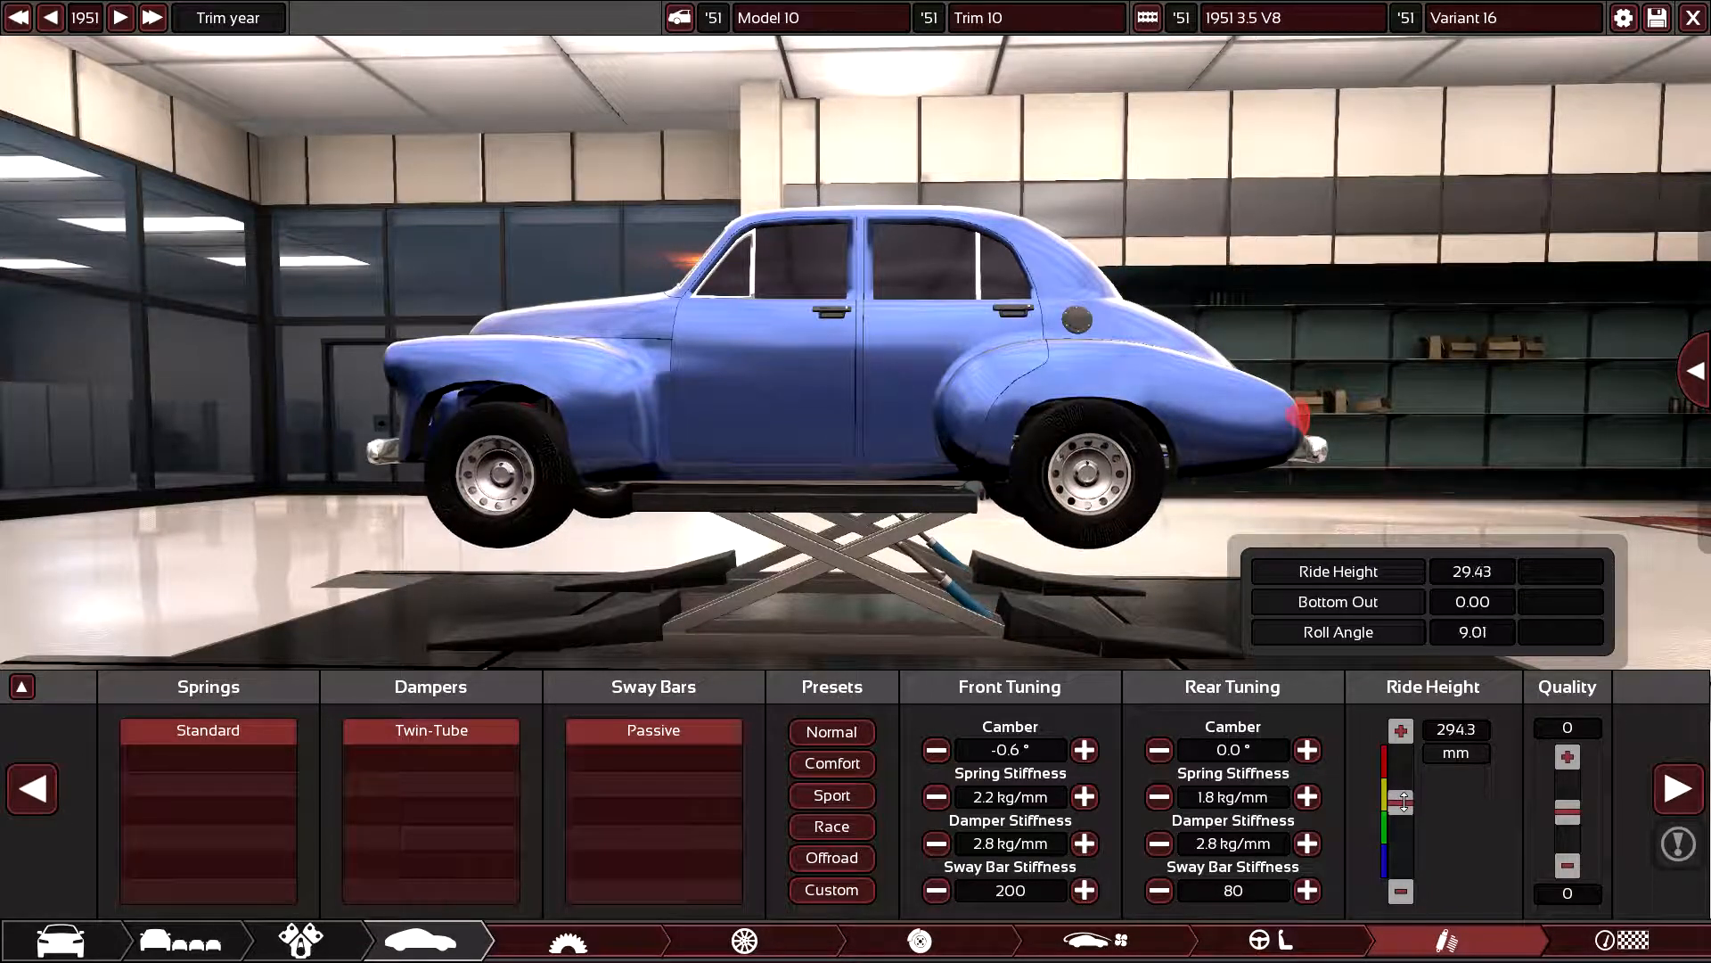
pyautogui.moveTo(906, 576)
pyautogui.mouseDown()
pyautogui.moveTo(1514, 627)
pyautogui.moveTo(1109, 653)
pyautogui.moveTo(881, 586)
pyautogui.moveTo(116, 488)
pyautogui.moveTo(761, 633)
pyautogui.moveTo(366, 570)
pyautogui.mouseUp()
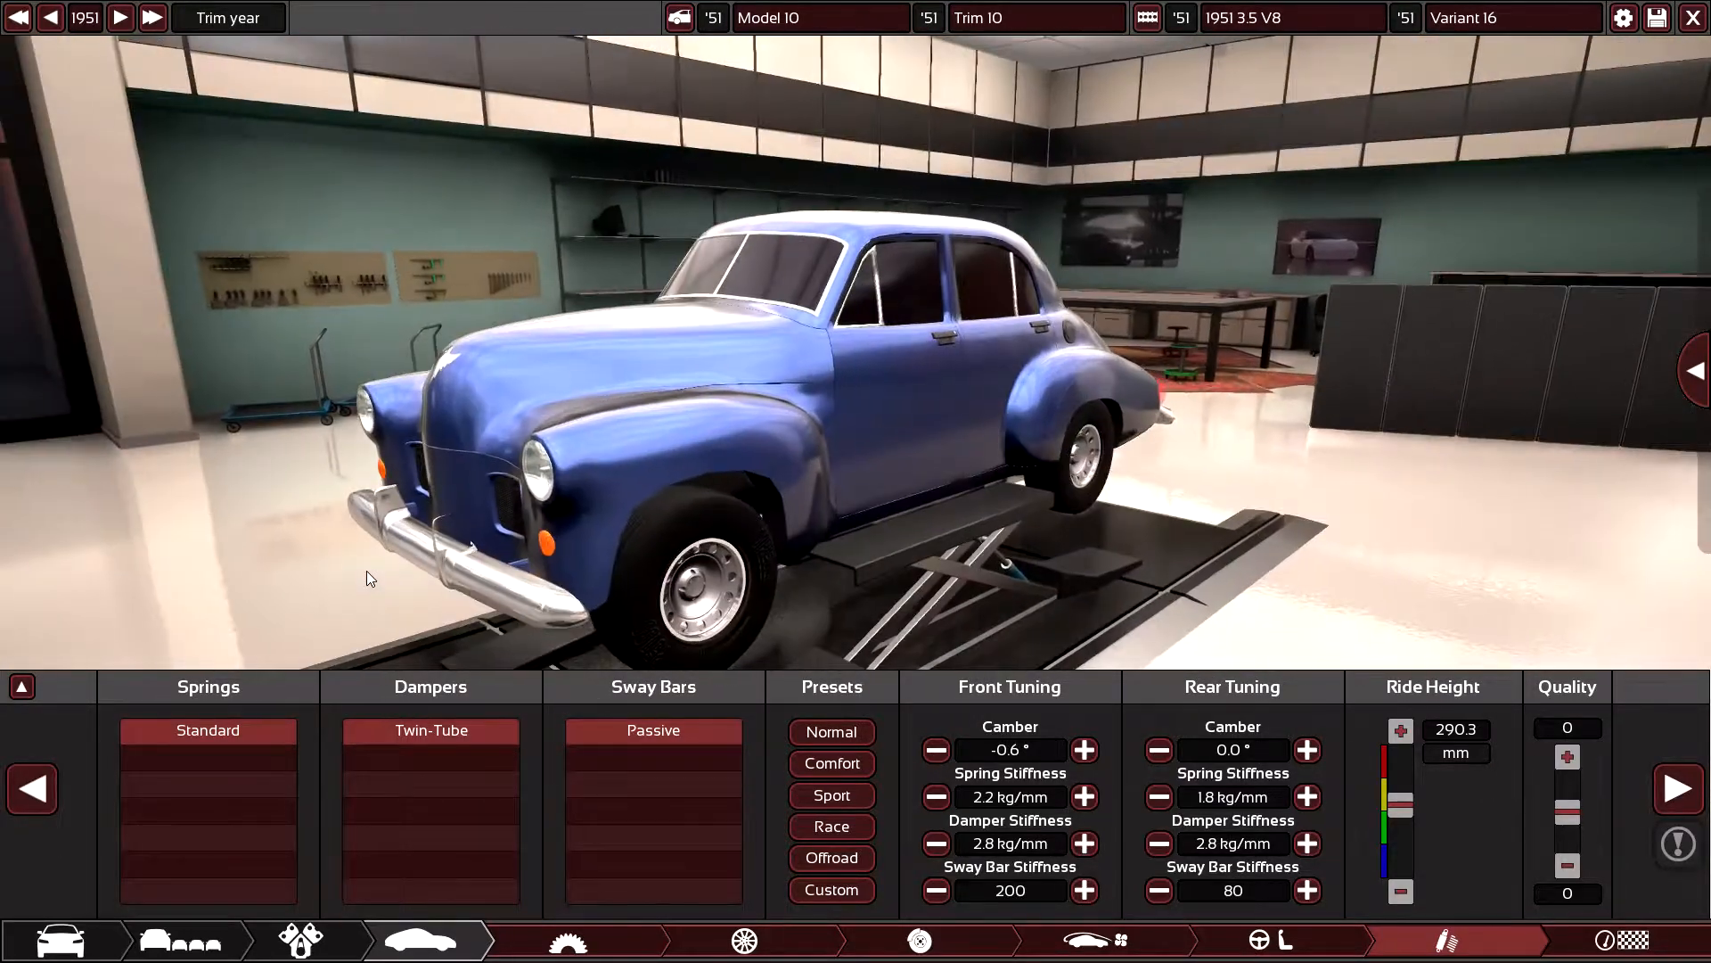
pyautogui.click(1682, 795)
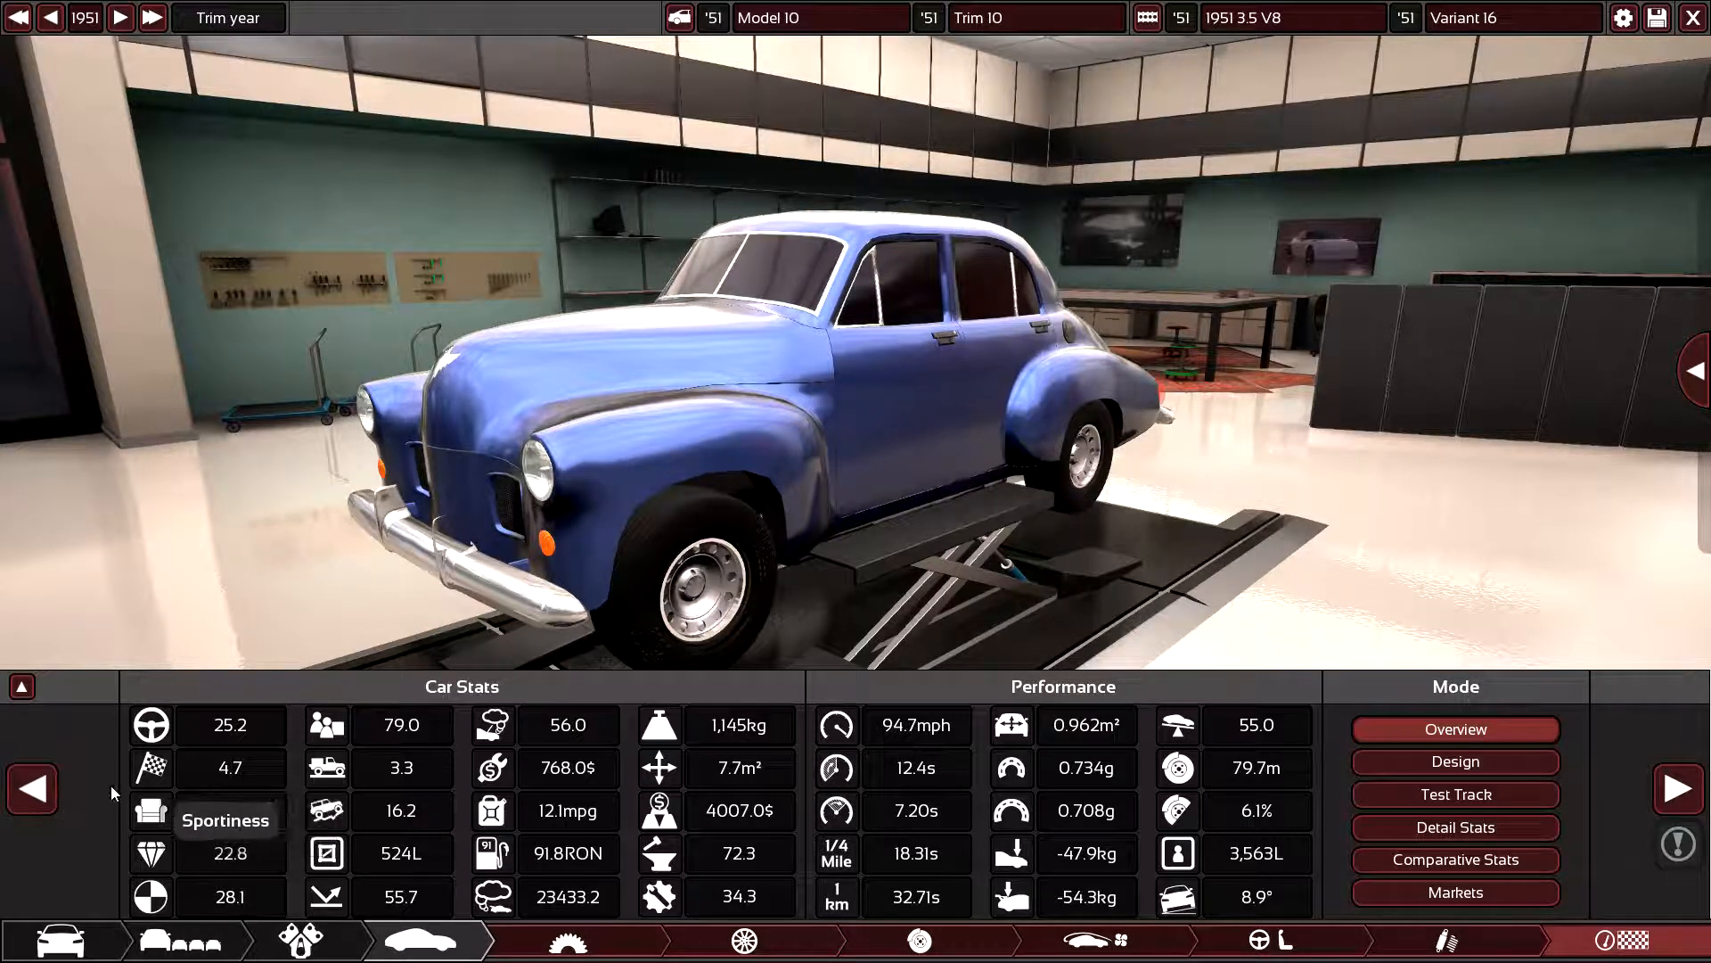
# - Step back through aero, brakes and tyres to the drivetrain page with gearing graphs shown
pyautogui.click(34, 790)
pyautogui.click(34, 789)
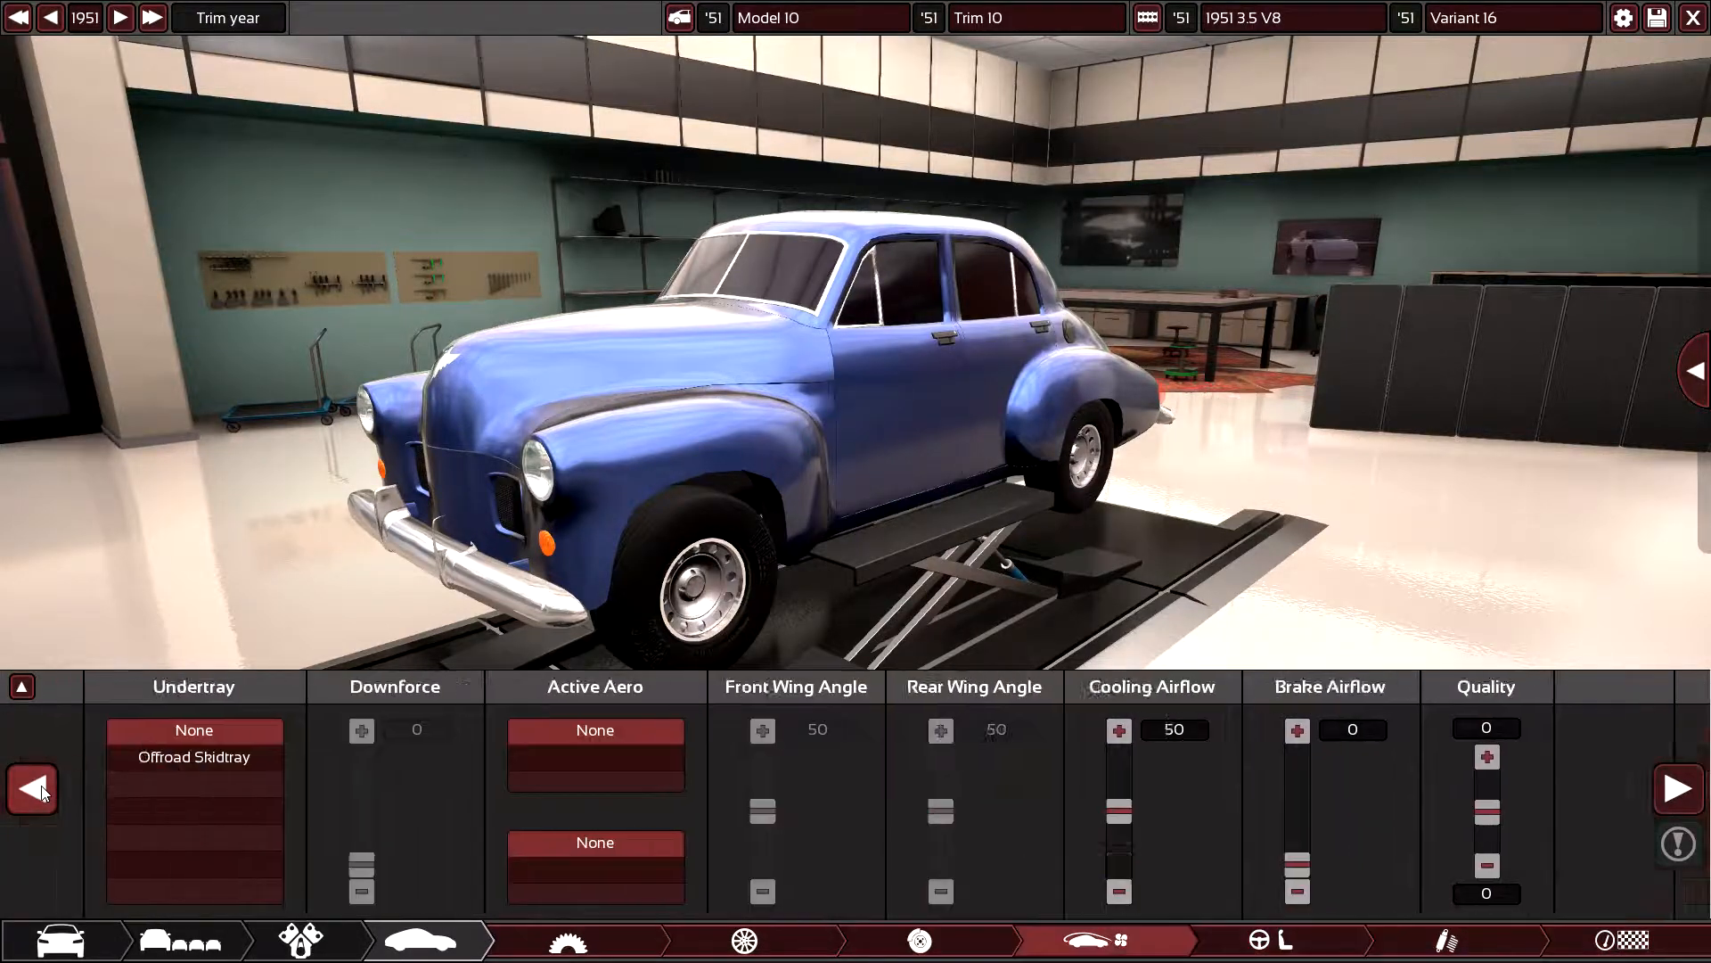
pyautogui.click(34, 788)
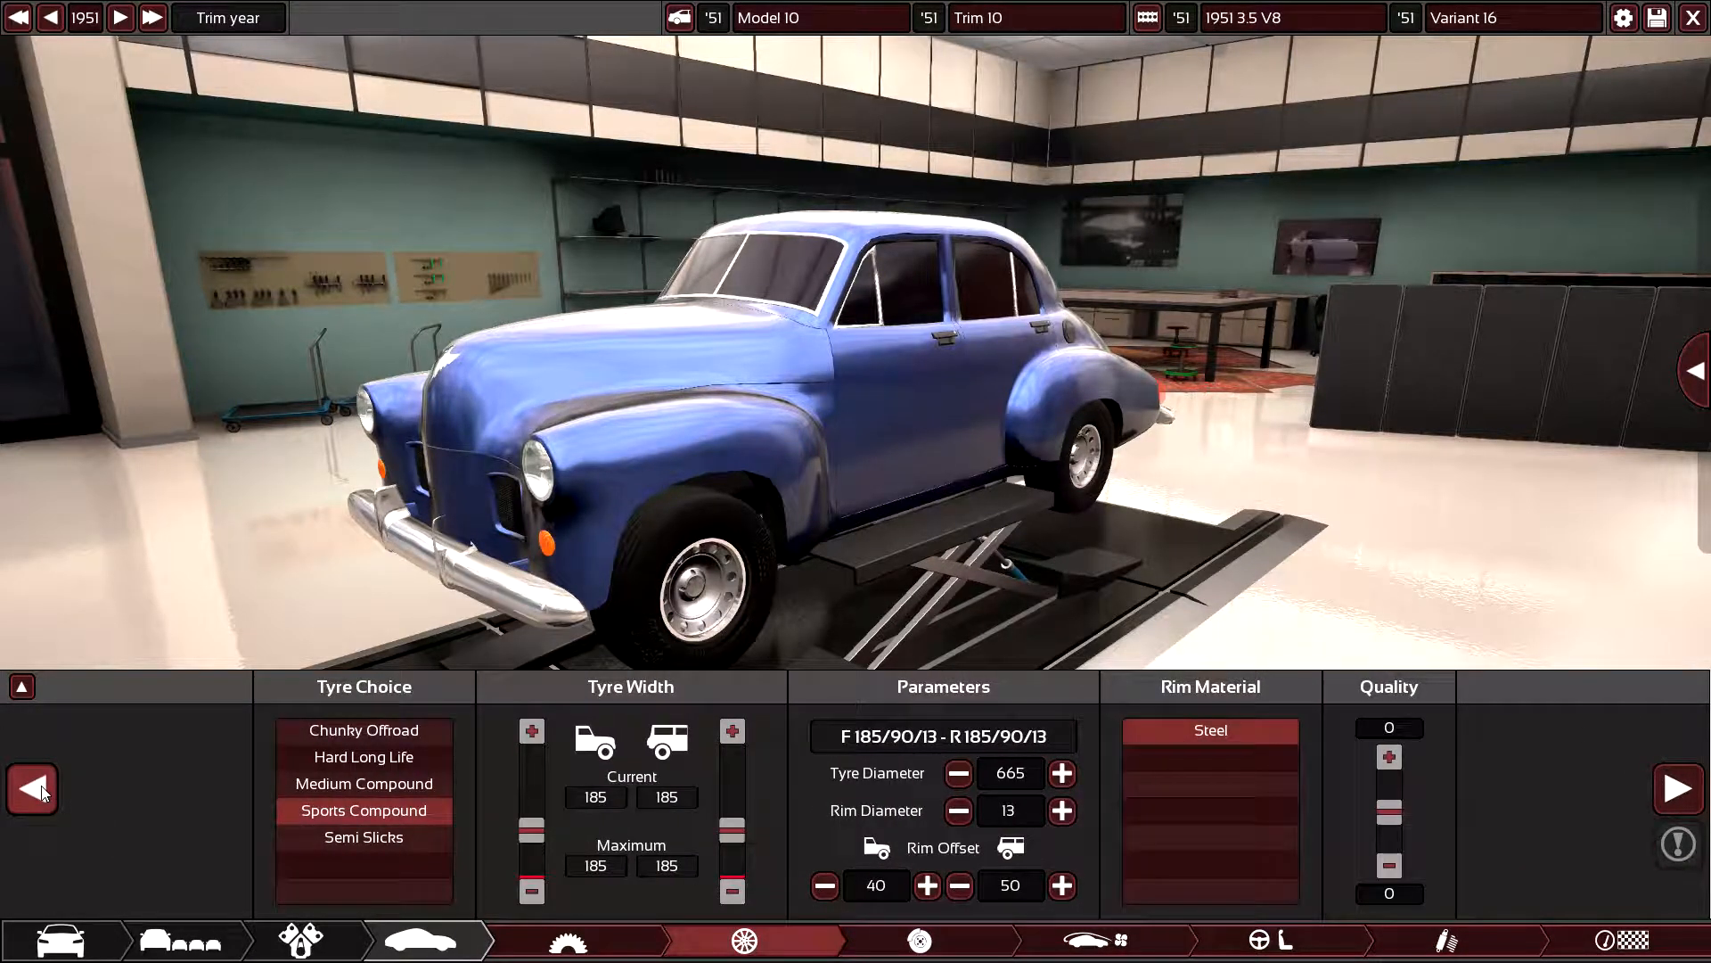
pyautogui.click(34, 790)
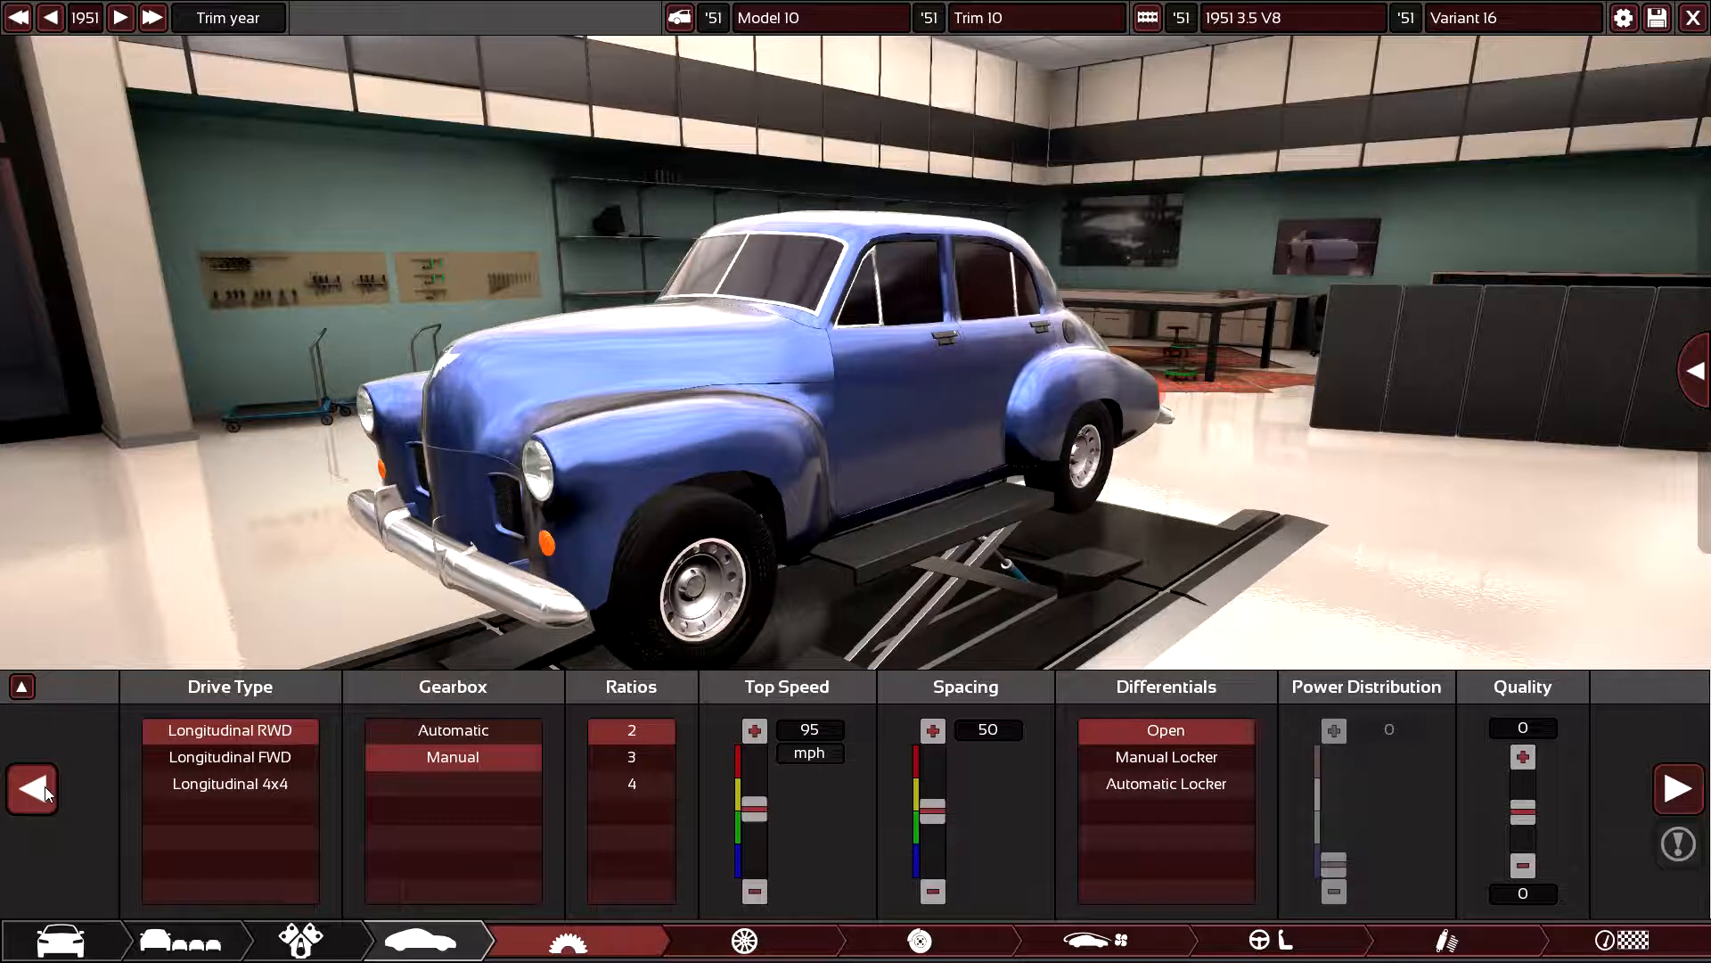
pyautogui.click(22, 686)
# - Raise the gearbox top speed target to 136 mph
pyautogui.click(755, 730)
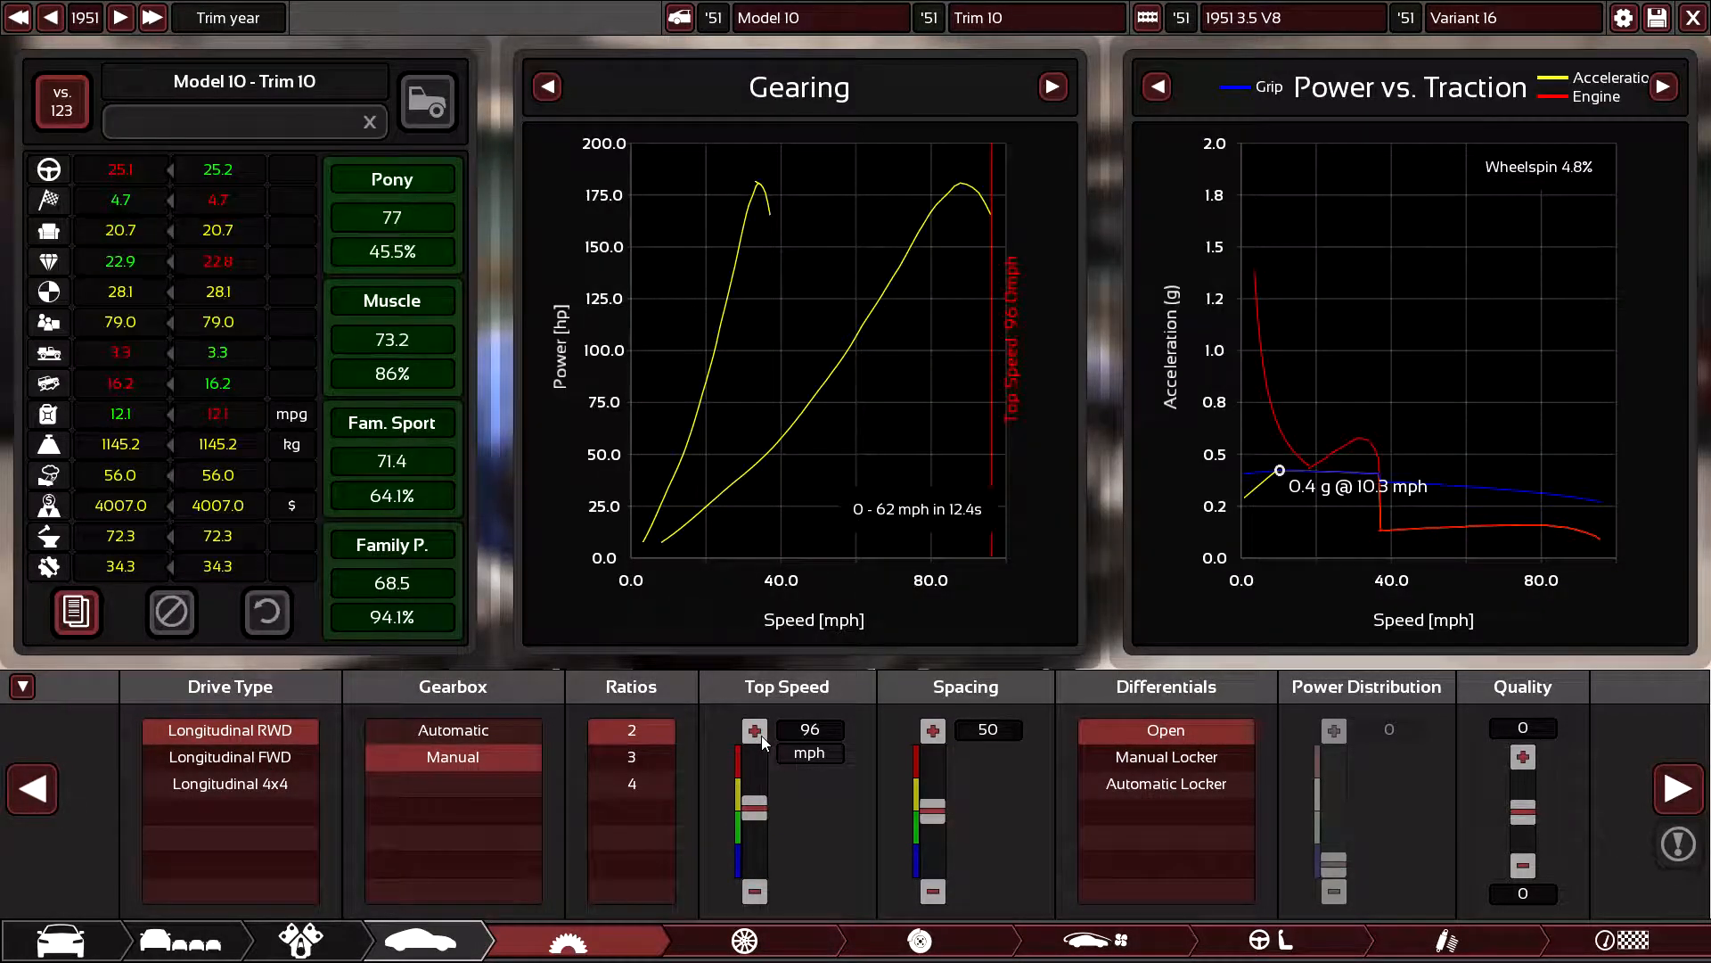
pyautogui.click(755, 731)
pyautogui.click(755, 730)
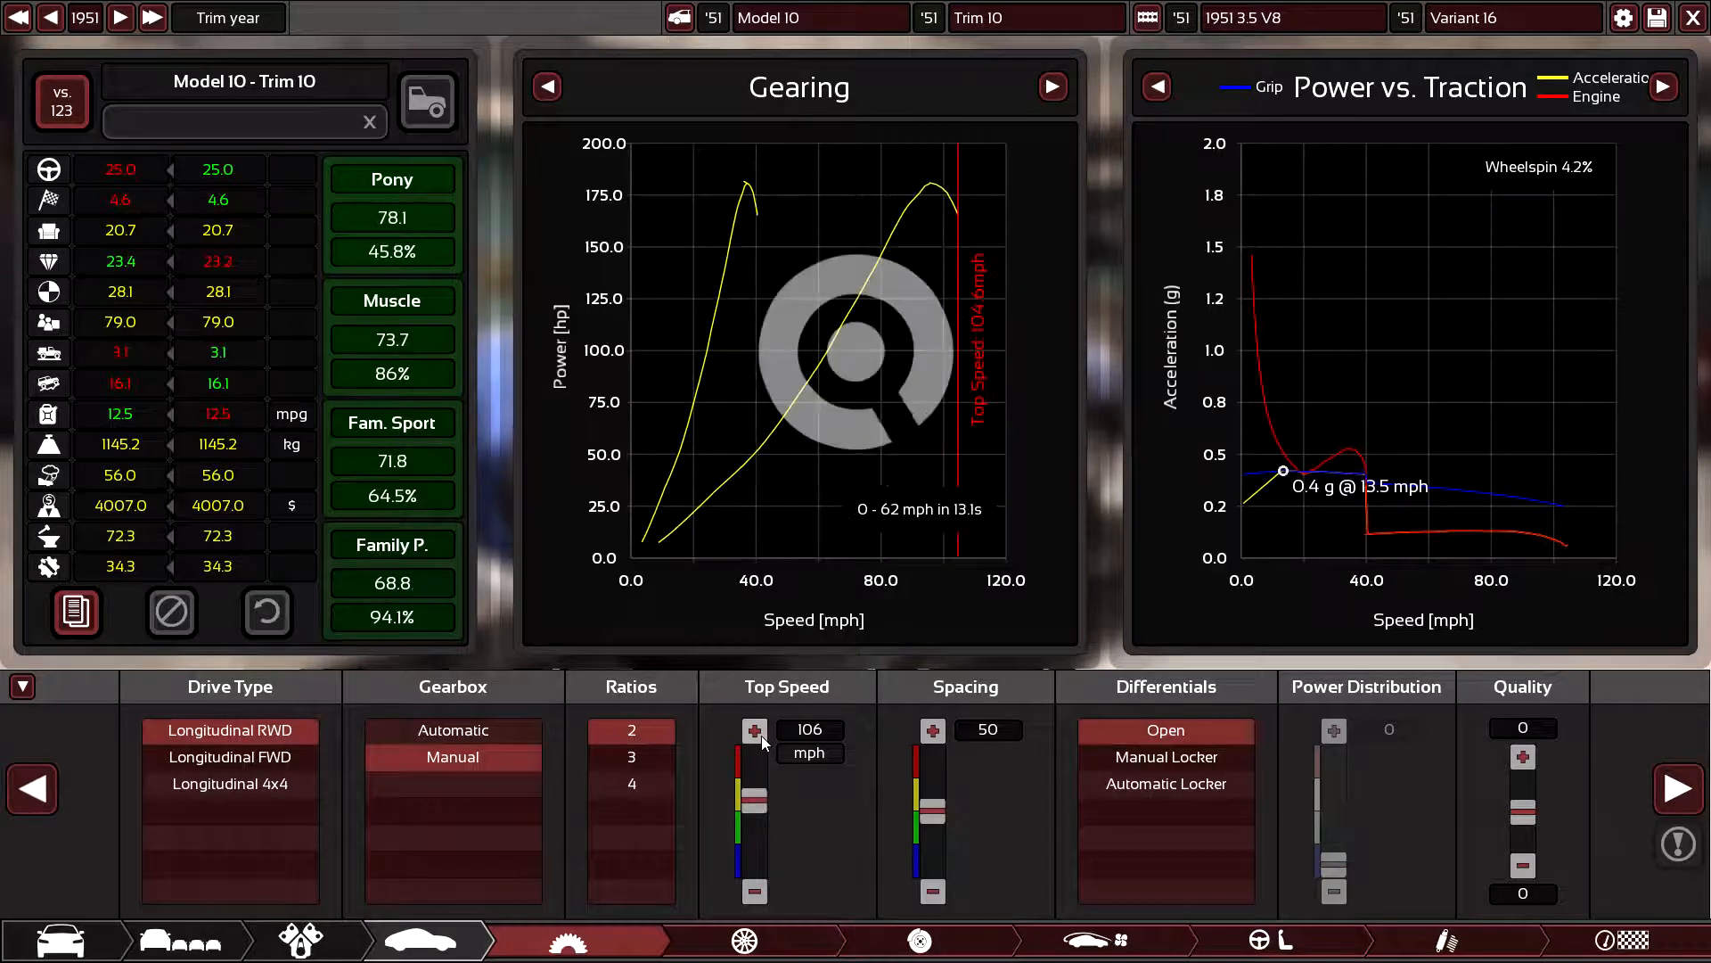
pyautogui.click(755, 731)
pyautogui.click(757, 731)
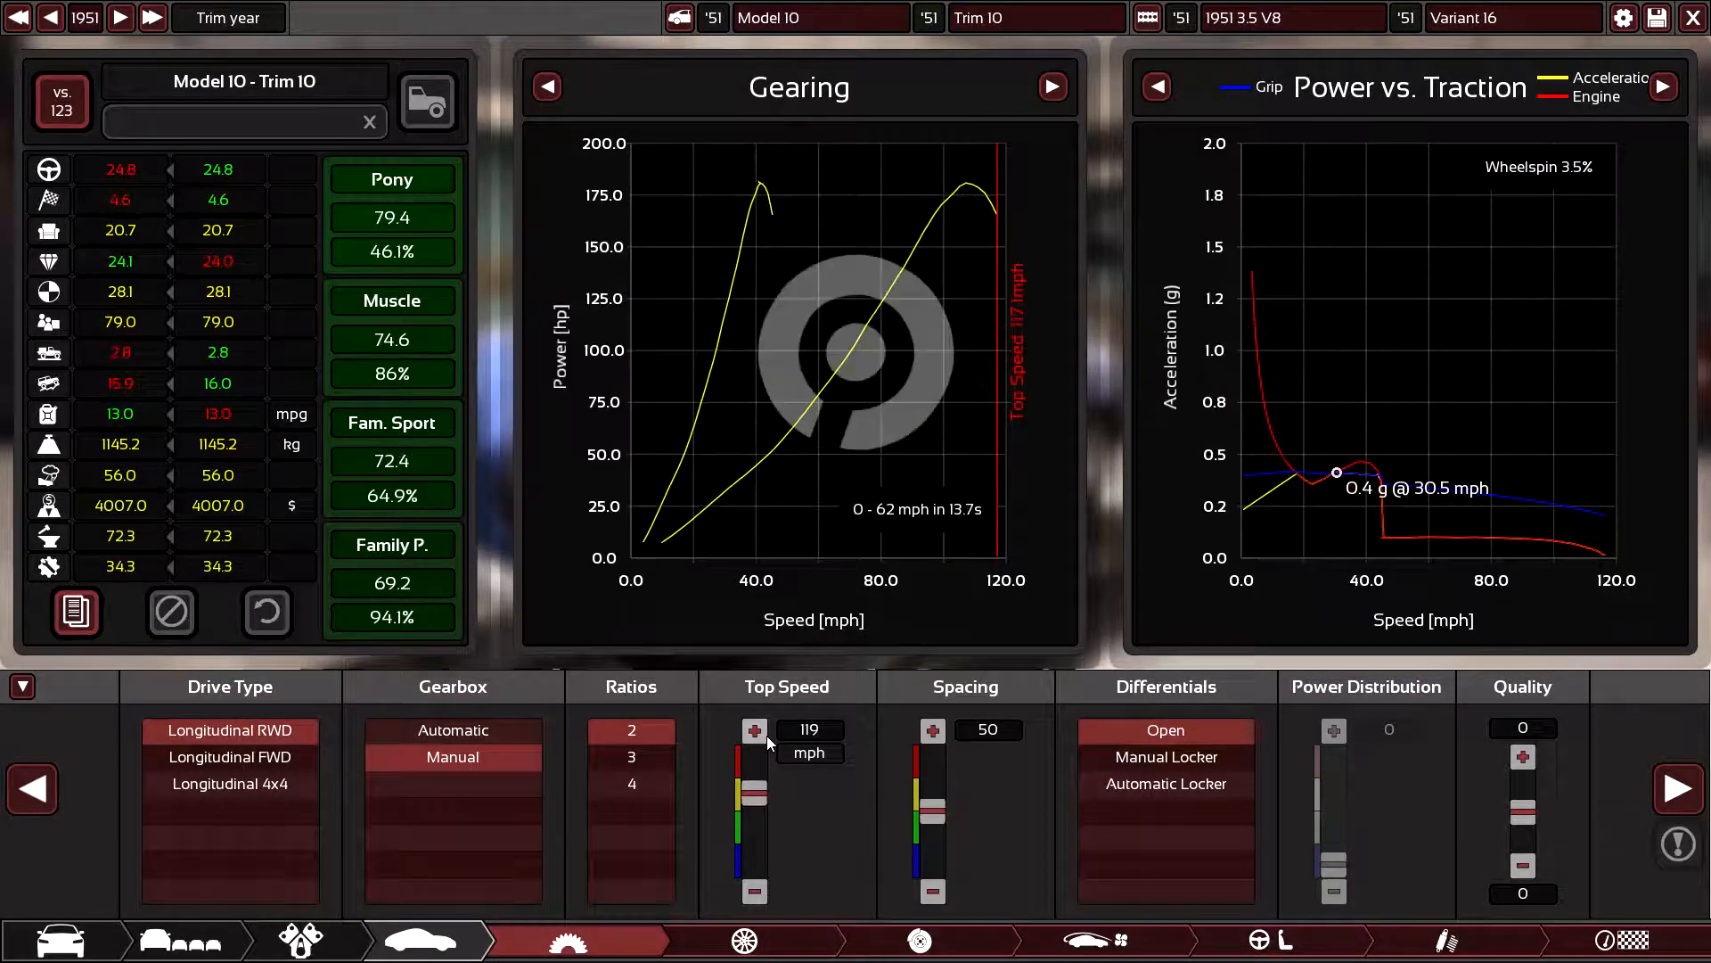
pyautogui.click(757, 731)
pyautogui.click(766, 735)
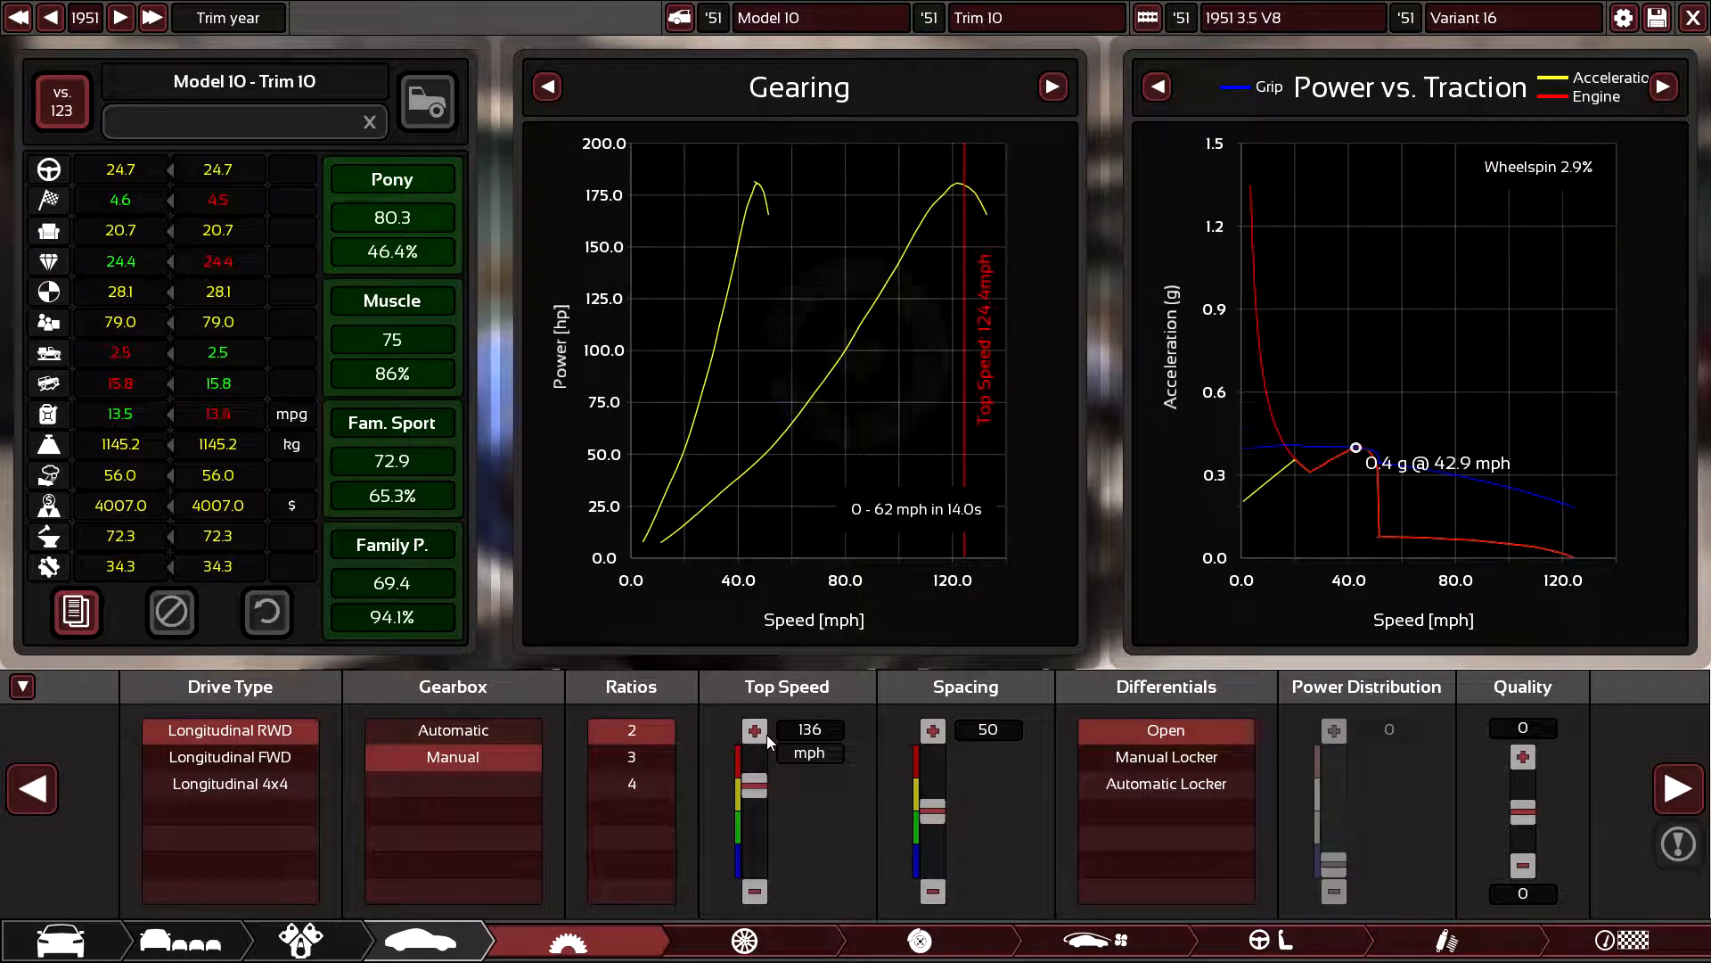
pyautogui.click(756, 889)
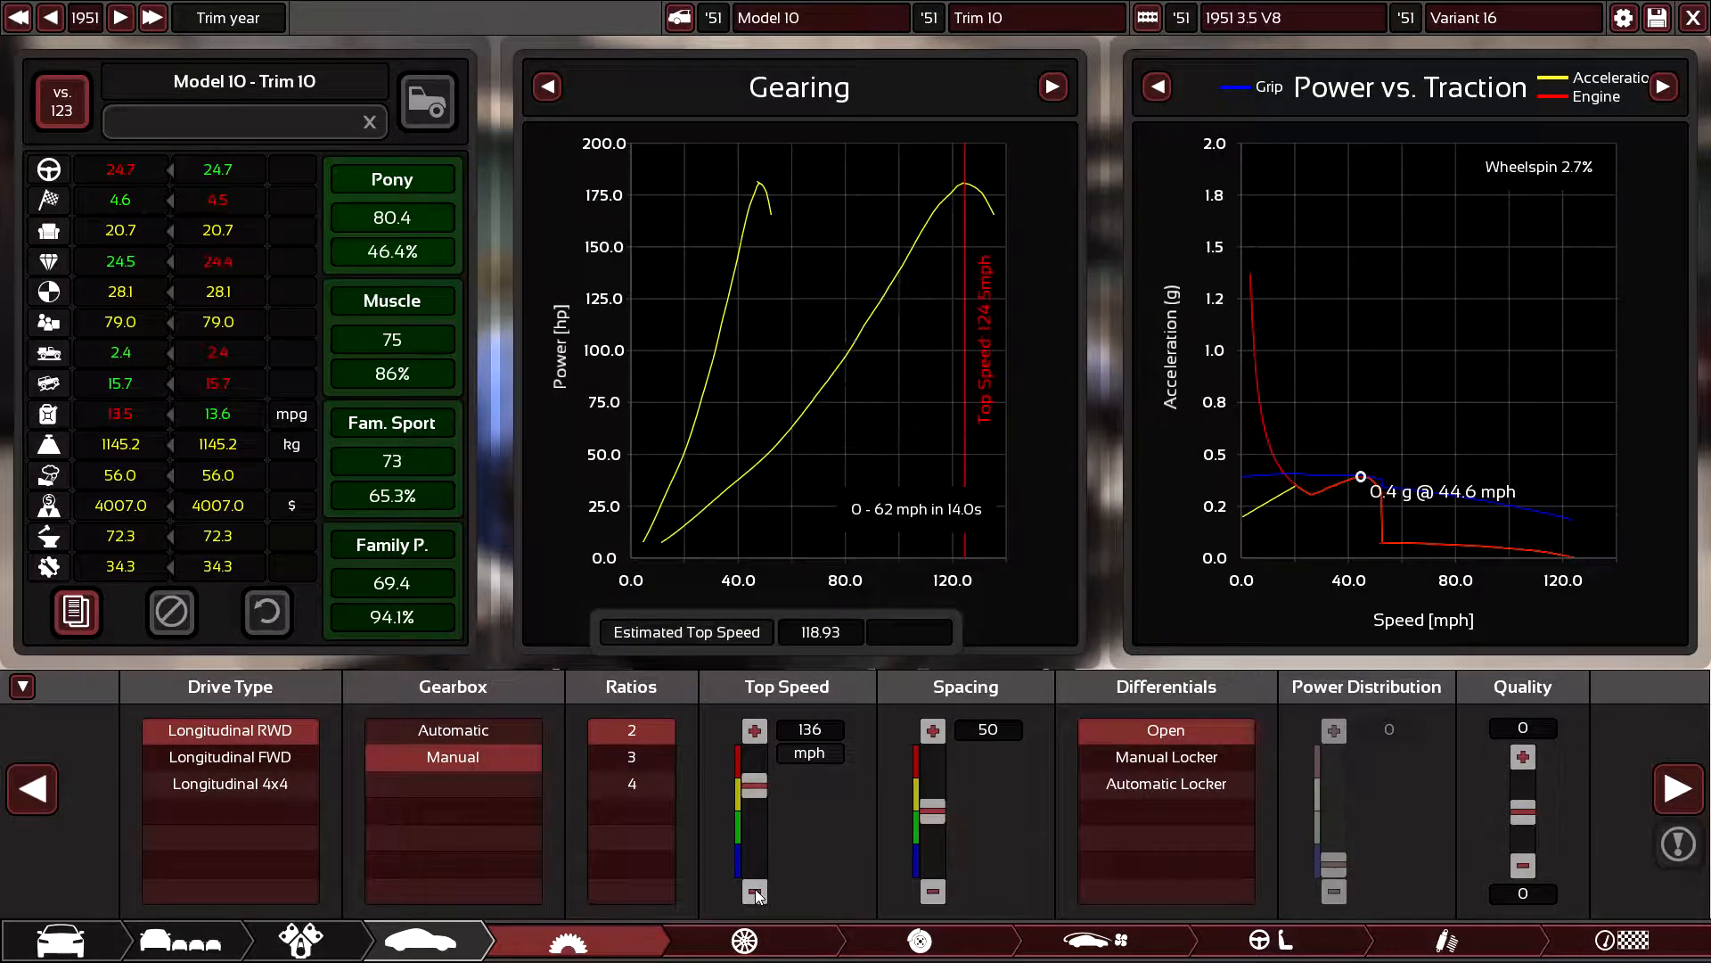
pyautogui.click(756, 731)
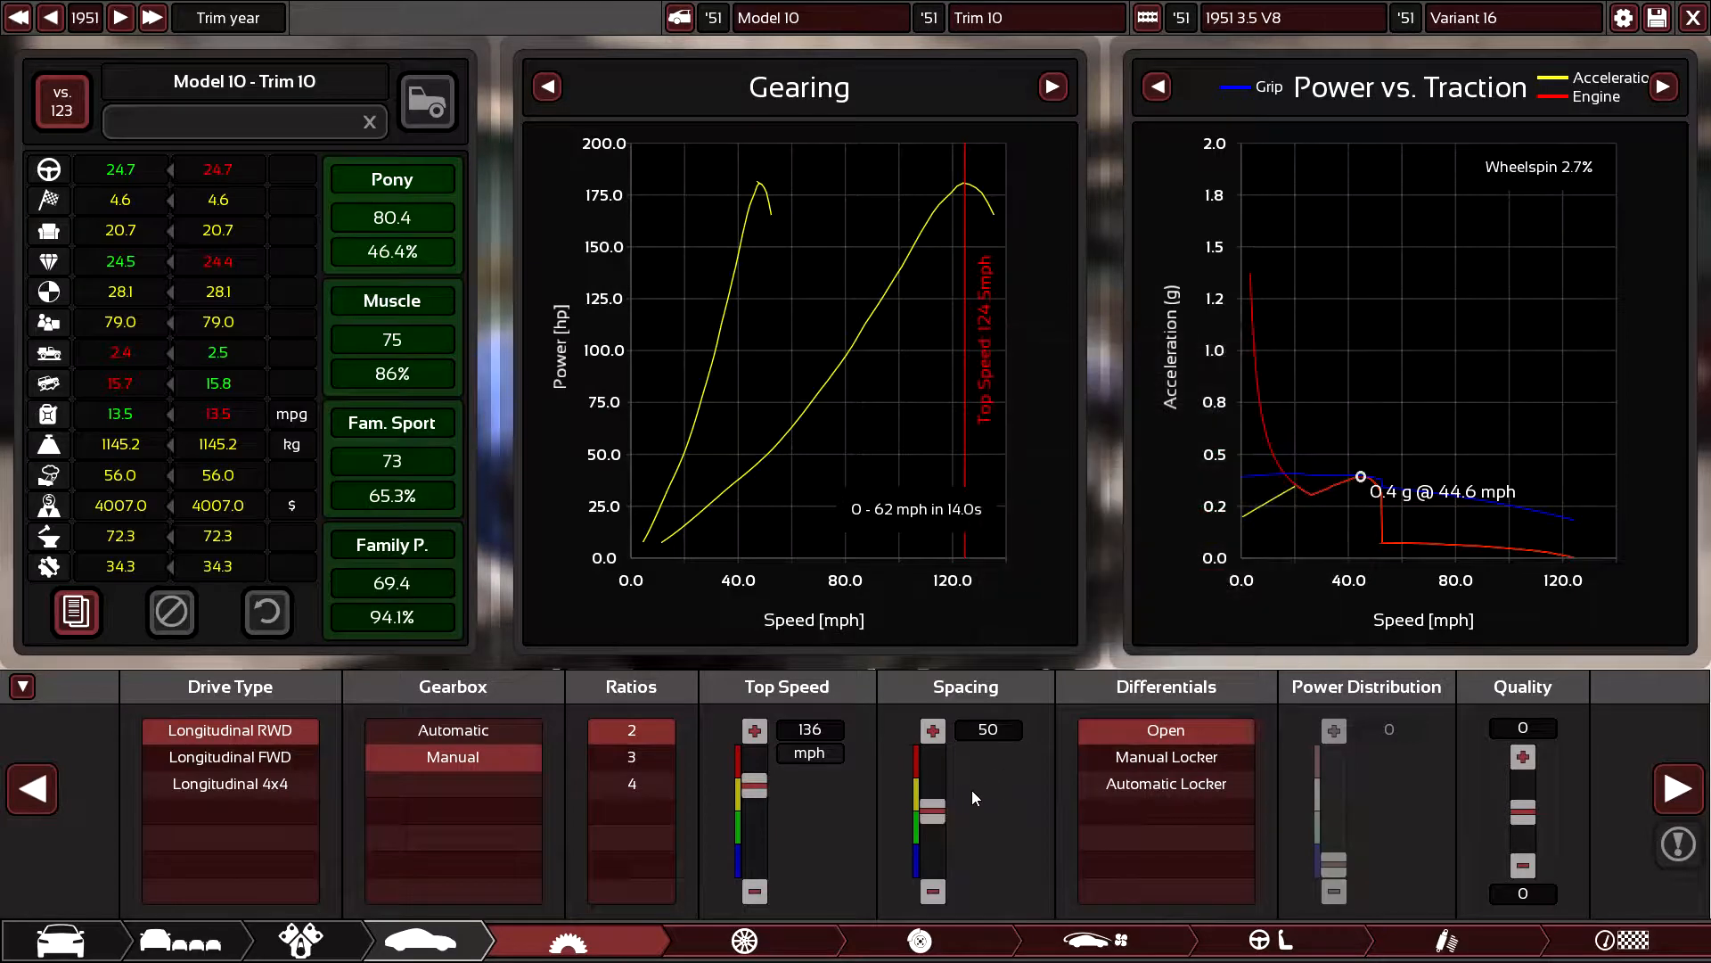
# - Tighten the gear ratio spacing down to 32
pyautogui.click(933, 894)
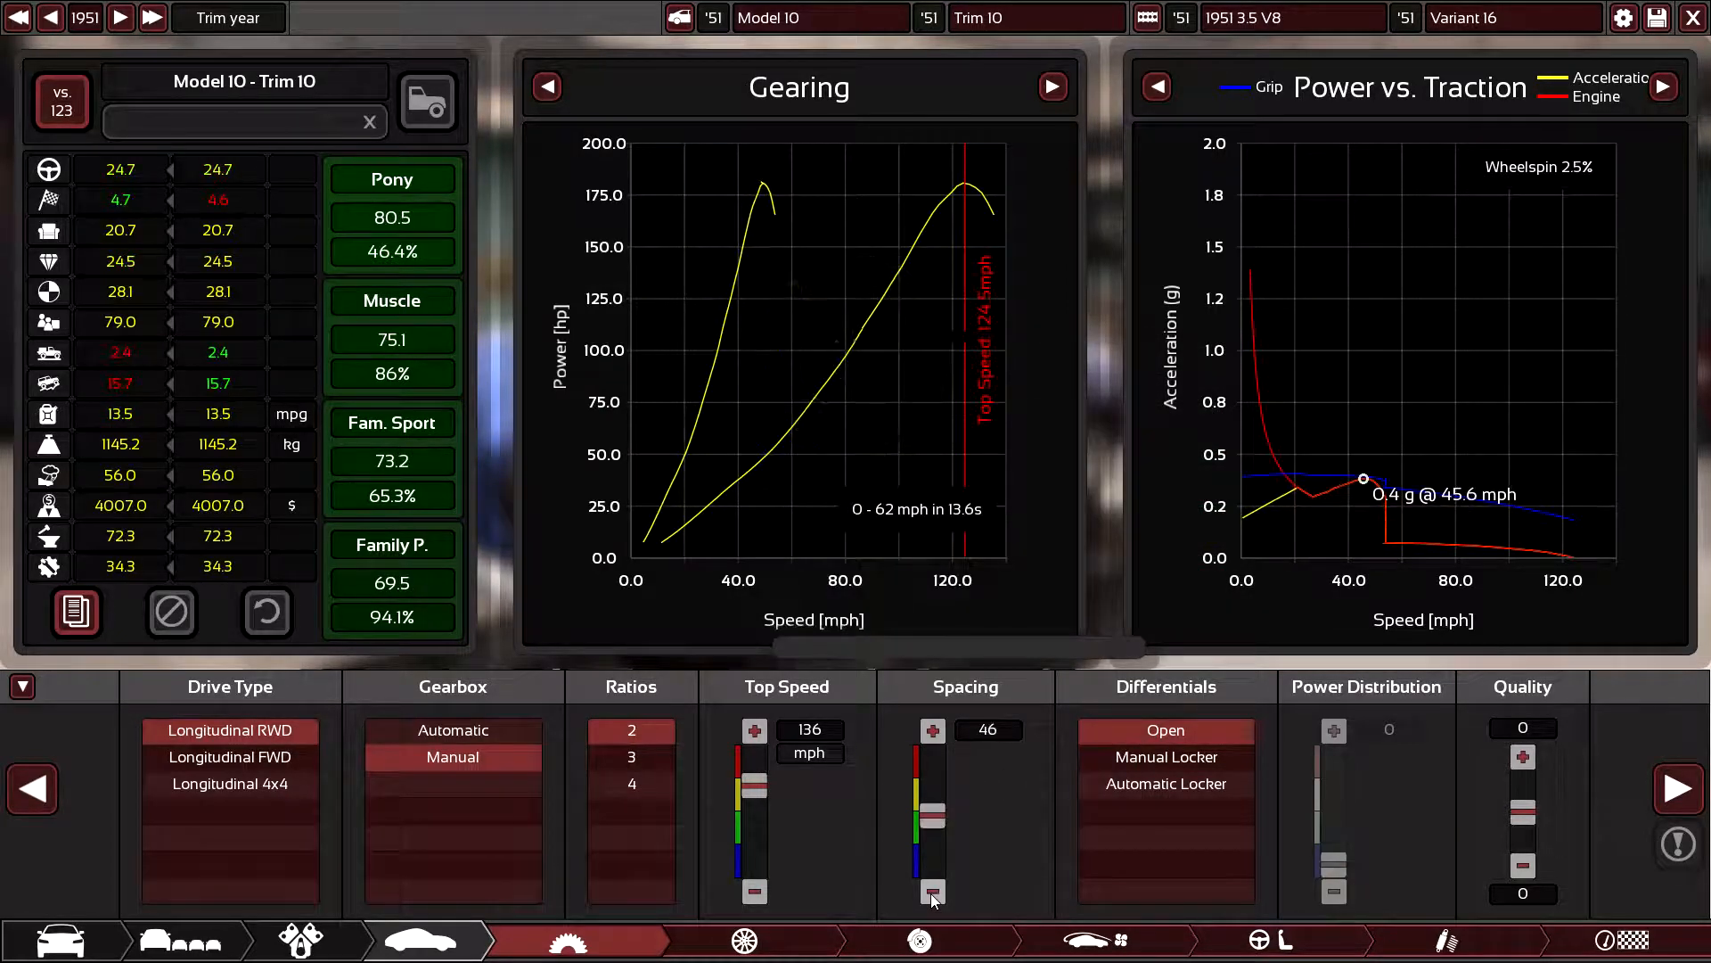
pyautogui.click(933, 894)
pyautogui.click(933, 893)
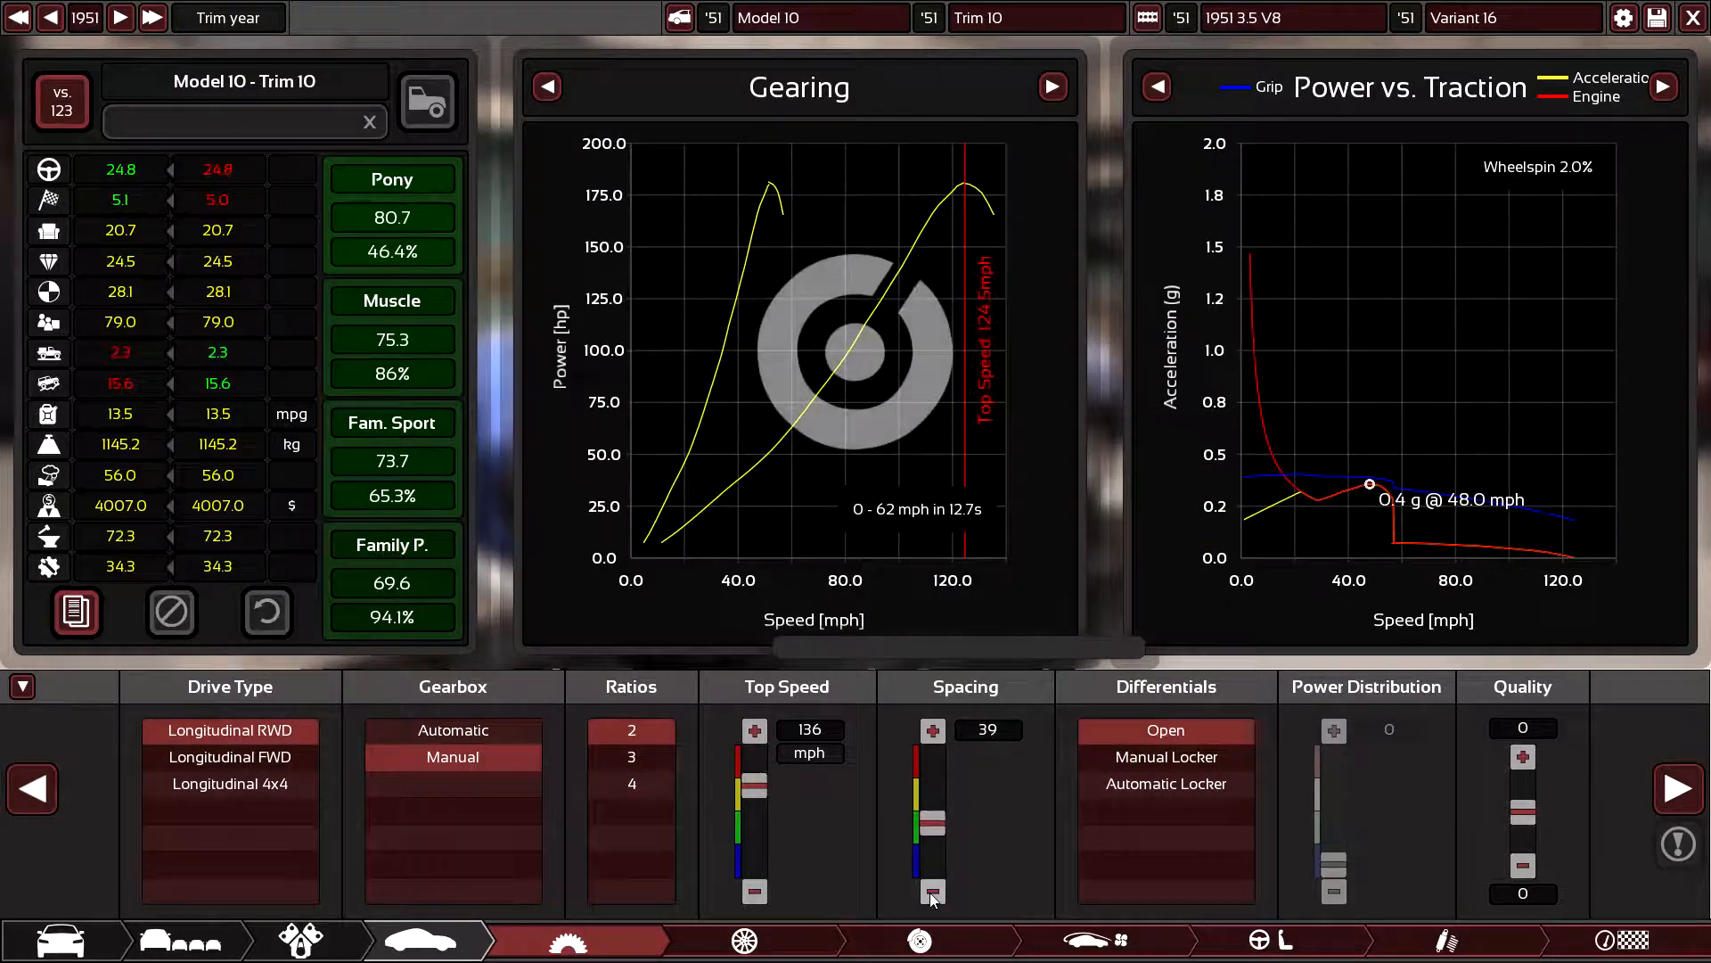
pyautogui.click(931, 893)
pyautogui.click(934, 893)
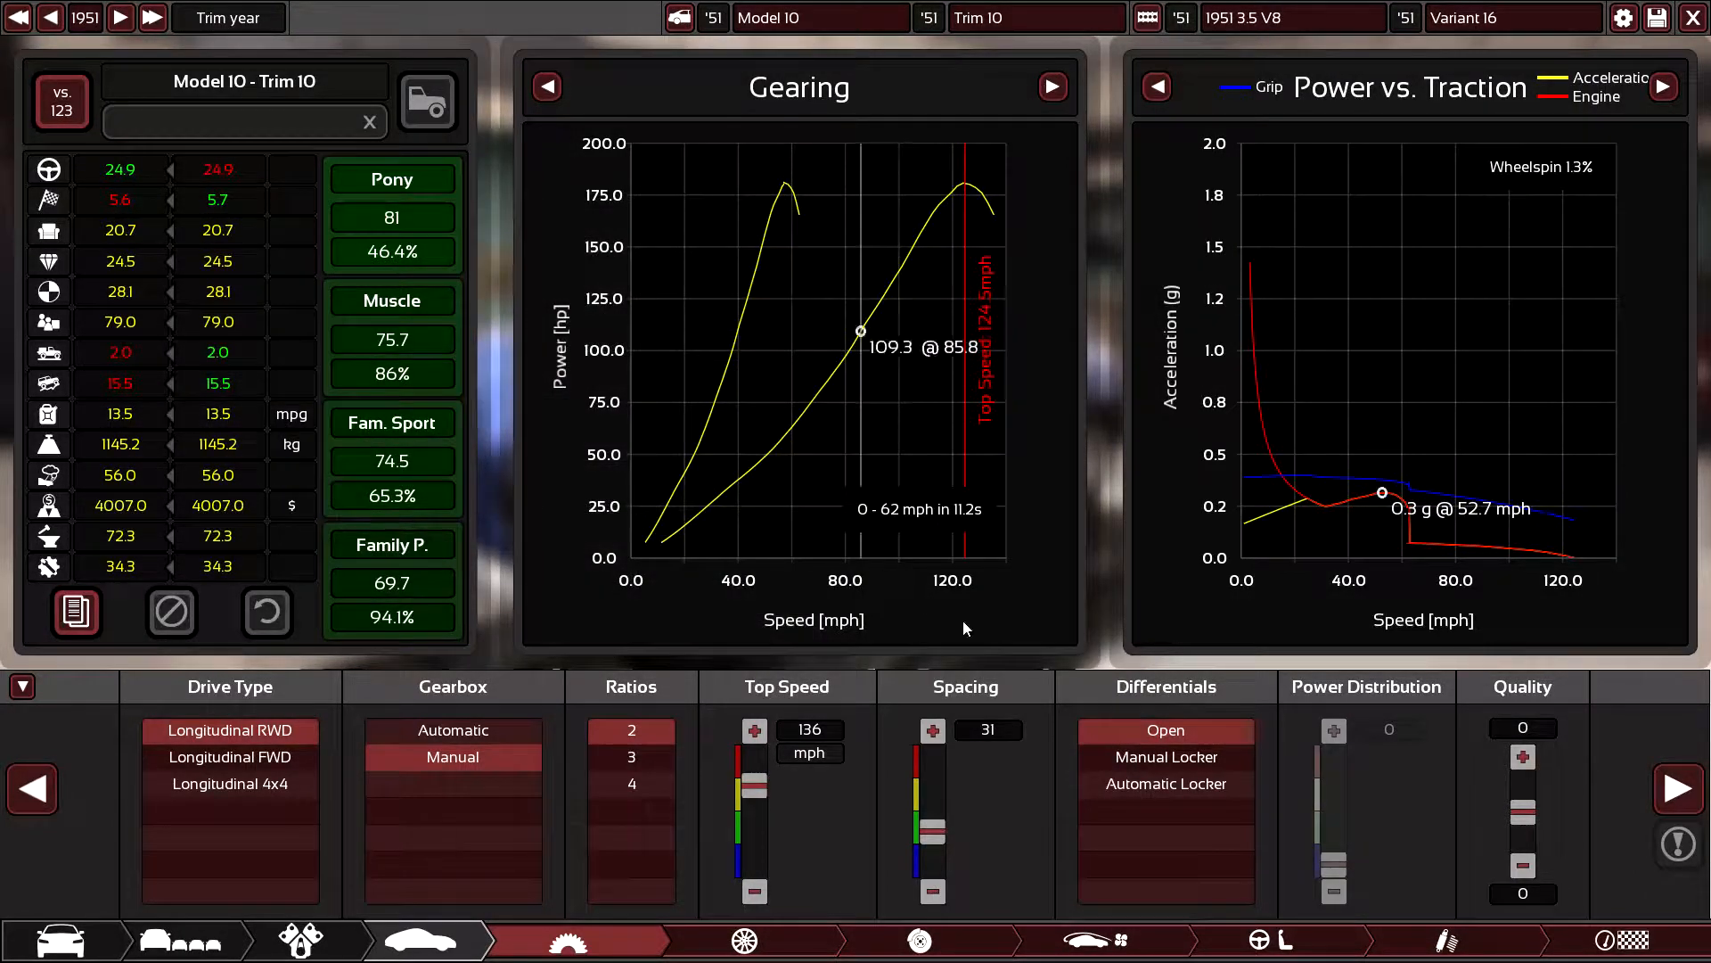
pyautogui.click(933, 732)
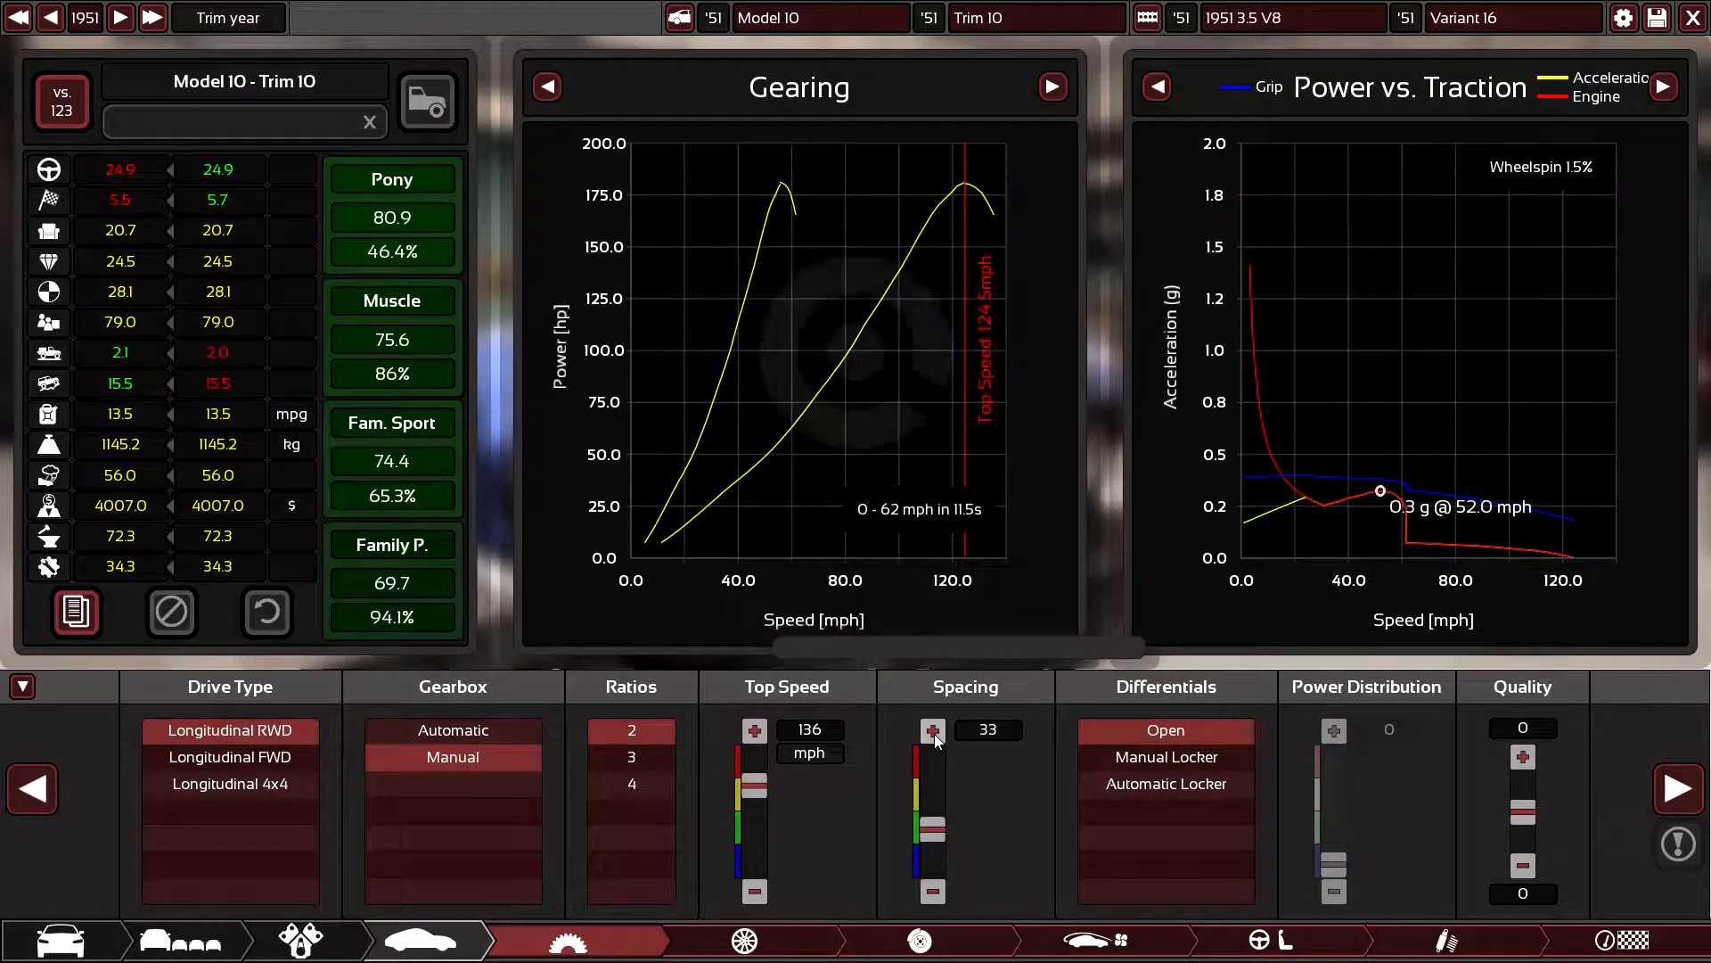
pyautogui.click(931, 893)
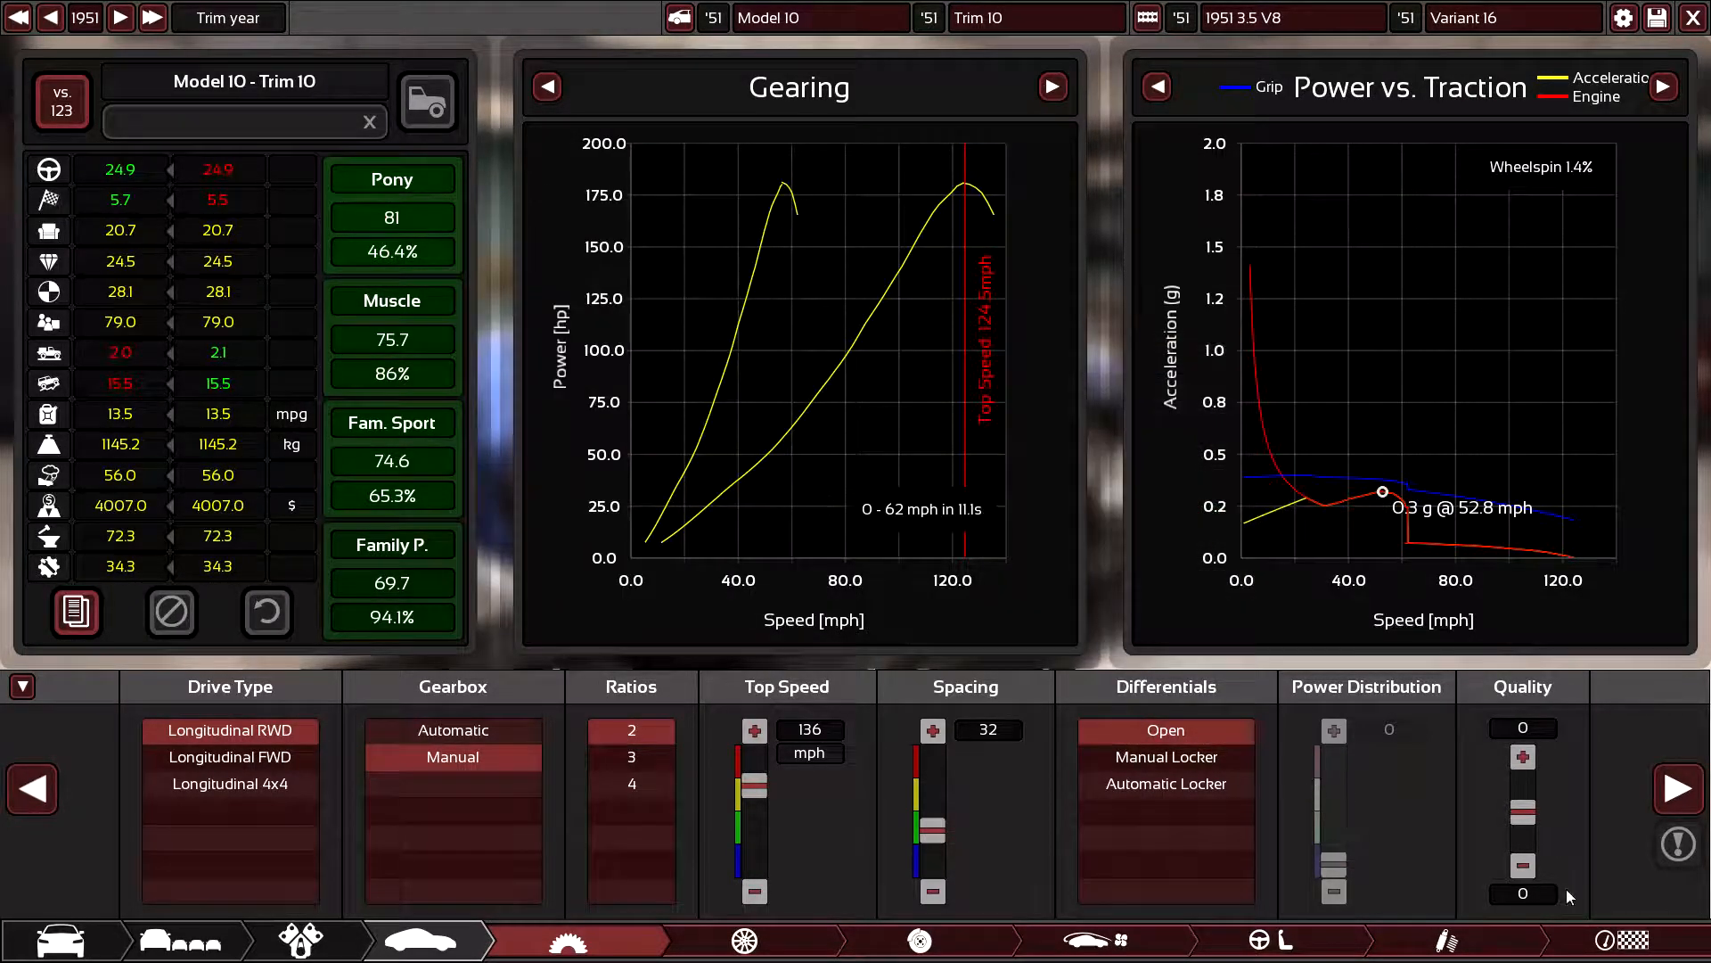
pyautogui.click(1677, 793)
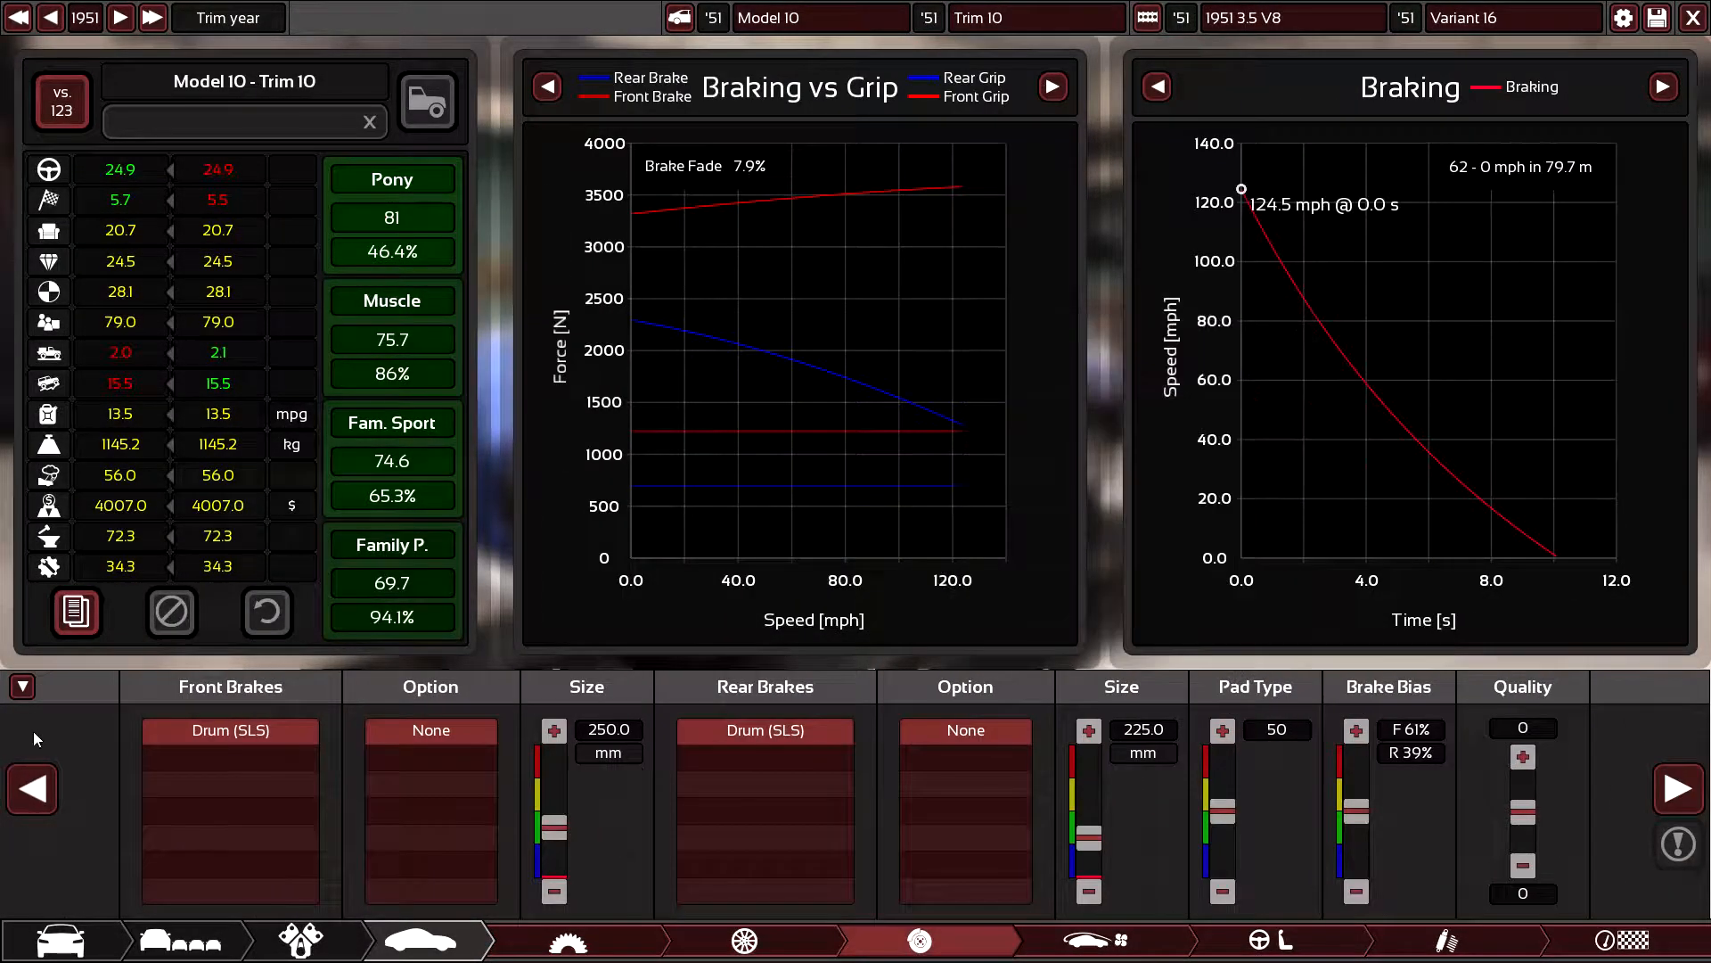
pyautogui.click(30, 797)
pyautogui.click(32, 795)
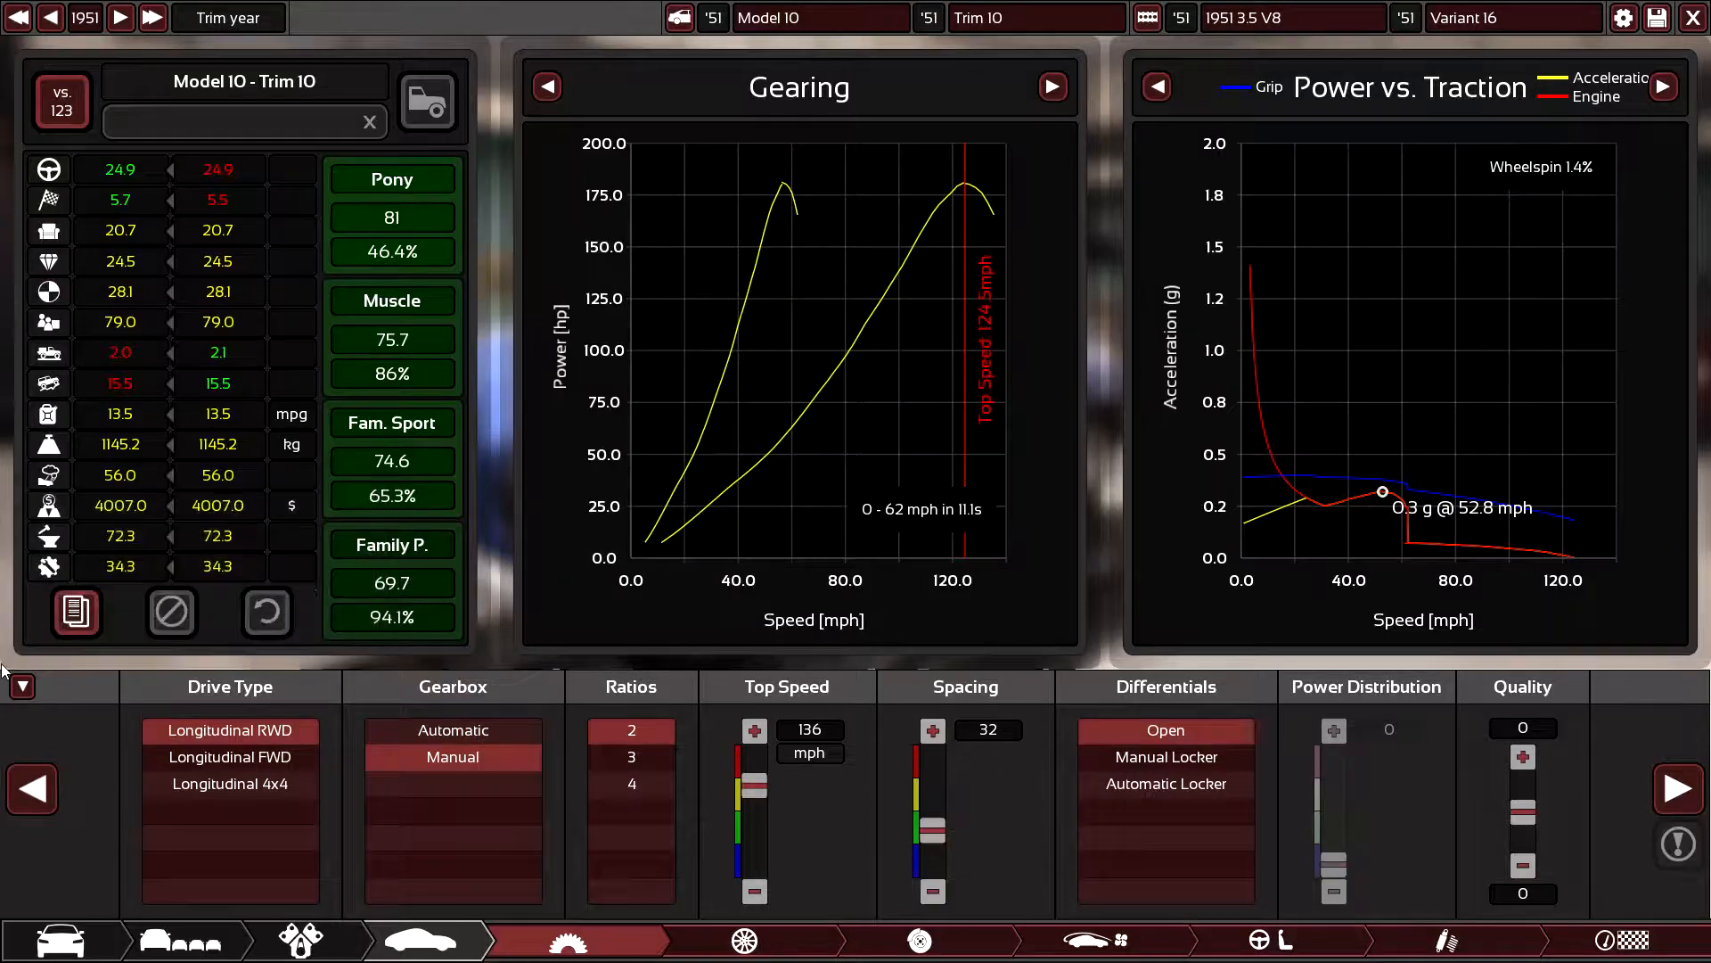
pyautogui.click(22, 688)
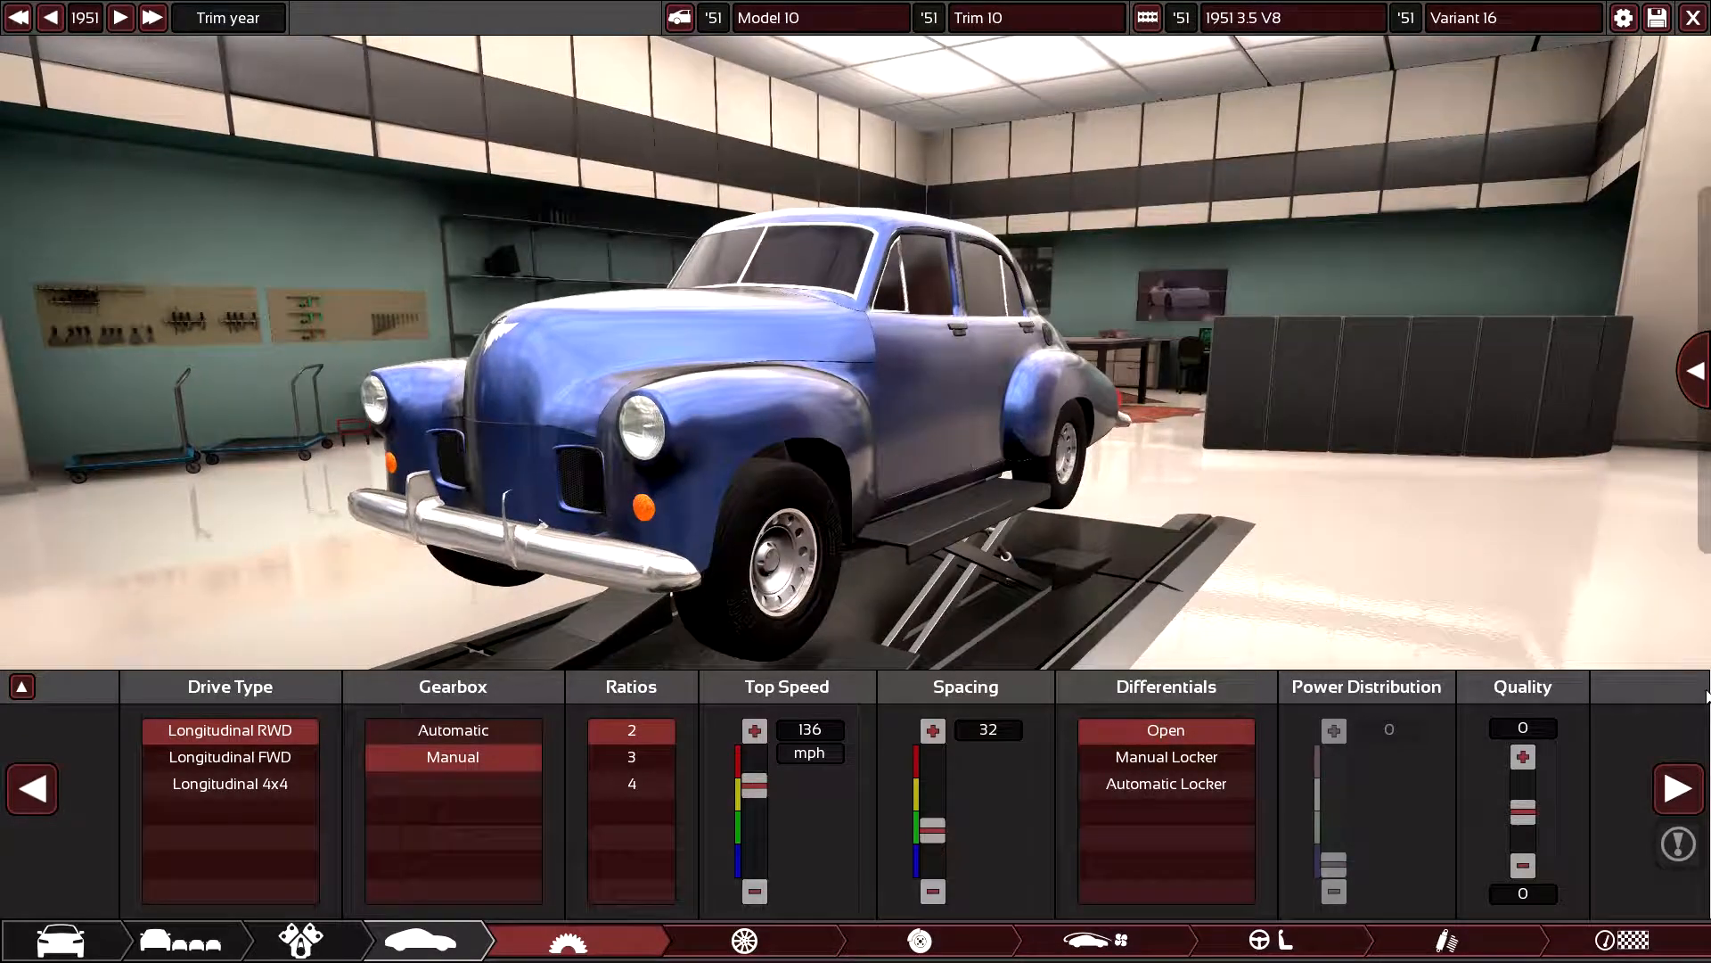
pyautogui.click(1677, 787)
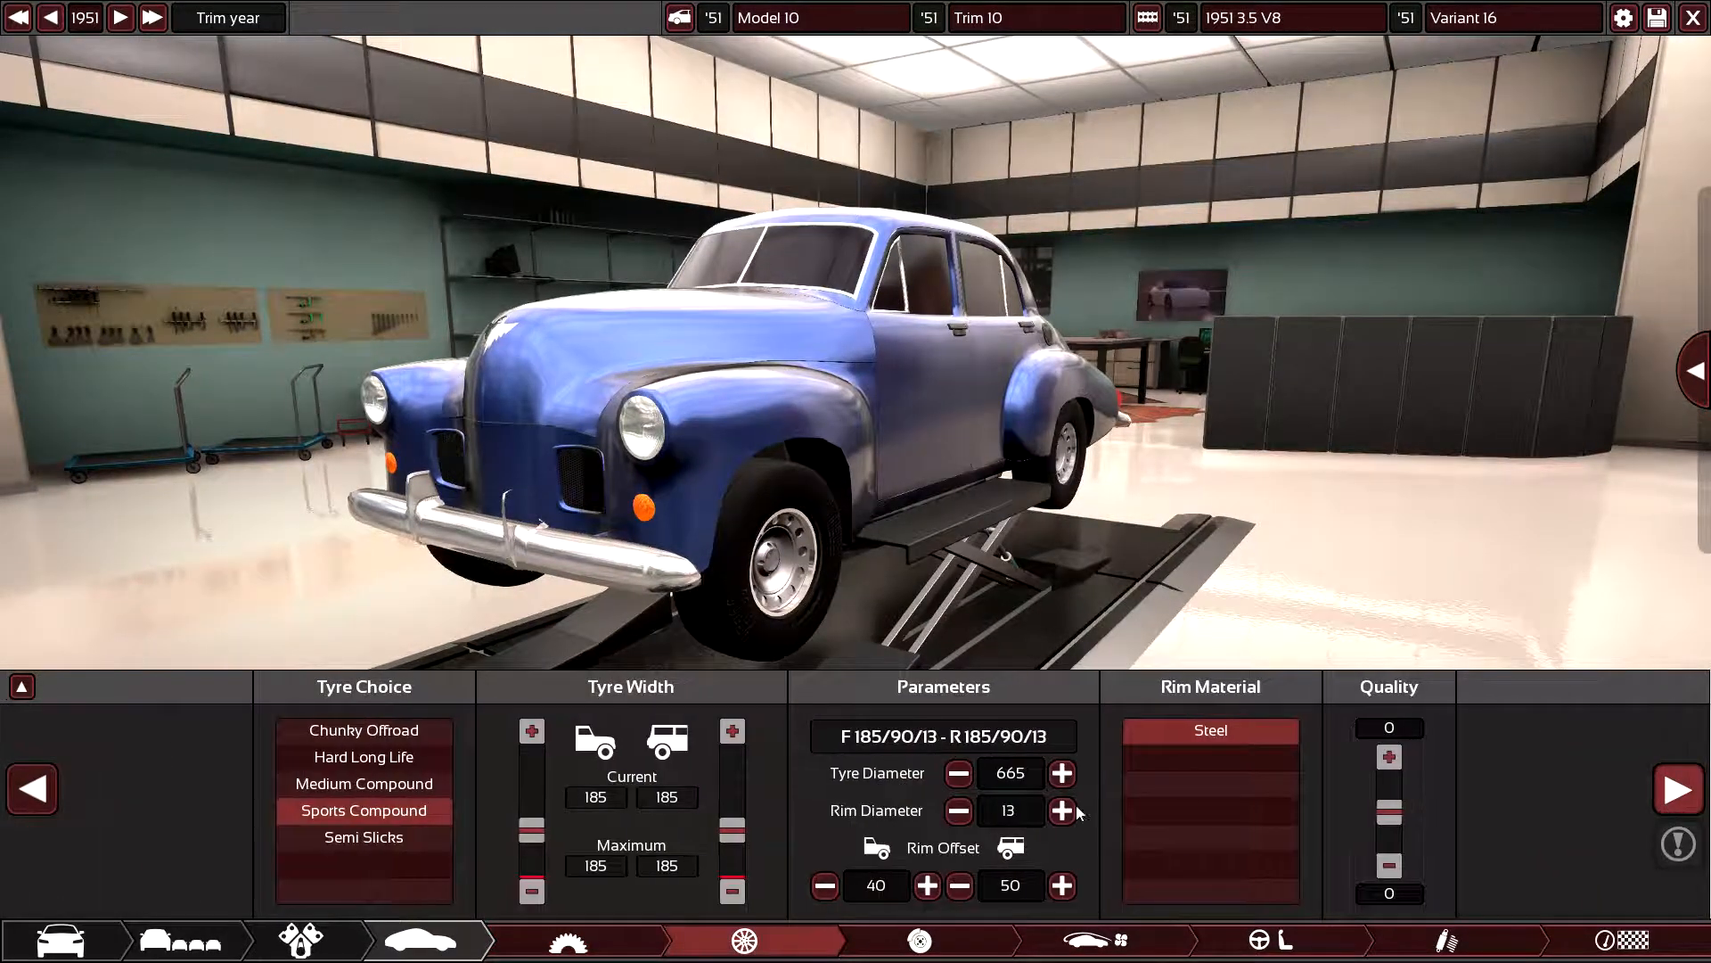
pyautogui.click(58, 942)
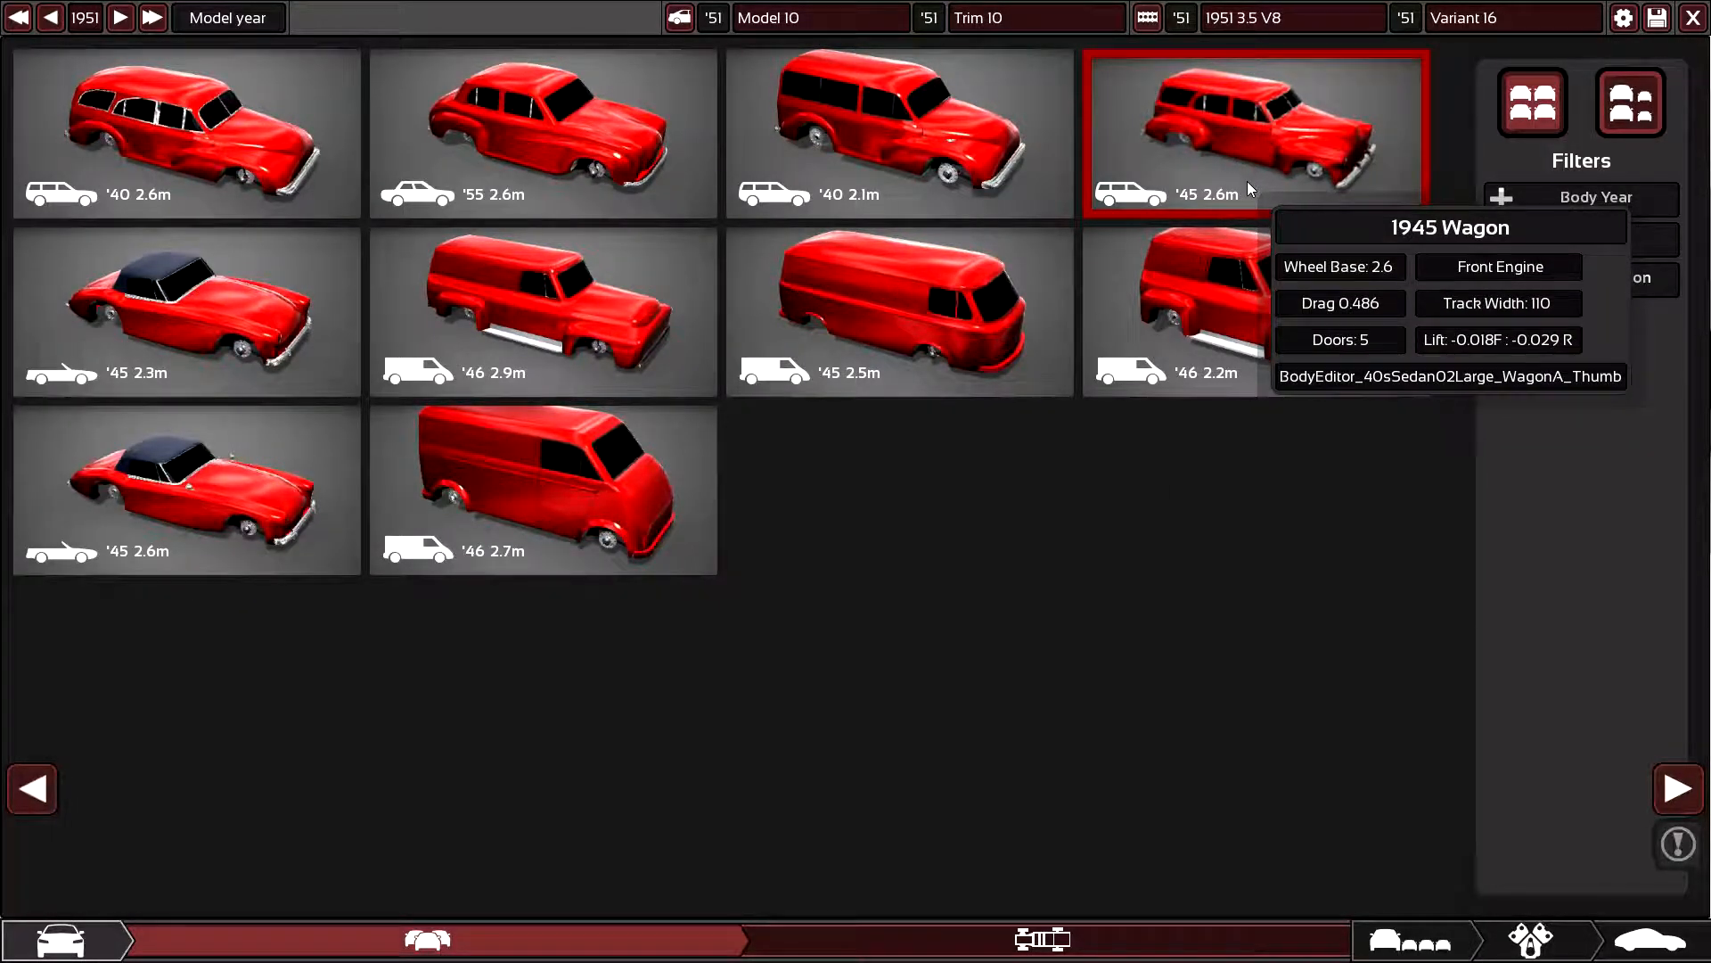
pyautogui.click(1665, 943)
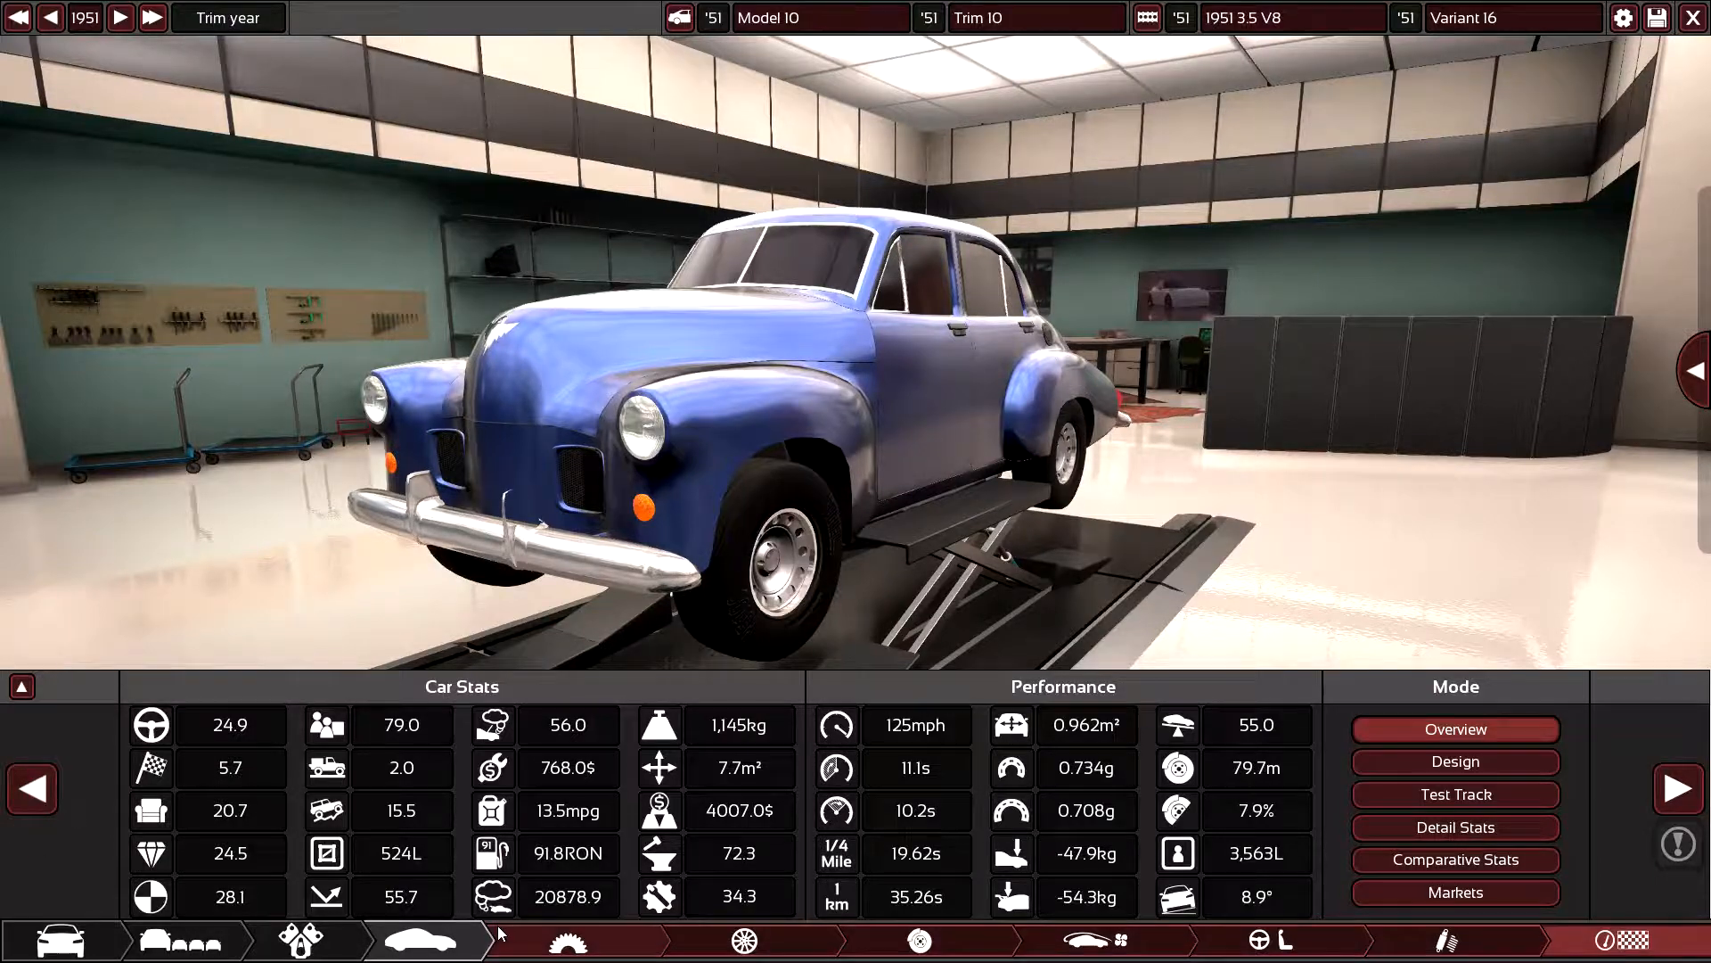
pyautogui.click(535, 936)
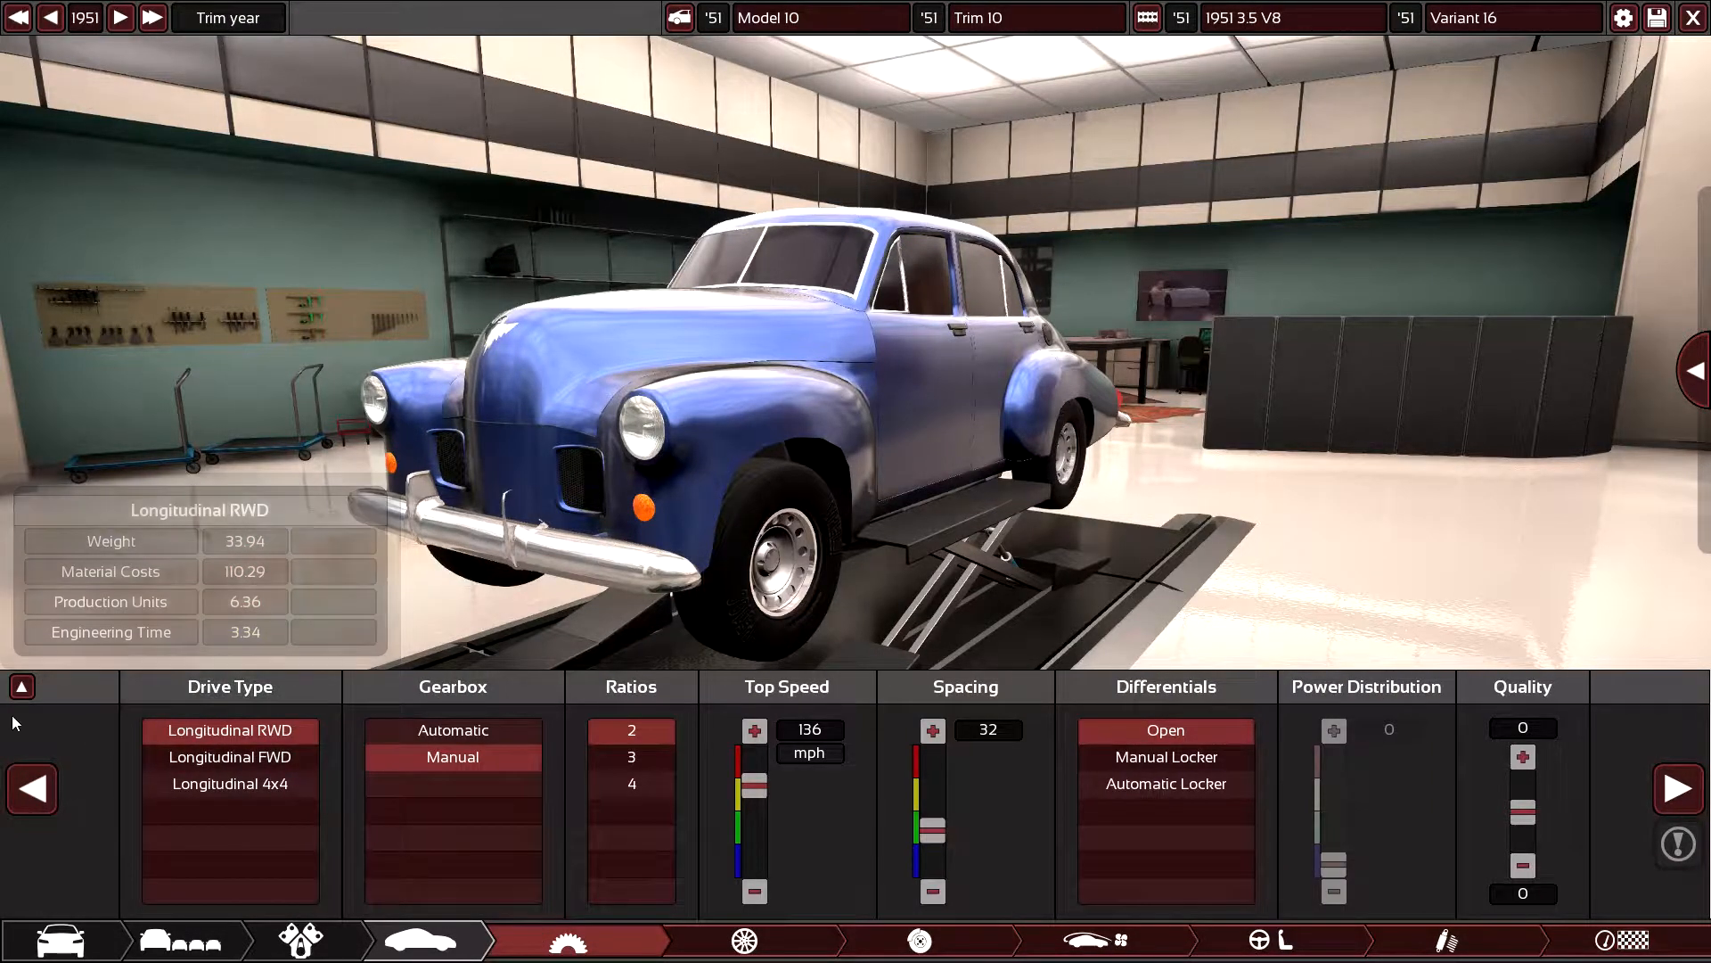
pyautogui.click(22, 688)
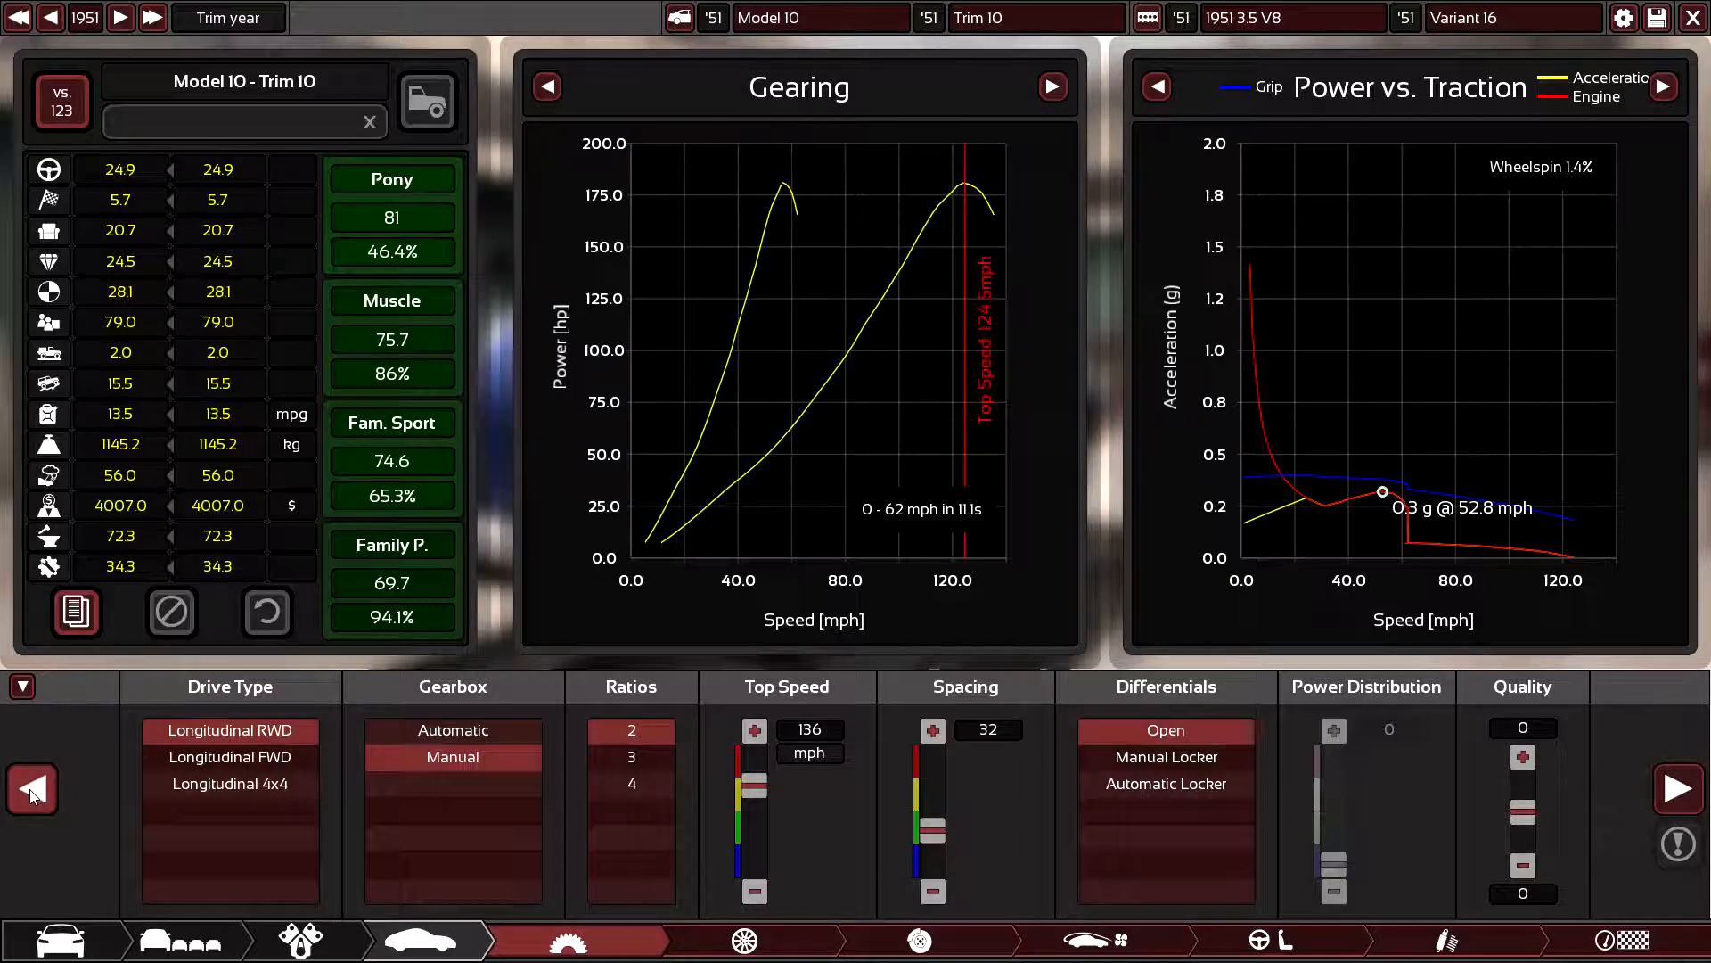
# - Compare the engine power and torque curves against the gearing page twice
pyautogui.click(33, 790)
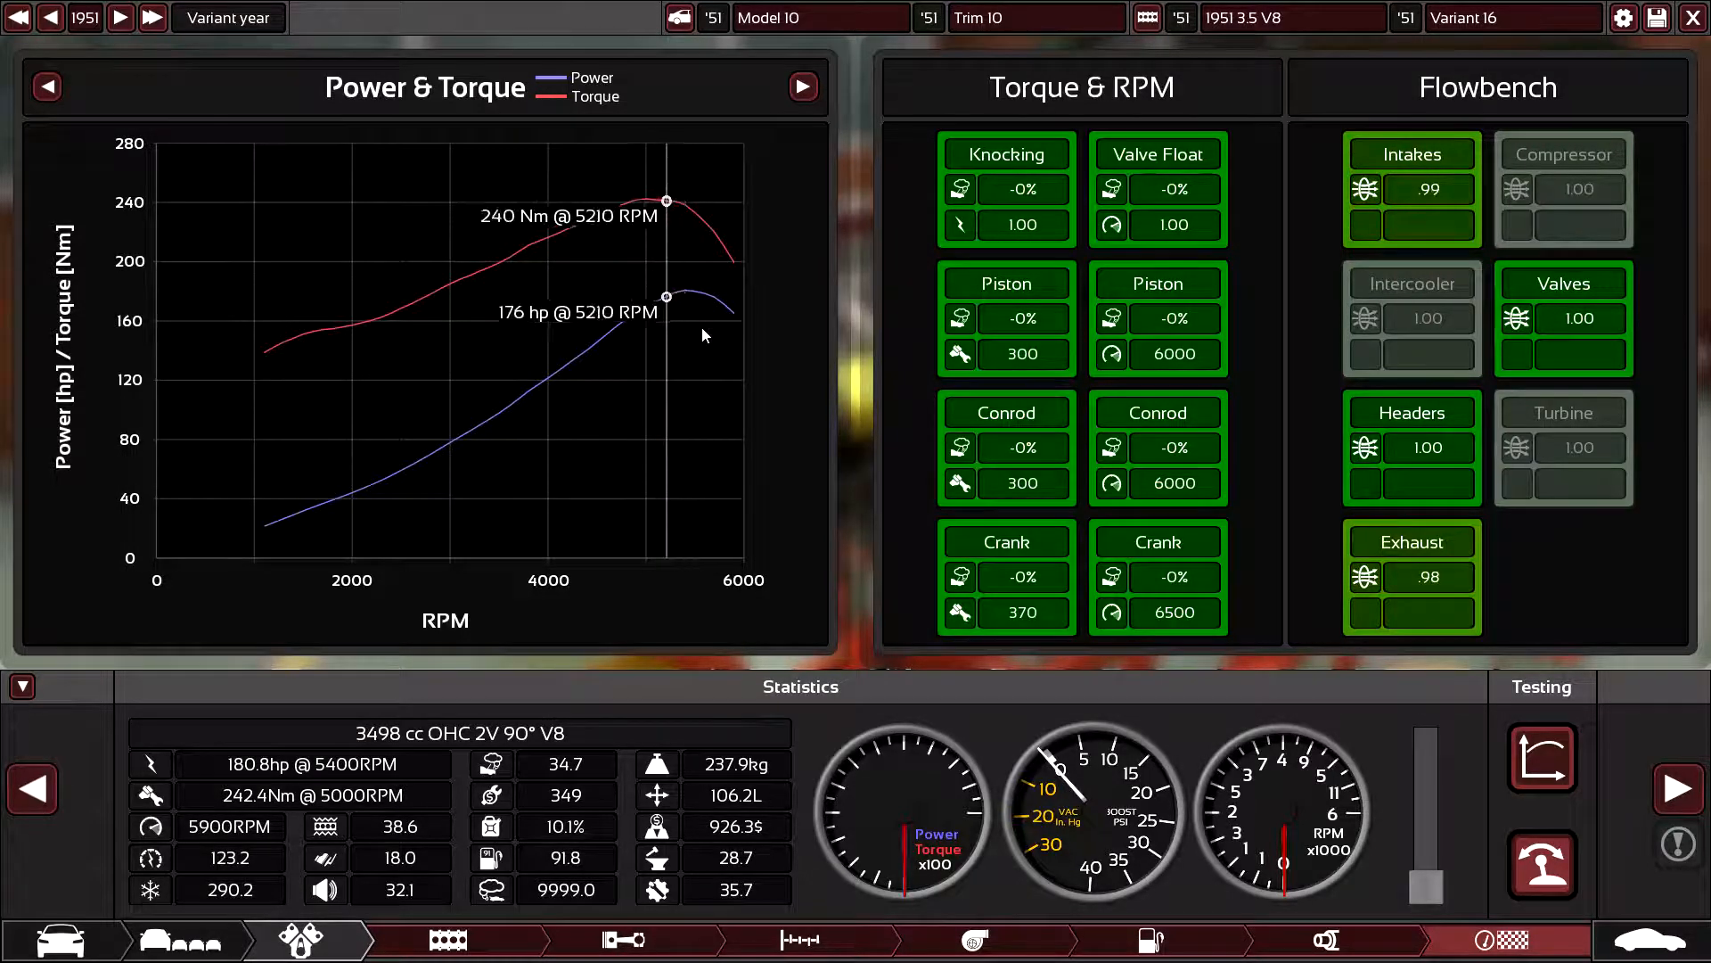
pyautogui.click(1677, 789)
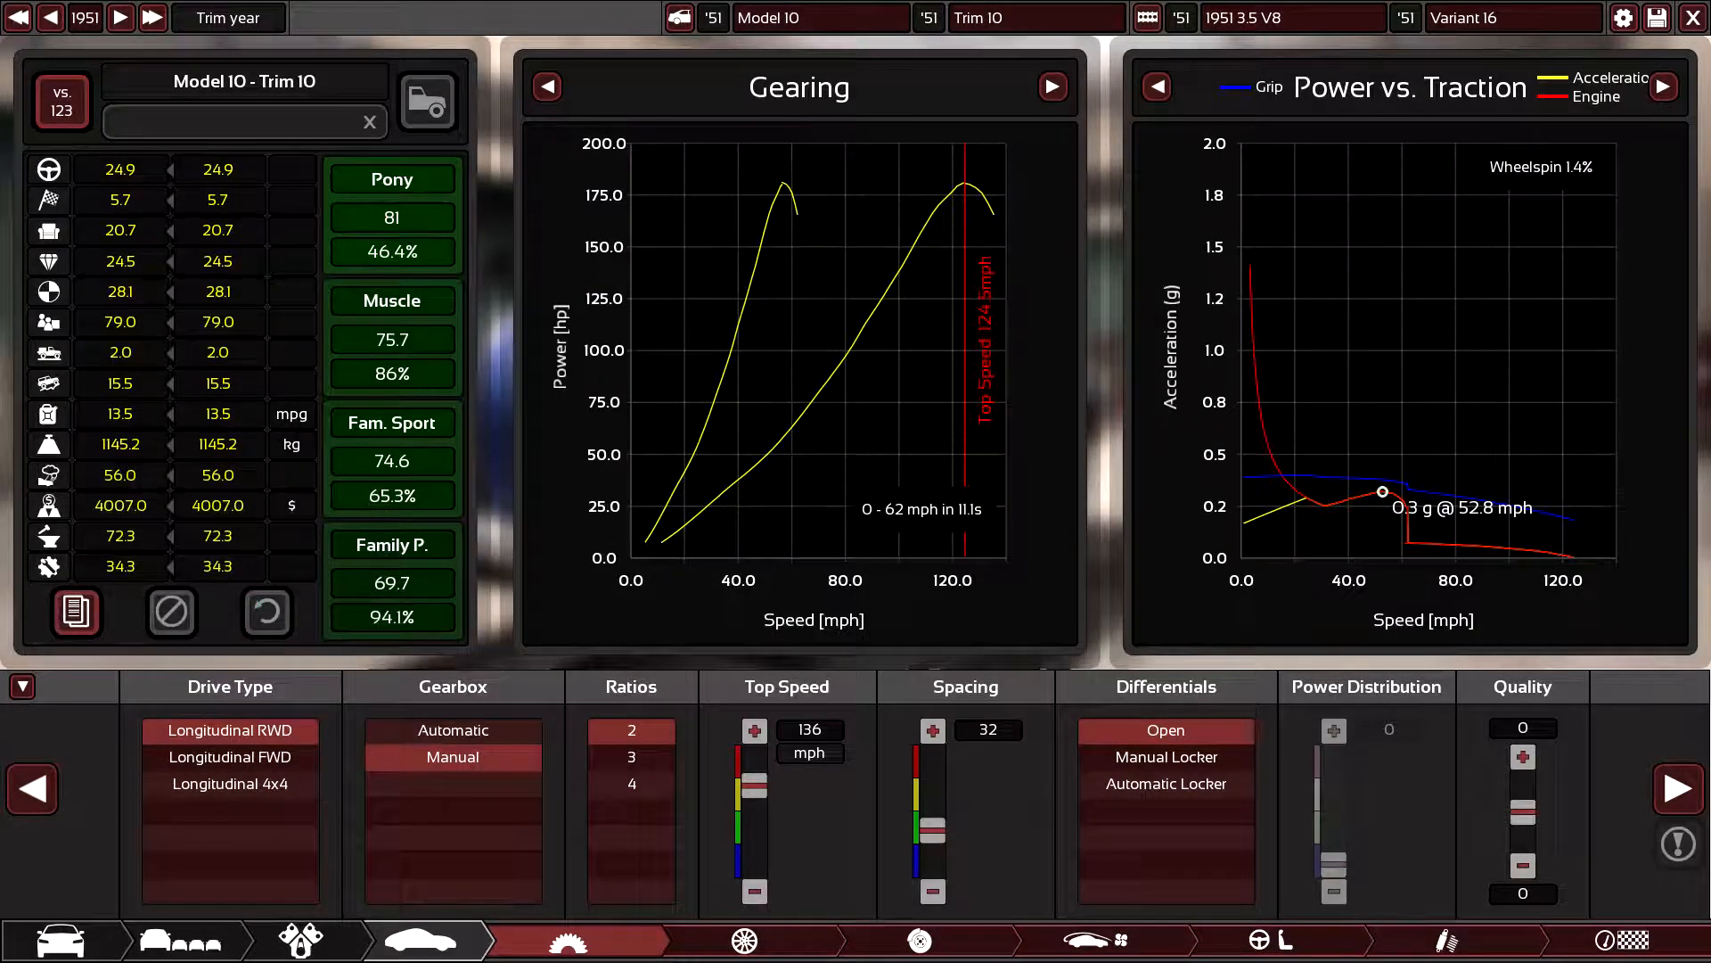
pyautogui.click(33, 789)
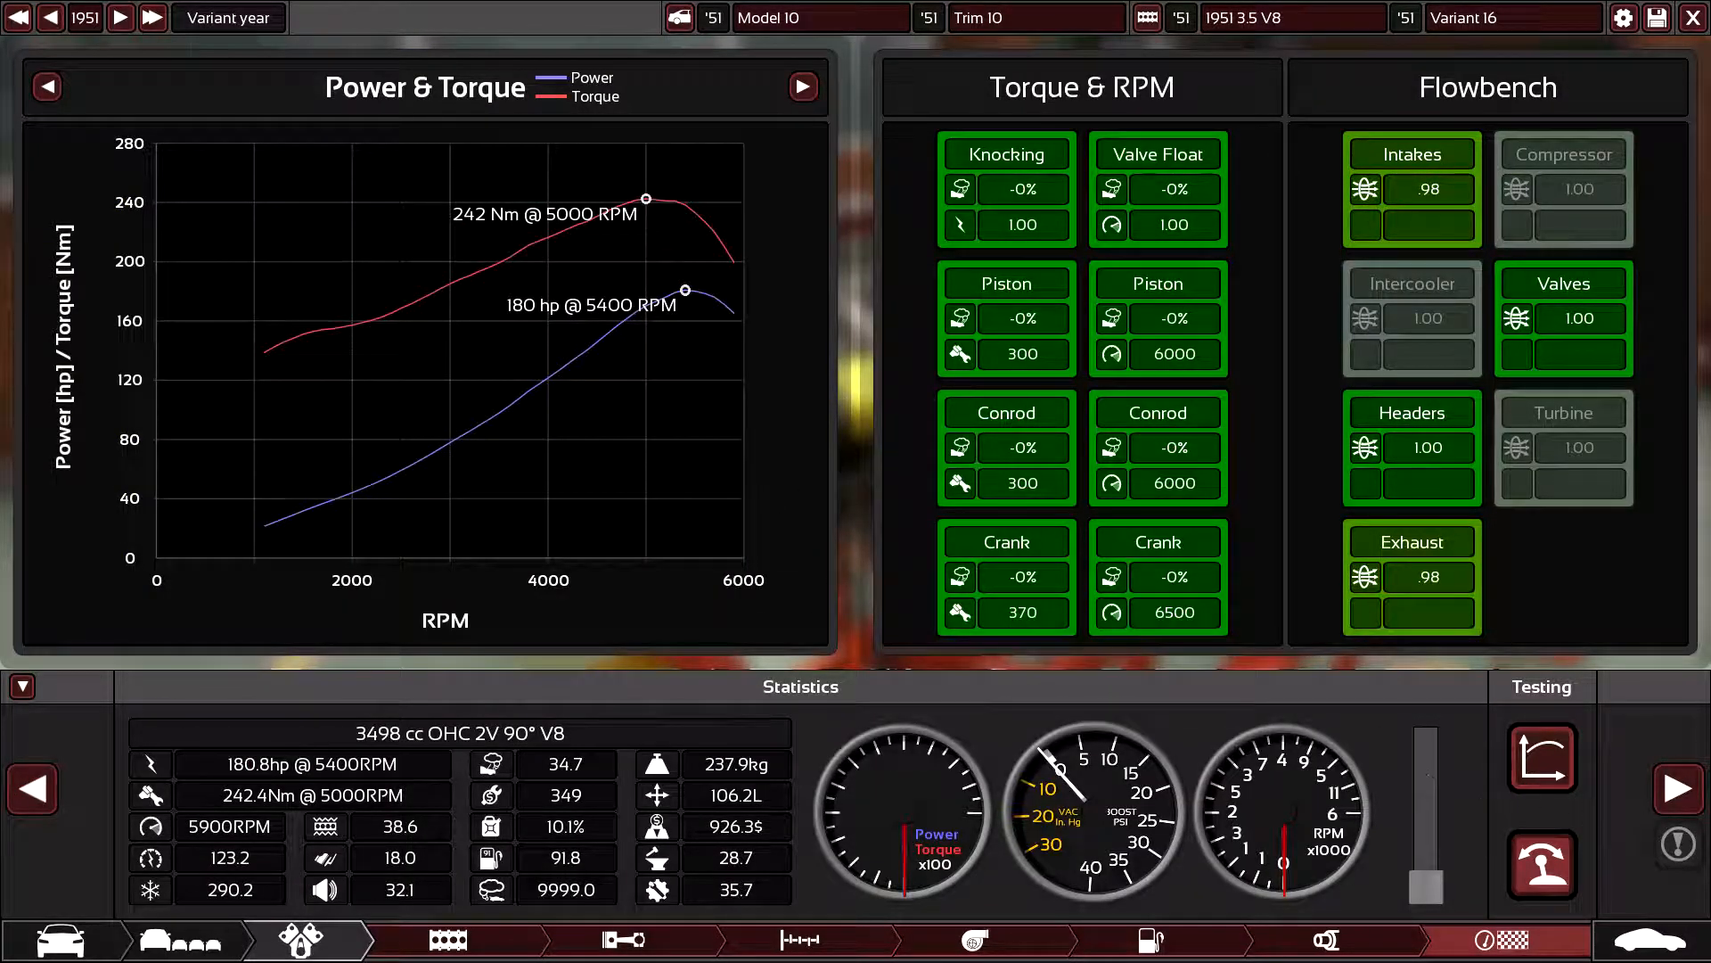
pyautogui.click(1677, 790)
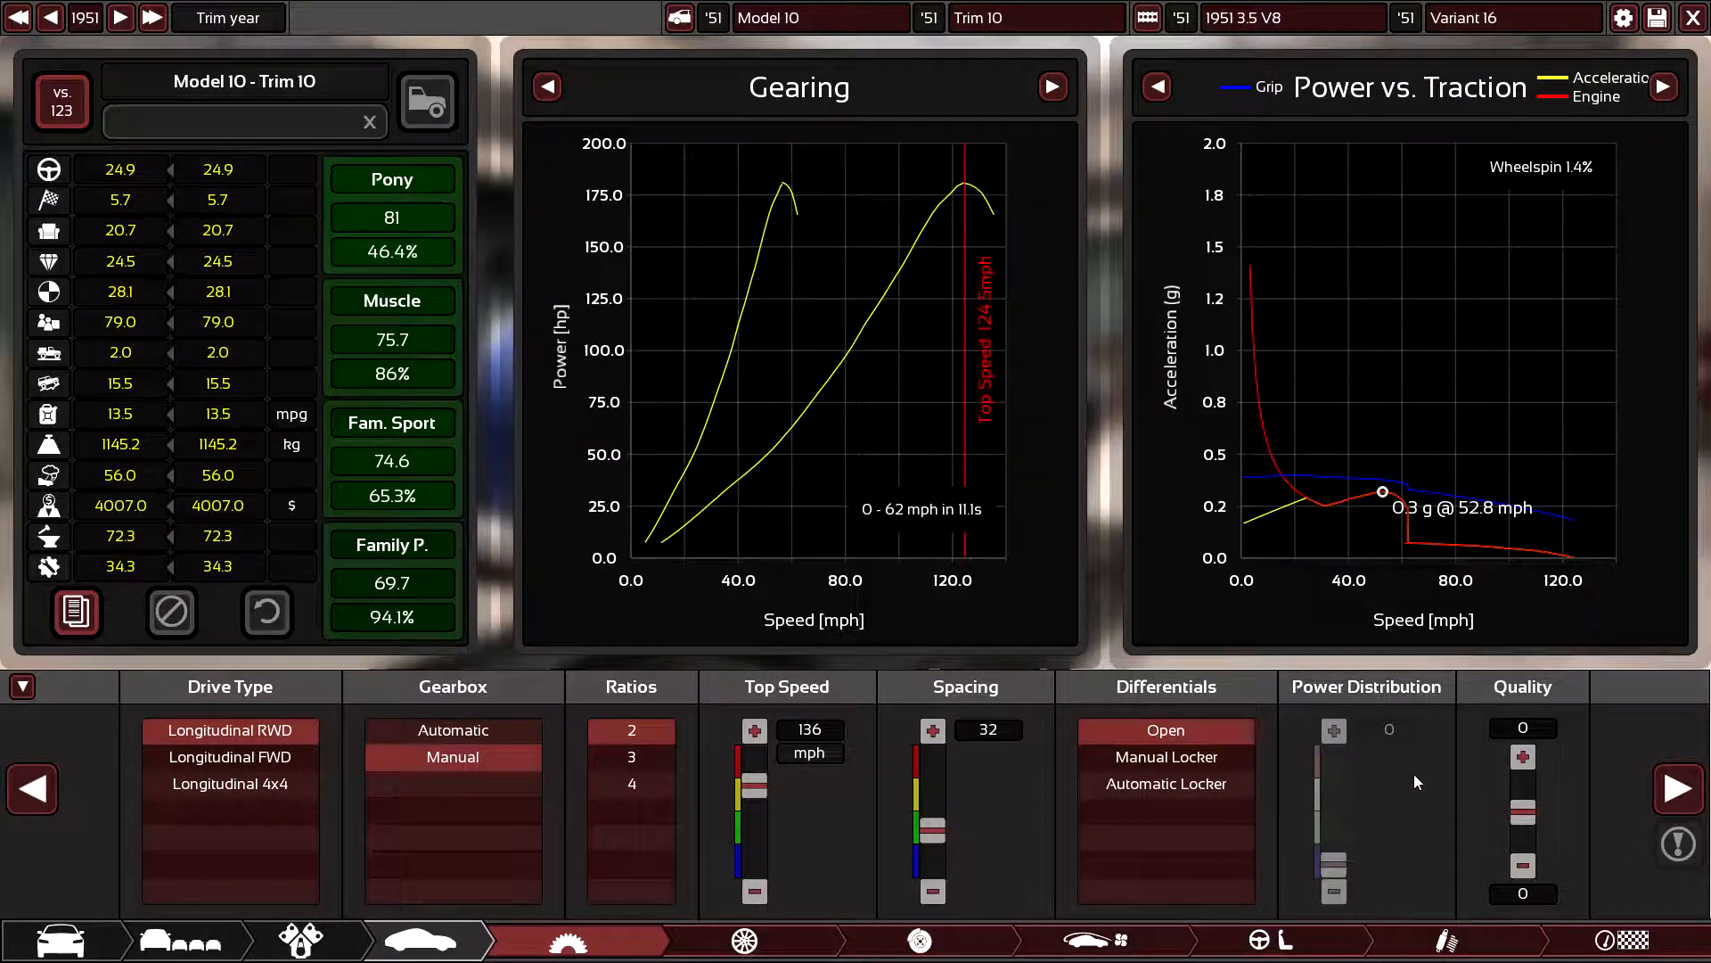
# - Advance through brakes, aero and suspension to the overview showing 125 mph and 11.1 s
pyautogui.click(1667, 796)
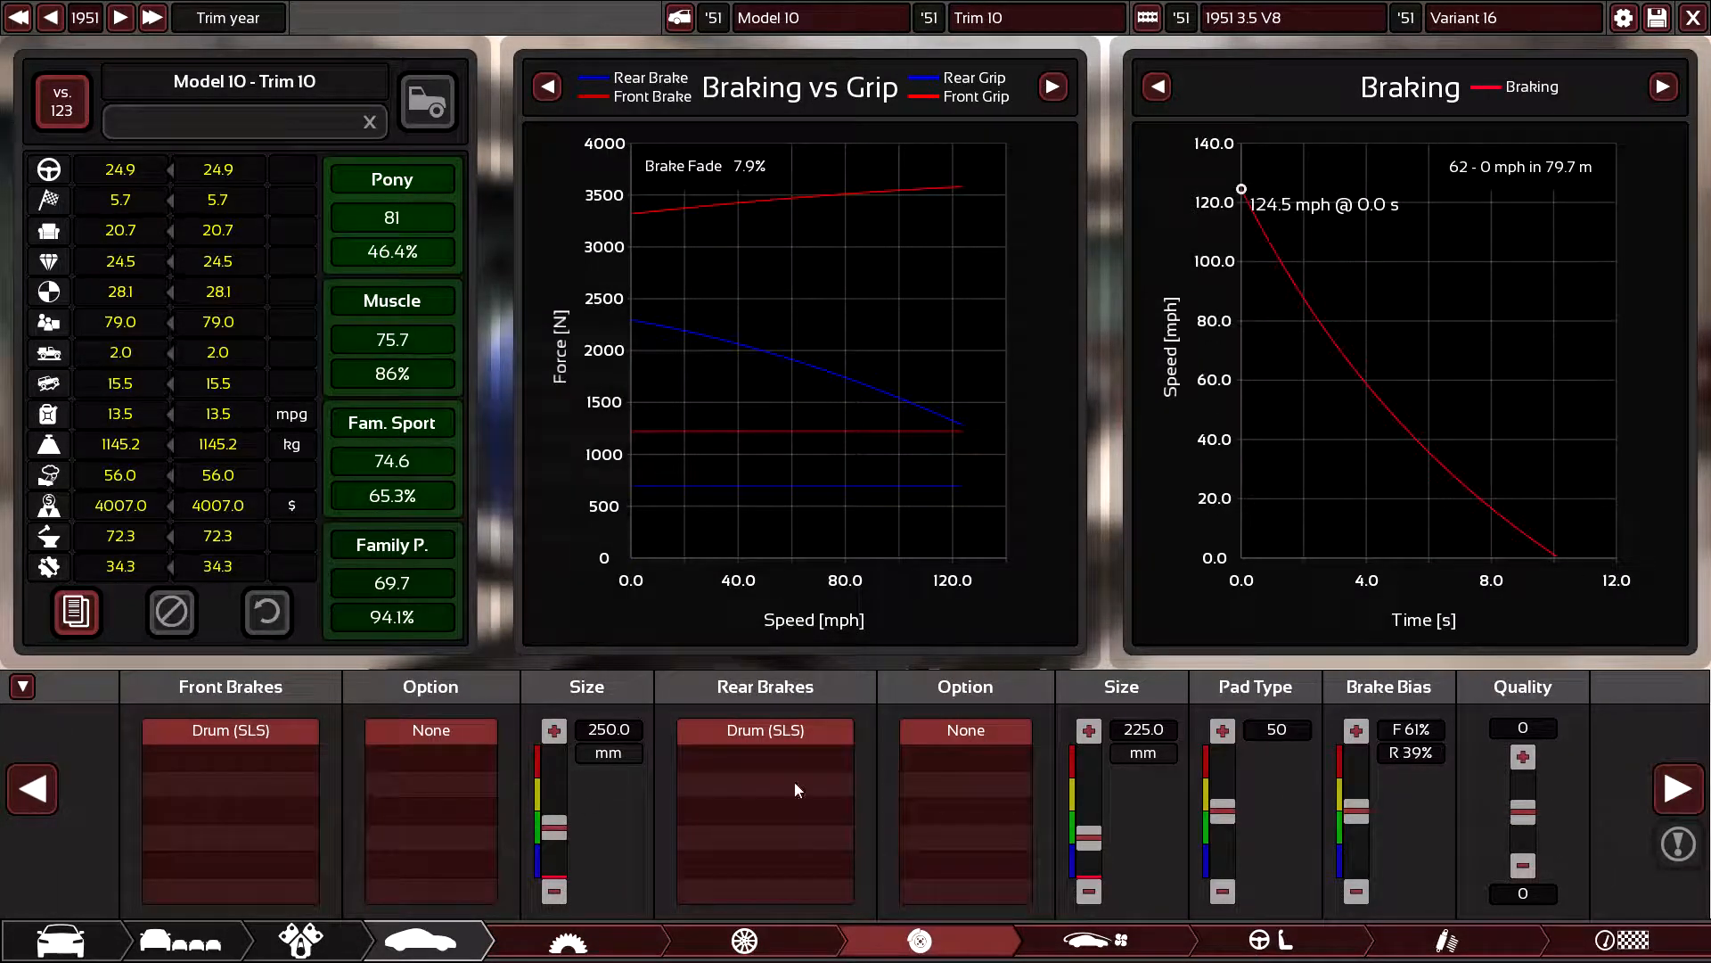
pyautogui.click(1688, 782)
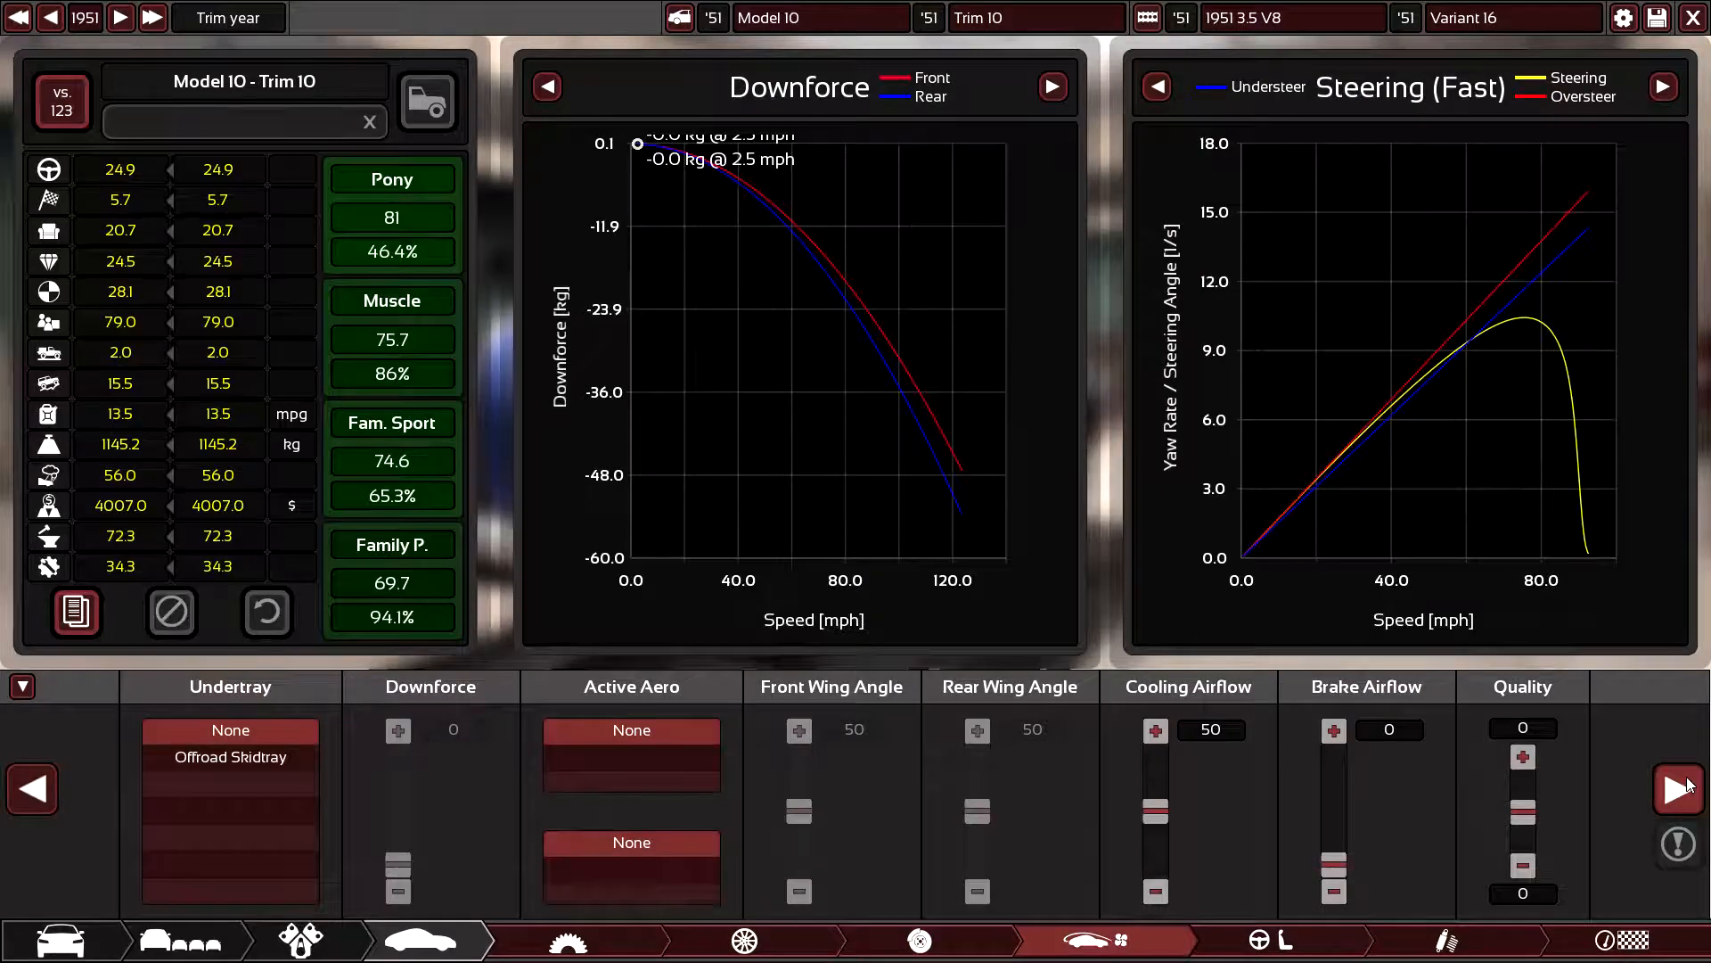
pyautogui.click(1688, 783)
pyautogui.click(1688, 784)
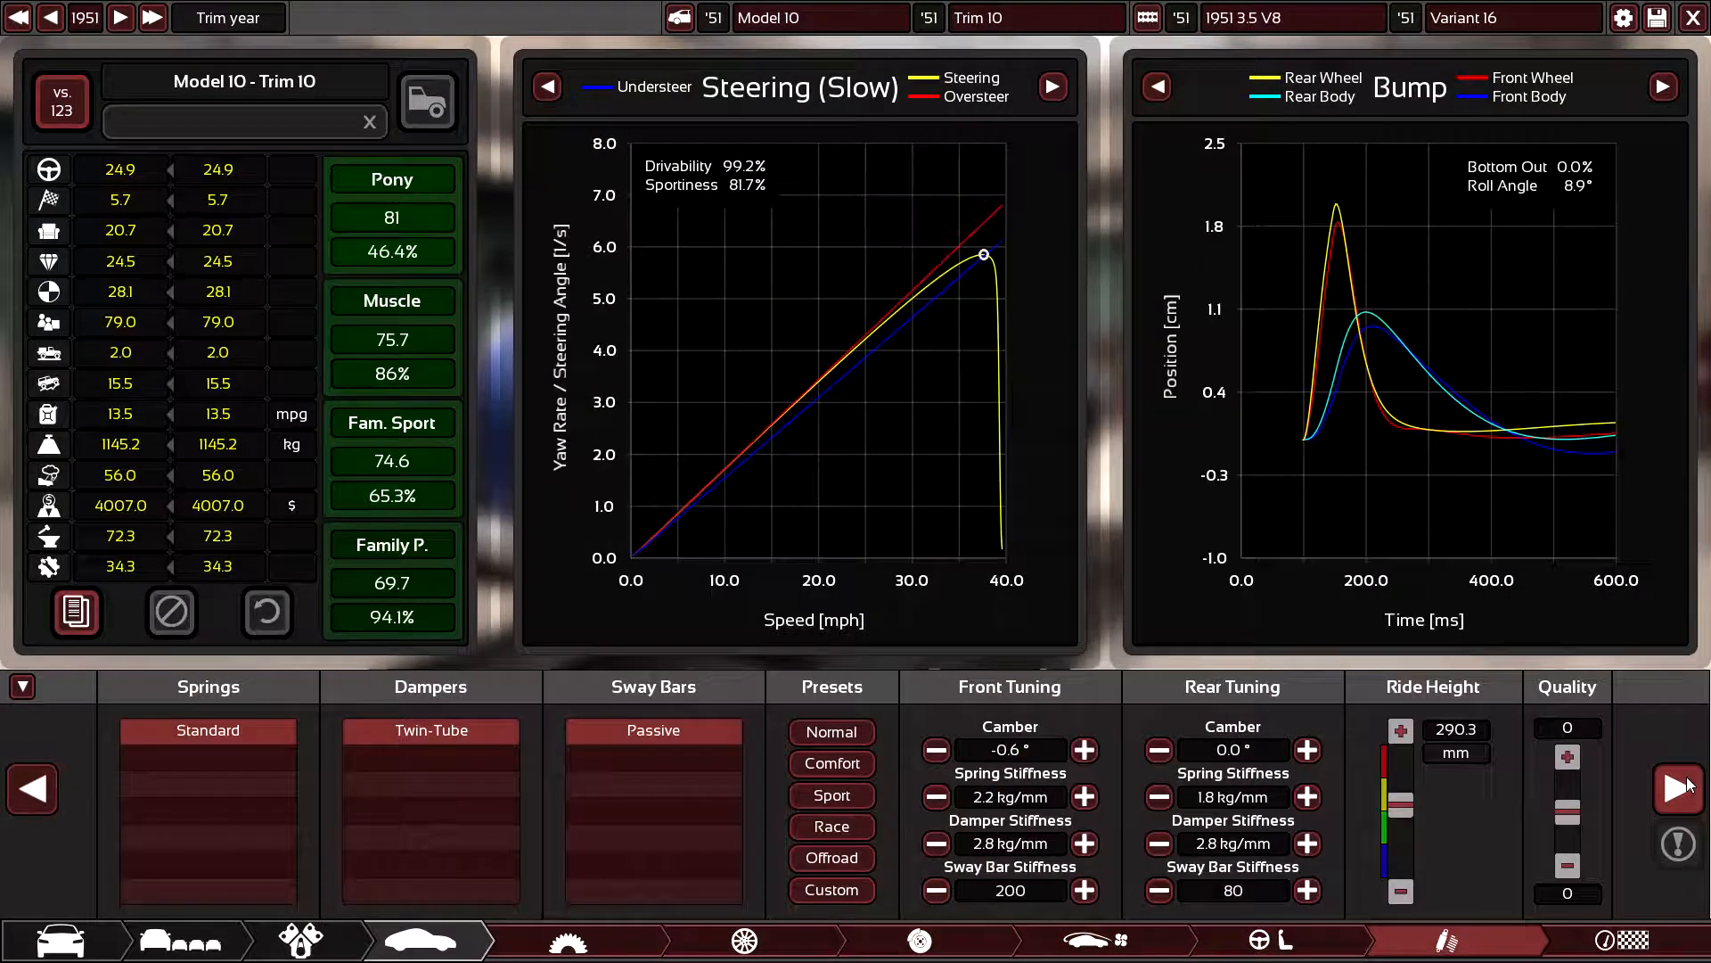
pyautogui.click(1687, 785)
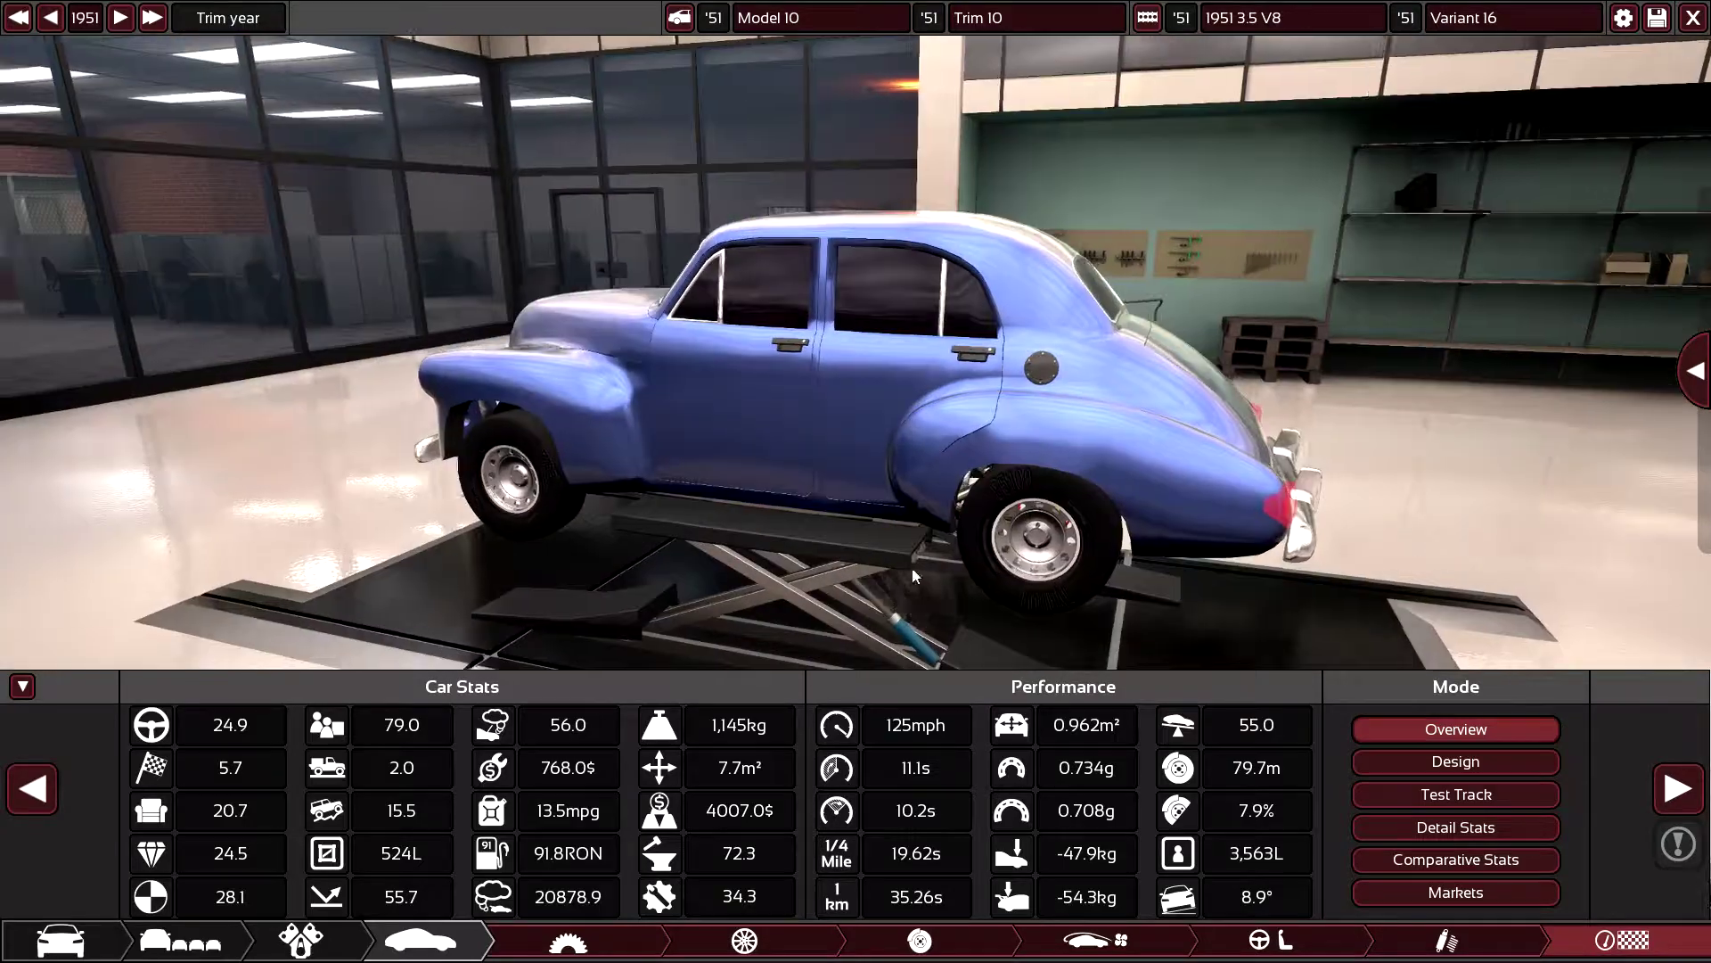
# - Orbit the garage camera around the finished blue saloon
pyautogui.moveTo(914, 575)
pyautogui.mouseDown()
pyautogui.moveTo(1177, 579)
pyautogui.moveTo(114, 350)
pyautogui.mouseUp()
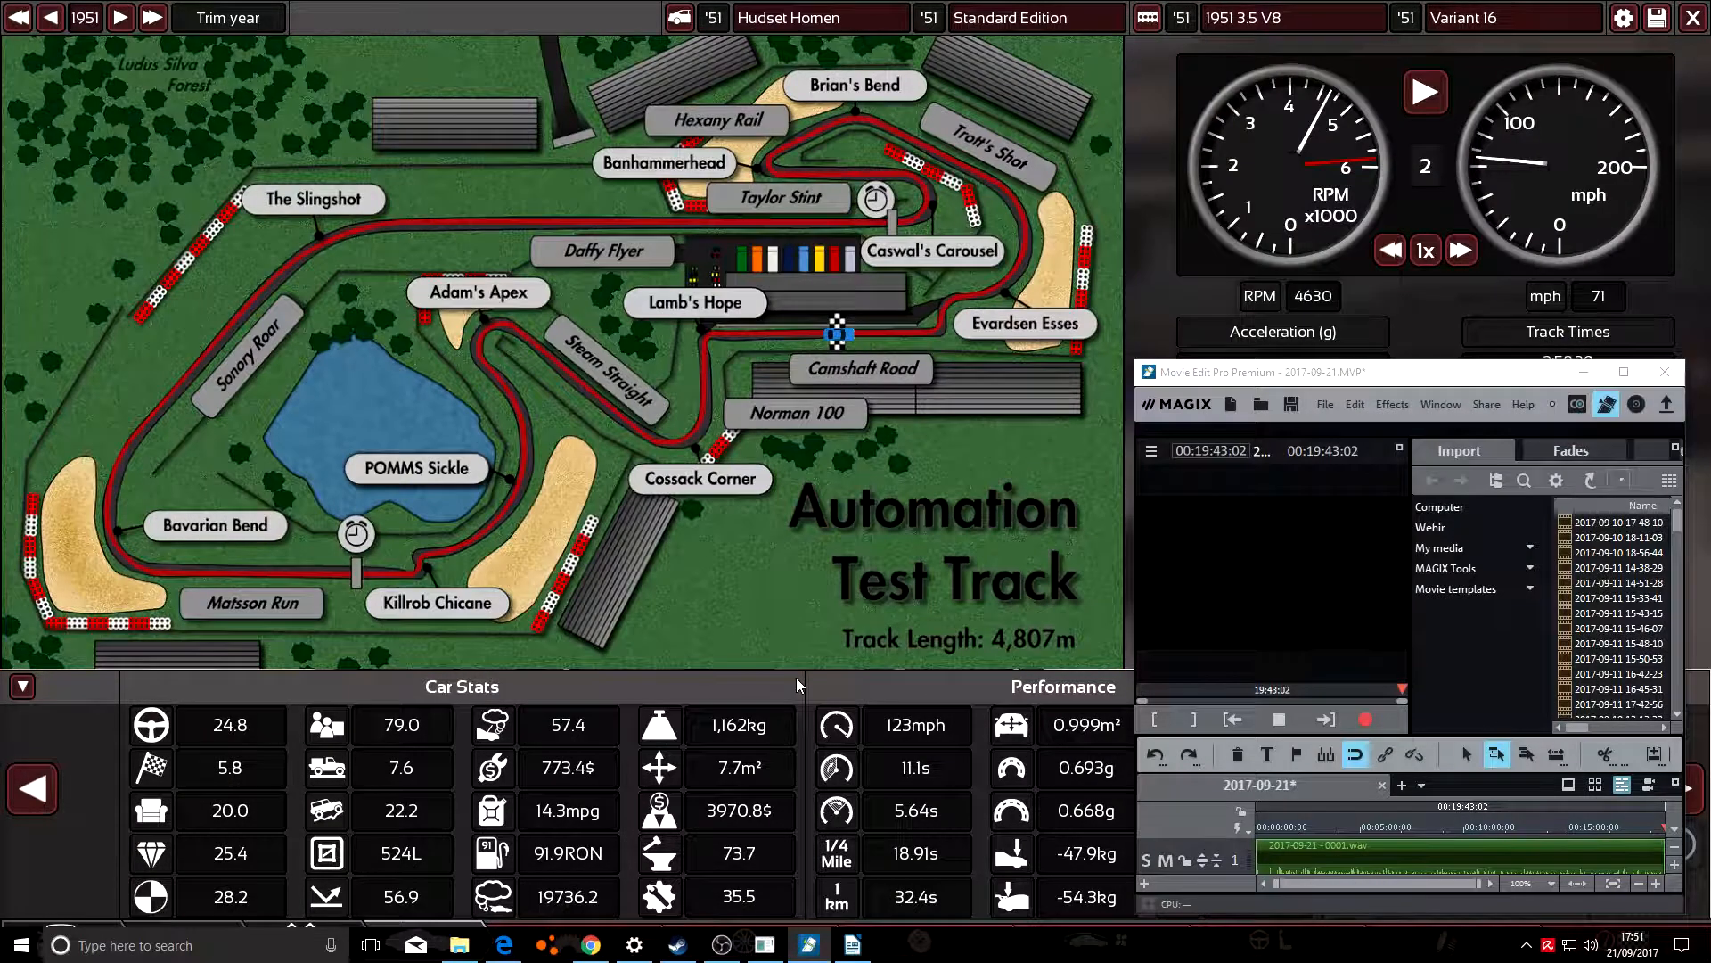
# - Return to the game full screen and hide the test track panel to show the car
pyautogui.click(1011, 692)
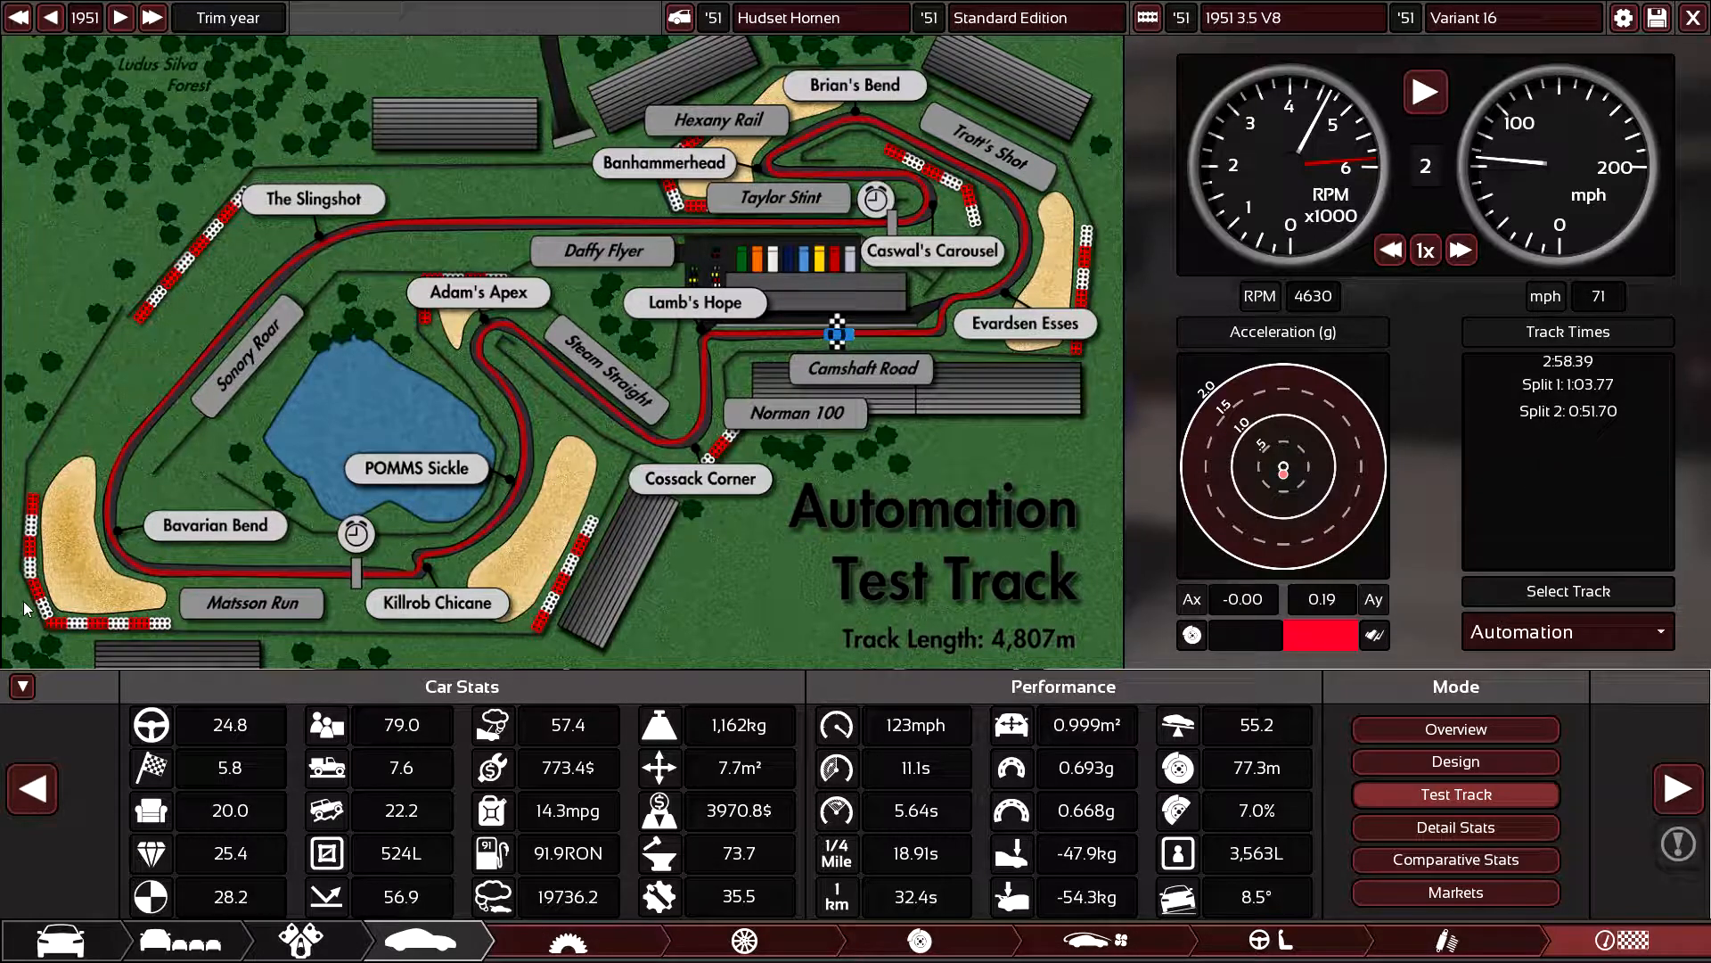
pyautogui.click(24, 687)
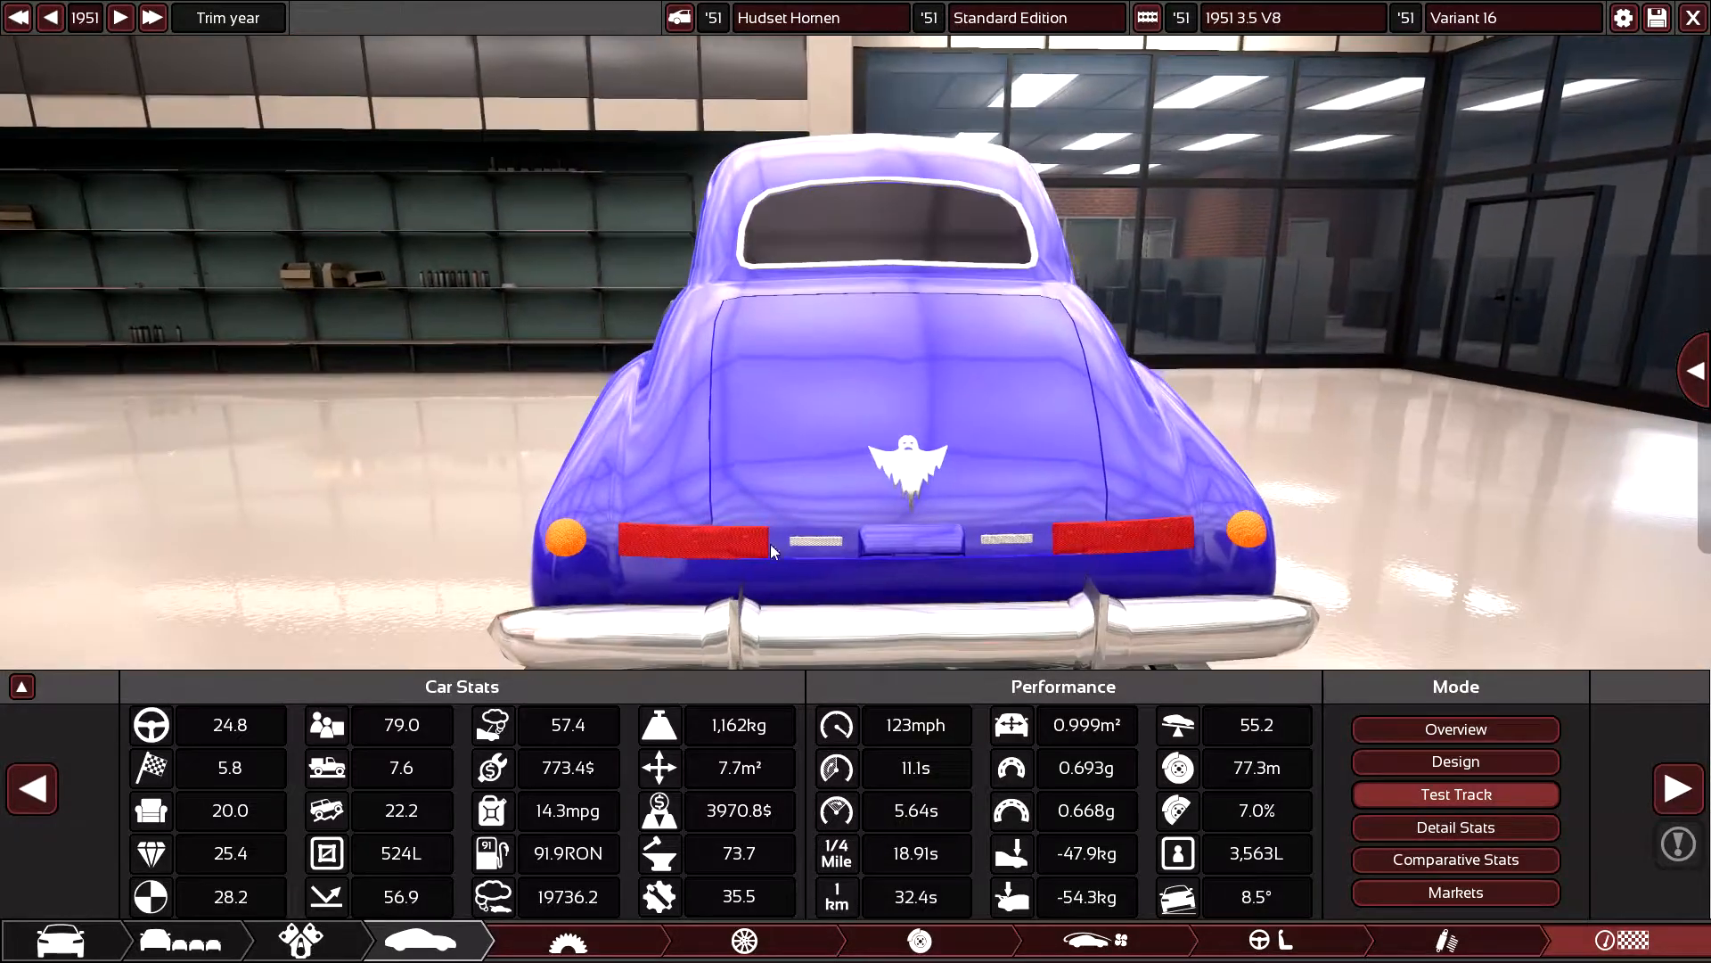
# - Inspect the saloon's rear, left side and front three-quarter, then enter the body fixtures editor
pyautogui.moveTo(900, 458)
pyautogui.mouseDown()
pyautogui.moveTo(930, 534)
pyautogui.moveTo(668, 545)
pyautogui.moveTo(784, 529)
pyautogui.moveTo(747, 528)
pyautogui.mouseUp()
pyautogui.moveTo(913, 525); pyautogui.dragTo(1131, 534)
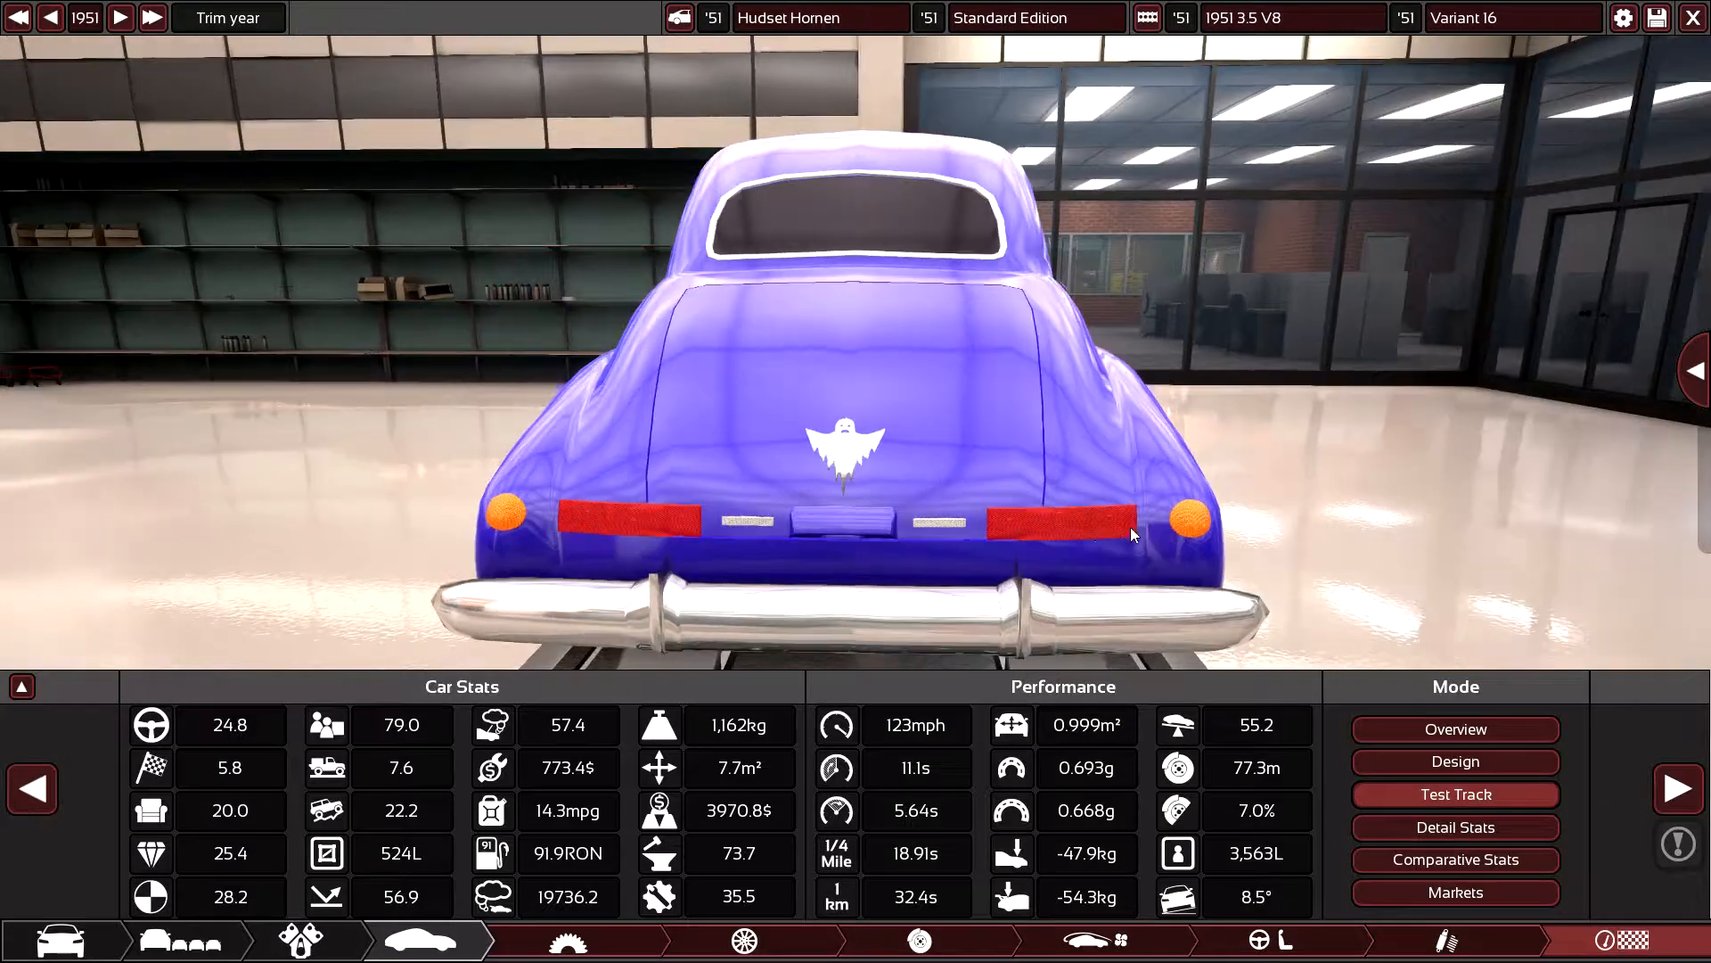
pyautogui.moveTo(792, 569); pyautogui.dragTo(923, 573)
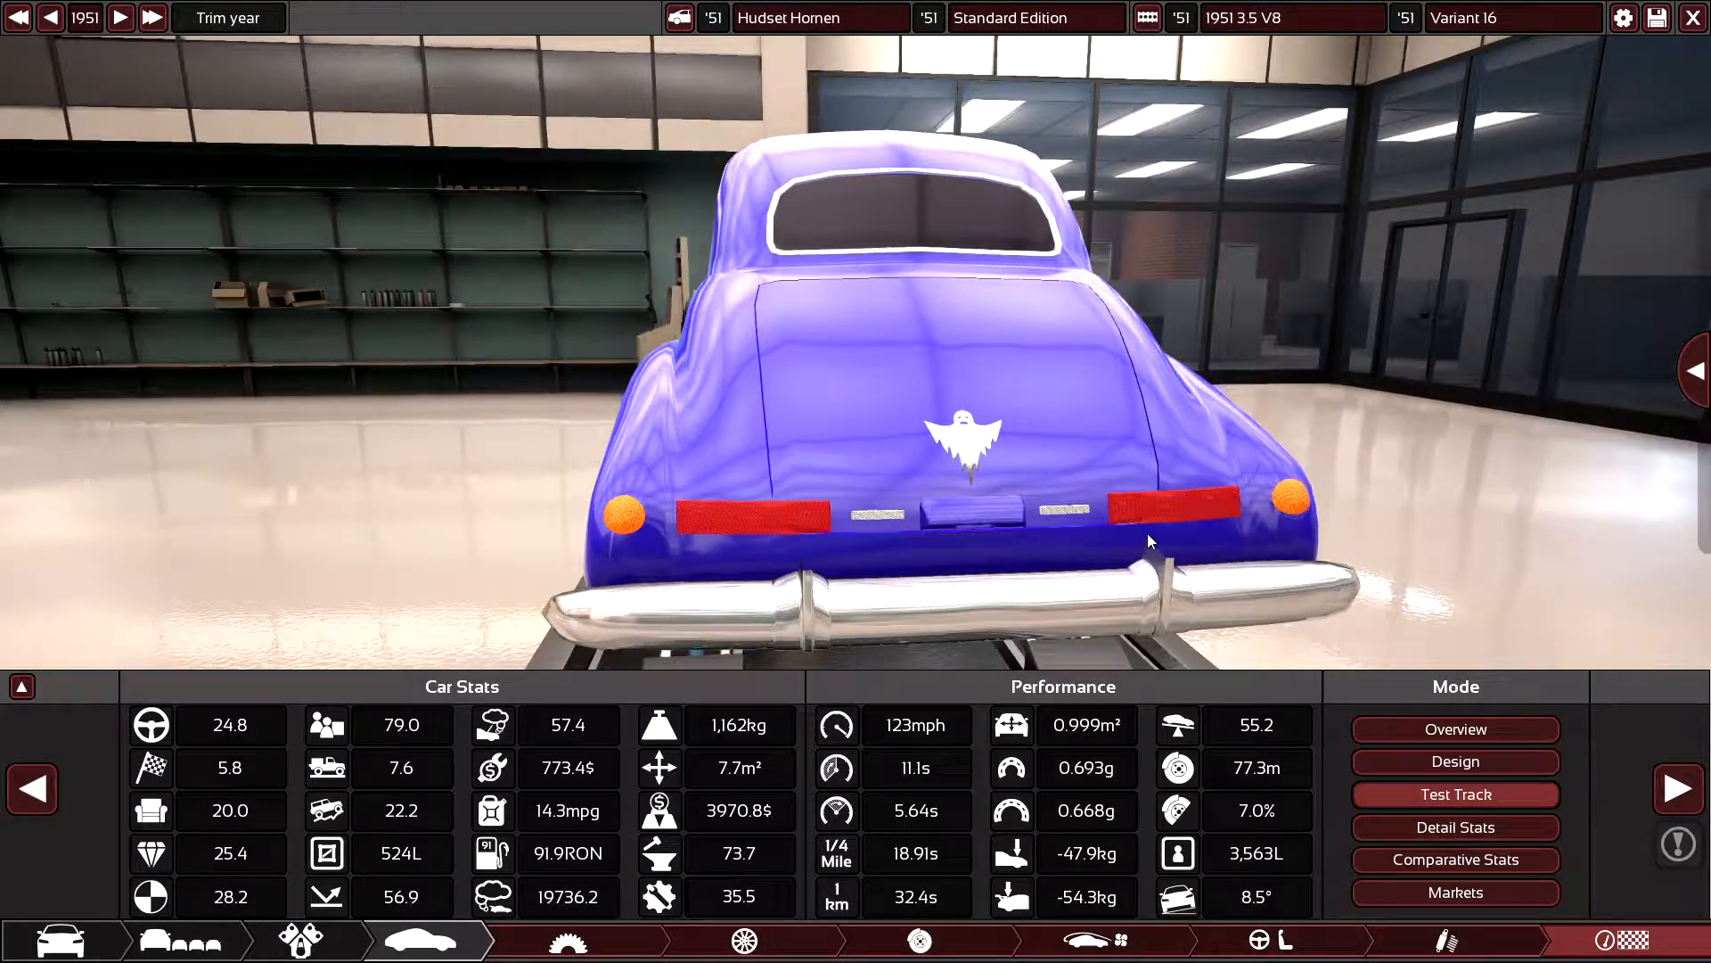
pyautogui.moveTo(958, 517)
pyautogui.mouseDown()
pyautogui.moveTo(889, 503)
pyautogui.moveTo(877, 469)
pyautogui.mouseUp()
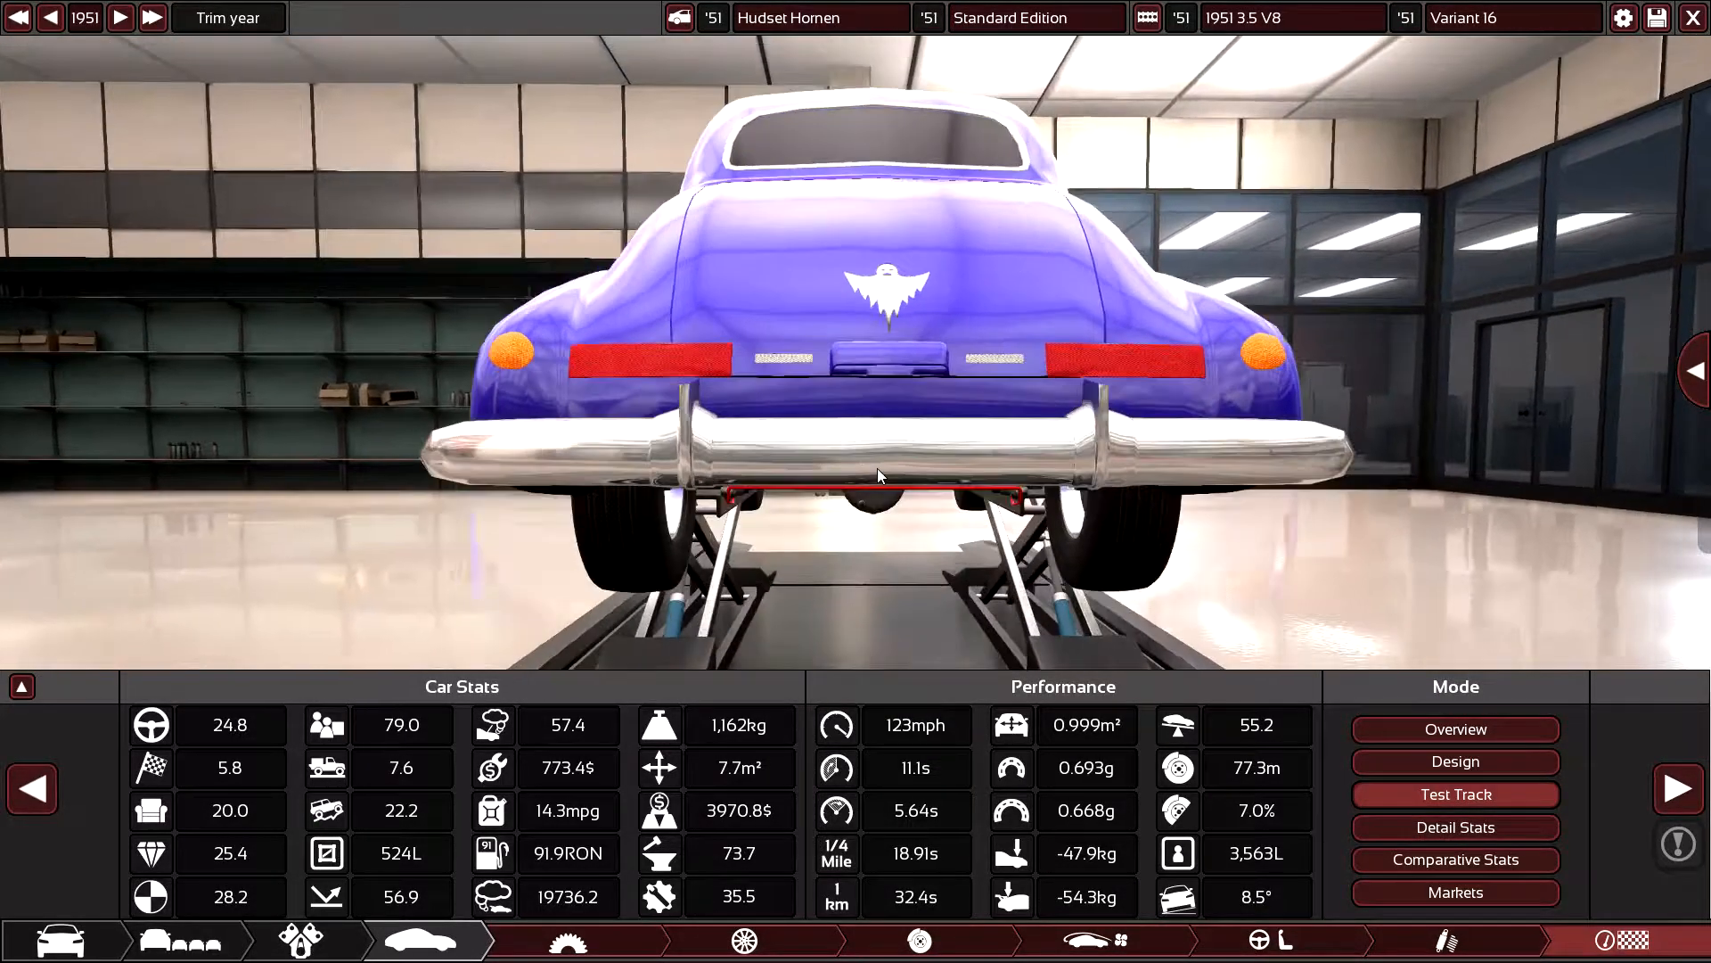
pyautogui.moveTo(1279, 643); pyautogui.dragTo(750, 479)
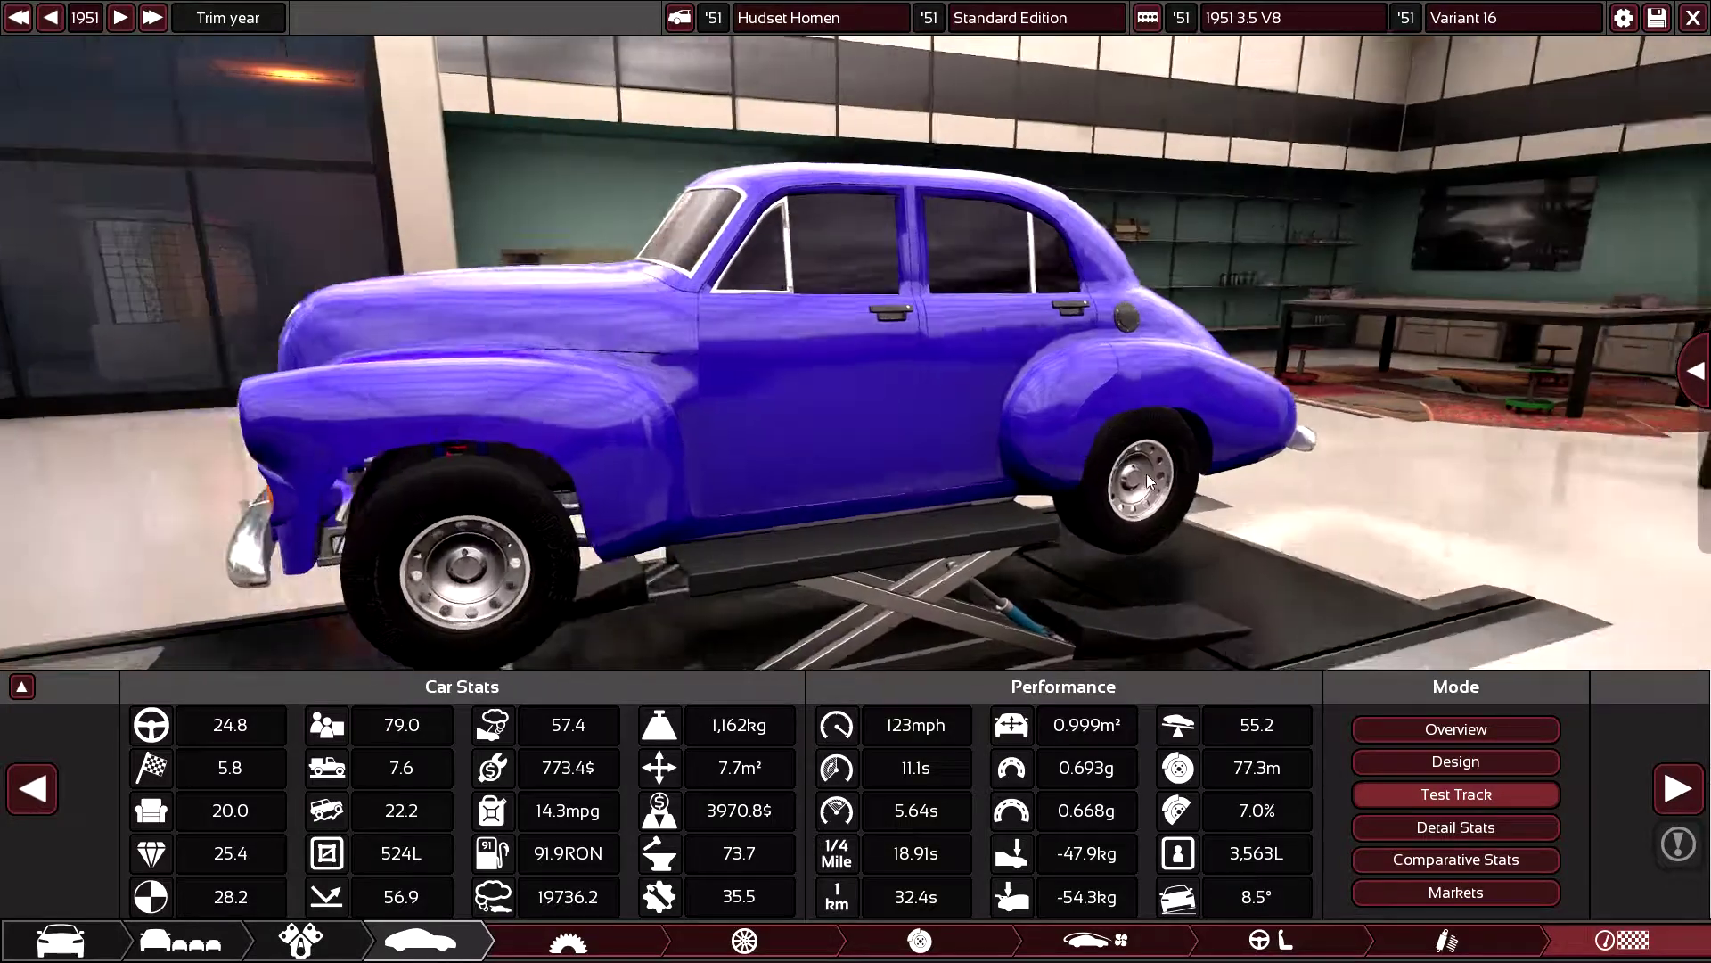
pyautogui.moveTo(1146, 473)
pyautogui.mouseDown()
pyautogui.moveTo(909, 466)
pyautogui.moveTo(923, 405)
pyautogui.moveTo(927, 436)
pyautogui.mouseUp()
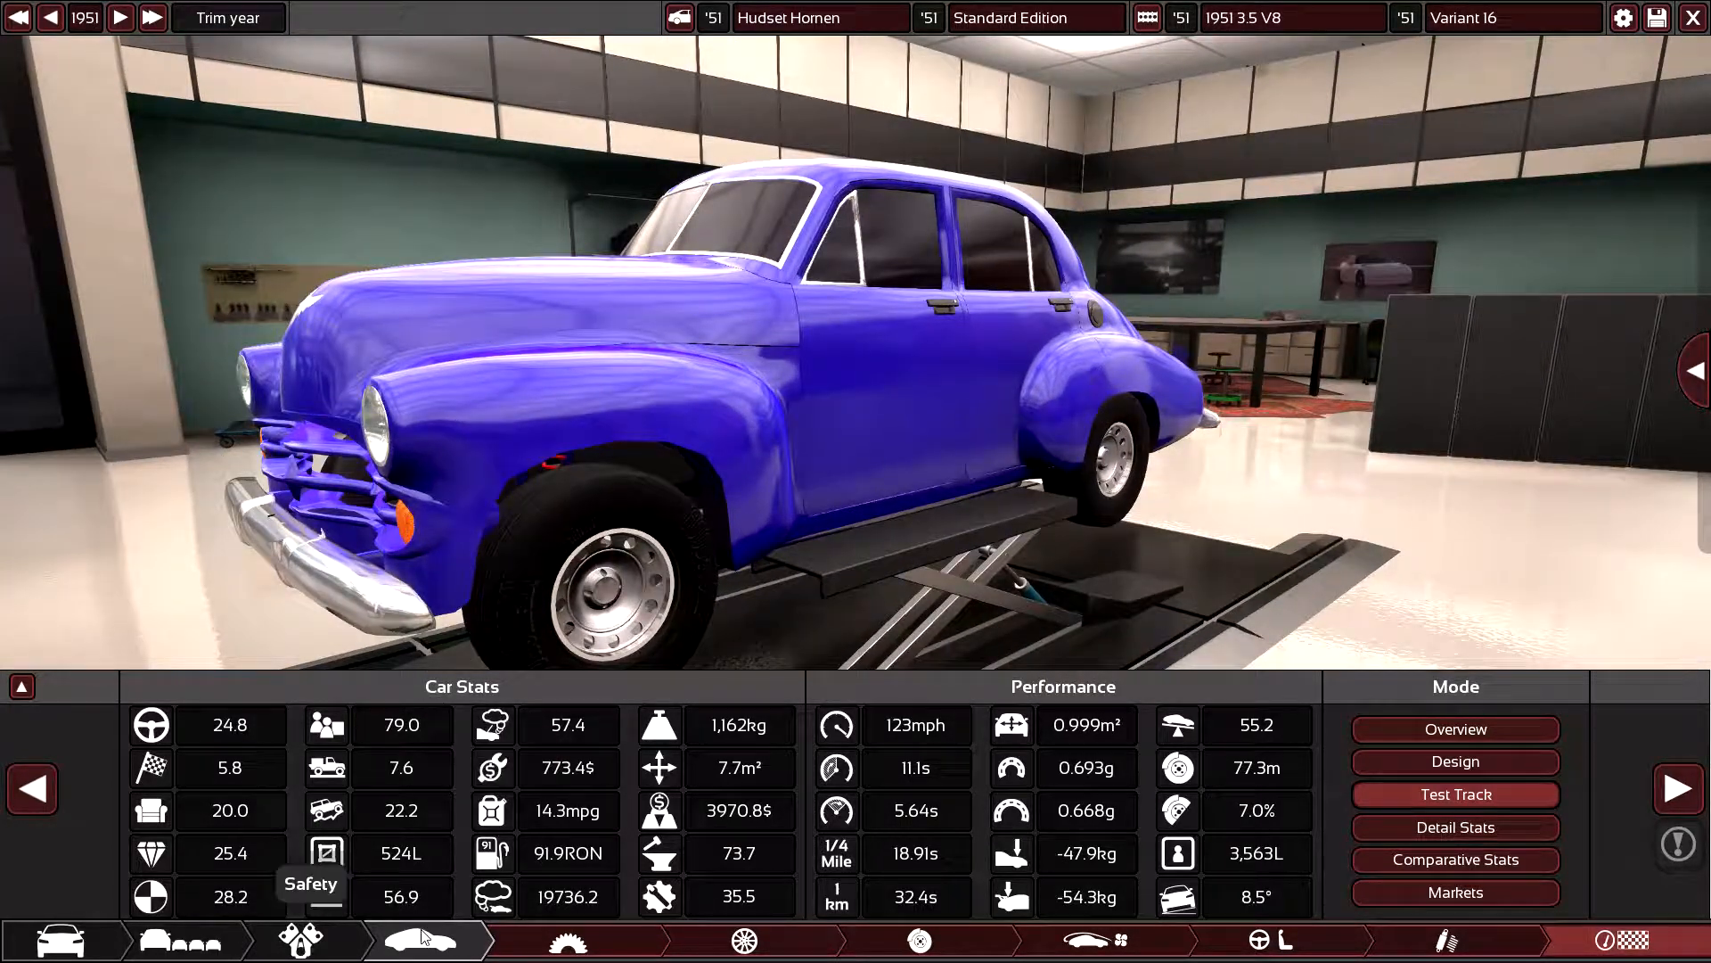
pyautogui.click(161, 949)
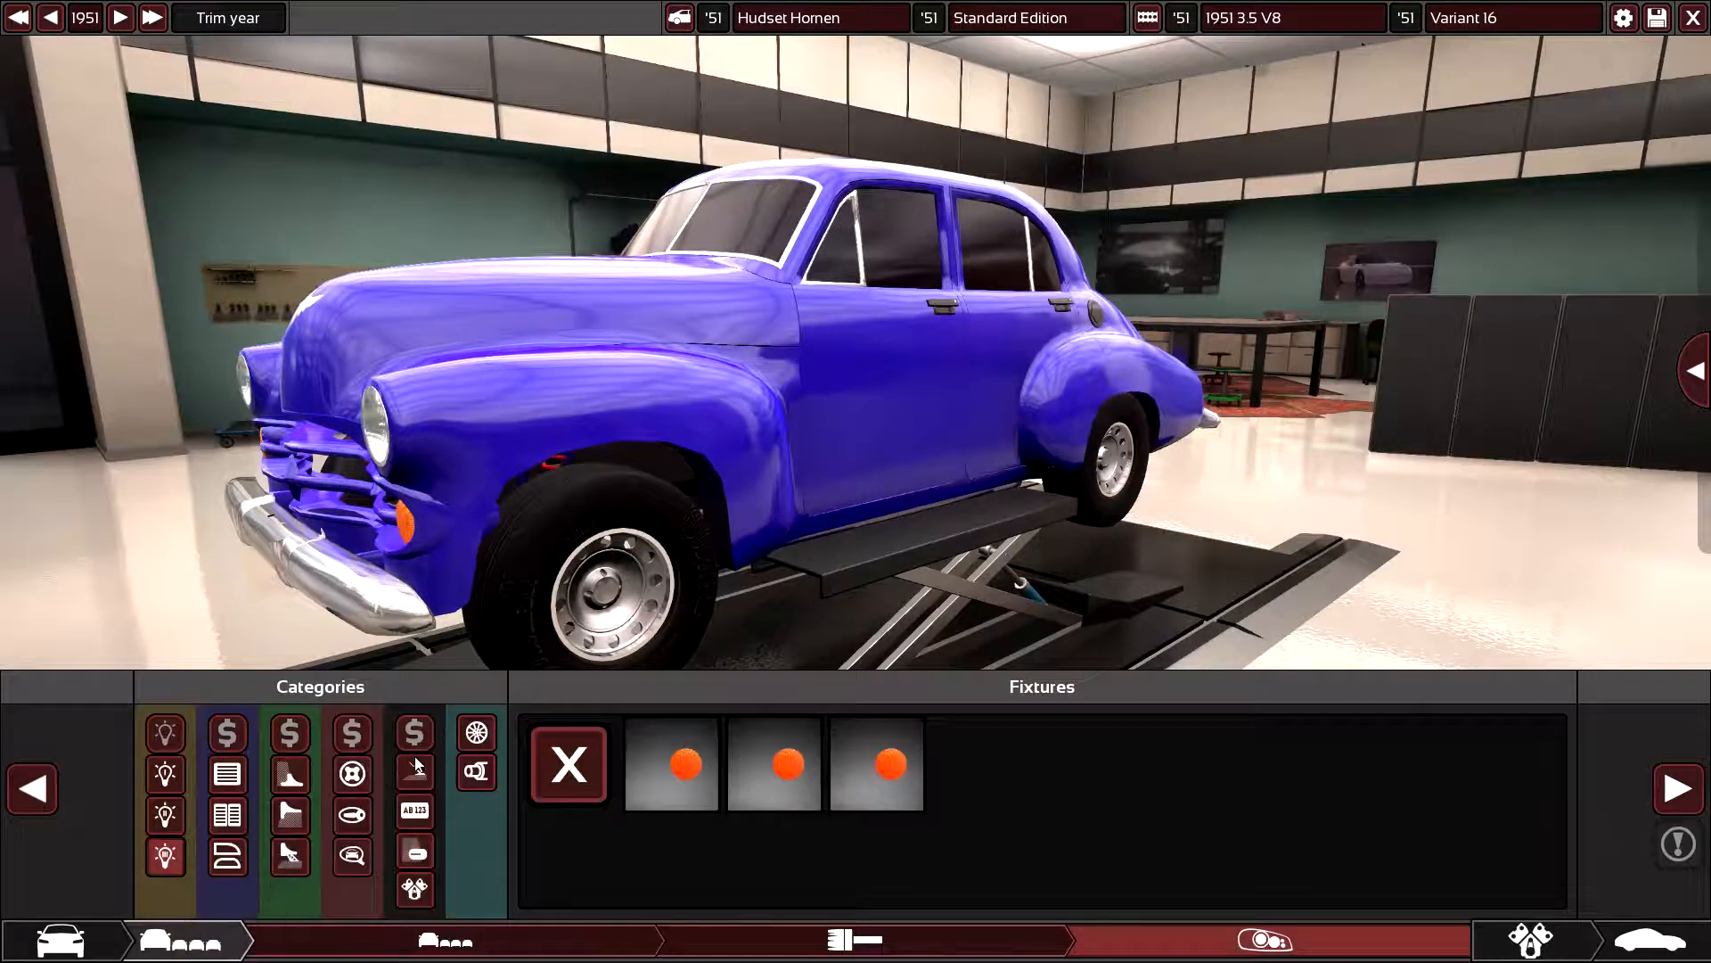
# - Show the wheel fixture choices and view the car's side to check the wheels
pyautogui.click(478, 734)
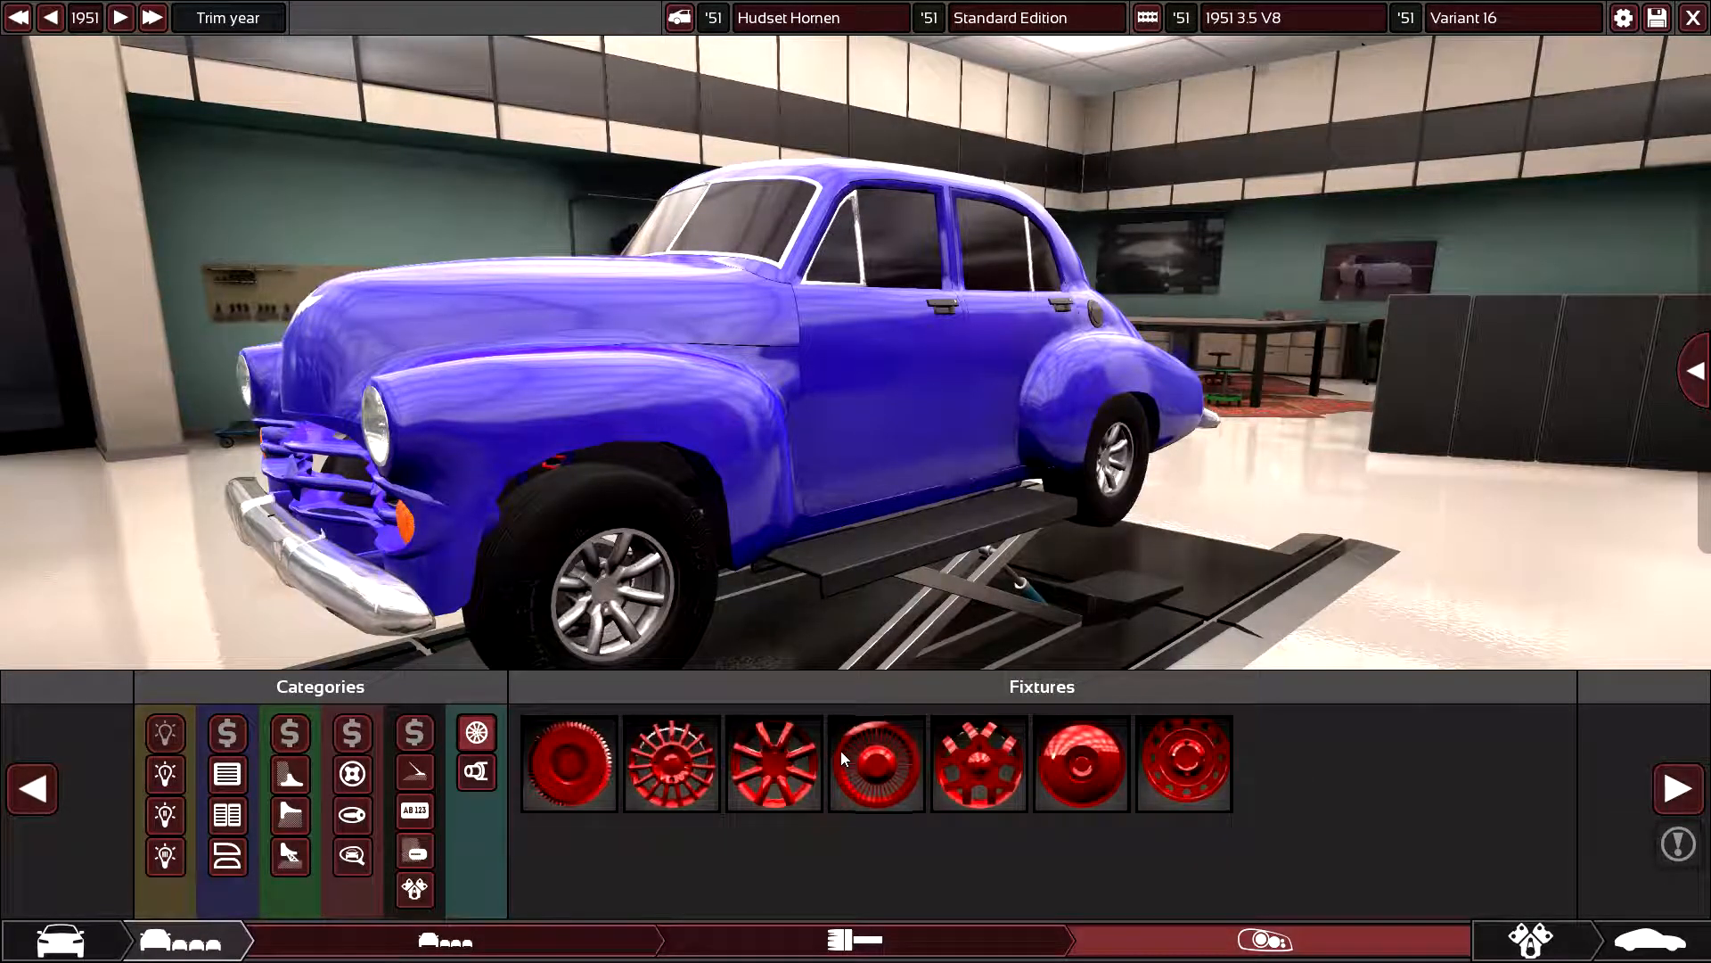
pyautogui.moveTo(642, 508)
pyautogui.mouseDown()
pyautogui.moveTo(332, 499)
pyautogui.moveTo(990, 513)
pyautogui.mouseUp()
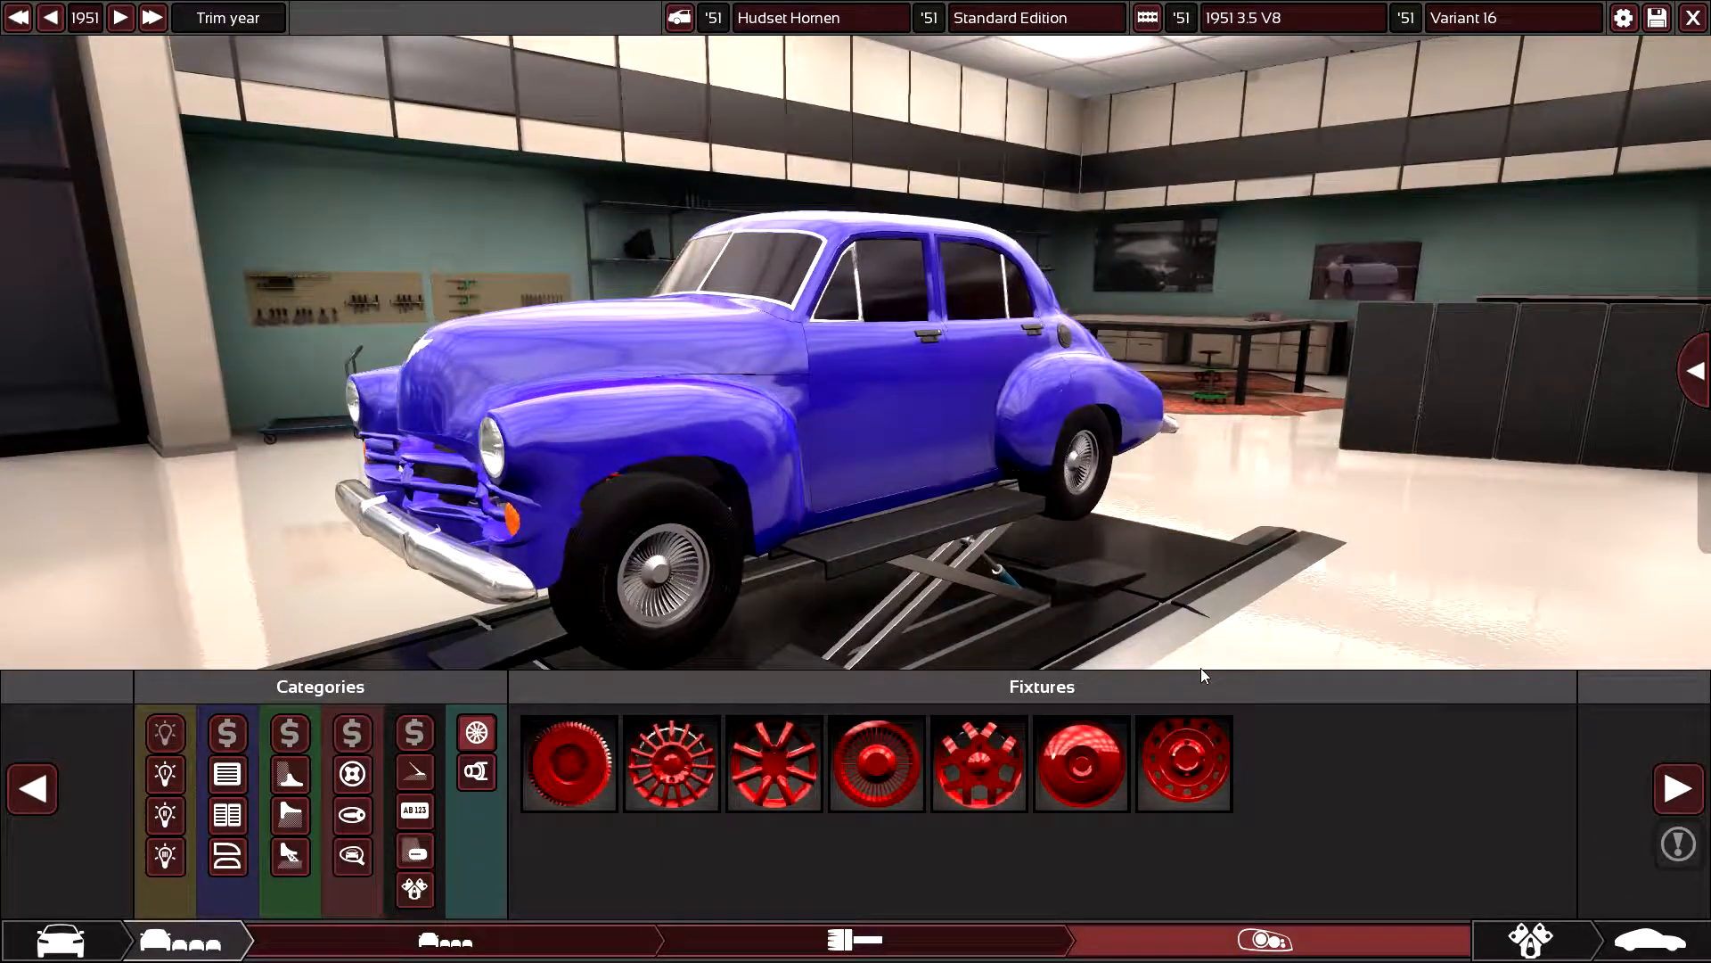
pyautogui.moveTo(866, 479); pyautogui.dragTo(767, 484)
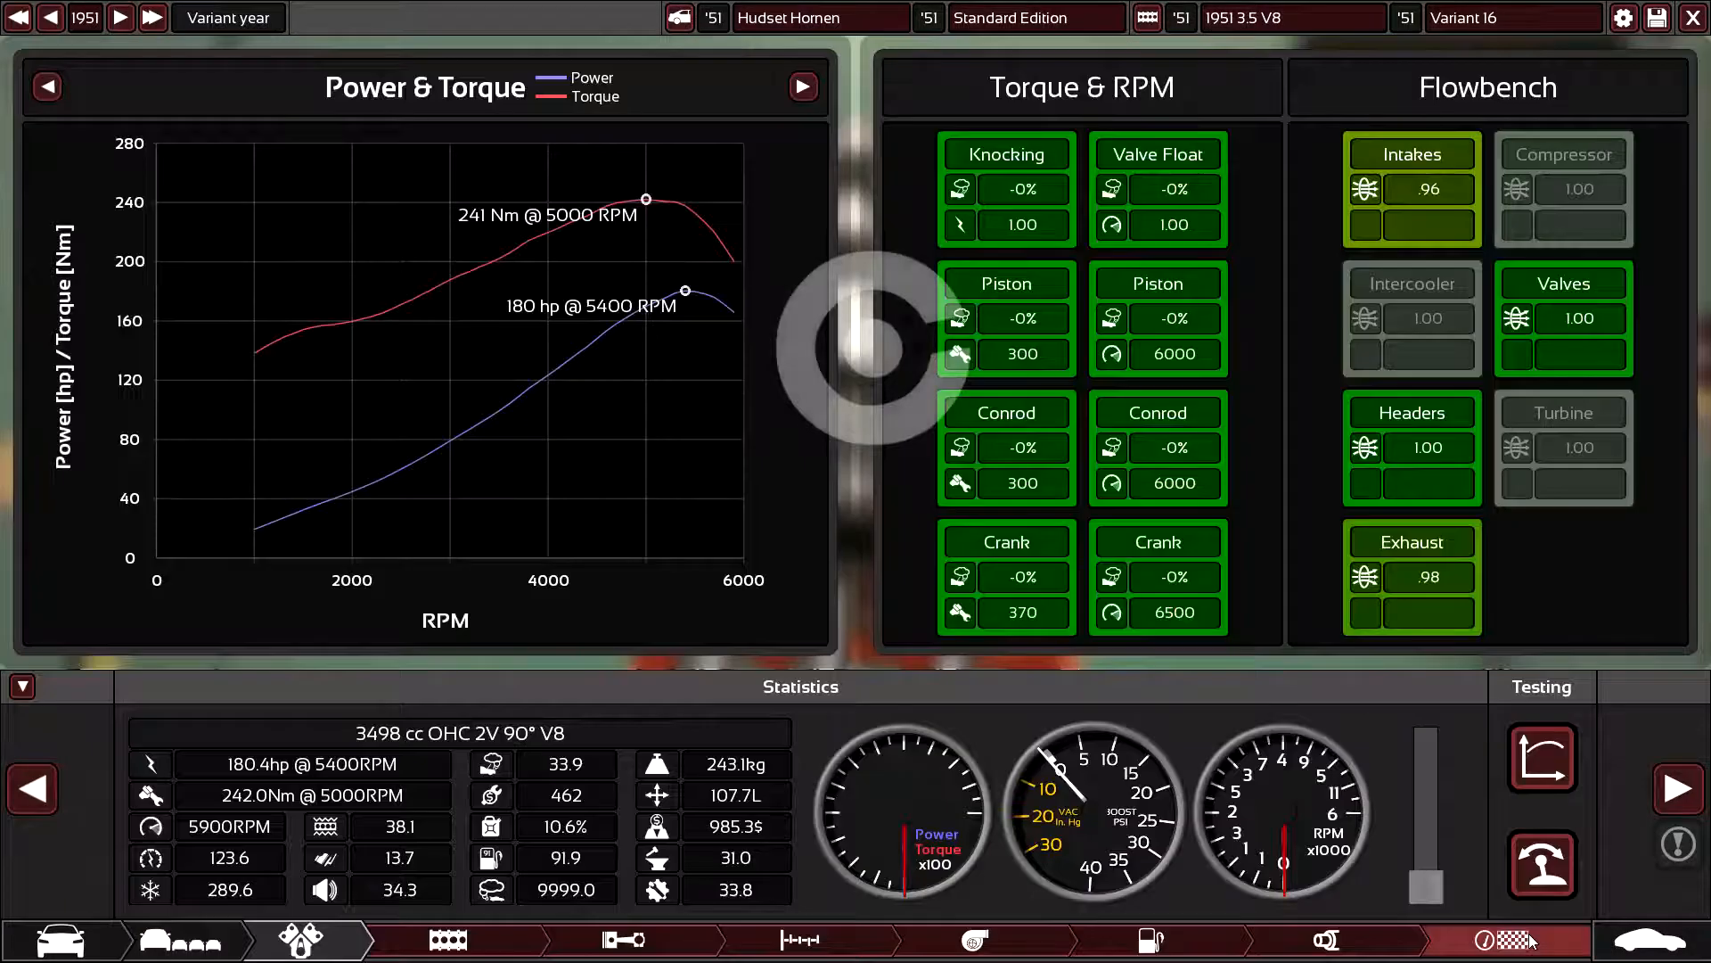
# - Step through exhaust and fuel system settings, view the bare V8 model, then return to exhaust
pyautogui.click(33, 789)
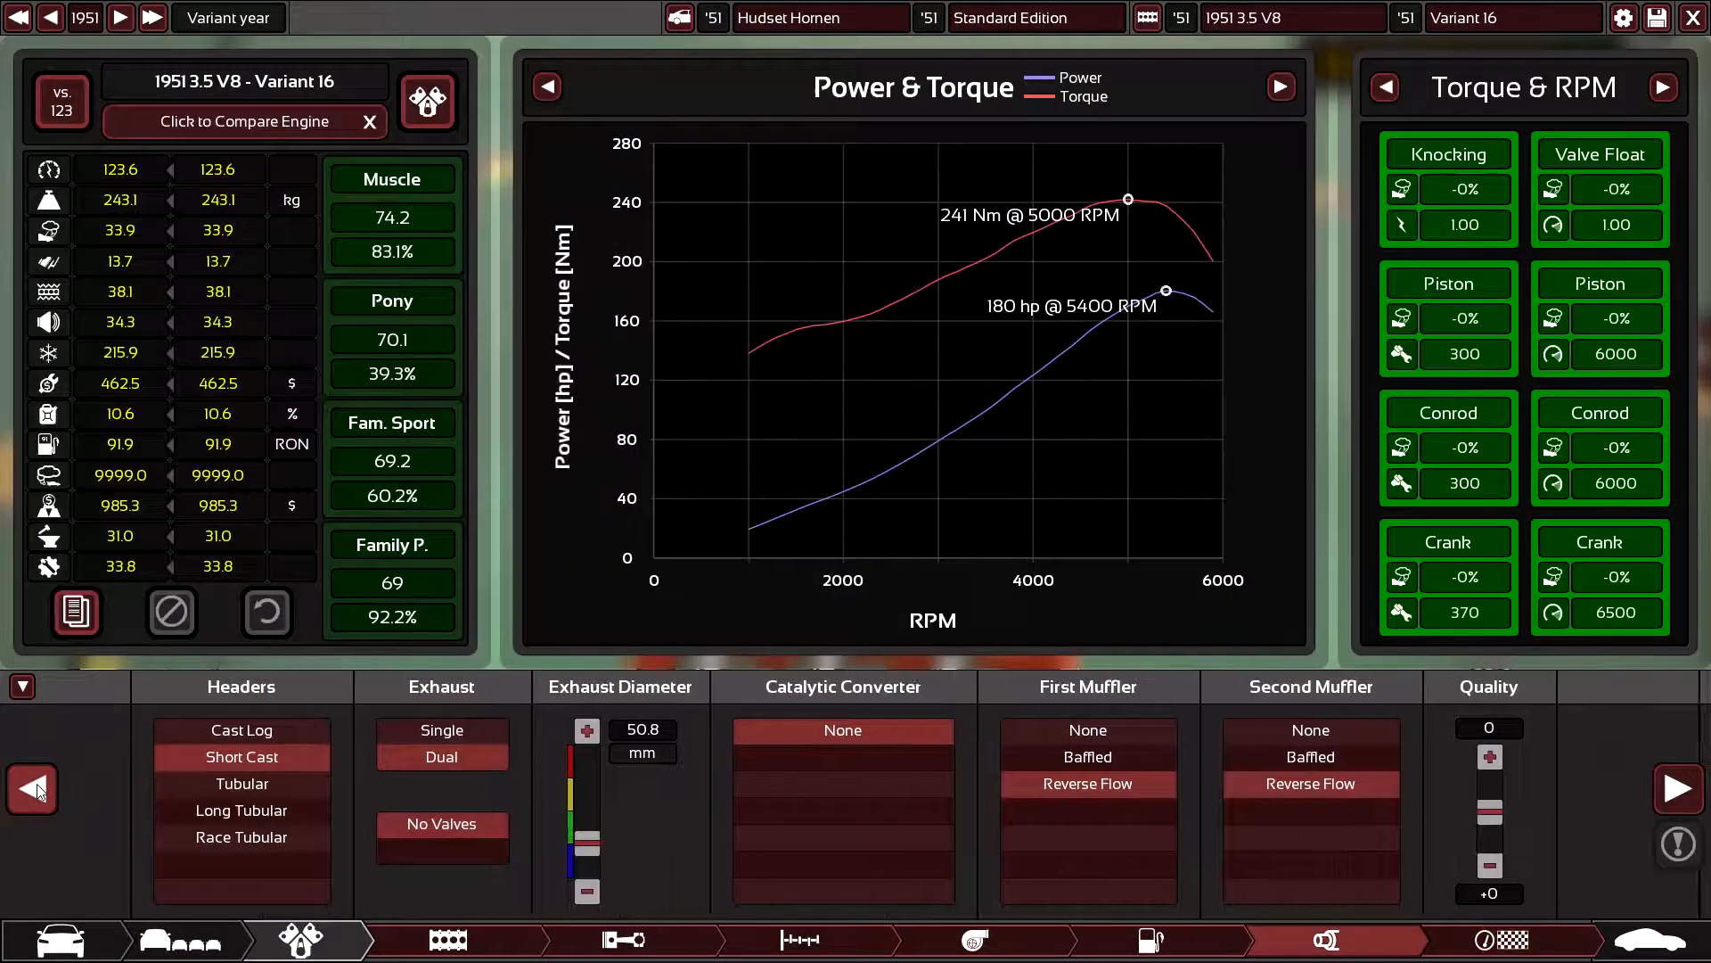
pyautogui.click(33, 790)
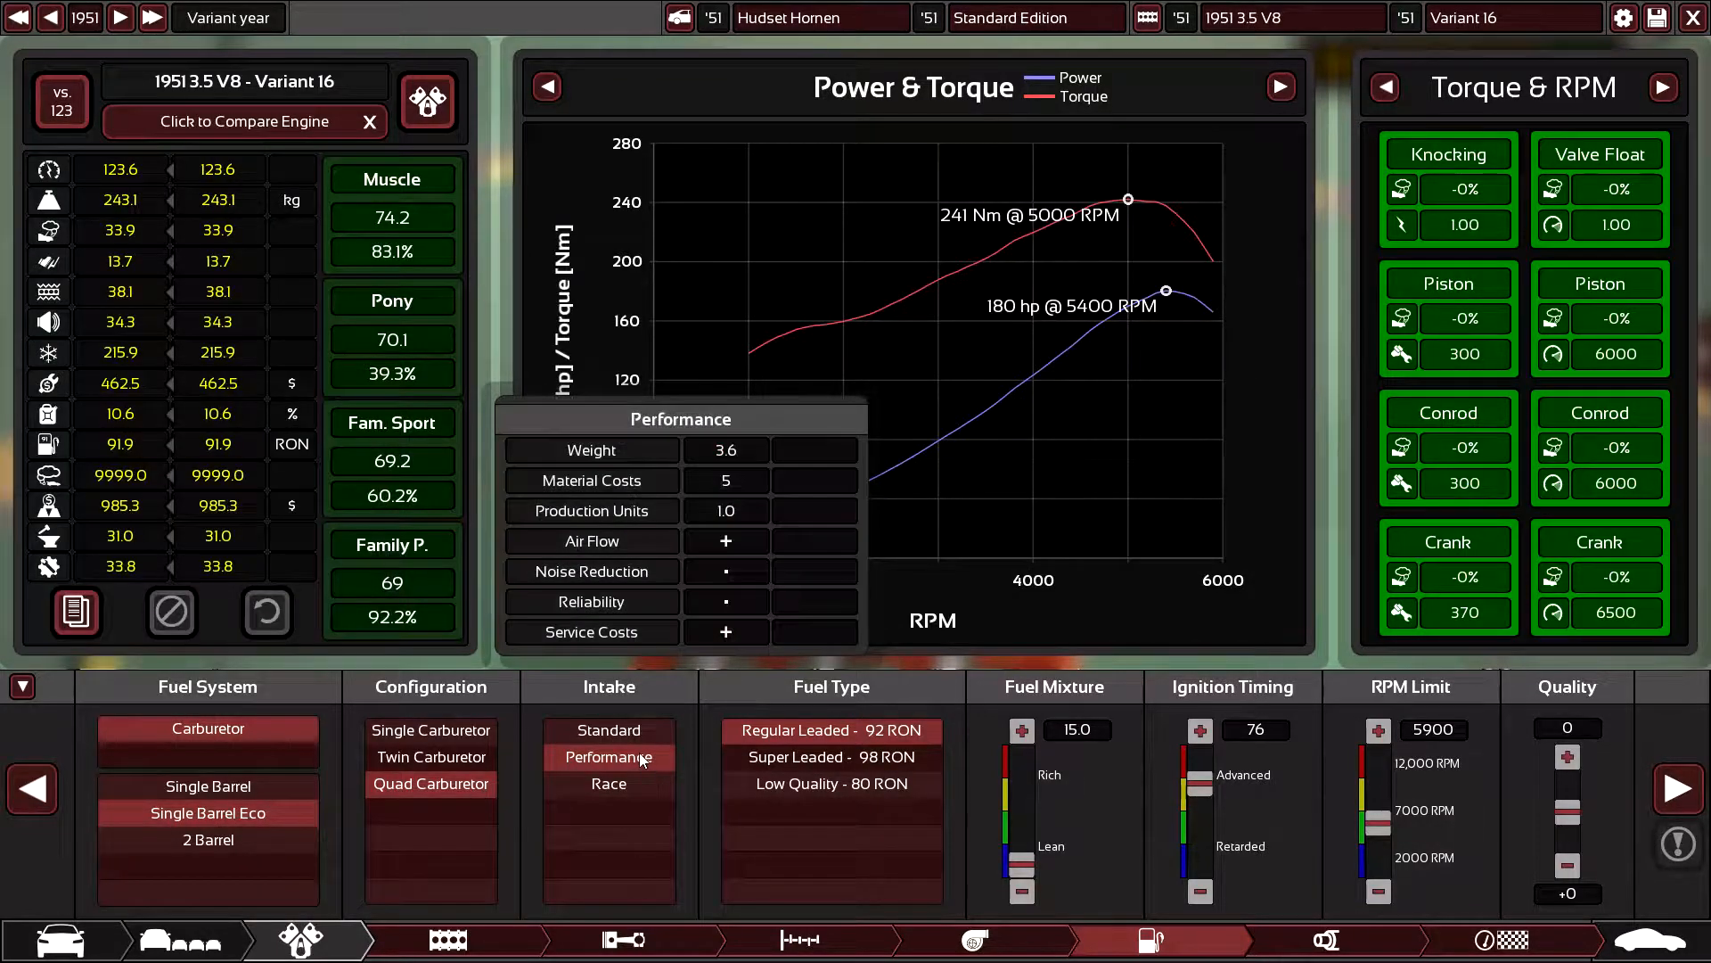
pyautogui.click(23, 688)
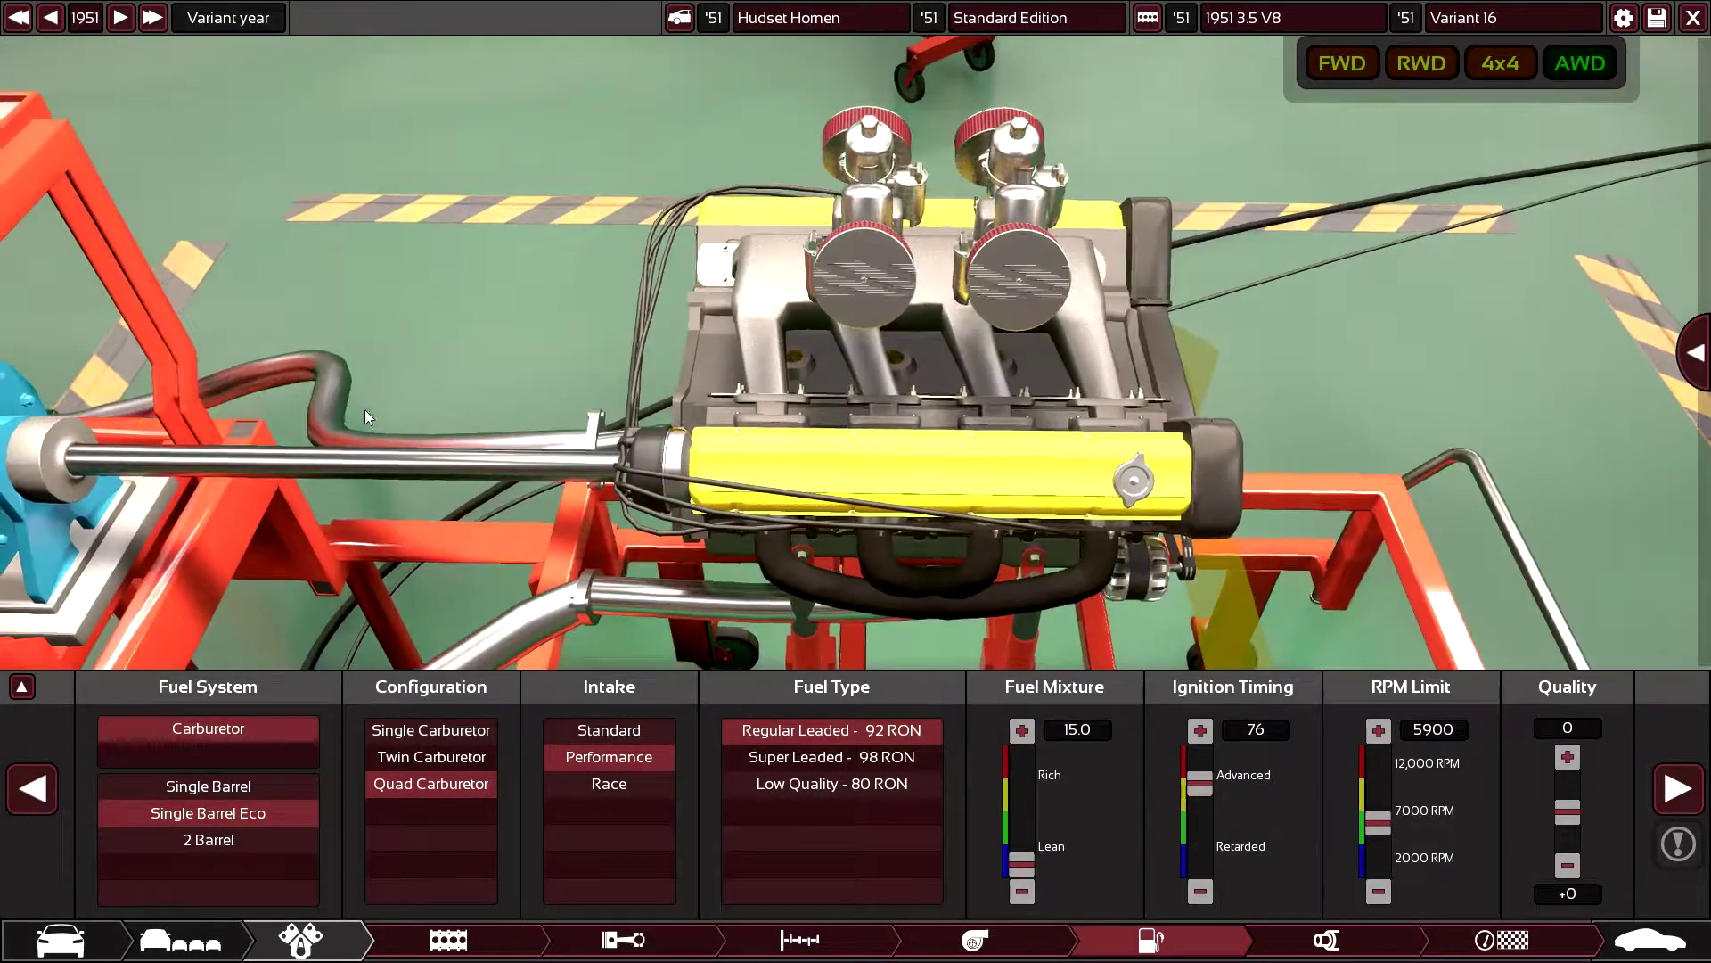
pyautogui.moveTo(366, 417)
pyautogui.mouseDown()
pyautogui.moveTo(474, 431)
pyautogui.moveTo(243, 537)
pyautogui.mouseUp()
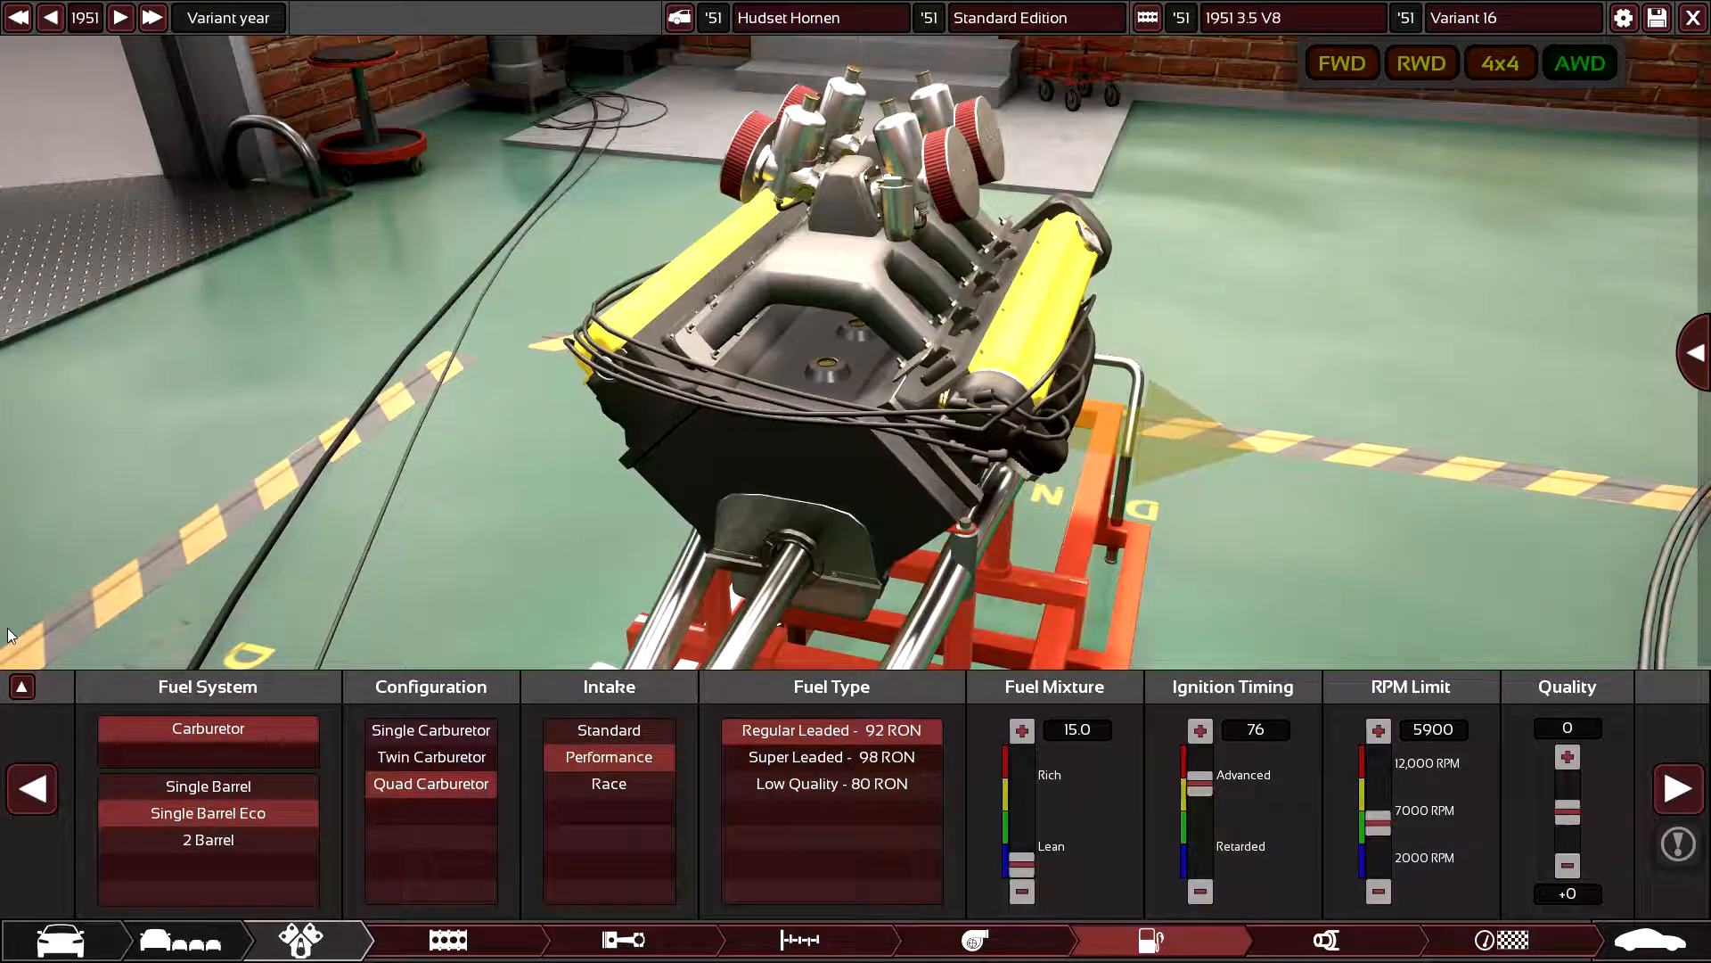
pyautogui.click(23, 688)
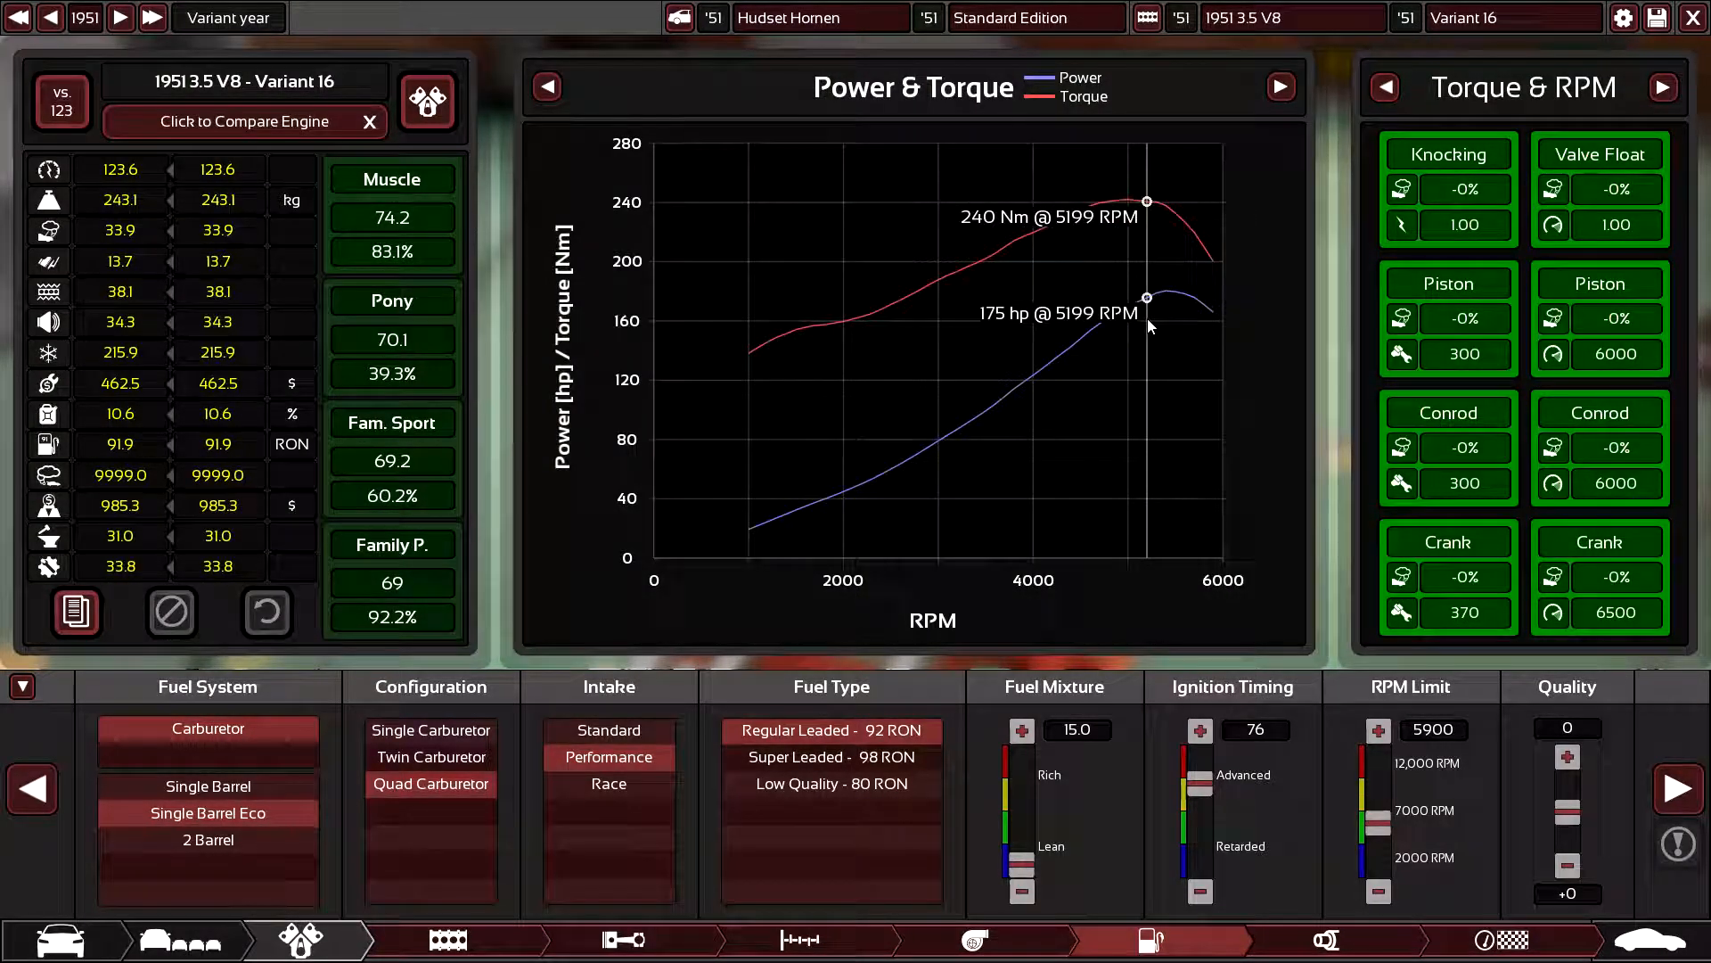
pyautogui.click(1677, 789)
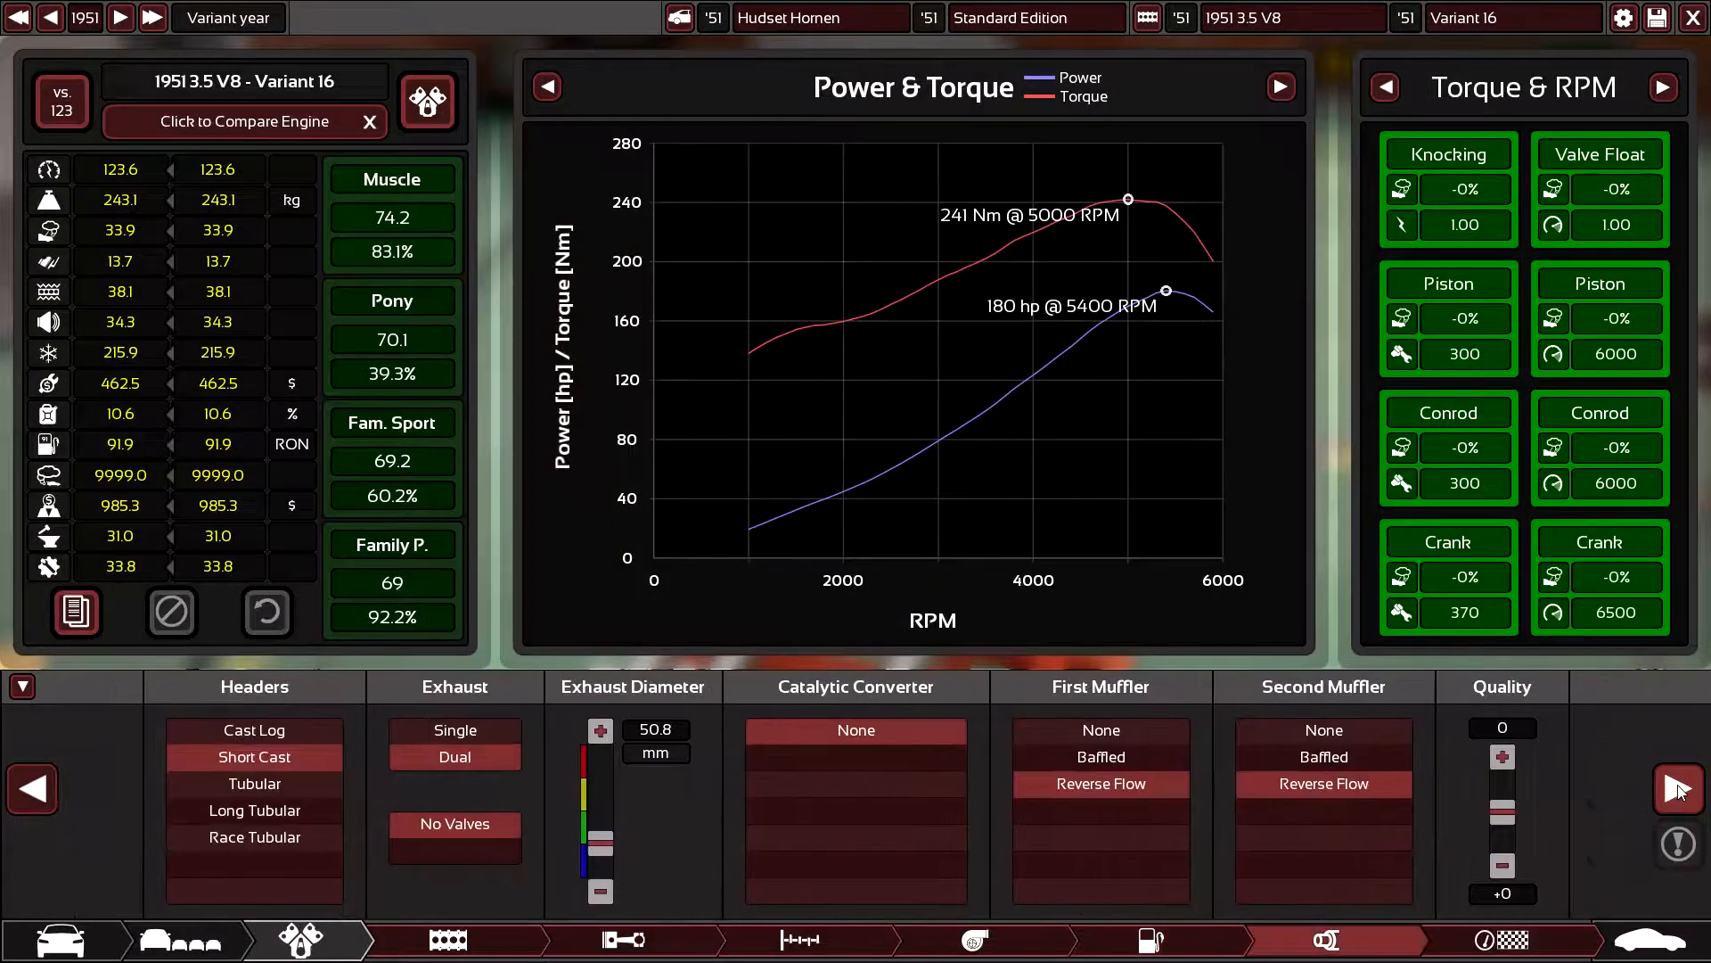
# - Show the drivetrain's four-speed manual gearing stats and graphs, then move on to tyres
pyautogui.click(1677, 789)
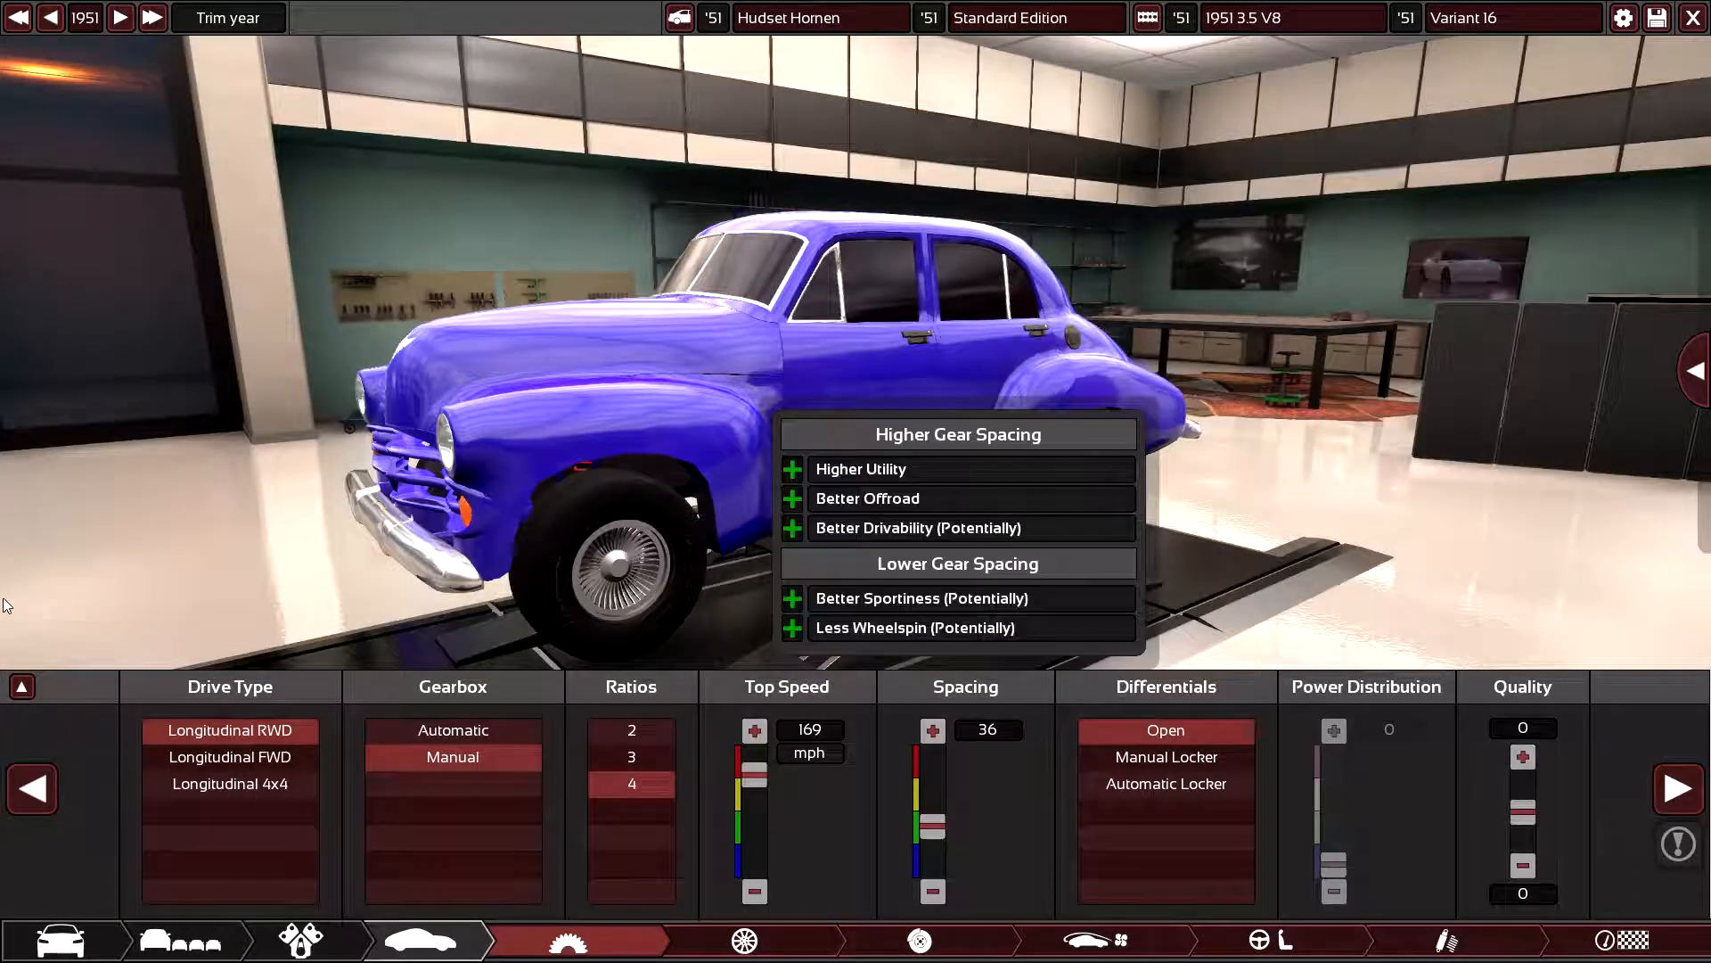
pyautogui.click(24, 688)
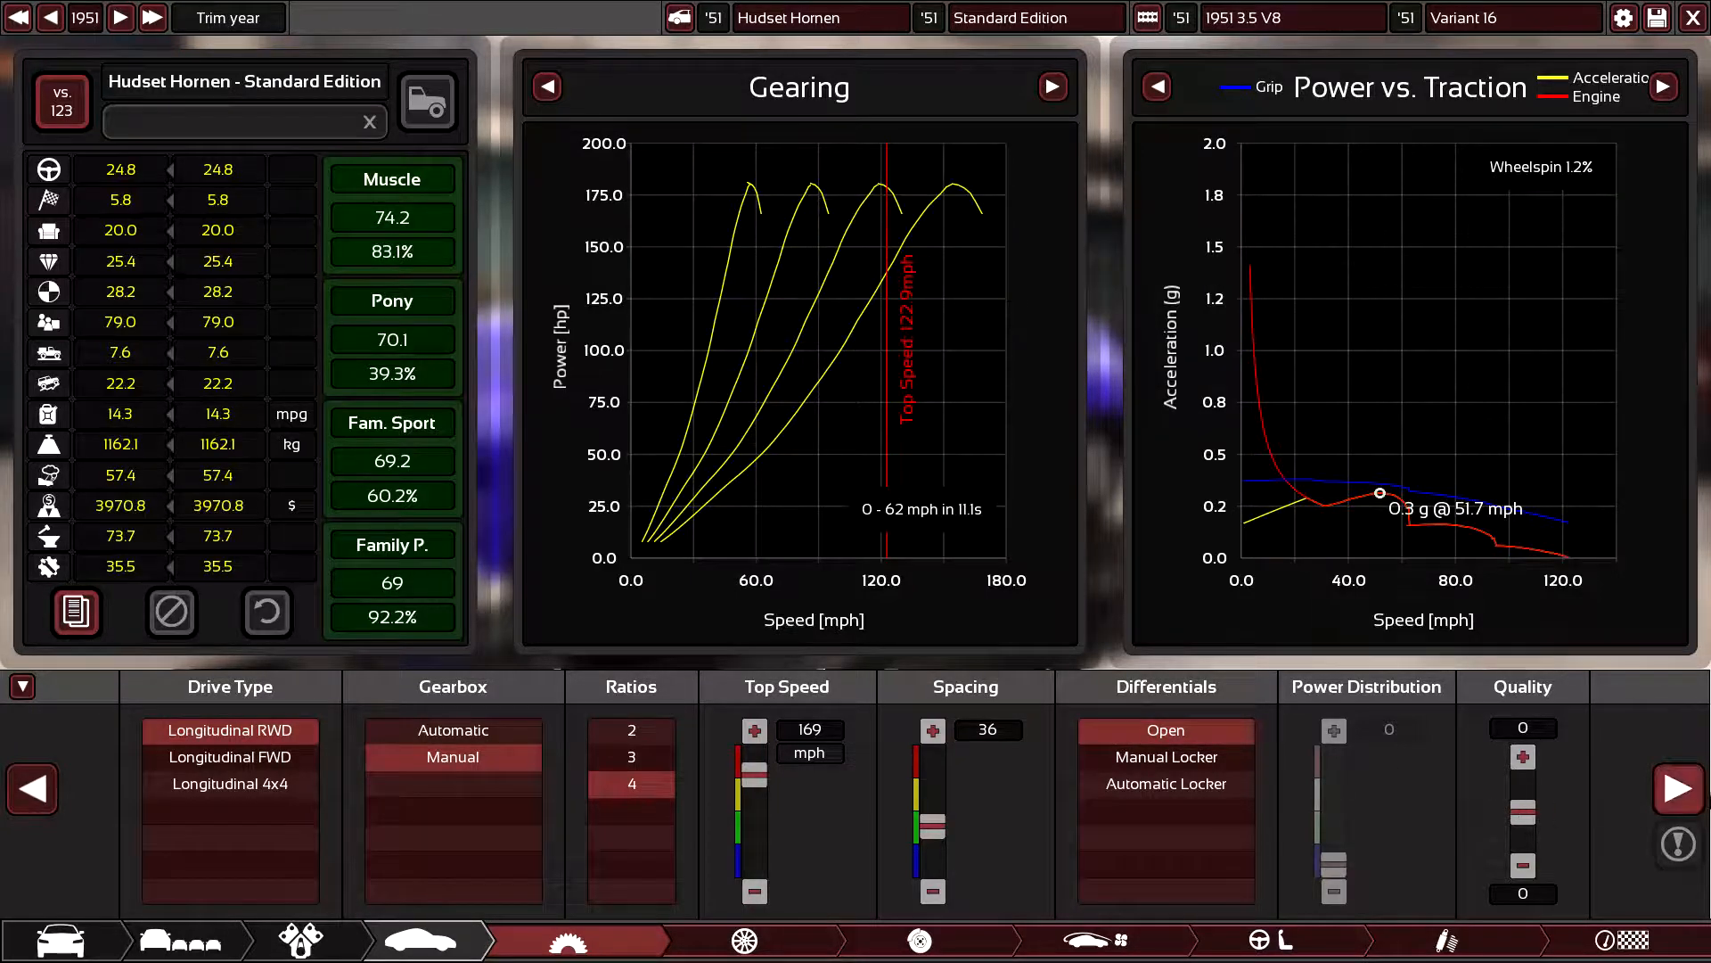
pyautogui.click(1676, 789)
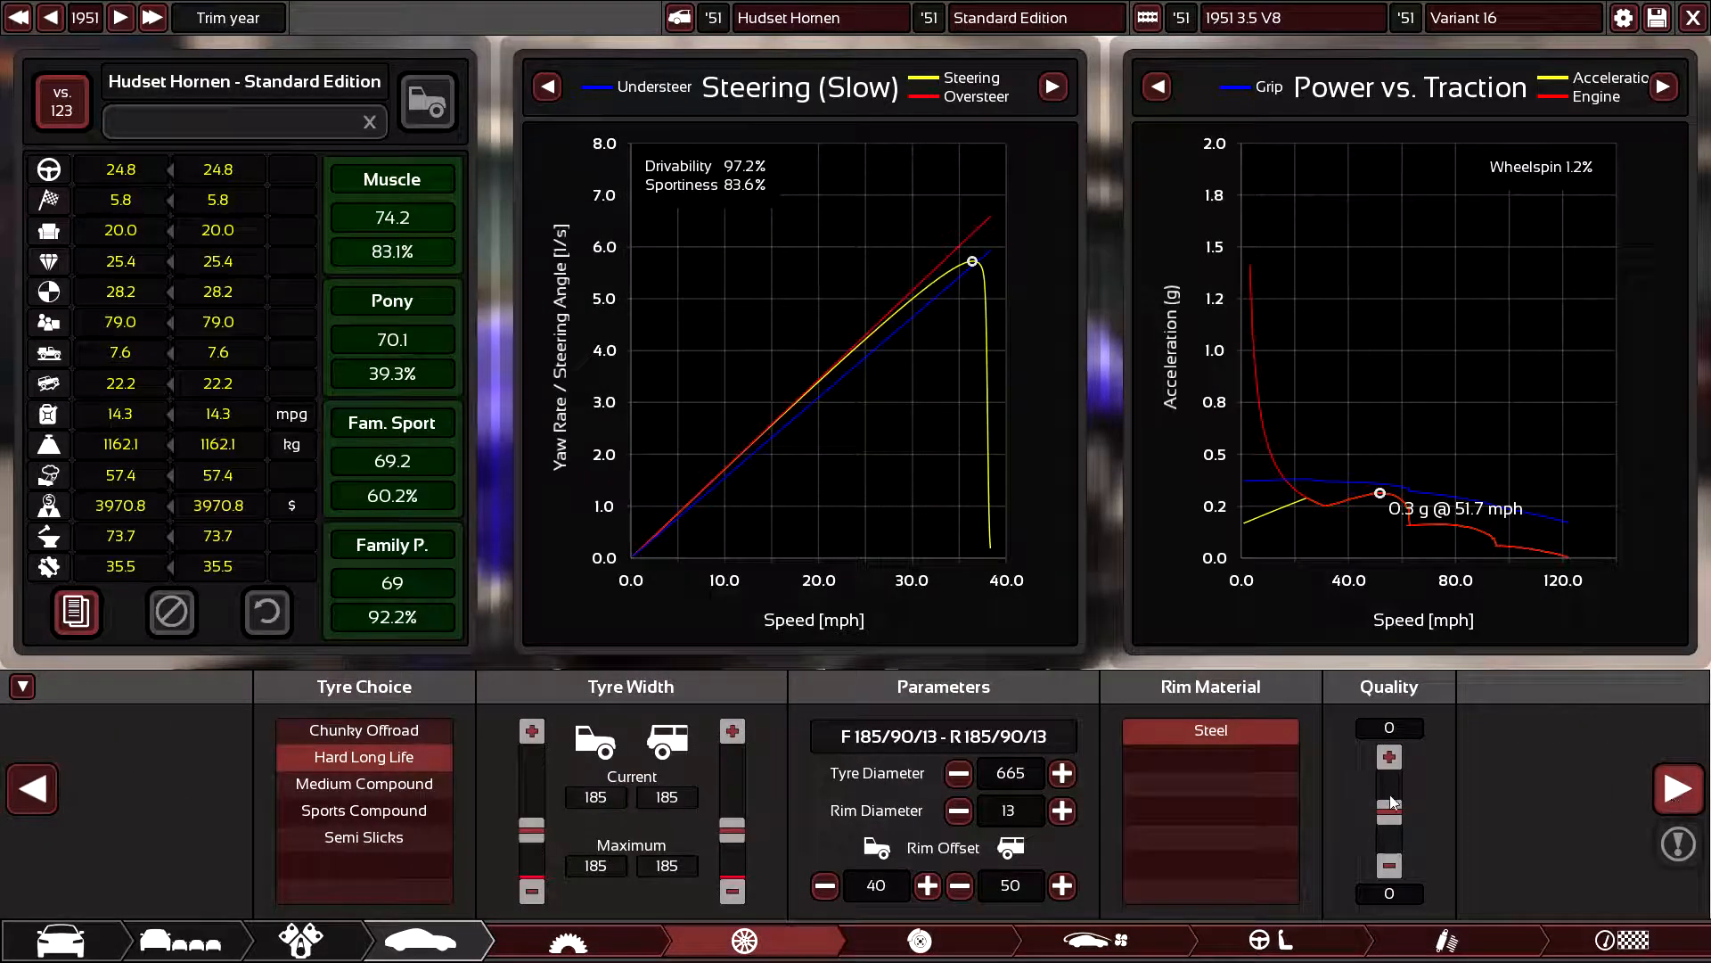
pyautogui.moveTo(364, 758)
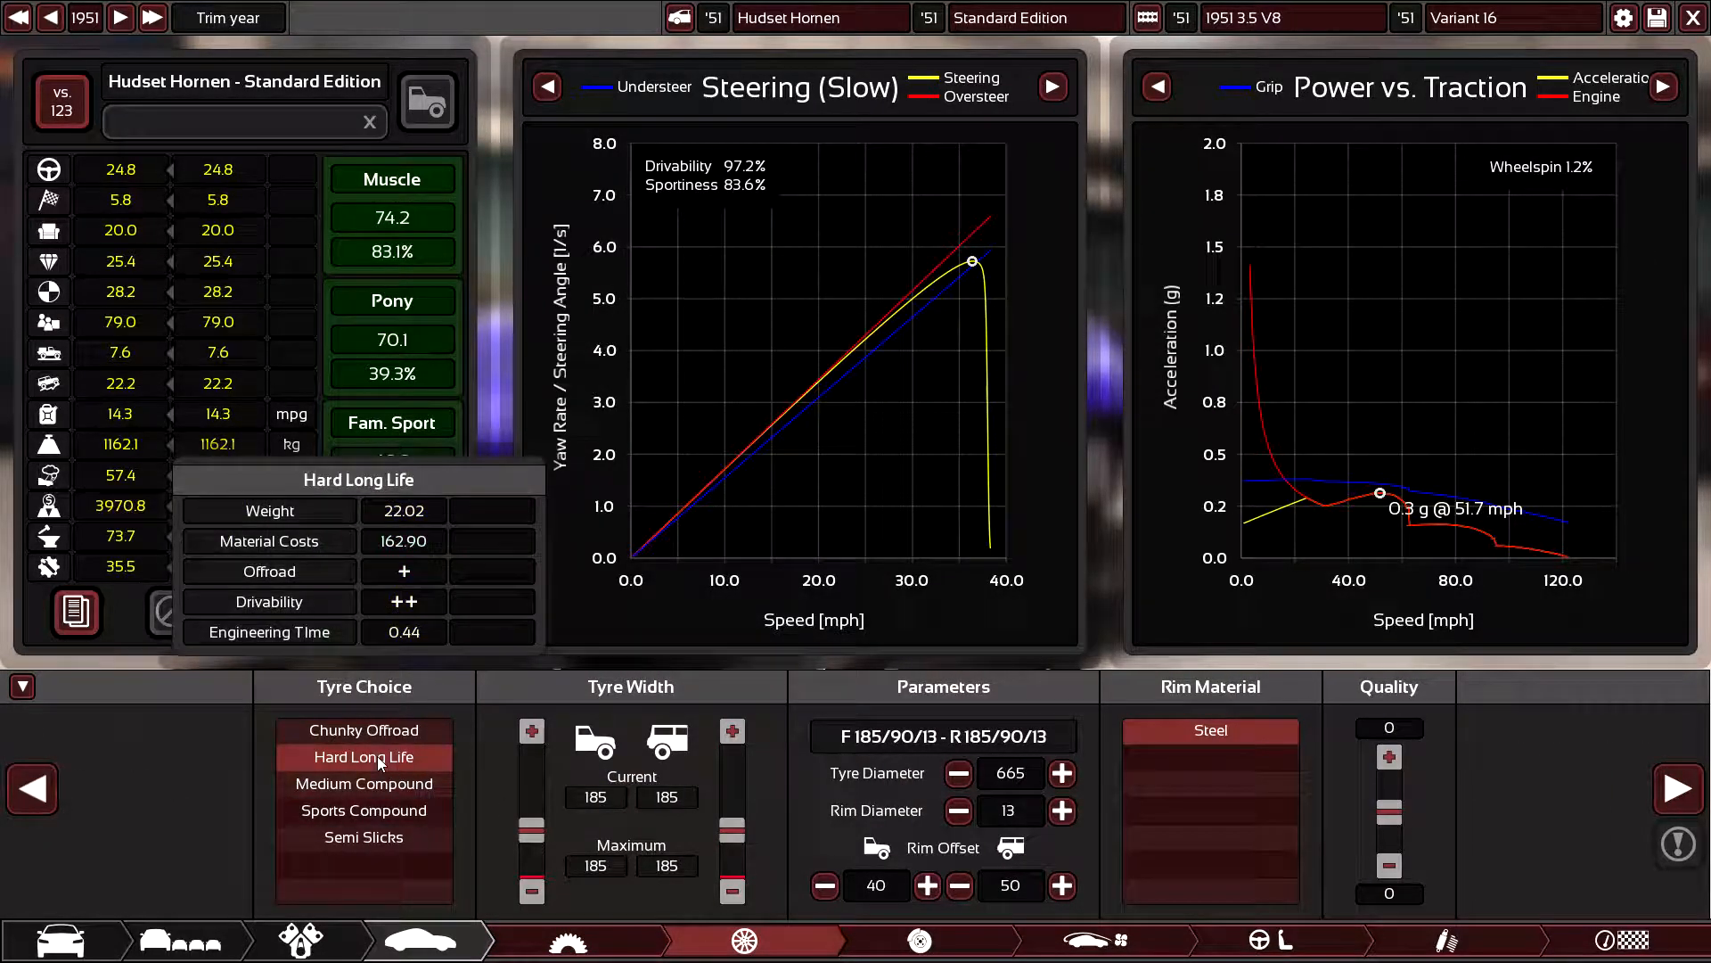
# - Try Medium and Sports compounds, keep Hard Long Life tyres, then move on to brakes
pyautogui.click(363, 784)
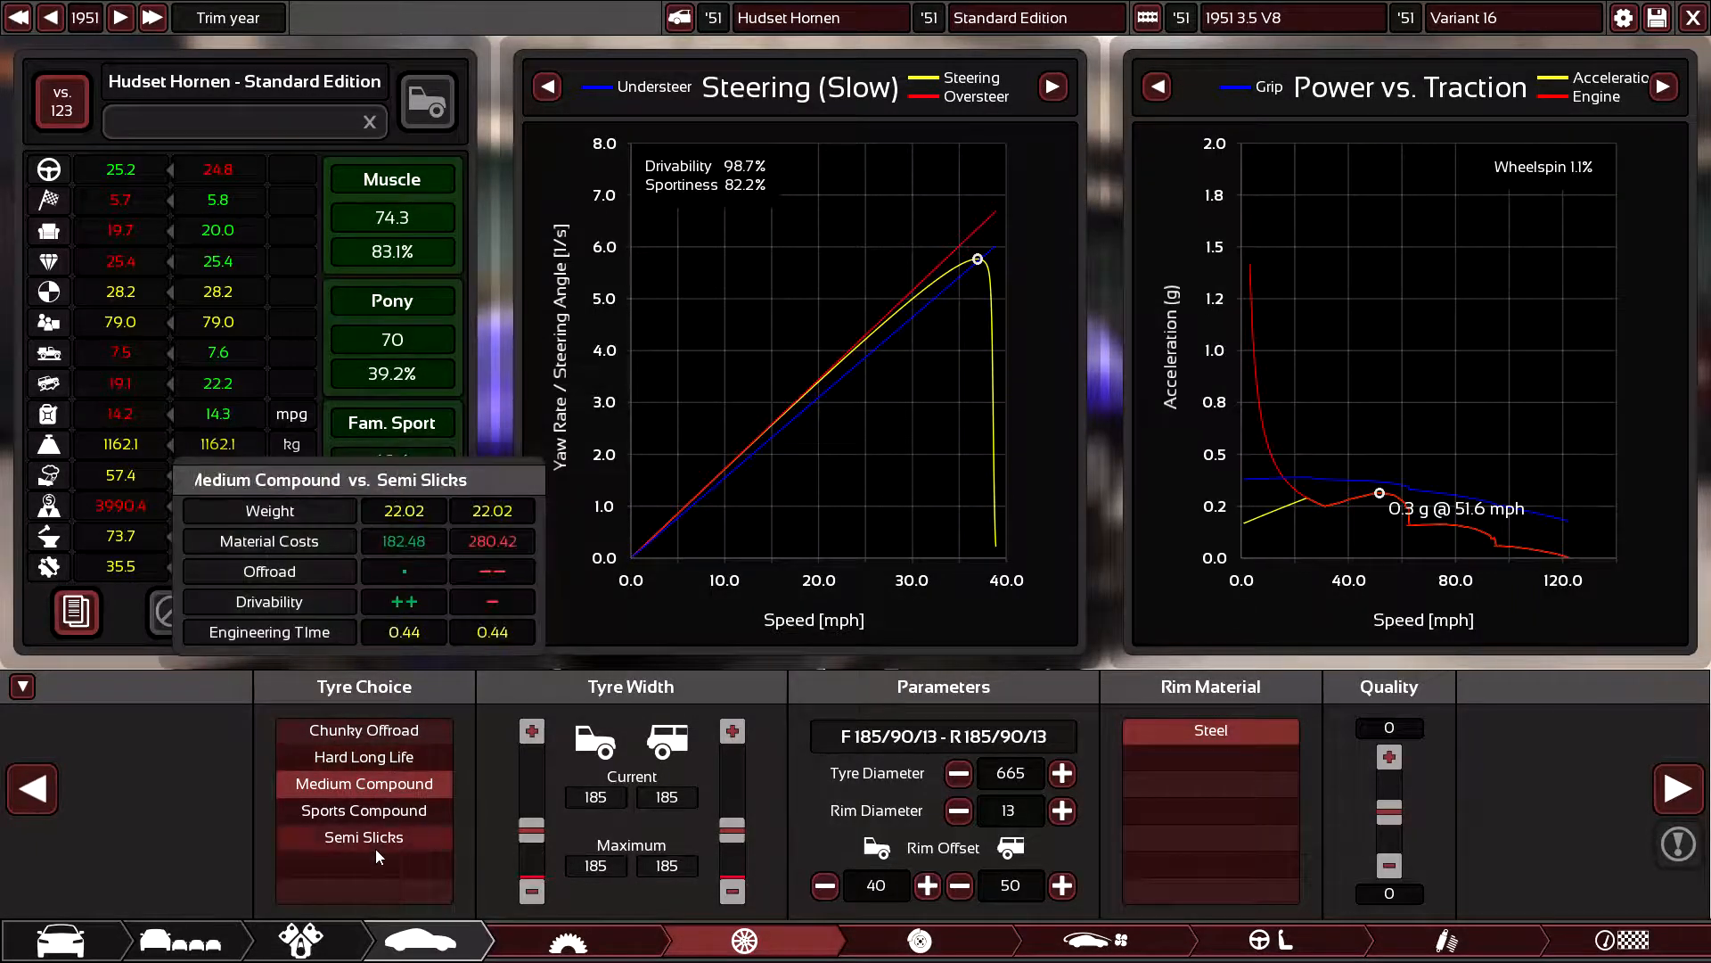
pyautogui.click(375, 811)
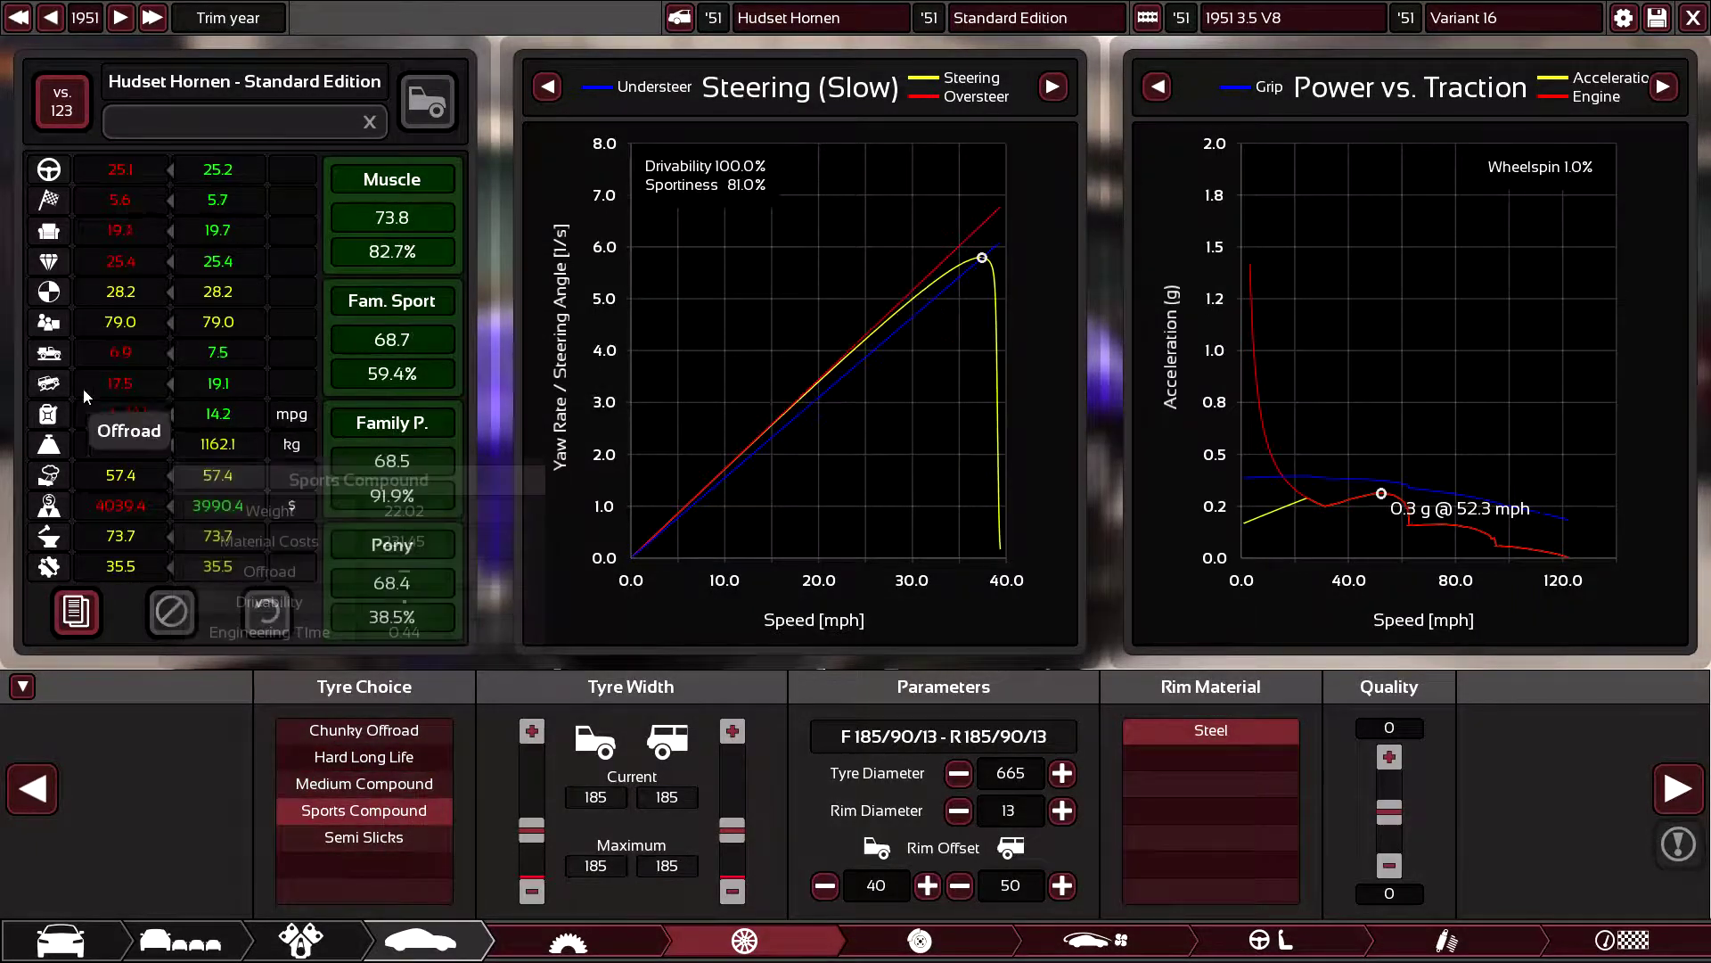
pyautogui.click(370, 755)
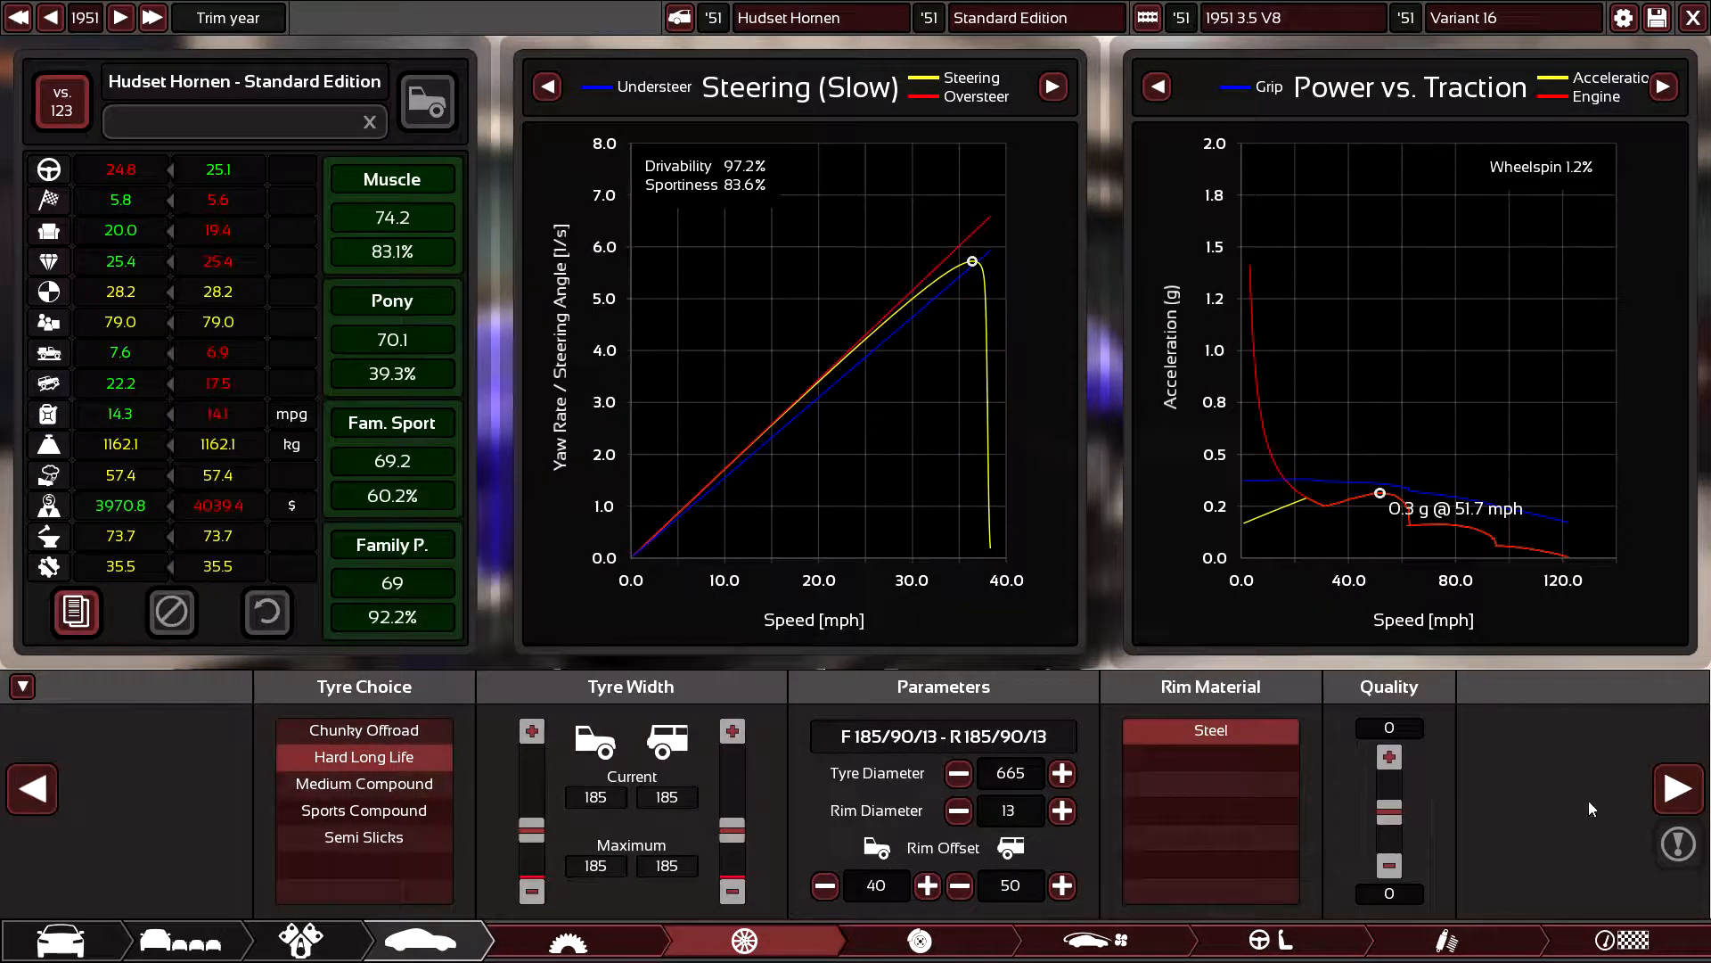
pyautogui.click(1679, 789)
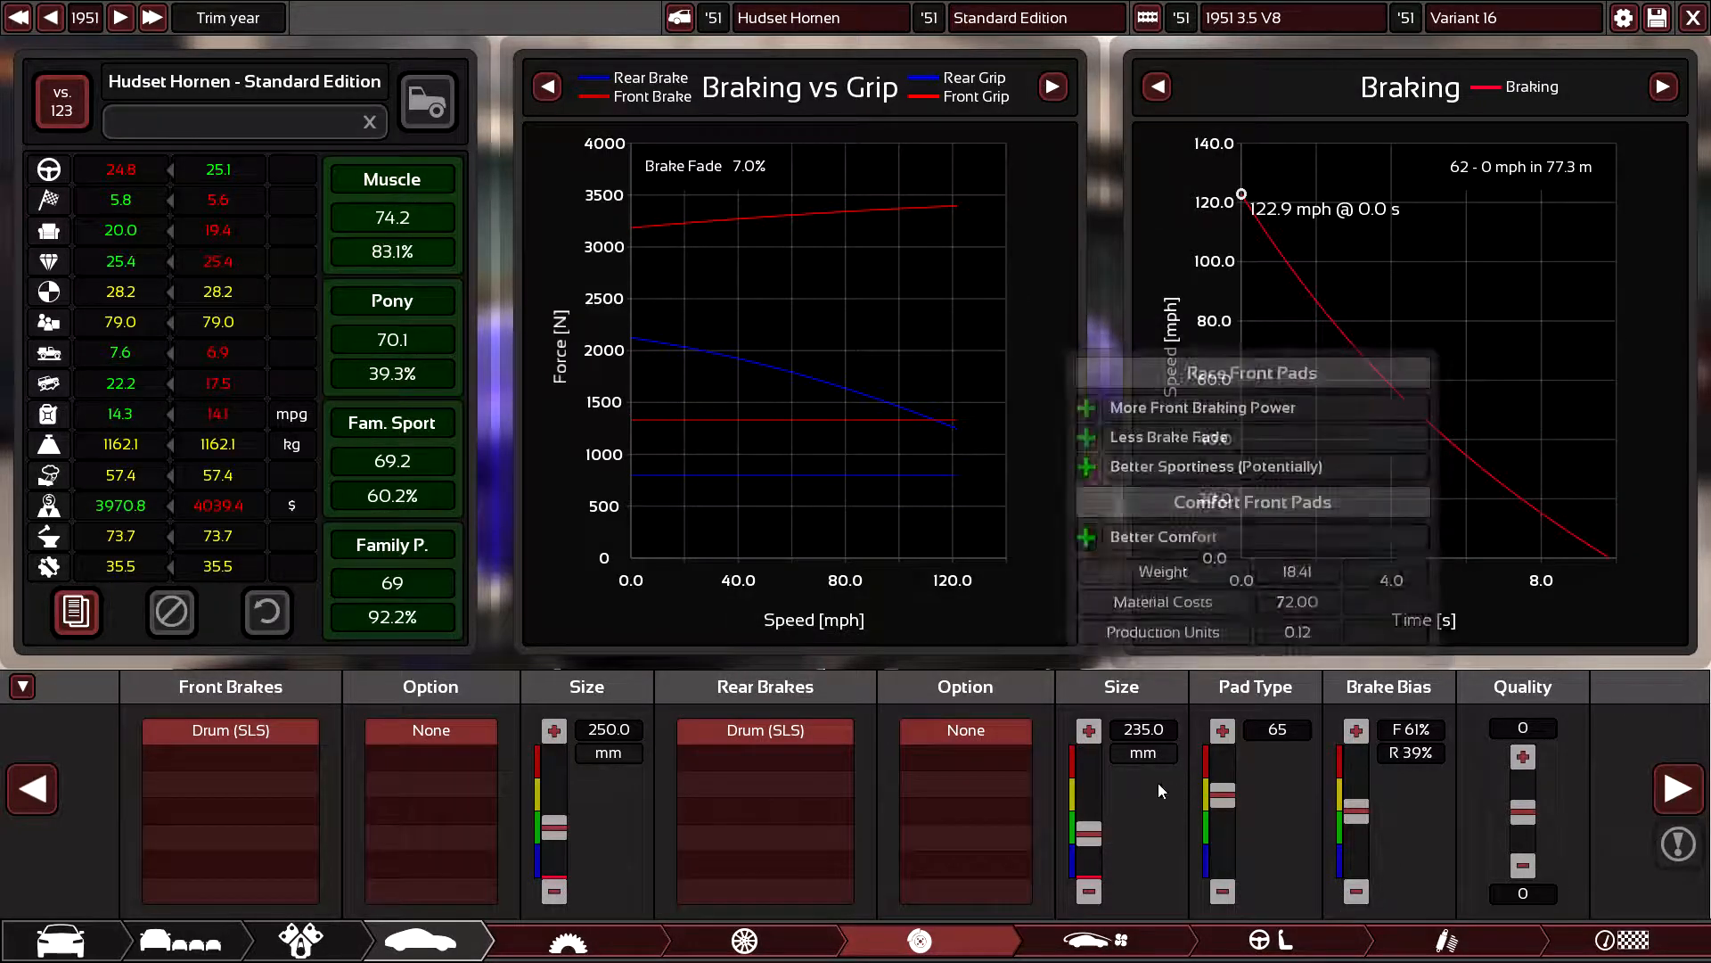
# - View the car at the brakes stage, review aero with stats shown, then advance to interior options
pyautogui.click(21, 686)
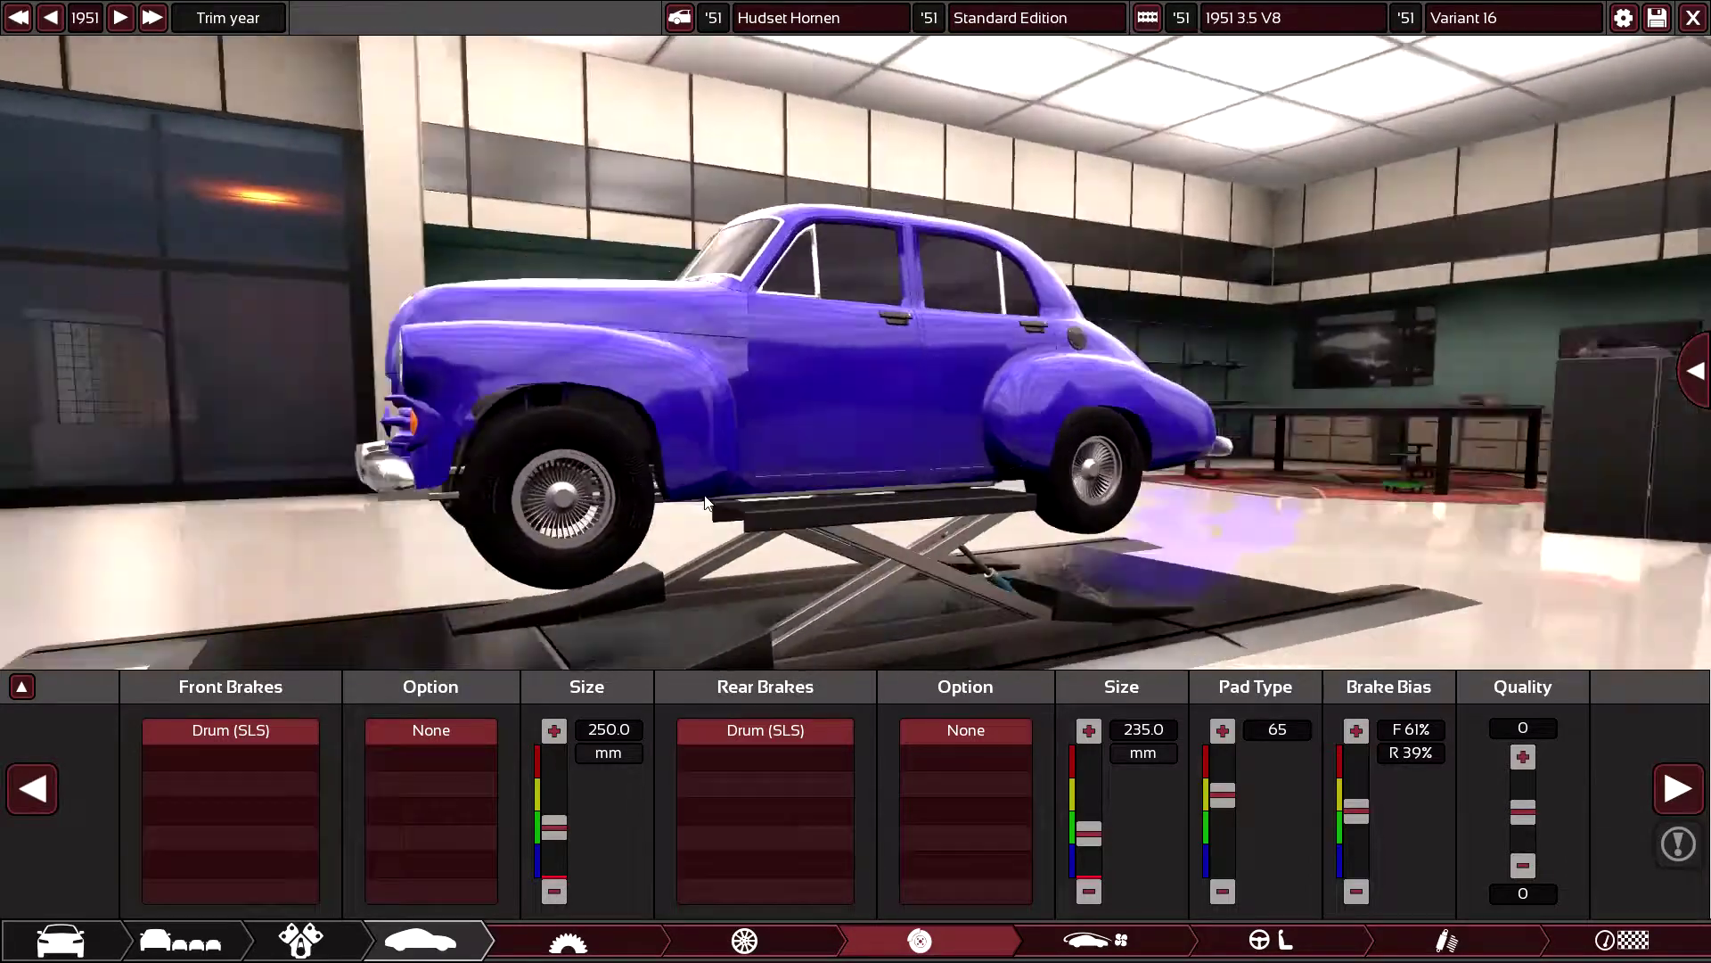
pyautogui.moveTo(705, 502); pyautogui.dragTo(1200, 494)
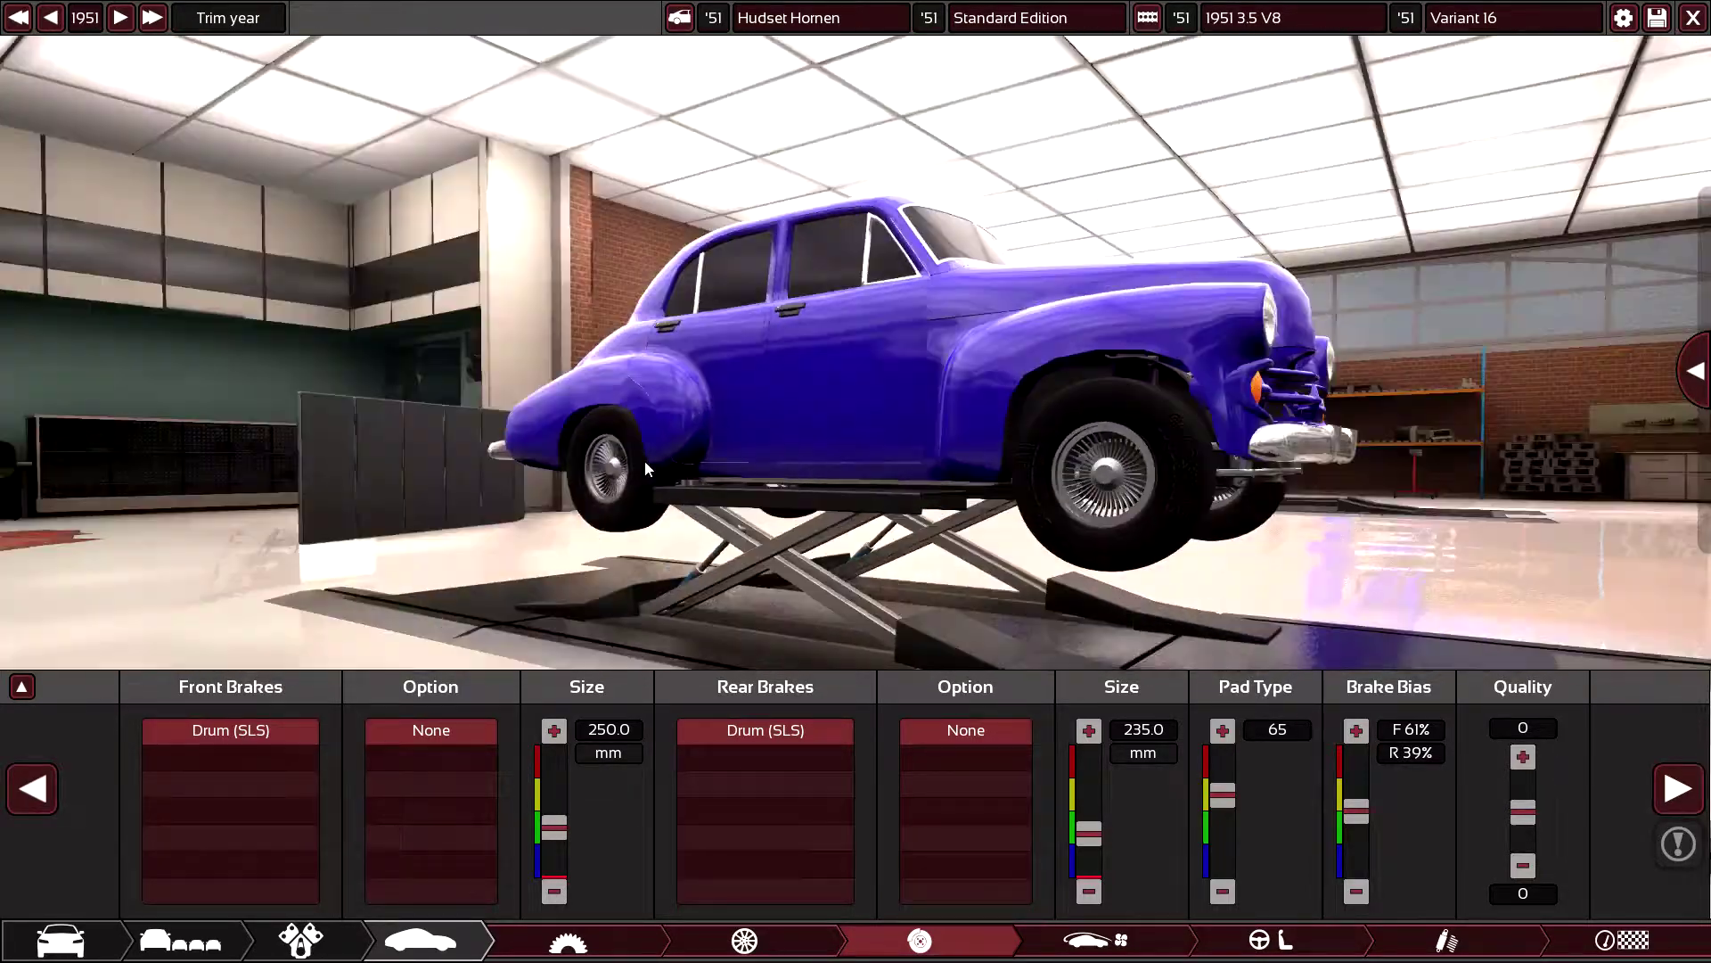
pyautogui.moveTo(1198, 493); pyautogui.dragTo(1304, 469)
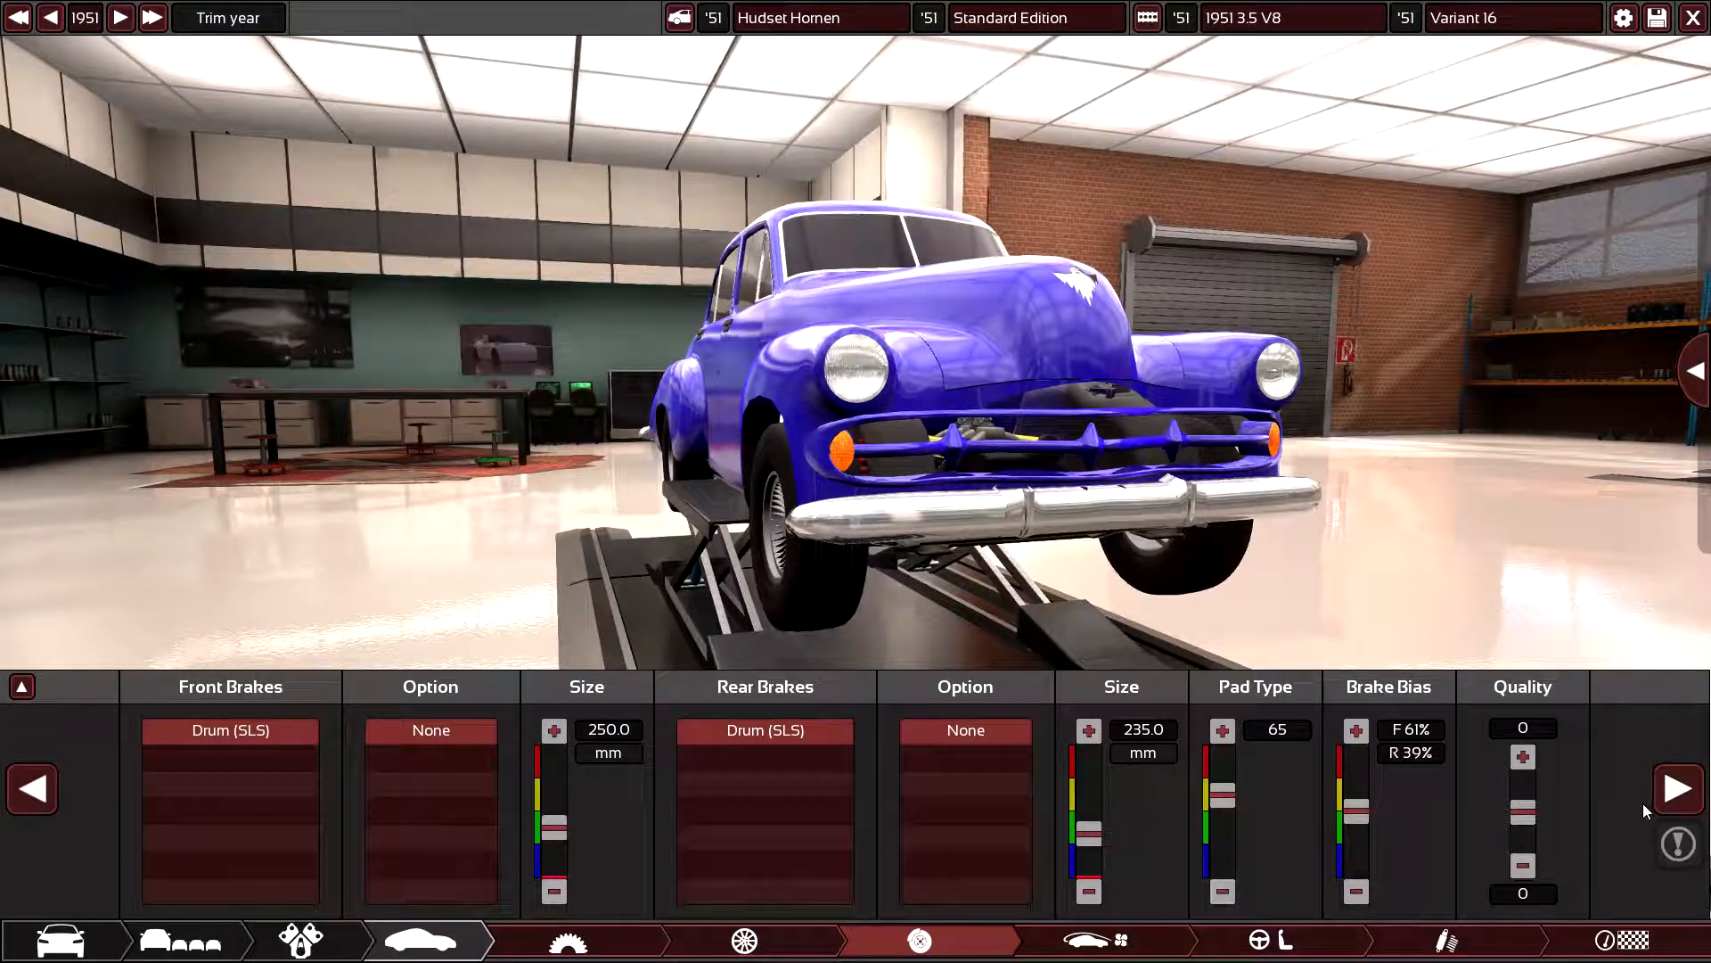
pyautogui.click(1678, 789)
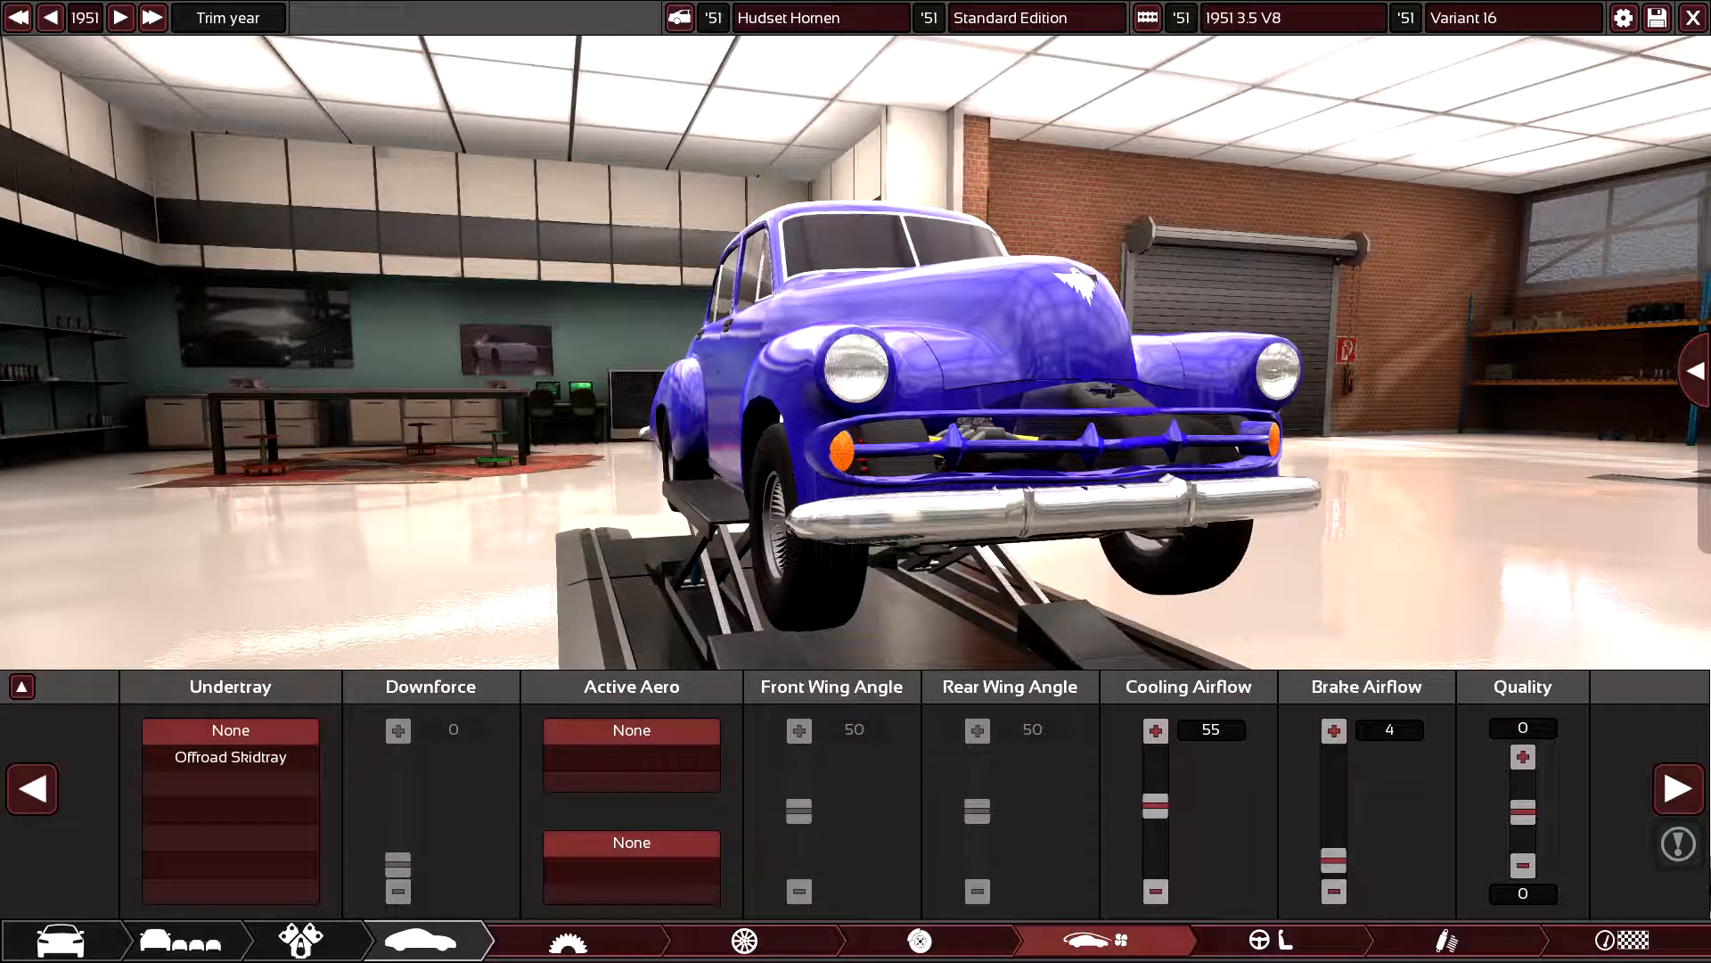
pyautogui.click(22, 686)
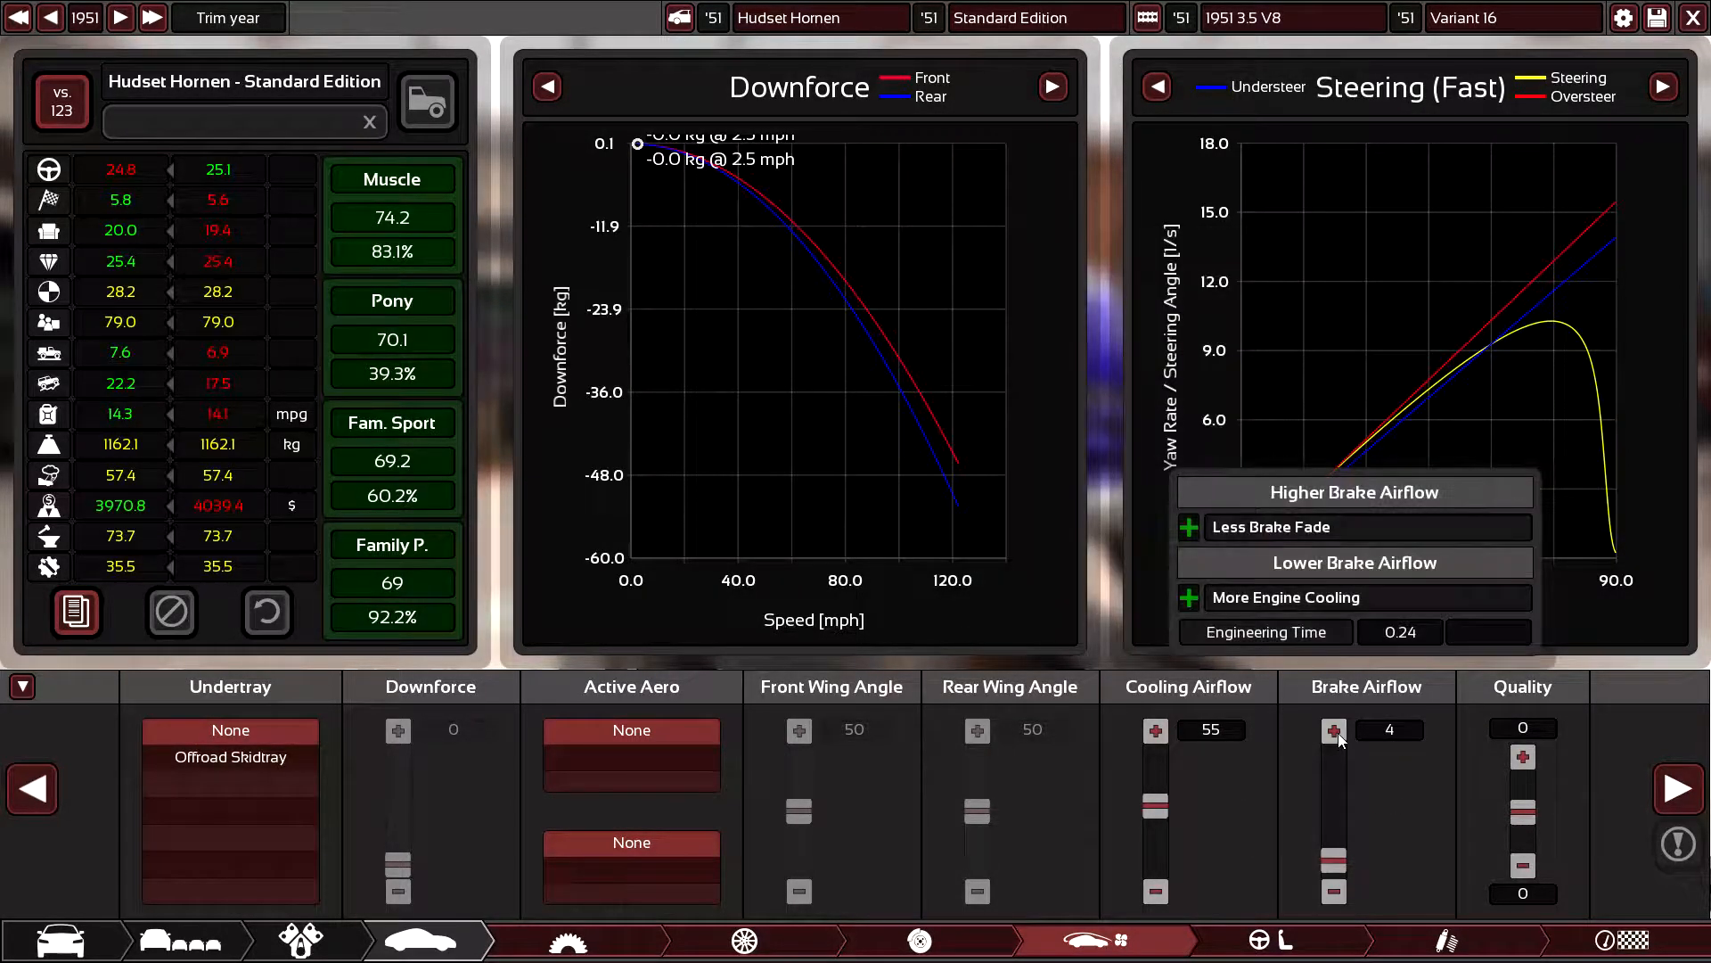
pyautogui.click(1677, 789)
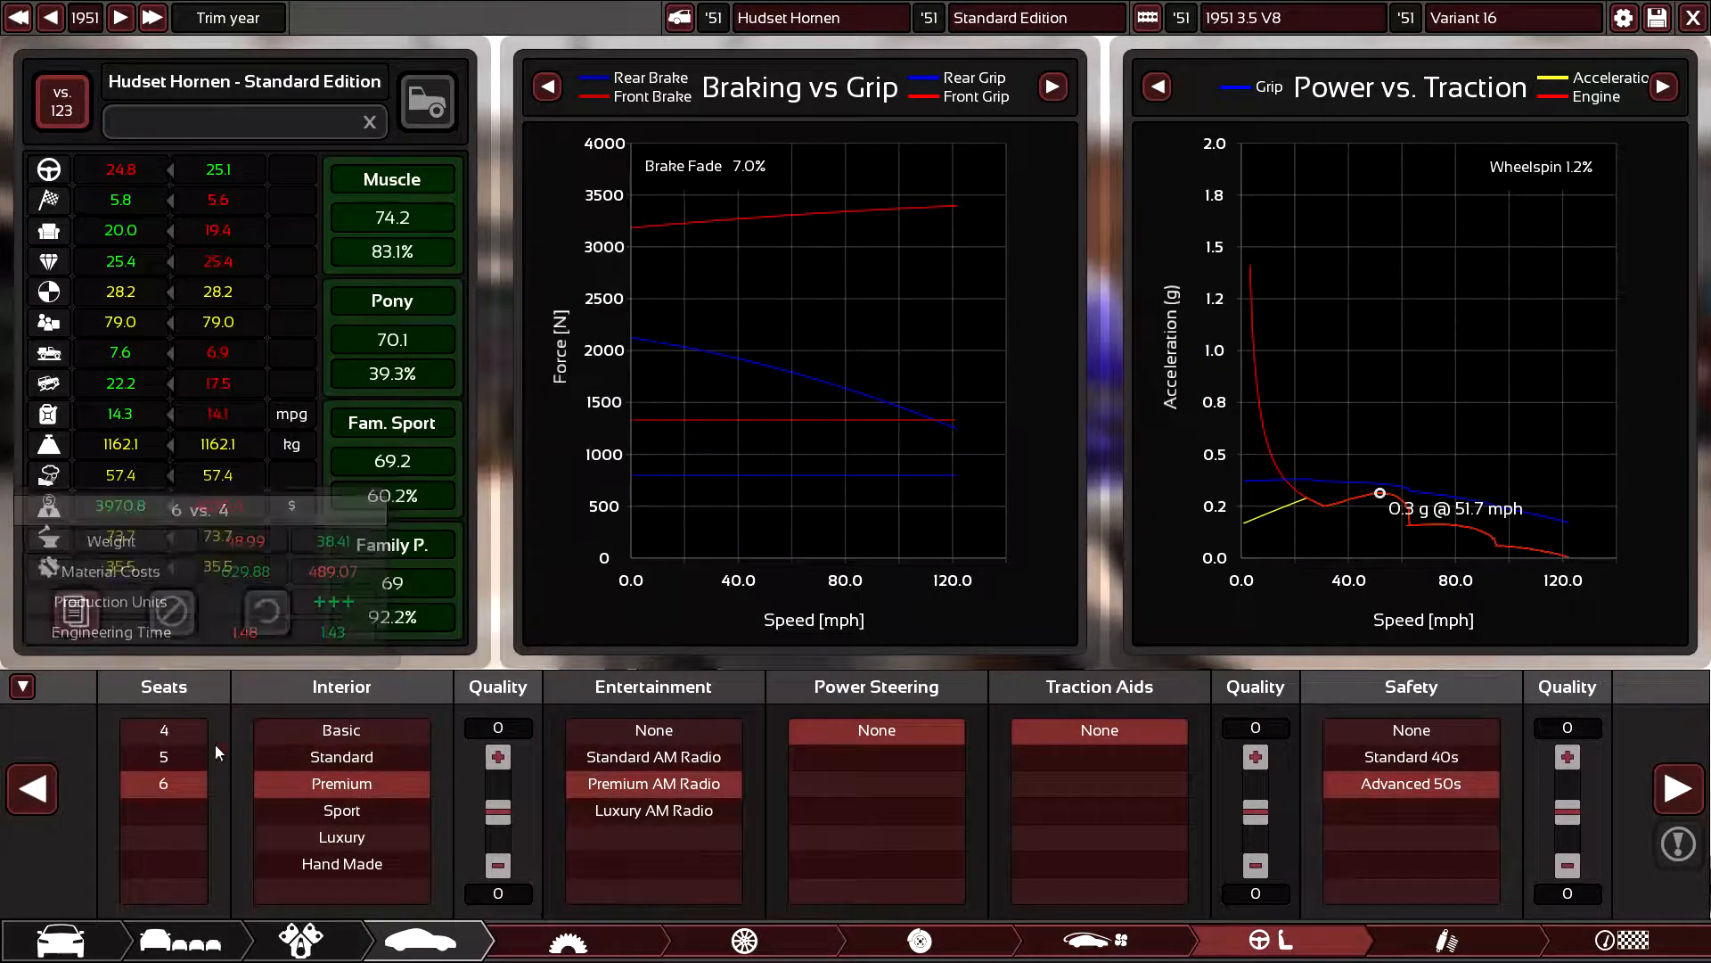
# - Pass suspension to the test track results and bring up the market suitability grid
pyautogui.click(1678, 789)
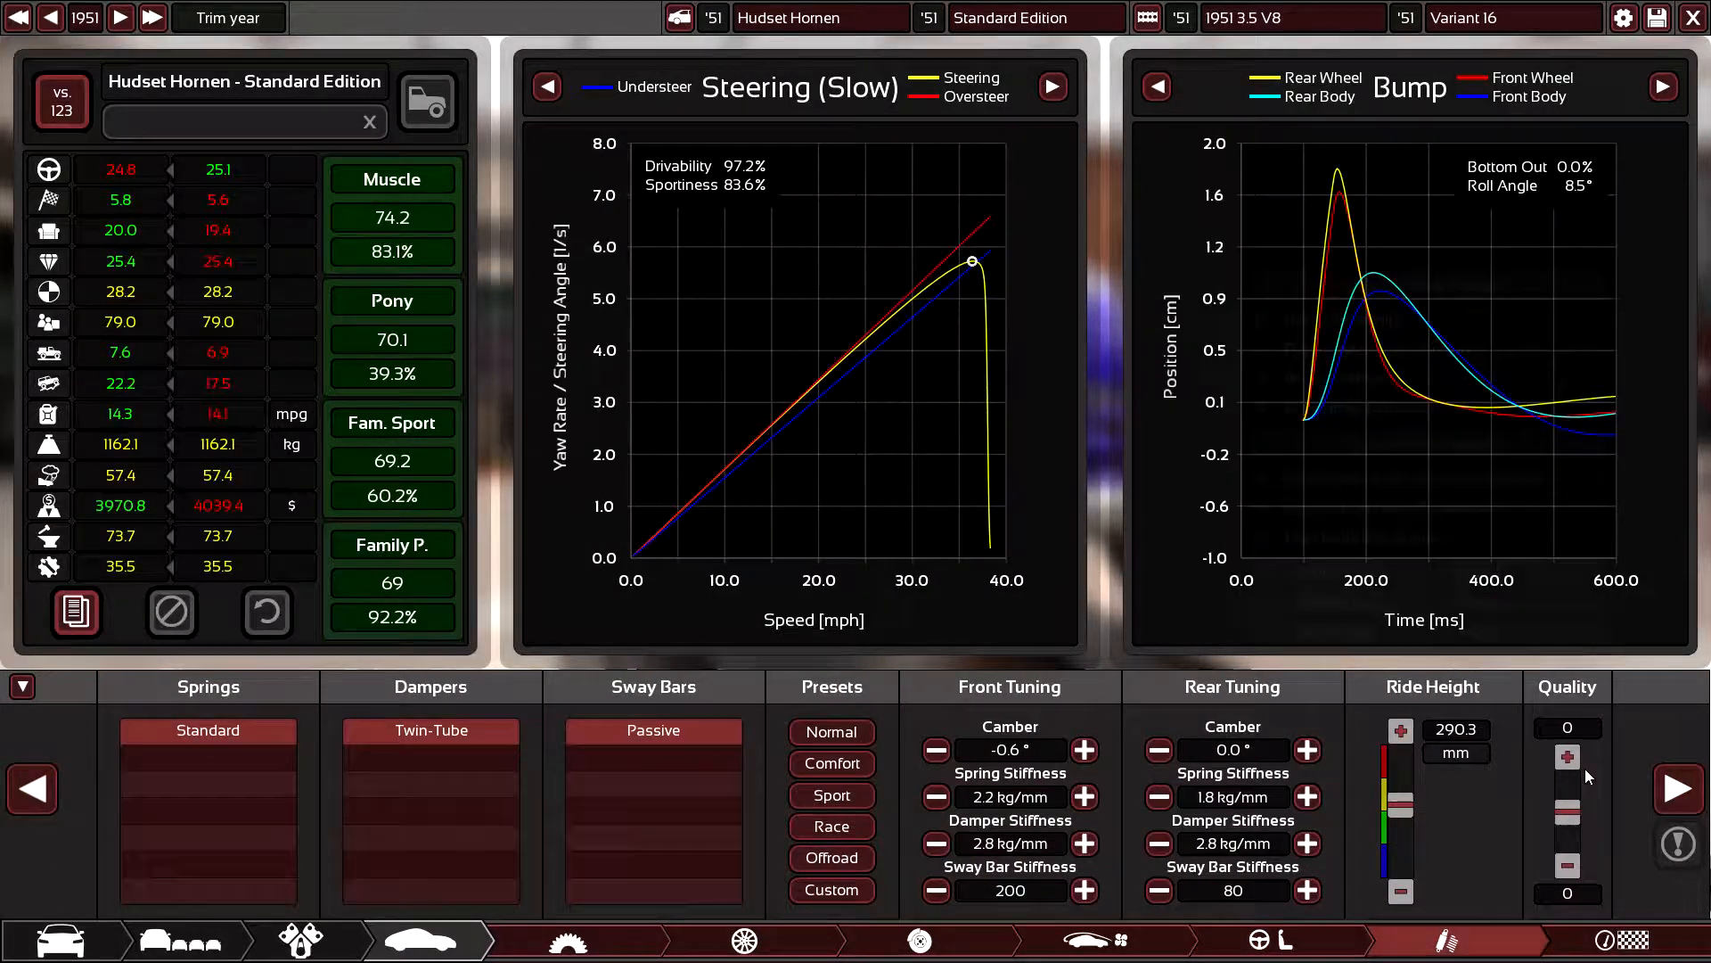
pyautogui.click(1676, 789)
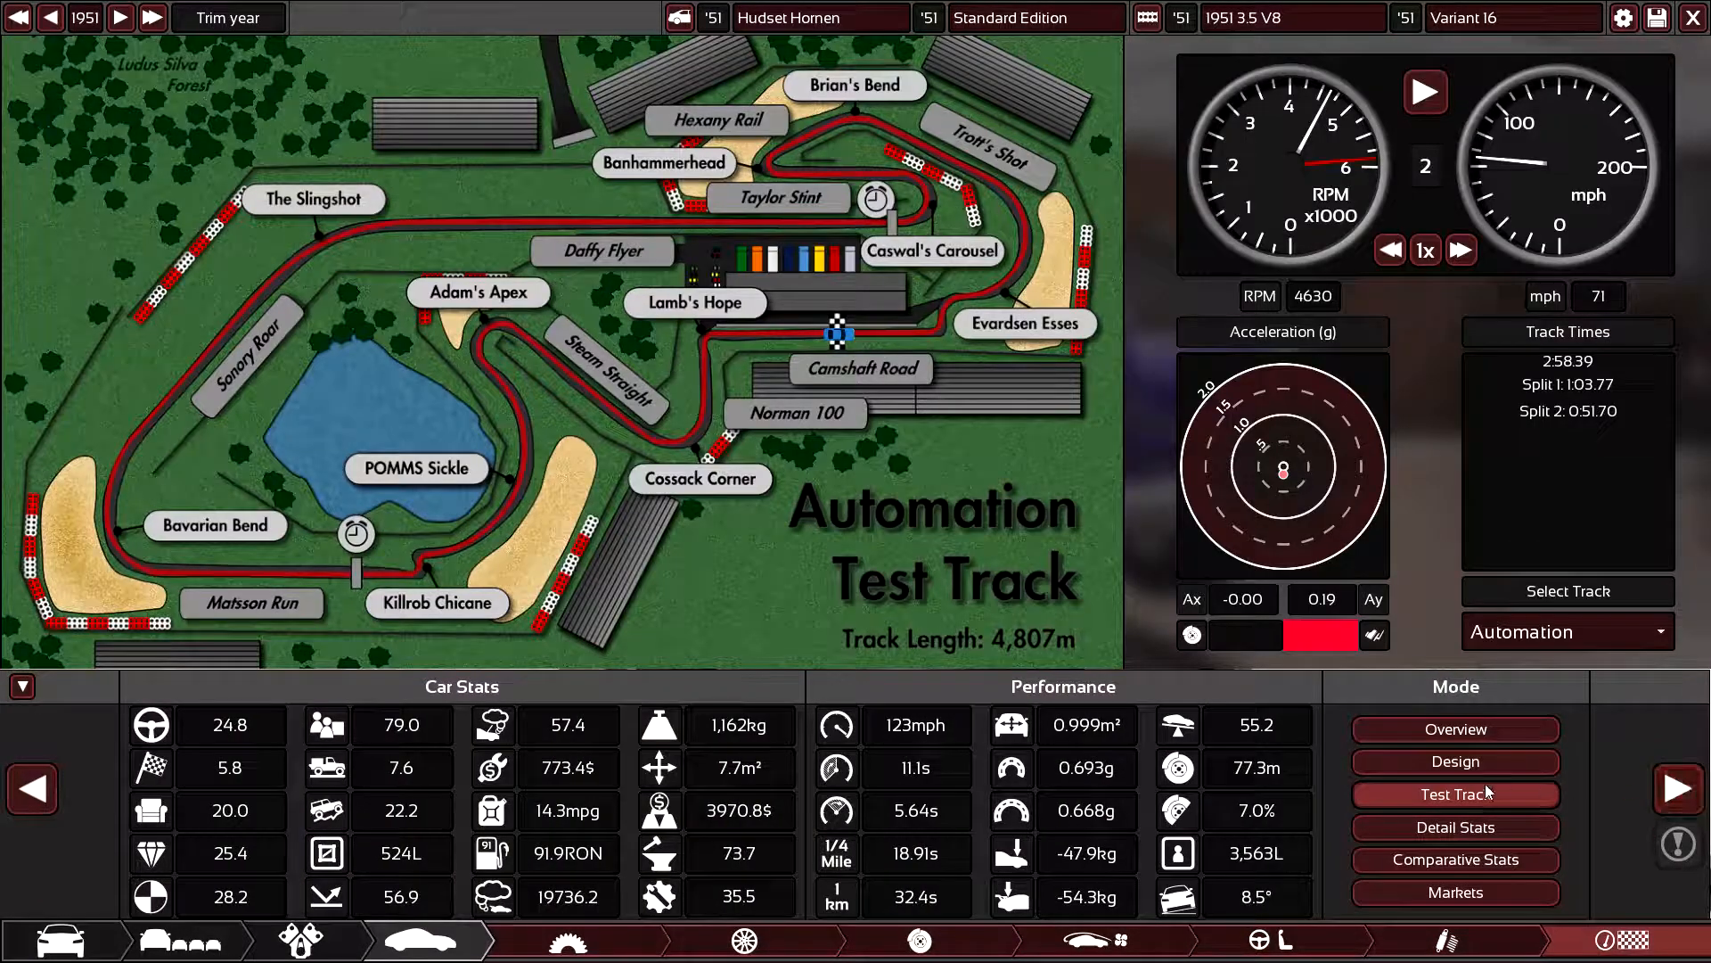
pyautogui.click(1453, 893)
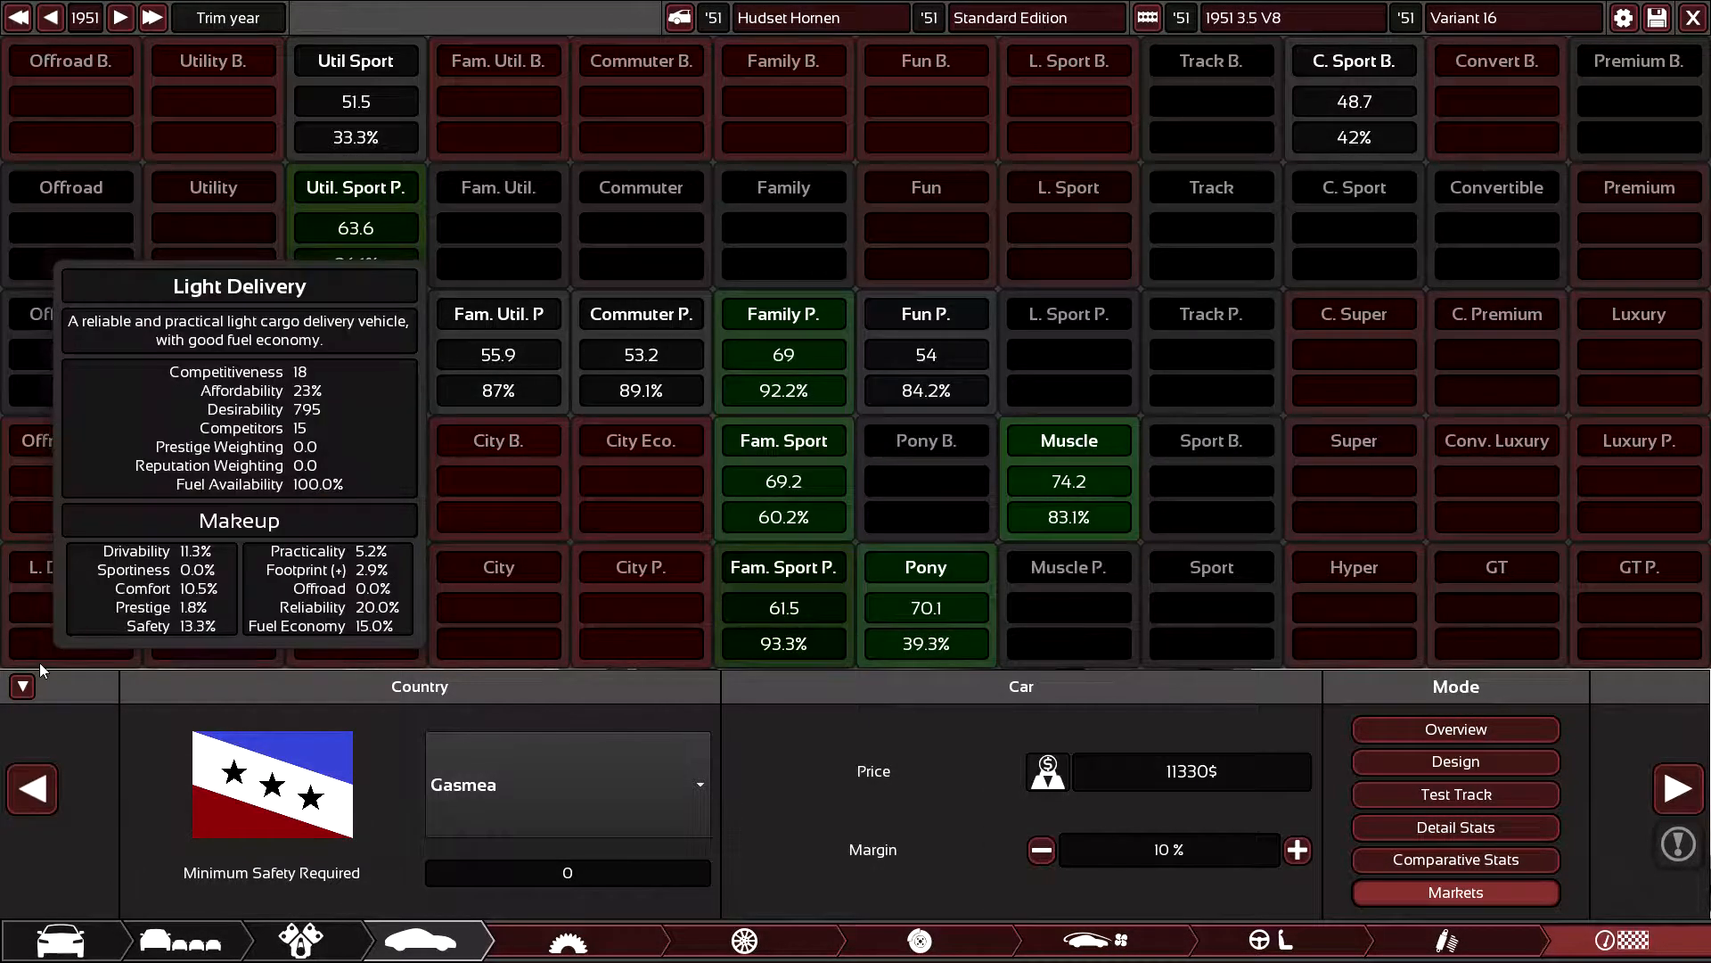
# - Hide the market grid and orbit the saloon from sides, front, low down and the rear axle
pyautogui.click(23, 686)
pyautogui.moveTo(895, 628)
pyautogui.mouseDown()
pyautogui.moveTo(507, 601)
pyautogui.moveTo(1094, 559)
pyautogui.mouseUp()
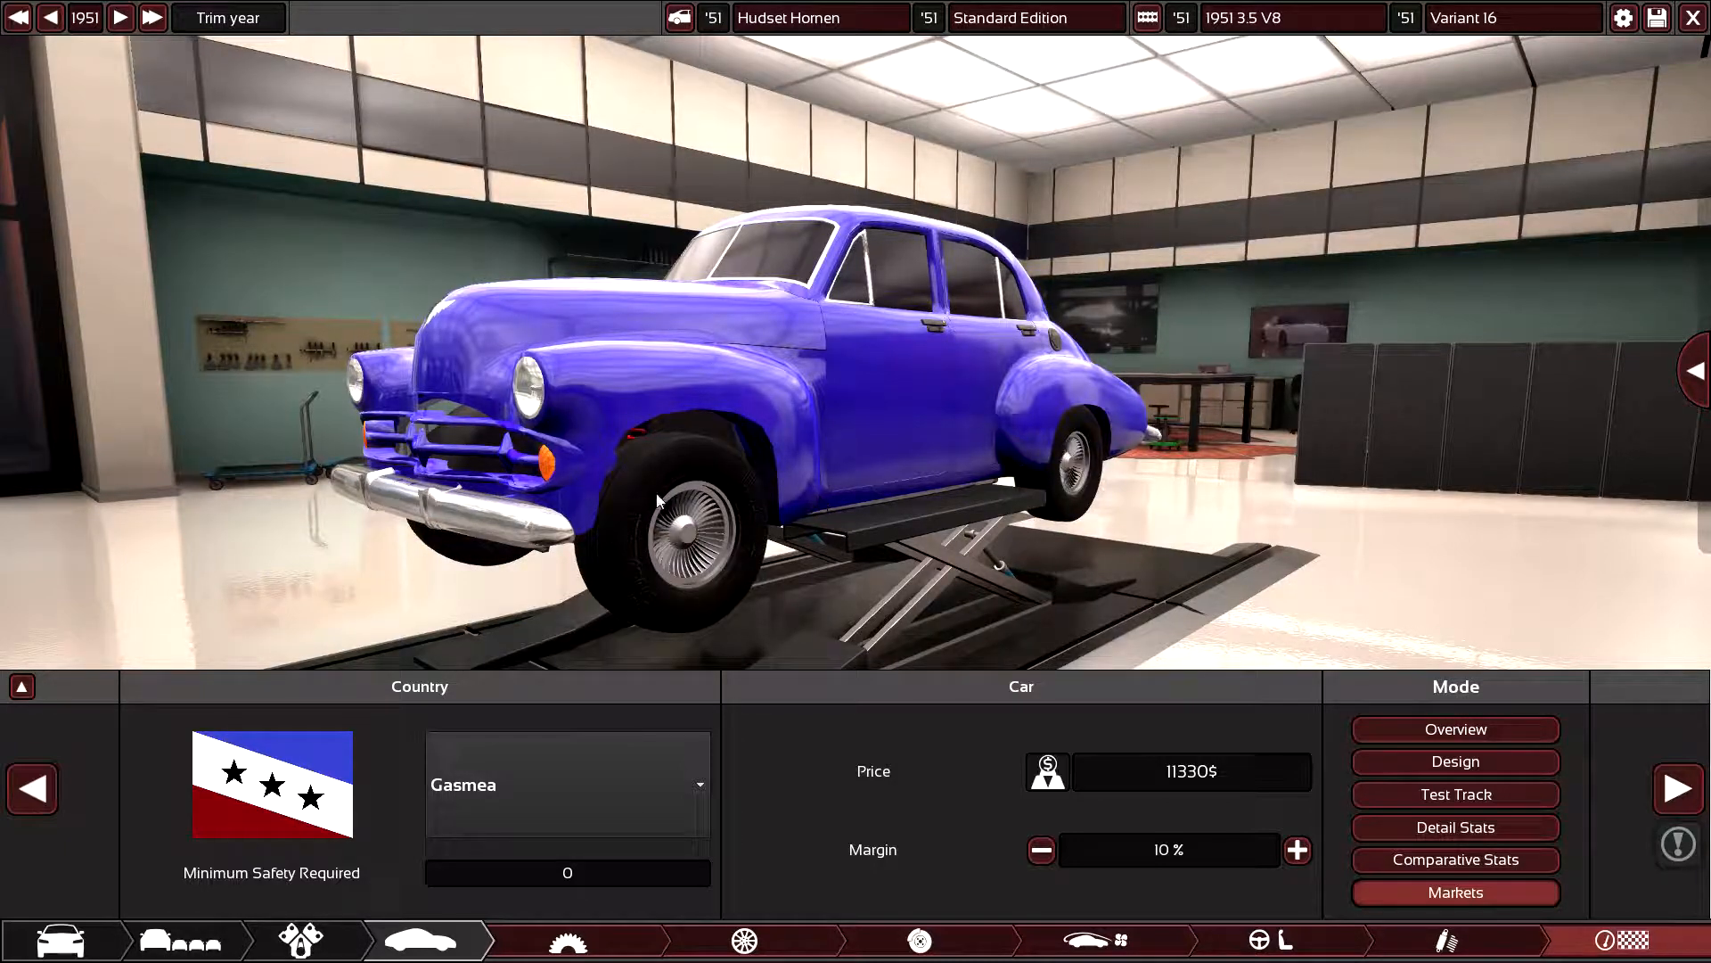
pyautogui.moveTo(659, 502)
pyautogui.mouseDown()
pyautogui.moveTo(1051, 526)
pyautogui.moveTo(914, 548)
pyautogui.moveTo(532, 512)
pyautogui.moveTo(498, 546)
pyautogui.moveTo(228, 550)
pyautogui.mouseUp()
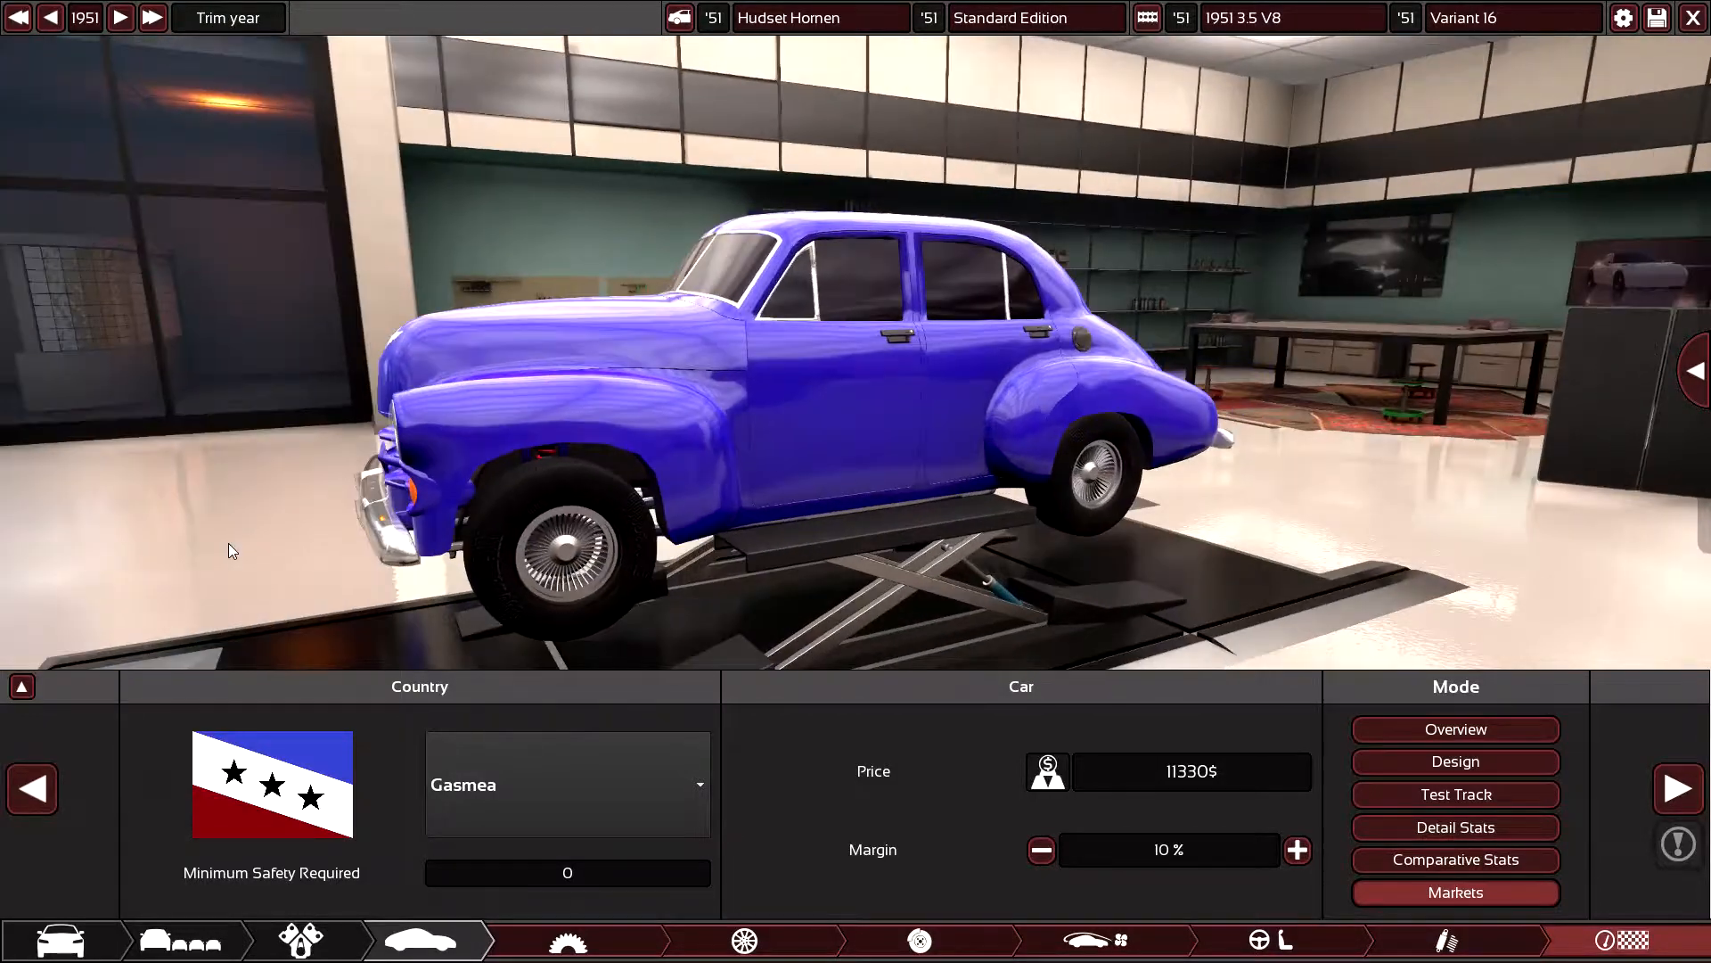
pyautogui.moveTo(614, 613)
pyautogui.mouseDown()
pyautogui.moveTo(291, 504)
pyautogui.moveTo(857, 606)
pyautogui.moveTo(778, 586)
pyautogui.moveTo(1103, 541)
pyautogui.mouseUp()
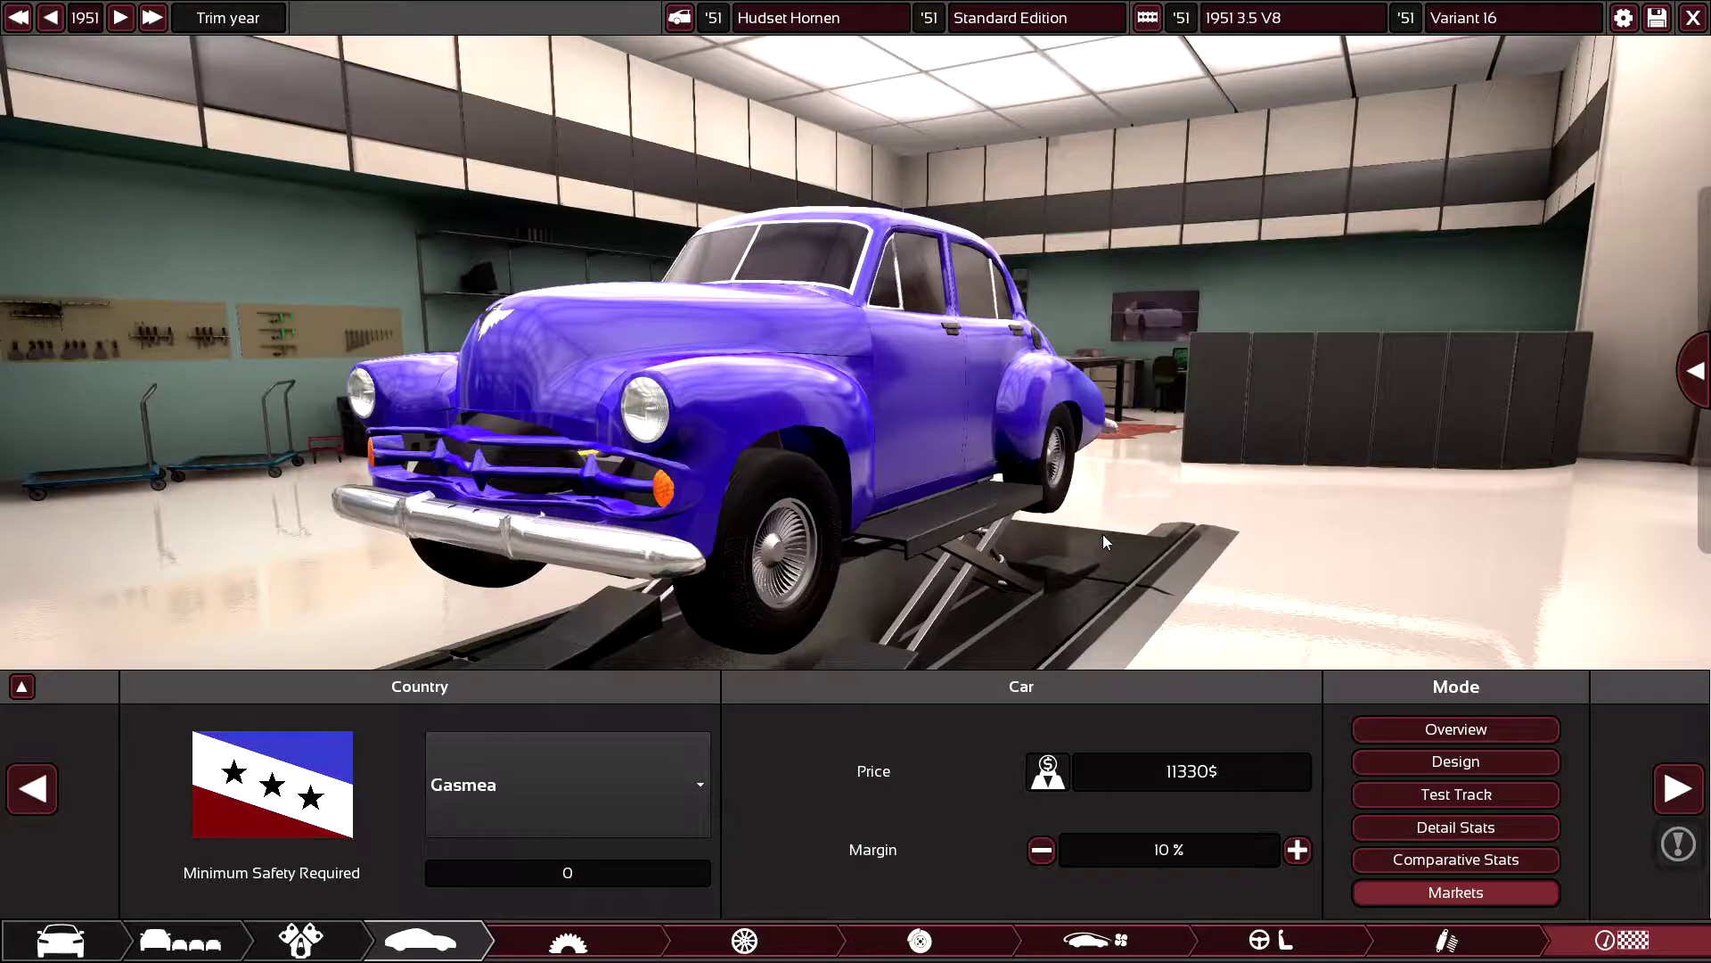
pyautogui.moveTo(1103, 533); pyautogui.dragTo(896, 494)
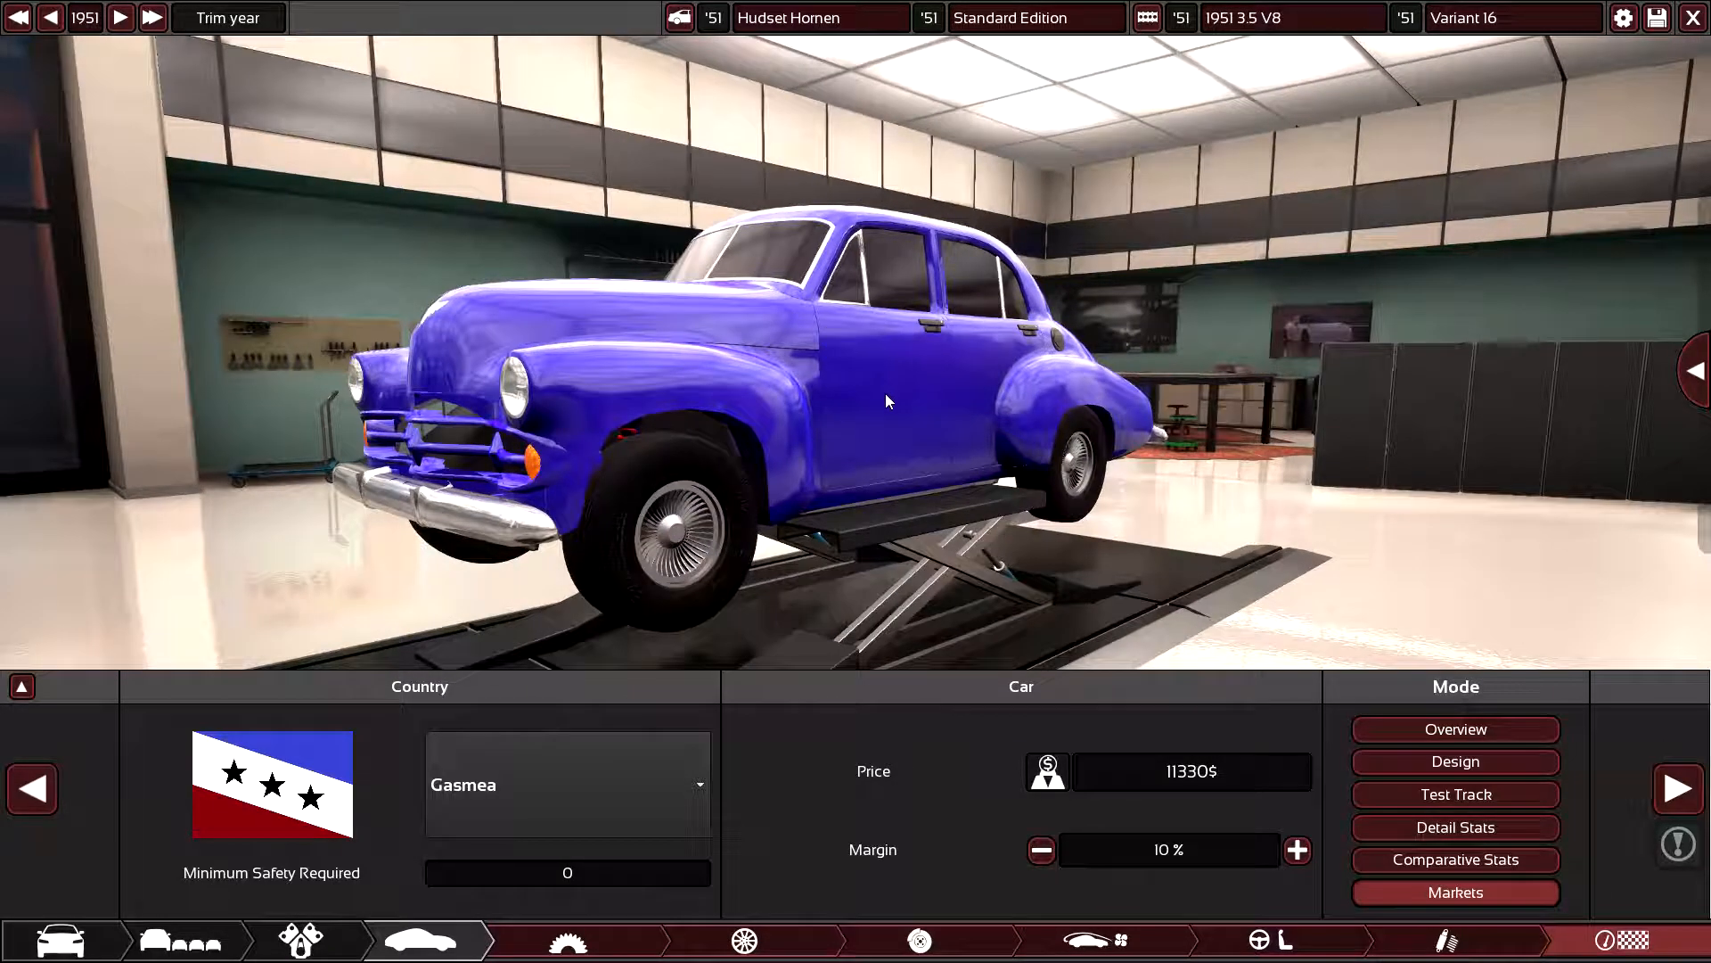
pyautogui.moveTo(886, 402)
pyautogui.mouseDown()
pyautogui.moveTo(491, 392)
pyautogui.moveTo(1164, 363)
pyautogui.moveTo(623, 548)
pyautogui.mouseUp()
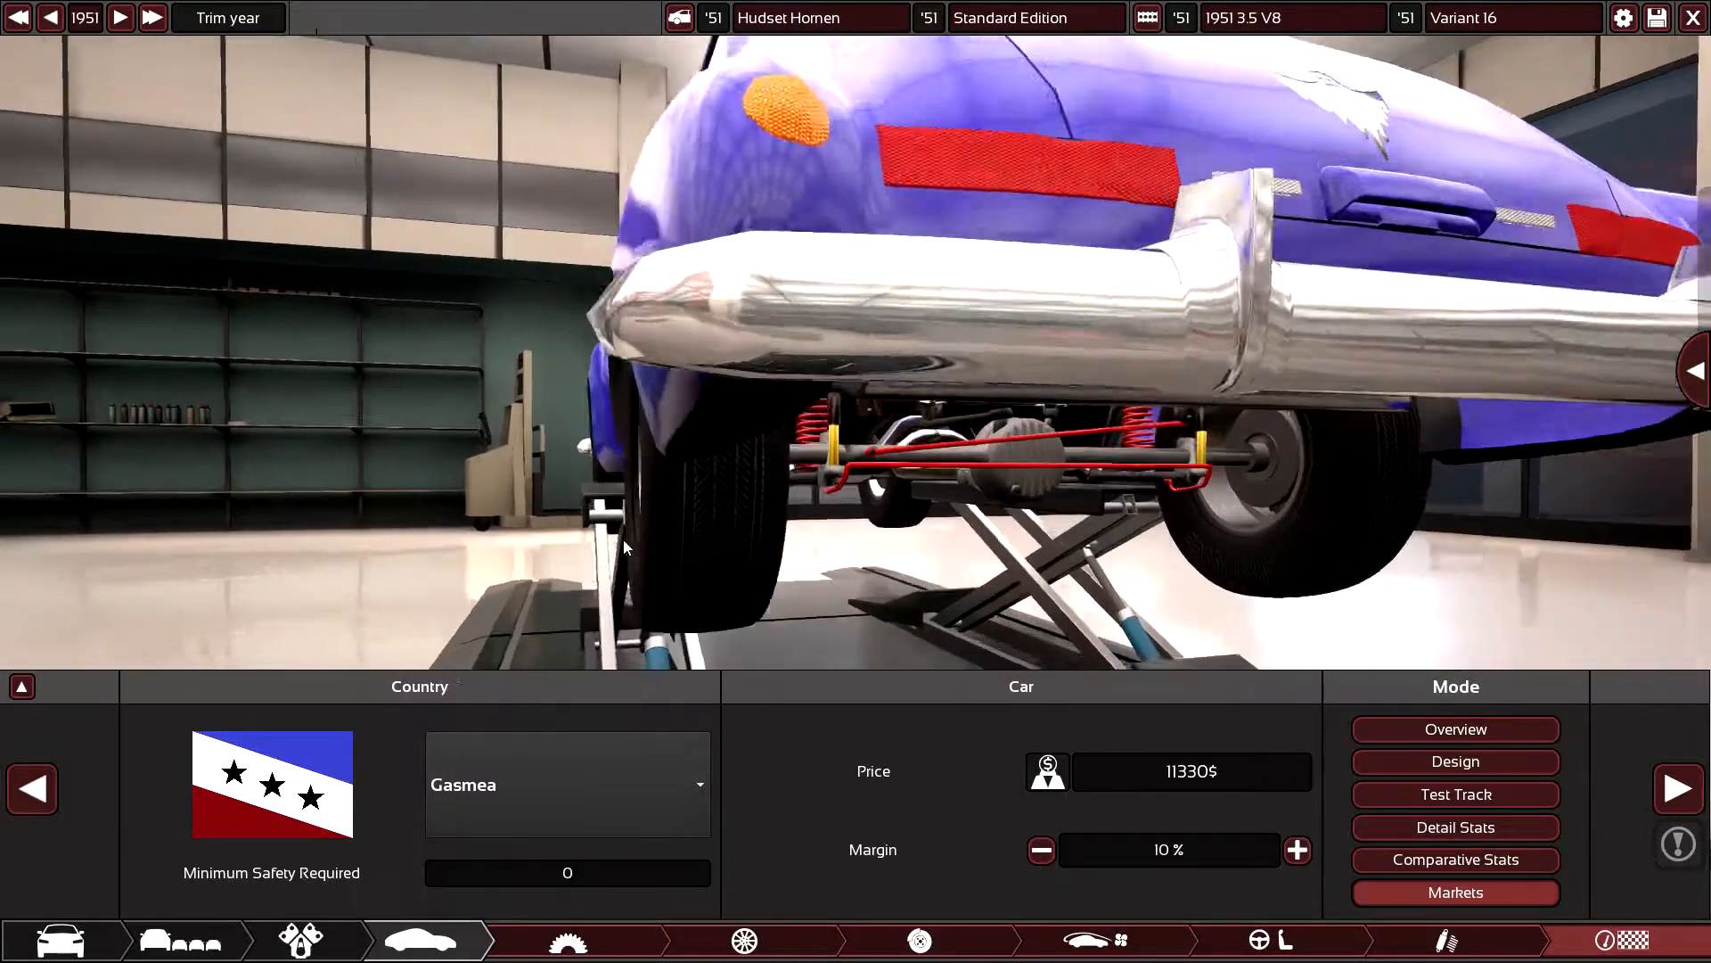
pyautogui.moveTo(624, 548)
pyautogui.mouseDown()
pyautogui.moveTo(443, 419)
pyautogui.moveTo(674, 438)
pyautogui.moveTo(791, 470)
pyautogui.moveTo(421, 490)
pyautogui.moveTo(1021, 516)
pyautogui.moveTo(987, 561)
pyautogui.moveTo(1261, 531)
pyautogui.moveTo(1002, 548)
pyautogui.mouseUp()
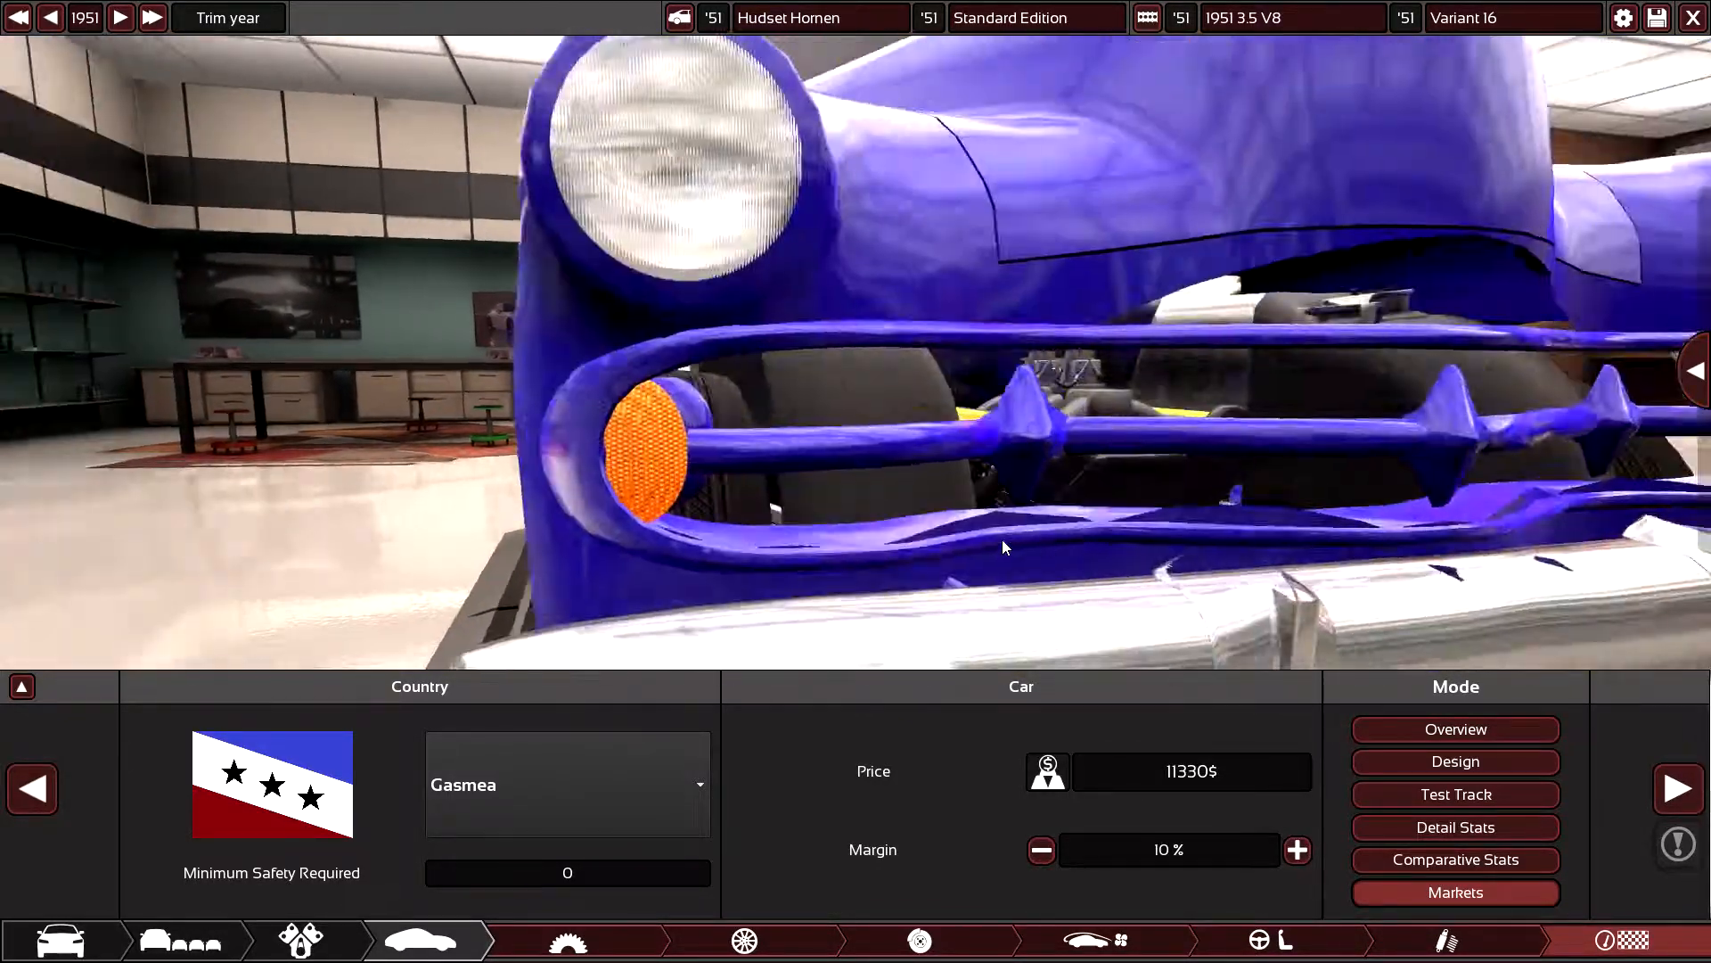
pyautogui.scroll(-5, 1001, 548)
pyautogui.moveTo(709, 549)
pyautogui.mouseDown()
pyautogui.moveTo(828, 416)
pyautogui.moveTo(198, 493)
pyautogui.moveTo(53, 482)
pyautogui.moveTo(415, 454)
pyautogui.moveTo(1099, 452)
pyautogui.moveTo(994, 493)
pyautogui.moveTo(977, 394)
pyautogui.mouseUp()
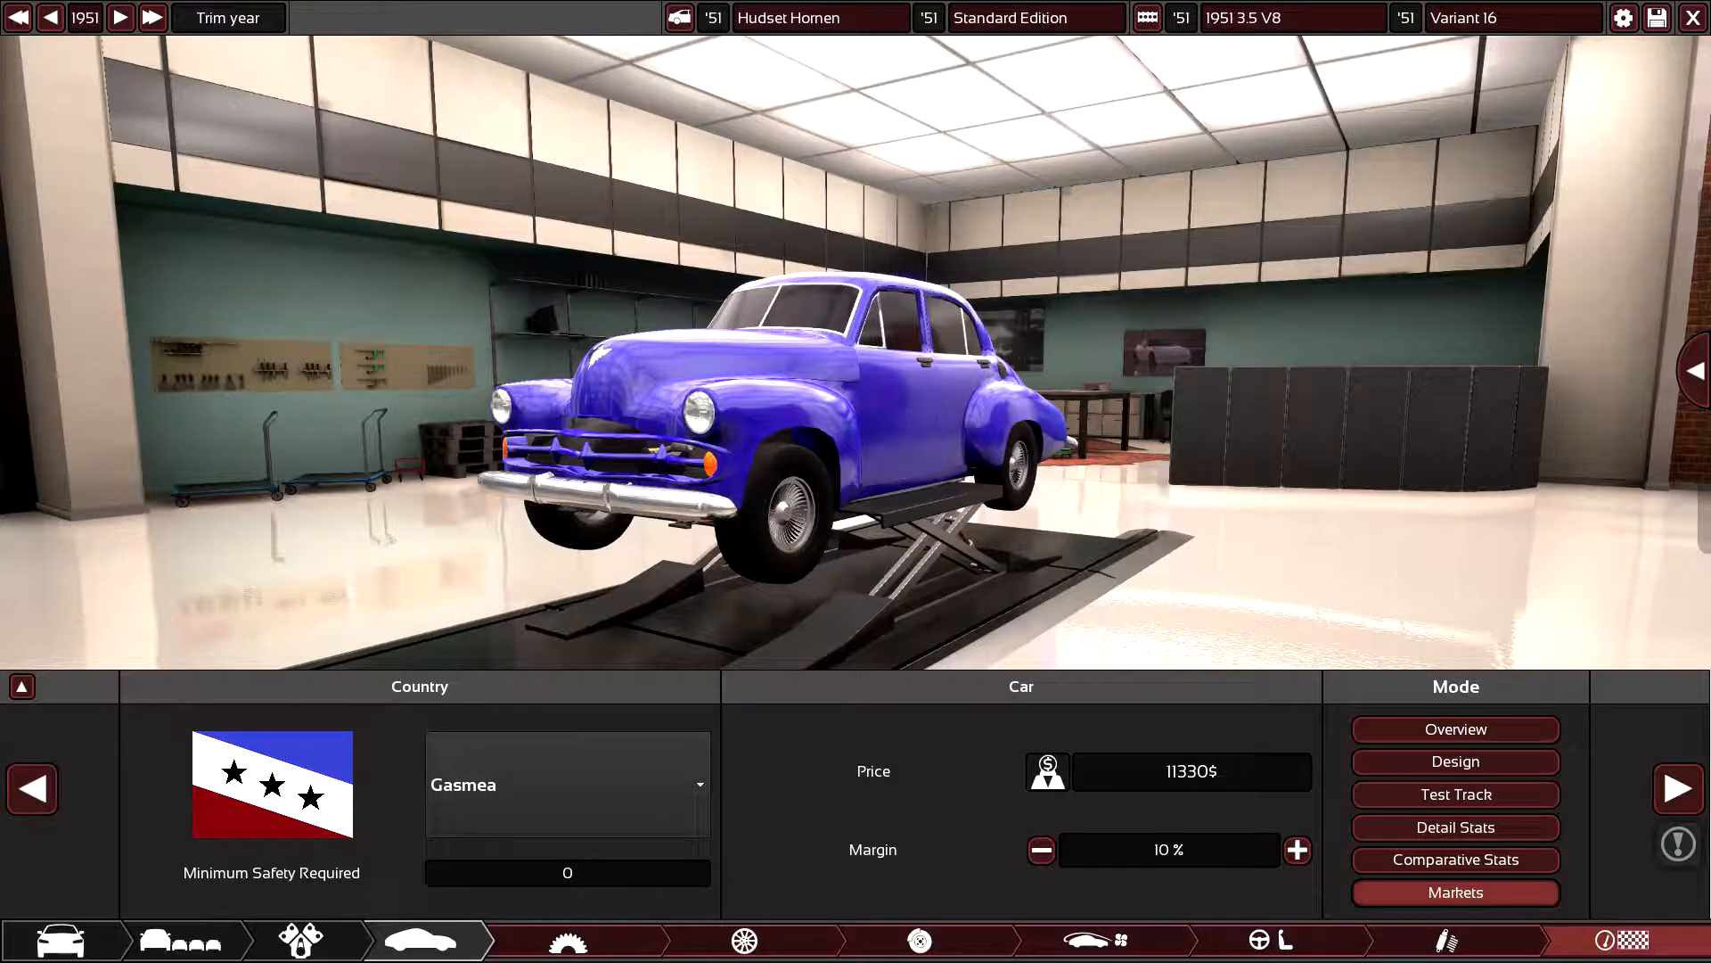
pyautogui.moveTo(830, 475)
pyautogui.mouseDown()
pyautogui.moveTo(978, 400)
pyautogui.moveTo(1300, 436)
pyautogui.mouseUp()
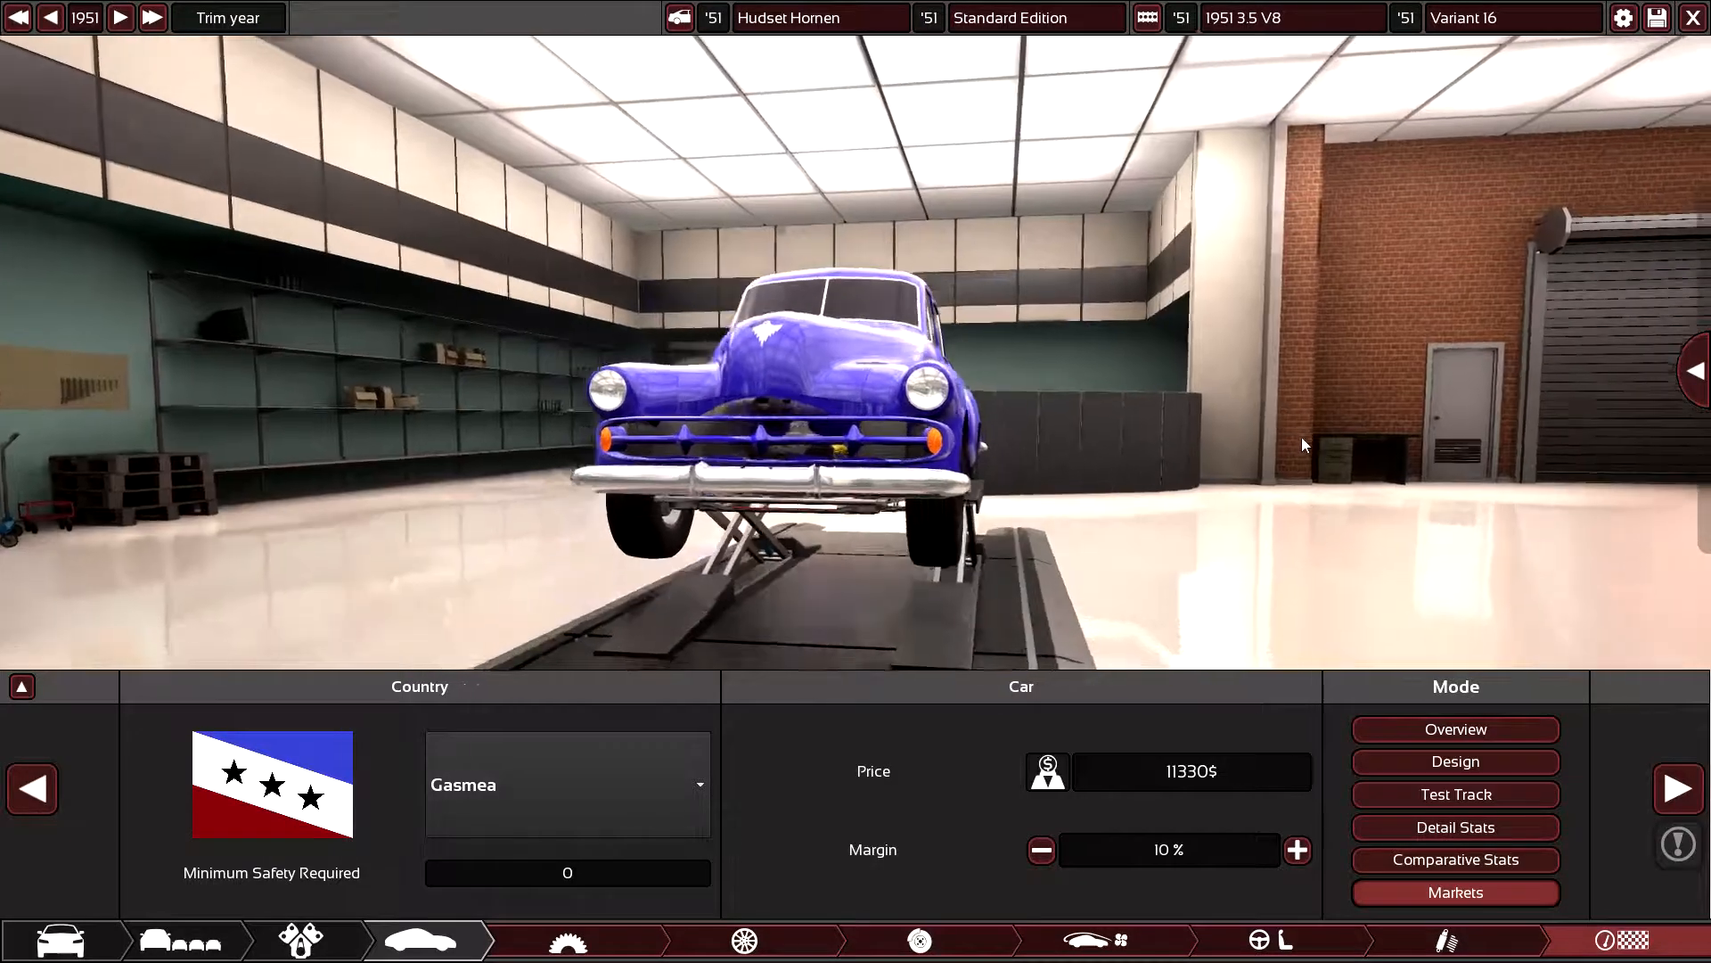
pyautogui.scroll(2, 969, 423)
pyautogui.scroll(2, 1047, 546)
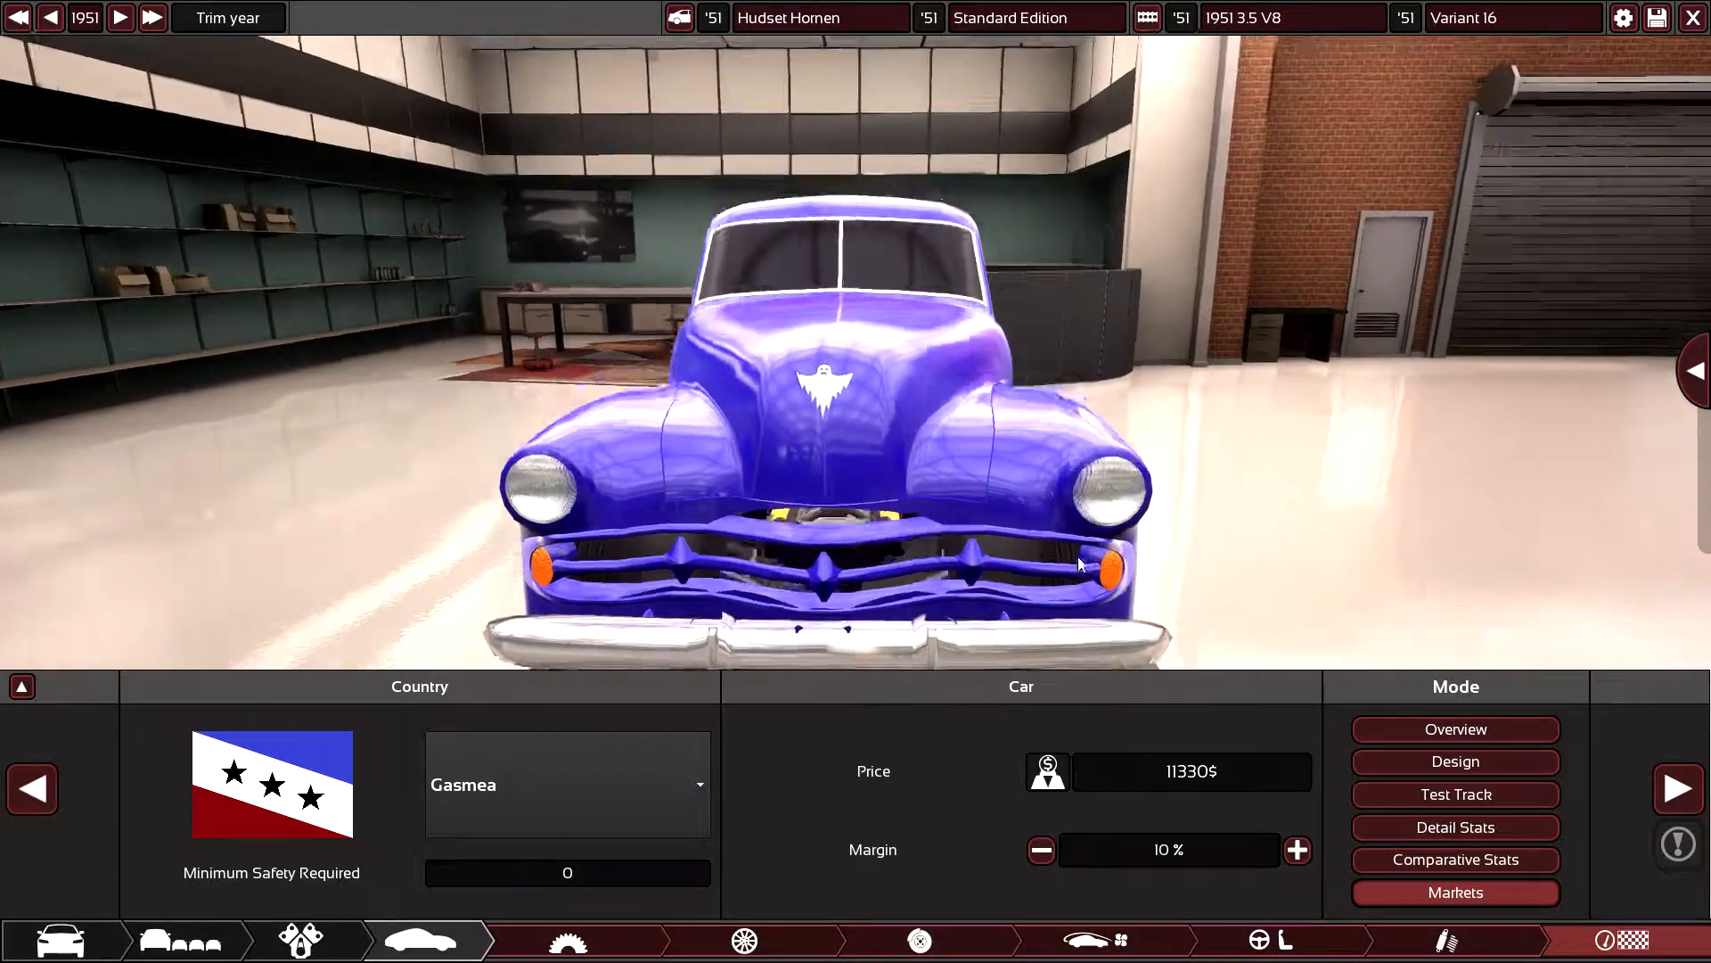
pyautogui.scroll(3, 1077, 556)
pyautogui.scroll(3, 1078, 558)
pyautogui.scroll(-3, 1109, 517)
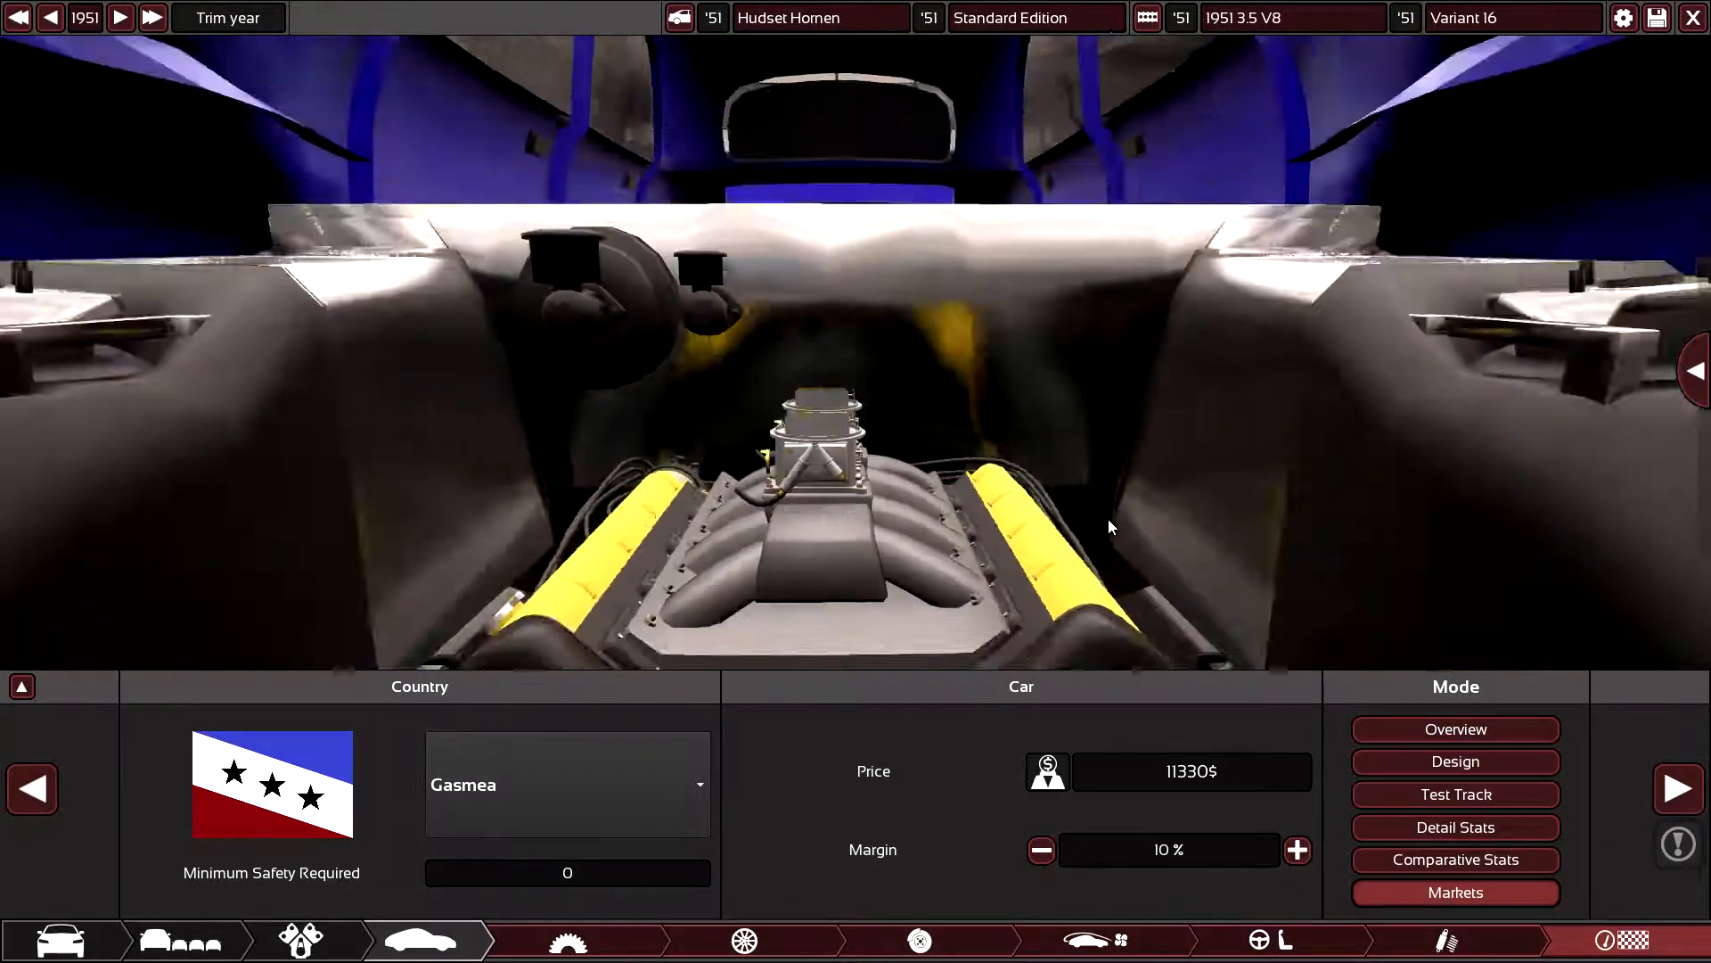
pyautogui.moveTo(1108, 517); pyautogui.dragTo(629, 304)
pyautogui.scroll(-3, 628, 304)
pyautogui.scroll(-2, 628, 343)
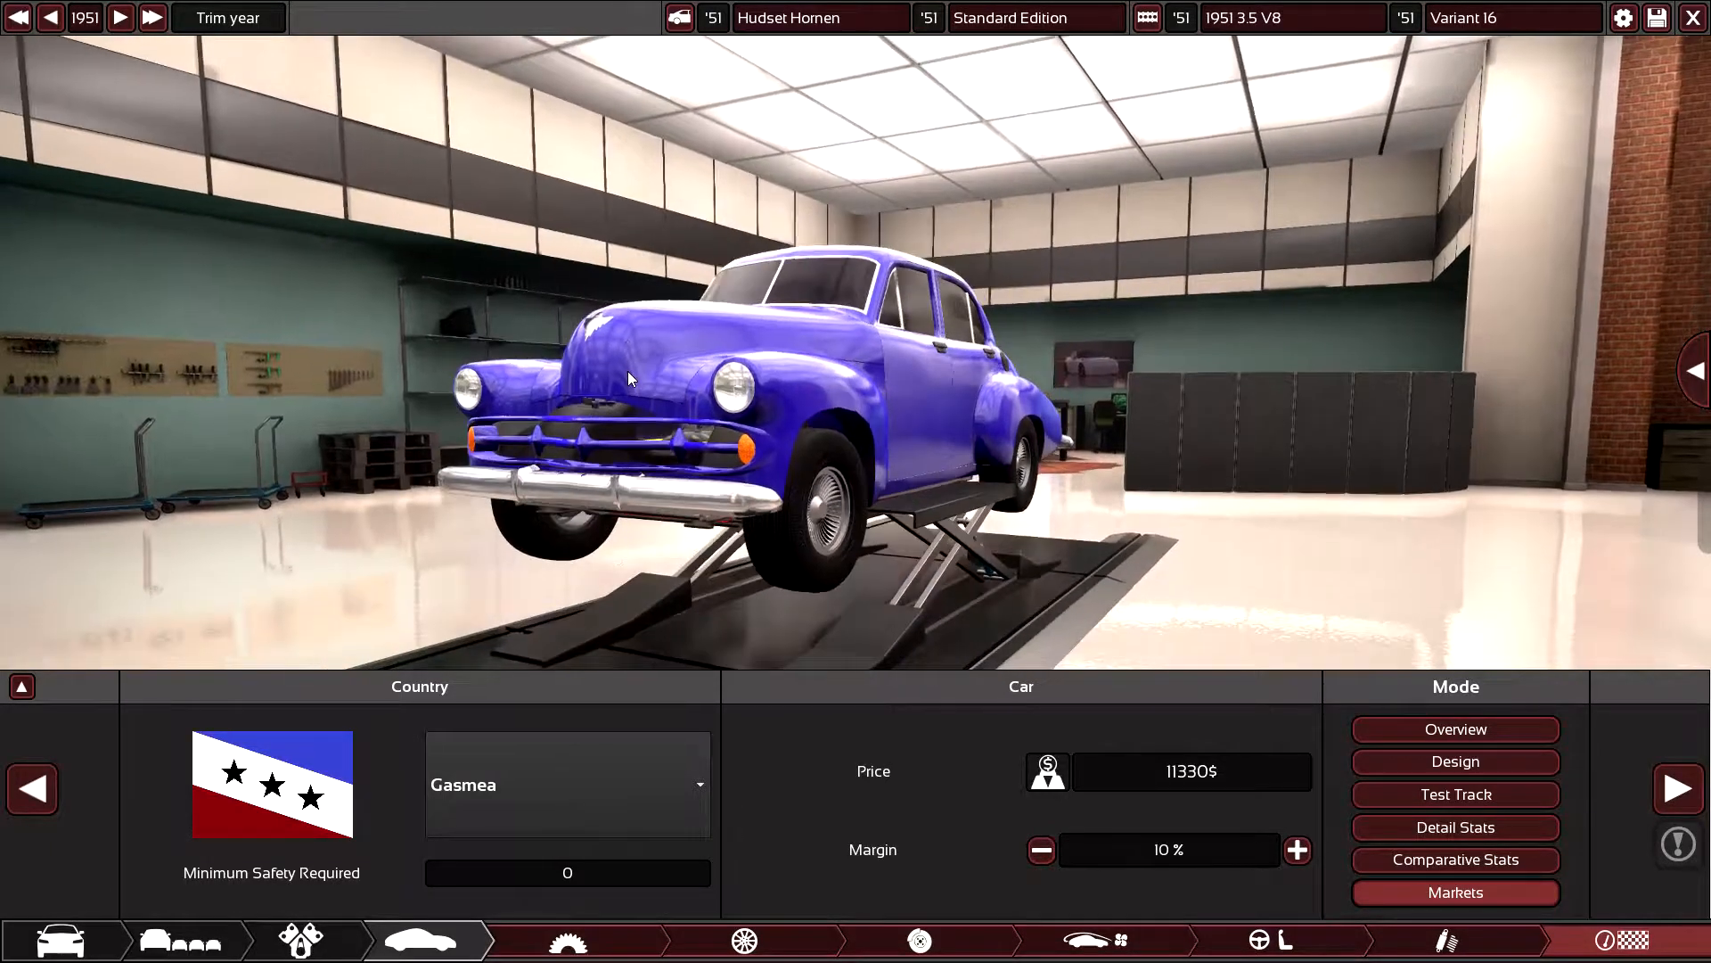
pyautogui.moveTo(627, 371)
pyautogui.mouseDown()
pyautogui.moveTo(620, 439)
pyautogui.moveTo(357, 443)
pyautogui.mouseUp()
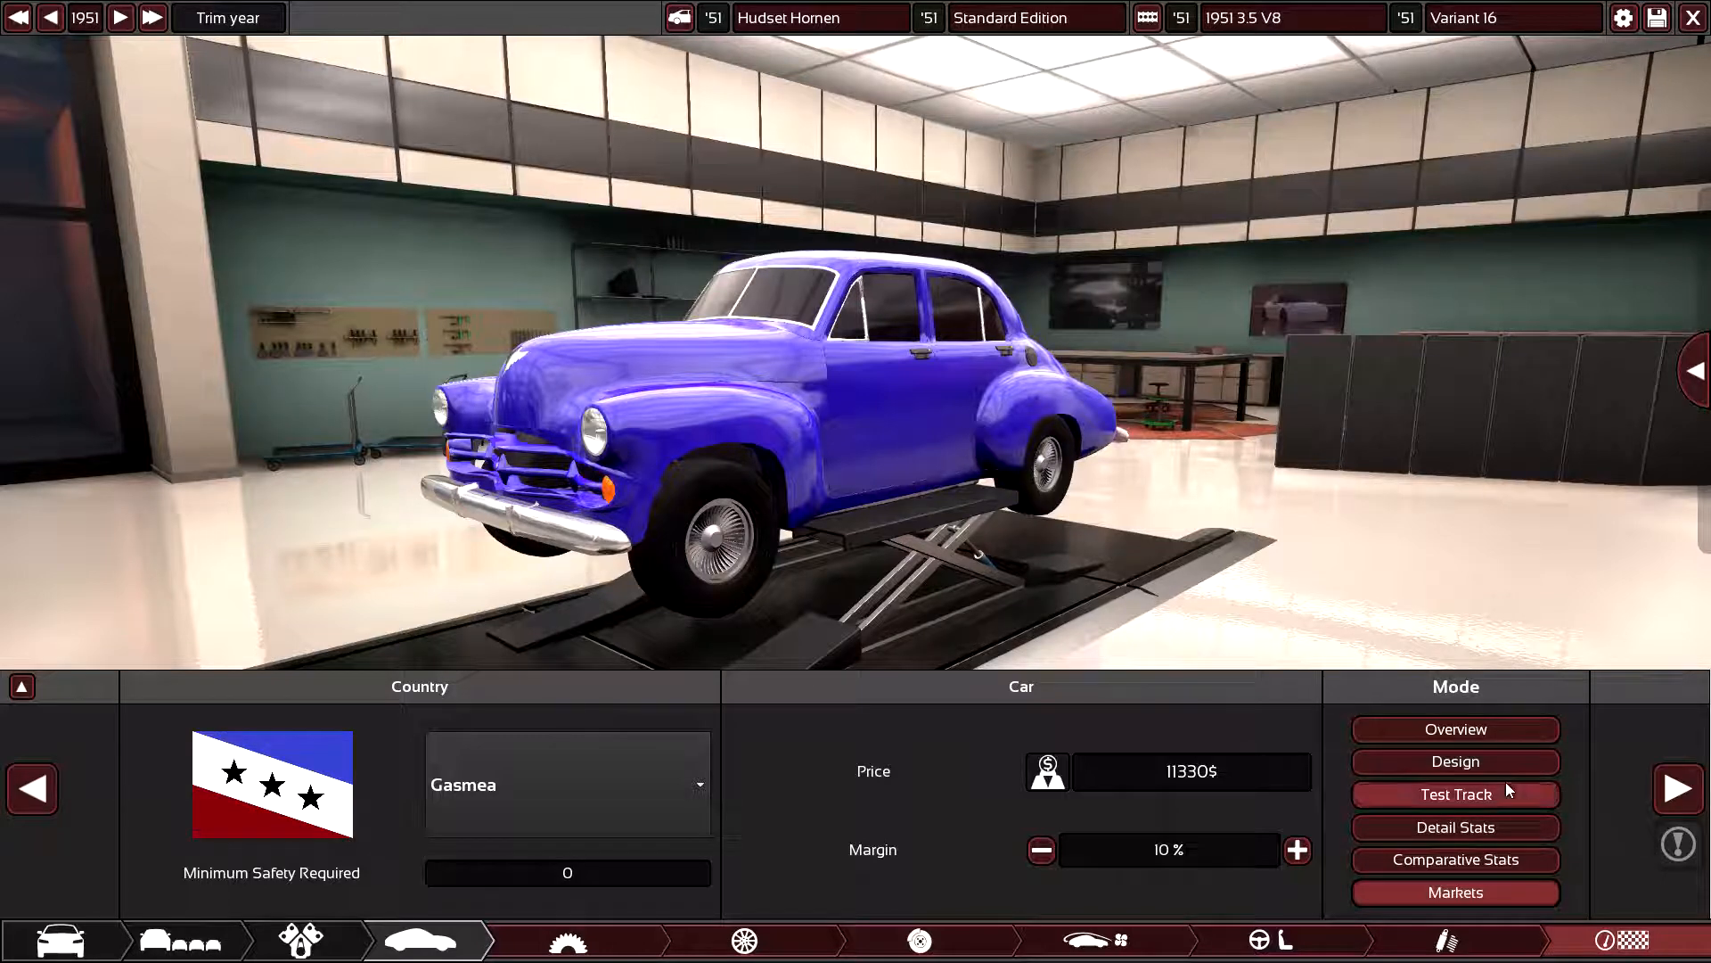
# - Show the overview stats (123 mph) and orbit the saloon from side to front-left
pyautogui.click(1497, 734)
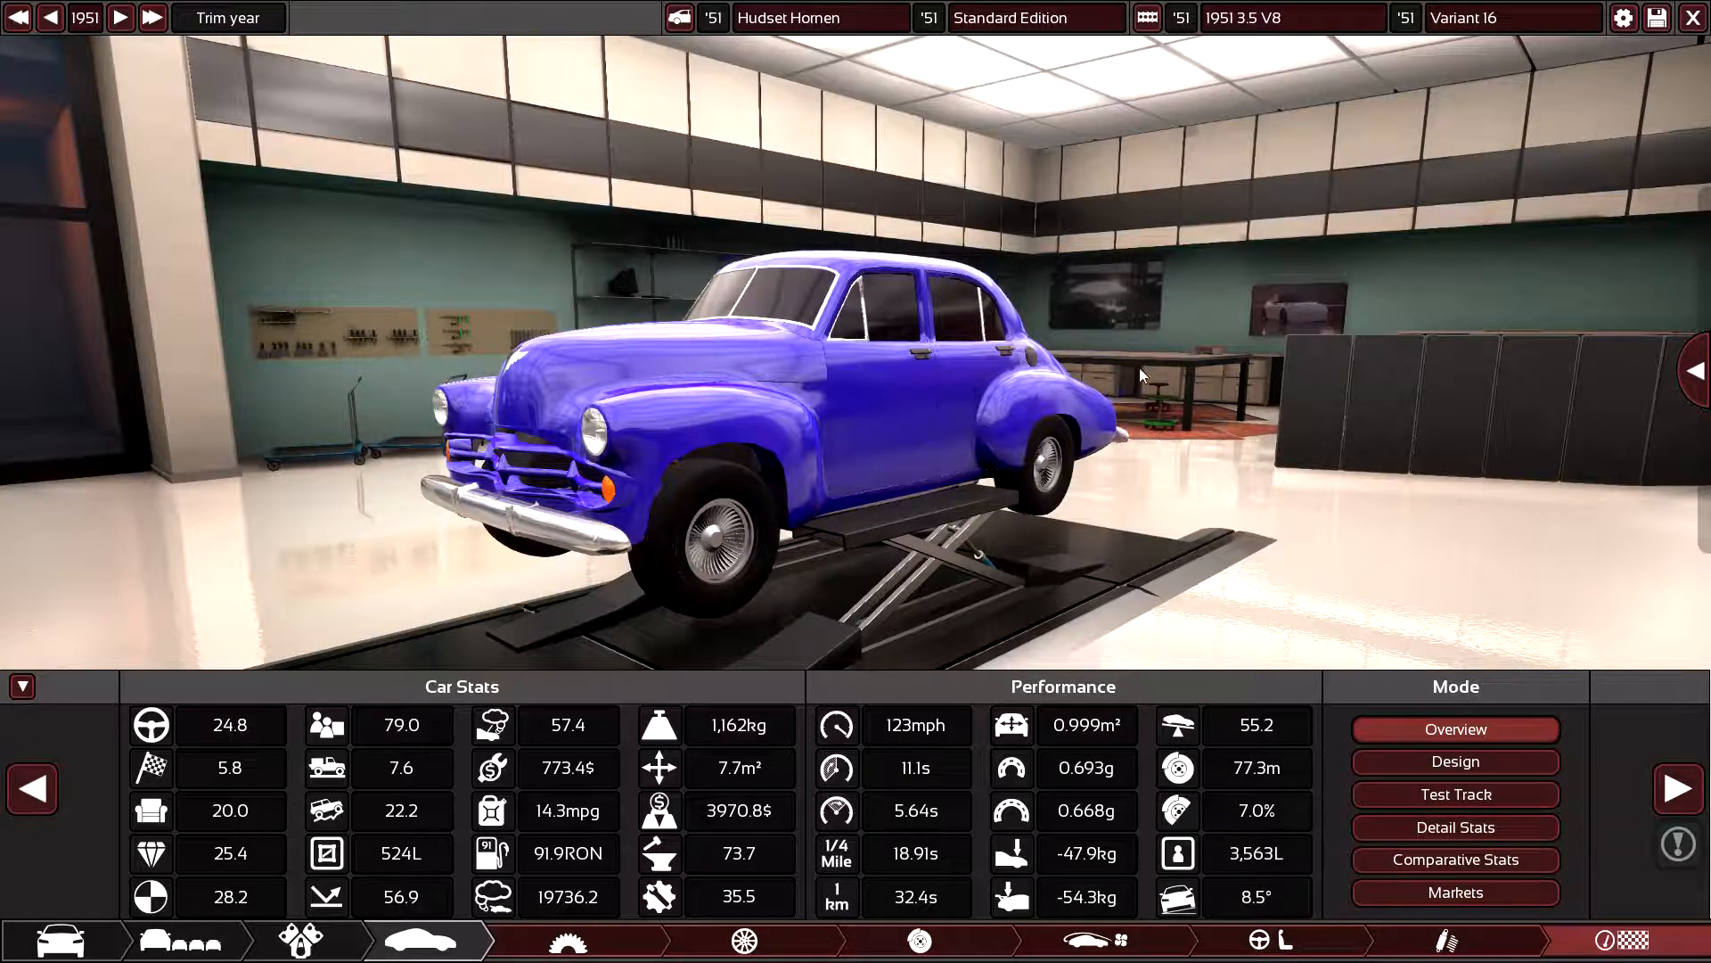
pyautogui.moveTo(856, 402); pyautogui.dragTo(509, 366)
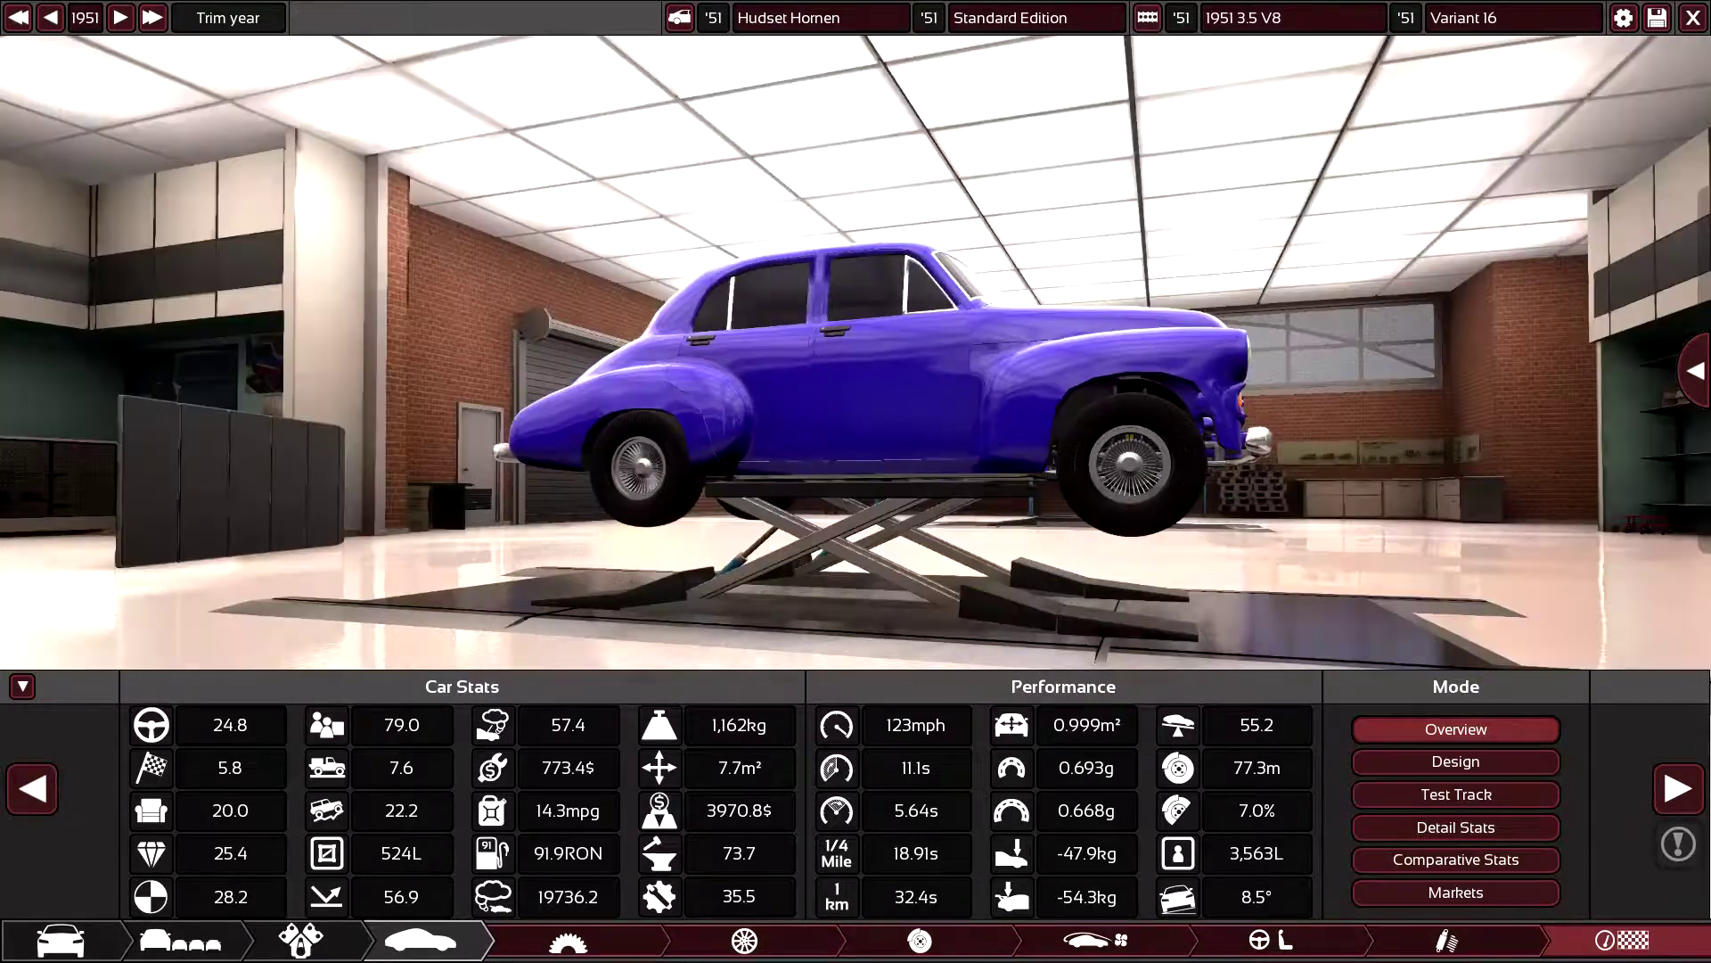
pyautogui.moveTo(557, 512)
pyautogui.mouseDown()
pyautogui.moveTo(466, 575)
pyautogui.moveTo(254, 589)
pyautogui.moveTo(1141, 644)
pyautogui.moveTo(921, 477)
pyautogui.moveTo(760, 651)
pyautogui.moveTo(1007, 648)
pyautogui.mouseUp()
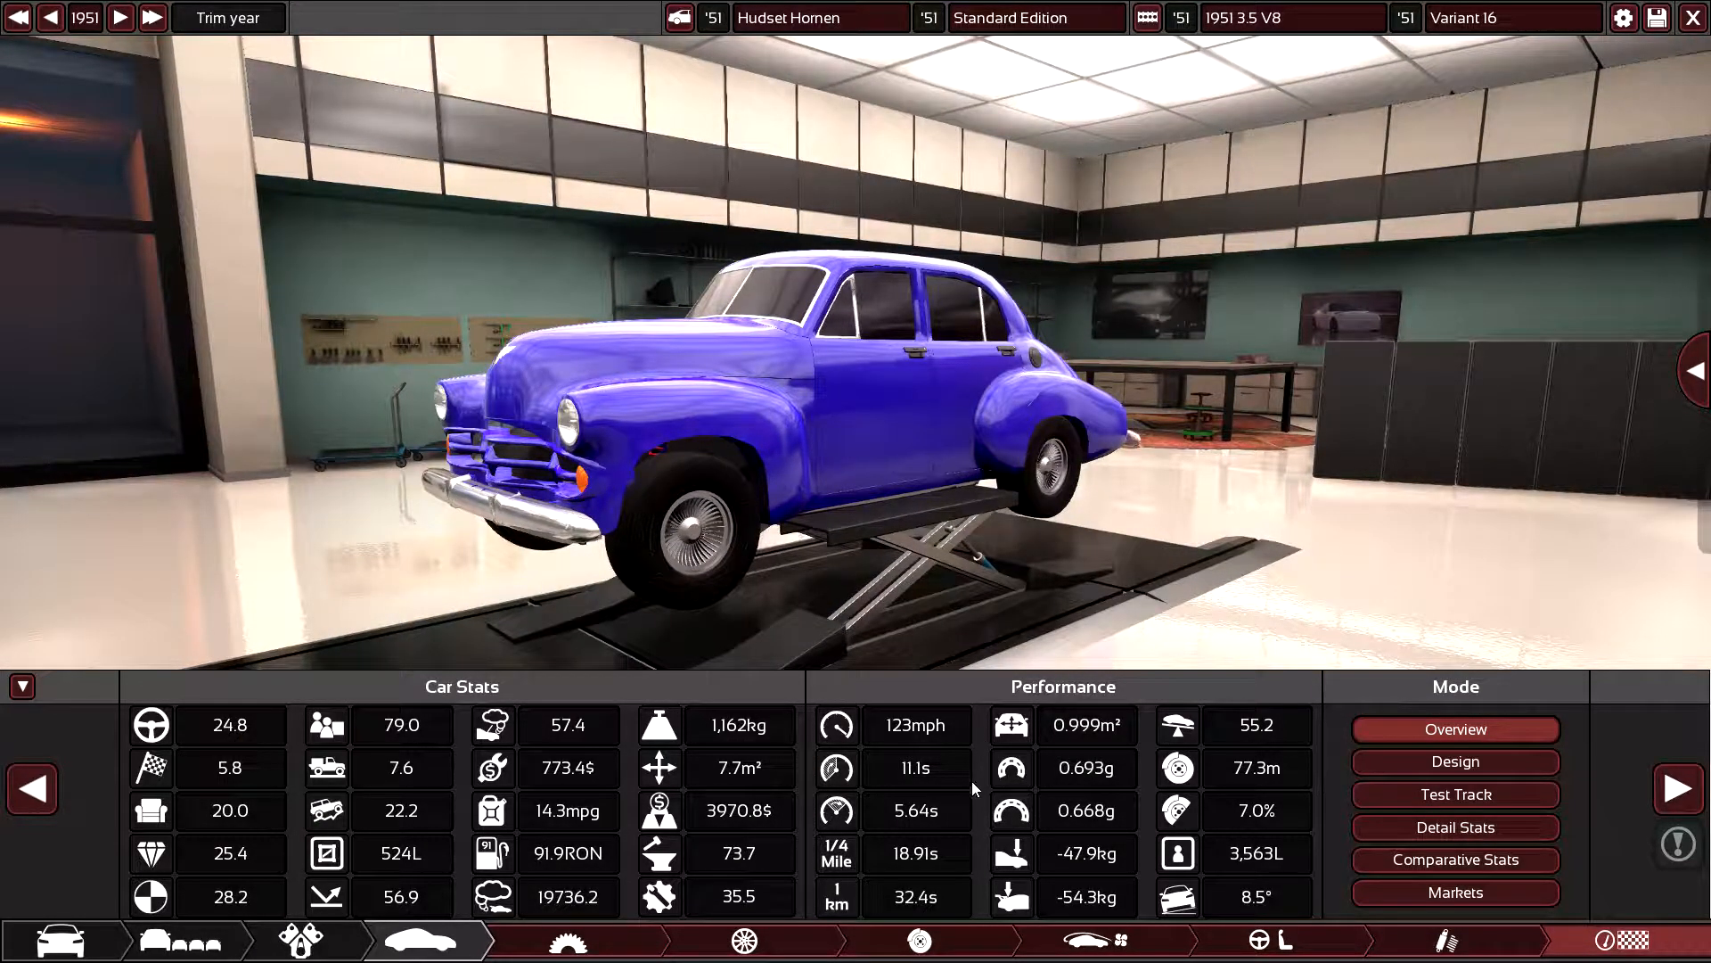
pyautogui.moveTo(936, 642)
pyautogui.mouseDown()
pyautogui.moveTo(898, 568)
pyautogui.moveTo(1029, 550)
pyautogui.moveTo(1078, 585)
pyautogui.moveTo(1058, 520)
pyautogui.moveTo(510, 440)
pyautogui.mouseUp()
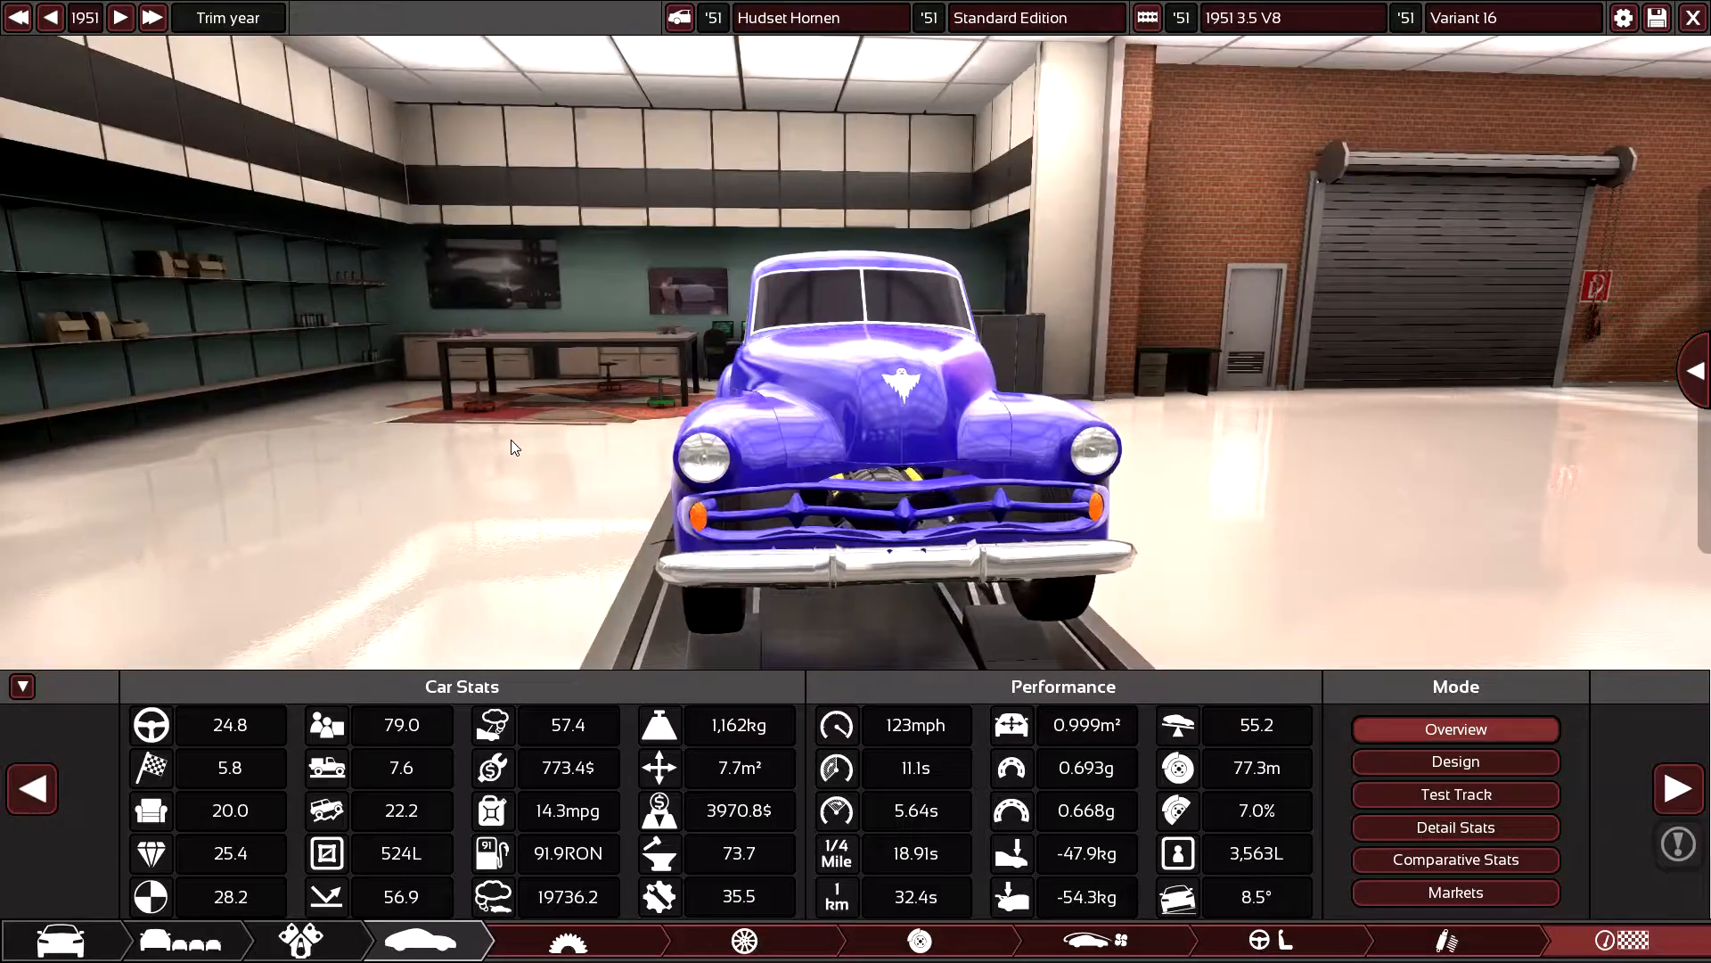
pyautogui.scroll(3, 555, 453)
pyautogui.scroll(3, 894, 432)
pyautogui.scroll(2, 893, 427)
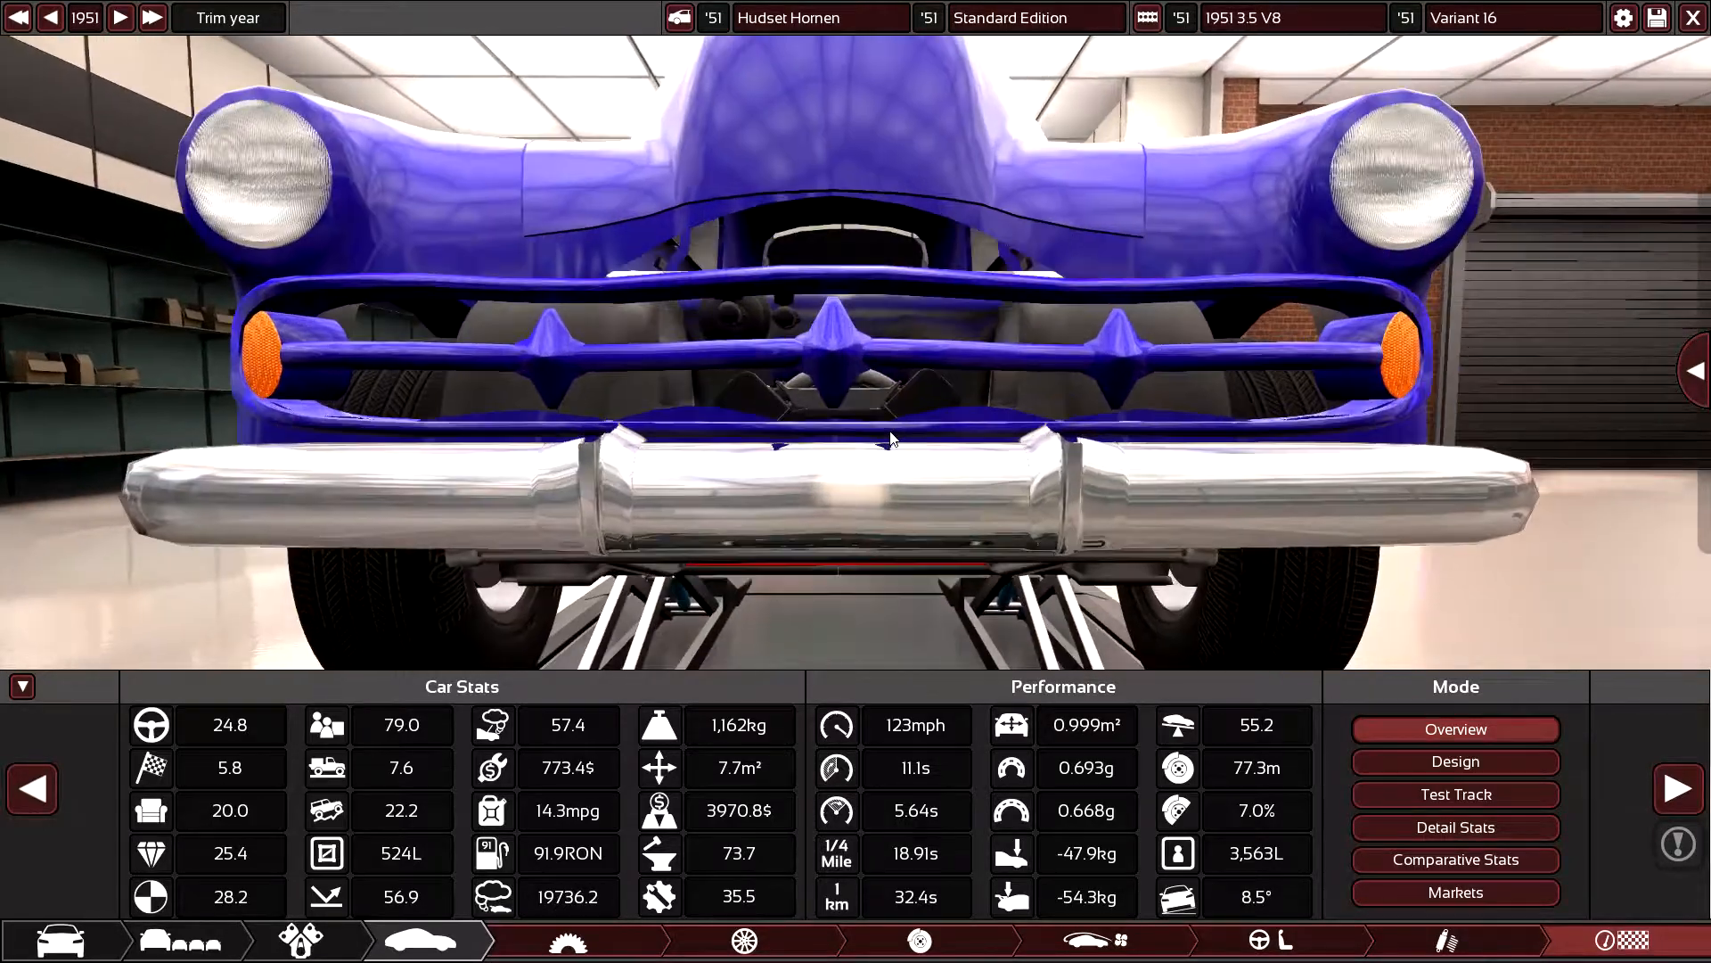
pyautogui.scroll(3, 893, 429)
pyautogui.scroll(3, 895, 441)
pyautogui.scroll(3, 906, 471)
pyautogui.scroll(3, 901, 451)
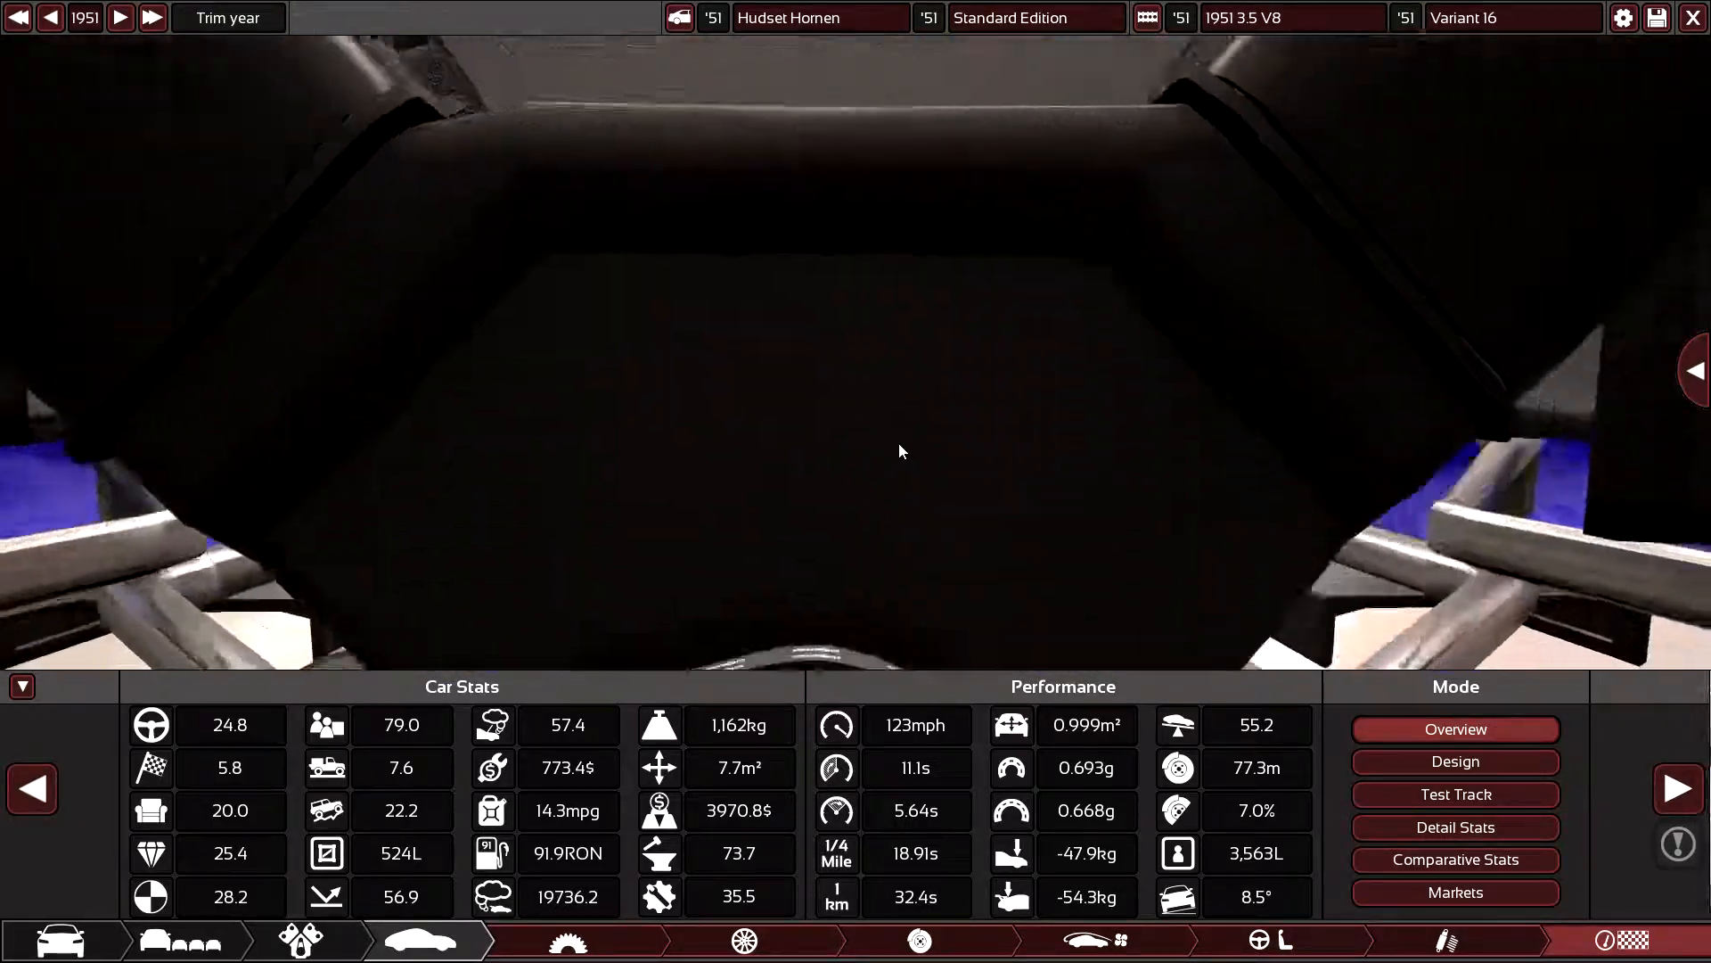
pyautogui.scroll(3, 844, 435)
pyautogui.scroll(2, 832, 439)
pyautogui.scroll(-5, 802, 447)
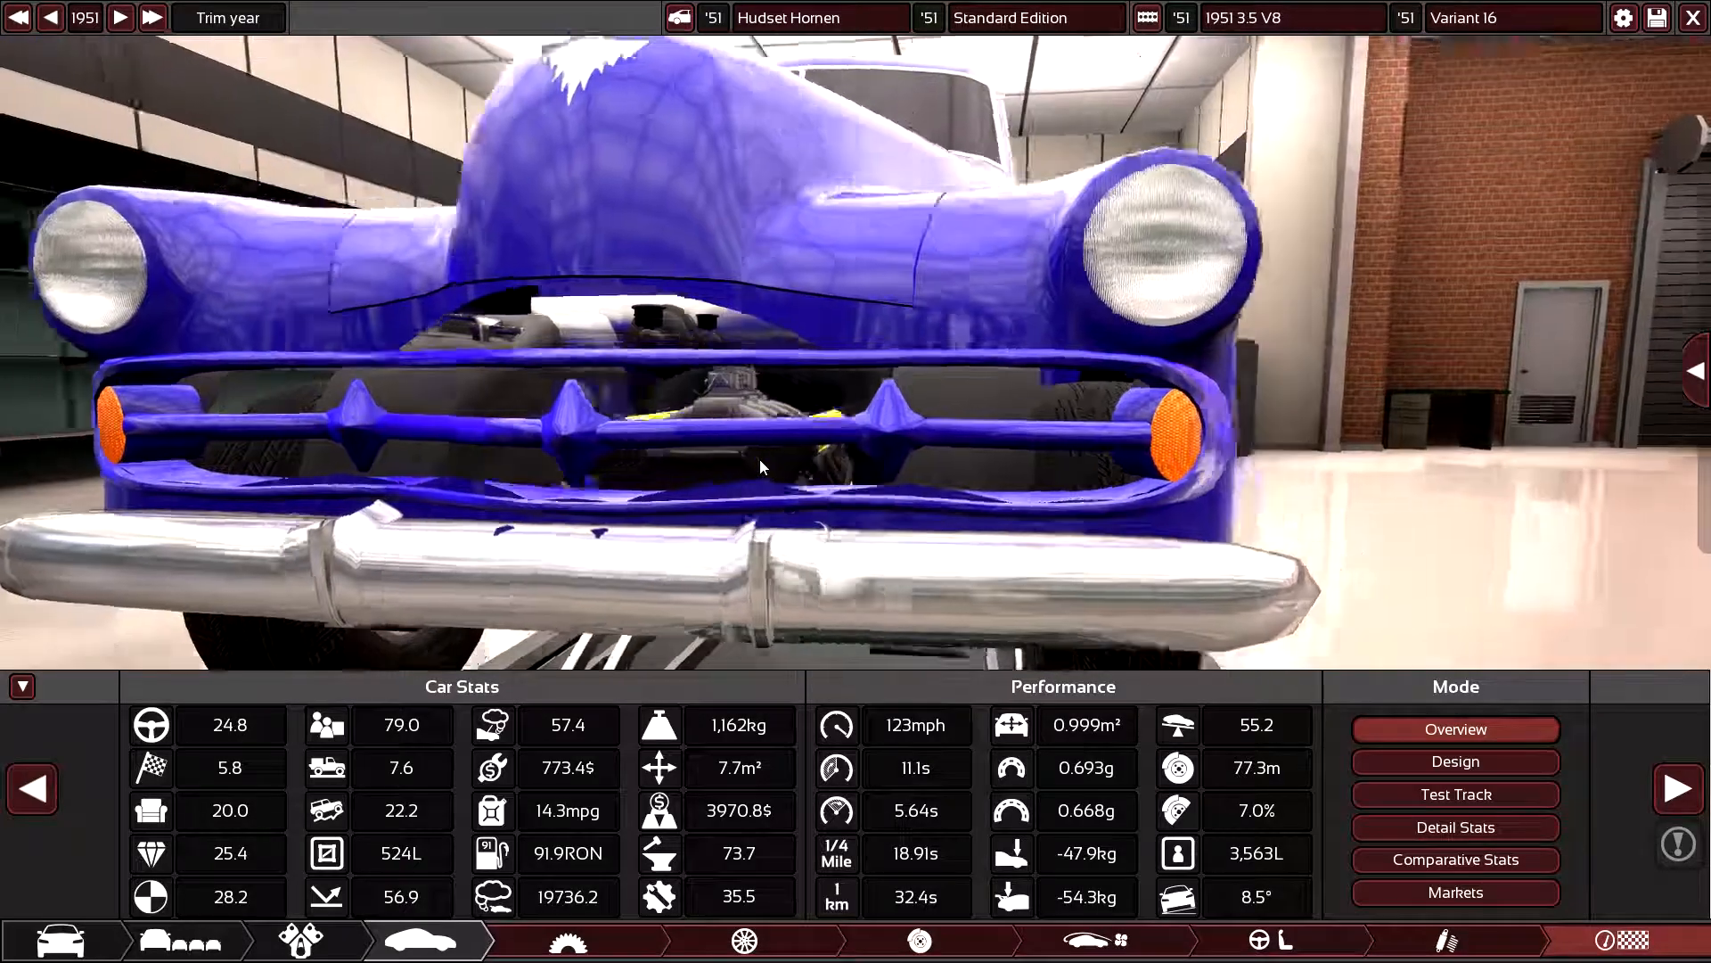
pyautogui.scroll(-3, 668, 475)
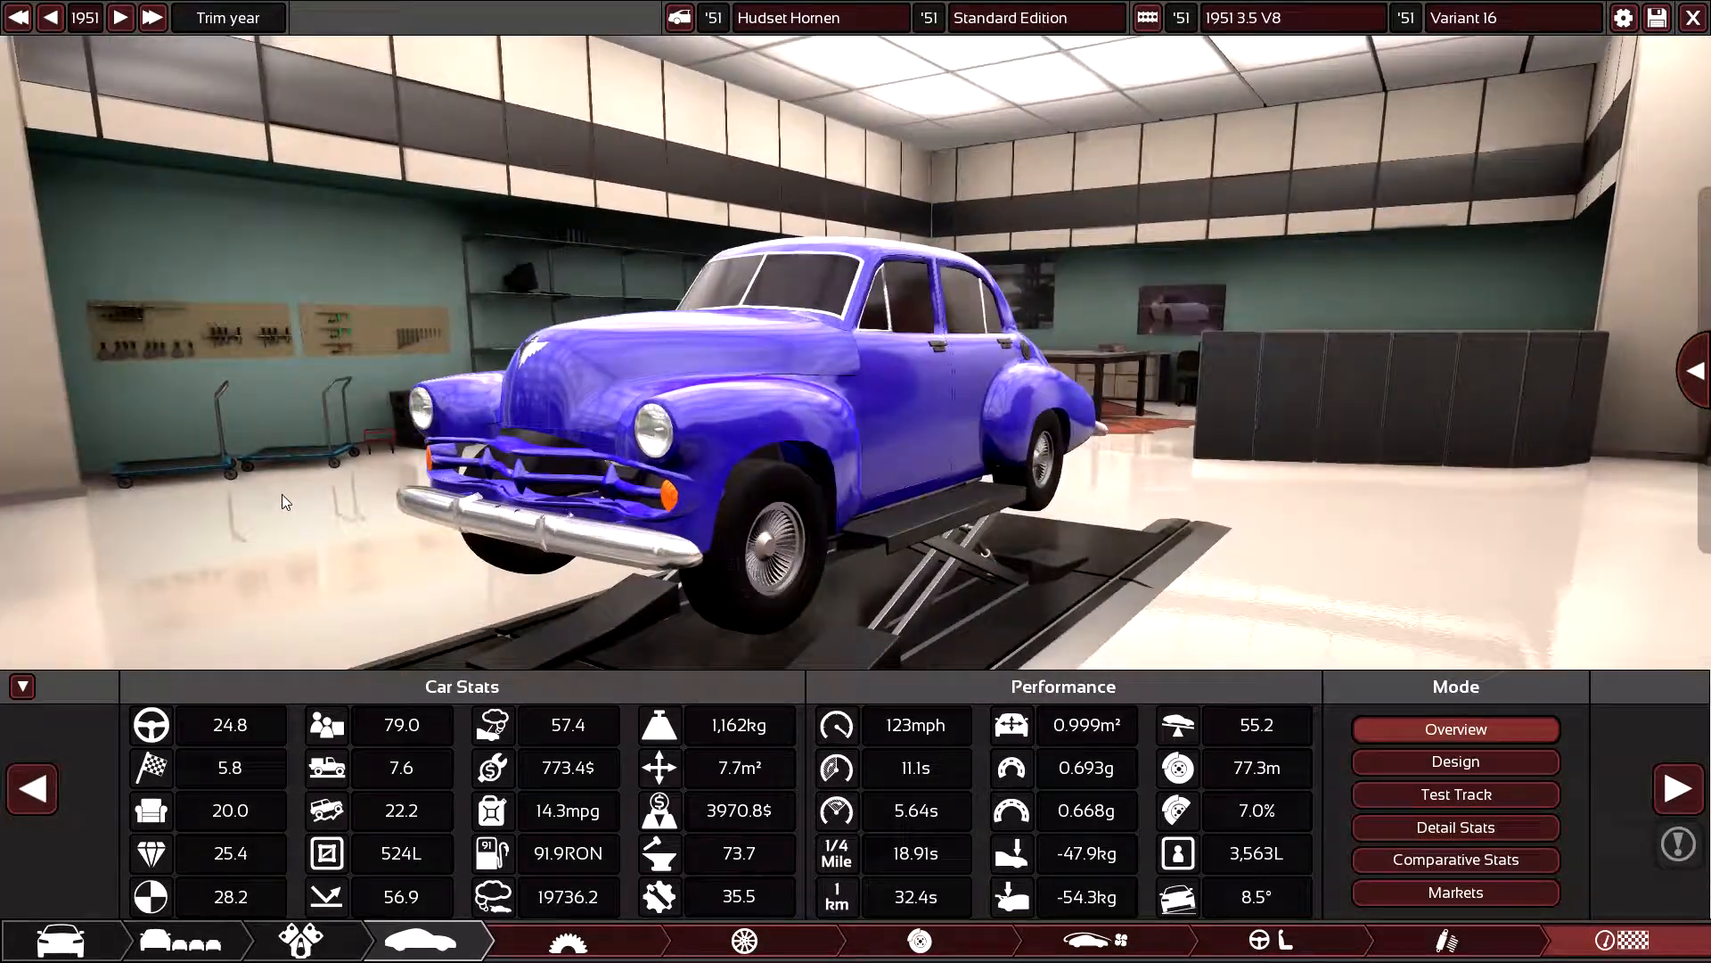
pyautogui.scroll(2, 1082, 524)
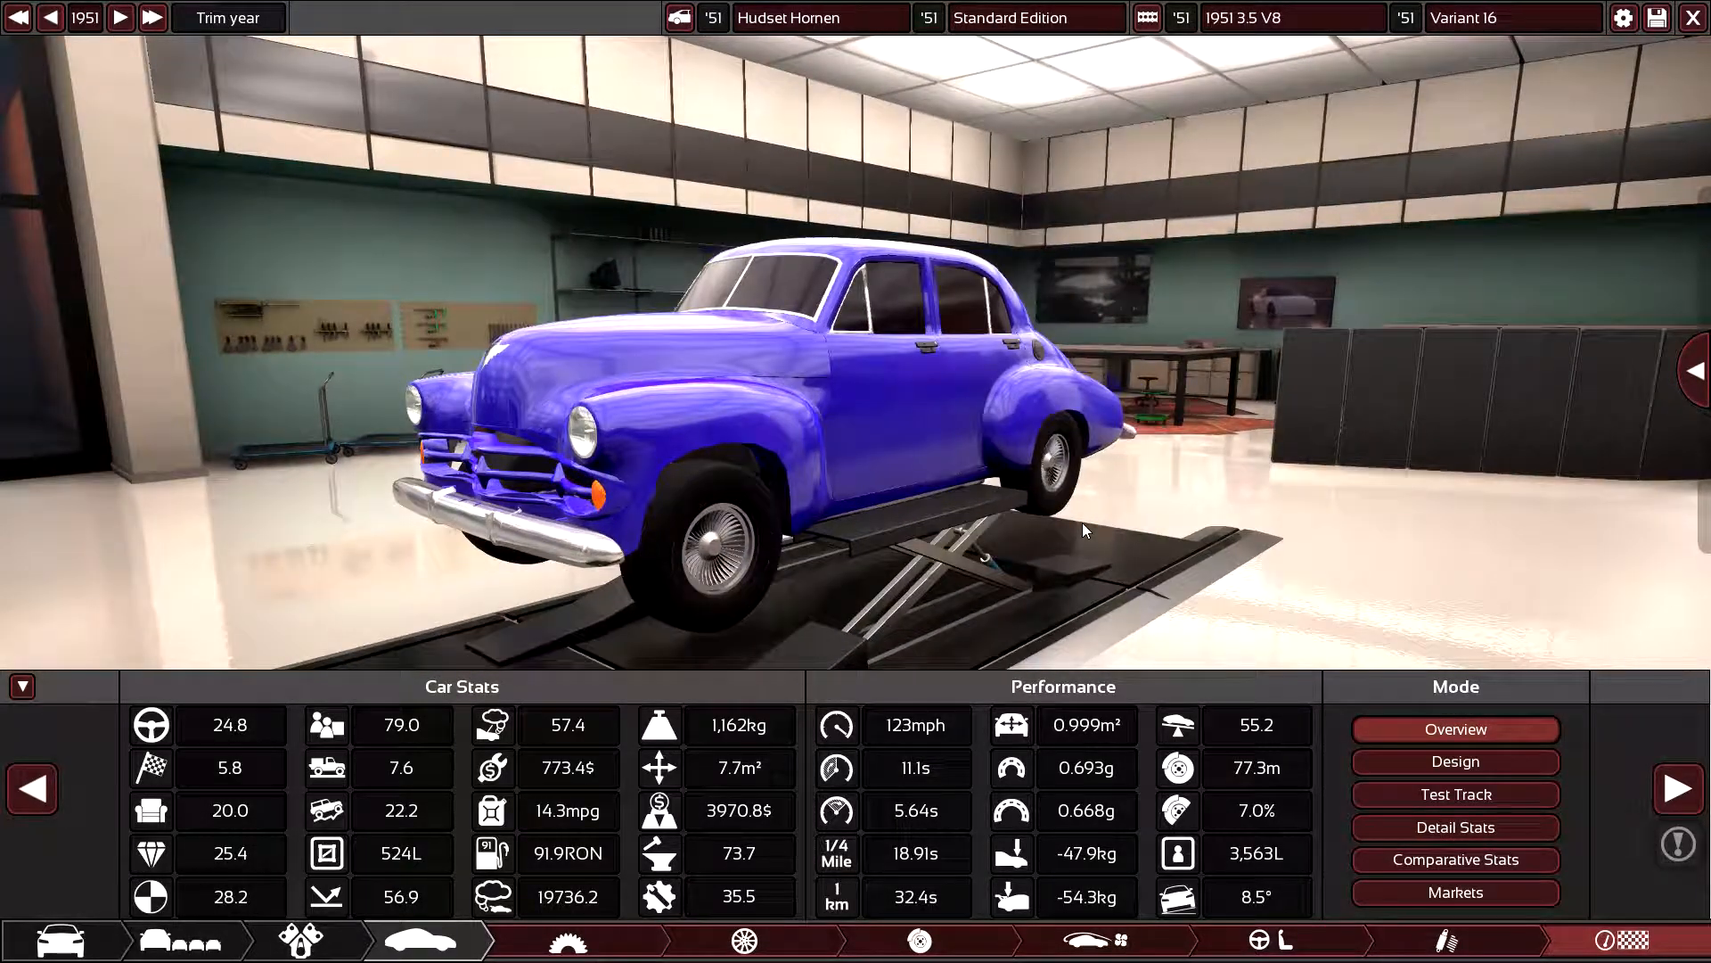